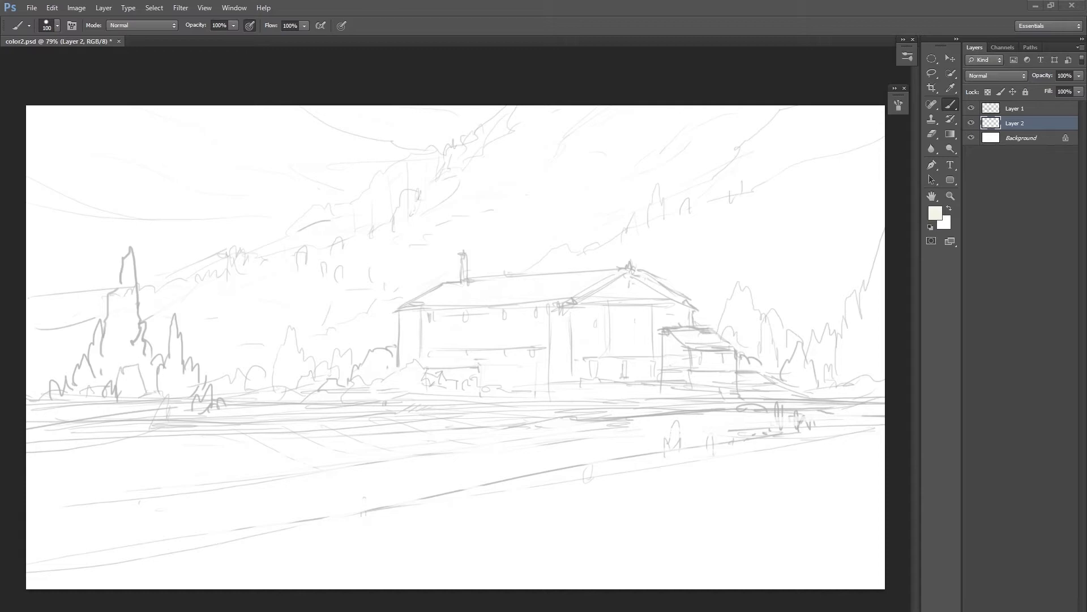
# Open the foreground colour for editing and shift its hue to a cyan of 182°.
pyautogui.scroll(-1, 343, 201)
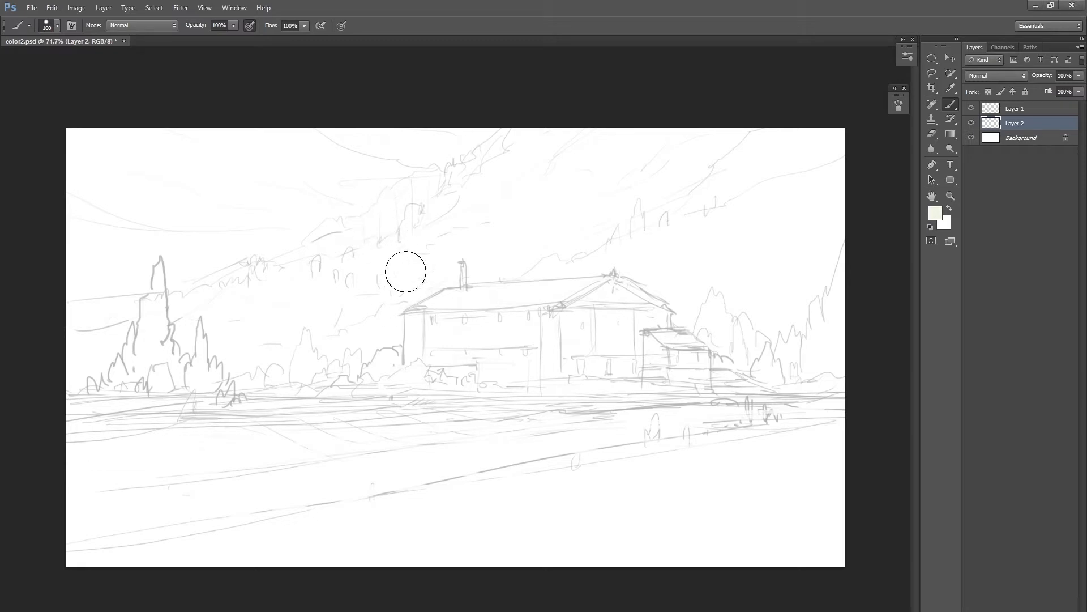
pyautogui.click(935, 213)
pyautogui.moveTo(728, 223); pyautogui.dragTo(481, 263)
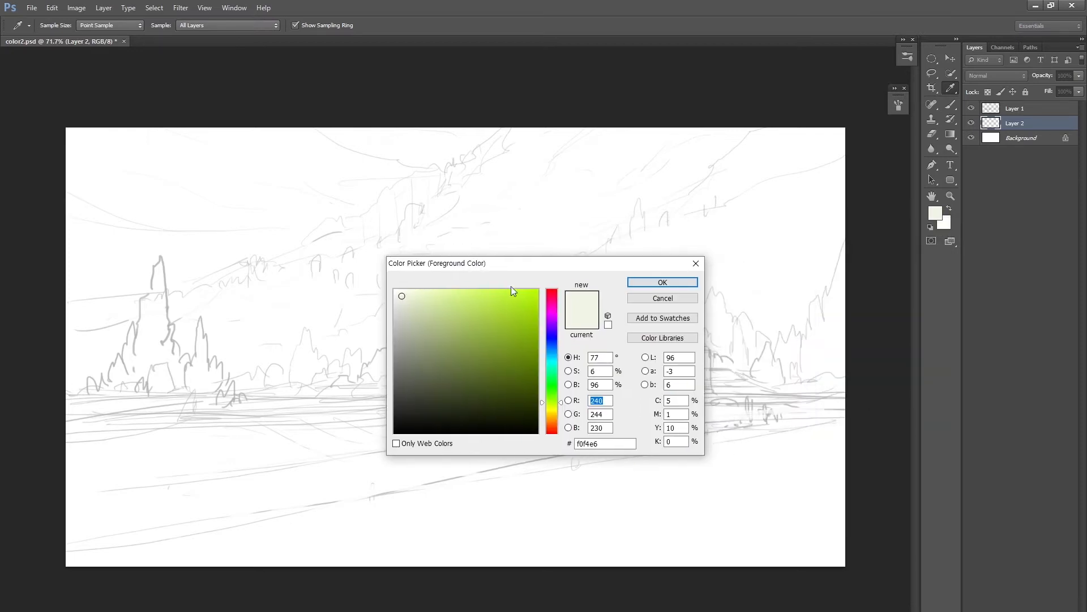
pyautogui.click(551, 362)
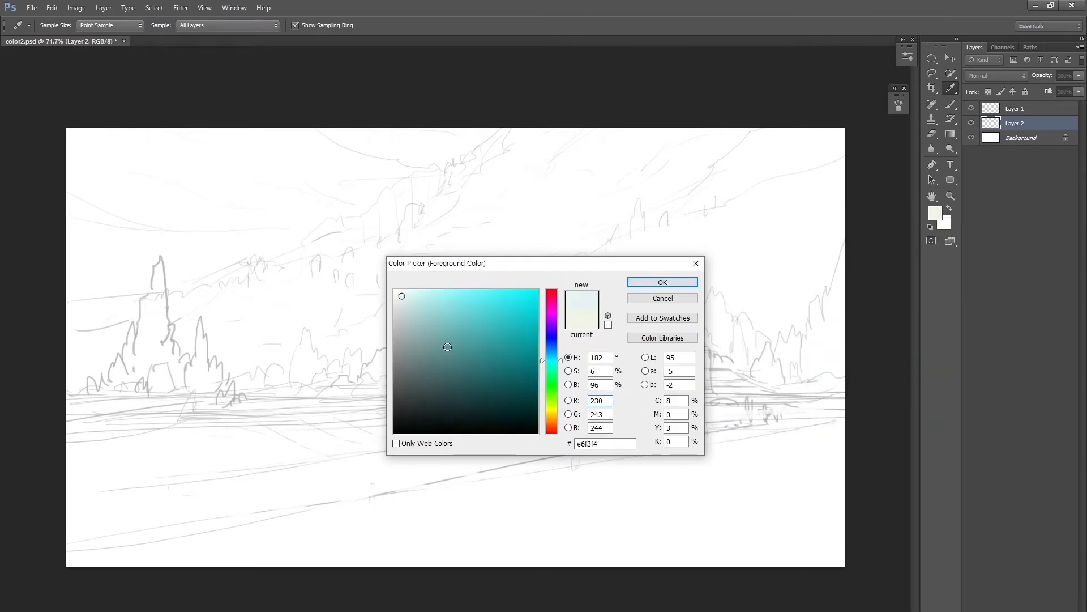
# Try cyan tones for the foreground colour, including 6edee2, cbe8e9 and 75e3e7.
pyautogui.click(473, 295)
pyautogui.moveTo(473, 295)
pyautogui.mouseDown()
pyautogui.moveTo(456, 313)
pyautogui.moveTo(468, 306)
pyautogui.mouseUp()
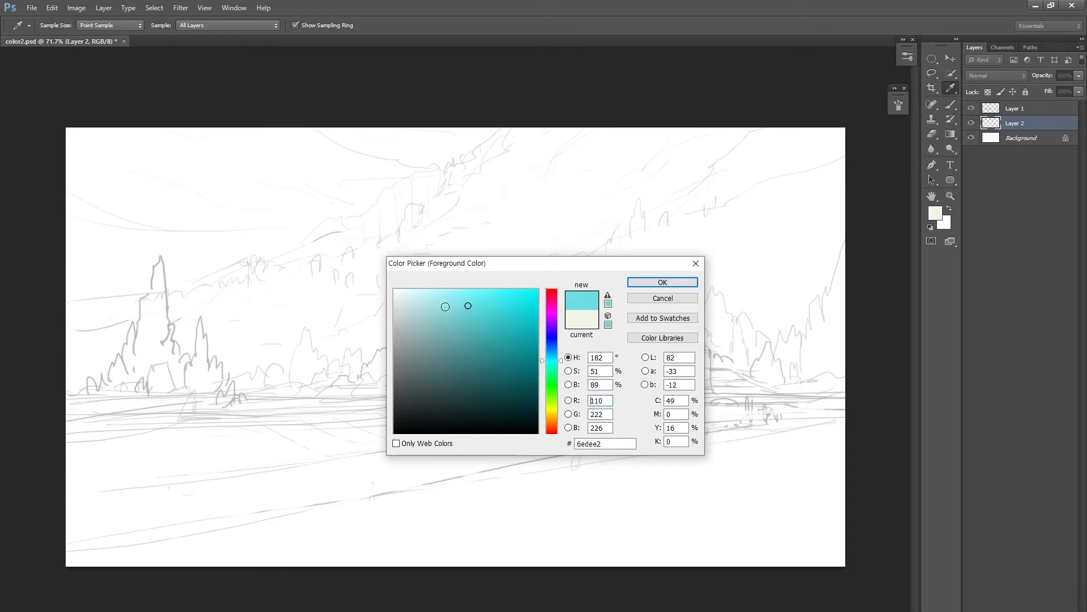
pyautogui.click(465, 304)
pyautogui.moveTo(464, 305); pyautogui.dragTo(413, 301)
pyautogui.moveTo(522, 262); pyautogui.dragTo(548, 246)
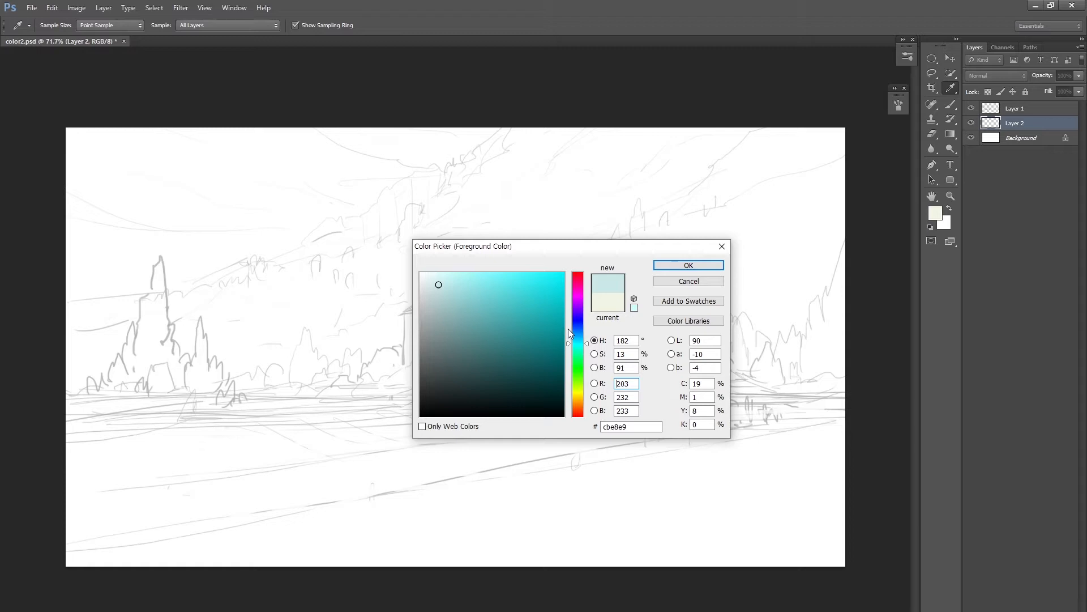
pyautogui.moveTo(578, 251); pyautogui.dragTo(653, 248)
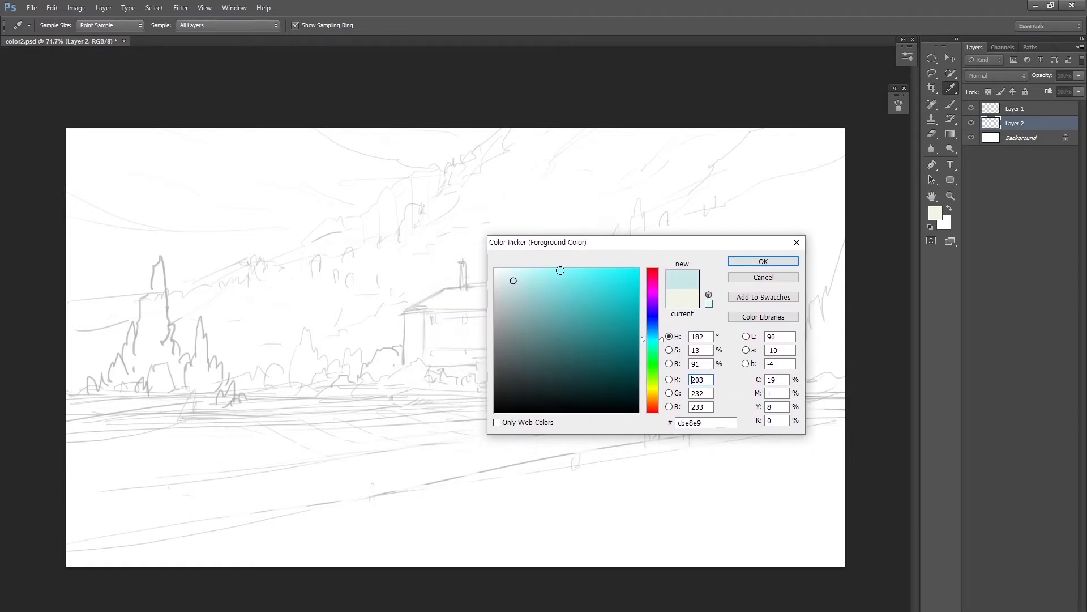
pyautogui.moveTo(565, 245); pyautogui.dragTo(538, 250)
pyautogui.click(485, 288)
pyautogui.moveTo(485, 287); pyautogui.dragTo(540, 287)
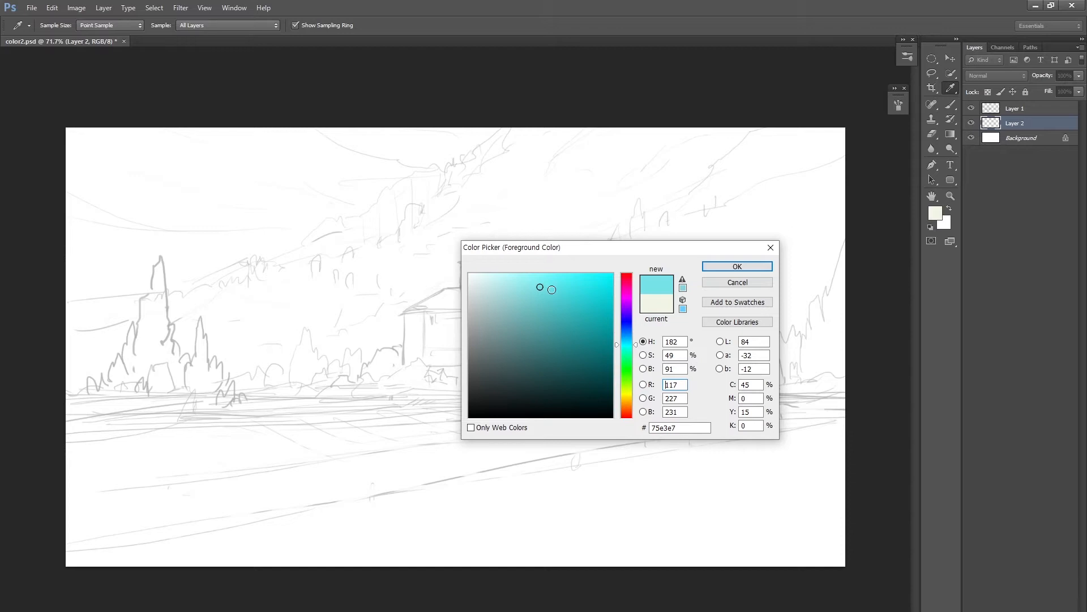
# Set the foreground colour to the pale blue cde0e1.
pyautogui.moveTo(510, 286); pyautogui.dragTo(489, 290)
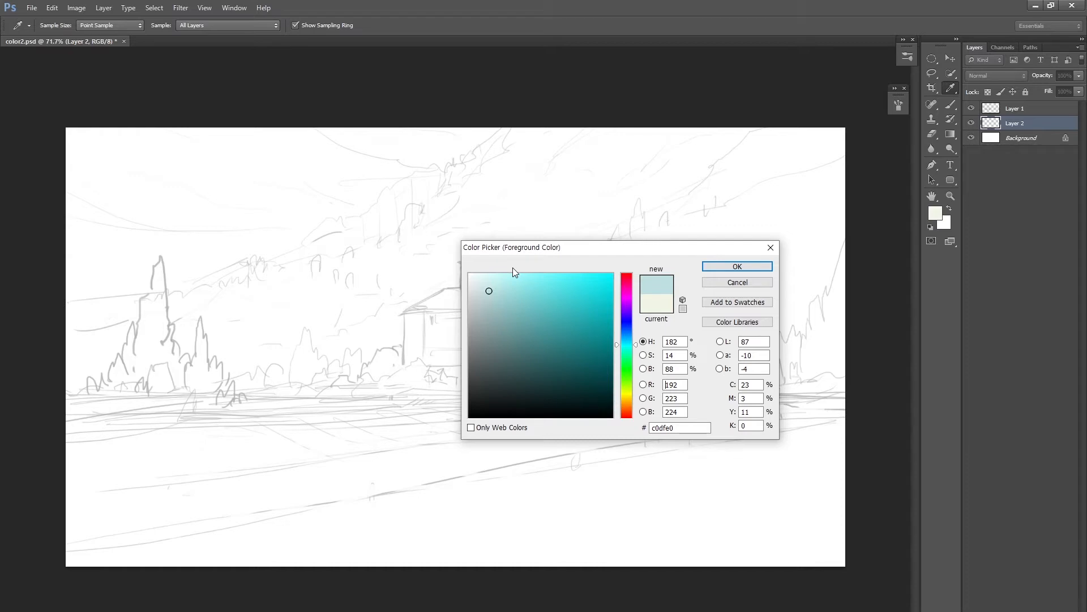
pyautogui.click(490, 296)
pyautogui.moveTo(490, 297)
pyautogui.mouseDown()
pyautogui.moveTo(550, 279)
pyautogui.moveTo(500, 294)
pyautogui.moveTo(500, 318)
pyautogui.moveTo(502, 301)
pyautogui.moveTo(485, 294)
pyautogui.moveTo(493, 312)
pyautogui.mouseUp()
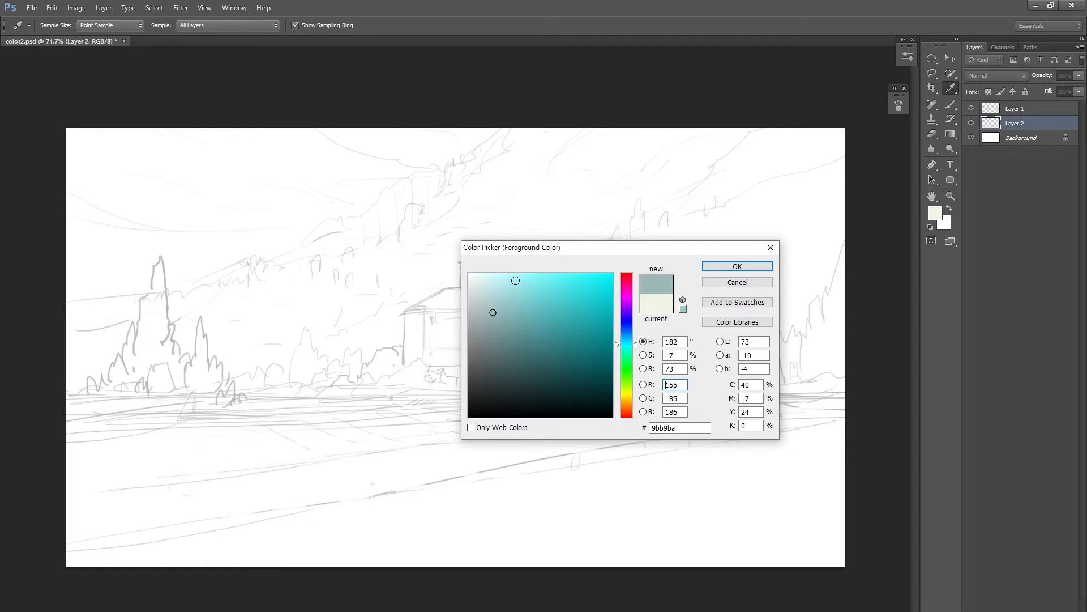
pyautogui.moveTo(490, 309); pyautogui.dragTo(490, 286)
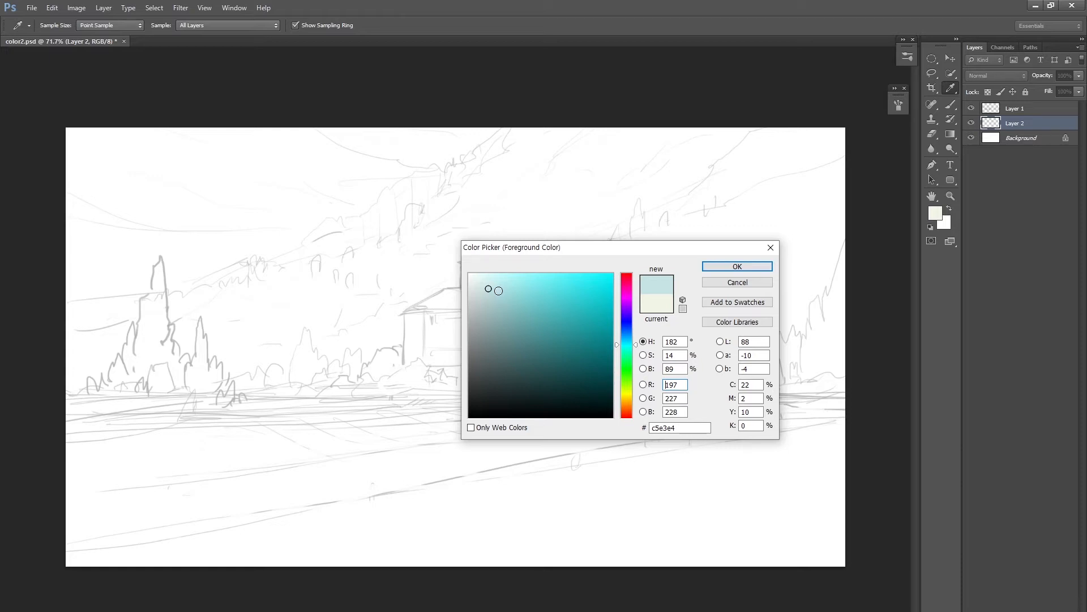
pyautogui.moveTo(487, 290); pyautogui.dragTo(481, 290)
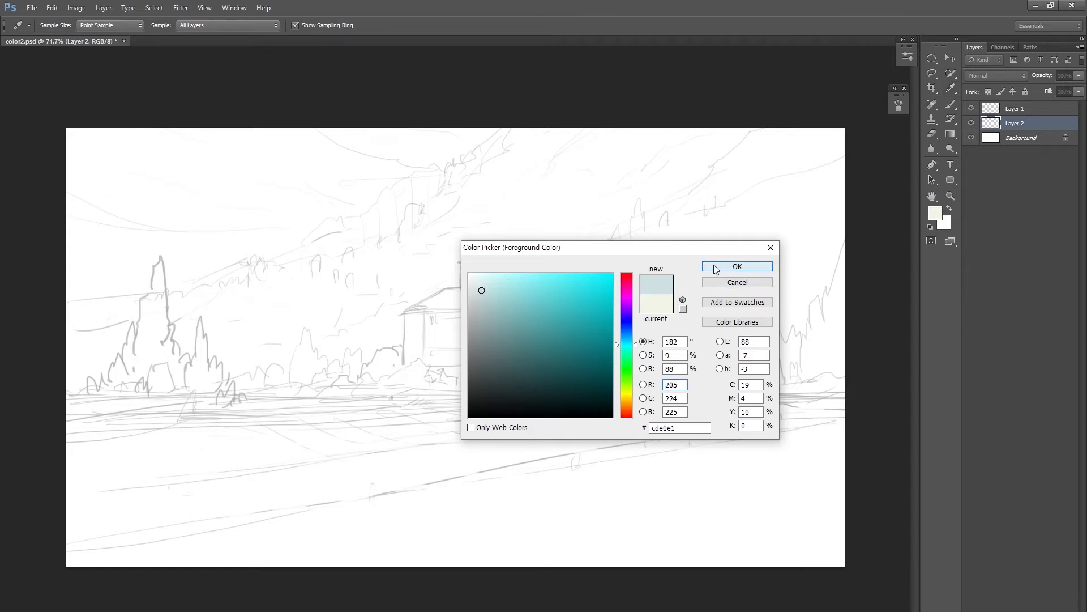
pyautogui.click(737, 266)
# Replace trial strokes across the sky with a pale blue patch on the hillside left of the house, using a 175 px brush on Layer 2.
pyautogui.press('b')
pyautogui.press(']')
pyautogui.press(']')
pyautogui.press(']')
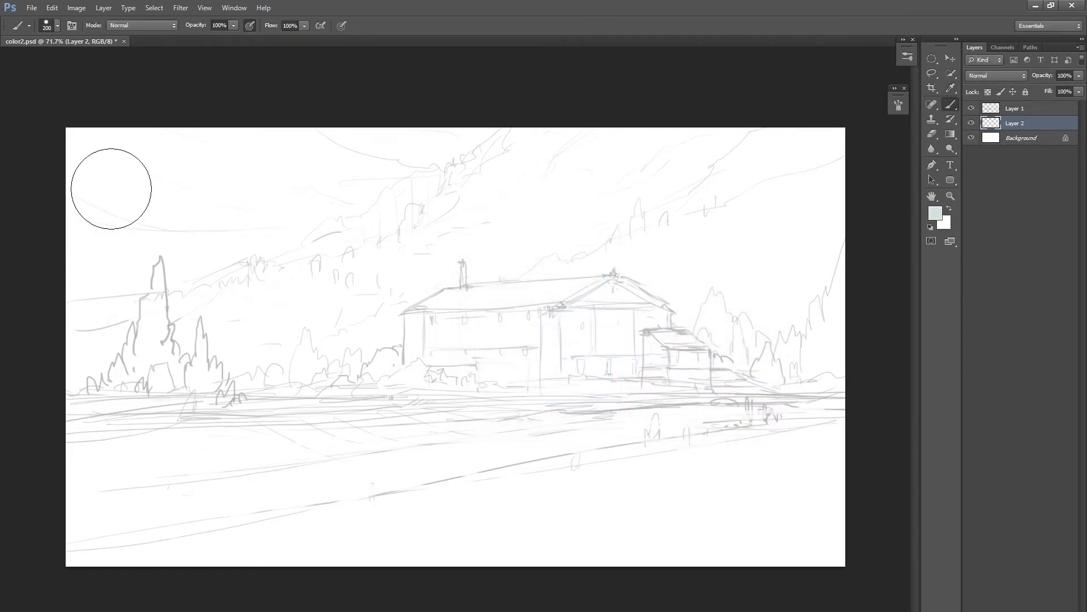
pyautogui.moveTo(108, 222)
pyautogui.mouseDown()
pyautogui.moveTo(377, 211)
pyautogui.moveTo(481, 193)
pyautogui.mouseUp()
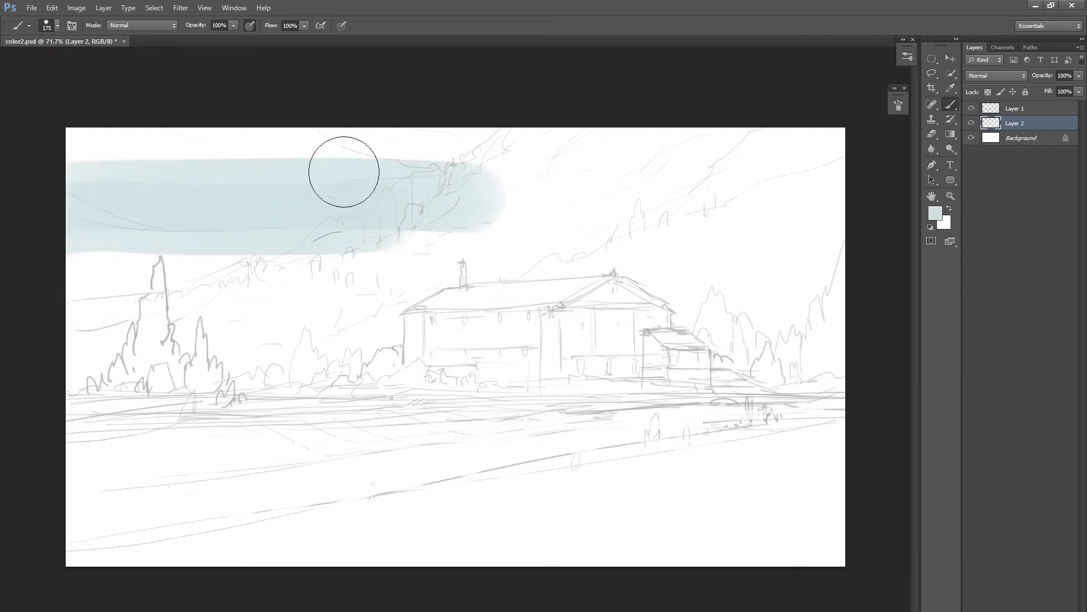
pyautogui.hotkey('ctrl', 'z')
pyautogui.hotkey('ctrl', 'alt', 'z')
pyautogui.moveTo(340, 223)
pyautogui.mouseDown()
pyautogui.moveTo(351, 260)
pyautogui.moveTo(375, 211)
pyautogui.moveTo(388, 323)
pyautogui.mouseUp()
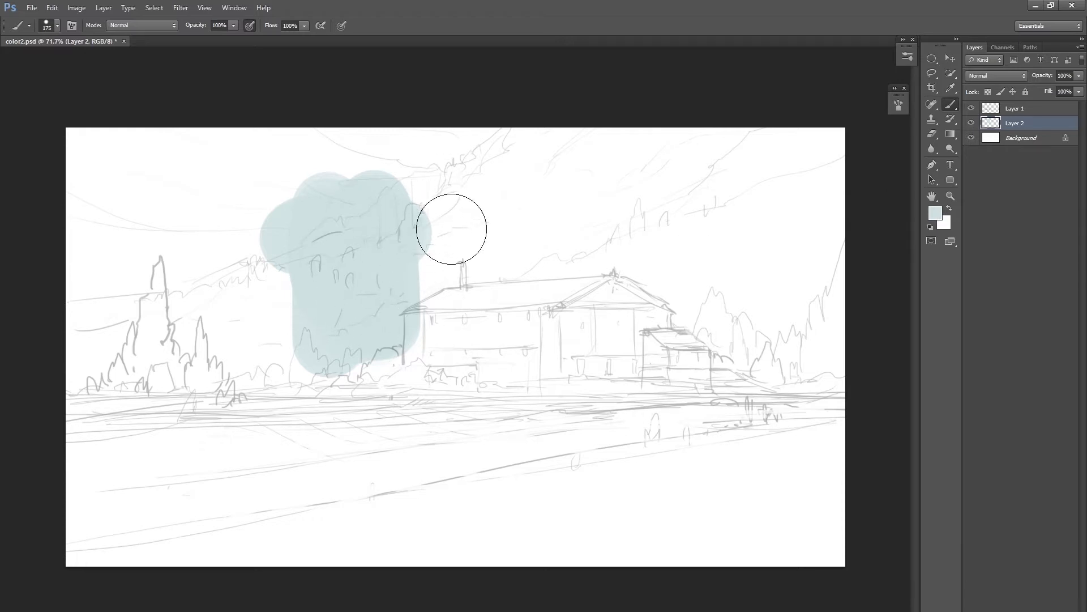
# Set the foreground colour to the darker grey-blue a5b8bd.
pyautogui.click(935, 213)
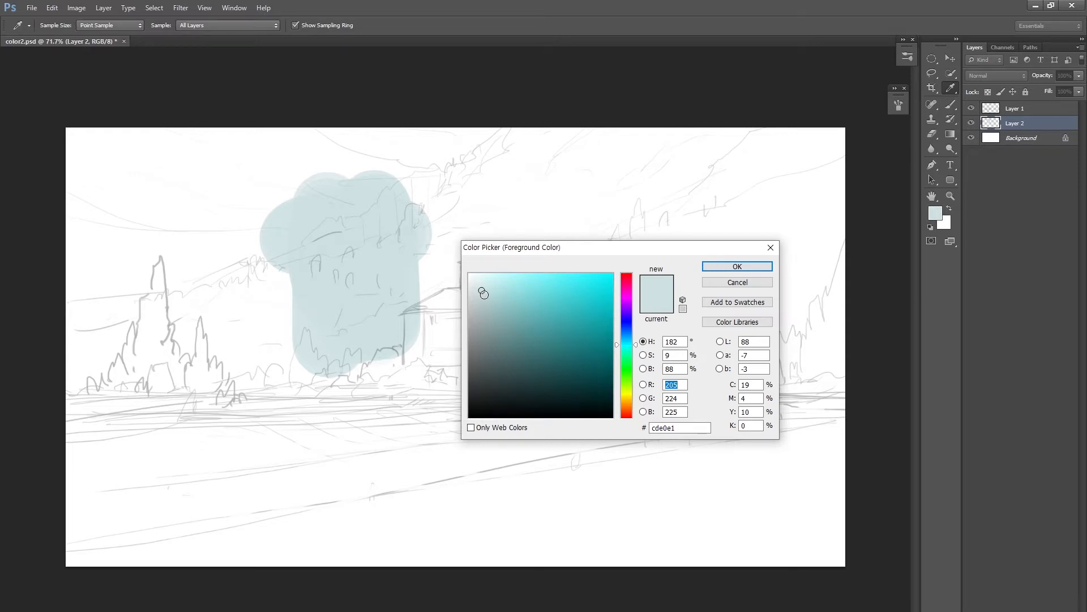
pyautogui.moveTo(482, 293)
pyautogui.mouseDown()
pyautogui.moveTo(483, 311)
pyautogui.moveTo(482, 297)
pyautogui.mouseUp()
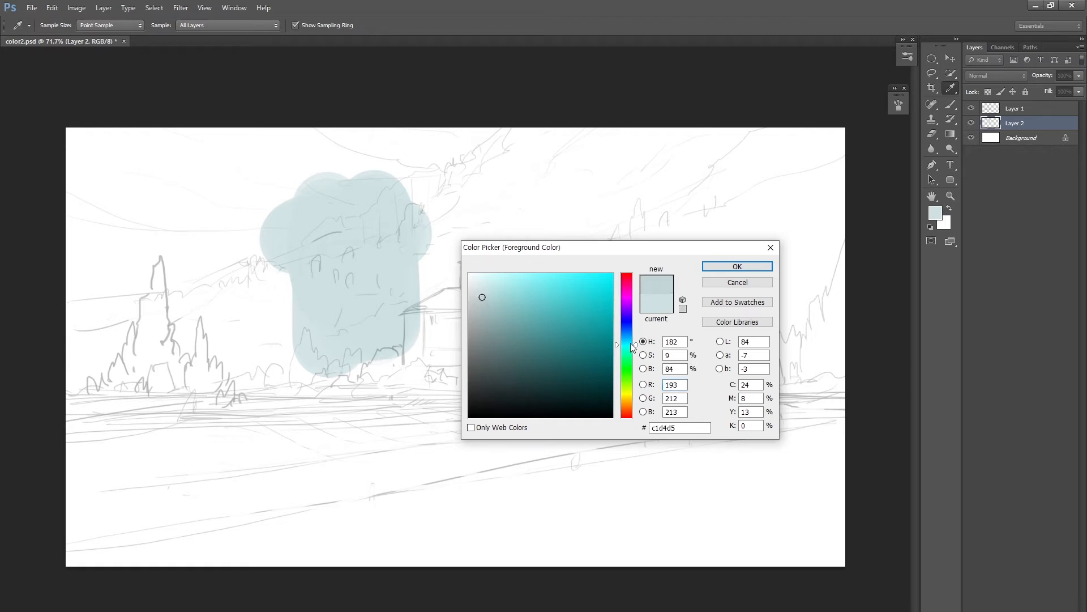
pyautogui.moveTo(629, 343); pyautogui.dragTo(629, 341)
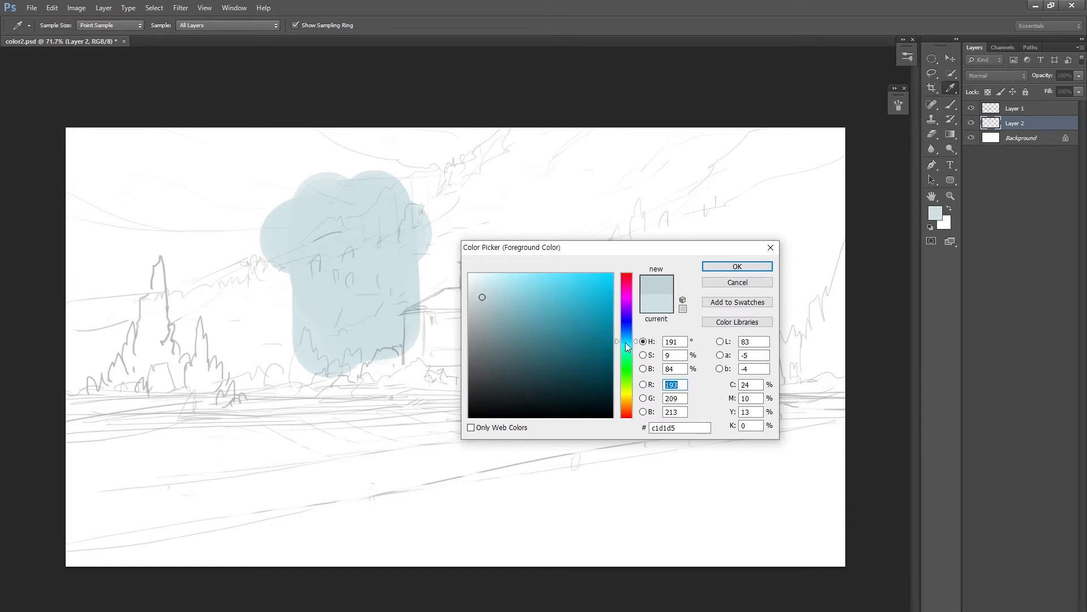
pyautogui.click(484, 300)
pyautogui.moveTo(484, 300); pyautogui.dragTo(487, 310)
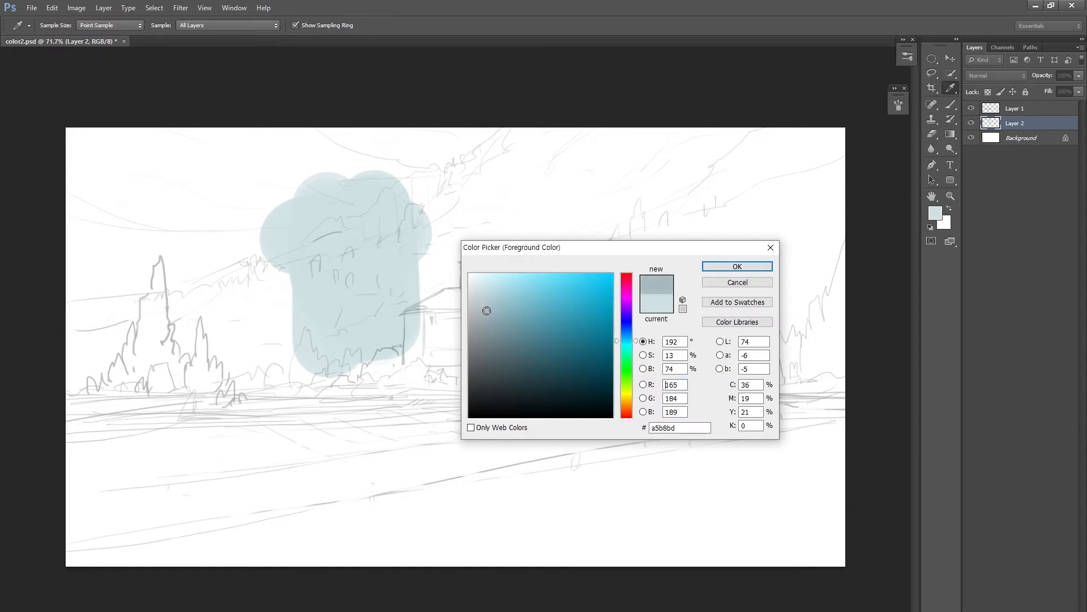
pyautogui.click(738, 266)
# Paint a grey-blue patch over the mountain above the house, overlapping the pale blue area.
pyautogui.press('b')
pyautogui.moveTo(377, 175); pyautogui.dragTo(471, 237)
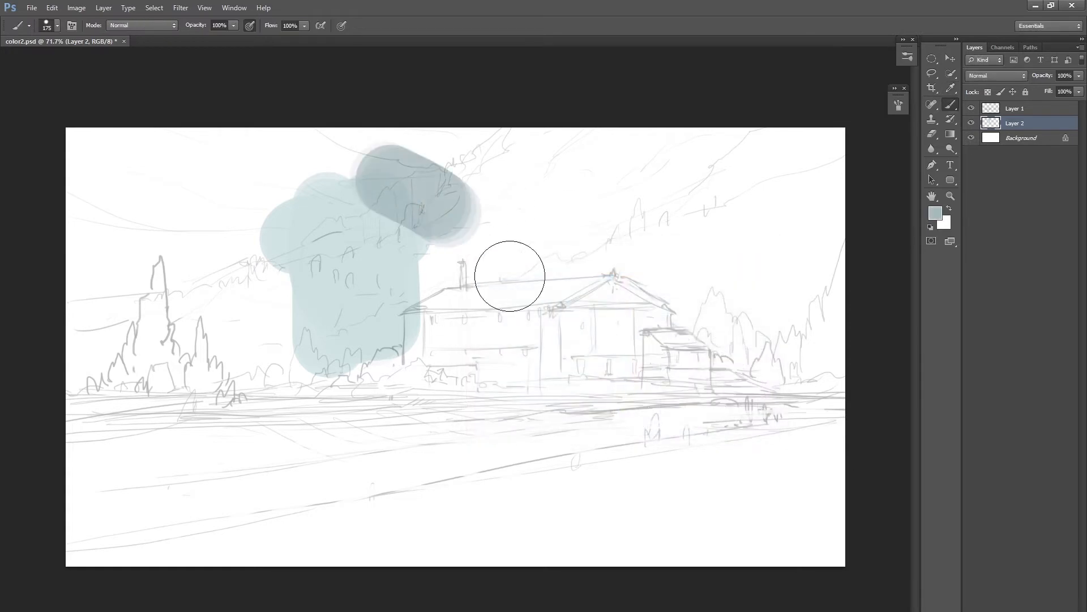
pyautogui.moveTo(468, 168)
pyautogui.mouseDown()
pyautogui.moveTo(437, 227)
pyautogui.moveTo(473, 182)
pyautogui.moveTo(445, 298)
pyautogui.moveTo(429, 225)
pyautogui.moveTo(507, 192)
pyautogui.moveTo(521, 210)
pyautogui.mouseUp()
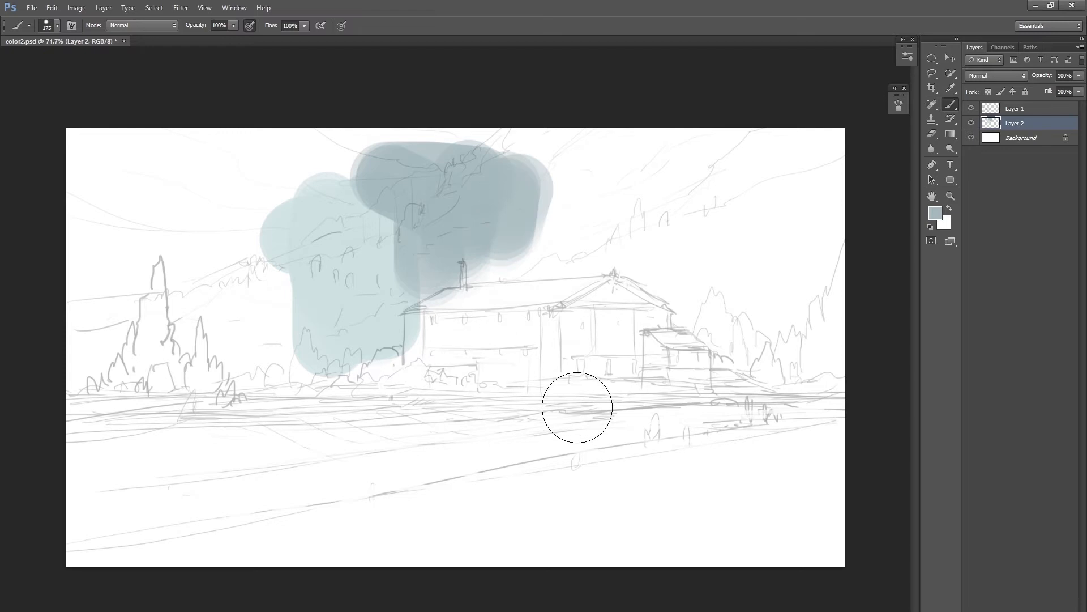
pyautogui.moveTo(484, 175); pyautogui.dragTo(481, 263)
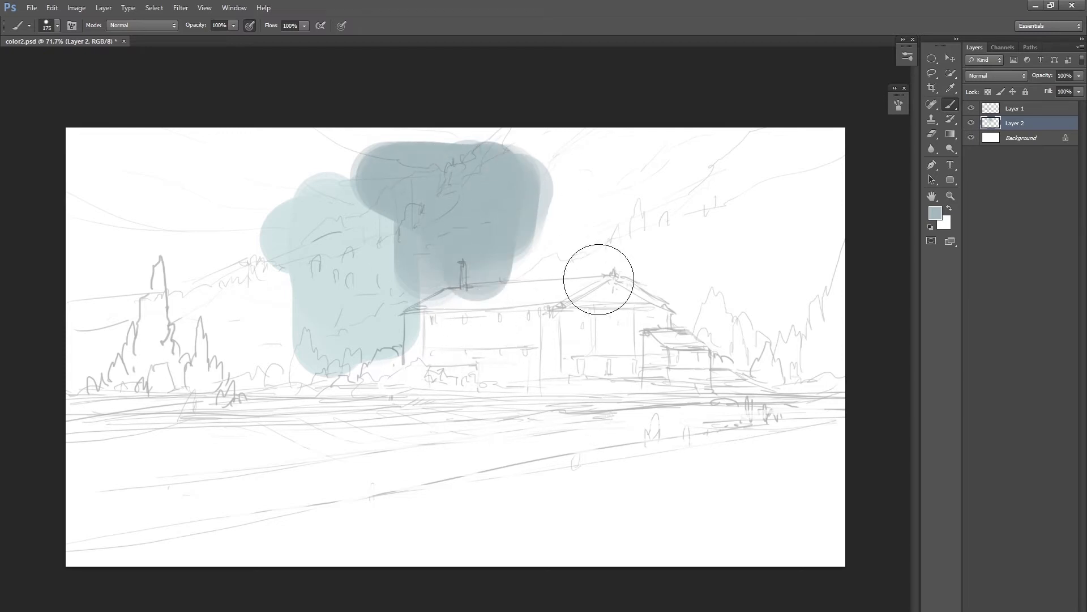
# Set the foreground colour to the light yellowish grey d6dbcc.
pyautogui.click(935, 213)
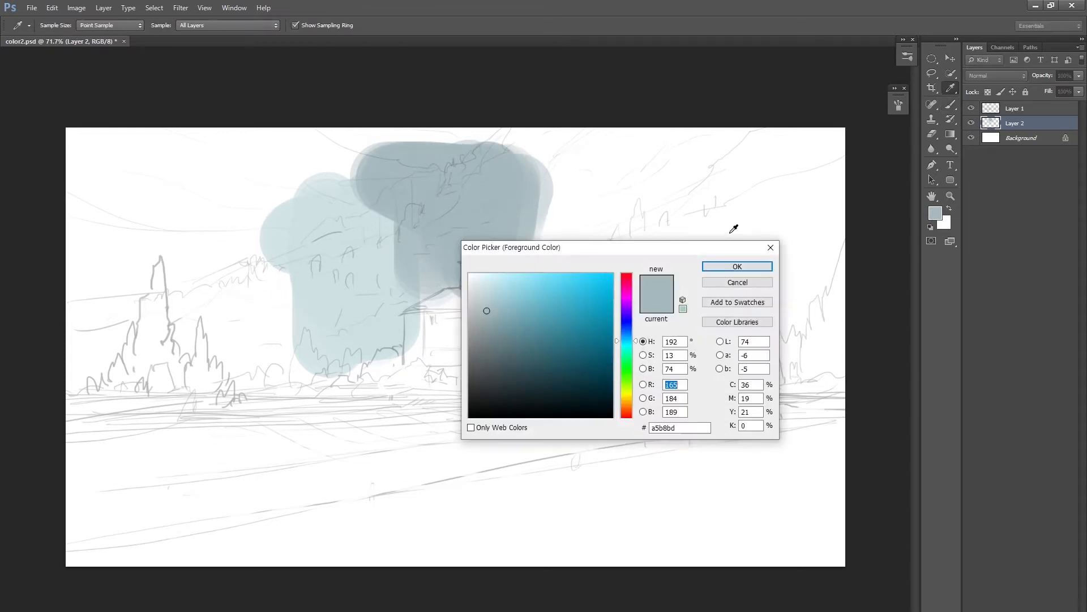
pyautogui.moveTo(629, 342); pyautogui.dragTo(624, 357)
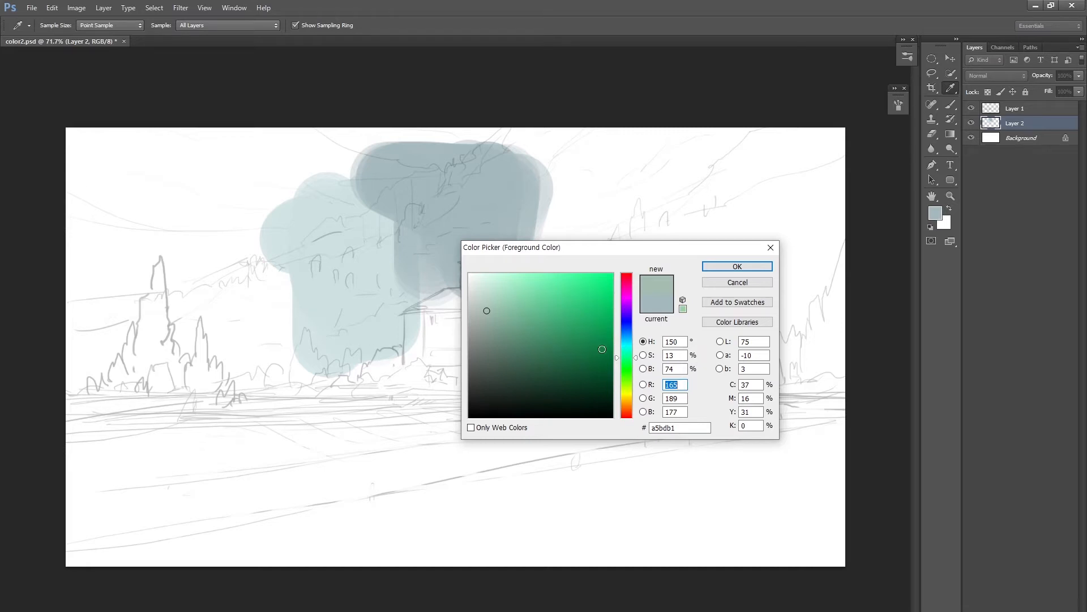
pyautogui.moveTo(629, 358); pyautogui.dragTo(630, 385)
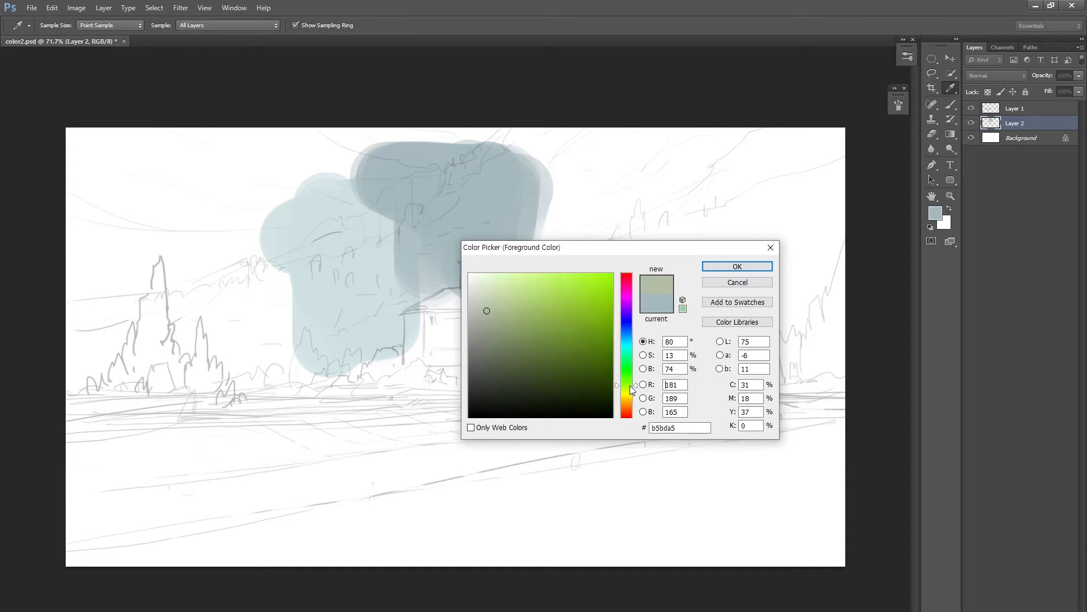
pyautogui.click(484, 306)
pyautogui.moveTo(484, 306); pyautogui.dragTo(479, 293)
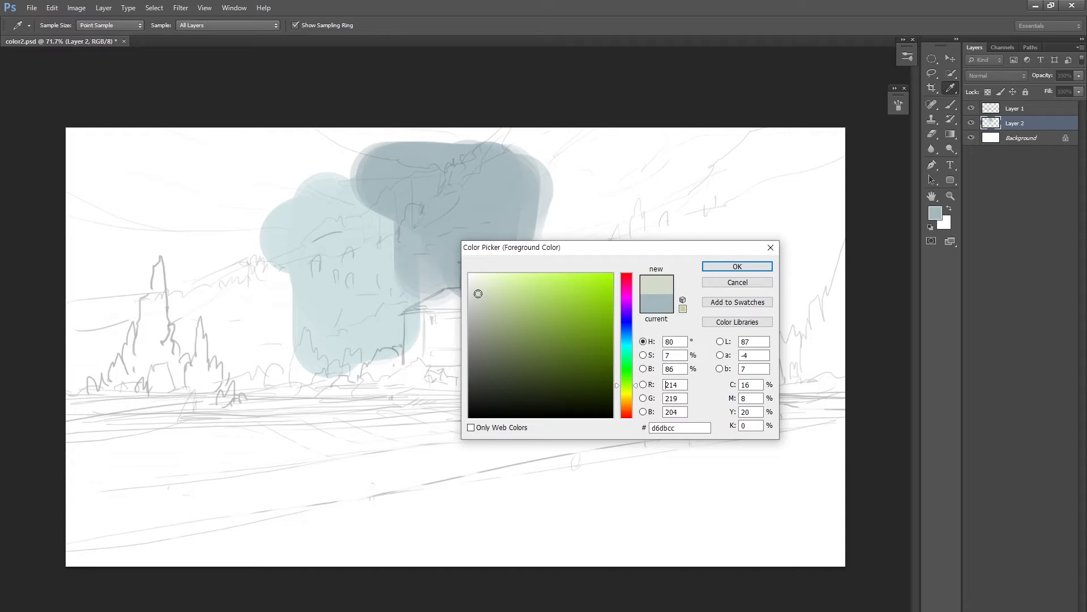
pyautogui.click(703, 267)
# Paint slanted yellowish-grey strokes over the lower hillside between the tall tree and the pale blue patch.
pyautogui.press('b')
pyautogui.moveTo(199, 249); pyautogui.dragTo(249, 374)
pyautogui.moveTo(252, 218); pyautogui.dragTo(305, 369)
pyautogui.moveTo(427, 422)
pyautogui.mouseDown()
pyautogui.moveTo(389, 447)
pyautogui.moveTo(436, 425)
pyautogui.mouseUp()
pyautogui.moveTo(445, 317); pyautogui.dragTo(424, 353)
# Try a white stroke with a 125 px brush between the yellowish-grey and pale blue patches, and undo it.
pyautogui.press('[')
pyautogui.press('[')
pyautogui.press('[')
pyautogui.press('[')
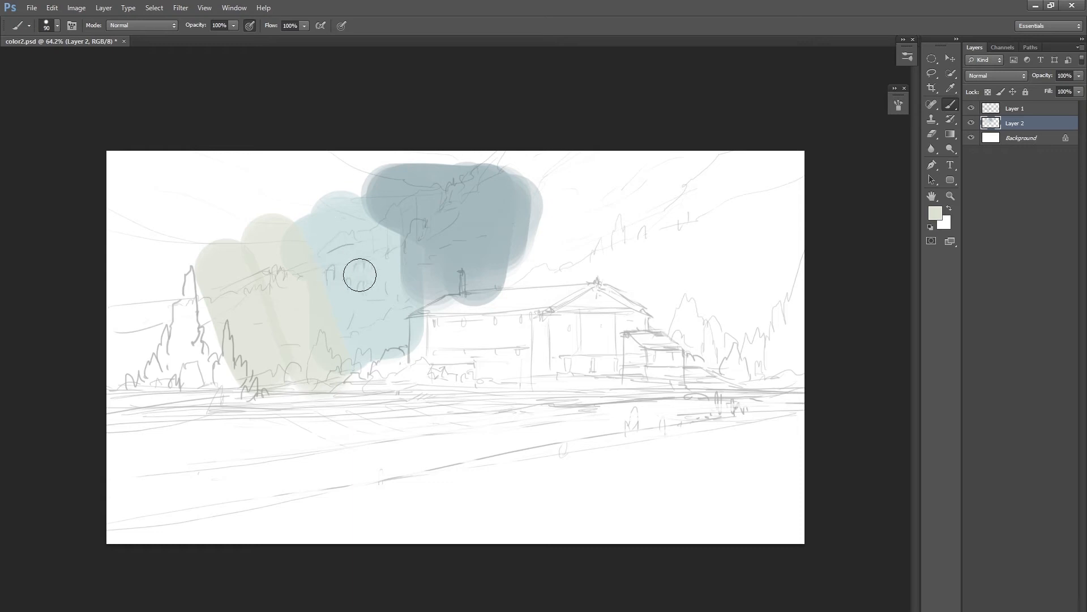
pyautogui.keyDown('alt'); pyautogui.click(168, 269); pyautogui.keyUp('alt')
pyautogui.press(']')
pyautogui.press(']')
pyautogui.moveTo(295, 198); pyautogui.dragTo(337, 341)
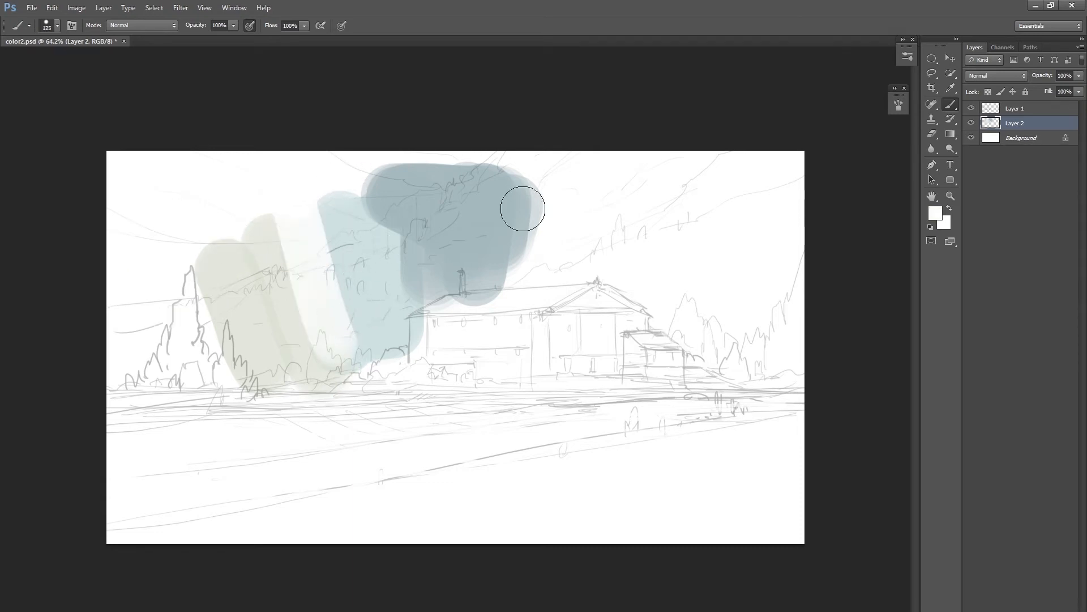
pyautogui.hotkey('ctrl', 'z')
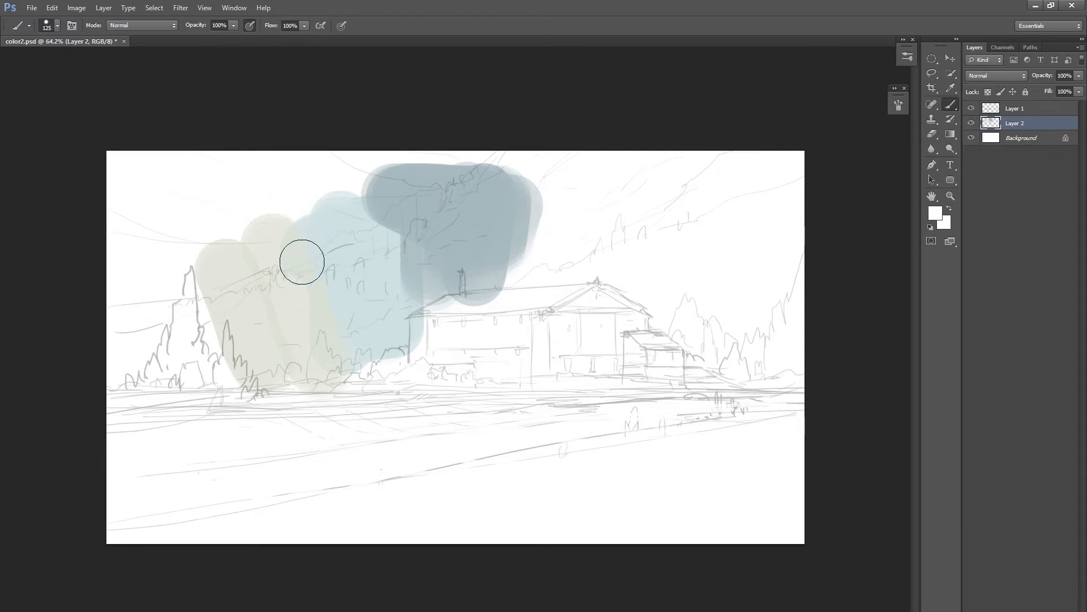
# Sample the pale blue and blend it over the upper part of the yellowish-grey strokes.
pyautogui.keyDown('alt'); pyautogui.click(320, 235); pyautogui.keyUp('alt')
pyautogui.moveTo(286, 251); pyautogui.dragTo(306, 275)
pyautogui.moveTo(250, 233); pyautogui.dragTo(328, 357)
pyautogui.moveTo(291, 222); pyautogui.dragTo(352, 366)
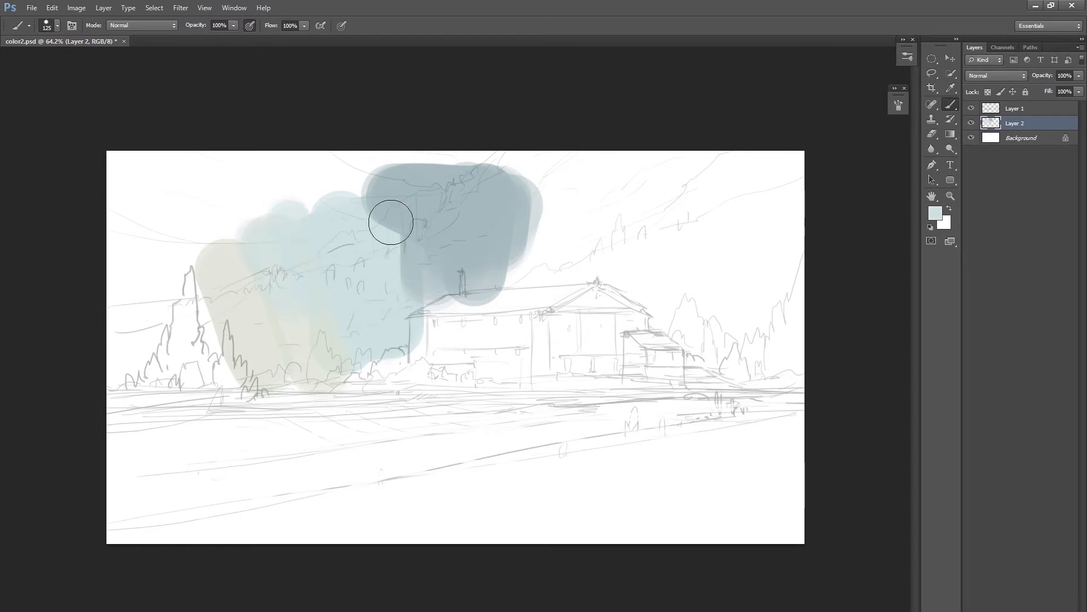
# Blend the border between the grey-blue and pale blue patches with sampled colours and a 150 px brush.
pyautogui.press(']')
pyautogui.keyDown('alt'); pyautogui.click(389, 198); pyautogui.keyUp('alt')
pyautogui.moveTo(350, 210)
pyautogui.mouseDown()
pyautogui.moveTo(376, 283)
pyautogui.moveTo(393, 226)
pyautogui.moveTo(425, 267)
pyautogui.moveTo(430, 305)
pyautogui.mouseUp()
pyautogui.keyDown('alt'); pyautogui.click(343, 260); pyautogui.keyUp('alt')
pyautogui.moveTo(323, 213)
pyautogui.mouseDown()
pyautogui.moveTo(354, 228)
pyautogui.moveTo(403, 359)
pyautogui.moveTo(400, 381)
pyautogui.moveTo(356, 402)
pyautogui.moveTo(387, 391)
pyautogui.mouseUp()
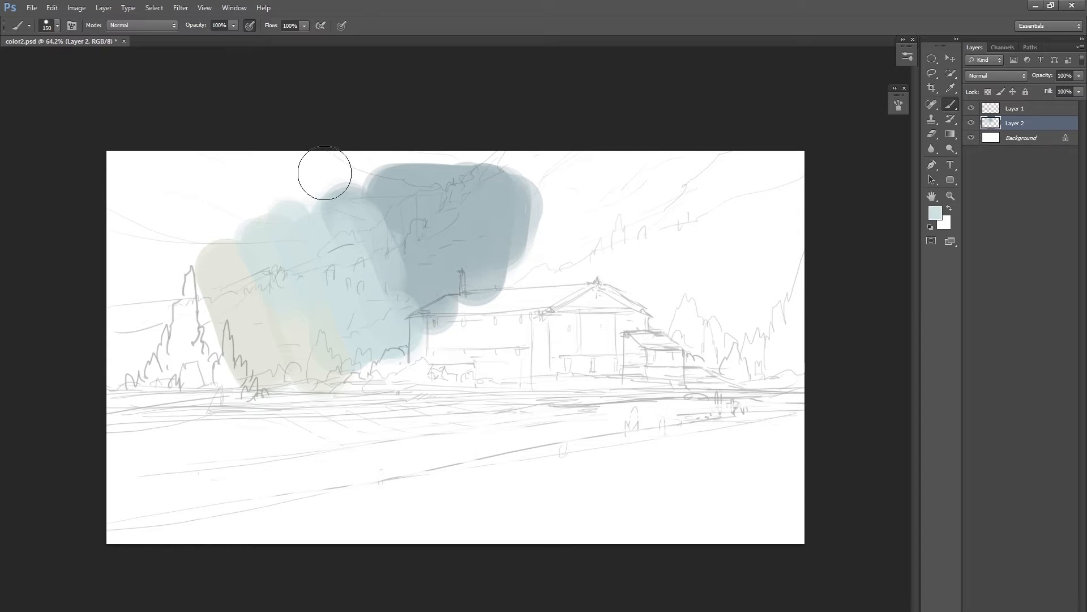
# Extend the pale blue across the upper-left sky to the canvas edge, finishing with a 150 px brush.
pyautogui.moveTo(308, 222)
pyautogui.mouseDown()
pyautogui.moveTo(247, 211)
pyautogui.moveTo(263, 199)
pyautogui.moveTo(376, 231)
pyautogui.mouseUp()
pyautogui.press('[')
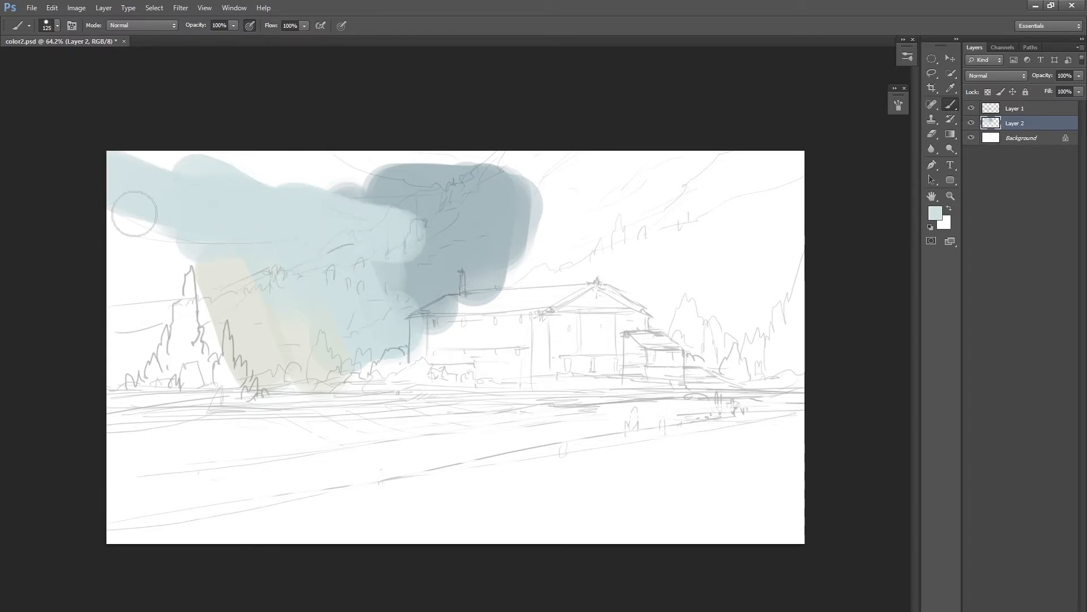
pyautogui.press('[')
pyautogui.moveTo(223, 217)
pyautogui.mouseDown()
pyautogui.moveTo(265, 238)
pyautogui.moveTo(141, 221)
pyautogui.mouseUp()
pyautogui.press(']')
pyautogui.press(']')
pyautogui.moveTo(119, 157)
pyautogui.mouseDown()
pyautogui.moveTo(306, 192)
pyautogui.moveTo(323, 207)
pyautogui.mouseUp()
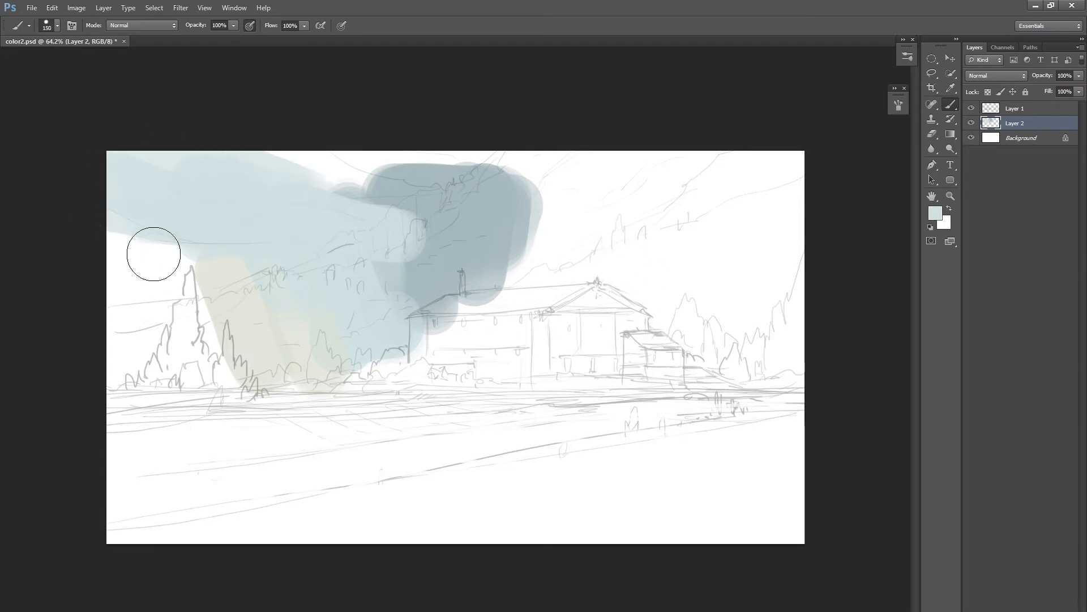
# Sample the yellowish grey and paint it below the pale blue sky to the left canvas edge, reducing the brush to 125 px.
pyautogui.keyDown('alt'); pyautogui.click(228, 274); pyautogui.keyUp('alt')
pyautogui.moveTo(88, 233); pyautogui.dragTo(226, 269)
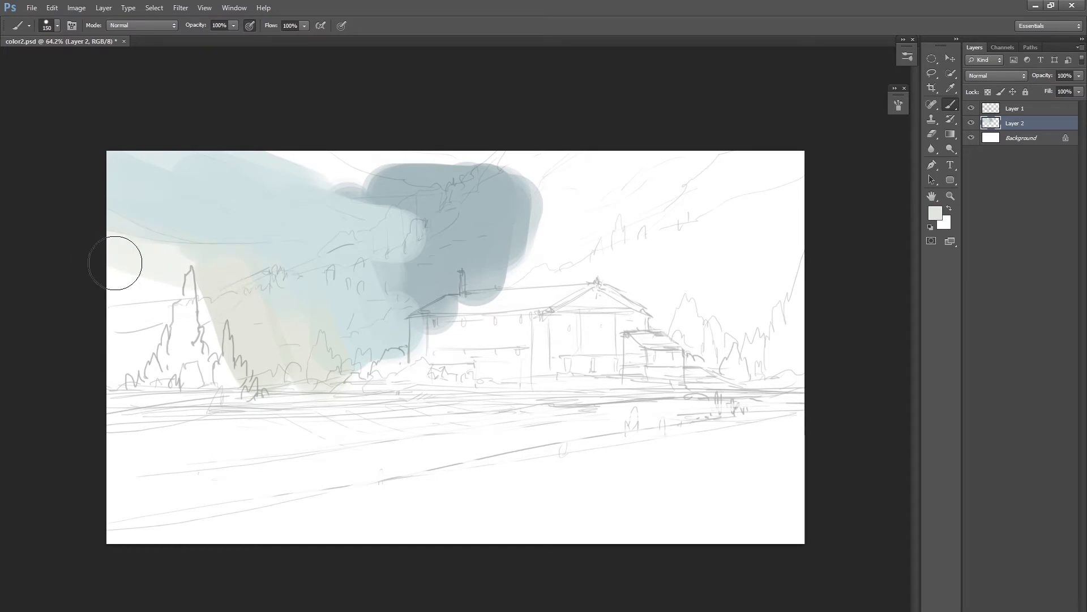
pyautogui.moveTo(116, 263); pyautogui.dragTo(208, 288)
pyautogui.press('[')
pyautogui.moveTo(78, 273); pyautogui.dragTo(170, 281)
# Try two thin strokes with a much smaller brush over the slope and right half of the house, and undo them.
pyautogui.keyDown('alt'); pyautogui.click(142, 253); pyautogui.keyUp('alt')
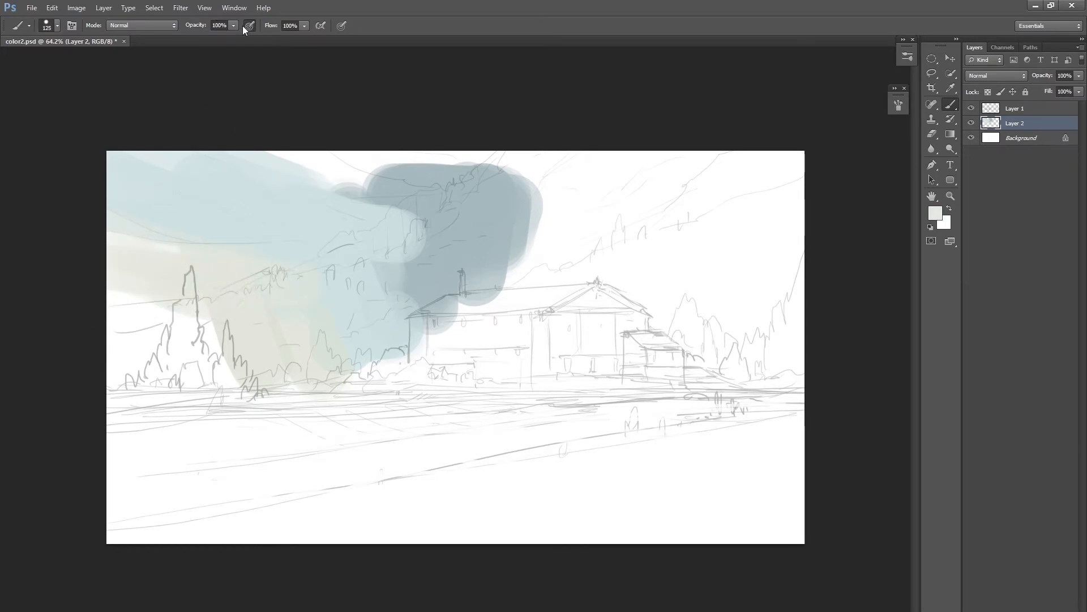
pyautogui.press('[')
pyautogui.press('[')
pyautogui.press('[')
pyautogui.press('[')
pyautogui.press('[')
pyautogui.press('[')
pyautogui.press('[')
pyautogui.press('[')
pyautogui.moveTo(558, 186)
pyautogui.mouseDown()
pyautogui.moveTo(594, 208)
pyautogui.moveTo(604, 267)
pyautogui.moveTo(566, 255)
pyautogui.mouseUp()
pyautogui.moveTo(646, 236); pyautogui.dragTo(618, 343)
pyautogui.hotkey('ctrl', 'alt', 'z')
pyautogui.hotkey('ctrl', 'alt', 'z')
# Sample the grey-blue and sweep it across the top of the sky above the pale blue with a 125 px brush.
pyautogui.press(']')
pyautogui.press(']')
pyautogui.keyDown('alt'); pyautogui.click(375, 189); pyautogui.keyUp('alt')
pyautogui.press(']')
pyautogui.press(']')
pyautogui.moveTo(395, 182)
pyautogui.mouseDown()
pyautogui.moveTo(187, 147)
pyautogui.moveTo(436, 201)
pyautogui.mouseUp()
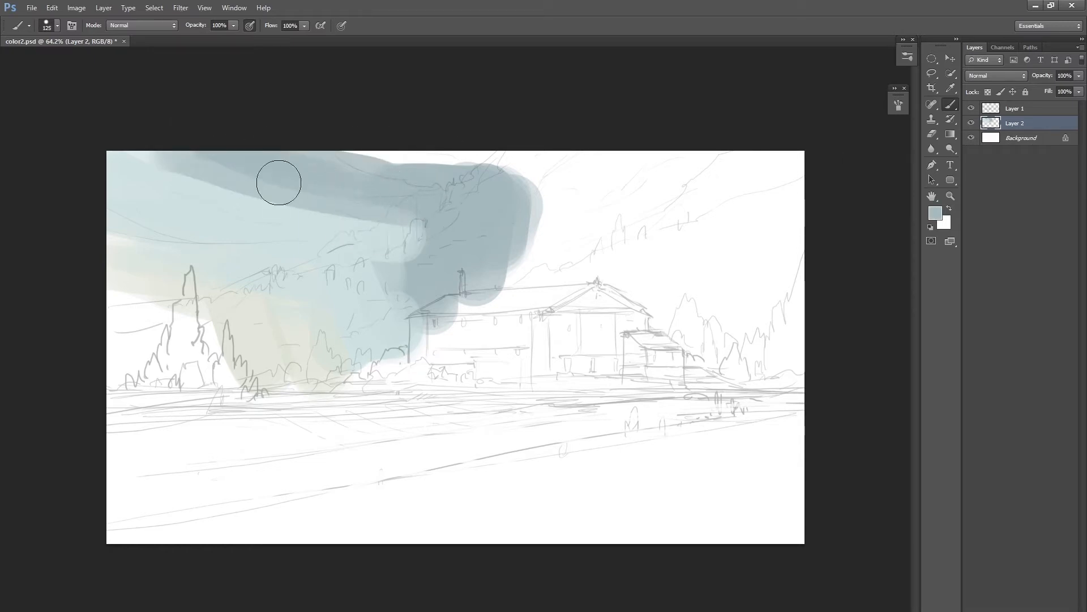
# Extend the grey-blue along the sky's top edge and blend its border with sampled pale blues, using a 125 px brush.
pyautogui.moveTo(129, 164)
pyautogui.mouseDown()
pyautogui.moveTo(337, 182)
pyautogui.moveTo(408, 165)
pyautogui.moveTo(400, 153)
pyautogui.moveTo(481, 170)
pyautogui.moveTo(473, 185)
pyautogui.mouseUp()
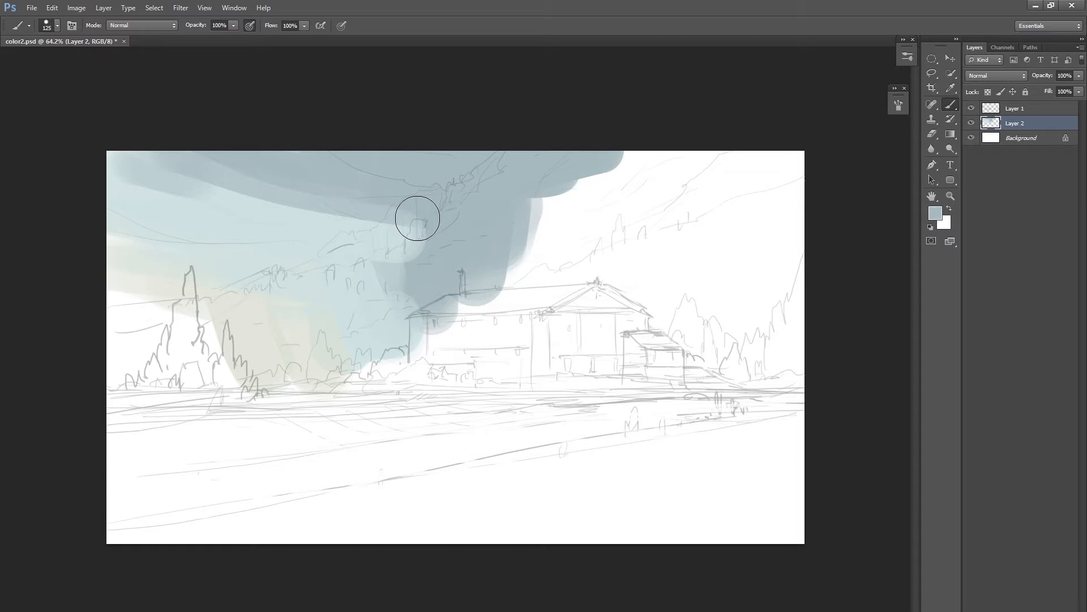
pyautogui.keyDown('alt'); pyautogui.click(214, 194); pyautogui.keyUp('alt')
pyautogui.moveTo(187, 170); pyautogui.dragTo(252, 203)
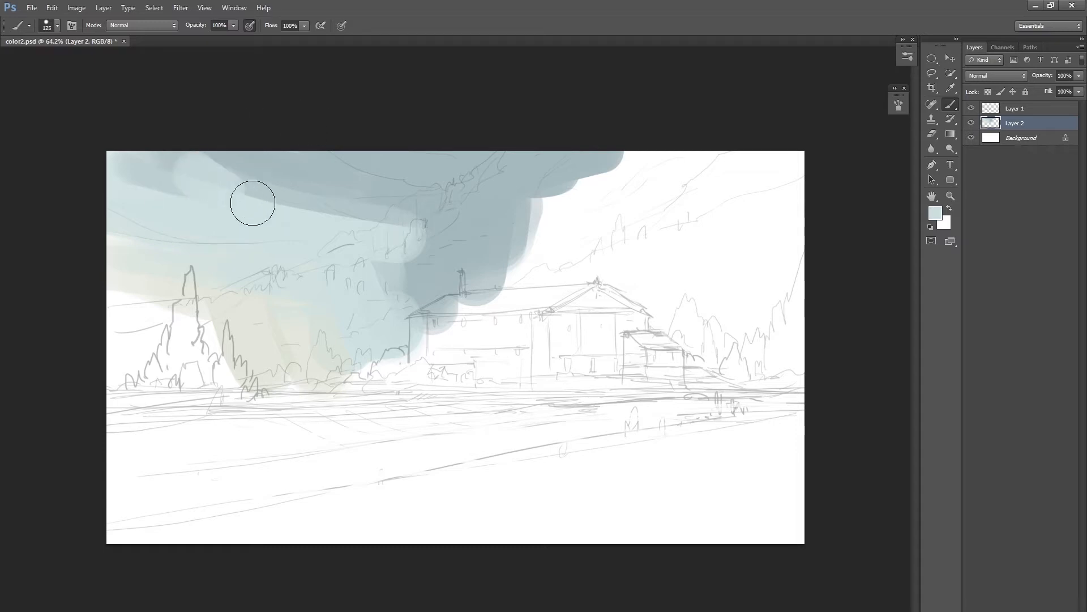
pyautogui.keyDown('alt'); pyautogui.click(195, 183); pyautogui.keyUp('alt')
pyautogui.moveTo(121, 170); pyautogui.dragTo(204, 197)
pyautogui.moveTo(149, 145); pyautogui.dragTo(279, 196)
pyautogui.moveTo(213, 160)
pyautogui.mouseDown()
pyautogui.moveTo(317, 194)
pyautogui.moveTo(245, 166)
pyautogui.moveTo(264, 188)
pyautogui.moveTo(341, 215)
pyautogui.moveTo(318, 211)
pyautogui.moveTo(286, 178)
pyautogui.moveTo(371, 188)
pyautogui.mouseUp()
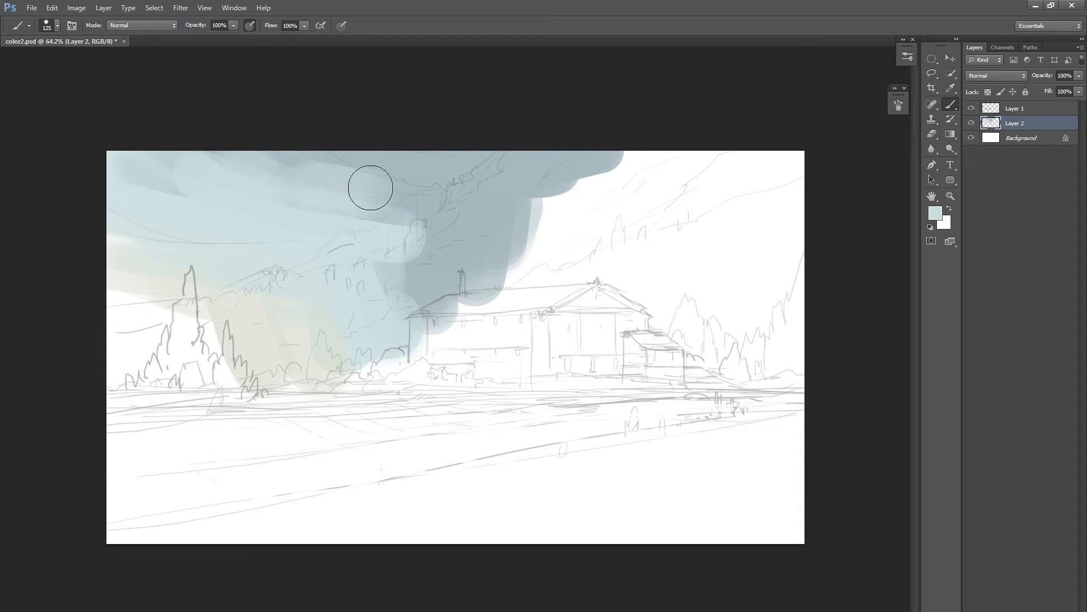
# Reduce the brush to 90 px and soften the remaining border between the grey-blue and pale blue sky with sampled blues.
pyautogui.press('[')
pyautogui.press('[')
pyautogui.moveTo(158, 165); pyautogui.dragTo(221, 195)
pyautogui.moveTo(138, 180); pyautogui.dragTo(285, 207)
pyautogui.keyDown('alt'); pyautogui.click(218, 224); pyautogui.keyUp('alt')
pyautogui.moveTo(161, 201)
pyautogui.mouseDown()
pyautogui.moveTo(254, 212)
pyautogui.moveTo(300, 200)
pyautogui.mouseUp()
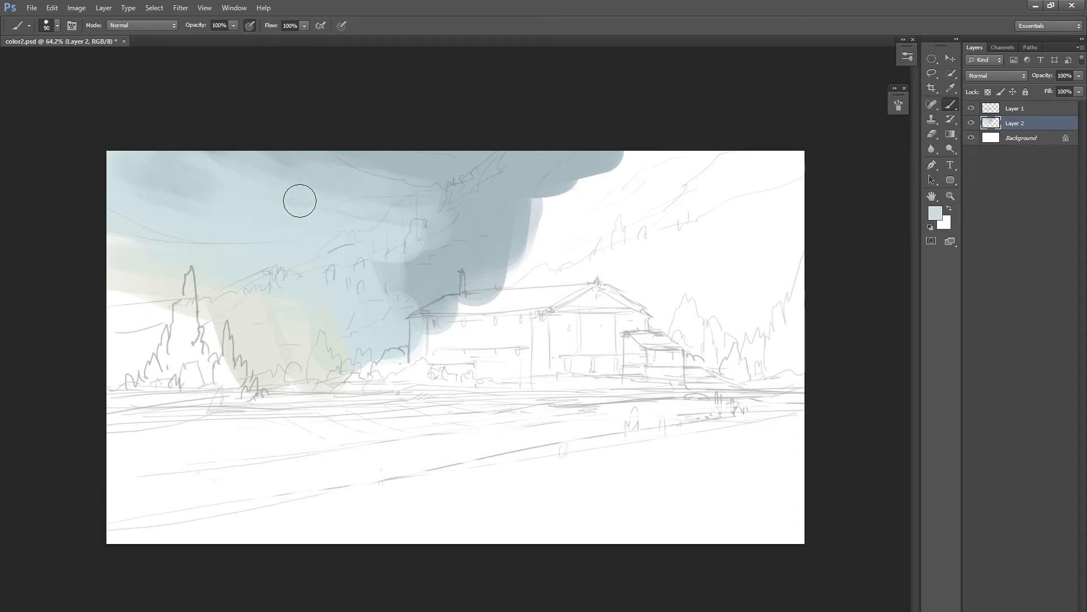
pyautogui.keyDown('alt'); pyautogui.click(233, 172); pyautogui.keyUp('alt')
pyautogui.keyDown('alt'); pyautogui.click(387, 167); pyautogui.keyUp('alt')
pyautogui.keyDown('alt'); pyautogui.click(375, 266); pyautogui.keyUp('alt')
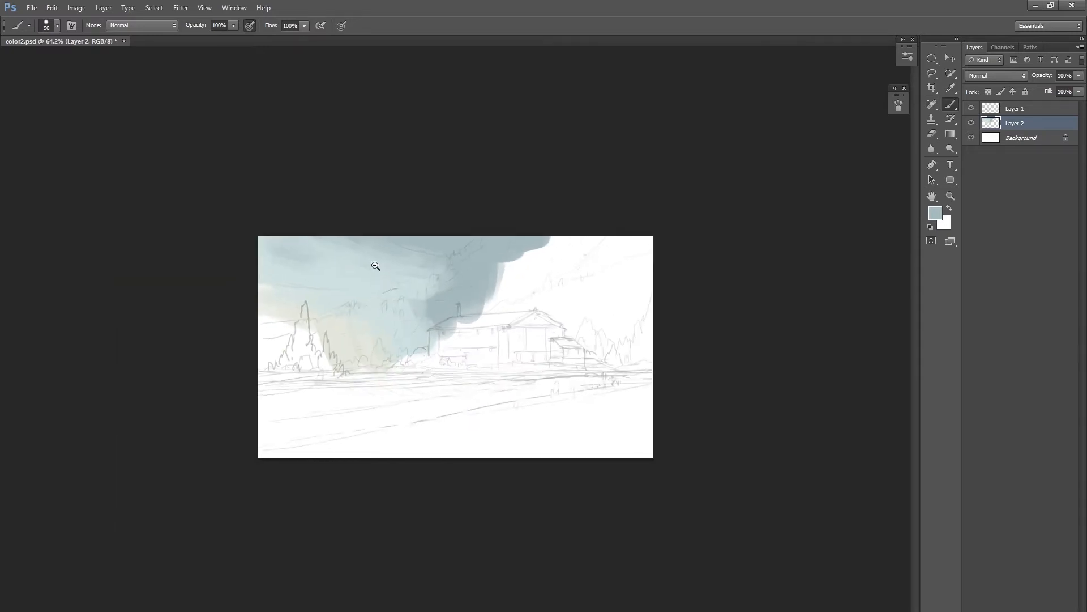
pyautogui.moveTo(375, 266); pyautogui.dragTo(422, 250)
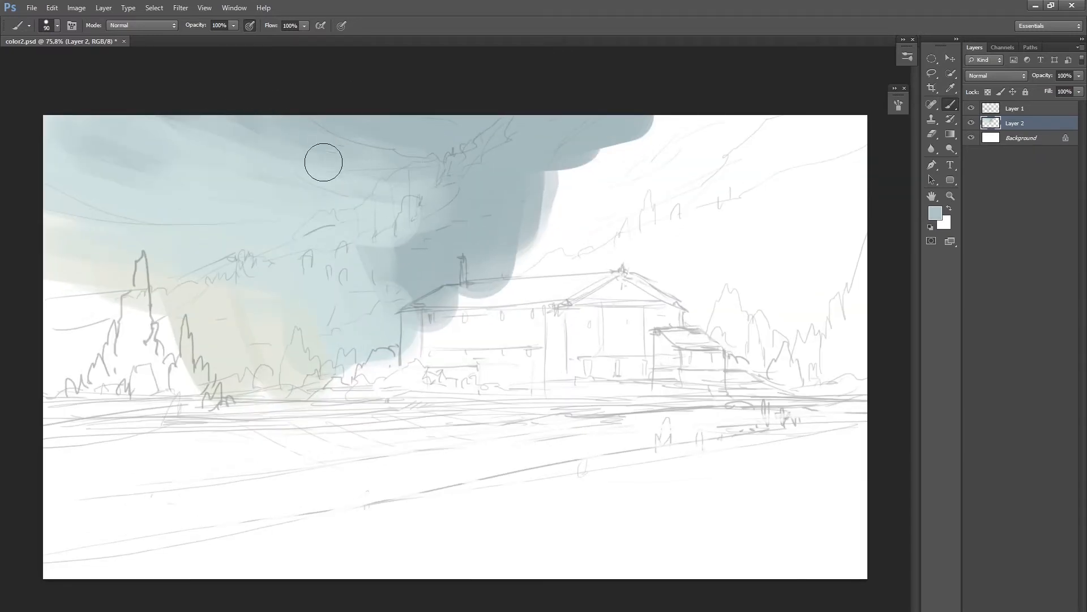
# Sample the off-white and blend it below the yellowish grey at the left canvas edge with a 70 px brush.
pyautogui.keyDown('alt'); pyautogui.click(81, 303); pyautogui.keyUp('alt')
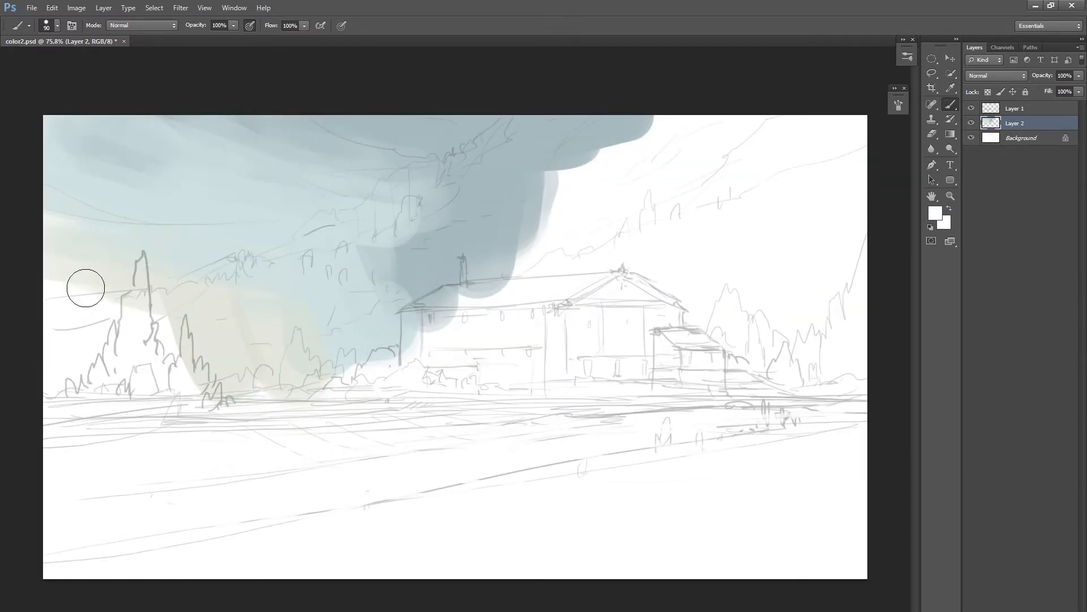
pyautogui.press('[')
pyautogui.press('[')
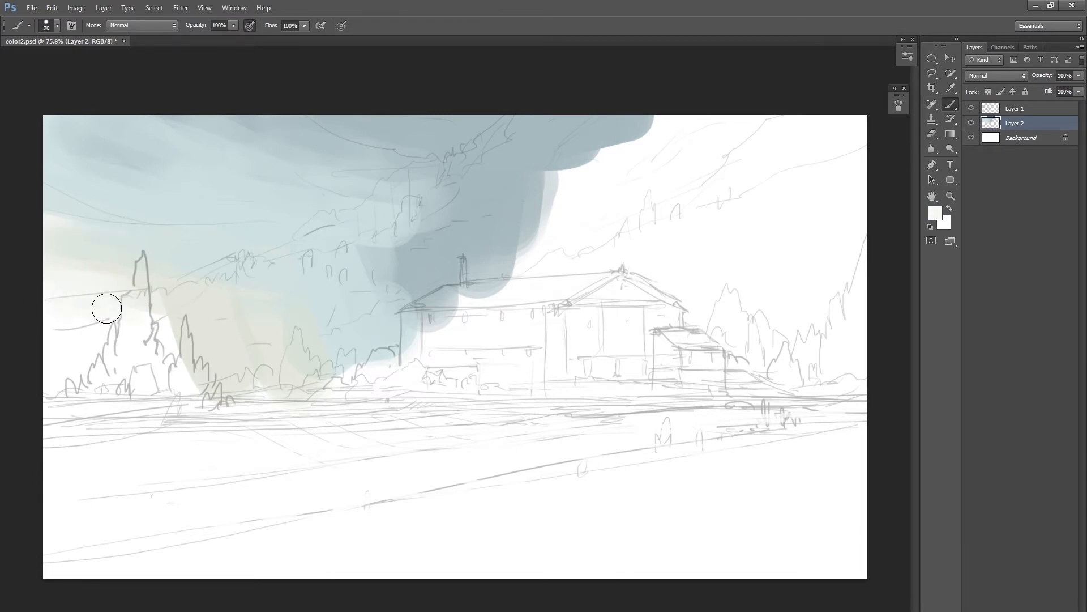
pyautogui.keyDown('alt'); pyautogui.click(111, 254); pyautogui.keyUp('alt')
pyautogui.keyDown('alt'); pyautogui.click(141, 238); pyautogui.keyUp('alt')
pyautogui.keyDown('alt'); pyautogui.click(107, 270); pyautogui.keyUp('alt')
# Hide the sketch layer Layer 1 to check the colours alone, and show it again.
pyautogui.moveTo(284, 326)
pyautogui.mouseDown()
pyautogui.moveTo(248, 348)
pyautogui.moveTo(264, 350)
pyautogui.mouseUp()
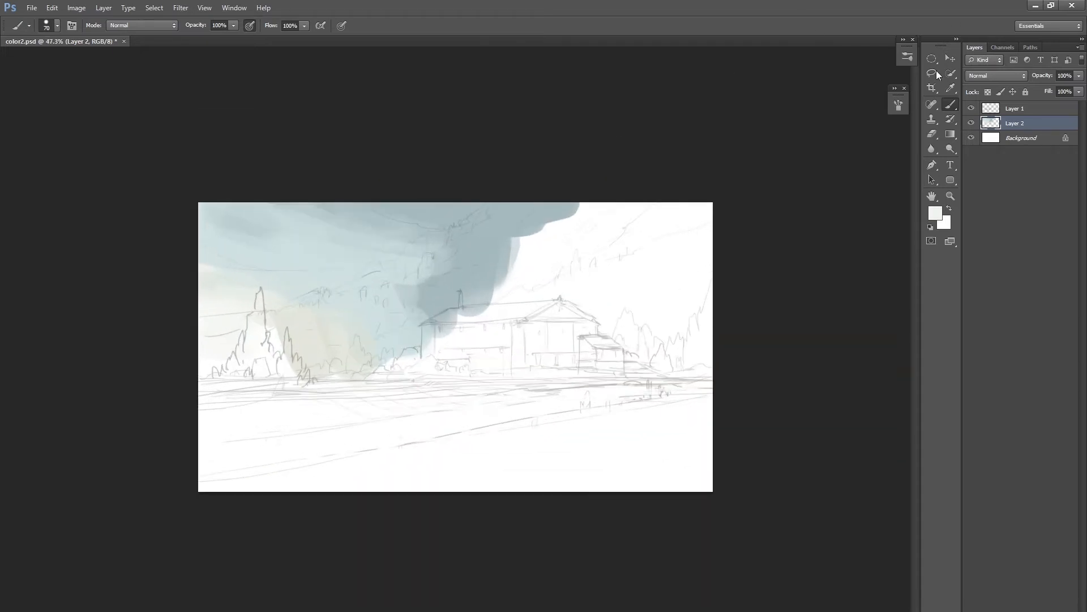
pyautogui.click(972, 109)
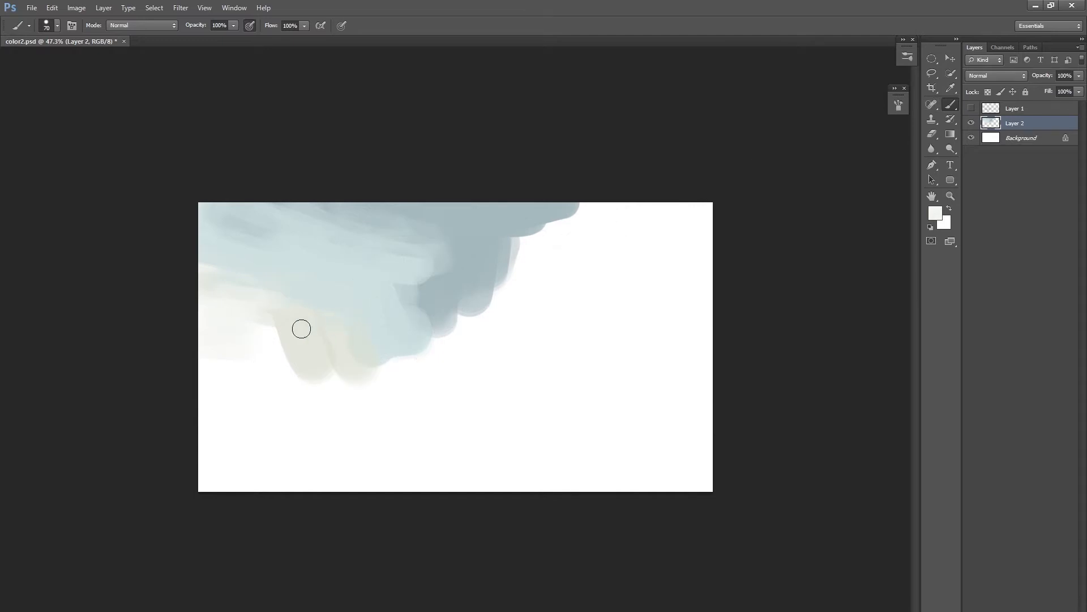
pyautogui.click(972, 109)
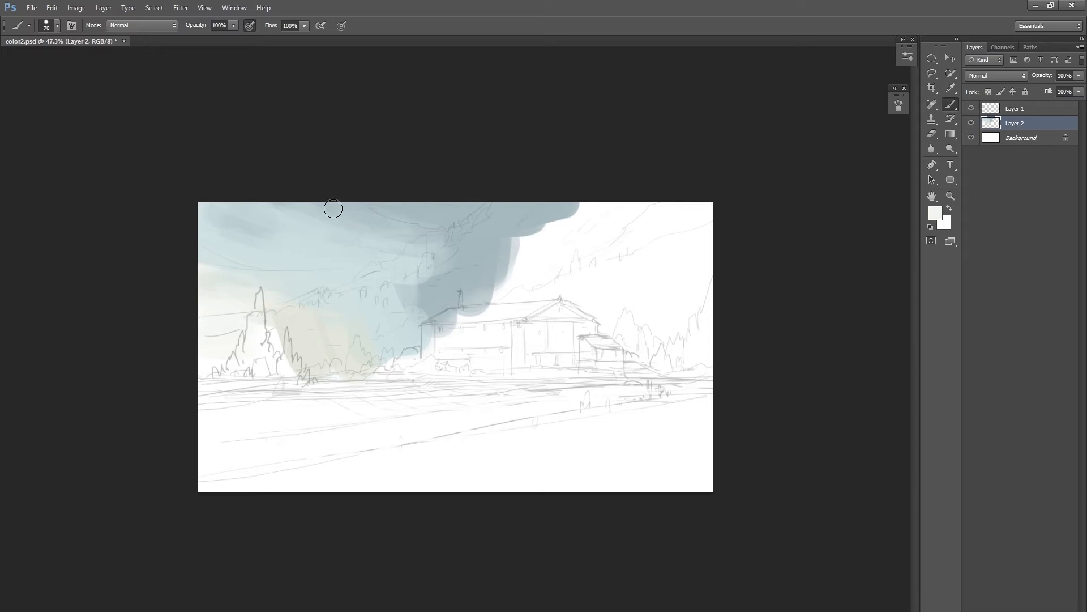
# Sample the grey-blue and paint darker cloud streaks across the upper-left sky, reducing the brush to 45 px.
pyautogui.moveTo(328, 257); pyautogui.dragTo(348, 270)
pyautogui.keyDown('alt'); pyautogui.click(359, 158); pyautogui.keyUp('alt')
pyautogui.keyDown('alt'); pyautogui.click(409, 152); pyautogui.keyUp('alt')
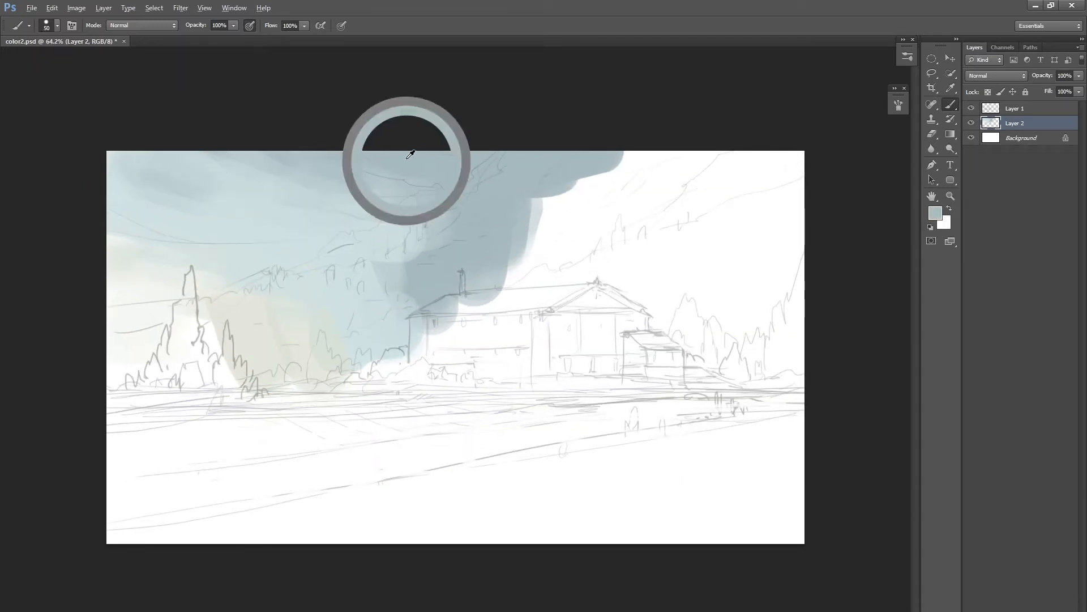
pyautogui.moveTo(182, 165)
pyautogui.mouseDown()
pyautogui.moveTo(230, 183)
pyautogui.moveTo(206, 165)
pyautogui.moveTo(101, 157)
pyautogui.moveTo(219, 179)
pyautogui.moveTo(237, 168)
pyautogui.moveTo(234, 181)
pyautogui.moveTo(253, 179)
pyautogui.moveTo(254, 169)
pyautogui.moveTo(197, 159)
pyautogui.moveTo(252, 165)
pyautogui.moveTo(304, 212)
pyautogui.moveTo(296, 177)
pyautogui.mouseUp()
pyautogui.press('[')
pyautogui.press('[')
pyautogui.moveTo(344, 213)
pyautogui.mouseDown()
pyautogui.moveTo(379, 221)
pyautogui.moveTo(223, 219)
pyautogui.moveTo(336, 227)
pyautogui.mouseUp()
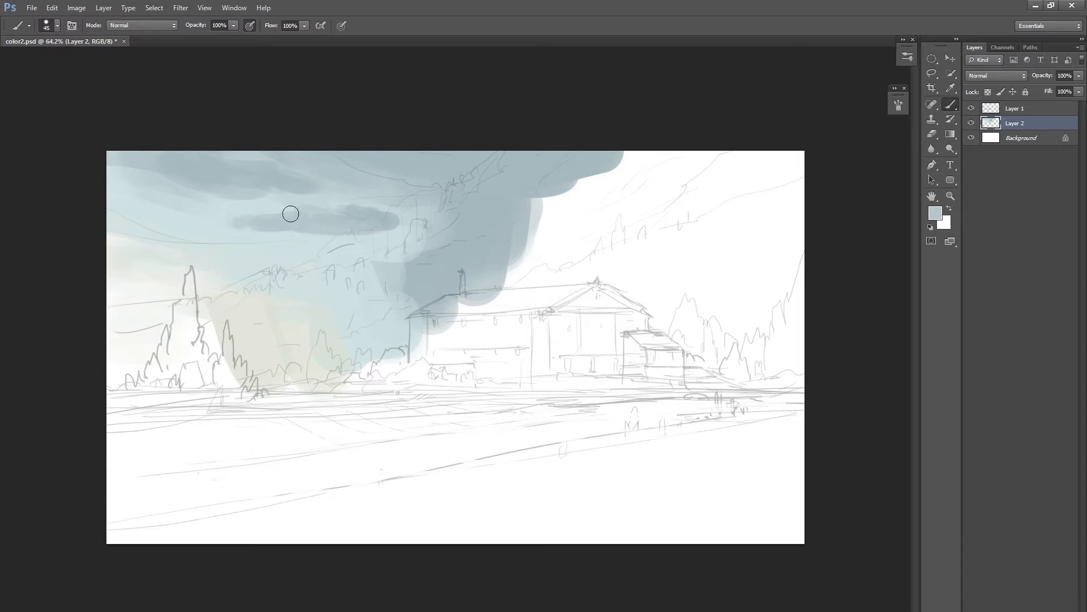
# Soften the edges of the new cloud streaks with sampled in-between blues and the 45 px brush.
pyautogui.keyDown('alt'); pyautogui.click(309, 215); pyautogui.keyUp('alt')
pyautogui.moveTo(342, 231)
pyautogui.mouseDown()
pyautogui.moveTo(383, 217)
pyautogui.moveTo(294, 240)
pyautogui.moveTo(326, 233)
pyautogui.mouseUp()
pyautogui.keyDown('alt'); pyautogui.click(294, 158); pyautogui.keyUp('alt')
pyautogui.moveTo(249, 150); pyautogui.dragTo(299, 157)
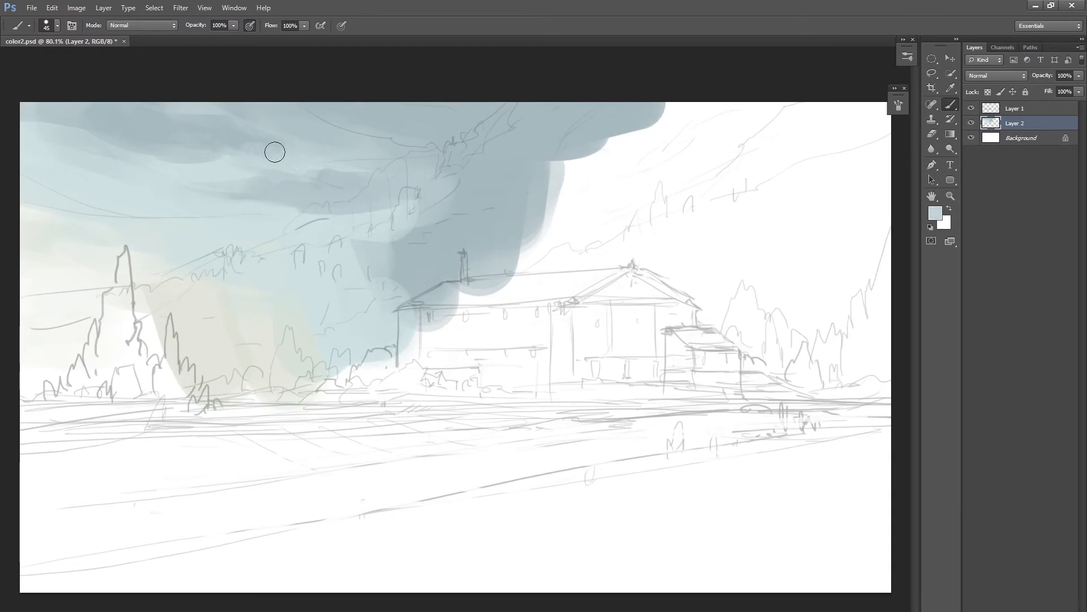
# Mix a darker grey from the sampled grey-blue and shade the sky's top centre with a 70 px brush at 40% opacity.
pyautogui.keyDown('alt'); pyautogui.click(458, 122); pyautogui.keyUp('alt')
pyautogui.press(']')
pyautogui.press(']')
pyautogui.moveTo(331, 240); pyautogui.dragTo(322, 272)
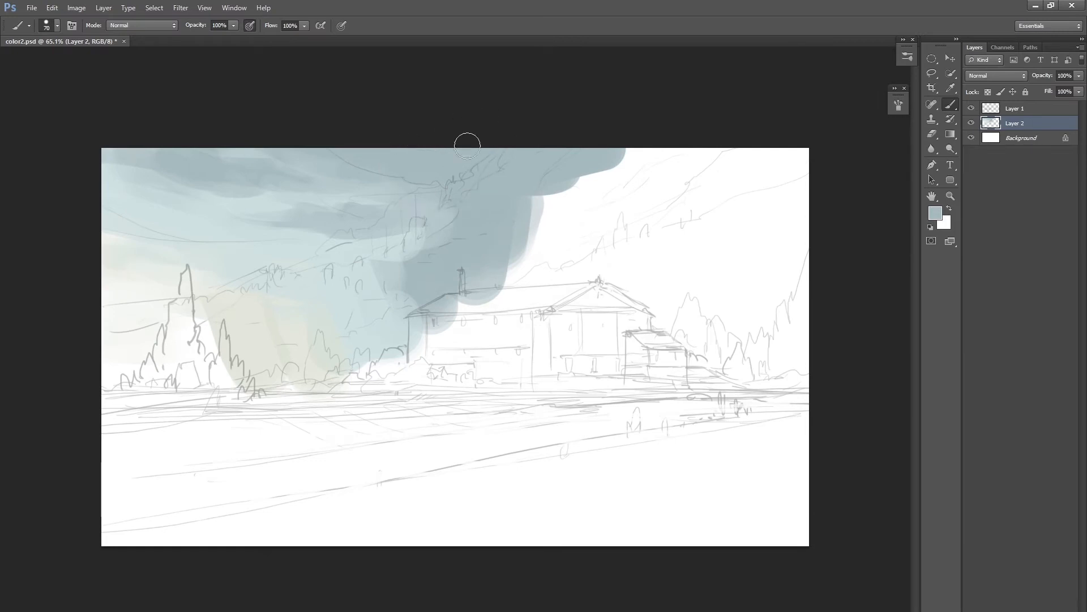
pyautogui.click(933, 214)
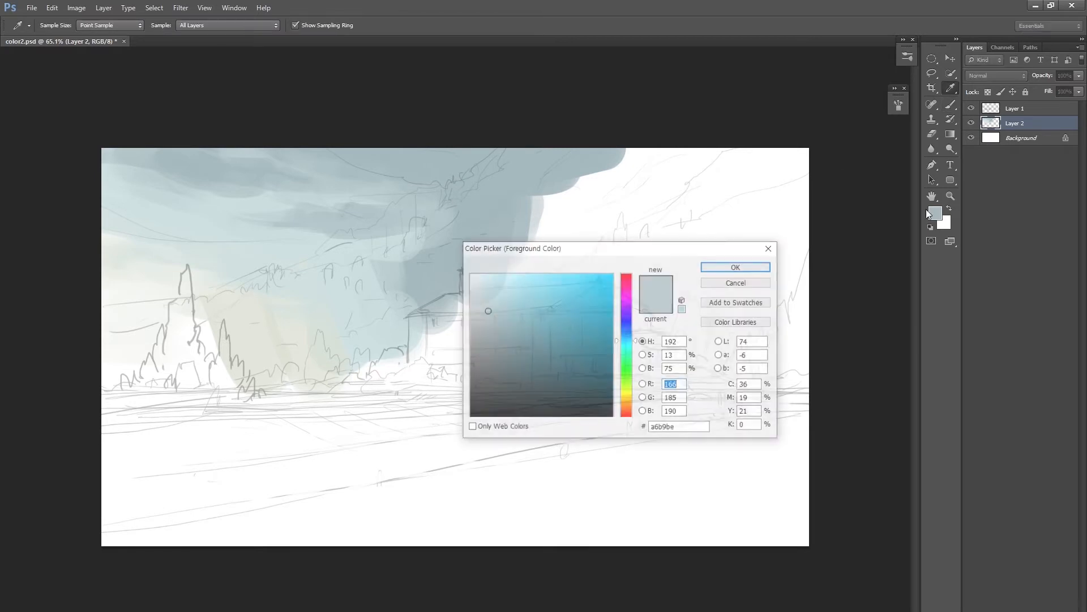
pyautogui.click(489, 323)
pyautogui.click(626, 338)
pyautogui.click(491, 343)
pyautogui.click(738, 267)
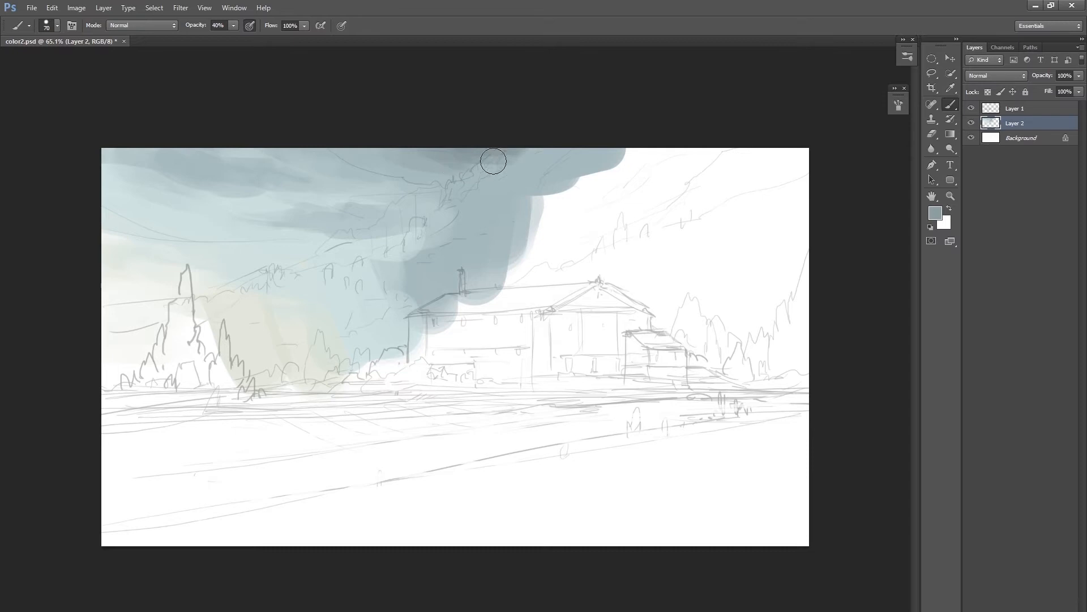
pyautogui.moveTo(524, 260); pyautogui.dragTo(505, 278)
# Sample cloud blues and blend fine streaks into the clouds with a 20 px brush.
pyautogui.keyDown('alt'); pyautogui.click(447, 213); pyautogui.keyUp('alt')
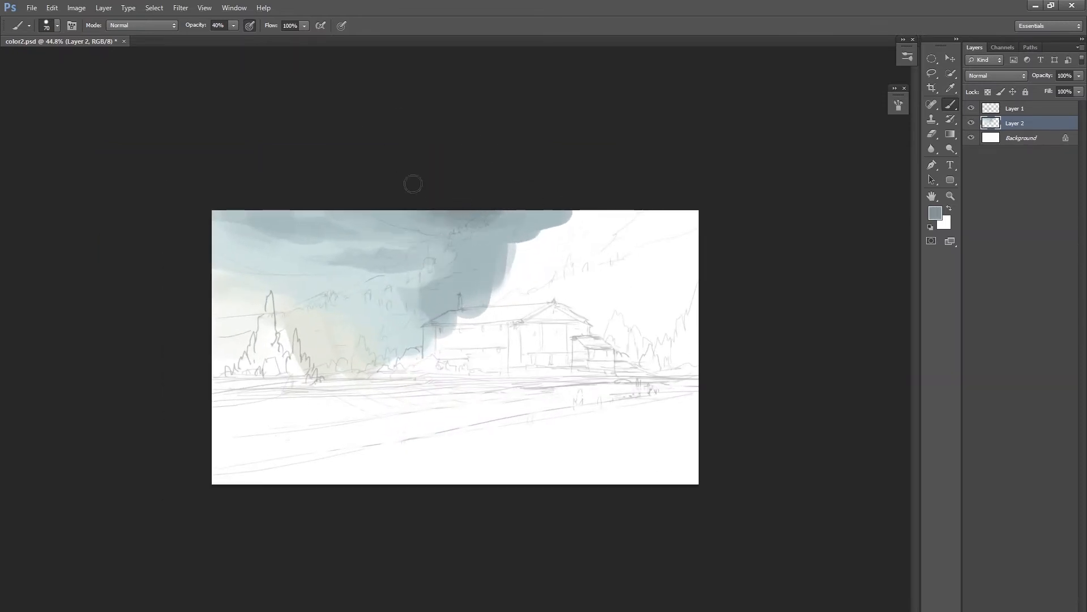
pyautogui.keyDown('alt'); pyautogui.click(277, 245); pyautogui.keyUp('alt')
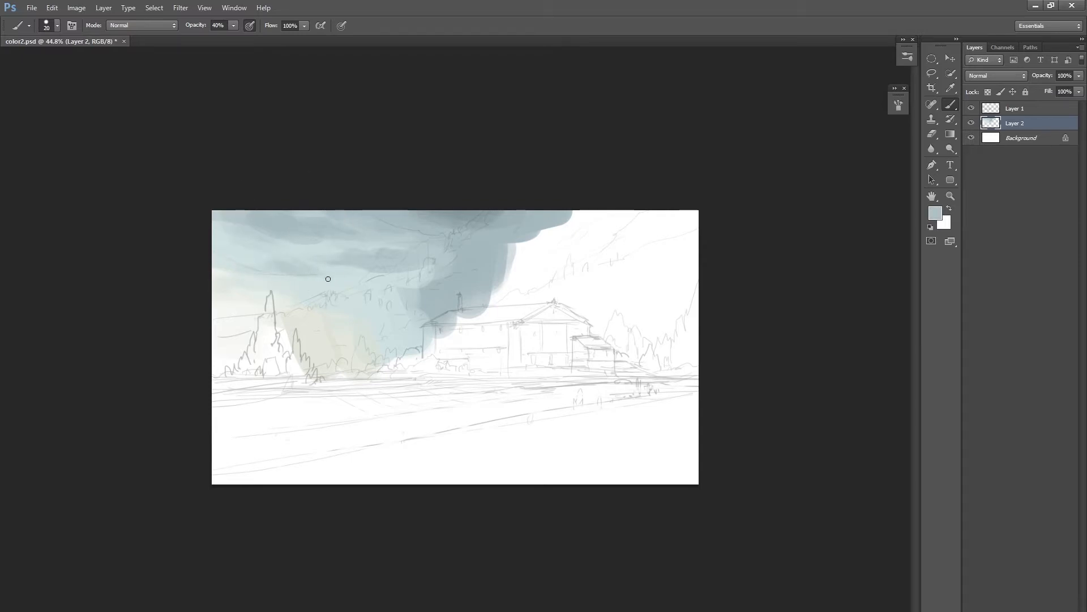
pyautogui.keyDown('alt'); pyautogui.click(305, 250); pyautogui.keyUp('alt')
pyautogui.moveTo(437, 317); pyautogui.dragTo(449, 320)
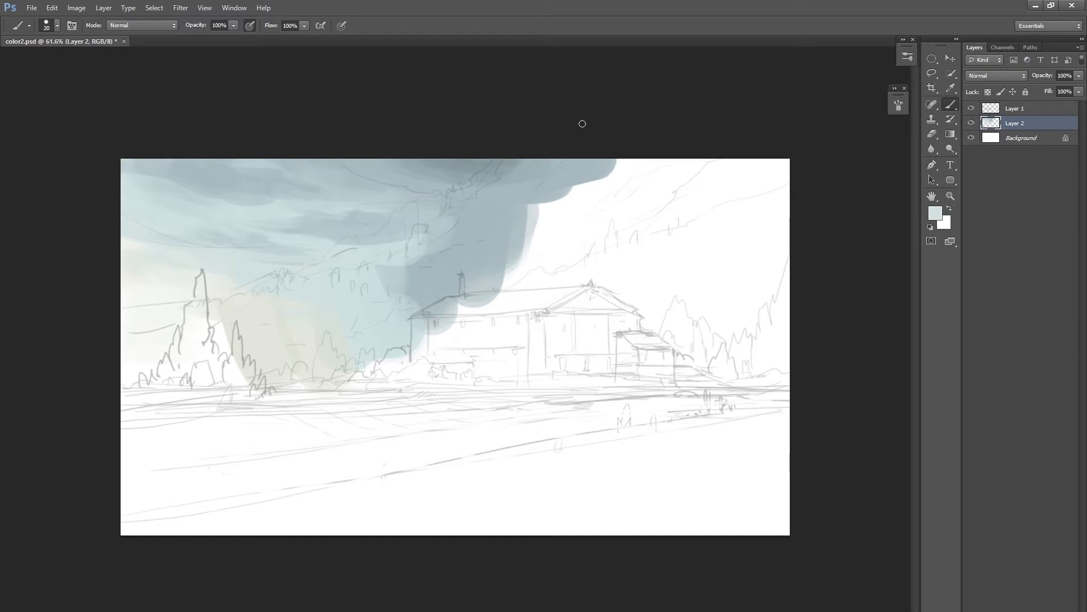
# Enlarge the brush to 70 px and add a new layer between the sketch layer and the sky layer.
pyautogui.press(']')
pyautogui.press(']')
pyautogui.click(1057, 609)
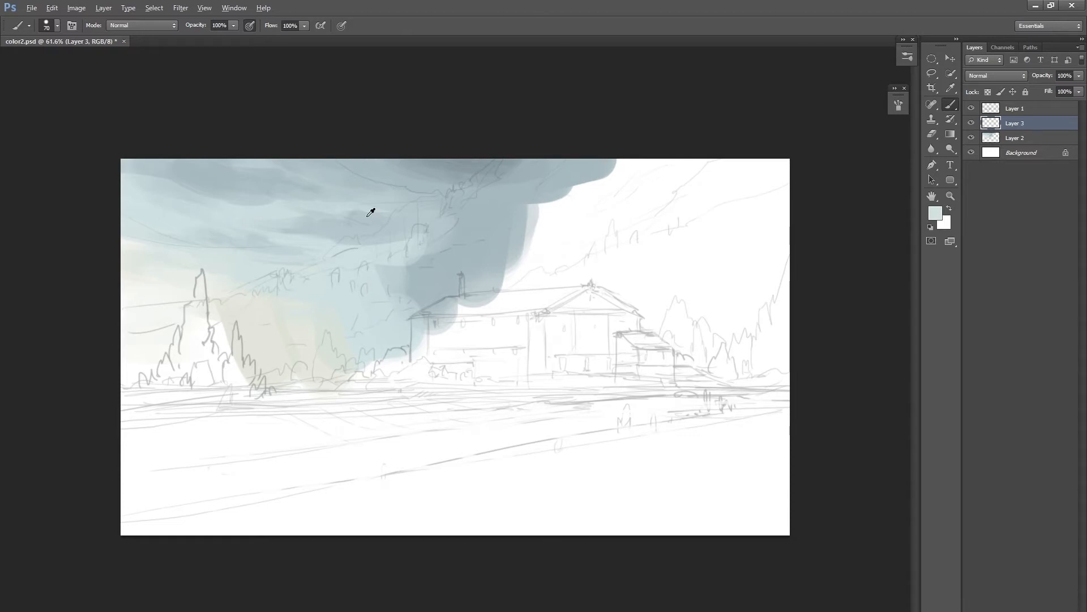
# Try three large black arcs over the trees, the mountain and the right side with a 50 px brush, and undo them.
pyautogui.press('d')
pyautogui.press('[')
pyautogui.press('[')
pyautogui.moveTo(254, 388)
pyautogui.mouseDown()
pyautogui.moveTo(254, 297)
pyautogui.moveTo(298, 383)
pyautogui.mouseUp()
pyautogui.moveTo(456, 365); pyautogui.dragTo(514, 291)
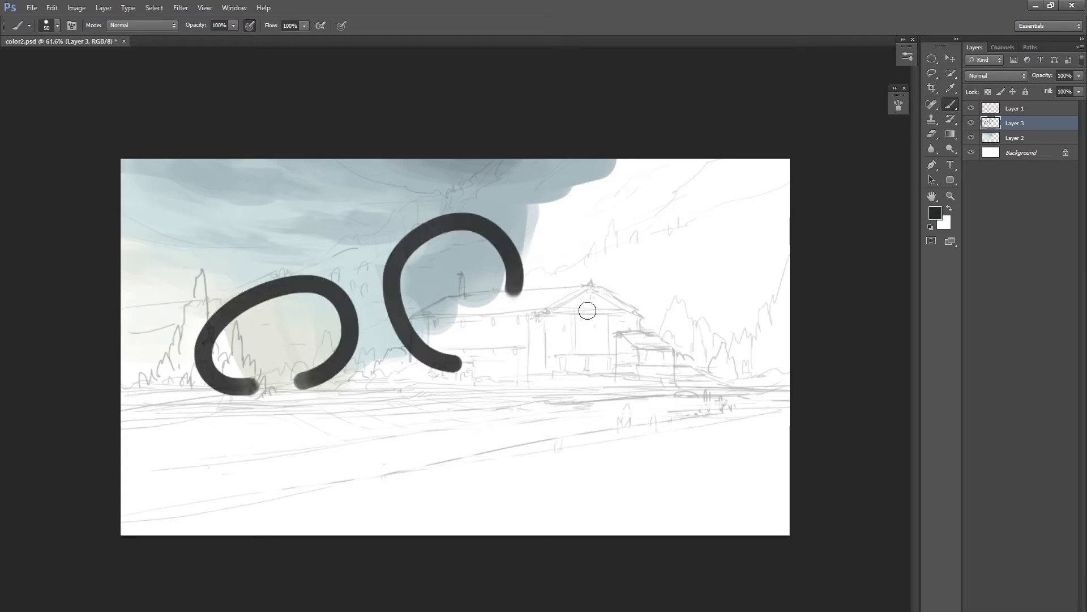
pyautogui.moveTo(705, 371); pyautogui.dragTo(793, 190)
pyautogui.hotkey('ctrl', 'alt', 'z')
pyautogui.hotkey('ctrl', 'alt', 'z')
pyautogui.hotkey('ctrl', 'alt', 'z')
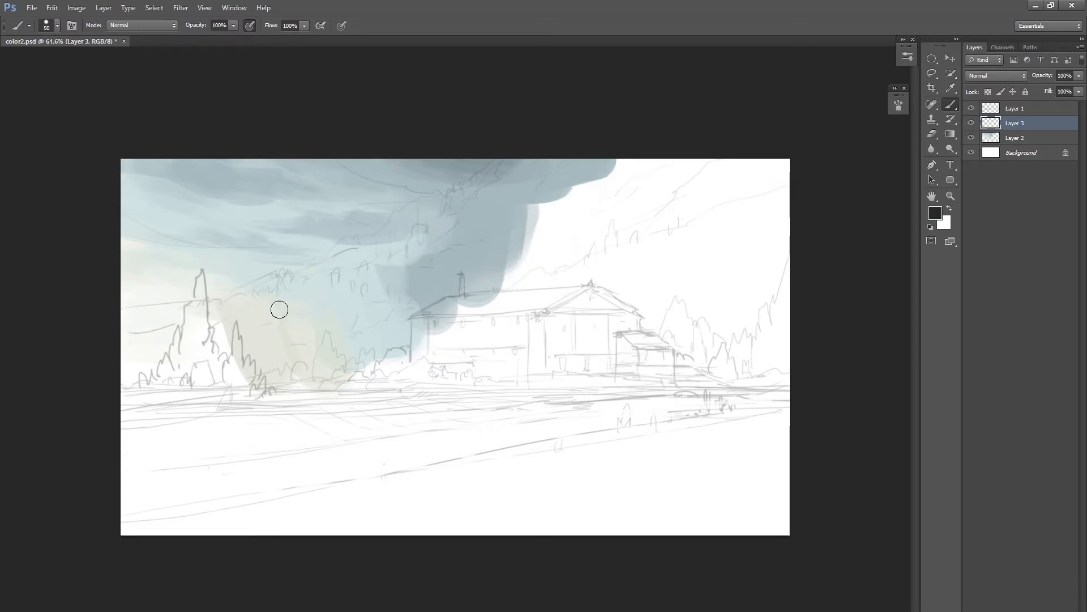
# Sample the grey-blue and paint the mountain ridge line left of the house with a 50 px brush.
pyautogui.press(']')
pyautogui.press(']')
pyautogui.press(']')
pyautogui.press('[')
pyautogui.press('[')
pyautogui.press('[')
pyautogui.keyDown('alt'); pyautogui.click(352, 211); pyautogui.keyUp('alt')
pyautogui.moveTo(317, 288)
pyautogui.mouseDown()
pyautogui.moveTo(313, 277)
pyautogui.moveTo(289, 282)
pyautogui.moveTo(320, 277)
pyautogui.moveTo(339, 250)
pyautogui.moveTo(368, 243)
pyautogui.mouseUp()
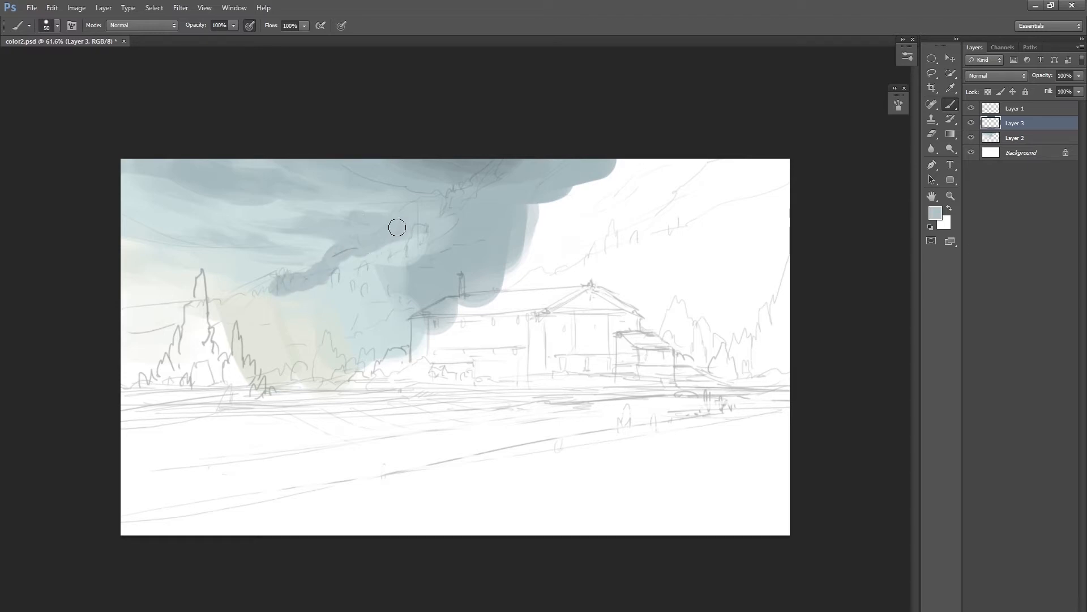
# Extend the grey-blue ridge down to the left canvas edge and fill the slope beneath it, enlarging the brush to 90 px.
pyautogui.press(']')
pyautogui.moveTo(350, 266)
pyautogui.mouseDown()
pyautogui.moveTo(396, 259)
pyautogui.moveTo(351, 295)
pyautogui.moveTo(312, 297)
pyautogui.moveTo(311, 286)
pyautogui.moveTo(285, 300)
pyautogui.moveTo(274, 282)
pyautogui.moveTo(214, 310)
pyautogui.moveTo(131, 327)
pyautogui.moveTo(15, 301)
pyautogui.moveTo(171, 304)
pyautogui.moveTo(172, 326)
pyautogui.moveTo(127, 335)
pyautogui.moveTo(211, 321)
pyautogui.mouseUp()
pyautogui.press(']')
pyautogui.press(']')
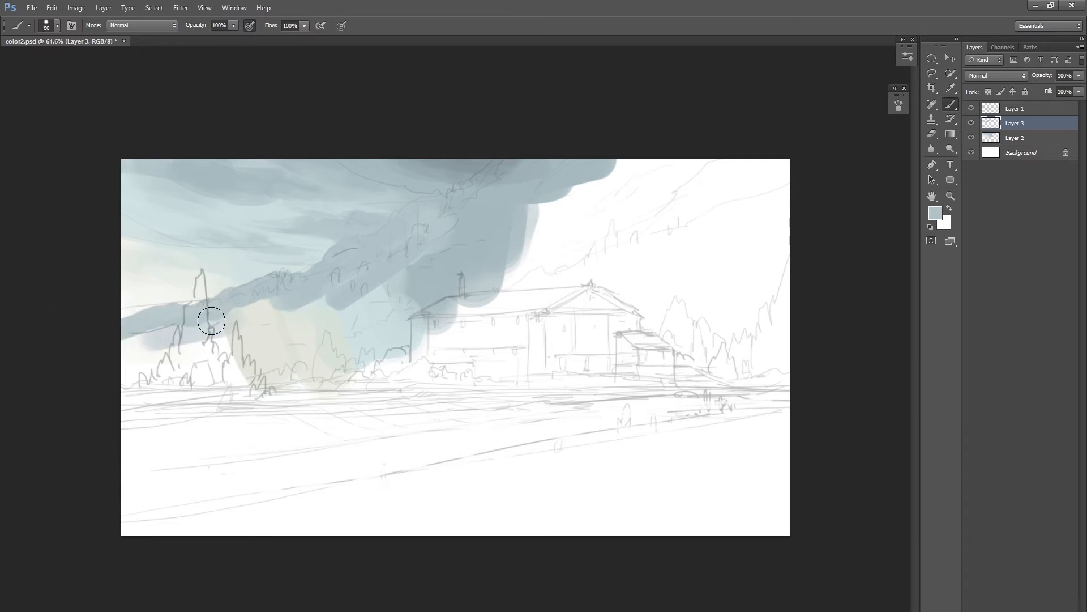
pyautogui.moveTo(116, 337); pyautogui.dragTo(293, 314)
pyautogui.moveTo(225, 318)
pyautogui.mouseDown()
pyautogui.moveTo(344, 292)
pyautogui.moveTo(322, 304)
pyautogui.moveTo(380, 293)
pyautogui.mouseUp()
pyautogui.press(']')
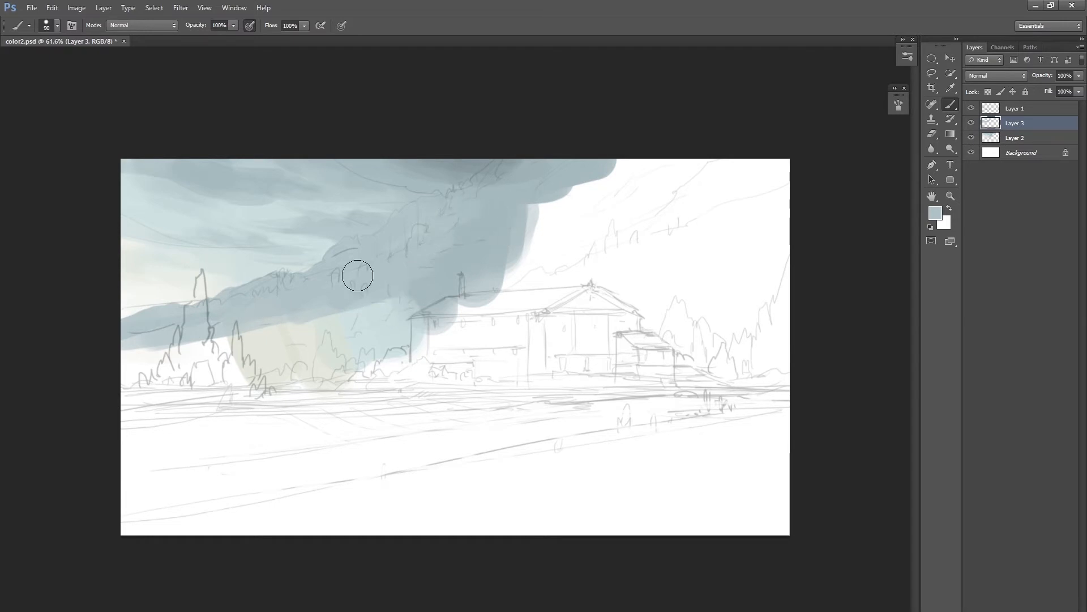
# Sample the pale blue and paint it over the mountain's foot and the house's left part with a 90 px brush.
pyautogui.keyDown('alt'); pyautogui.click(380, 307); pyautogui.keyUp('alt')
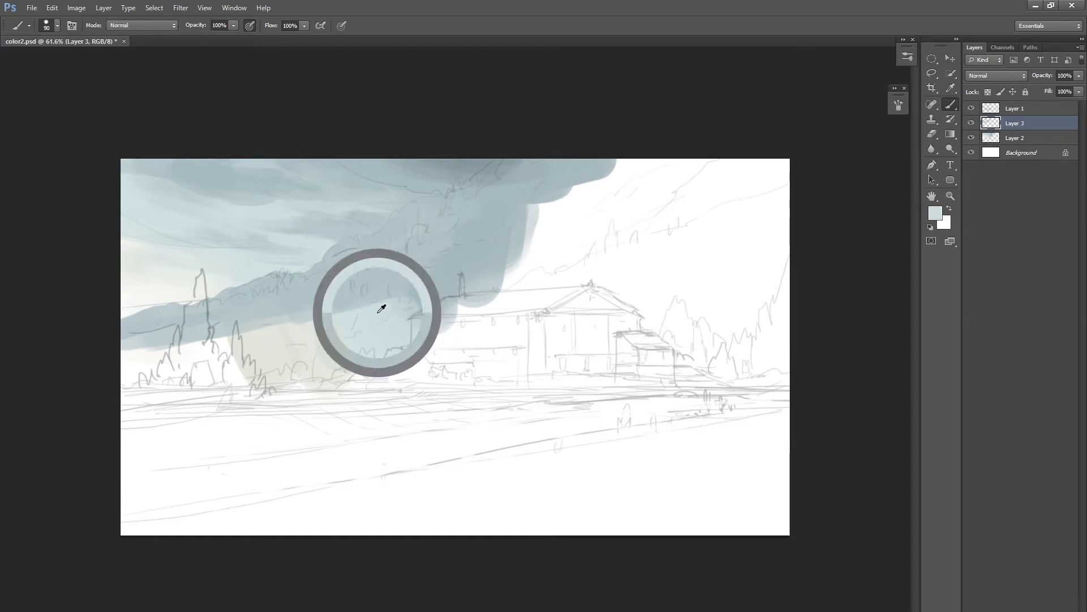
pyautogui.scroll(1, 369, 322)
pyautogui.moveTo(343, 298)
pyautogui.mouseDown()
pyautogui.moveTo(199, 342)
pyautogui.moveTo(316, 340)
pyautogui.moveTo(221, 329)
pyautogui.moveTo(129, 353)
pyautogui.moveTo(140, 353)
pyautogui.moveTo(110, 373)
pyautogui.moveTo(274, 377)
pyautogui.moveTo(394, 367)
pyautogui.moveTo(423, 344)
pyautogui.moveTo(440, 360)
pyautogui.moveTo(451, 352)
pyautogui.moveTo(423, 369)
pyautogui.moveTo(456, 296)
pyautogui.moveTo(451, 340)
pyautogui.mouseUp()
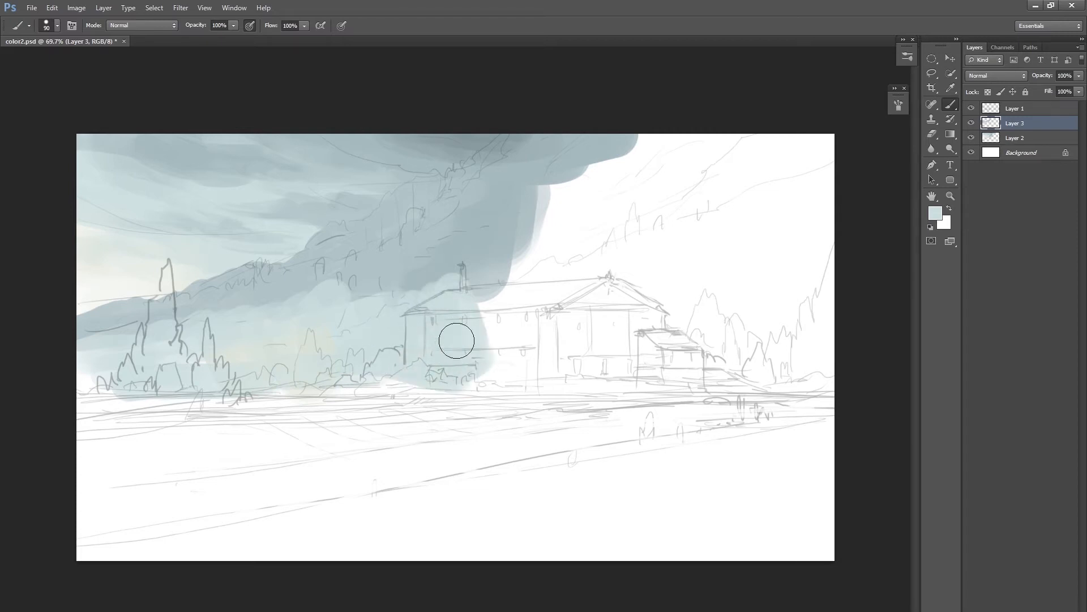
# Blend the grey-blue ridge into the pale blue foot of the mountain with sampled in-between blues, reducing the brush to 45 px.
pyautogui.keyDown('alt'); pyautogui.click(301, 297); pyautogui.keyUp('alt')
pyautogui.moveTo(179, 326); pyautogui.dragTo(106, 340)
pyautogui.moveTo(353, 287)
pyautogui.mouseDown()
pyautogui.moveTo(391, 288)
pyautogui.moveTo(394, 274)
pyautogui.moveTo(342, 271)
pyautogui.moveTo(373, 256)
pyautogui.moveTo(402, 261)
pyautogui.moveTo(391, 275)
pyautogui.moveTo(329, 283)
pyautogui.moveTo(366, 276)
pyautogui.moveTo(376, 289)
pyautogui.moveTo(365, 274)
pyautogui.moveTo(413, 267)
pyautogui.moveTo(408, 288)
pyautogui.moveTo(412, 257)
pyautogui.moveTo(391, 252)
pyautogui.moveTo(434, 234)
pyautogui.mouseUp()
pyautogui.keyDown('alt'); pyautogui.click(352, 279); pyautogui.keyUp('alt')
pyautogui.keyDown('alt'); pyautogui.click(331, 284); pyautogui.keyUp('alt')
pyautogui.keyDown('alt'); pyautogui.click(369, 274); pyautogui.keyUp('alt')
pyautogui.keyDown('alt'); pyautogui.click(396, 261); pyautogui.keyUp('alt')
pyautogui.press('[')
pyautogui.press('[')
pyautogui.press('[')
pyautogui.press('[')
pyautogui.press('[')
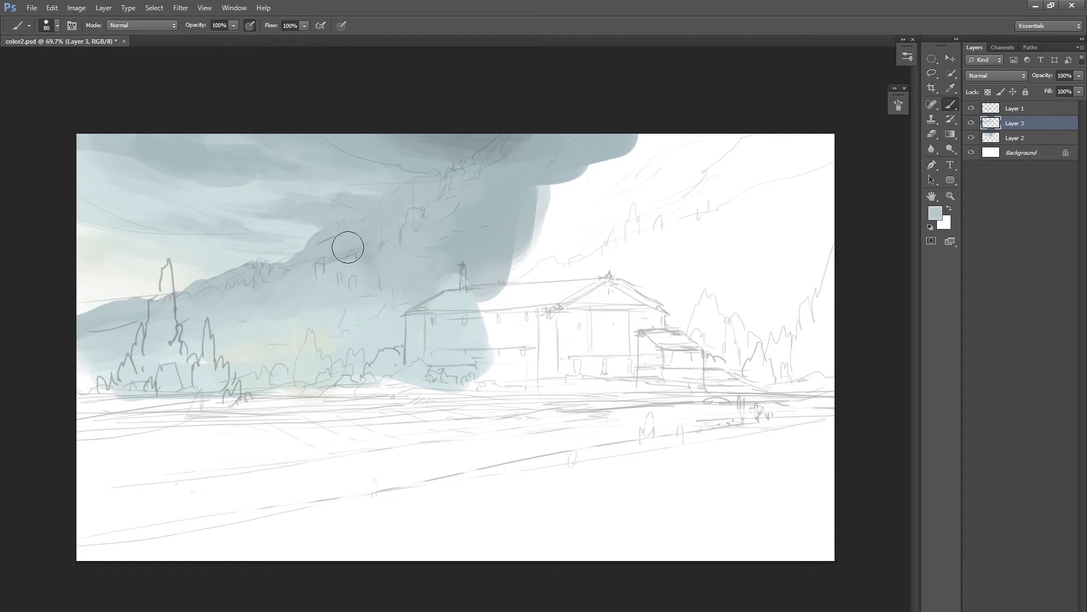
pyautogui.scroll(-3, 384, 240)
pyautogui.scroll(2, 376, 300)
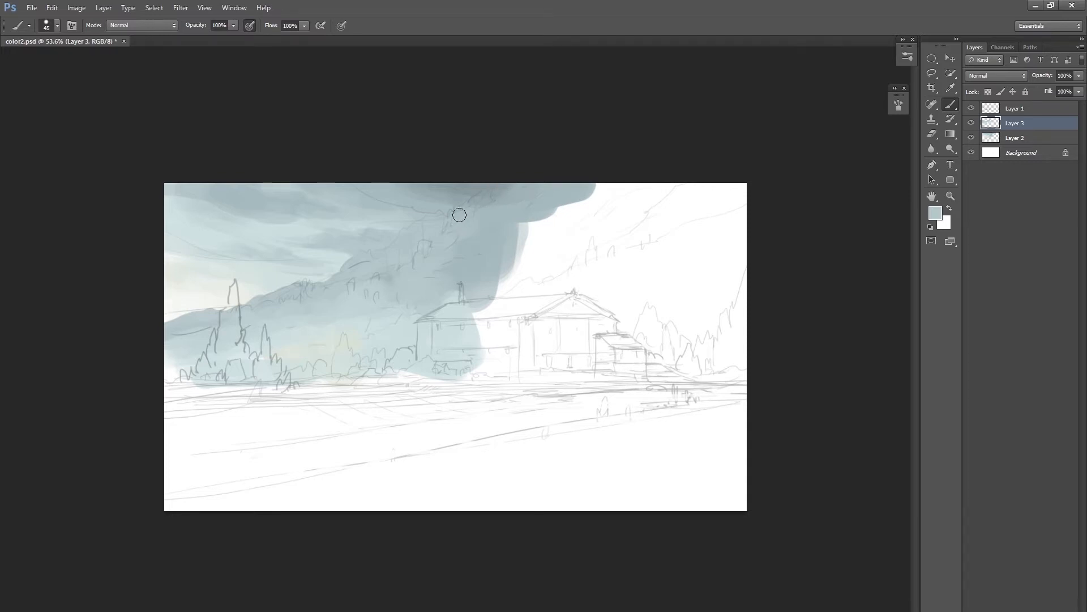
# Sample pale and grey blues and blend lighter strokes into the upper mountain slope above the house, finishing with a 50 px brush.
pyautogui.press(']')
pyautogui.press(']')
pyautogui.keyDown('alt'); pyautogui.click(461, 300); pyautogui.keyUp('alt')
pyautogui.moveTo(465, 222)
pyautogui.mouseDown()
pyautogui.moveTo(436, 241)
pyautogui.moveTo(487, 200)
pyautogui.mouseUp()
pyautogui.press('[')
pyautogui.keyDown('alt'); pyautogui.click(468, 230); pyautogui.keyUp('alt')
pyautogui.keyDown('alt'); pyautogui.click(480, 245); pyautogui.keyUp('alt')
pyautogui.moveTo(446, 240)
pyautogui.mouseDown()
pyautogui.moveTo(497, 219)
pyautogui.moveTo(492, 232)
pyautogui.moveTo(449, 222)
pyautogui.moveTo(506, 177)
pyautogui.mouseUp()
pyautogui.keyDown('alt'); pyautogui.click(519, 199); pyautogui.keyUp('alt')
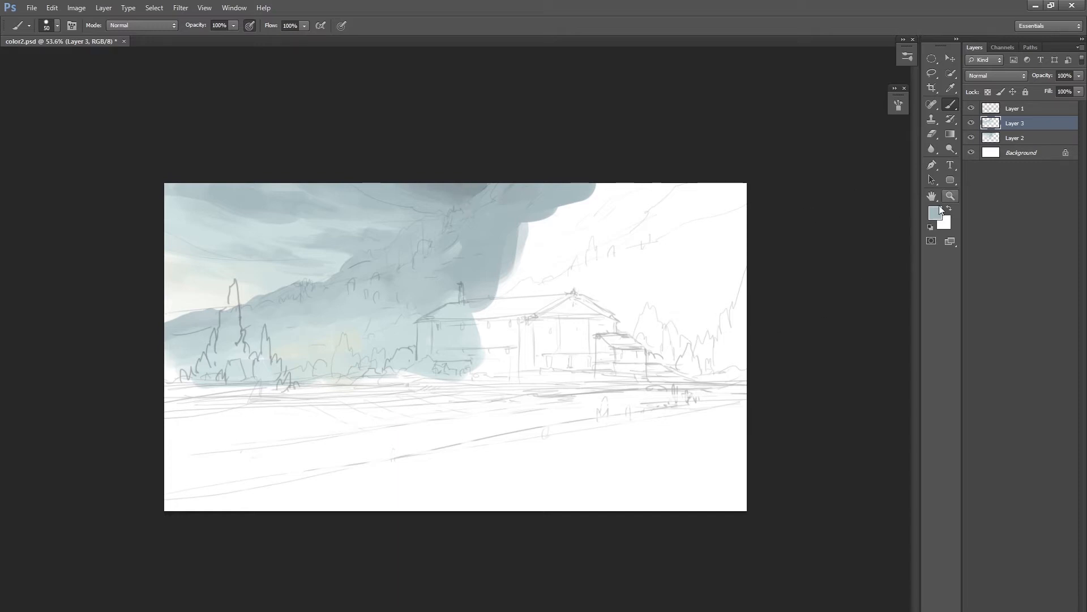
# Change the foreground colour from the sampled pale blue to a darker grey-green, #8da09b.
pyautogui.press('[')
pyautogui.click(934, 213)
pyautogui.moveTo(590, 251); pyautogui.dragTo(656, 290)
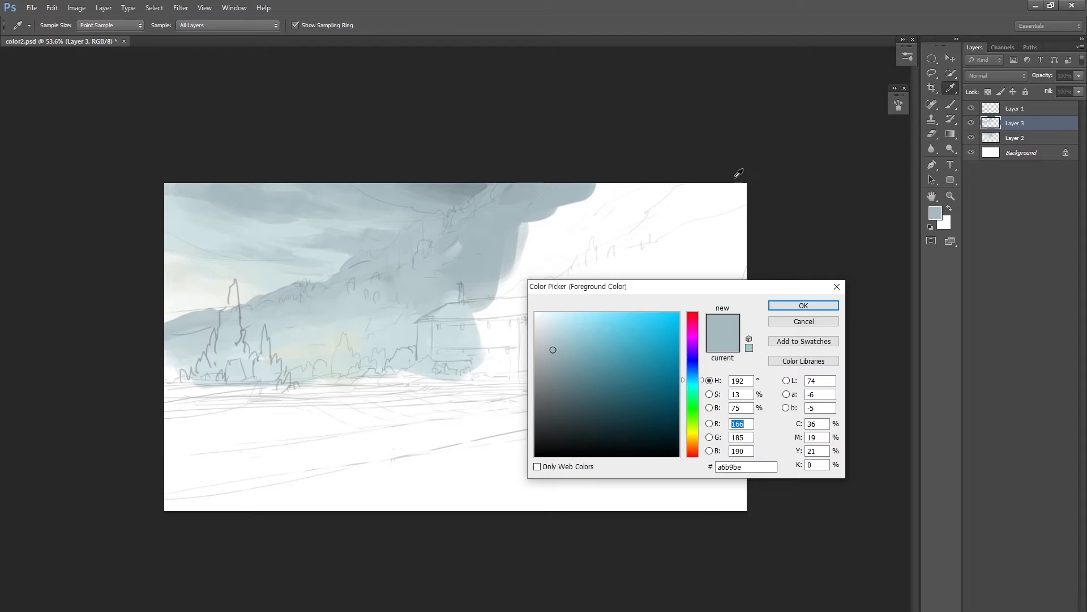
pyautogui.moveTo(678, 288); pyautogui.dragTo(706, 277)
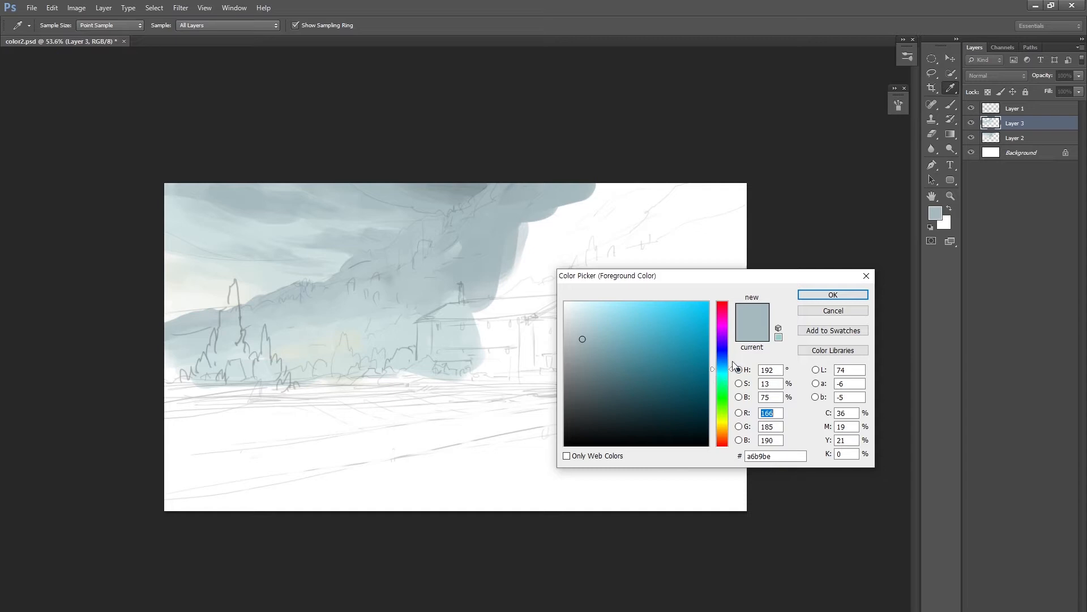
pyautogui.moveTo(712, 370); pyautogui.dragTo(715, 380)
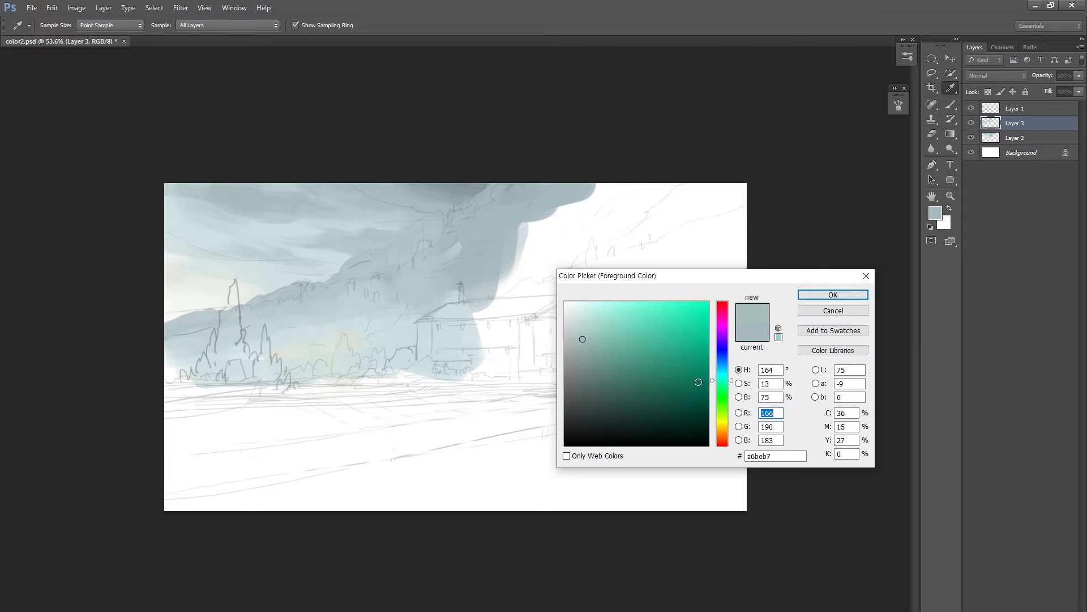
pyautogui.moveTo(581, 340); pyautogui.dragTo(581, 351)
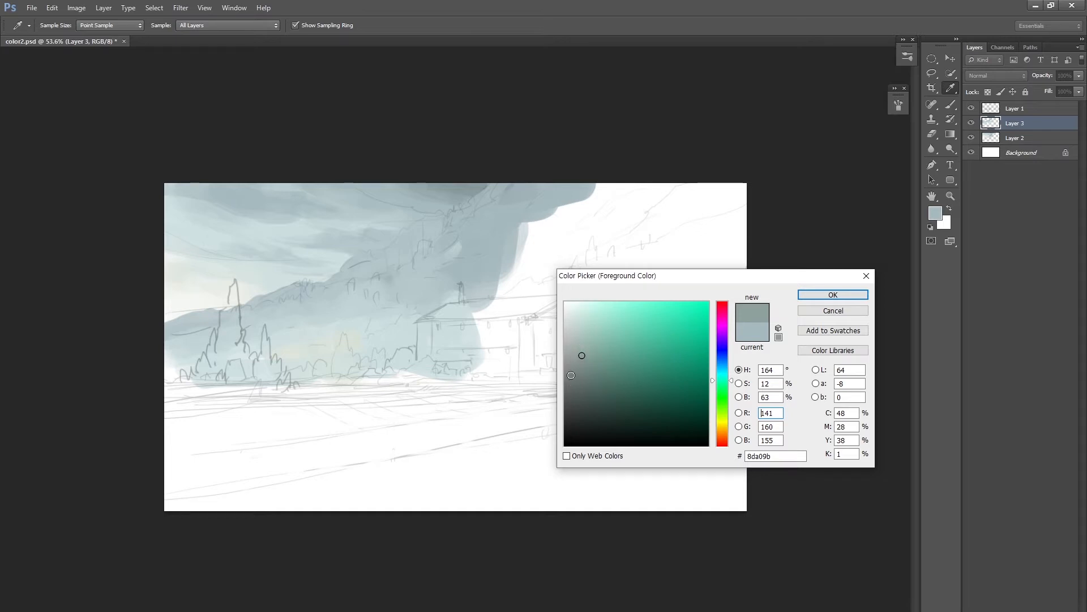
pyautogui.click(822, 293)
# Paint grey-green over the upper mountain slope, sampling tones near the ridge to blend and enlarging the brush to 90 px.
pyautogui.press('b')
pyautogui.moveTo(487, 188)
pyautogui.mouseDown()
pyautogui.moveTo(500, 183)
pyautogui.moveTo(427, 244)
pyautogui.moveTo(413, 230)
pyautogui.moveTo(447, 223)
pyautogui.moveTo(389, 251)
pyautogui.moveTo(454, 236)
pyautogui.moveTo(501, 205)
pyautogui.moveTo(480, 251)
pyautogui.moveTo(503, 221)
pyautogui.moveTo(568, 189)
pyautogui.moveTo(531, 223)
pyautogui.mouseUp()
pyautogui.press(']')
pyautogui.press(']')
pyautogui.keyDown('alt'); pyautogui.click(427, 227); pyautogui.keyUp('alt')
pyautogui.keyDown('alt'); pyautogui.click(407, 240); pyautogui.keyUp('alt')
pyautogui.keyDown('alt'); pyautogui.click(450, 219); pyautogui.keyUp('alt')
pyautogui.press(']')
pyautogui.press(']')
pyautogui.moveTo(578, 209)
pyautogui.mouseDown()
pyautogui.moveTo(588, 183)
pyautogui.moveTo(583, 196)
pyautogui.moveTo(604, 196)
pyautogui.moveTo(537, 246)
pyautogui.moveTo(604, 210)
pyautogui.moveTo(566, 214)
pyautogui.mouseUp()
pyautogui.press(']')
pyautogui.press(']')
pyautogui.press(']')
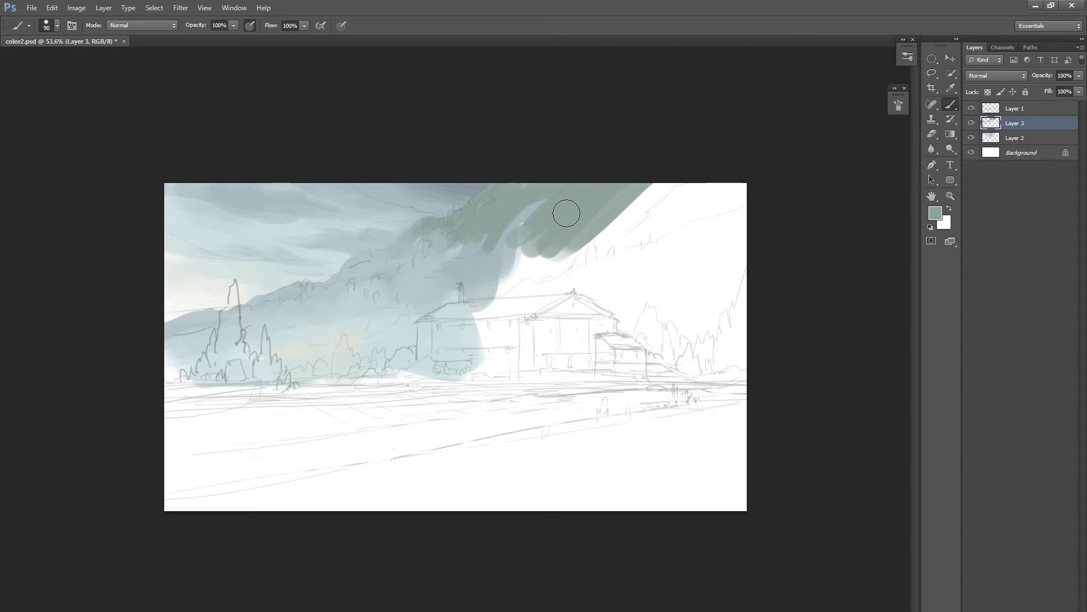
# Fill the rest of the mountain slope with grey-green down to the house roof and across to the right canvas edge.
pyautogui.moveTo(496, 220)
pyautogui.mouseDown()
pyautogui.moveTo(487, 251)
pyautogui.moveTo(496, 255)
pyautogui.moveTo(475, 273)
pyautogui.moveTo(480, 262)
pyautogui.moveTo(456, 270)
pyautogui.moveTo(496, 246)
pyautogui.moveTo(430, 289)
pyautogui.moveTo(520, 232)
pyautogui.moveTo(592, 205)
pyautogui.moveTo(543, 251)
pyautogui.moveTo(597, 240)
pyautogui.moveTo(602, 214)
pyautogui.moveTo(649, 199)
pyautogui.mouseUp()
pyautogui.press(']')
pyautogui.moveTo(681, 211)
pyautogui.mouseDown()
pyautogui.moveTo(634, 185)
pyautogui.moveTo(614, 219)
pyautogui.moveTo(648, 202)
pyautogui.moveTo(677, 243)
pyautogui.moveTo(555, 238)
pyautogui.moveTo(583, 250)
pyautogui.moveTo(758, 209)
pyautogui.moveTo(561, 294)
pyautogui.moveTo(705, 284)
pyautogui.moveTo(505, 291)
pyautogui.moveTo(396, 314)
pyautogui.moveTo(415, 283)
pyautogui.mouseUp()
pyautogui.press(']')
# Sample in-between tones and shade the ridge left of the house in grey-green and grey-blue, reducing the brush to 45 px.
pyautogui.keyDown('alt'); pyautogui.click(458, 276); pyautogui.keyUp('alt')
pyautogui.press('[')
pyautogui.press('[')
pyautogui.press('[')
pyautogui.press('[')
pyautogui.keyDown('alt'); pyautogui.click(432, 290); pyautogui.keyUp('alt')
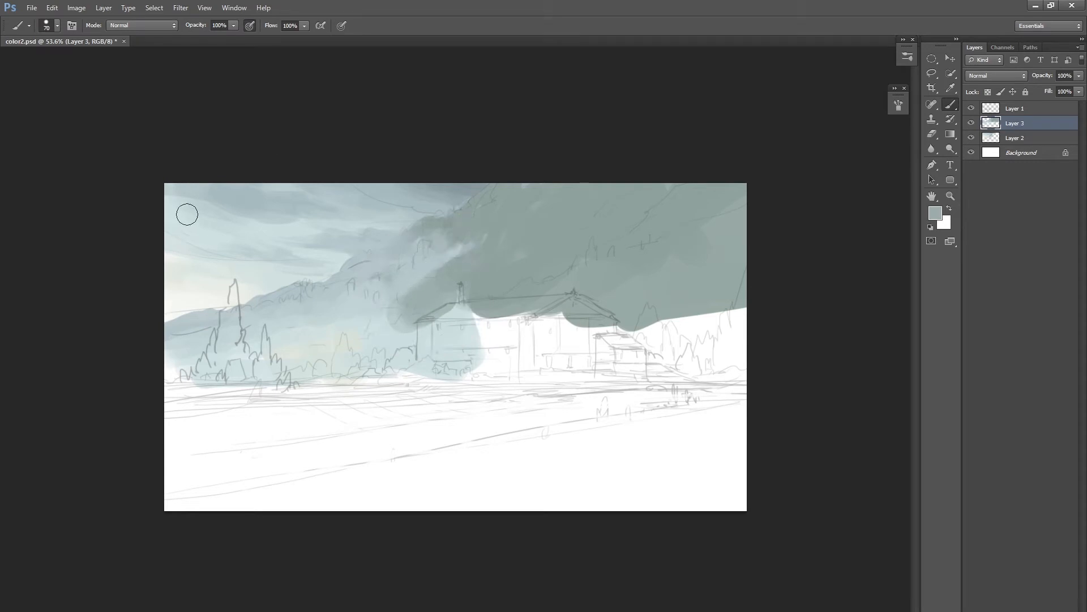
pyautogui.press('[')
pyautogui.moveTo(377, 281)
pyautogui.mouseDown()
pyautogui.moveTo(406, 269)
pyautogui.moveTo(346, 295)
pyautogui.moveTo(406, 265)
pyautogui.mouseUp()
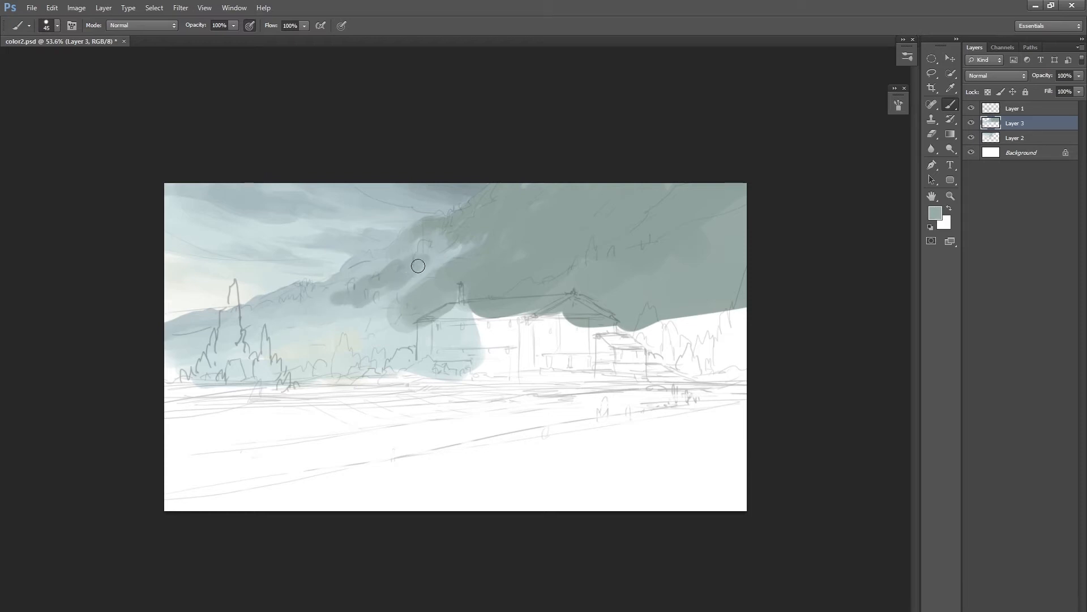
pyautogui.keyDown('alt'); pyautogui.click(399, 285); pyautogui.keyUp('alt')
pyautogui.moveTo(342, 301)
pyautogui.mouseDown()
pyautogui.moveTo(256, 334)
pyautogui.moveTo(367, 305)
pyautogui.moveTo(397, 280)
pyautogui.moveTo(375, 251)
pyautogui.moveTo(414, 279)
pyautogui.moveTo(370, 303)
pyautogui.moveTo(372, 315)
pyautogui.moveTo(395, 307)
pyautogui.mouseUp()
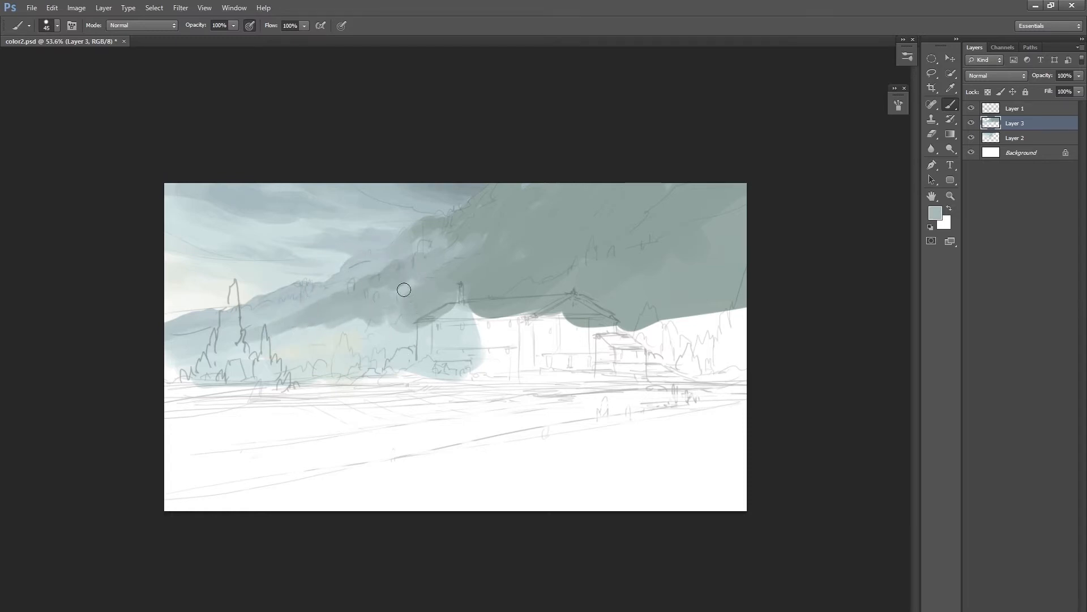
# Sample the pale blue and soften the shaded ridge's lower edge left of the house with an 80 px brush.
pyautogui.press(']')
pyautogui.press(']')
pyautogui.keyDown('alt'); pyautogui.click(392, 335); pyautogui.keyUp('alt')
pyautogui.moveTo(403, 318); pyautogui.dragTo(300, 332)
pyautogui.keyDown('alt'); pyautogui.click(380, 315); pyautogui.keyUp('alt')
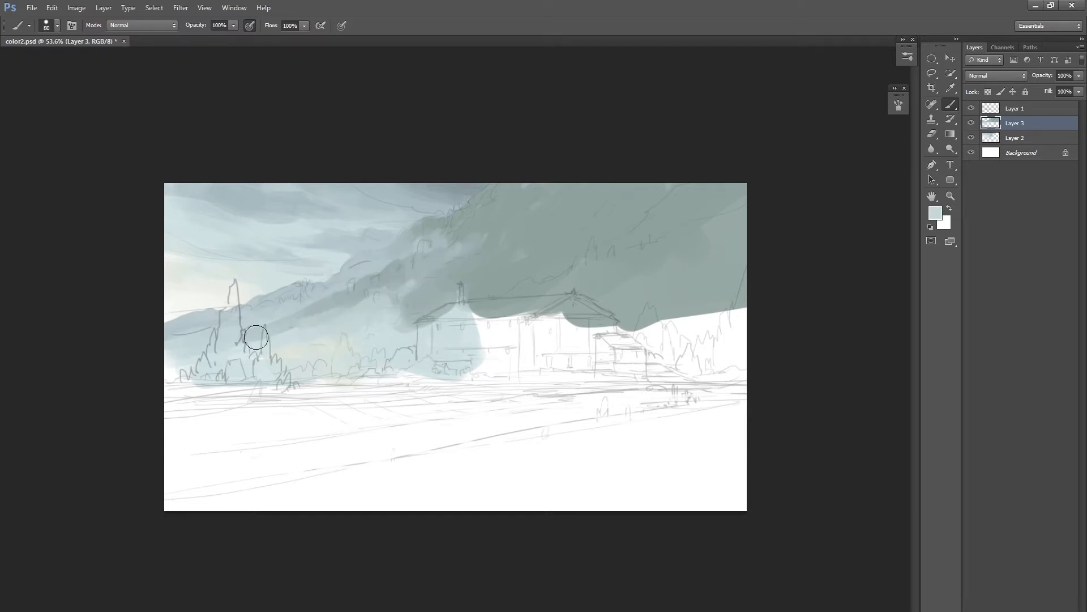
# Blend the grey-green slope into the pale blue around the house's chimney and left roof with sampled in-between tones.
pyautogui.keyDown('alt'); pyautogui.click(365, 310); pyautogui.keyUp('alt')
pyautogui.moveTo(378, 307)
pyautogui.mouseDown()
pyautogui.moveTo(457, 331)
pyautogui.moveTo(419, 308)
pyautogui.moveTo(425, 329)
pyautogui.moveTo(467, 322)
pyautogui.moveTo(495, 302)
pyautogui.mouseUp()
pyautogui.keyDown('alt'); pyautogui.click(446, 288); pyautogui.keyUp('alt')
pyautogui.moveTo(431, 276); pyautogui.dragTo(479, 275)
pyautogui.moveTo(500, 340); pyautogui.dragTo(458, 364)
pyautogui.keyDown('ctrl'); pyautogui.click(458, 364); pyautogui.keyUp('ctrl')
pyautogui.moveTo(458, 285)
pyautogui.mouseDown()
pyautogui.moveTo(508, 292)
pyautogui.moveTo(503, 304)
pyautogui.moveTo(533, 321)
pyautogui.mouseUp()
pyautogui.keyDown('alt'); pyautogui.click(486, 288); pyautogui.keyUp('alt')
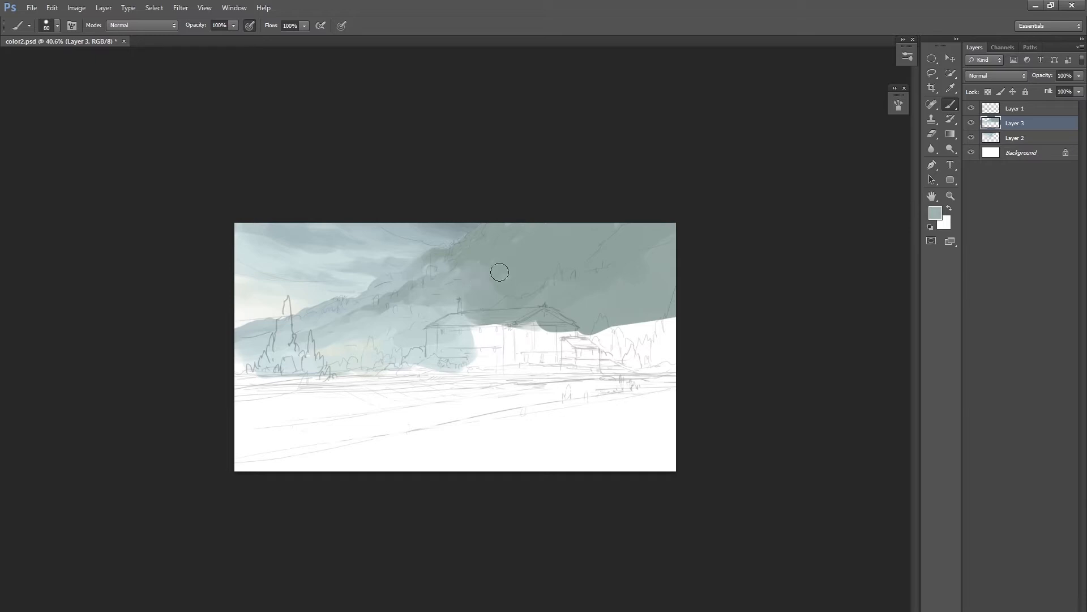
pyautogui.press('[')
pyautogui.press('[')
pyautogui.press('[')
pyautogui.keyDown('alt'); pyautogui.click(549, 242); pyautogui.keyUp('alt')
pyautogui.moveTo(638, 237)
pyautogui.mouseDown()
pyautogui.moveTo(655, 334)
pyautogui.moveTo(612, 234)
pyautogui.moveTo(517, 363)
pyautogui.moveTo(630, 317)
pyautogui.moveTo(637, 264)
pyautogui.moveTo(619, 241)
pyautogui.mouseUp()
pyautogui.hotkey('ctrl', 'z')
# Sample the pale blue and dab it along the slope's foot and over the trees right of the house with a 100 px brush.
pyautogui.press(']')
pyautogui.press(']')
pyautogui.press(']')
pyautogui.press(']')
pyautogui.press(']')
pyautogui.keyDown('alt'); pyautogui.click(451, 340); pyautogui.keyUp('alt')
pyautogui.click(588, 319)
pyautogui.keyDown('alt'); pyautogui.click(582, 311); pyautogui.keyUp('alt')
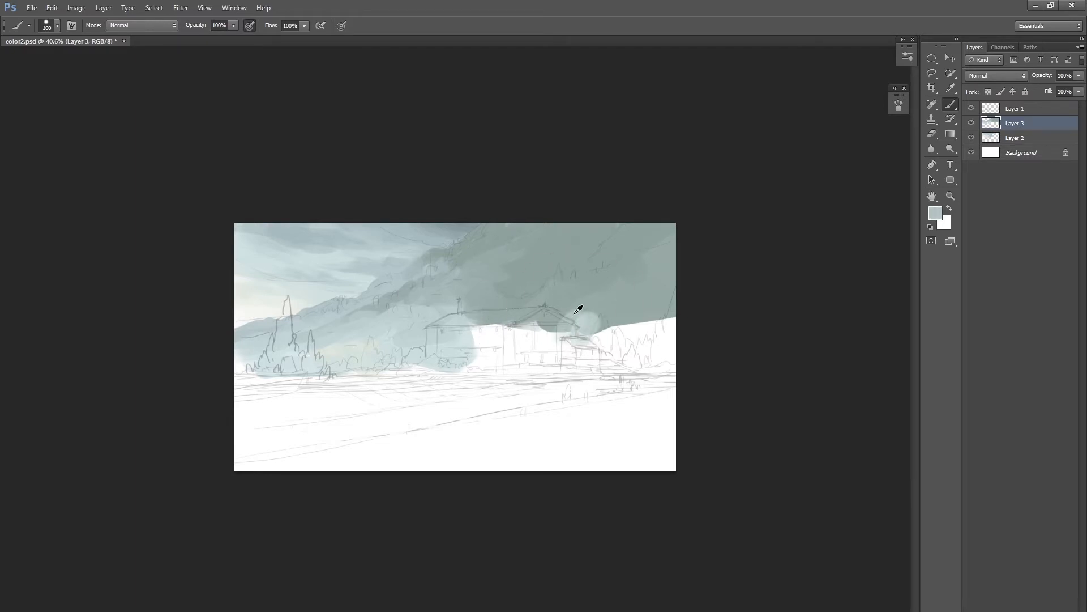
pyautogui.keyDown('alt'); pyautogui.click(413, 338); pyautogui.keyUp('alt')
pyautogui.moveTo(620, 325)
pyautogui.mouseDown()
pyautogui.moveTo(619, 335)
pyautogui.moveTo(646, 326)
pyautogui.mouseUp()
pyautogui.moveTo(664, 314); pyautogui.dragTo(665, 337)
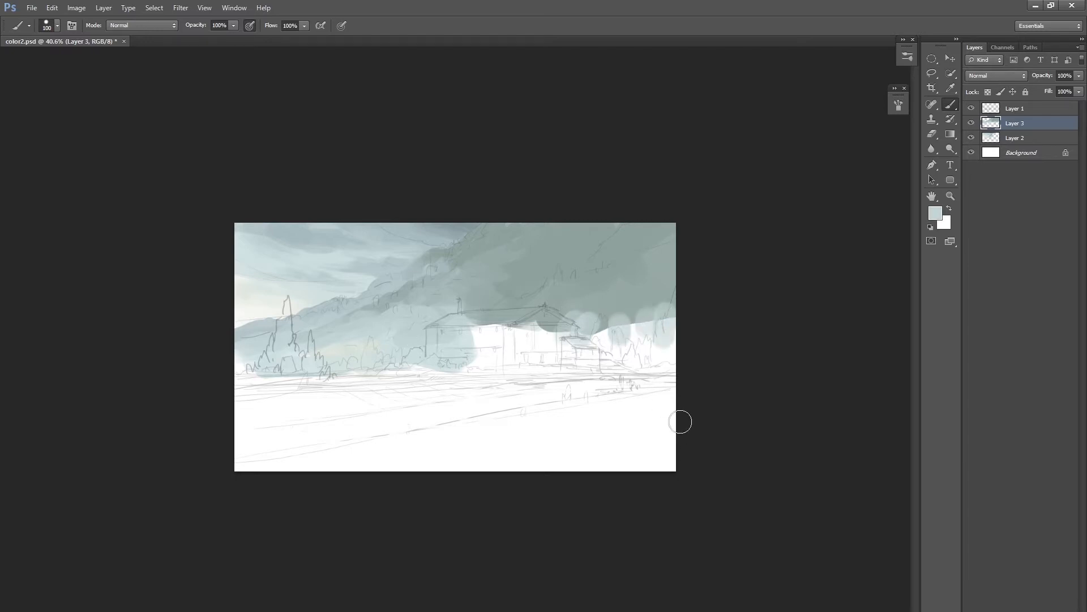
pyautogui.moveTo(609, 345)
pyautogui.mouseDown()
pyautogui.moveTo(623, 346)
pyautogui.moveTo(602, 267)
pyautogui.moveTo(613, 240)
pyautogui.mouseUp()
# Try smaller pale blue strokes on the upper right slope with a 35 px brush and undo them.
pyautogui.press('[')
pyautogui.press('[')
pyautogui.press('[')
pyautogui.press('[')
pyautogui.press('[')
pyautogui.press('[')
pyautogui.press('[')
pyautogui.press('[')
pyautogui.moveTo(603, 244); pyautogui.dragTo(573, 267)
pyautogui.moveTo(612, 242); pyautogui.dragTo(616, 280)
pyautogui.hotkey('ctrl', 'alt', 'z')
pyautogui.hotkey('ctrl', 'alt', 'z')
pyautogui.hotkey('ctrl', 'alt', 'z')
pyautogui.hotkey('ctrl', 'alt', 'z')
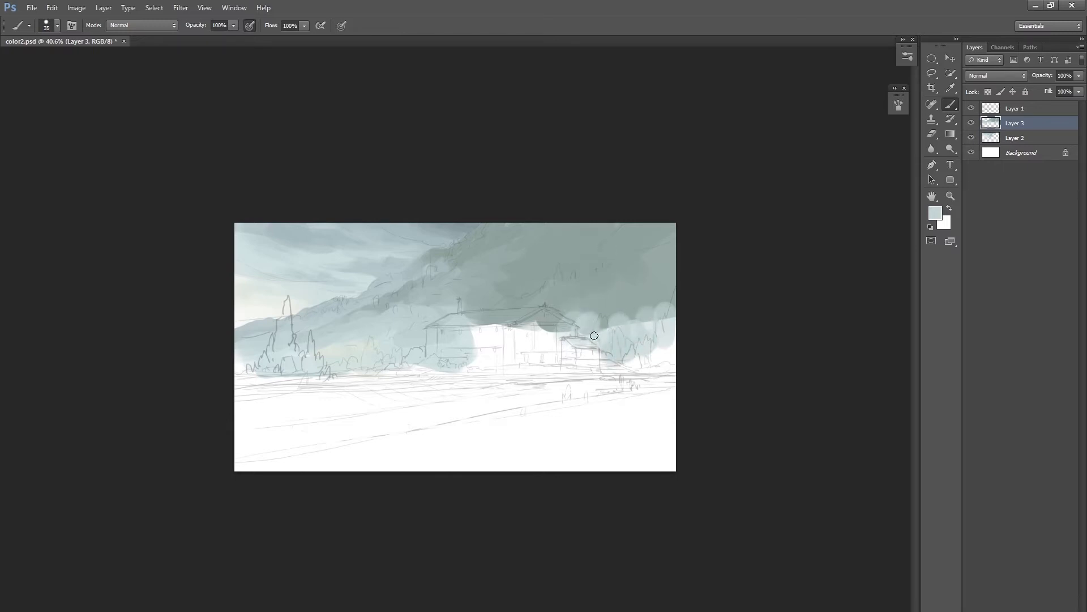
# Sketch dark curved guide lines and an arrow across the right slope with a thin brush, and undo them.
pyautogui.keyDown('alt'); pyautogui.click(614, 246); pyautogui.keyUp('alt')
pyautogui.press('[')
pyautogui.press('[')
pyautogui.press('[')
pyautogui.press('[')
pyautogui.press('[')
pyautogui.press('[')
pyautogui.press('[')
pyautogui.keyDown('alt'); pyautogui.click(524, 178); pyautogui.keyUp('alt')
pyautogui.press('[')
pyautogui.press('[')
pyautogui.press('[')
pyautogui.scroll(3, 530, 208)
pyautogui.moveTo(495, 209)
pyautogui.mouseDown()
pyautogui.moveTo(594, 248)
pyautogui.moveTo(621, 284)
pyautogui.moveTo(678, 262)
pyautogui.moveTo(791, 327)
pyautogui.mouseUp()
pyautogui.moveTo(792, 276); pyautogui.dragTo(768, 326)
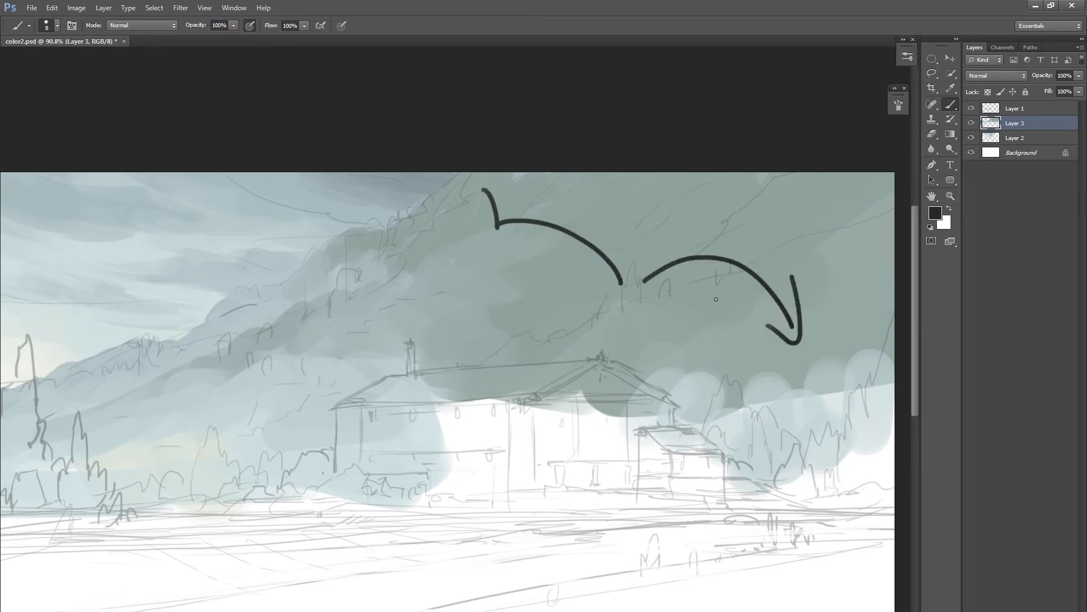
pyautogui.hotkey('ctrl', 'alt', 'z')
pyautogui.hotkey('ctrl', 'alt', 'z')
pyautogui.hotkey('ctrl', 'alt', 'z')
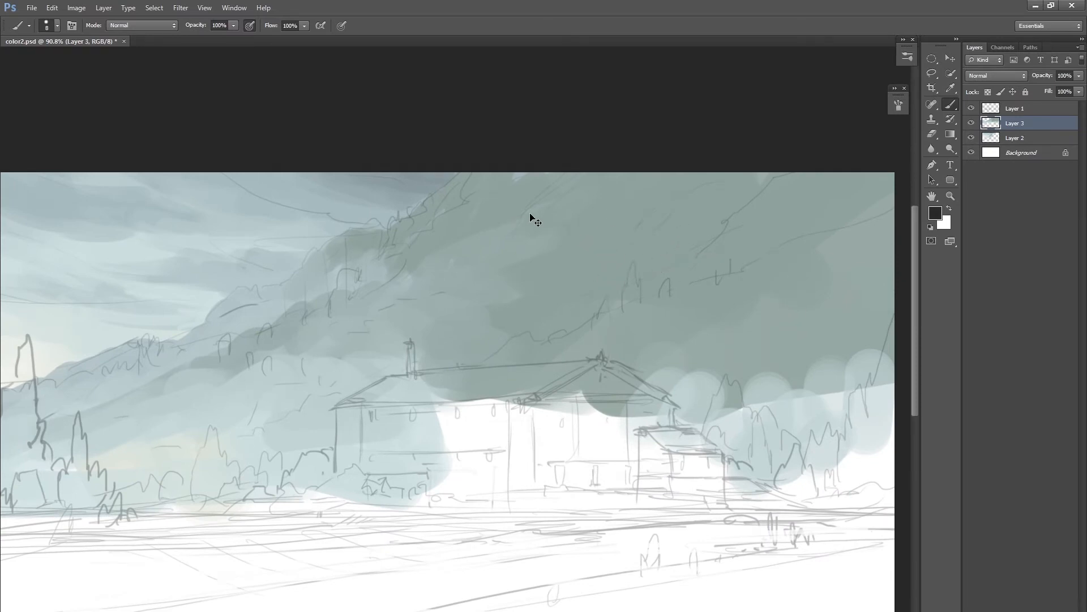
pyautogui.scroll(-2, 741, 262)
pyautogui.moveTo(594, 168); pyautogui.dragTo(597, 205)
pyautogui.hotkey('ctrl', 'alt', 'z')
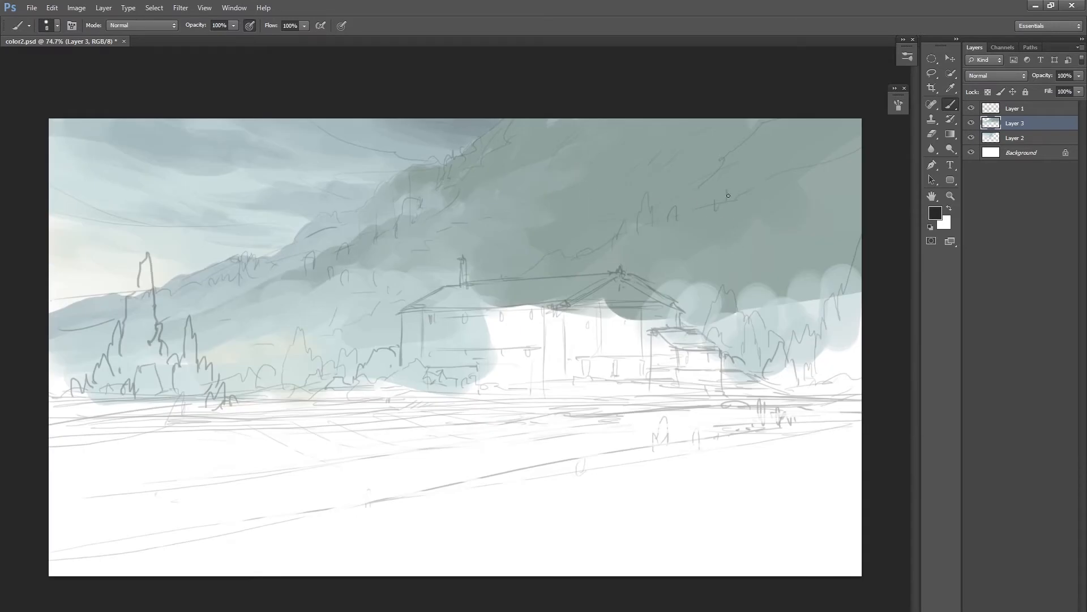
# Enlarge the brush to 45 px and sample the right slope's grey-green, inspecting it in the colour picker.
pyautogui.press(']')
pyautogui.press(']')
pyautogui.press(']')
pyautogui.press(']')
pyautogui.press(']')
pyautogui.press(']')
pyautogui.press(']')
pyautogui.keyDown('alt'); pyautogui.click(715, 231); pyautogui.keyUp('alt')
pyautogui.keyDown('alt'); pyautogui.click(629, 255); pyautogui.keyUp('alt')
pyautogui.click(936, 211)
pyautogui.moveTo(678, 286); pyautogui.dragTo(659, 287)
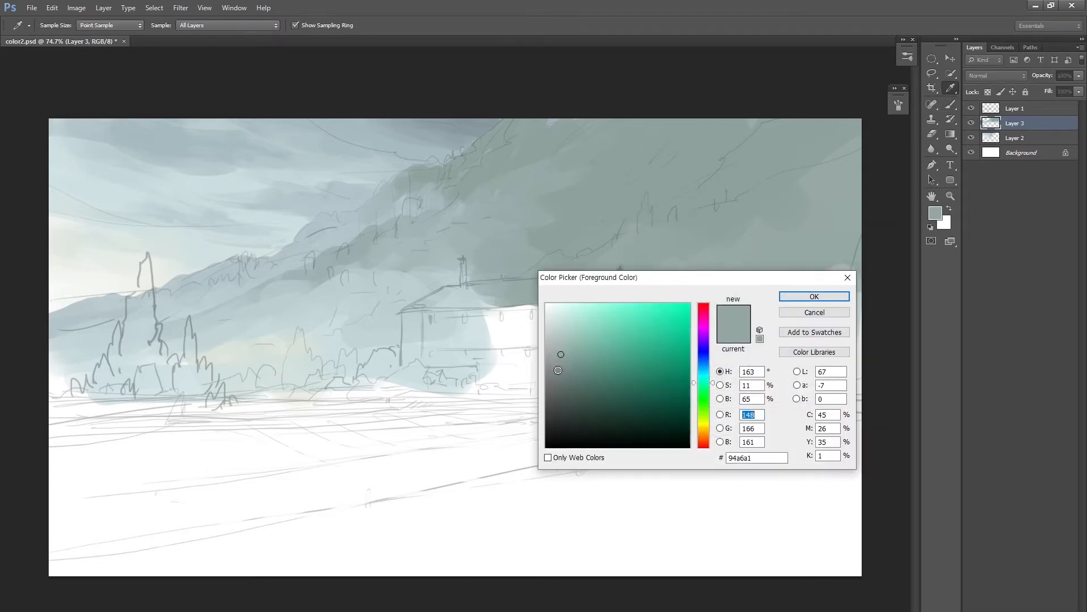
pyautogui.click(818, 297)
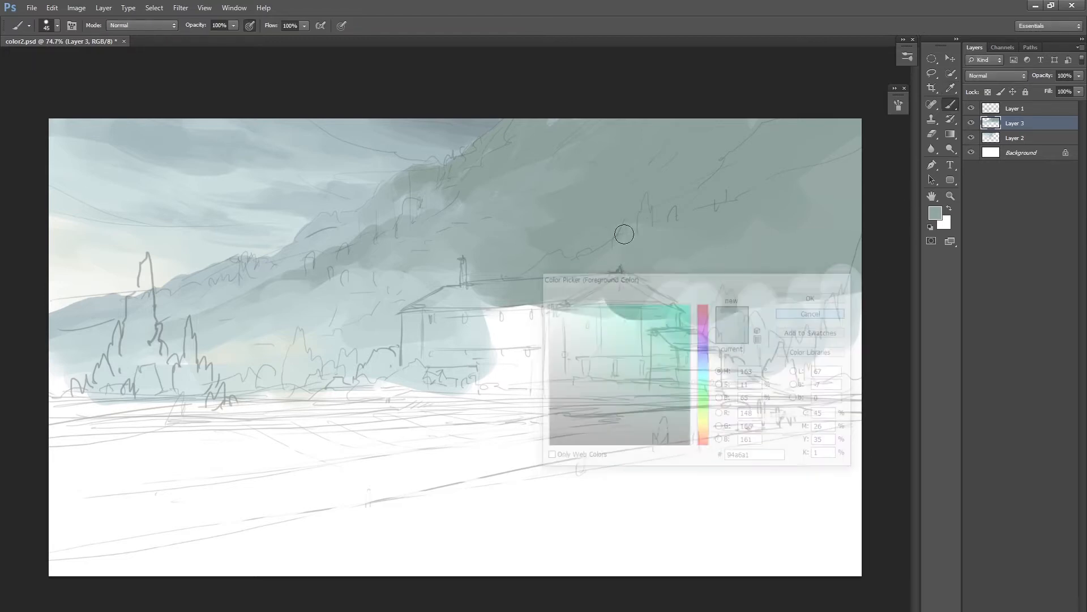
# Mix a less saturated grey-green foreground colour, #9ba7a4, for painting with the brush.
pyautogui.click(940, 213)
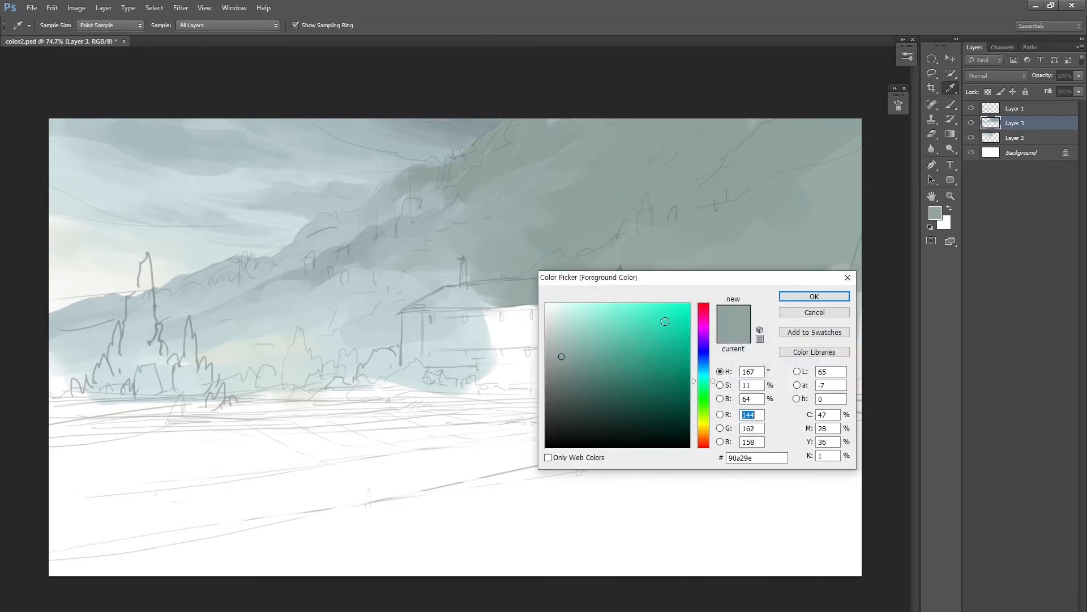
pyautogui.moveTo(672, 282); pyautogui.dragTo(655, 289)
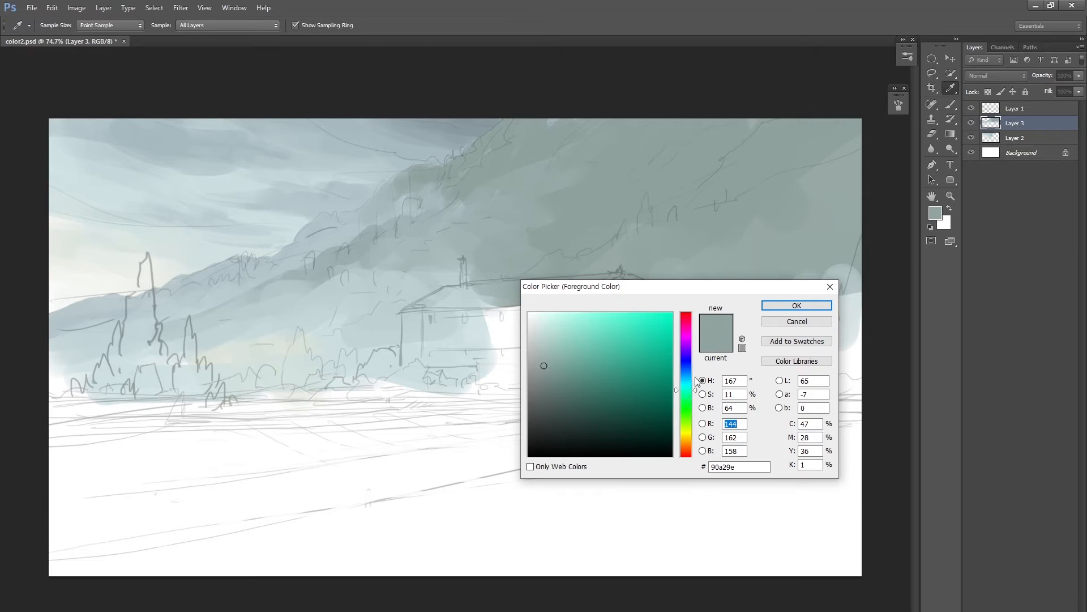
pyautogui.moveTo(686, 389); pyautogui.dragTo(686, 394)
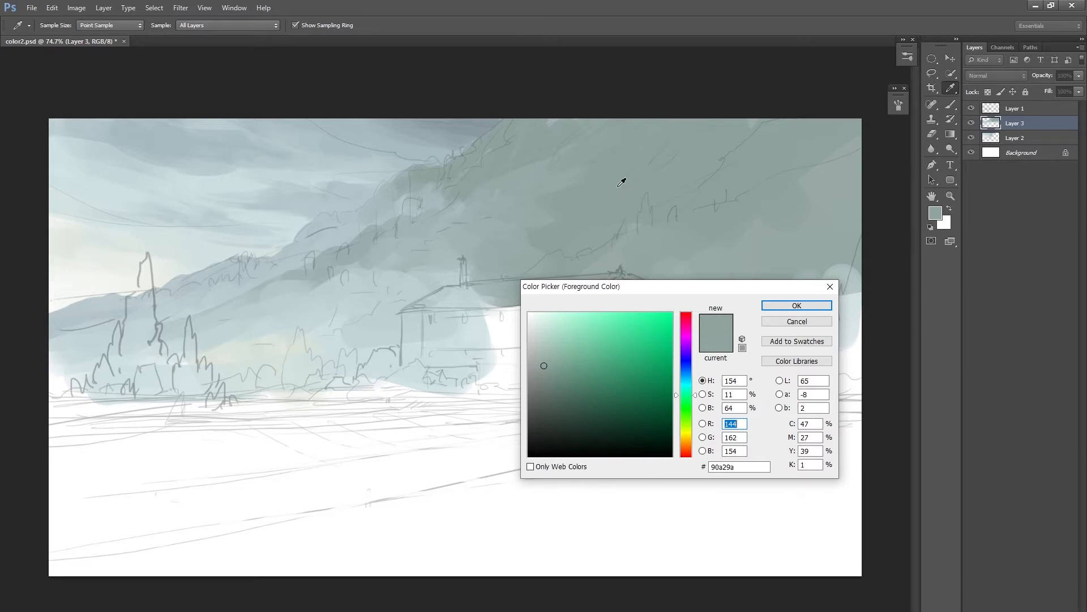
pyautogui.moveTo(686, 391)
pyautogui.mouseDown()
pyautogui.moveTo(687, 420)
pyautogui.moveTo(687, 391)
pyautogui.mouseUp()
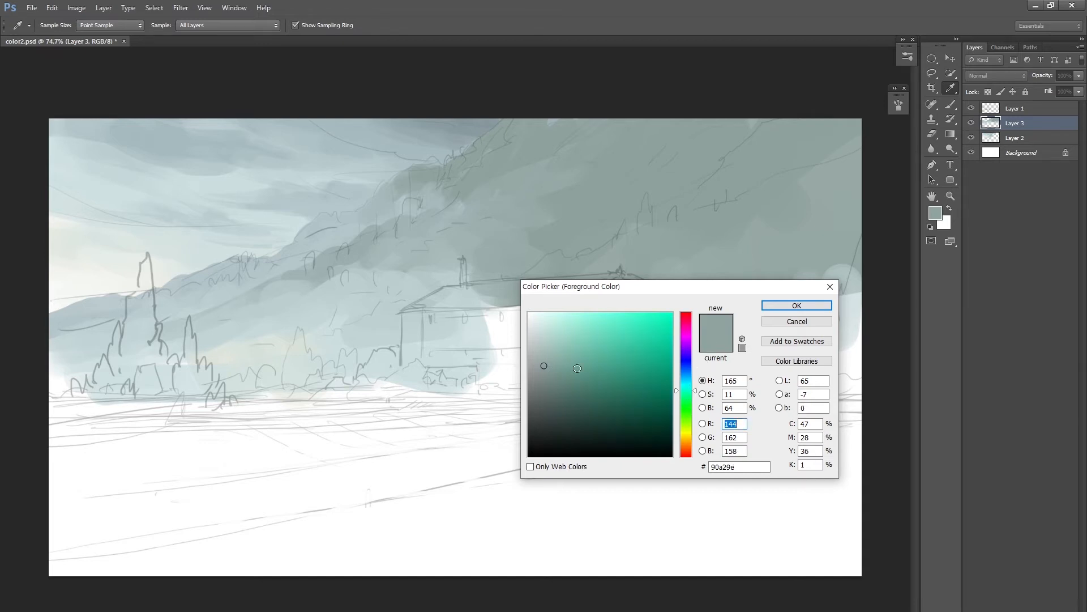
pyautogui.moveTo(543, 364); pyautogui.dragTo(538, 363)
pyautogui.click(796, 306)
pyautogui.press('b')
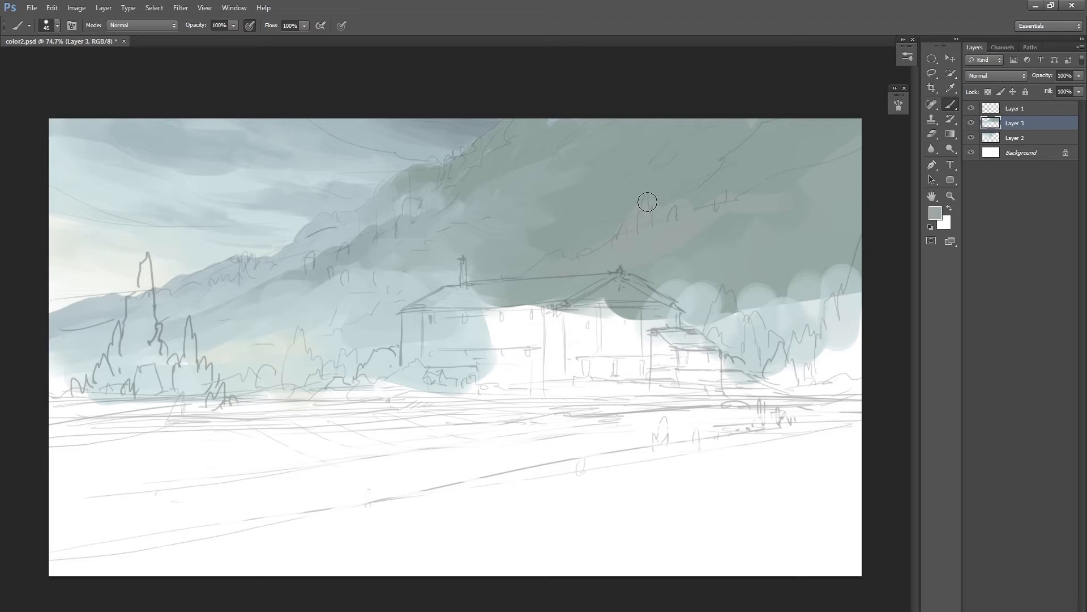
# Paint the muted grey over the middle of the right slope, following the sketched tree line above the house.
pyautogui.click(933, 213)
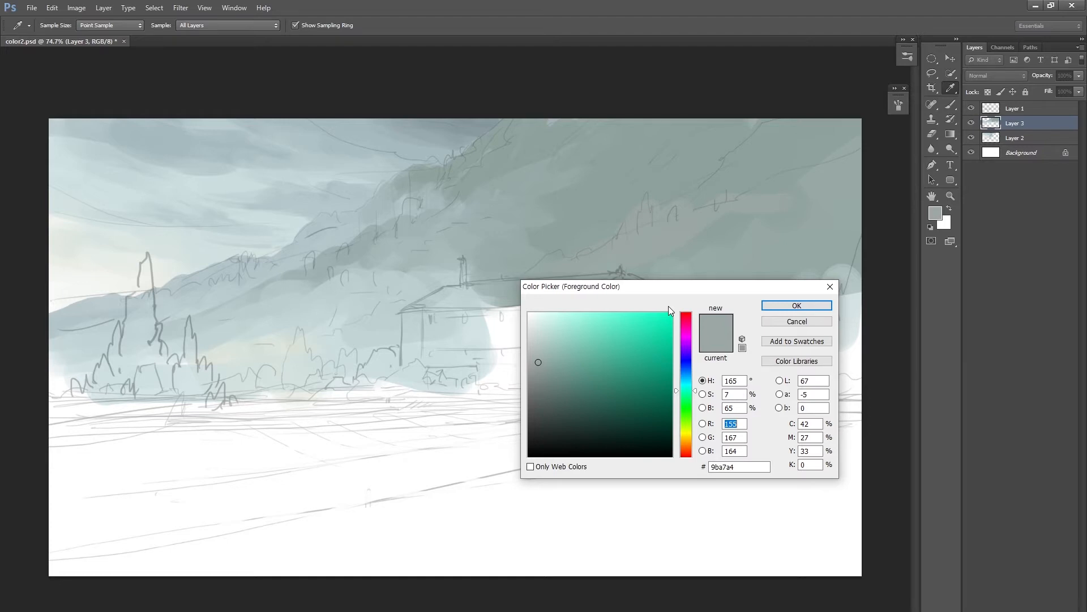
pyautogui.click(796, 305)
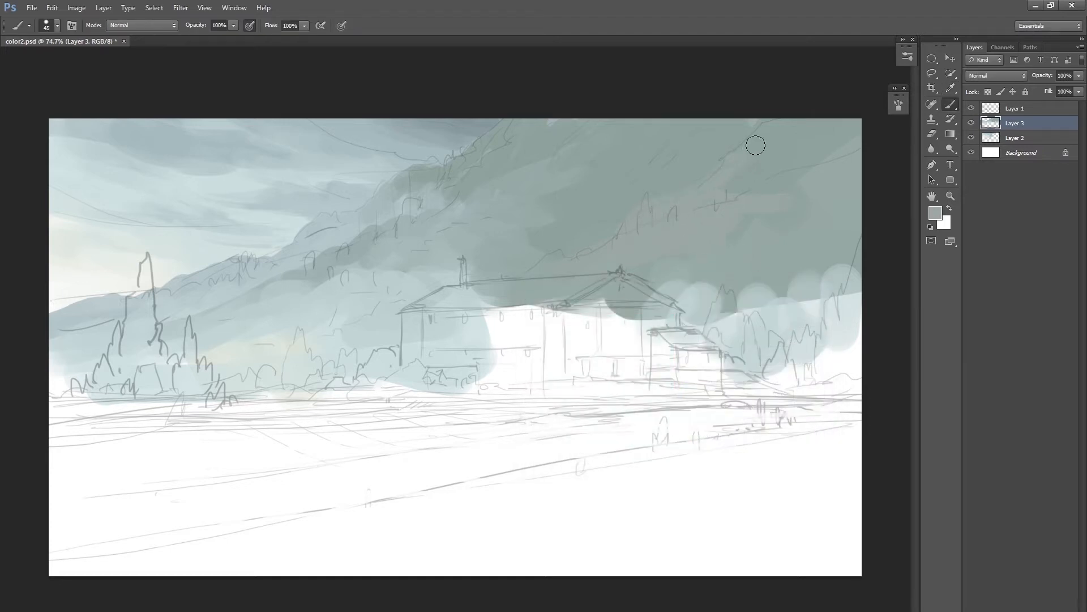
pyautogui.moveTo(715, 246)
pyautogui.mouseDown()
pyautogui.moveTo(589, 292)
pyautogui.moveTo(590, 262)
pyautogui.mouseUp()
pyautogui.press('[')
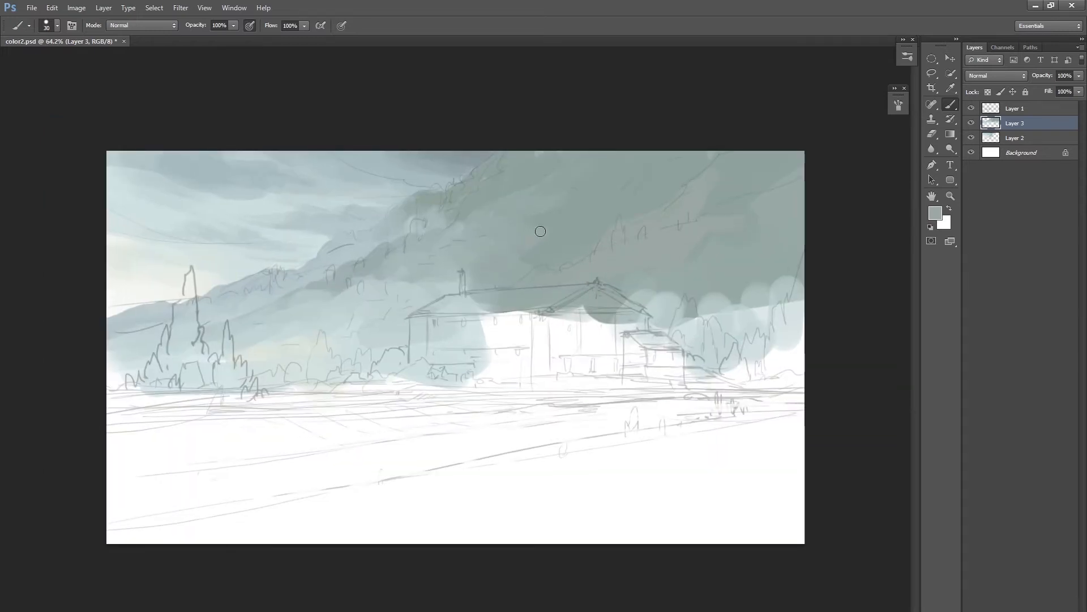
# Extend the muted grey over the upper right slope and down the right canvas edge, enlarging the brush to 80 px.
pyautogui.press(']')
pyautogui.press(']')
pyautogui.press(']')
pyautogui.press(']')
pyautogui.press('[')
pyautogui.press('[')
pyautogui.press('[')
pyautogui.press(']')
pyautogui.press(']')
pyautogui.press(']')
pyautogui.press(']')
pyautogui.moveTo(793, 267)
pyautogui.mouseDown()
pyautogui.moveTo(781, 317)
pyautogui.moveTo(758, 301)
pyautogui.mouseUp()
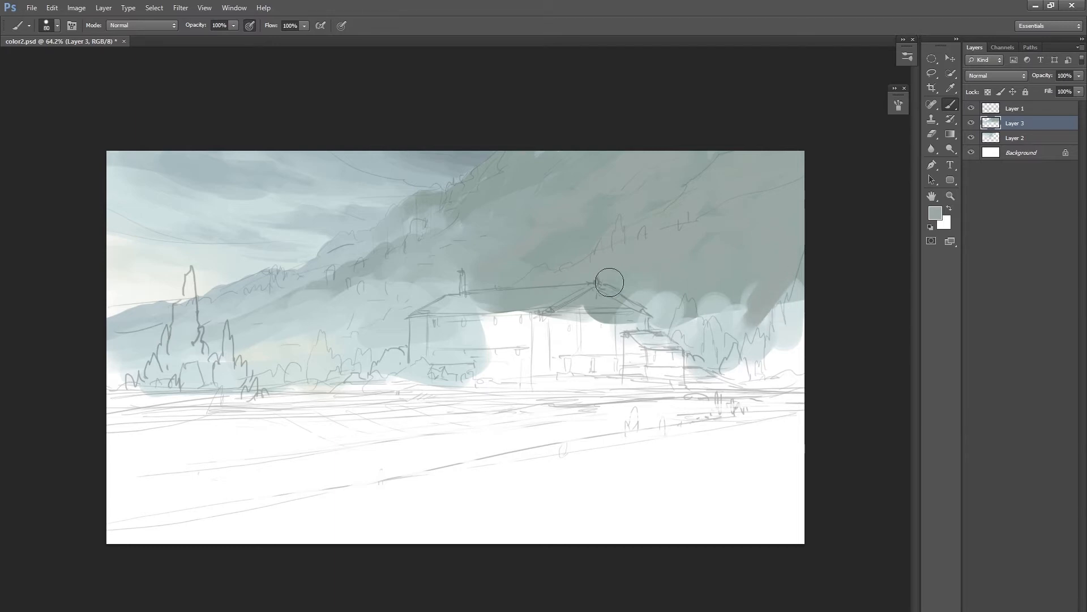
# Lay a pale blue haze above the house's roof ridge with a 60 px brush at 40% opacity.
pyautogui.press('[')
pyautogui.press('[')
pyautogui.keyDown('alt'); pyautogui.click(661, 305); pyautogui.keyUp('alt')
pyautogui.press('4')
pyautogui.moveTo(527, 292); pyautogui.dragTo(542, 287)
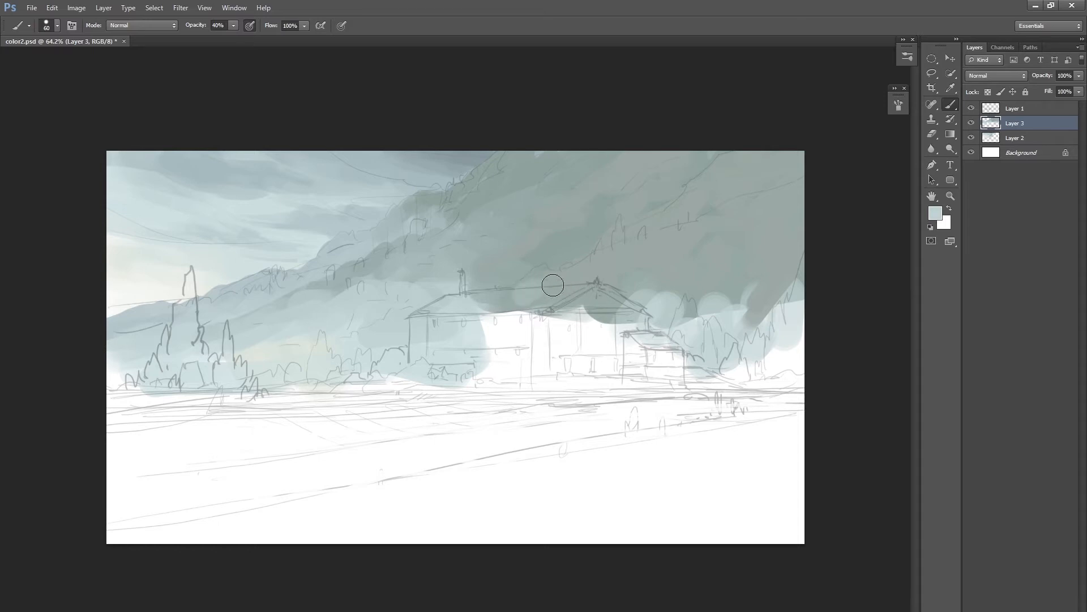
# Blend sampled hazy tones along the slope's lower edge right of the roof, and restore the brush opacity to 100%.
pyautogui.keyDown('alt'); pyautogui.click(533, 281); pyautogui.keyUp('alt')
pyautogui.keyDown('alt'); pyautogui.click(643, 294); pyautogui.keyUp('alt')
pyautogui.moveTo(630, 289)
pyautogui.mouseDown()
pyautogui.moveTo(644, 266)
pyautogui.moveTo(603, 279)
pyautogui.moveTo(670, 277)
pyautogui.moveTo(674, 292)
pyautogui.moveTo(656, 283)
pyautogui.moveTo(671, 264)
pyautogui.moveTo(711, 295)
pyautogui.mouseUp()
pyautogui.keyDown('alt'); pyautogui.click(648, 276); pyautogui.keyUp('alt')
pyautogui.scroll(-4, 694, 328)
pyautogui.scroll(4, 696, 329)
pyautogui.press('0')
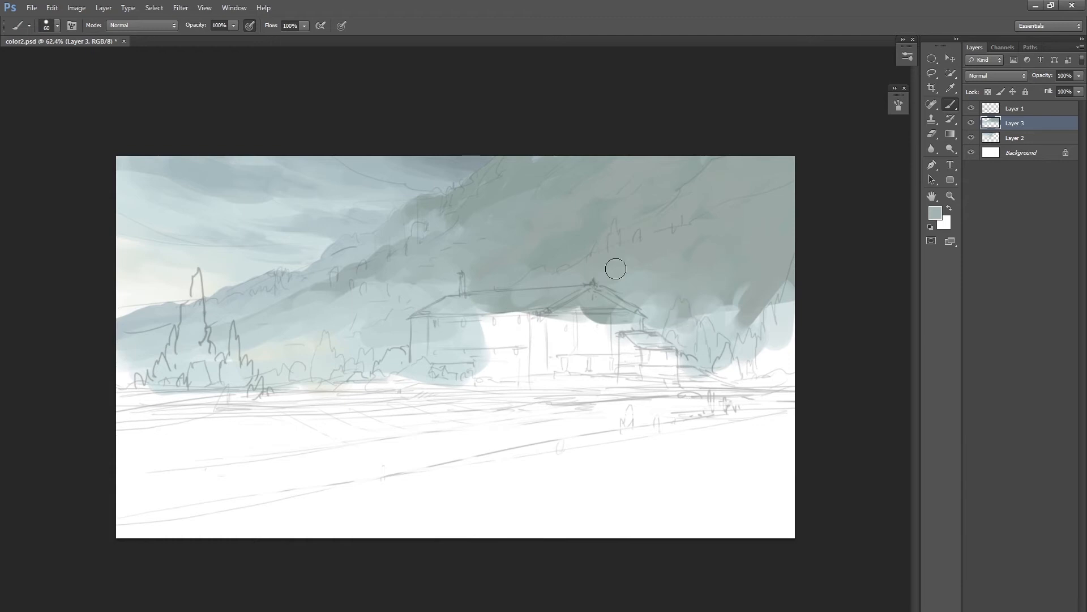
# Sample the pale blue and fill the tree area right of the house down to the ground with an 80 px brush.
pyautogui.keyDown('alt'); pyautogui.click(748, 212); pyautogui.keyUp('alt')
pyautogui.press(']')
pyautogui.press(']')
pyautogui.keyDown('alt'); pyautogui.click(712, 311); pyautogui.keyUp('alt')
pyautogui.moveTo(747, 353)
pyautogui.mouseDown()
pyautogui.moveTo(799, 365)
pyautogui.moveTo(792, 327)
pyautogui.mouseUp()
pyautogui.keyDown('alt'); pyautogui.click(725, 315); pyautogui.keyUp('alt')
pyautogui.moveTo(735, 284)
pyautogui.mouseDown()
pyautogui.moveTo(750, 325)
pyautogui.moveTo(740, 293)
pyautogui.moveTo(713, 299)
pyautogui.moveTo(738, 326)
pyautogui.moveTo(770, 317)
pyautogui.mouseUp()
pyautogui.hotkey('ctrl', 'z')
# Sample a light grey-green and blend it over the lower right slope above the trees, up towards the right canvas edge.
pyautogui.keyDown('alt'); pyautogui.click(712, 300); pyautogui.keyUp('alt')
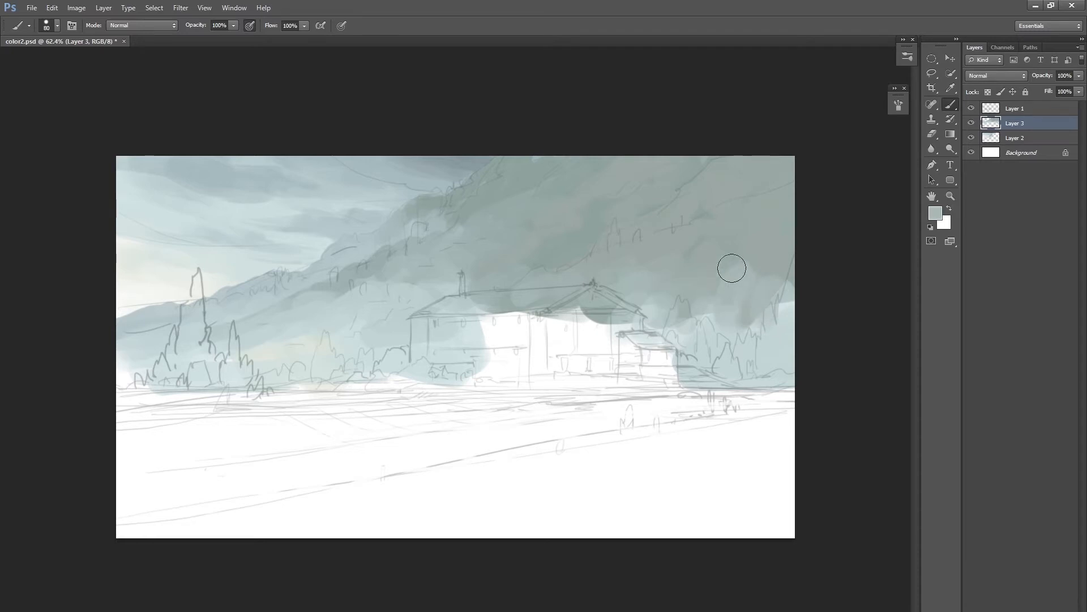
pyautogui.moveTo(738, 282); pyautogui.dragTo(767, 294)
pyautogui.moveTo(705, 276); pyautogui.dragTo(774, 233)
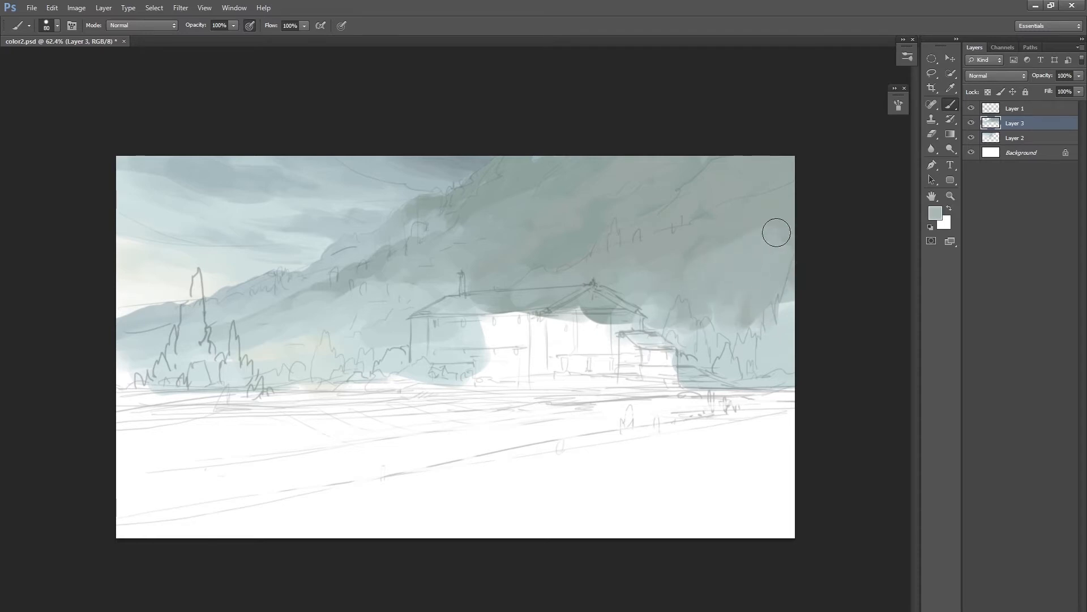
pyautogui.scroll(-3, 699, 274)
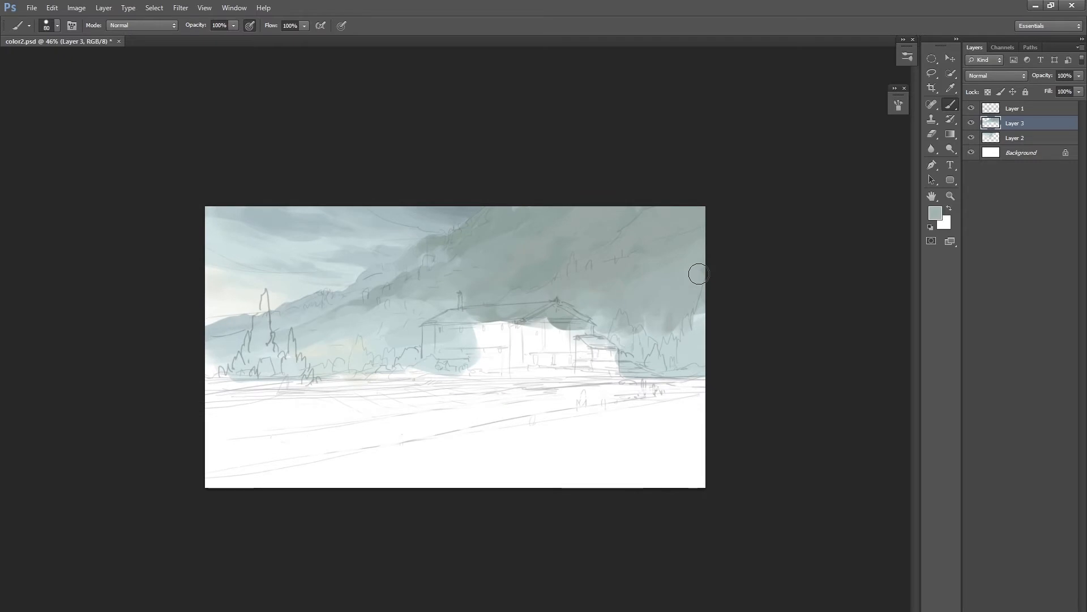
pyautogui.scroll(3, 698, 274)
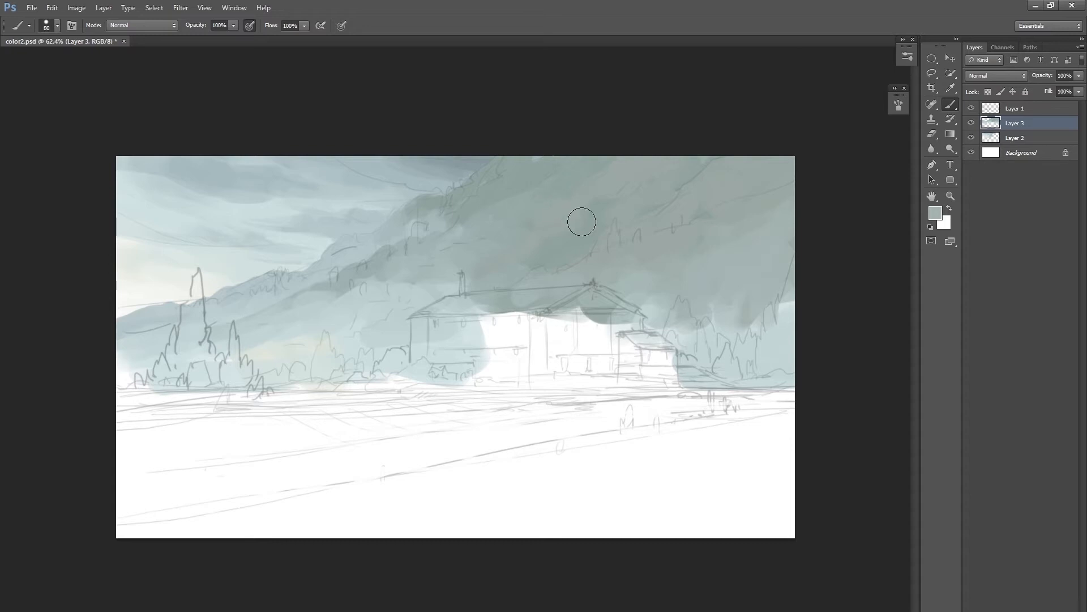
# Try painting sampled grey-green strokes over the mountain slope with a smaller brush, and undo them.
pyautogui.press('[')
pyautogui.press('[')
pyautogui.keyDown('alt'); pyautogui.click(670, 236); pyautogui.keyUp('alt')
pyautogui.press('[')
pyautogui.press('[')
pyautogui.press('[')
pyautogui.keyDown('alt'); pyautogui.click(718, 422); pyautogui.keyUp('alt')
pyautogui.moveTo(770, 344)
pyautogui.mouseDown()
pyautogui.moveTo(633, 270)
pyautogui.moveTo(426, 232)
pyautogui.mouseUp()
pyautogui.moveTo(480, 197); pyautogui.dragTo(462, 278)
pyautogui.hotkey('ctrl', 'alt', 'z')
pyautogui.hotkey('ctrl', 'alt', 'z')
# Sample the grey of the right mountain slope and shift it to a slightly lighter, greener paint colour.
pyautogui.press('[')
pyautogui.press(']')
pyautogui.press(']')
pyautogui.press('[')
pyautogui.keyDown('alt'); pyautogui.click(652, 250); pyautogui.keyUp('alt')
pyautogui.press('[')
pyautogui.press(']')
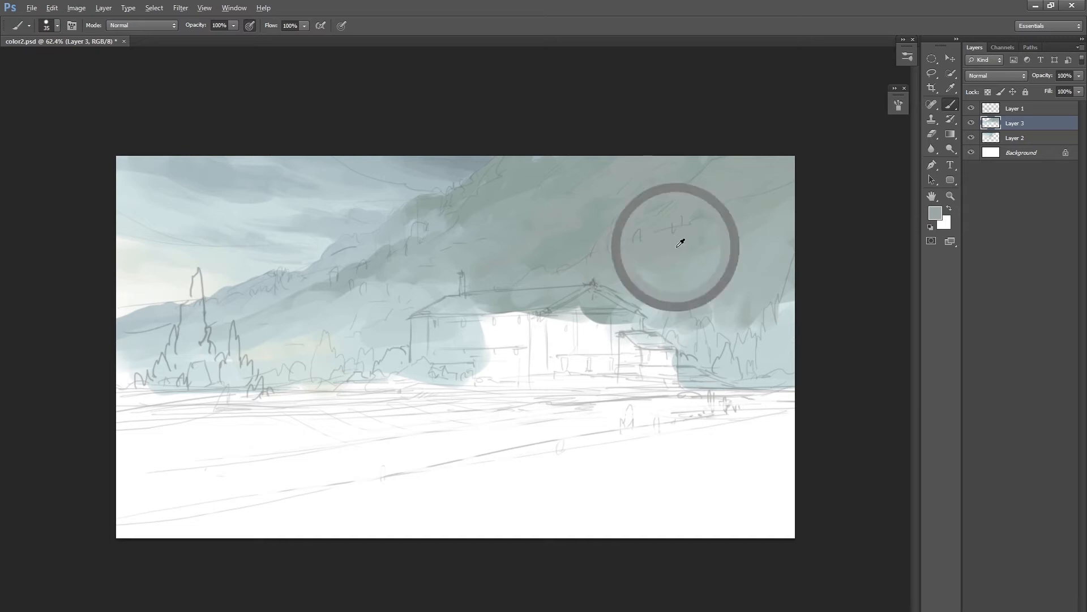
pyautogui.click(935, 213)
pyautogui.moveTo(716, 293); pyautogui.dragTo(710, 310)
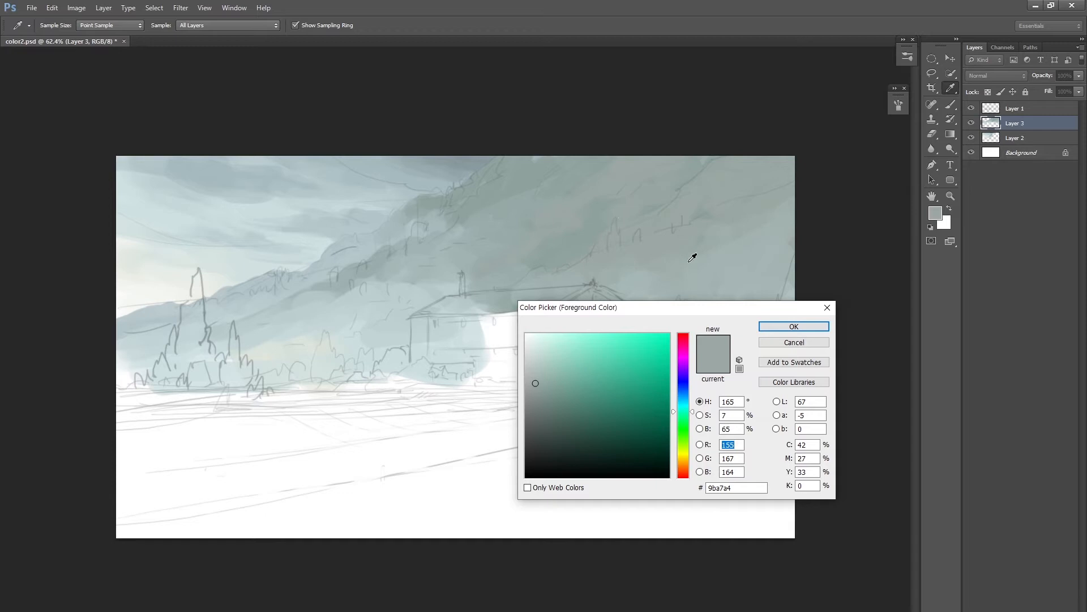
pyautogui.moveTo(683, 417); pyautogui.dragTo(684, 423)
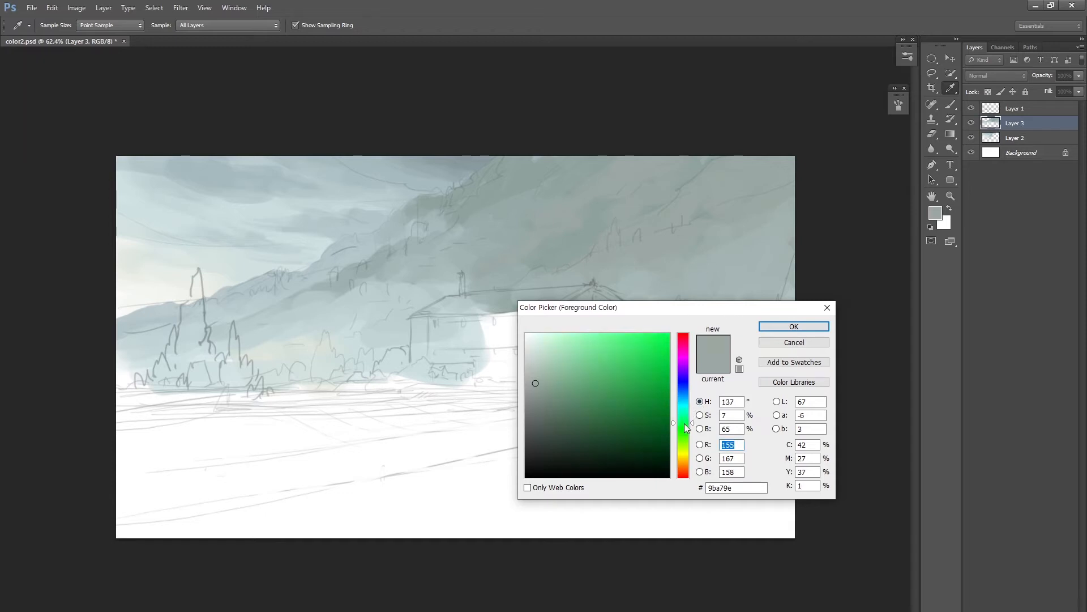
pyautogui.moveTo(538, 381); pyautogui.dragTo(538, 377)
pyautogui.click(794, 326)
pyautogui.press('b')
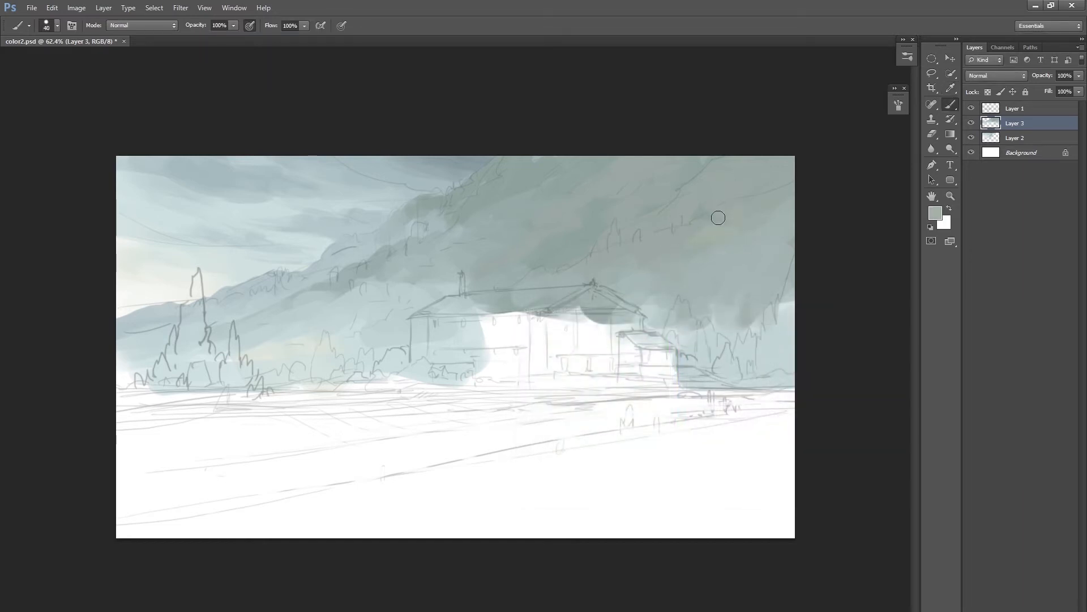
# Adjust the colour towards a muted yellow-green and brush soft light patches over the upper right slope.
pyautogui.click(935, 213)
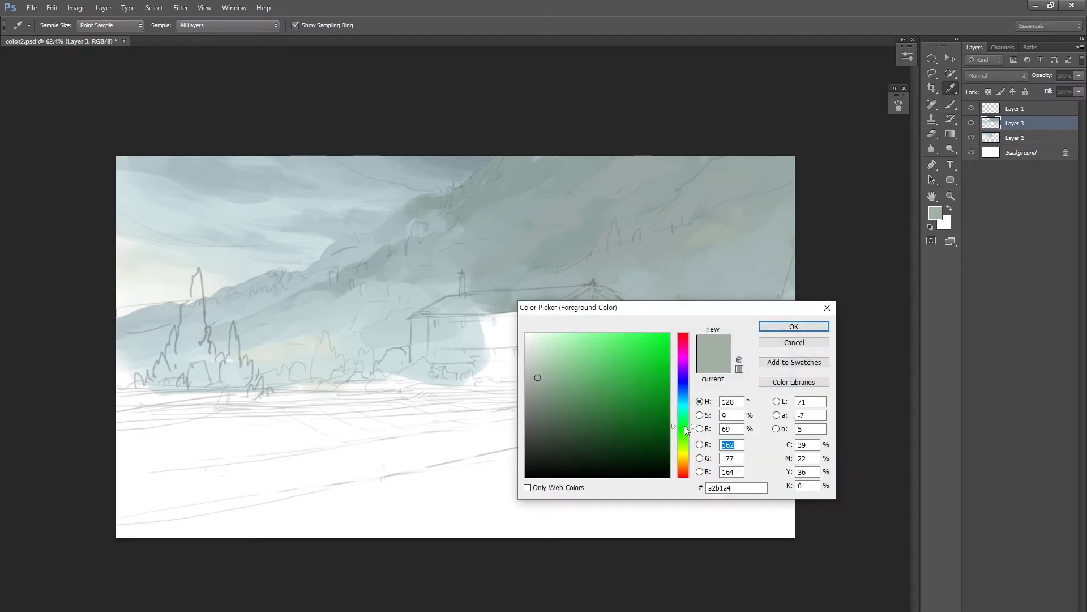
pyautogui.moveTo(718, 311); pyautogui.dragTo(695, 355)
pyautogui.moveTo(662, 471); pyautogui.dragTo(662, 465)
pyautogui.click(786, 371)
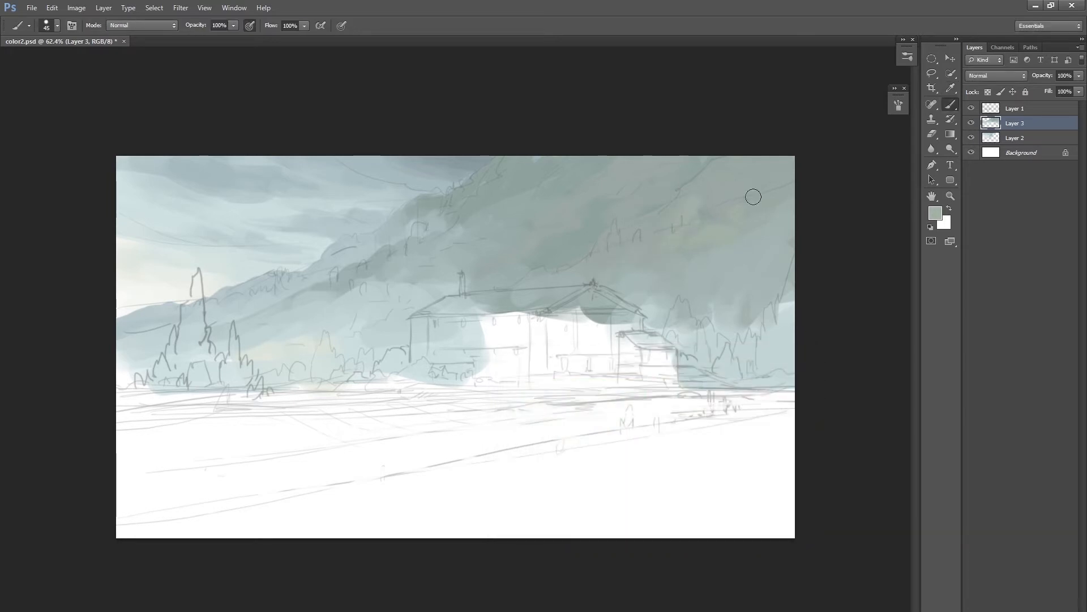
pyautogui.press(']')
pyautogui.press(']')
pyautogui.moveTo(808, 196); pyautogui.dragTo(763, 234)
pyautogui.moveTo(588, 285); pyautogui.dragTo(624, 273)
pyautogui.press('[')
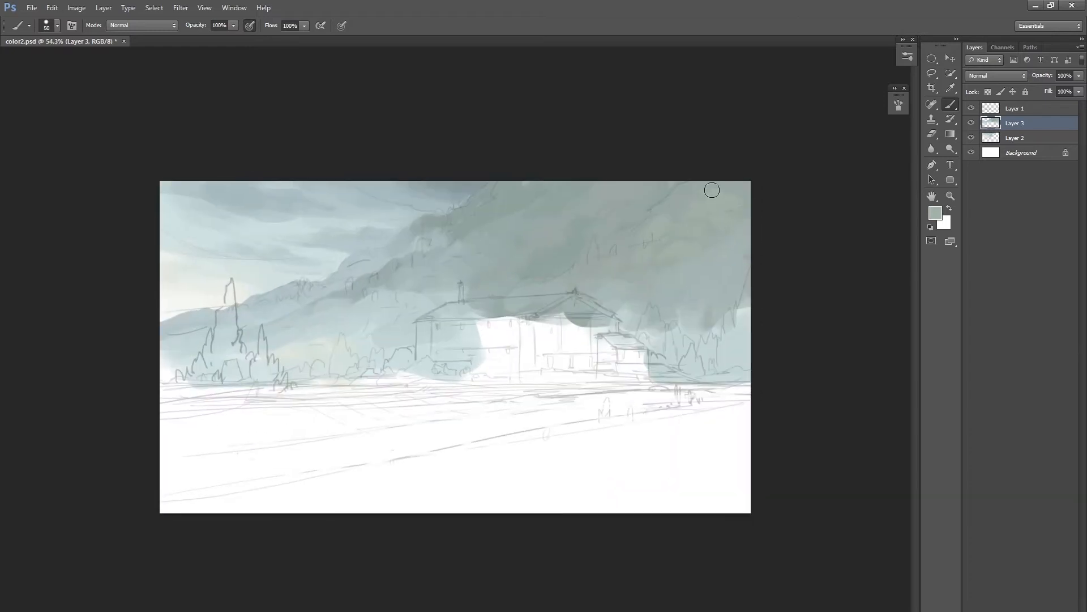
pyautogui.moveTo(752, 236)
pyautogui.mouseDown()
pyautogui.moveTo(767, 238)
pyautogui.moveTo(687, 259)
pyautogui.mouseUp()
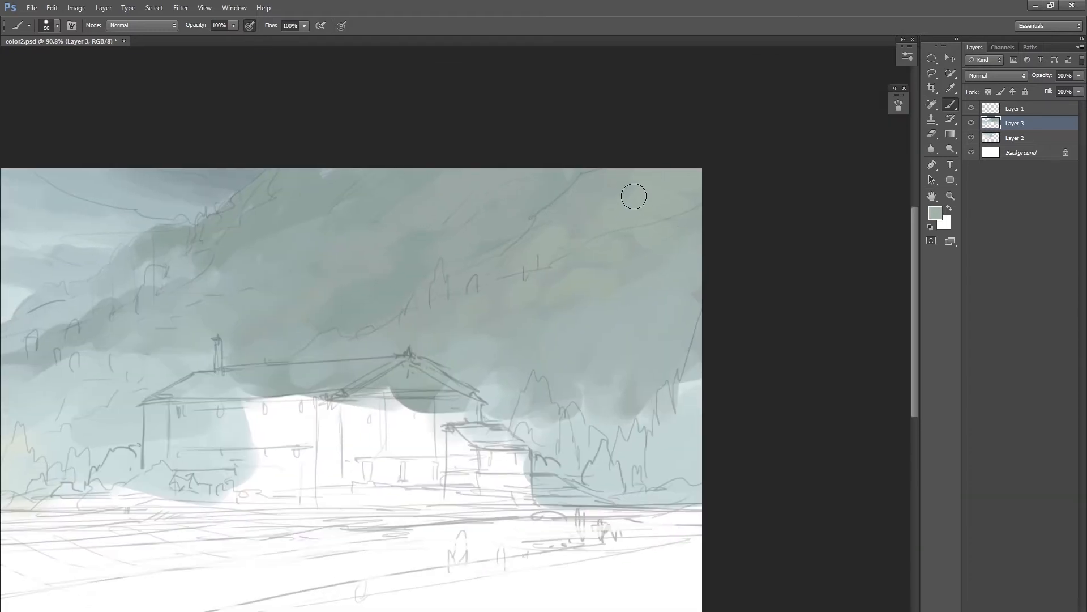
pyautogui.press('[')
pyautogui.moveTo(562, 303); pyautogui.dragTo(536, 312)
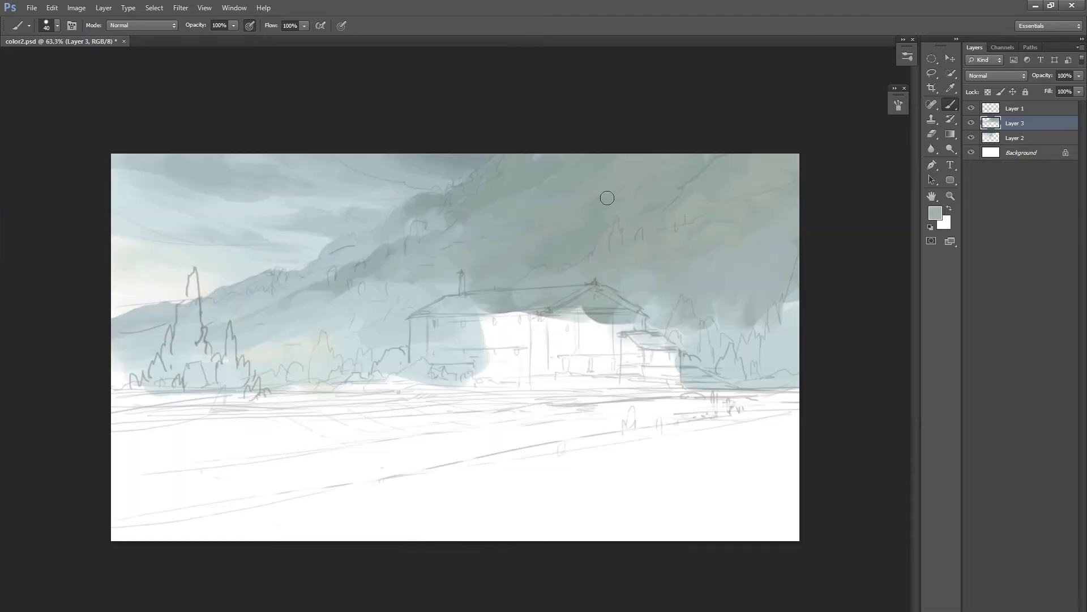
# Paint thin yellow-green streaks running diagonally down the mountain slope above the house with a 15 px brush.
pyautogui.press('[')
pyautogui.moveTo(704, 153); pyautogui.dragTo(722, 259)
pyautogui.press(']')
pyautogui.press(']')
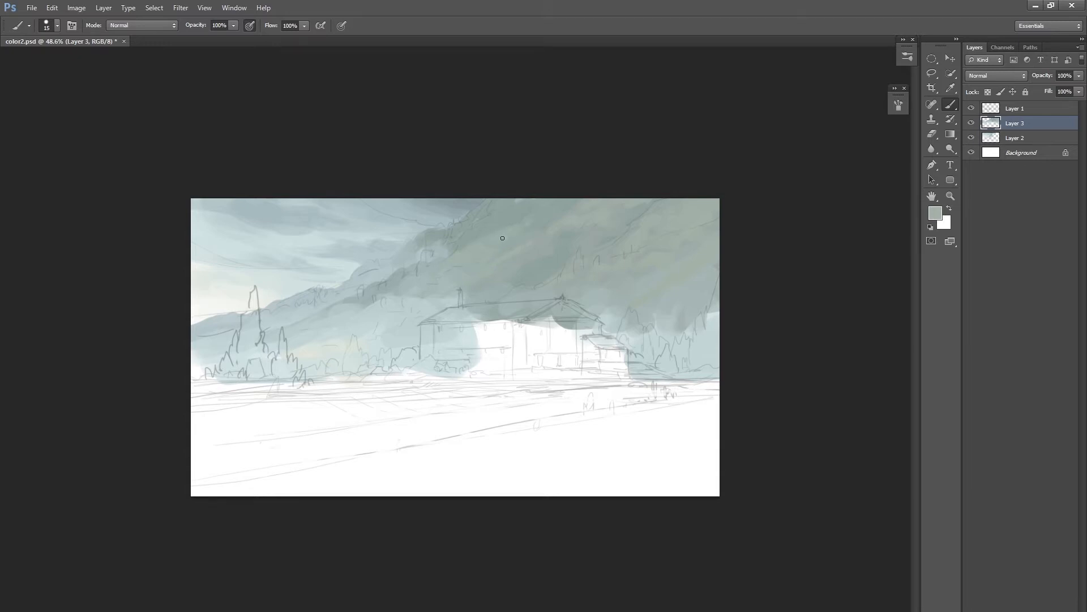
pyautogui.moveTo(548, 343)
pyautogui.mouseDown()
pyautogui.moveTo(507, 344)
pyautogui.moveTo(532, 342)
pyautogui.mouseUp()
pyautogui.moveTo(538, 294); pyautogui.dragTo(562, 275)
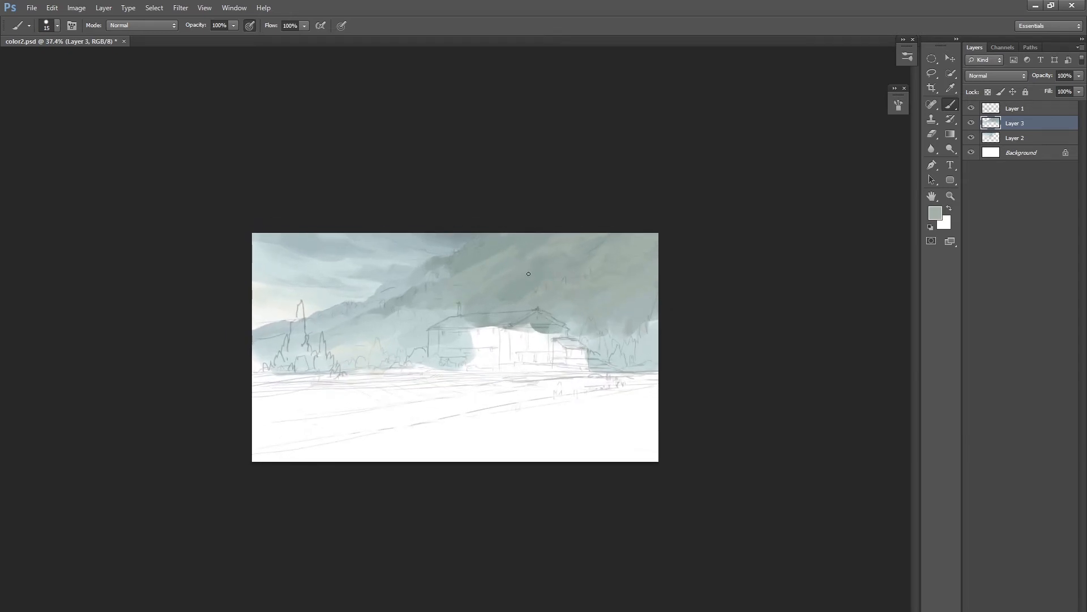
# Sample slope tones and blend fine strokes into the mountainside above the roof with a reduced brush.
pyautogui.keyDown('alt'); pyautogui.click(495, 304); pyautogui.keyUp('alt')
pyautogui.scroll(3, 563, 304)
pyautogui.keyDown('alt'); pyautogui.click(726, 338); pyautogui.keyUp('alt')
pyautogui.press('[')
pyautogui.press('[')
pyautogui.press('[')
pyautogui.moveTo(509, 303); pyautogui.dragTo(547, 294)
pyautogui.keyDown('alt'); pyautogui.click(525, 289); pyautogui.keyUp('alt')
pyautogui.press('[')
# Sample neighbouring slope greens and soften the mountainside above the roof with broader strokes.
pyautogui.keyDown('alt'); pyautogui.click(543, 289); pyautogui.keyUp('alt')
pyautogui.press(']')
pyautogui.press(']')
pyautogui.press(']')
pyautogui.moveTo(520, 291); pyautogui.dragTo(564, 295)
pyautogui.keyDown('alt'); pyautogui.click(568, 283); pyautogui.keyUp('alt')
pyautogui.moveTo(540, 290)
pyautogui.mouseDown()
pyautogui.moveTo(497, 297)
pyautogui.moveTo(560, 291)
pyautogui.mouseUp()
pyautogui.moveTo(600, 348)
pyautogui.mouseDown()
pyautogui.moveTo(568, 355)
pyautogui.moveTo(586, 351)
pyautogui.mouseUp()
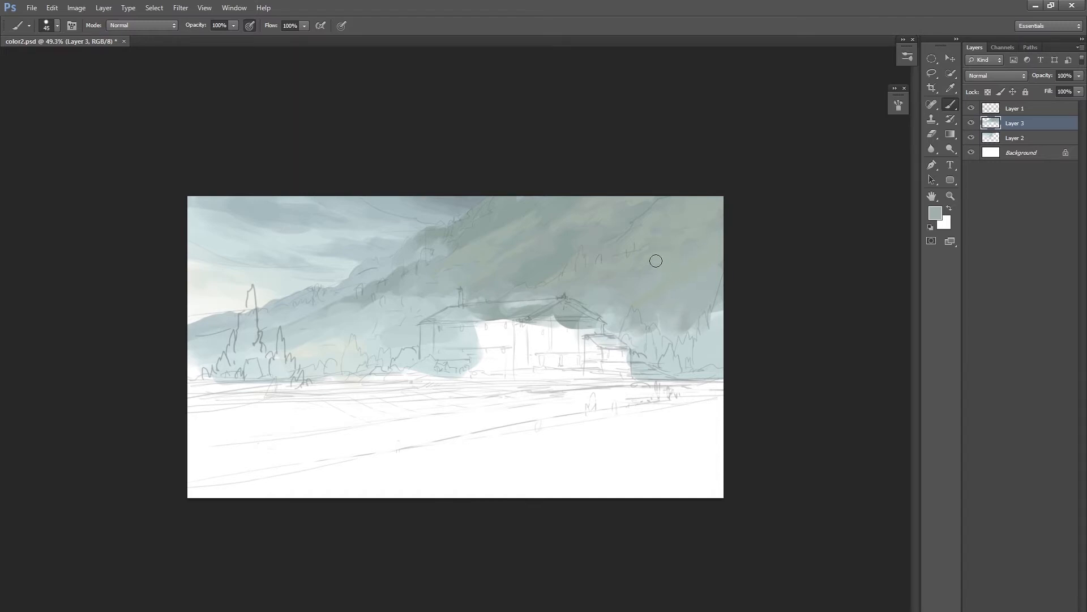
# Sample the hazy grey-green of the right slope and blend it down to the trees with a 50 px brush.
pyautogui.press(']')
pyautogui.press(']')
pyautogui.press(']')
pyautogui.keyDown('alt'); pyautogui.click(675, 274); pyautogui.keyUp('alt')
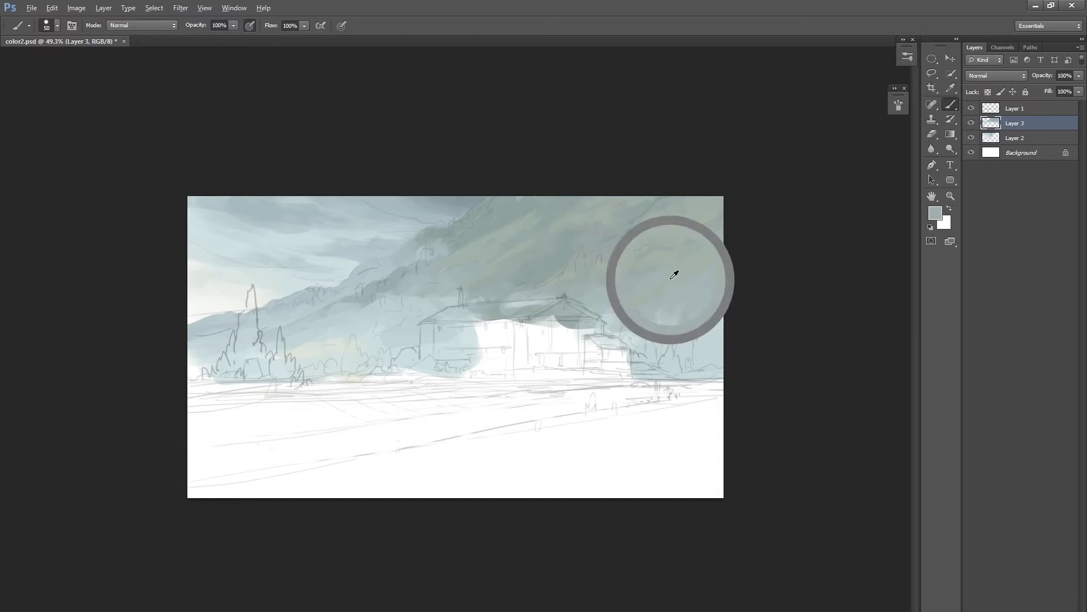
pyautogui.moveTo(671, 299); pyautogui.dragTo(584, 334)
pyautogui.moveTo(702, 283)
pyautogui.mouseDown()
pyautogui.moveTo(677, 276)
pyautogui.moveTo(684, 332)
pyautogui.moveTo(599, 365)
pyautogui.moveTo(589, 327)
pyautogui.mouseUp()
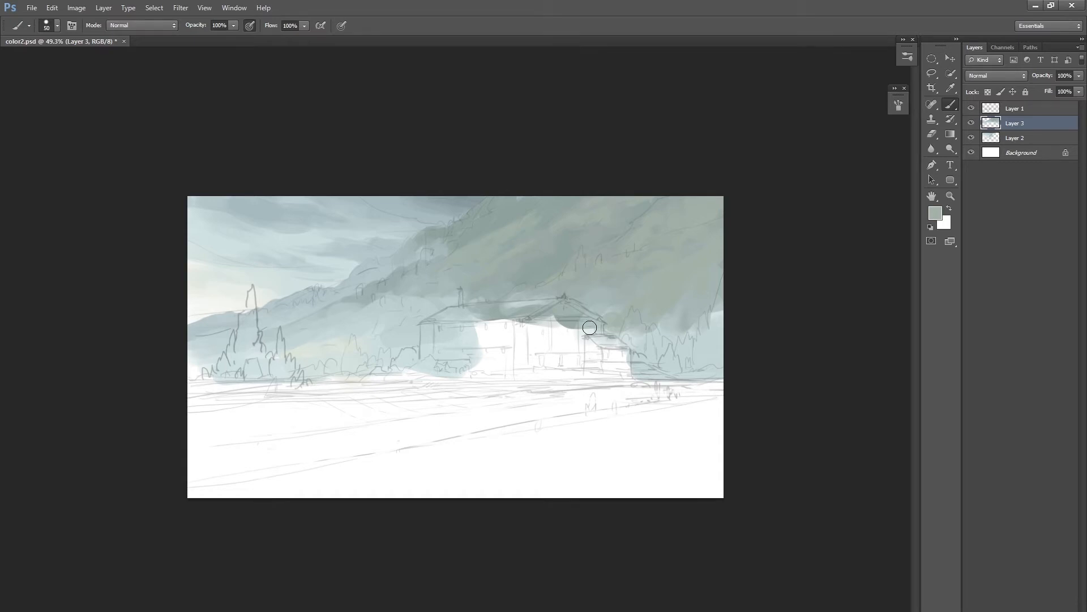
# Sample hazy blue tones from the left slope and blend them over the slope between the ridge and the trees left of the house.
pyautogui.keyDown('alt'); pyautogui.click(393, 281); pyautogui.keyUp('alt')
pyautogui.press('[')
pyautogui.press('[')
pyautogui.moveTo(370, 315)
pyautogui.mouseDown()
pyautogui.moveTo(351, 326)
pyautogui.moveTo(417, 306)
pyautogui.moveTo(416, 291)
pyautogui.moveTo(437, 293)
pyautogui.moveTo(432, 310)
pyautogui.moveTo(379, 319)
pyautogui.moveTo(443, 300)
pyautogui.moveTo(347, 333)
pyautogui.moveTo(379, 327)
pyautogui.mouseUp()
pyautogui.press(']')
pyautogui.keyDown('alt'); pyautogui.click(428, 307); pyautogui.keyUp('alt')
pyautogui.keyDown('alt'); pyautogui.click(348, 333); pyautogui.keyUp('alt')
pyautogui.keyDown('alt'); pyautogui.click(365, 343); pyautogui.keyUp('alt')
pyautogui.keyDown('alt'); pyautogui.click(360, 331); pyautogui.keyUp('alt')
pyautogui.keyDown('alt'); pyautogui.click(361, 294); pyautogui.keyUp('alt')
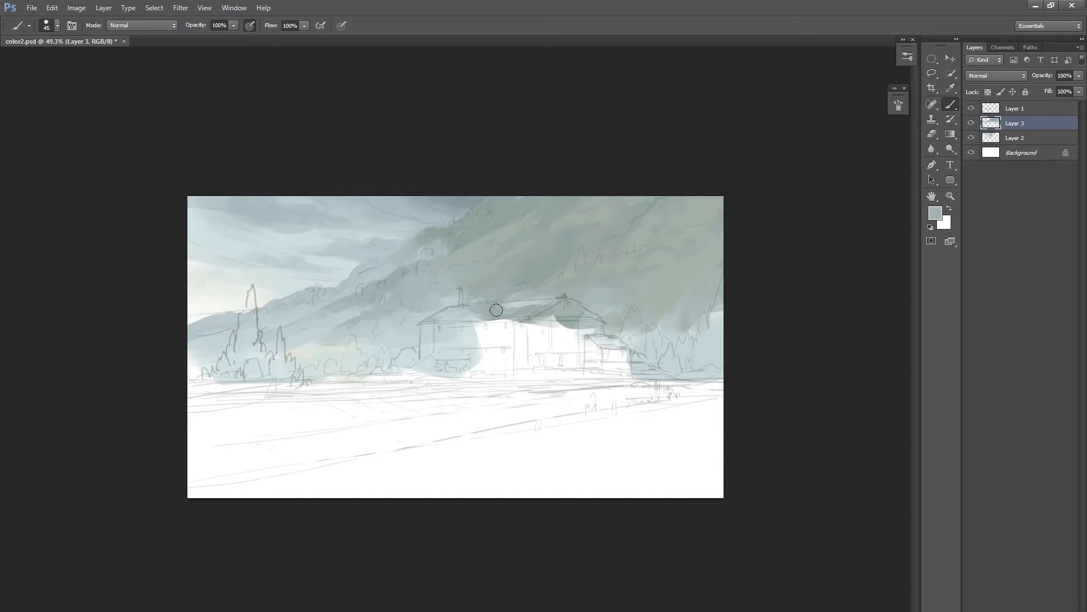
pyautogui.moveTo(599, 321)
pyautogui.mouseDown()
pyautogui.moveTo(630, 312)
pyautogui.moveTo(627, 304)
pyautogui.mouseUp()
pyautogui.moveTo(560, 355); pyautogui.dragTo(565, 352)
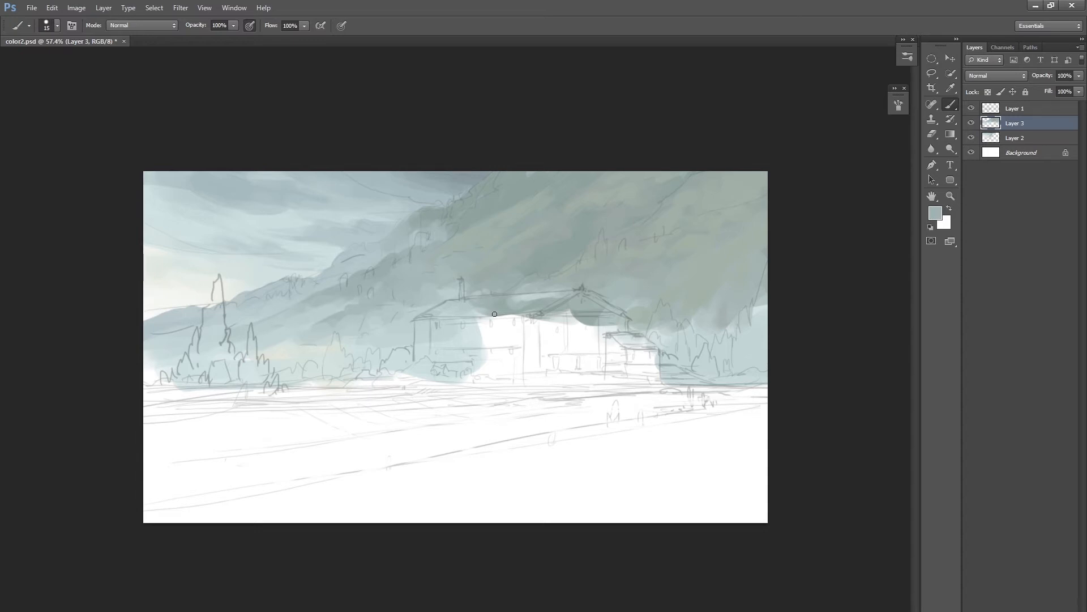
# Lasso jagged tree-shaped clumps along the right slope, from the roof ridge up to the canvas's upper right corner.
pyautogui.press('l')
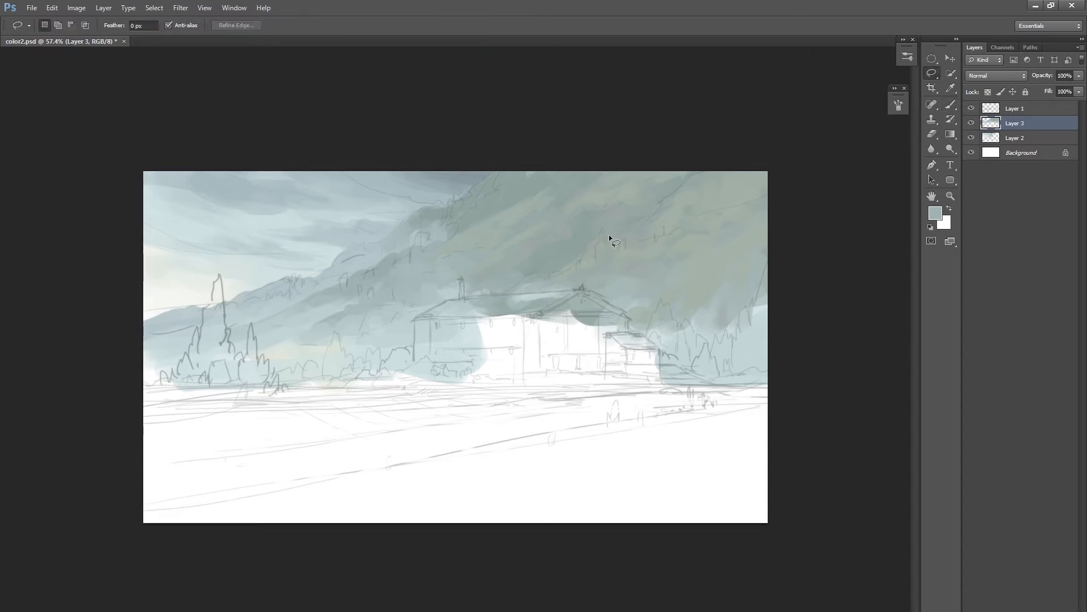
pyautogui.moveTo(613, 244)
pyautogui.mouseDown()
pyautogui.moveTo(593, 263)
pyautogui.moveTo(593, 249)
pyautogui.moveTo(576, 266)
pyautogui.moveTo(624, 241)
pyautogui.moveTo(618, 256)
pyautogui.moveTo(511, 288)
pyautogui.moveTo(541, 282)
pyautogui.mouseUp()
pyautogui.moveTo(659, 239); pyautogui.dragTo(661, 234)
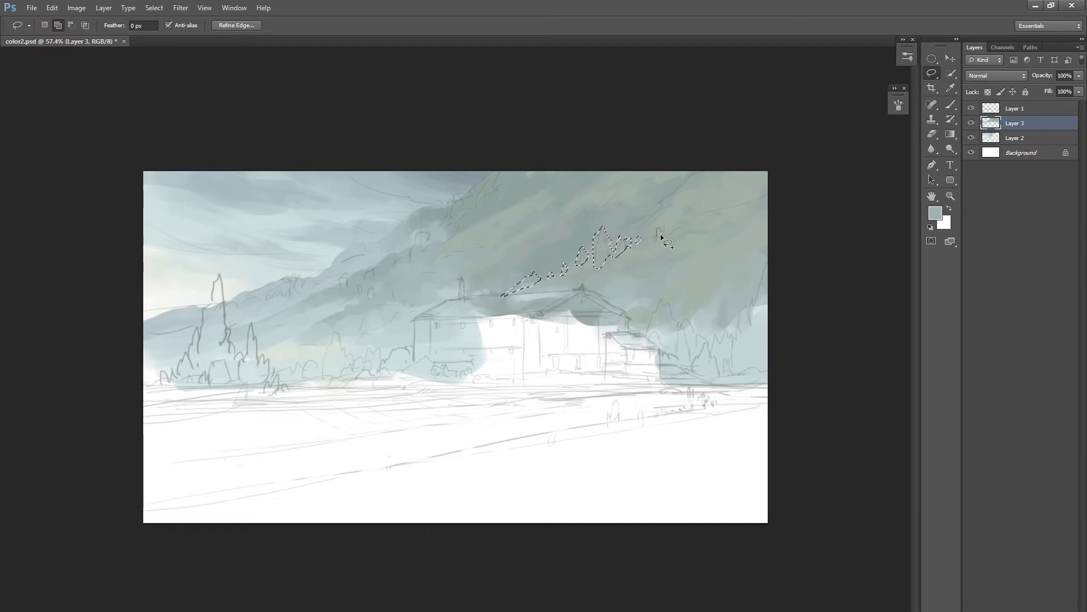
pyautogui.moveTo(728, 174)
pyautogui.mouseDown()
pyautogui.moveTo(752, 203)
pyautogui.moveTo(693, 218)
pyautogui.moveTo(668, 187)
pyautogui.moveTo(692, 165)
pyautogui.moveTo(680, 198)
pyautogui.mouseUp()
pyautogui.moveTo(651, 204)
pyautogui.mouseDown()
pyautogui.moveTo(657, 214)
pyautogui.moveTo(644, 217)
pyautogui.mouseUp()
pyautogui.moveTo(667, 252)
pyautogui.mouseDown()
pyautogui.moveTo(682, 236)
pyautogui.moveTo(654, 239)
pyautogui.moveTo(677, 232)
pyautogui.moveTo(620, 259)
pyautogui.moveTo(704, 219)
pyautogui.moveTo(710, 267)
pyautogui.moveTo(715, 244)
pyautogui.mouseUp()
pyautogui.moveTo(694, 232); pyautogui.dragTo(687, 231)
pyautogui.moveTo(746, 214)
pyautogui.mouseDown()
pyautogui.moveTo(772, 210)
pyautogui.moveTo(766, 178)
pyautogui.moveTo(710, 213)
pyautogui.moveTo(769, 229)
pyautogui.mouseUp()
pyautogui.moveTo(662, 270)
pyautogui.mouseDown()
pyautogui.moveTo(676, 271)
pyautogui.moveTo(628, 281)
pyautogui.mouseUp()
pyautogui.moveTo(648, 254)
pyautogui.mouseDown()
pyautogui.moveTo(636, 266)
pyautogui.moveTo(675, 232)
pyautogui.mouseUp()
# Add jagged tree-shaped clumps across the middle and upper mountain slope to the lasso selection.
pyautogui.moveTo(542, 222)
pyautogui.mouseDown()
pyautogui.moveTo(396, 304)
pyautogui.moveTo(539, 226)
pyautogui.moveTo(540, 203)
pyautogui.moveTo(545, 222)
pyautogui.moveTo(559, 217)
pyautogui.moveTo(570, 180)
pyautogui.moveTo(581, 190)
pyautogui.moveTo(544, 224)
pyautogui.moveTo(584, 209)
pyautogui.mouseUp()
pyautogui.moveTo(569, 210)
pyautogui.mouseDown()
pyautogui.moveTo(568, 224)
pyautogui.moveTo(594, 209)
pyautogui.moveTo(590, 189)
pyautogui.moveTo(590, 200)
pyautogui.mouseUp()
pyautogui.moveTo(595, 187)
pyautogui.mouseDown()
pyautogui.moveTo(614, 172)
pyautogui.moveTo(608, 182)
pyautogui.mouseUp()
pyautogui.moveTo(550, 206)
pyautogui.mouseDown()
pyautogui.moveTo(500, 215)
pyautogui.moveTo(529, 184)
pyautogui.moveTo(535, 194)
pyautogui.moveTo(500, 212)
pyautogui.moveTo(542, 183)
pyautogui.moveTo(479, 213)
pyautogui.moveTo(473, 228)
pyautogui.moveTo(493, 216)
pyautogui.mouseUp()
pyautogui.moveTo(473, 226); pyautogui.dragTo(455, 232)
pyautogui.moveTo(522, 206)
pyautogui.mouseDown()
pyautogui.moveTo(508, 207)
pyautogui.moveTo(545, 183)
pyautogui.mouseUp()
# Extend the lasso selection with tree shapes along the left ridge line and small spots on the slope below it.
pyautogui.moveTo(446, 233)
pyautogui.mouseDown()
pyautogui.moveTo(411, 239)
pyautogui.moveTo(362, 272)
pyautogui.moveTo(421, 251)
pyautogui.mouseUp()
pyautogui.moveTo(348, 290); pyautogui.dragTo(339, 285)
pyautogui.moveTo(436, 206)
pyautogui.mouseDown()
pyautogui.moveTo(457, 193)
pyautogui.moveTo(453, 210)
pyautogui.moveTo(435, 218)
pyautogui.moveTo(455, 207)
pyautogui.moveTo(456, 189)
pyautogui.moveTo(466, 200)
pyautogui.moveTo(476, 188)
pyautogui.moveTo(431, 215)
pyautogui.moveTo(423, 205)
pyautogui.moveTo(382, 240)
pyautogui.moveTo(411, 221)
pyautogui.moveTo(360, 239)
pyautogui.moveTo(362, 249)
pyautogui.moveTo(383, 238)
pyautogui.moveTo(354, 250)
pyautogui.moveTo(354, 239)
pyautogui.moveTo(311, 281)
pyautogui.moveTo(284, 288)
pyautogui.moveTo(294, 273)
pyautogui.moveTo(256, 299)
pyautogui.mouseUp()
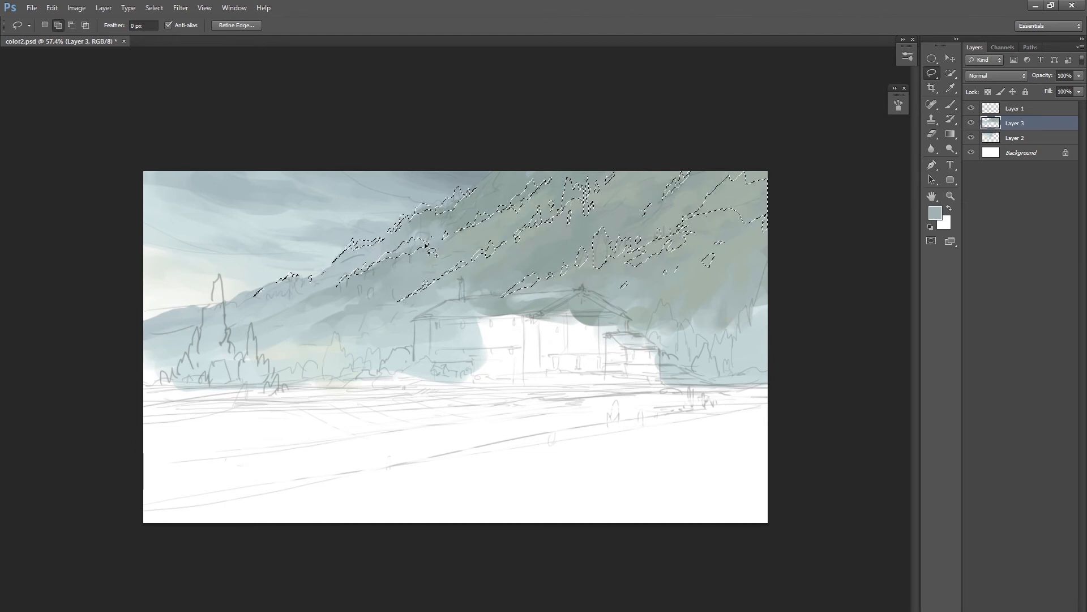
pyautogui.moveTo(448, 213)
pyautogui.mouseDown()
pyautogui.moveTo(425, 224)
pyautogui.moveTo(443, 219)
pyautogui.mouseUp()
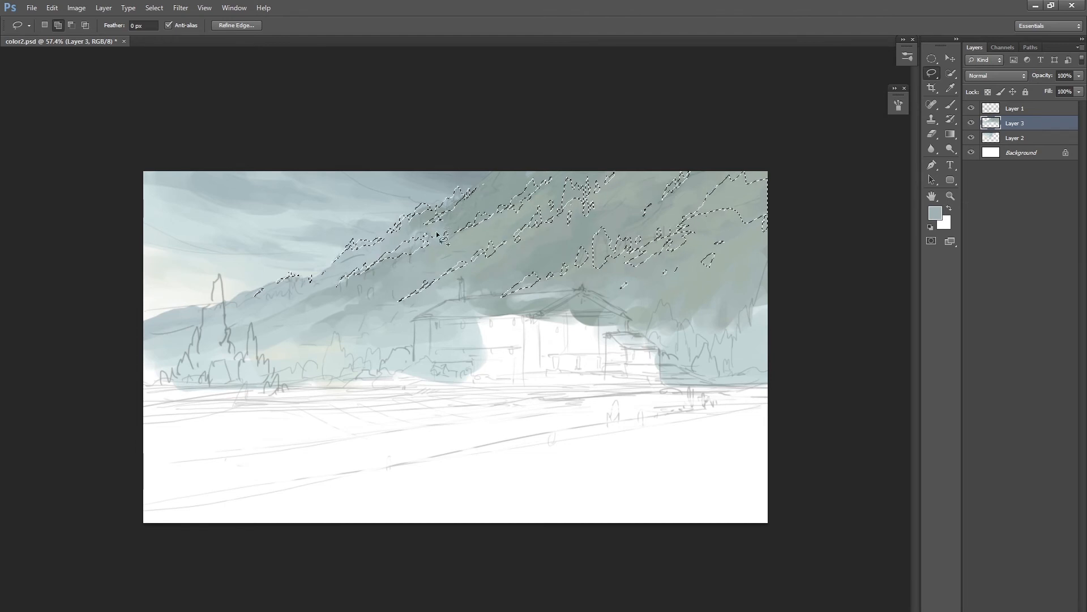
pyautogui.moveTo(296, 304)
pyautogui.mouseDown()
pyautogui.moveTo(276, 316)
pyautogui.moveTo(315, 295)
pyautogui.mouseUp()
pyautogui.moveTo(378, 310); pyautogui.dragTo(374, 315)
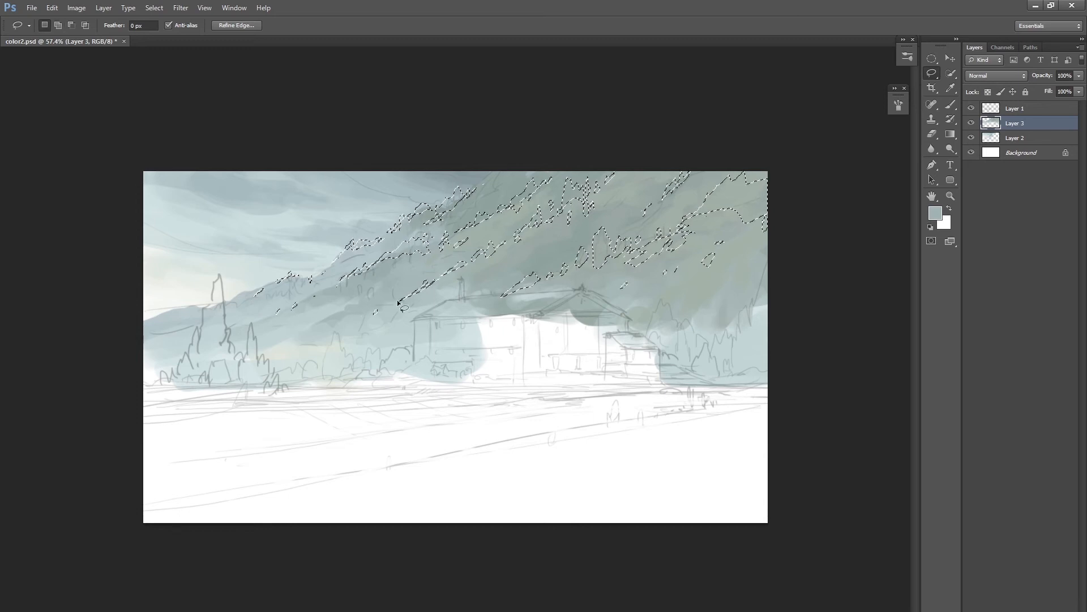
# Add a new layer above Layer 3 and set the foreground colour to the dark grey-green 71837a.
pyautogui.press('b')
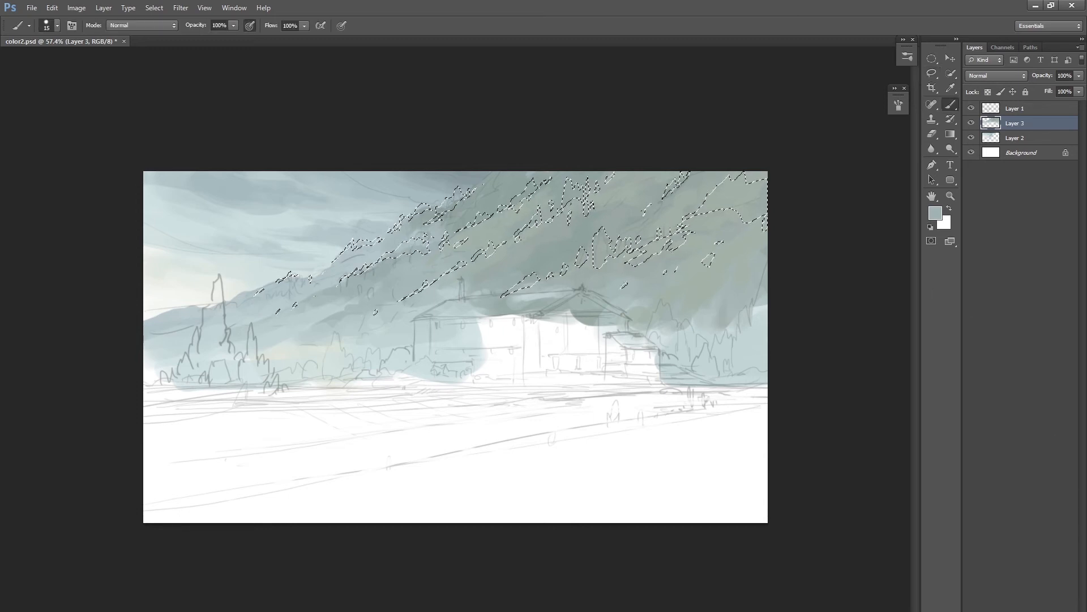
pyautogui.hotkey('ctrl', 'shift', 'alt', 'n')
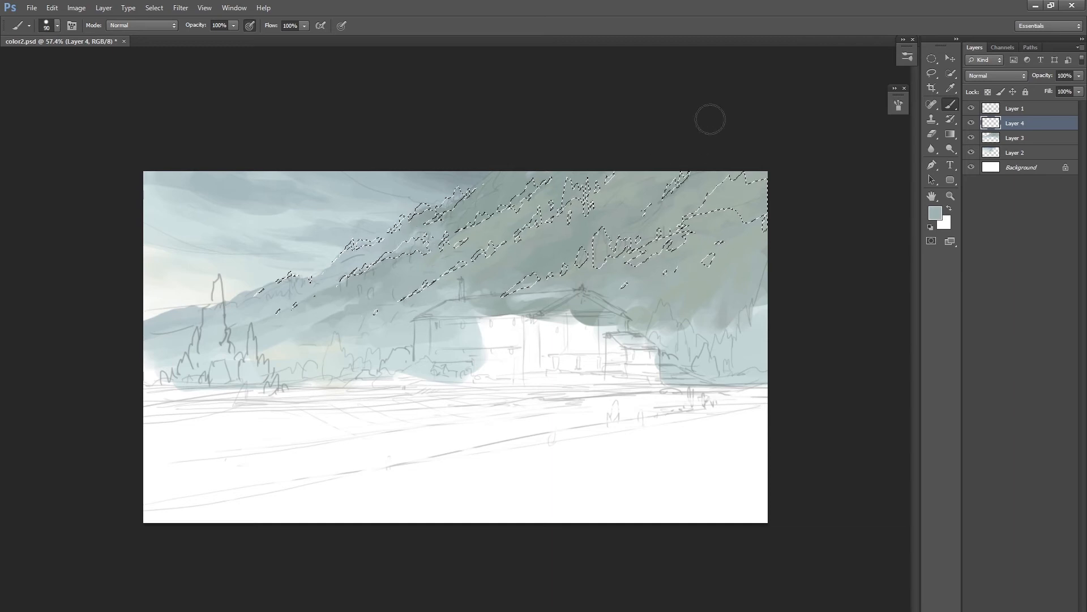
pyautogui.click(935, 214)
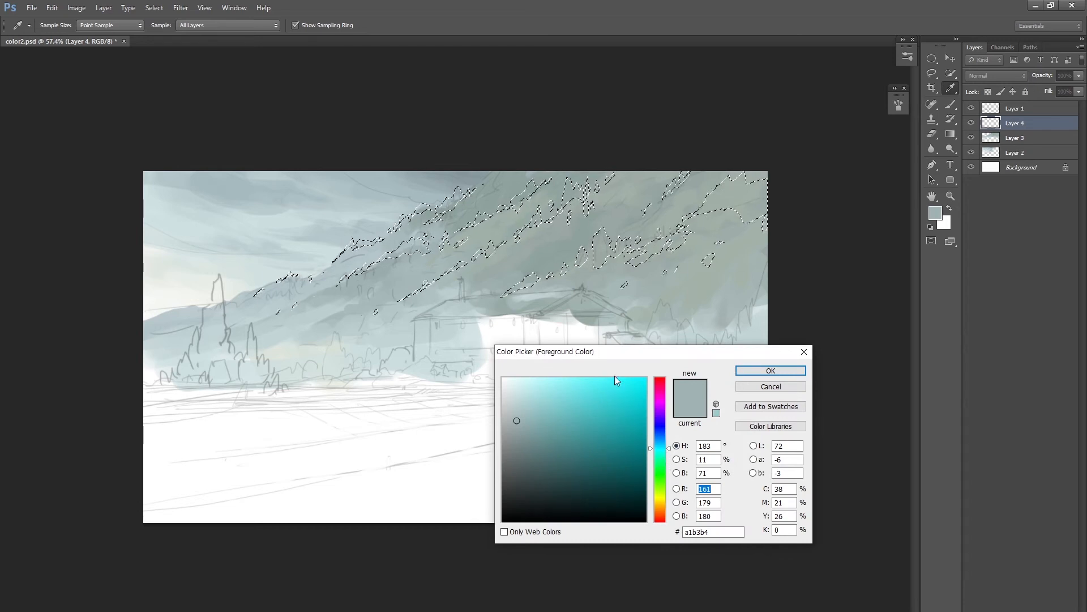
pyautogui.click(654, 296)
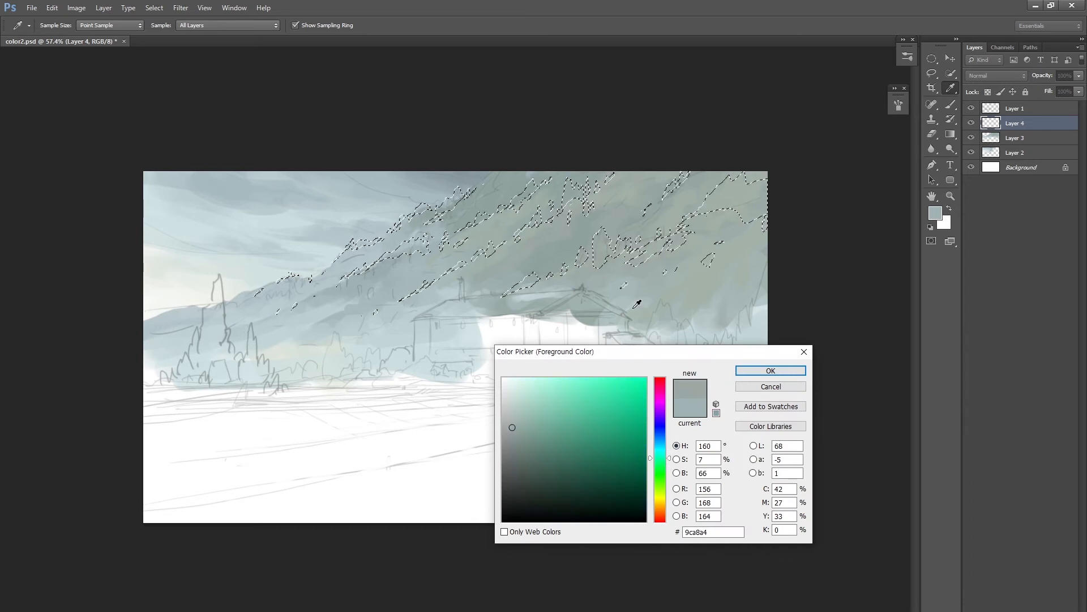
pyautogui.click(679, 236)
pyautogui.click(662, 460)
pyautogui.moveTo(662, 461); pyautogui.dragTo(662, 465)
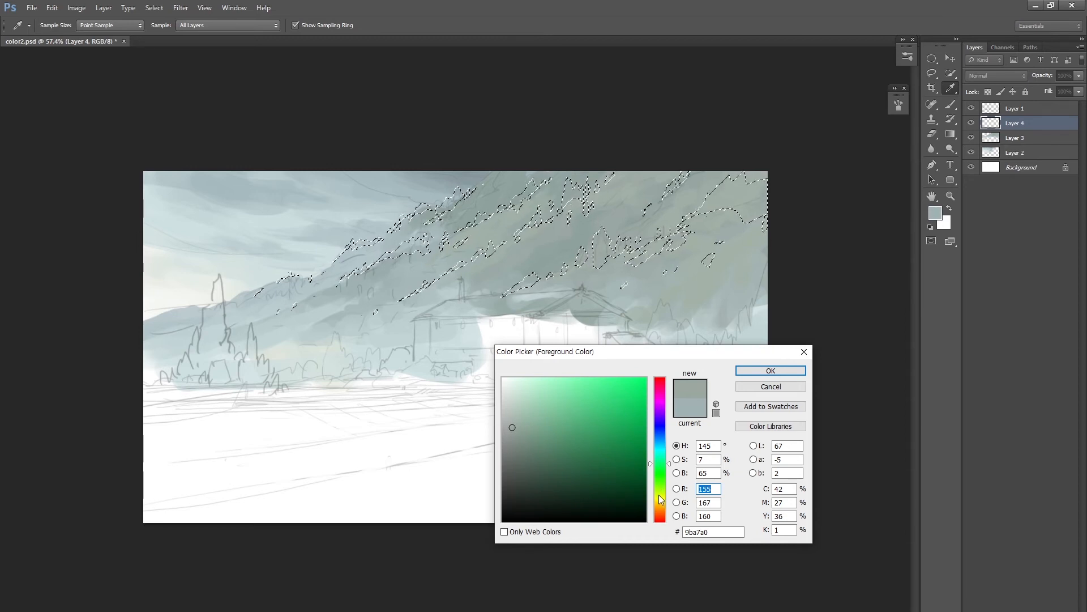
pyautogui.moveTo(664, 464)
pyautogui.mouseDown()
pyautogui.moveTo(663, 487)
pyautogui.moveTo(663, 460)
pyautogui.mouseUp()
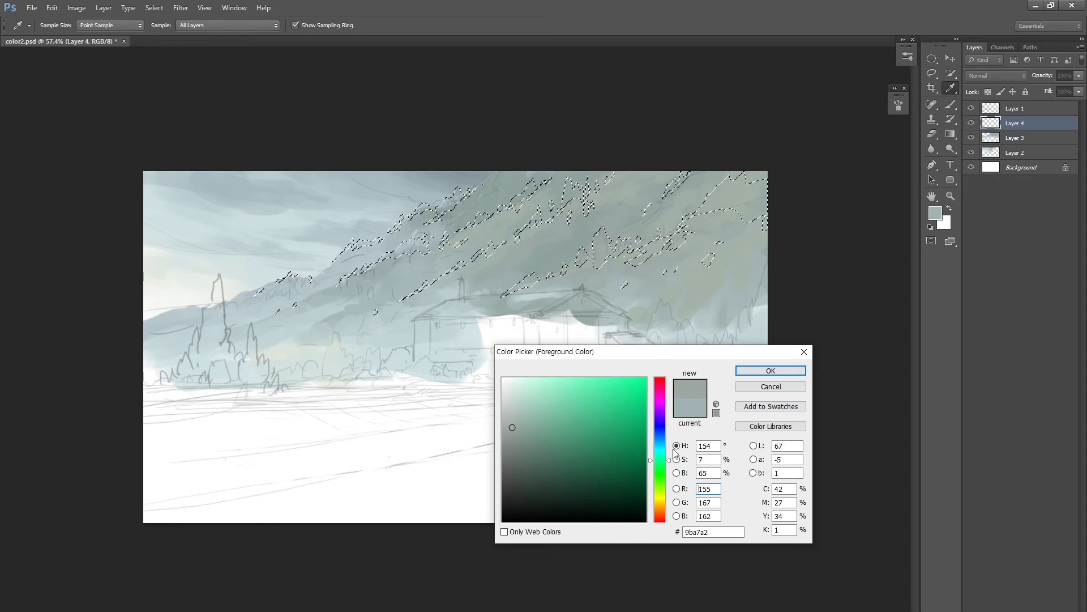
pyautogui.moveTo(666, 460); pyautogui.dragTo(665, 466)
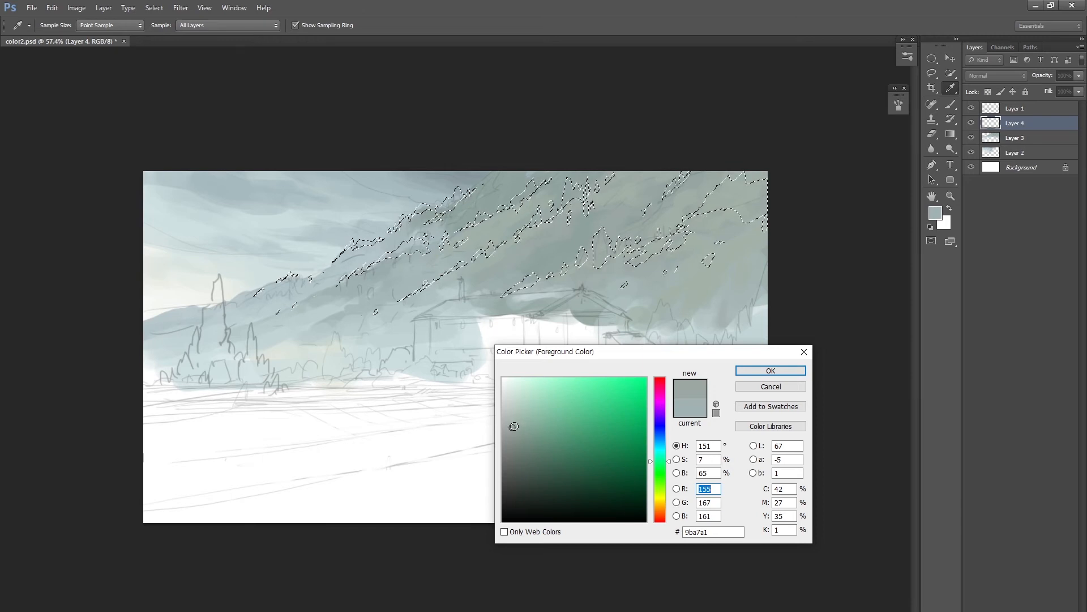
pyautogui.moveTo(513, 428); pyautogui.dragTo(522, 447)
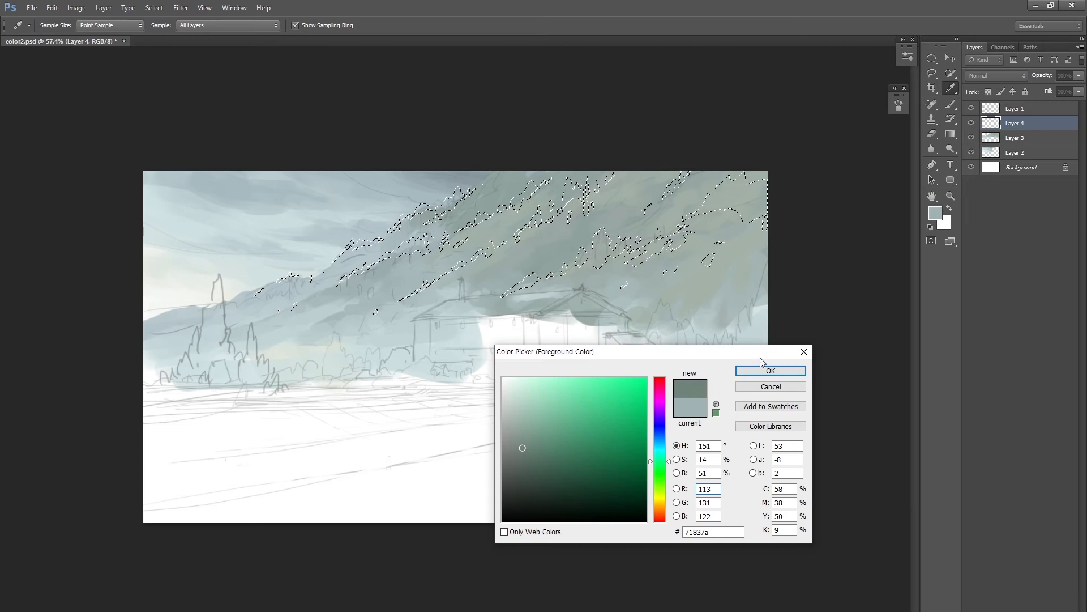
pyautogui.click(768, 370)
# Fill the selected tree shapes across the mountain with the dark grey-green using a large brush, and clear the selection.
pyautogui.press('b')
pyautogui.press(']')
pyautogui.press(']')
pyautogui.press(']')
pyautogui.press(']')
pyautogui.press(']')
pyautogui.press(']')
pyautogui.press(']')
pyautogui.press(']')
pyautogui.moveTo(599, 249)
pyautogui.mouseDown()
pyautogui.moveTo(549, 296)
pyautogui.moveTo(756, 173)
pyautogui.moveTo(730, 188)
pyautogui.mouseUp()
pyautogui.press('[')
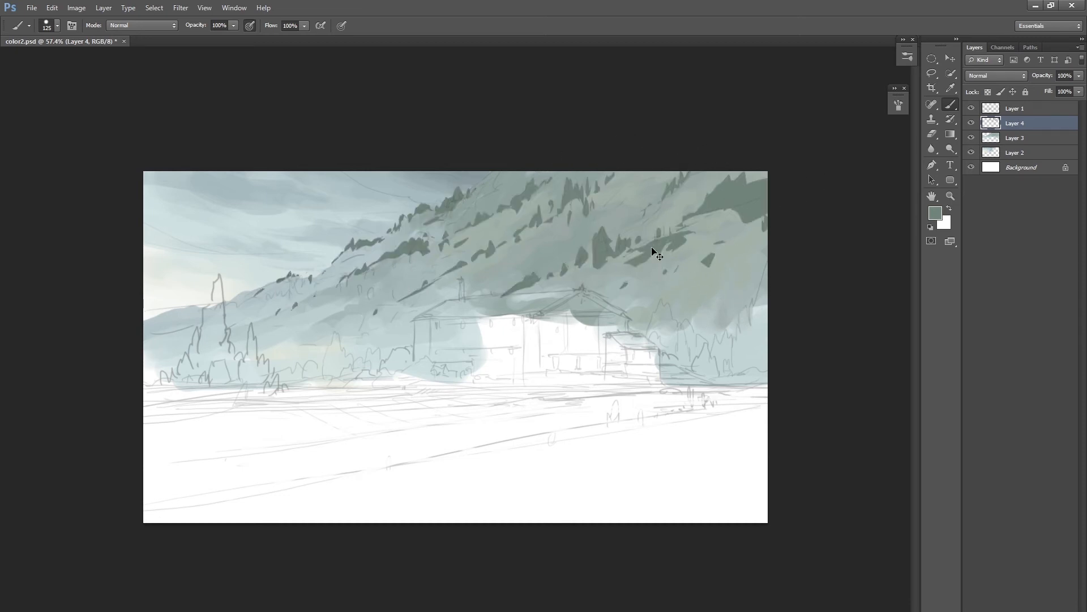
pyautogui.moveTo(662, 359); pyautogui.dragTo(611, 364)
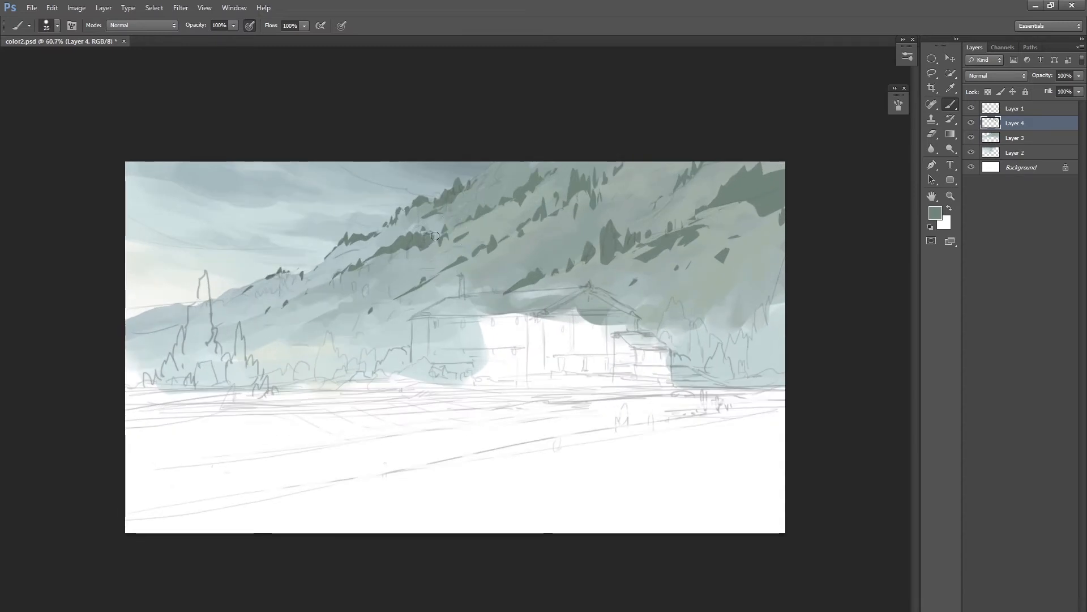
# Extend the dark green forest patch into the canvas's upper right corner with a 20 px brush and no active selection.
pyautogui.keyDown('ctrl'); pyautogui.click(991, 123); pyautogui.keyUp('ctrl')
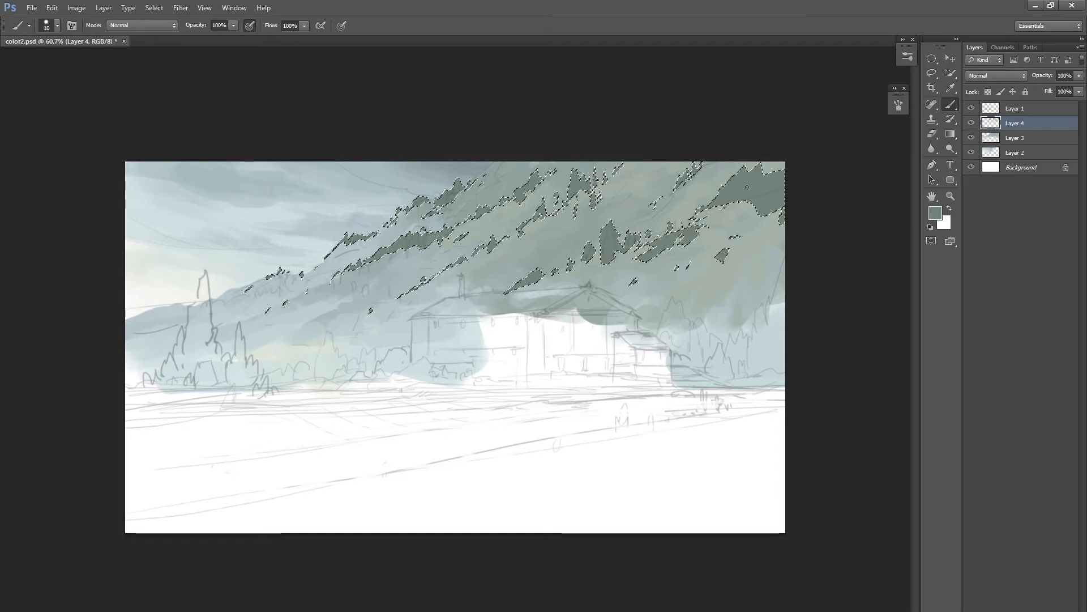
pyautogui.hotkey('ctrl', 'd')
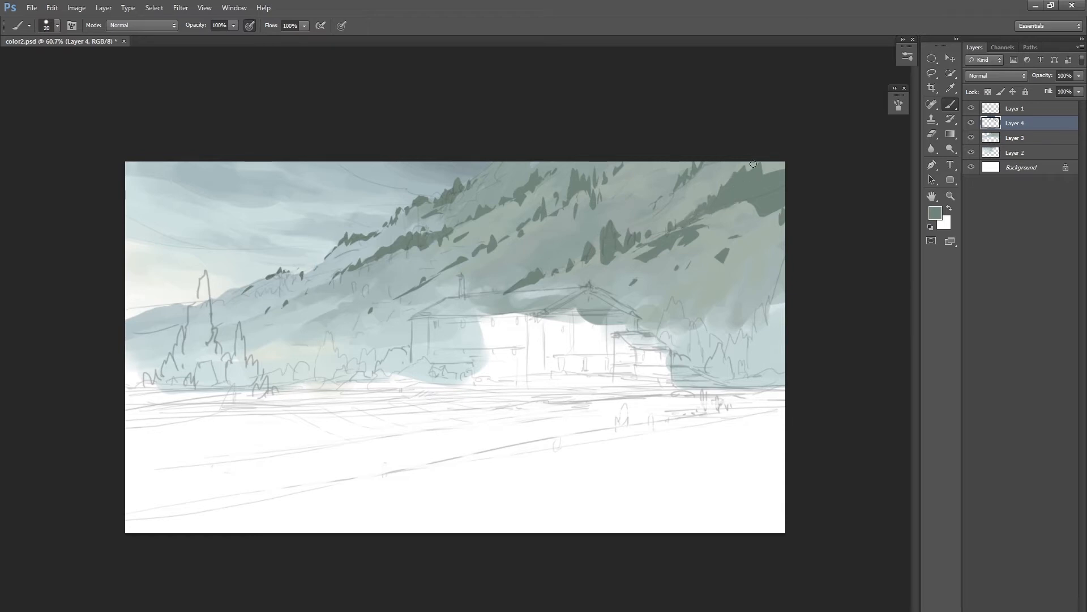
pyautogui.moveTo(766, 169); pyautogui.dragTo(786, 180)
# Load Layer 4's painted tree shapes as a selection, enlarge the brush to 45 px, and hide the selection outline.
pyautogui.keyDown('ctrl'); pyautogui.click(993, 125); pyautogui.keyUp('ctrl')
pyautogui.keyDown('ctrl'); pyautogui.click(992, 123); pyautogui.keyUp('ctrl')
pyautogui.press(']')
pyautogui.press(']')
pyautogui.press(']')
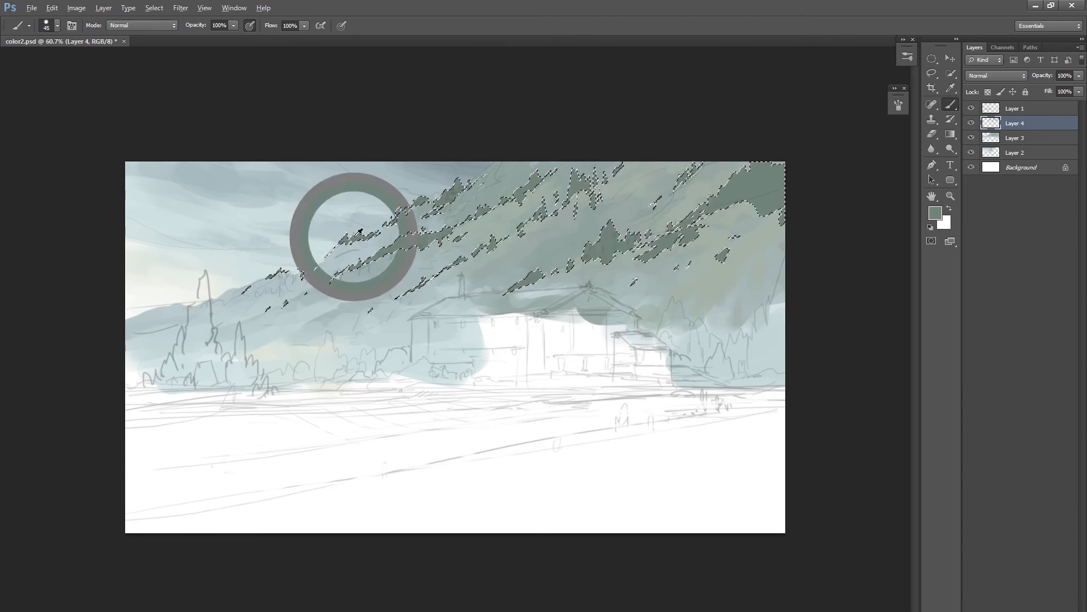
pyautogui.hotkey('ctrl', 'h')
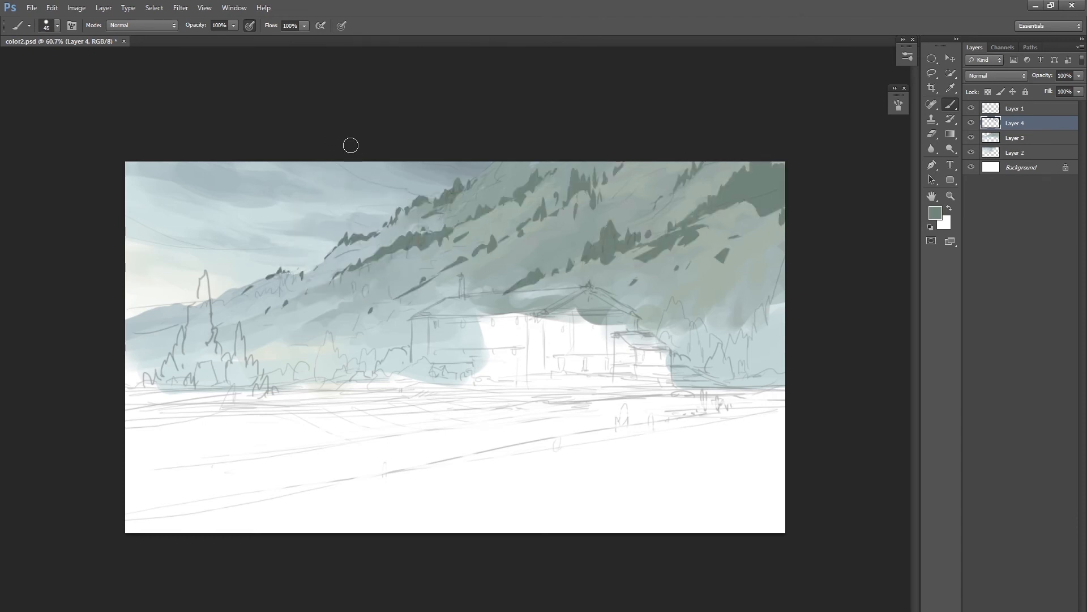
# Test dark green and sampled sky colours in the sky with a 125 px brush, and undo the test strokes.
pyautogui.press(']')
pyautogui.press(']')
pyautogui.press(']')
pyautogui.press(']')
pyautogui.press(']')
pyautogui.press(']')
pyautogui.press(']')
pyautogui.moveTo(243, 231); pyautogui.dragTo(272, 199)
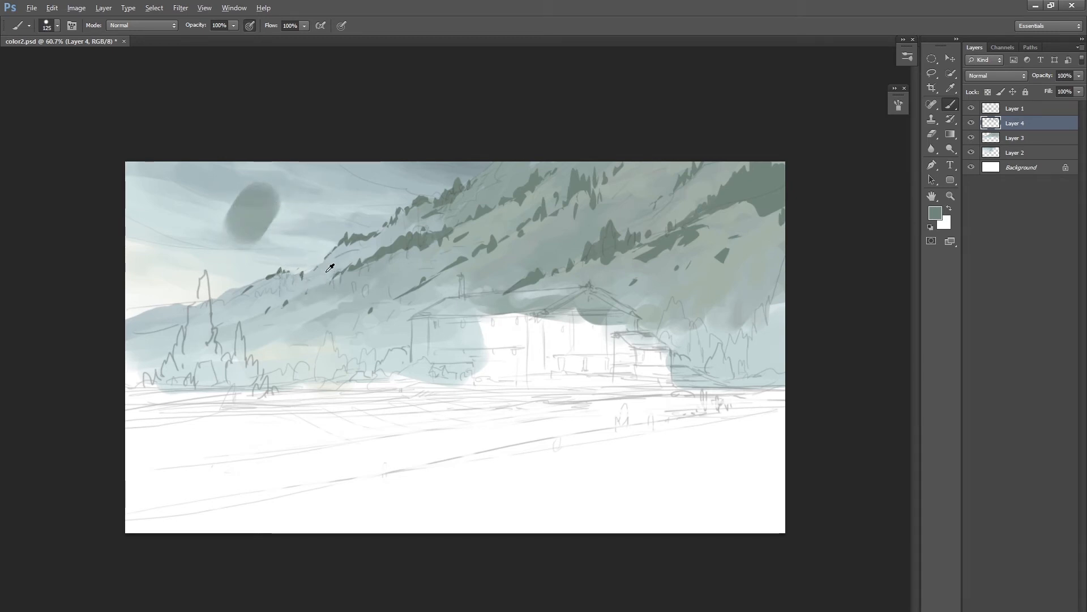
pyautogui.keyDown('alt'); pyautogui.click(289, 236); pyautogui.keyUp('alt')
pyautogui.moveTo(283, 206); pyautogui.dragTo(275, 226)
pyautogui.hotkey('ctrl', 'z')
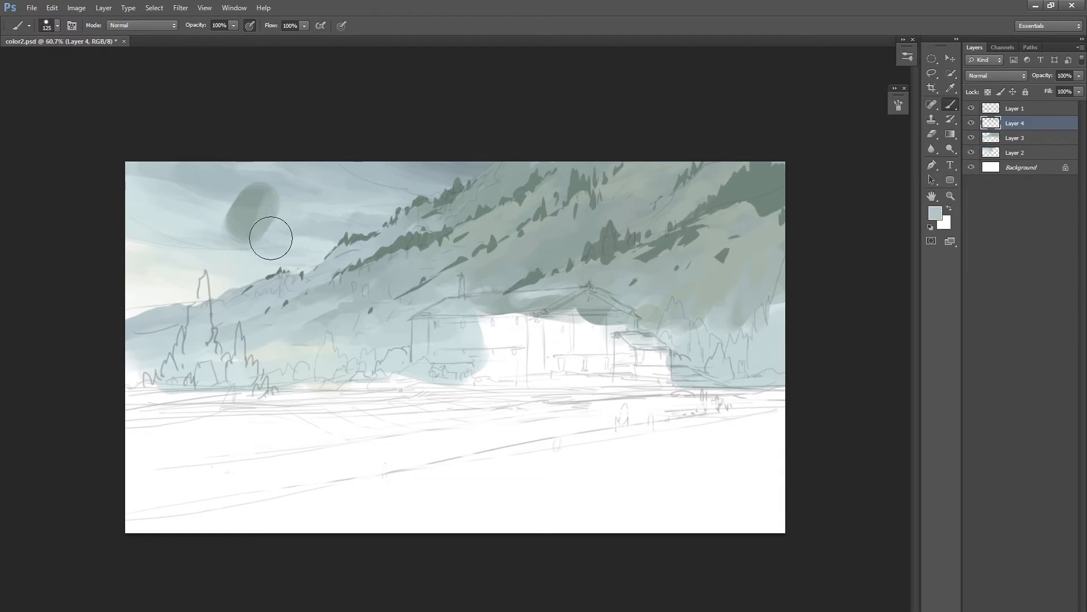
pyautogui.keyDown('alt'); pyautogui.click(269, 206); pyautogui.keyUp('alt')
pyautogui.moveTo(204, 198); pyautogui.dragTo(156, 271)
pyautogui.hotkey('ctrl', 'z')
pyautogui.hotkey('ctrl', 'alt', 'z')
pyautogui.hotkey('ctrl', 'alt', 'z')
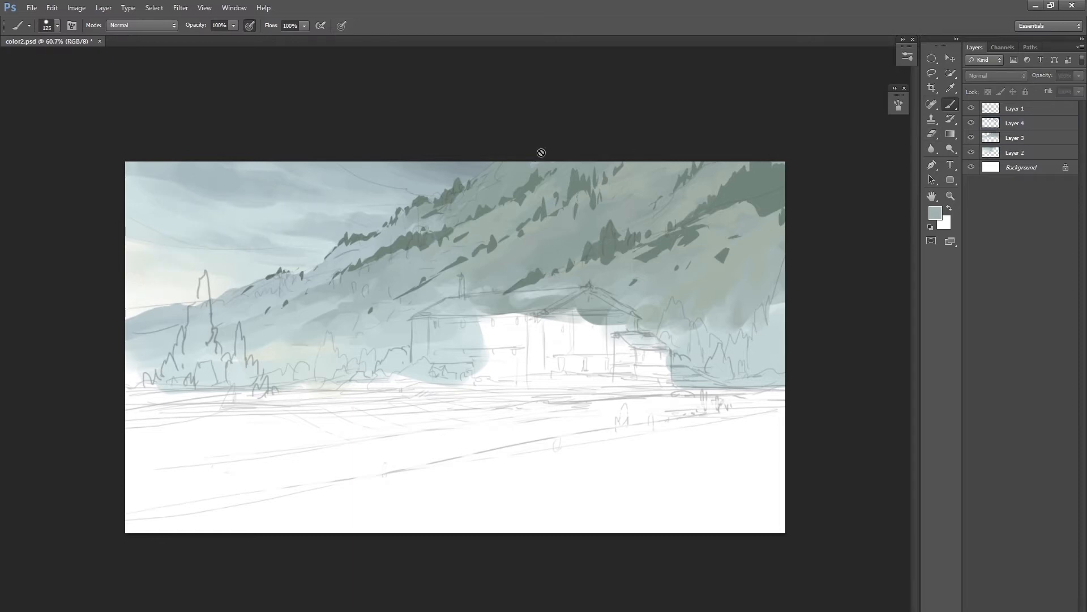
# Make Layer 4 active and load its painted tree shapes as a selection.
pyautogui.click(995, 109)
pyautogui.keyDown('ctrl'); pyautogui.click(995, 109); pyautogui.keyUp('ctrl')
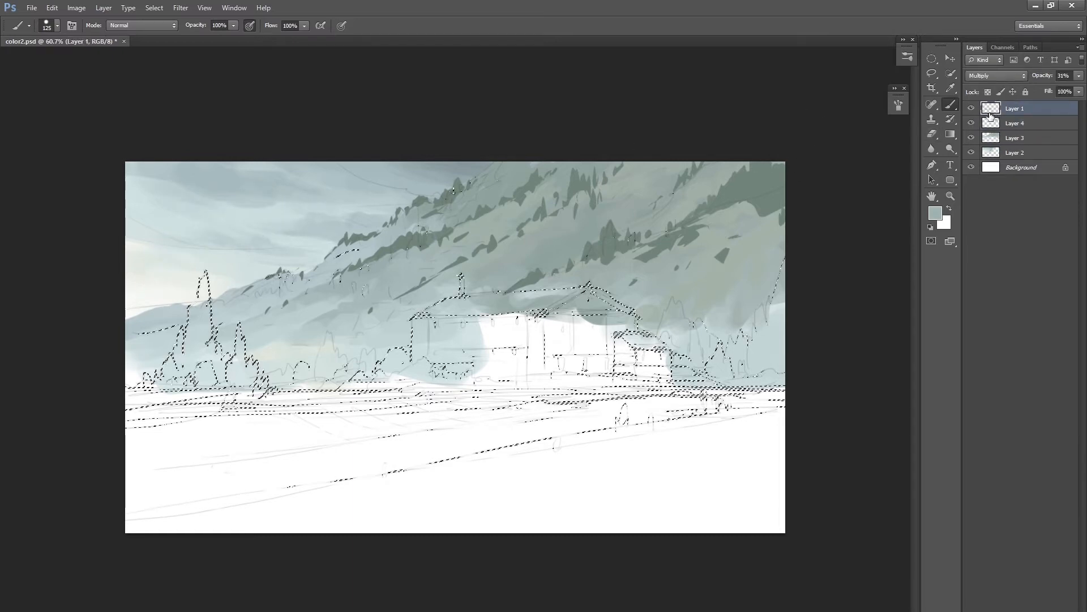
pyautogui.keyDown('ctrl'); pyautogui.click(995, 128); pyautogui.keyUp('ctrl')
pyautogui.click(995, 128)
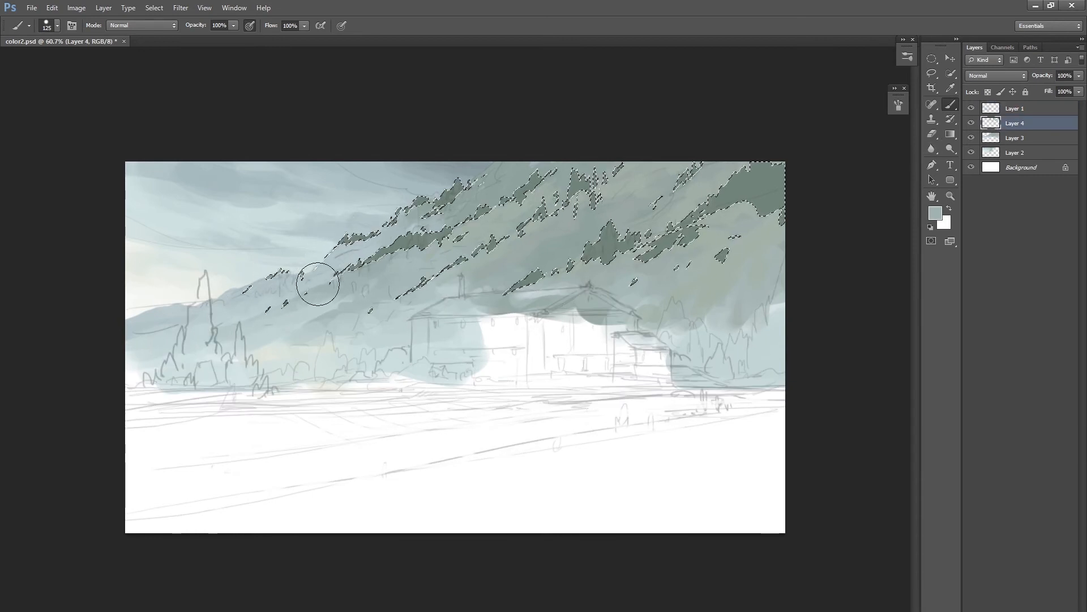
# Lighten the selected trees along the mountain ridge with the pale grey-green at 40% brush opacity, using an 80 px brush.
pyautogui.press('4')
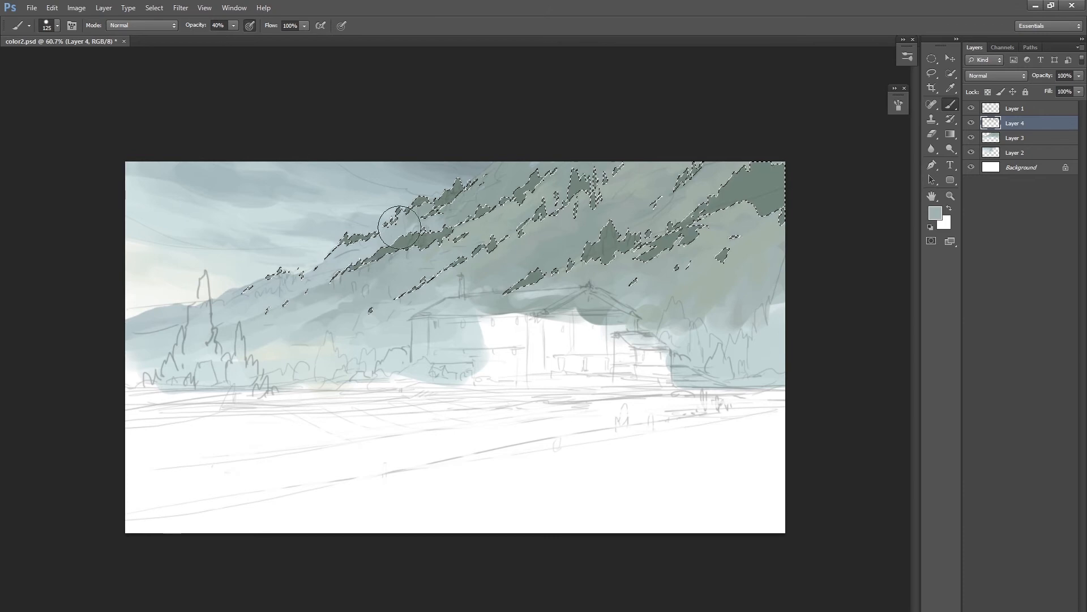
pyautogui.press('[')
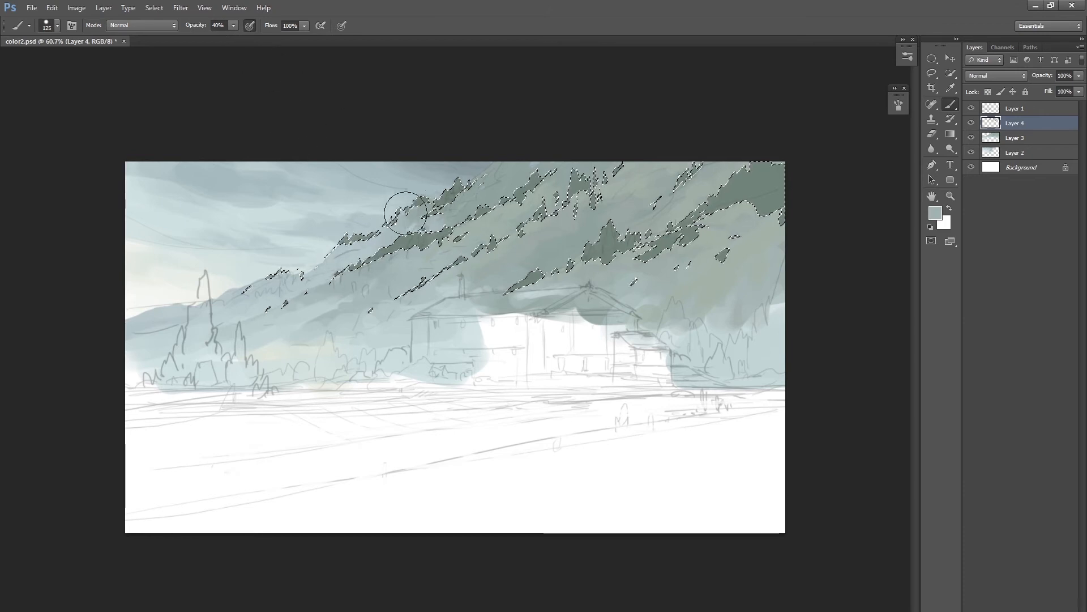
pyautogui.press('[')
pyautogui.press('[')
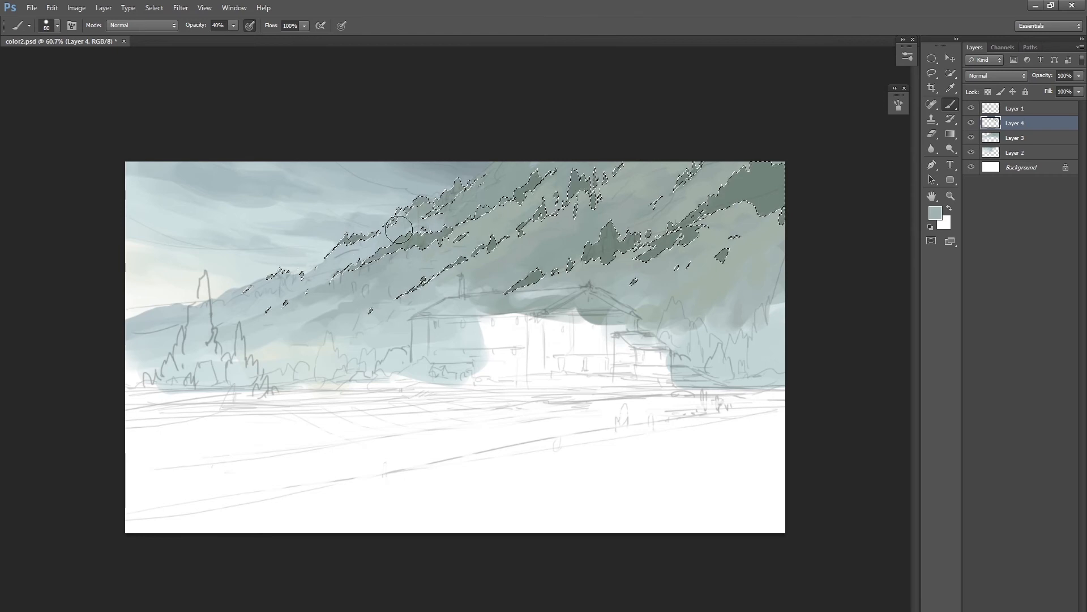
# Enable Dual Brush for the current brush and set the dual tip's spacing to 20%.
pyautogui.click(898, 106)
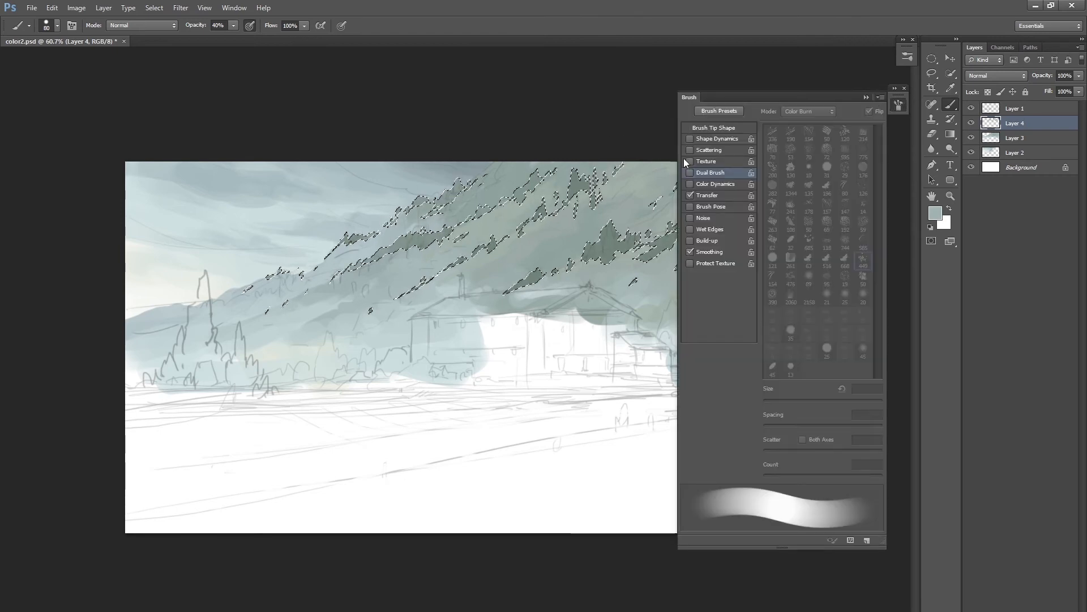
pyautogui.click(721, 174)
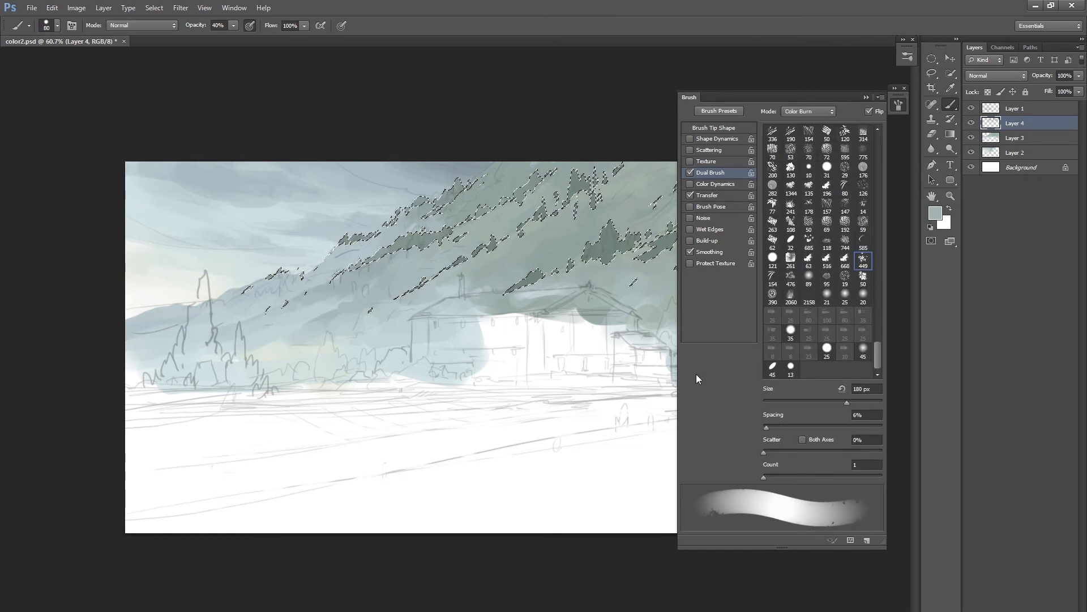
pyautogui.moveTo(772, 426); pyautogui.dragTo(776, 427)
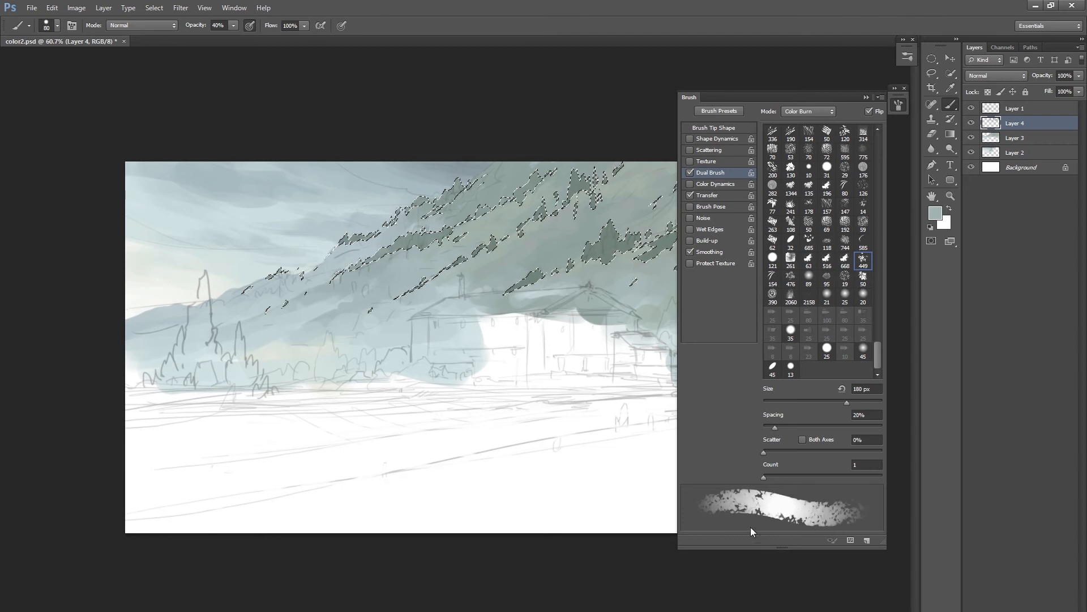
pyautogui.click(866, 97)
# Texture the selected trees with the dual brush at 60 to 80 px and 40% opacity, and clear the selection.
pyautogui.press('[')
pyautogui.press('[')
pyautogui.press('[')
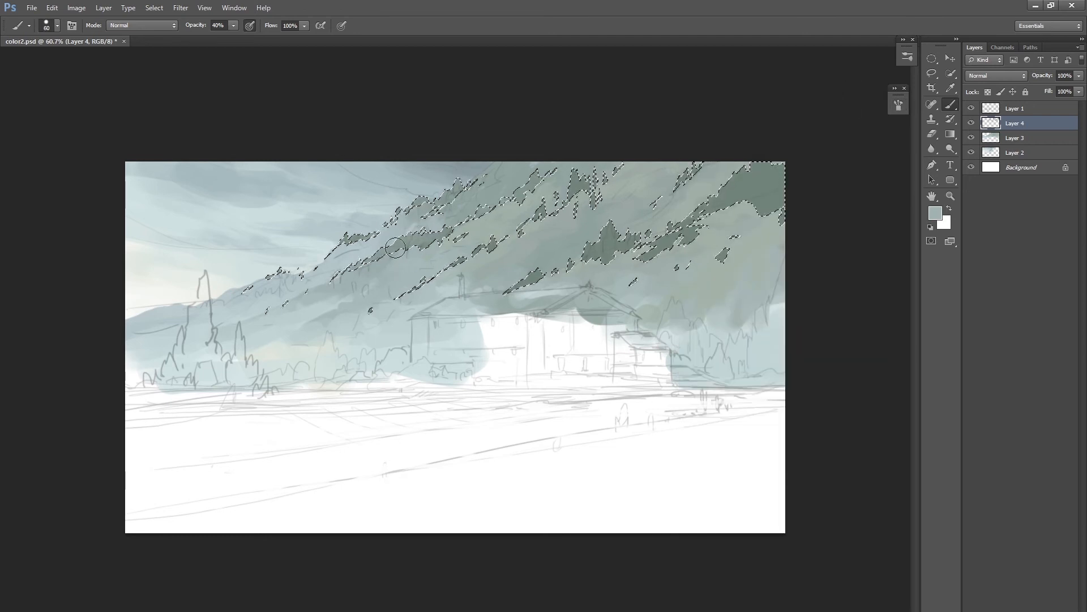
pyautogui.press(']')
pyautogui.press(']')
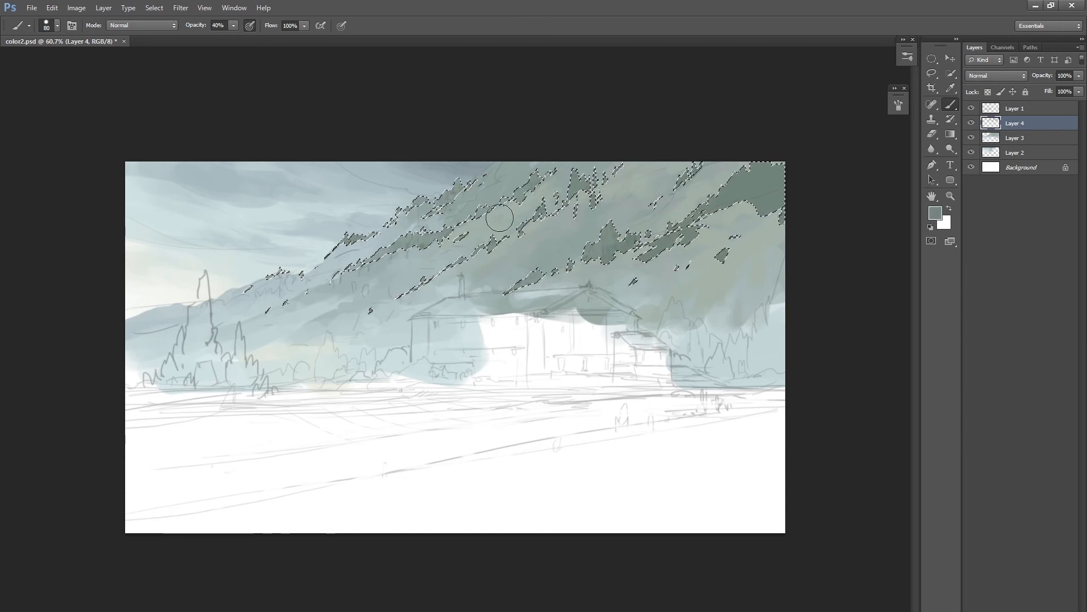
pyautogui.hotkey('ctrl', 'd')
# Hide the Layer 1 line sketch to check the painted mountain on its own.
pyautogui.press('v')
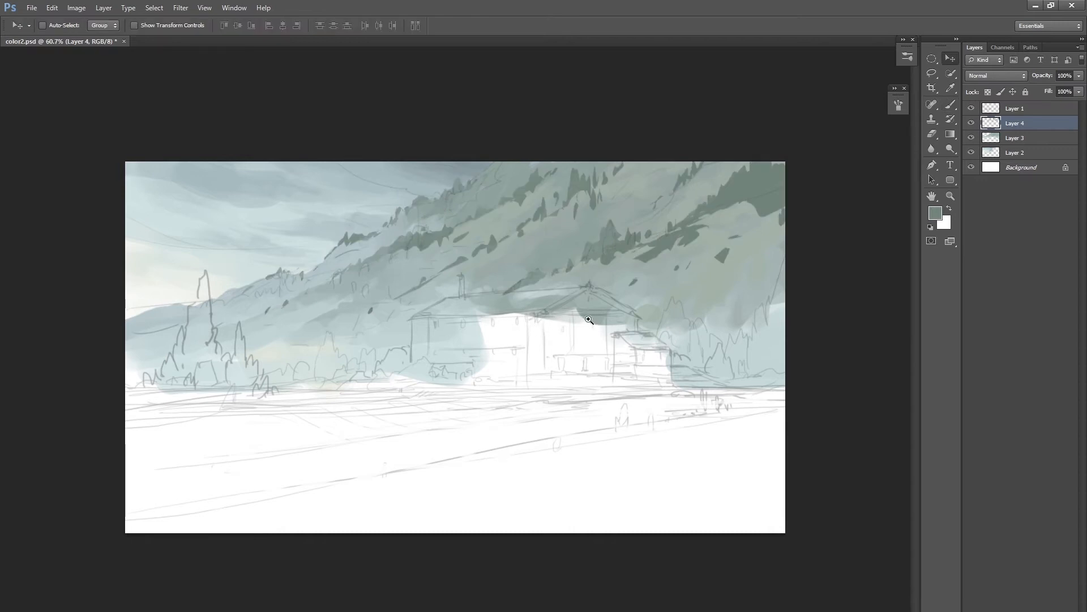
pyautogui.scroll(-3, 541, 433)
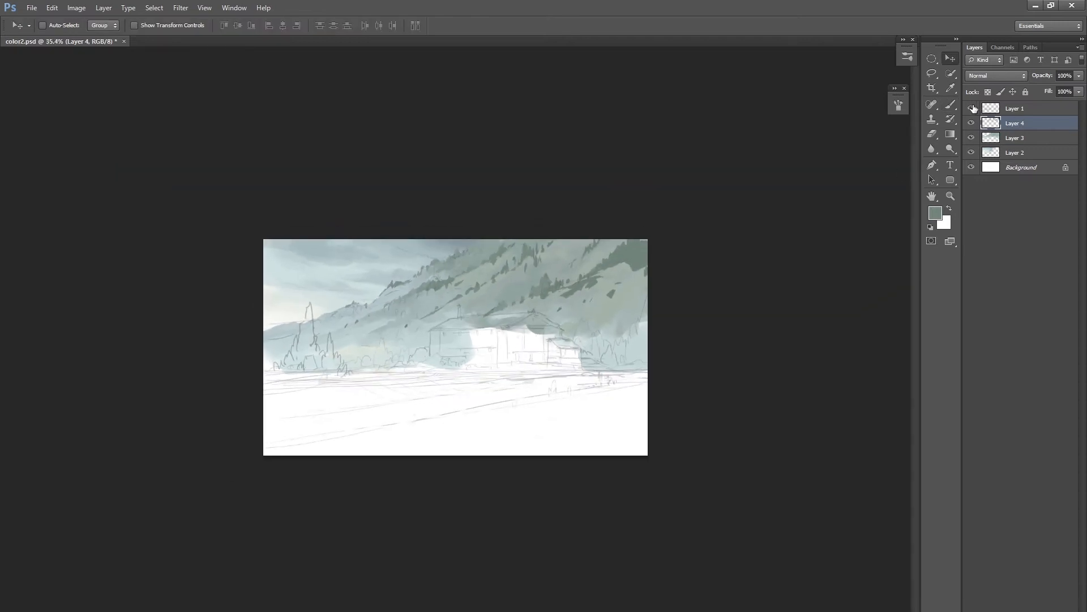
pyautogui.click(972, 108)
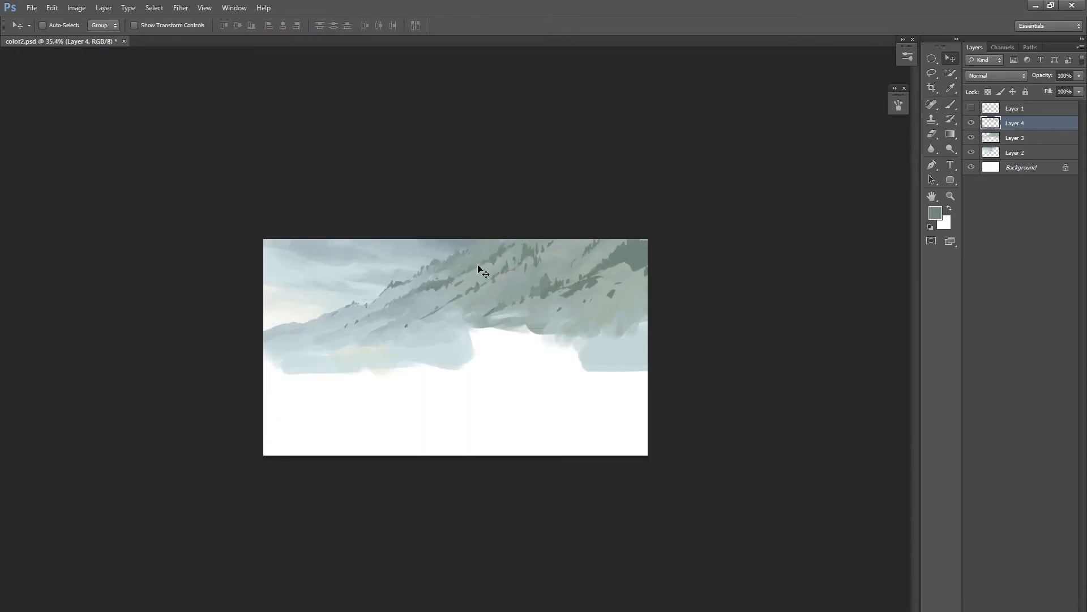
pyautogui.scroll(2, 481, 282)
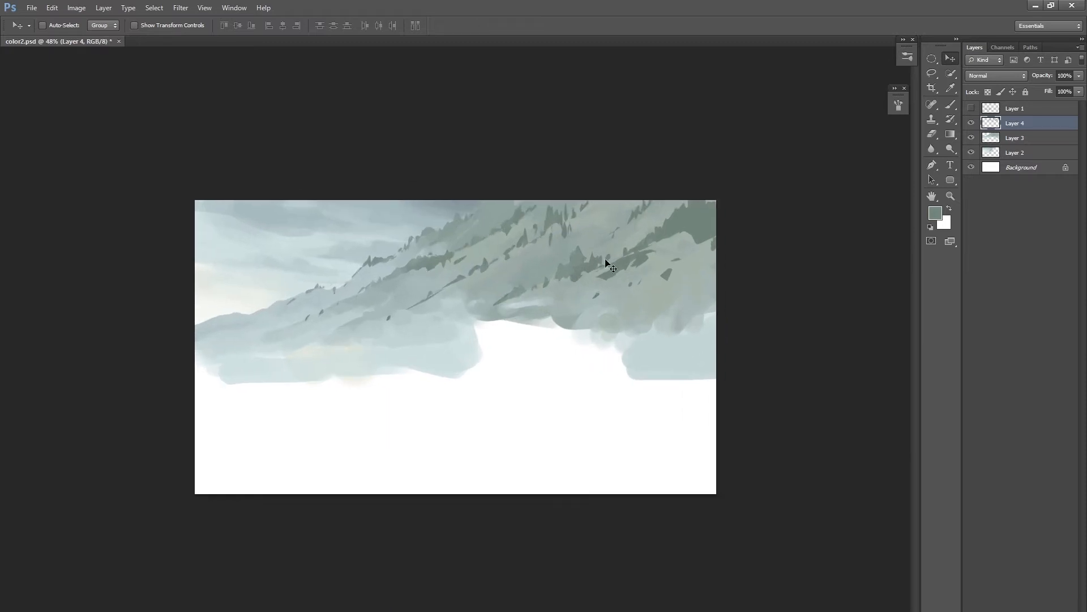
# Extend the dark tree clumps on the upper mountain slope of Layer 4 with a small brush, refining them with the Eraser.
pyautogui.press('b')
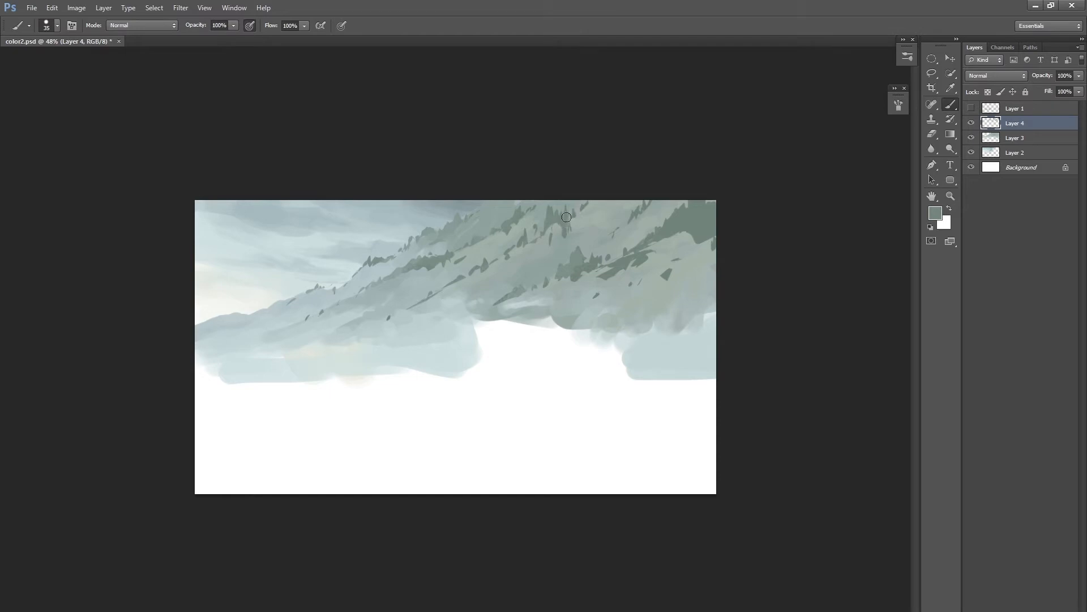
pyautogui.press('[')
pyautogui.press('e')
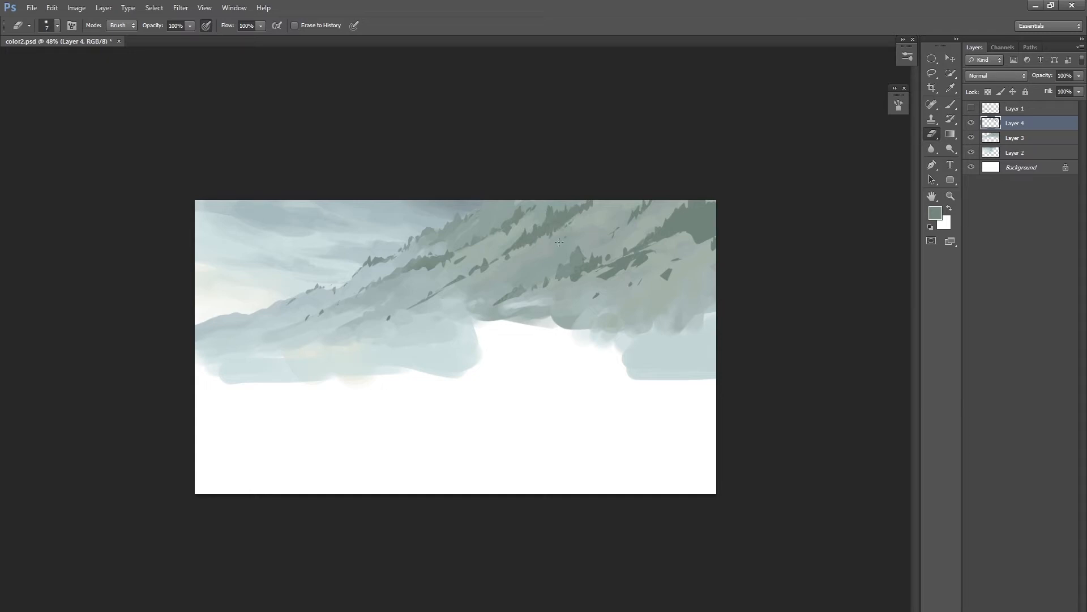
pyautogui.press('b')
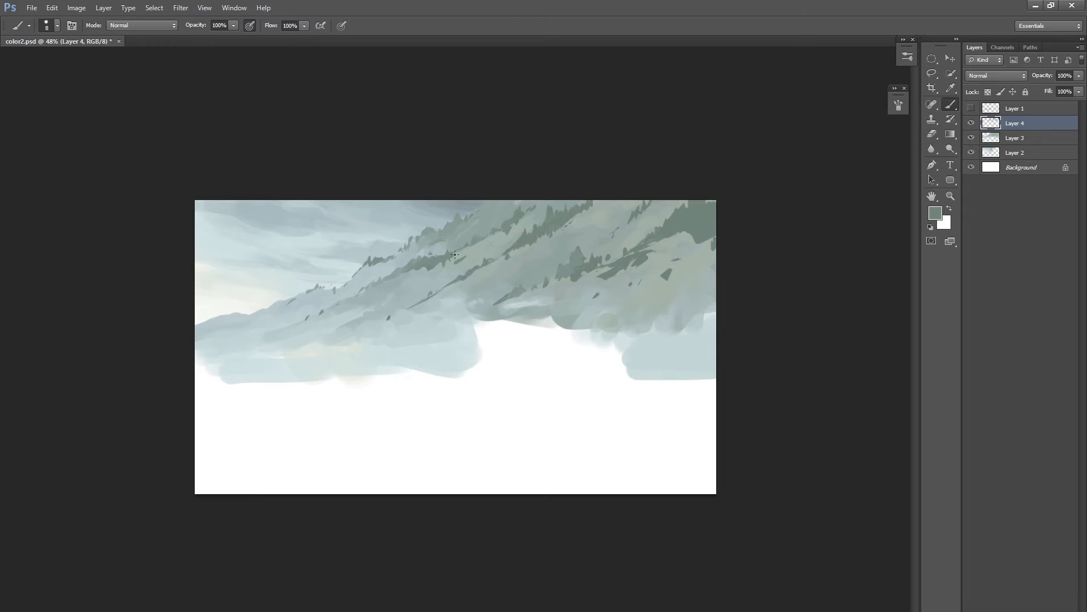
pyautogui.moveTo(553, 305); pyautogui.dragTo(539, 325)
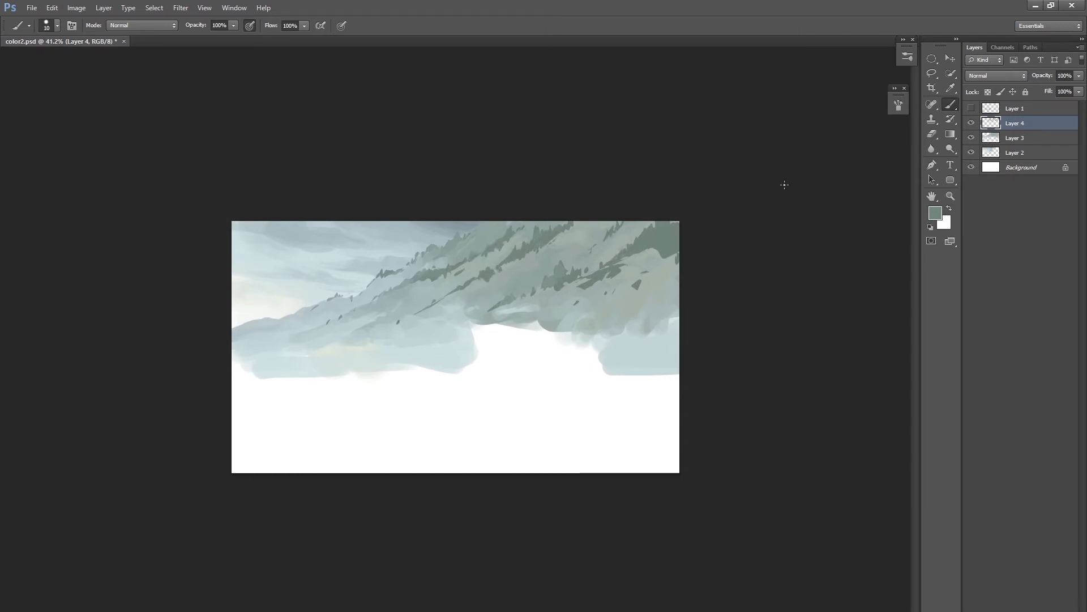
# Load Layer 4's tree shapes as a selection and add a new layer above Layer 4.
pyautogui.keyDown('ctrl'); pyautogui.click(985, 126); pyautogui.keyUp('ctrl')
pyautogui.moveTo(527, 227); pyautogui.dragTo(572, 223)
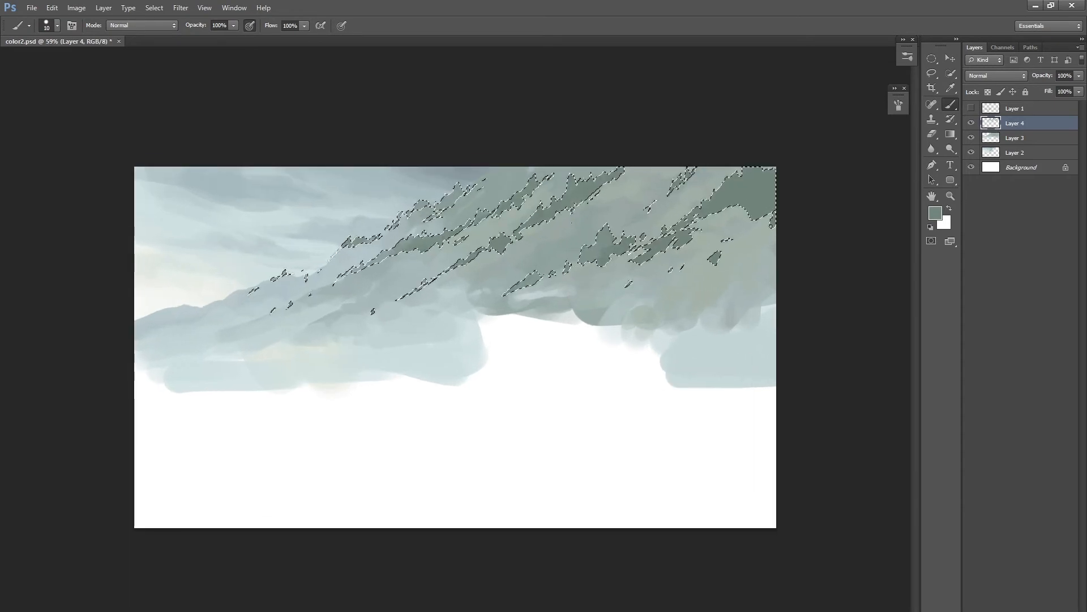
pyautogui.hotkey('ctrl', 'shift', 'alt', 'n')
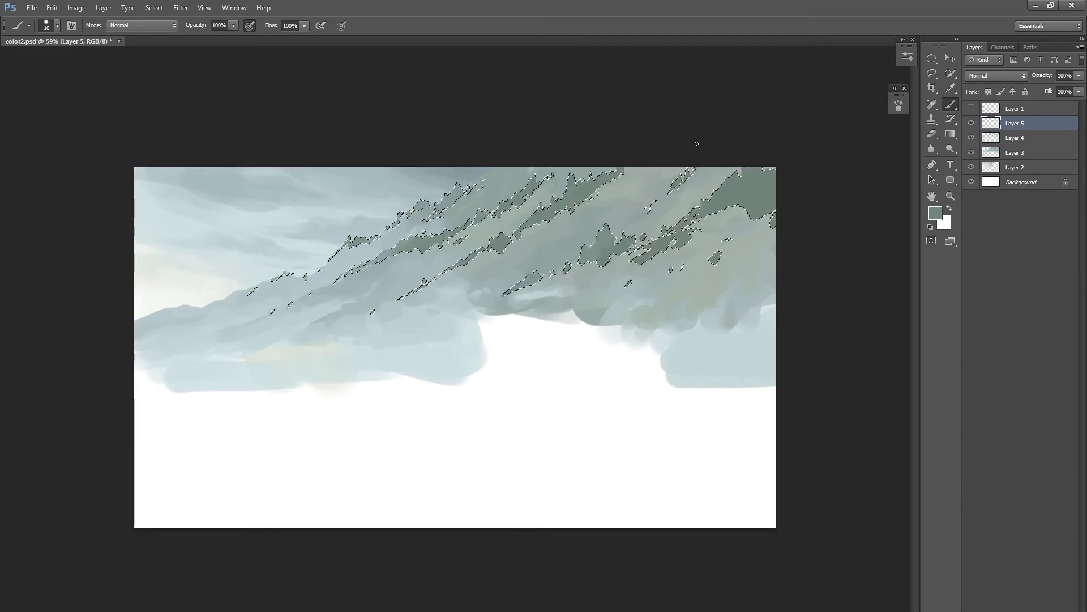
# Enlarge the brush to 35 px and set the foreground colour to the darker green 597667.
pyautogui.press(']')
pyautogui.press(']')
pyautogui.press(']')
pyautogui.press(']')
pyautogui.press(']')
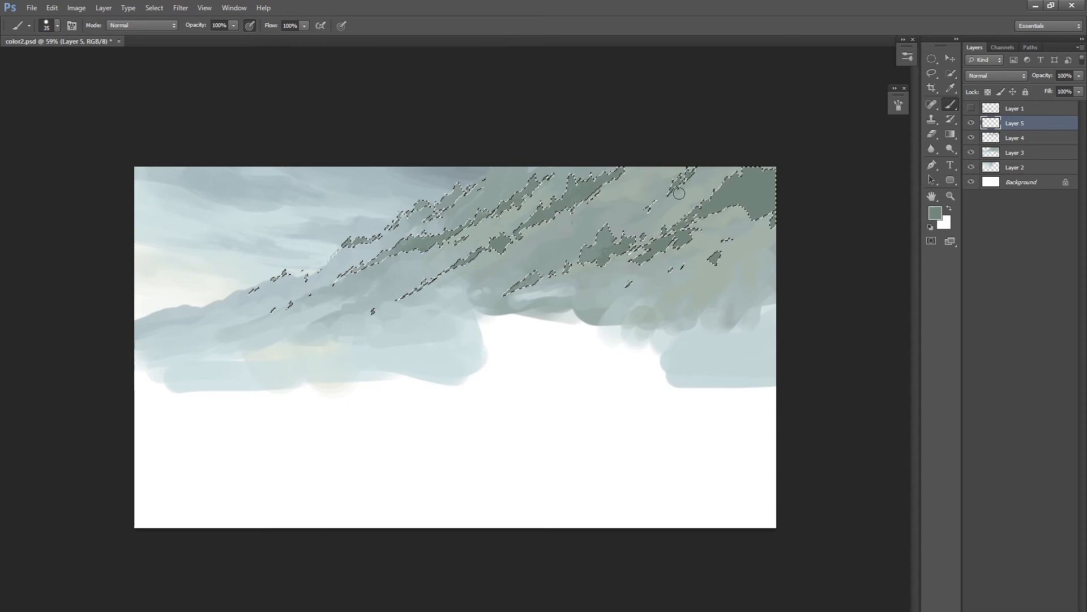
pyautogui.click(935, 212)
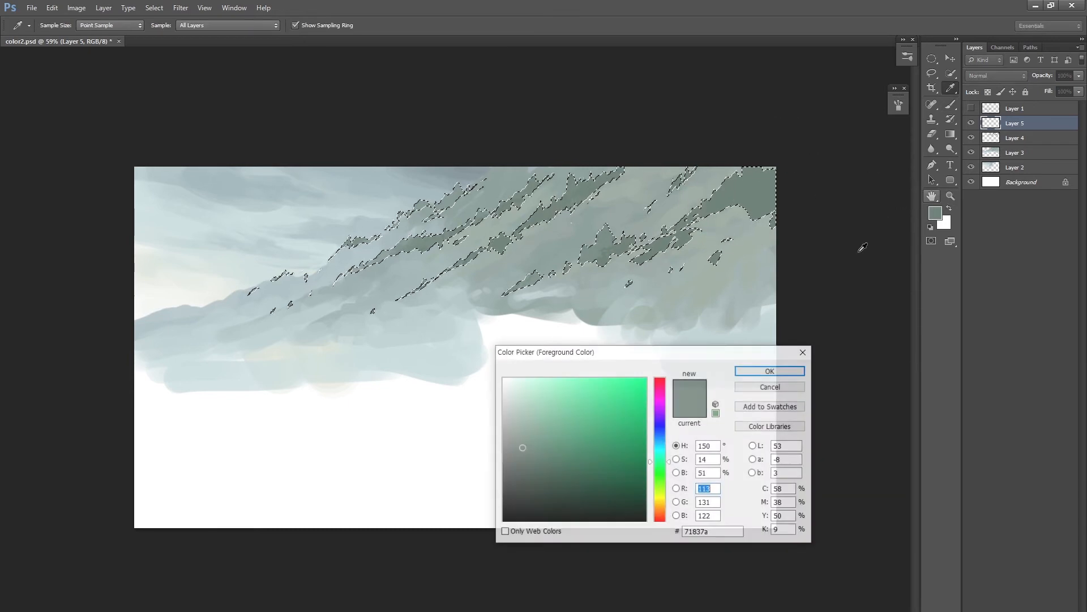
pyautogui.click(536, 454)
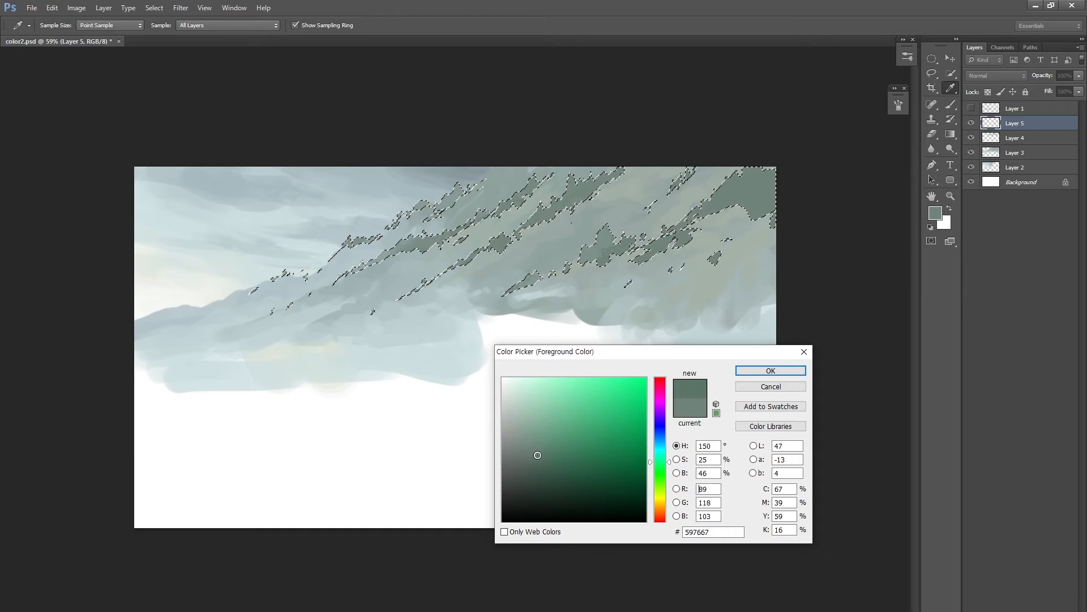
pyautogui.click(771, 370)
# Darken the forest patch in the canvas's upper right corner on Layer 5 with a 50 px brush, and clear the selection.
pyautogui.moveTo(729, 204); pyautogui.dragTo(714, 200)
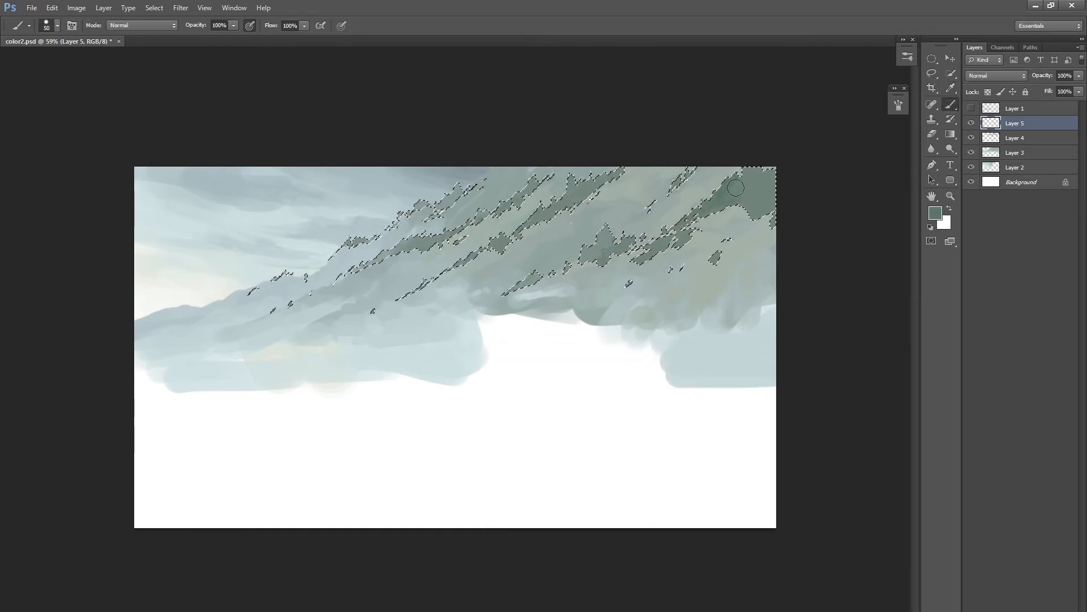
pyautogui.moveTo(769, 172); pyautogui.dragTo(767, 192)
pyautogui.hotkey('ctrl', 'd')
pyautogui.press('v')
pyautogui.moveTo(715, 321); pyautogui.dragTo(707, 331)
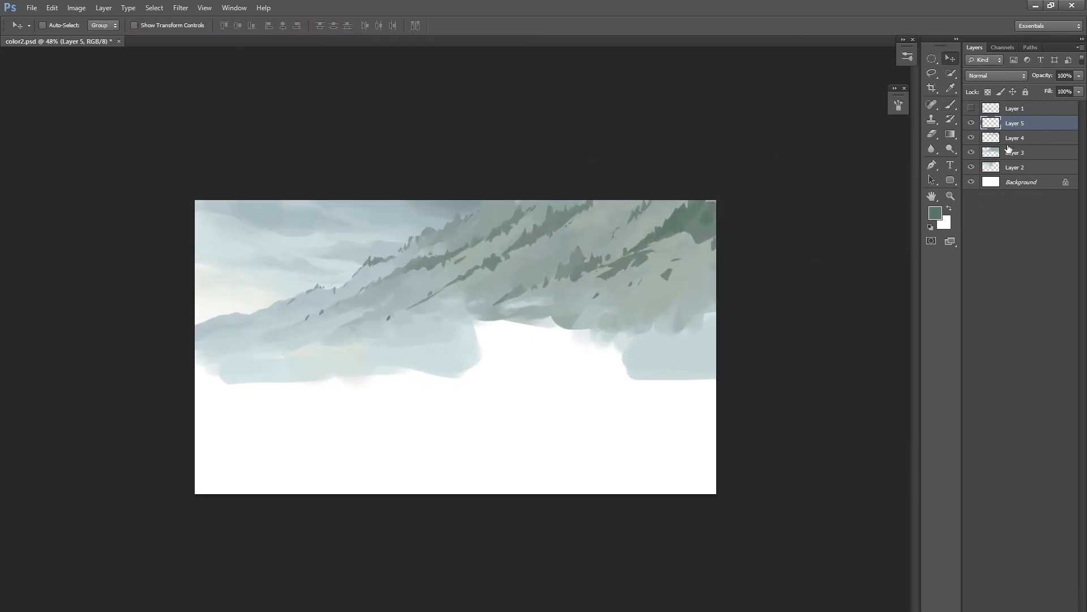
# Set the foreground colour to the slightly lighter green 627e70.
pyautogui.keyDown('ctrl'); pyautogui.click(996, 130); pyautogui.keyUp('ctrl')
pyautogui.click(935, 212)
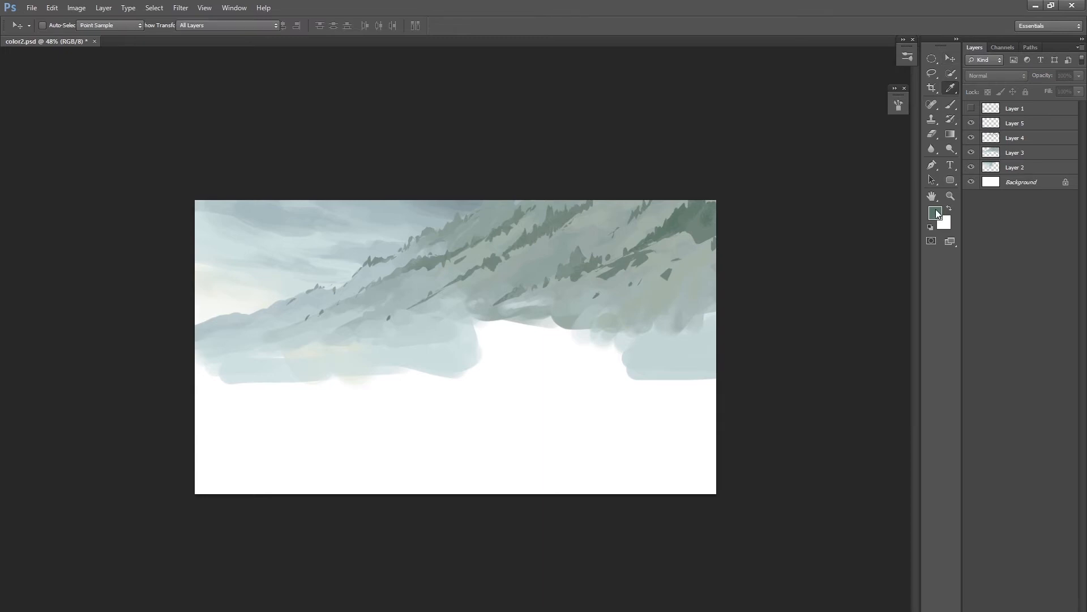
pyautogui.click(533, 450)
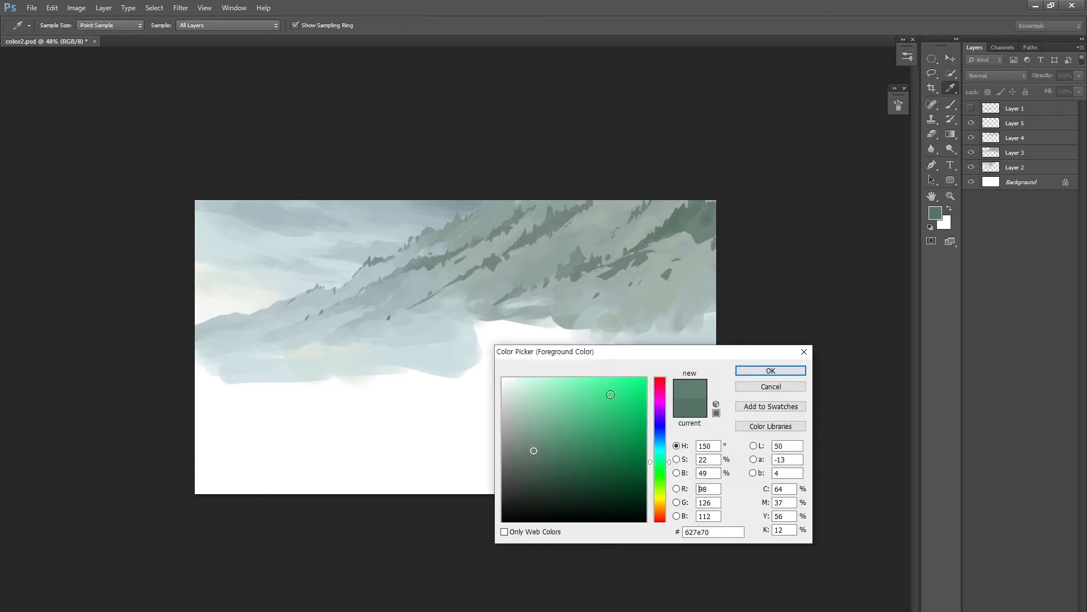
pyautogui.click(750, 370)
# Make Layer 5 active and load Layer 4's tree shapes as the selection.
pyautogui.press('v')
pyautogui.click(995, 125)
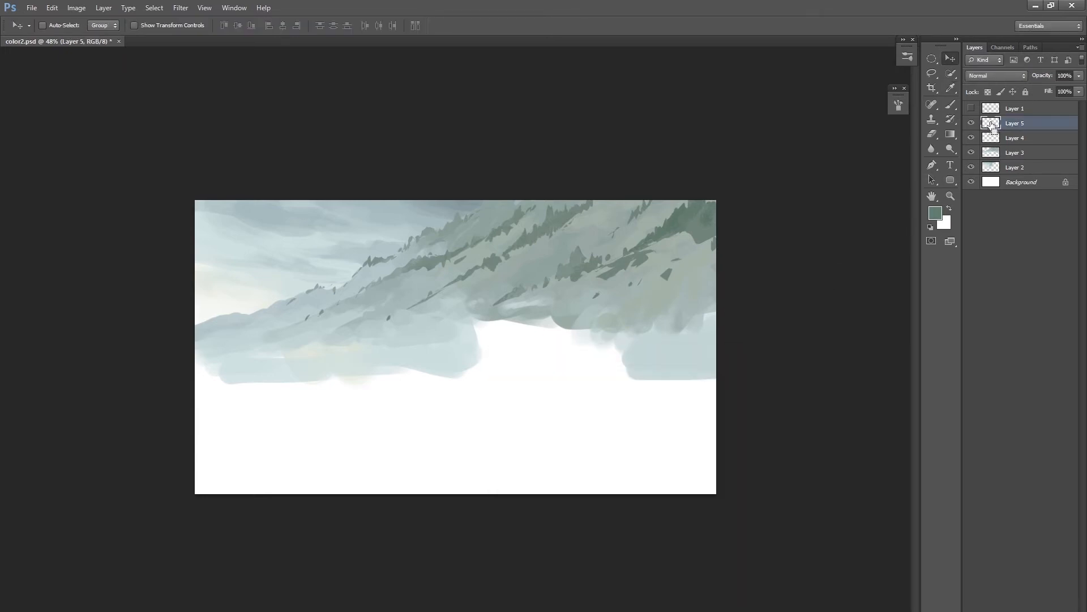
pyautogui.hotkey('ctrl', 'd')
pyautogui.keyDown('ctrl'); pyautogui.click(989, 138); pyautogui.keyUp('ctrl')
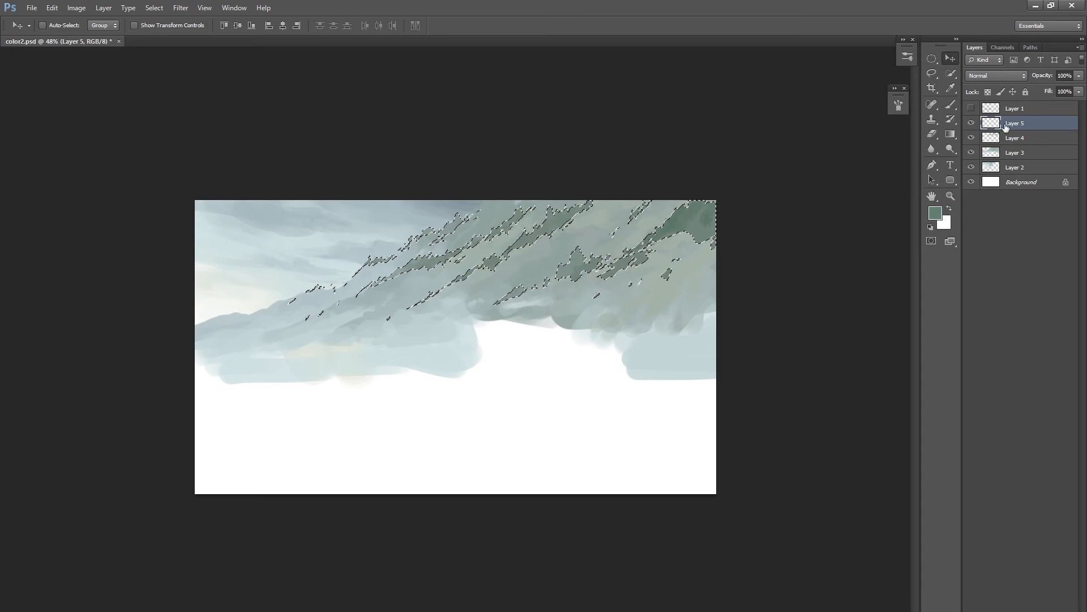
# Shade the selected tree shapes on Layer 5 with the green brush, shrinking it from 60 px to 30 px, and clear the selection.
pyautogui.press('b')
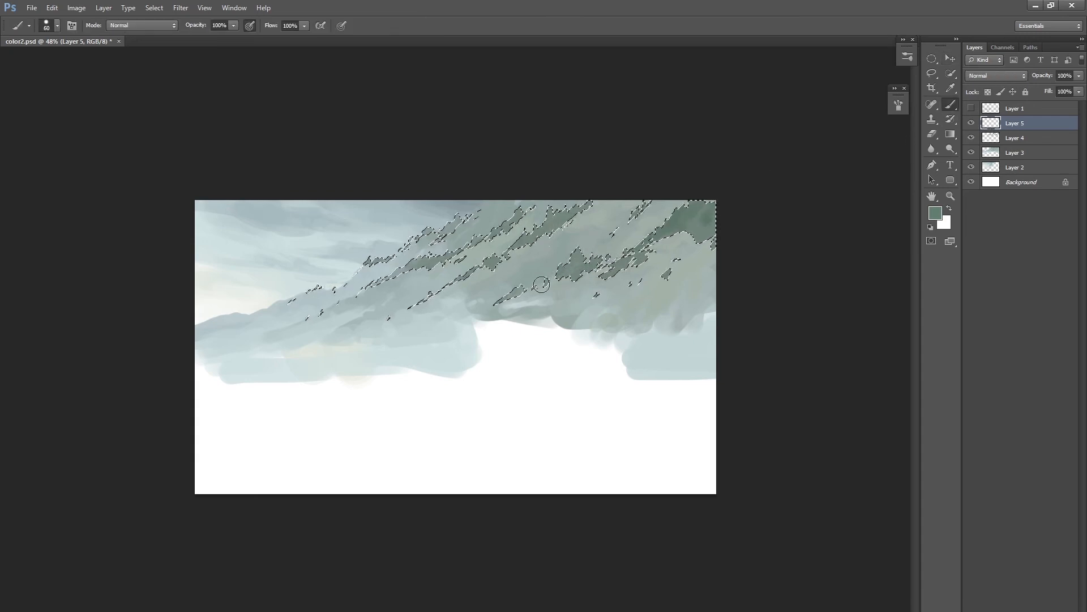
pyautogui.press(']')
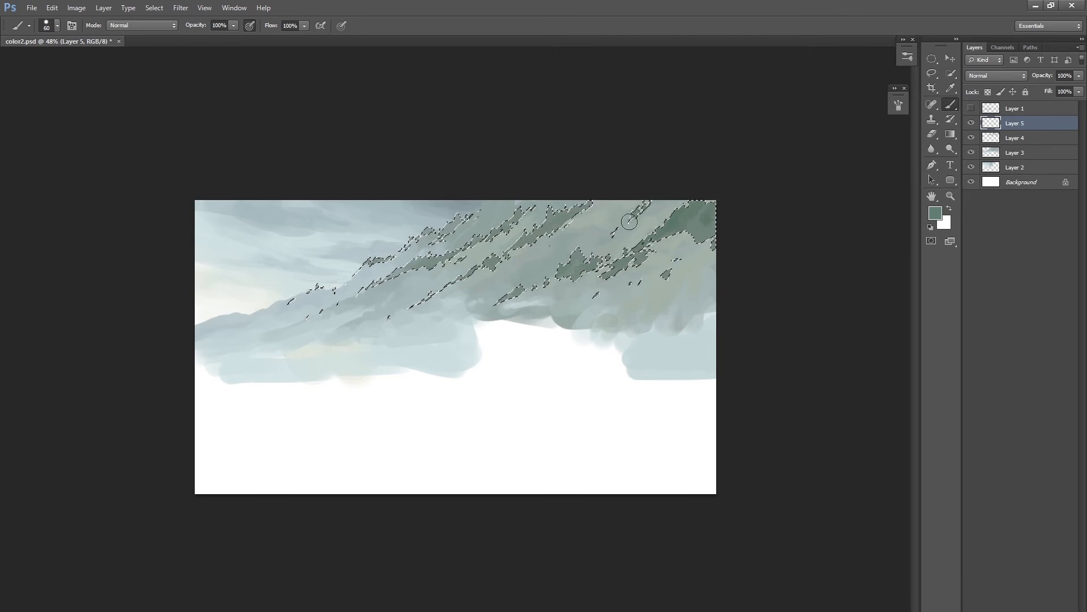
pyautogui.press('[')
pyautogui.press('[')
pyautogui.press('[')
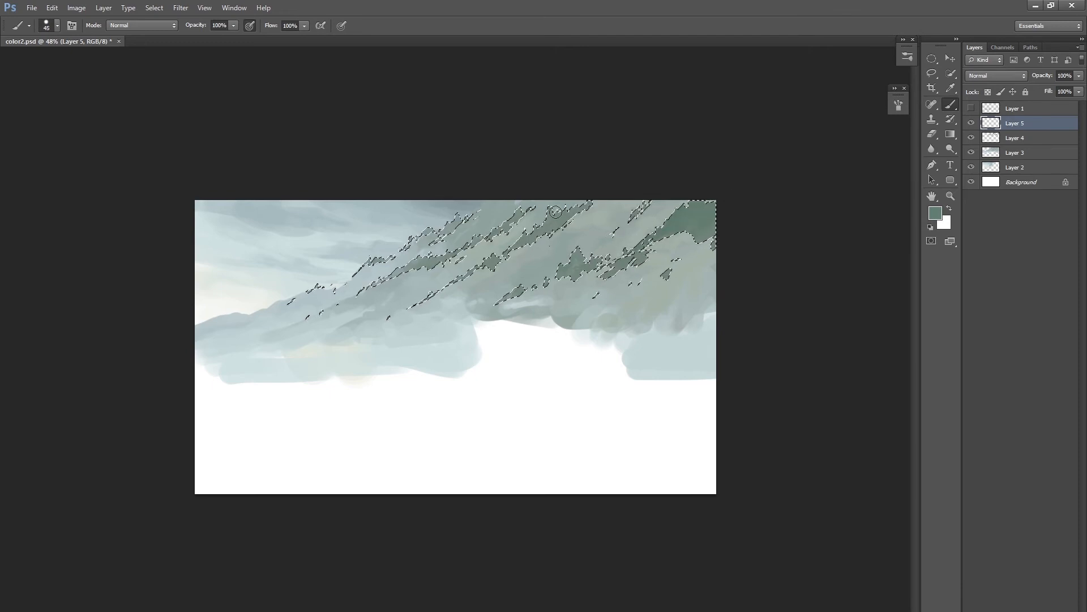
pyautogui.press('[')
pyautogui.hotkey('ctrl', 'd')
pyautogui.moveTo(635, 250)
pyautogui.mouseDown()
pyautogui.moveTo(576, 294)
pyautogui.moveTo(602, 264)
pyautogui.mouseUp()
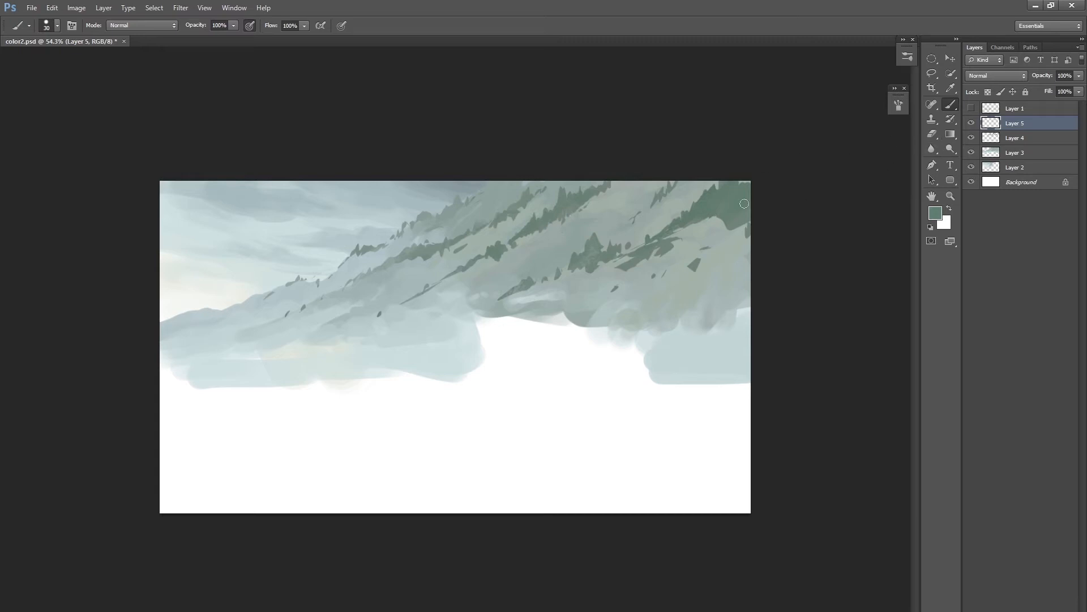
# Compare the painting with Layer 5 hidden and shown, and merge it down into Layer 4.
pyautogui.click(972, 124)
pyautogui.click(972, 124)
pyautogui.hotkey('ctrl', 'e')
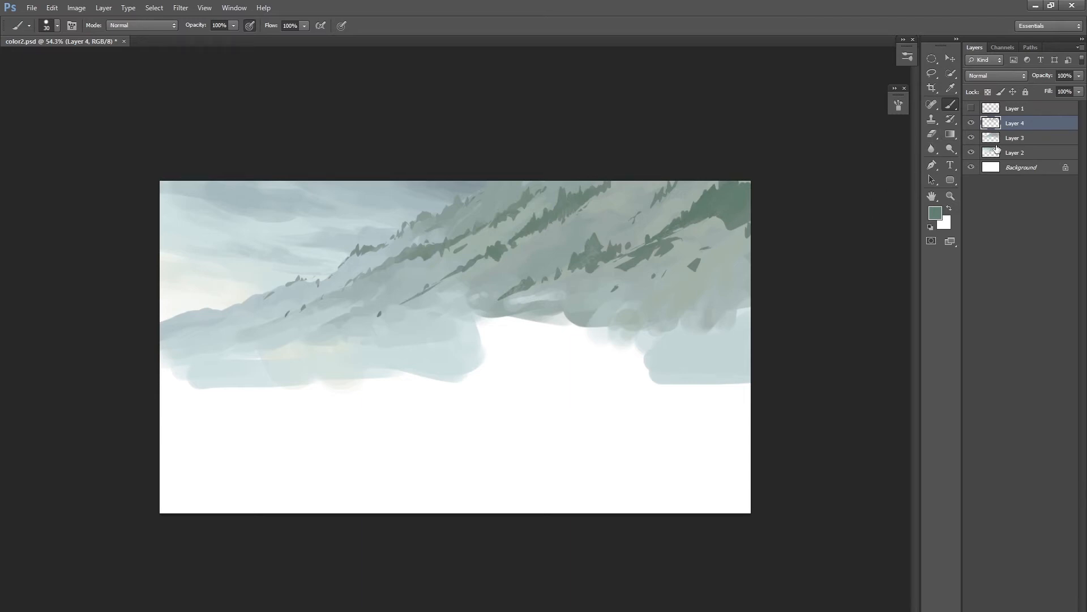
# Load Layer 4's tree shapes as the selection, glaze them with a sampled lighter green at 35 px and 30% opacity, and deselect.
pyautogui.keyDown('ctrl'); pyautogui.click(991, 123); pyautogui.keyUp('ctrl')
pyautogui.keyDown('alt'); pyautogui.click(702, 233); pyautogui.keyUp('alt')
pyautogui.press(']')
pyautogui.moveTo(593, 247)
pyautogui.mouseDown()
pyautogui.moveTo(554, 278)
pyautogui.moveTo(652, 246)
pyautogui.moveTo(722, 204)
pyautogui.moveTo(734, 218)
pyautogui.mouseUp()
pyautogui.press('3')
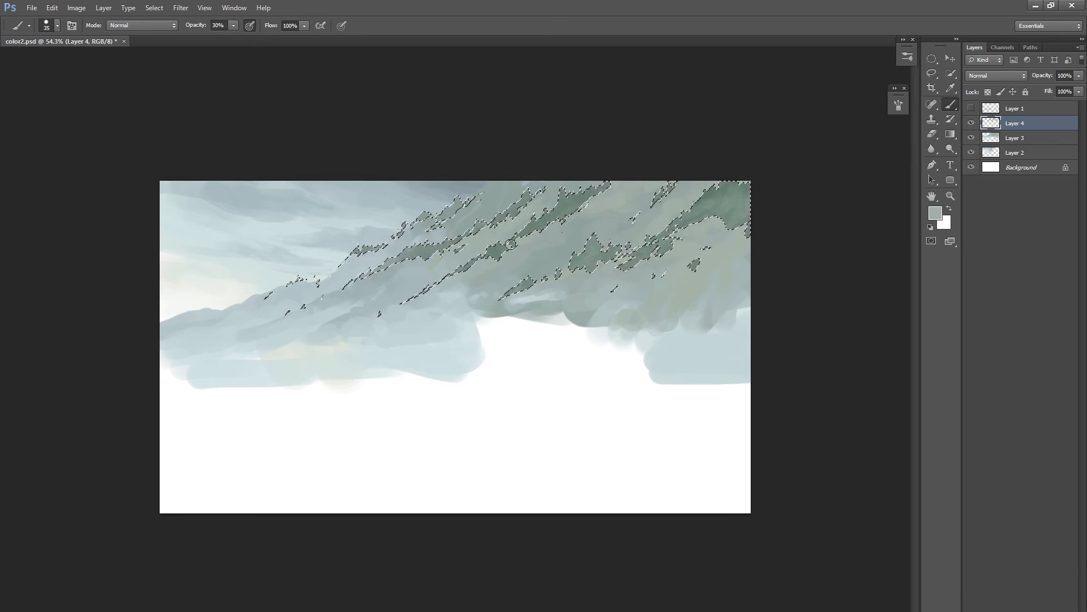
pyautogui.hotkey('ctrl', 'd')
# Erase thin gaps into the tree clumps on Layer 4's middle slope with an eraser of about 7 px.
pyautogui.moveTo(678, 282)
pyautogui.mouseDown()
pyautogui.moveTo(611, 328)
pyautogui.moveTo(651, 316)
pyautogui.moveTo(680, 278)
pyautogui.mouseUp()
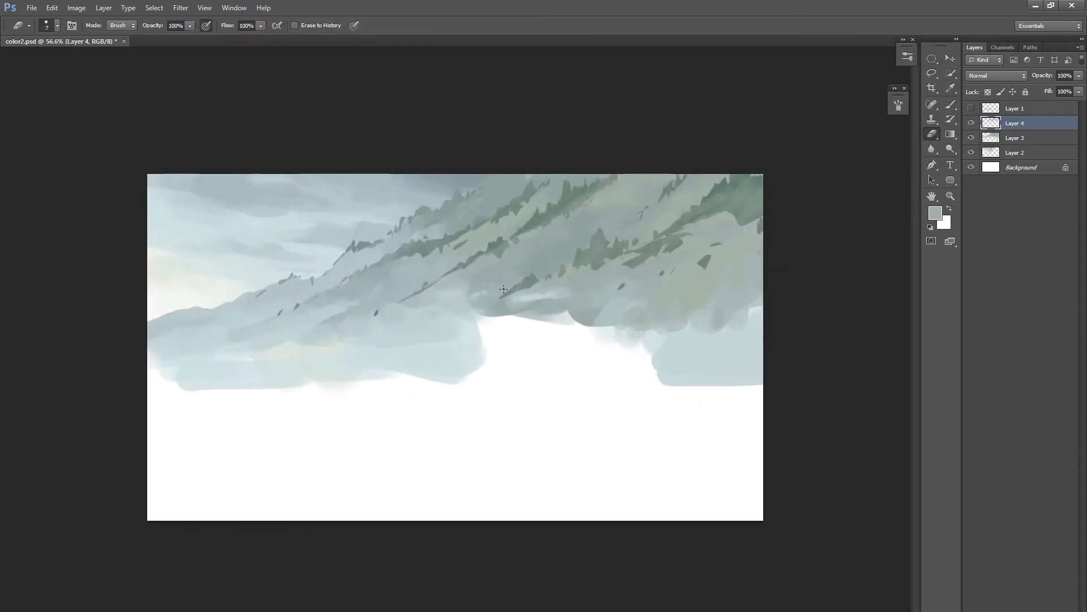
pyautogui.press(']')
pyautogui.moveTo(650, 264); pyautogui.dragTo(691, 232)
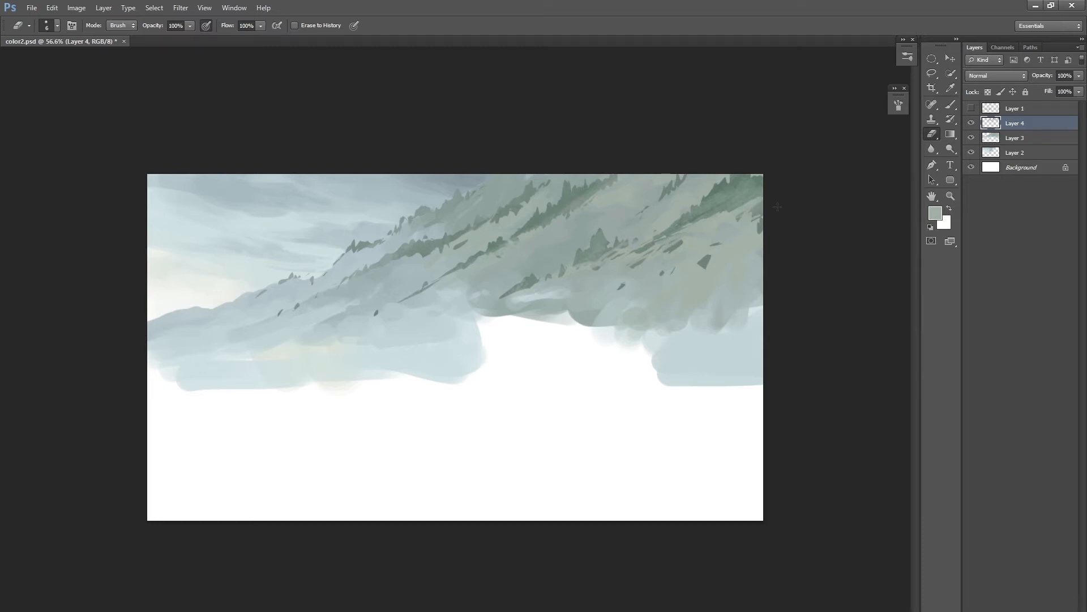
# Trim the underside of the forest patch in the canvas's upper right corner on Layer 4, enlarging the eraser for the broader areas.
pyautogui.moveTo(739, 207); pyautogui.dragTo(750, 202)
pyautogui.press(']')
pyautogui.press(']')
pyautogui.press(']')
pyautogui.press(']')
pyautogui.press(']')
pyautogui.press(']')
pyautogui.press(']')
pyautogui.press(']')
pyautogui.moveTo(687, 244)
pyautogui.mouseDown()
pyautogui.moveTo(646, 263)
pyautogui.moveTo(716, 243)
pyautogui.moveTo(704, 261)
pyautogui.mouseUp()
pyautogui.moveTo(759, 213)
pyautogui.mouseDown()
pyautogui.moveTo(761, 229)
pyautogui.moveTo(602, 326)
pyautogui.moveTo(636, 261)
pyautogui.mouseUp()
# Paint small trees in sampled greens below the long tree band on the slope's left half with a 10 to 15 px brush.
pyautogui.press('b')
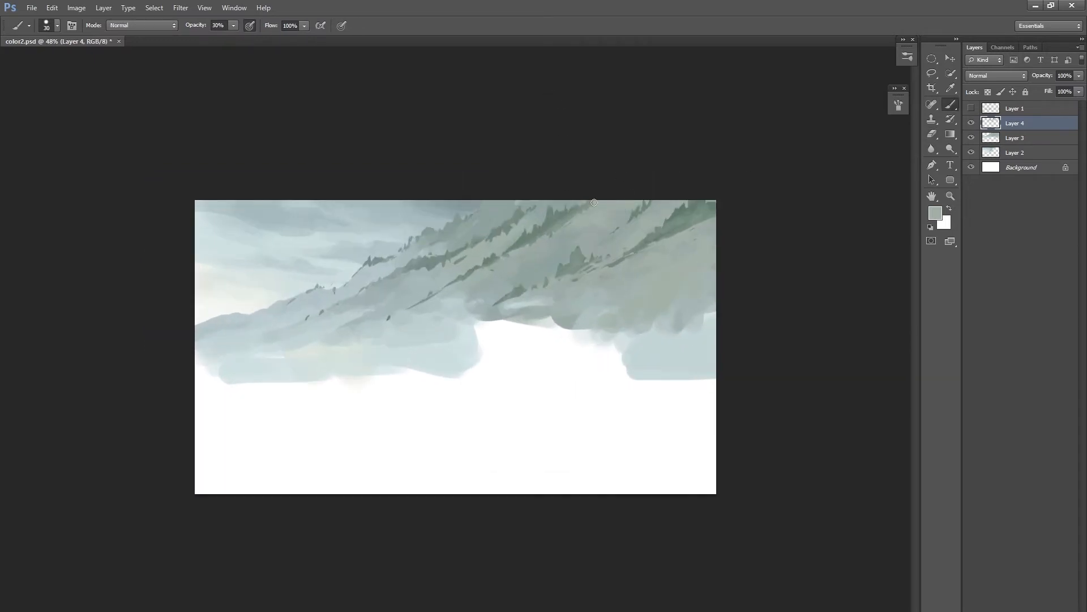
pyautogui.keyDown('alt'); pyautogui.click(567, 214); pyautogui.keyUp('alt')
pyautogui.moveTo(581, 235); pyautogui.dragTo(584, 247)
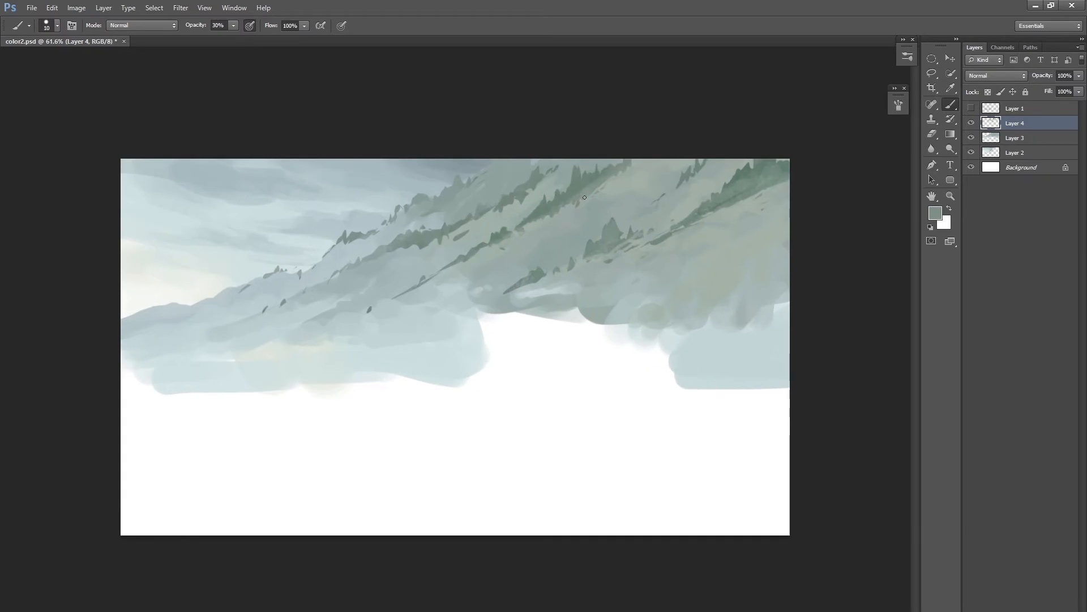
pyautogui.keyDown('alt'); pyautogui.click(423, 241); pyautogui.keyUp('alt')
pyautogui.press('[')
pyautogui.press('[')
pyautogui.press('[')
pyautogui.moveTo(417, 247); pyautogui.dragTo(418, 250)
# Thicken the tree bands on the upper middle slope in sampled green at full opacity, reducing the brush to 9 px.
pyautogui.keyDown('alt'); pyautogui.click(371, 260); pyautogui.keyUp('alt')
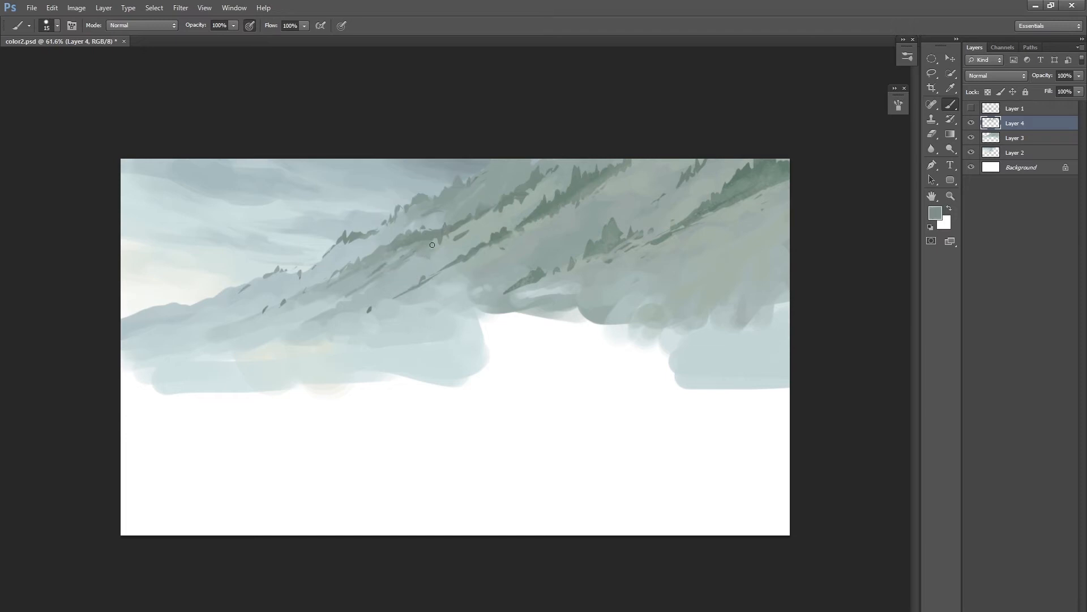
pyautogui.keyDown('alt'); pyautogui.click(468, 222); pyautogui.keyUp('alt')
pyautogui.moveTo(458, 221); pyautogui.dragTo(445, 232)
pyautogui.press('[')
pyautogui.press('[')
pyautogui.moveTo(505, 239)
pyautogui.mouseDown()
pyautogui.moveTo(452, 278)
pyautogui.moveTo(501, 253)
pyautogui.mouseUp()
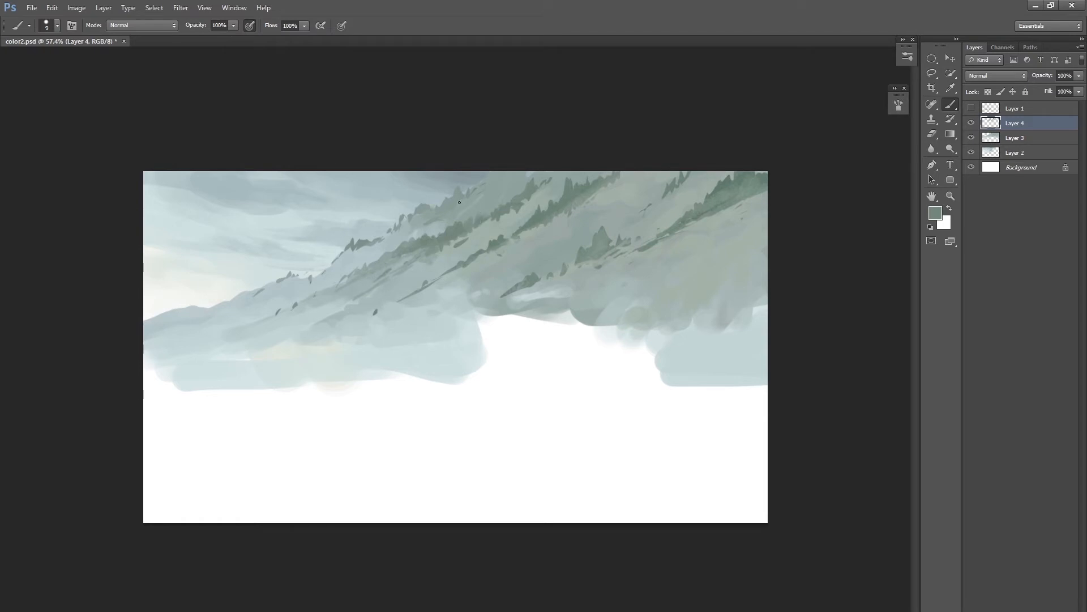
# Sample a green from the middle tree band and add trees up to the canvas's upper edge with a 10 px brush.
pyautogui.keyDown('alt'); pyautogui.click(461, 226); pyautogui.keyUp('alt')
pyautogui.press(']')
pyautogui.press(']')
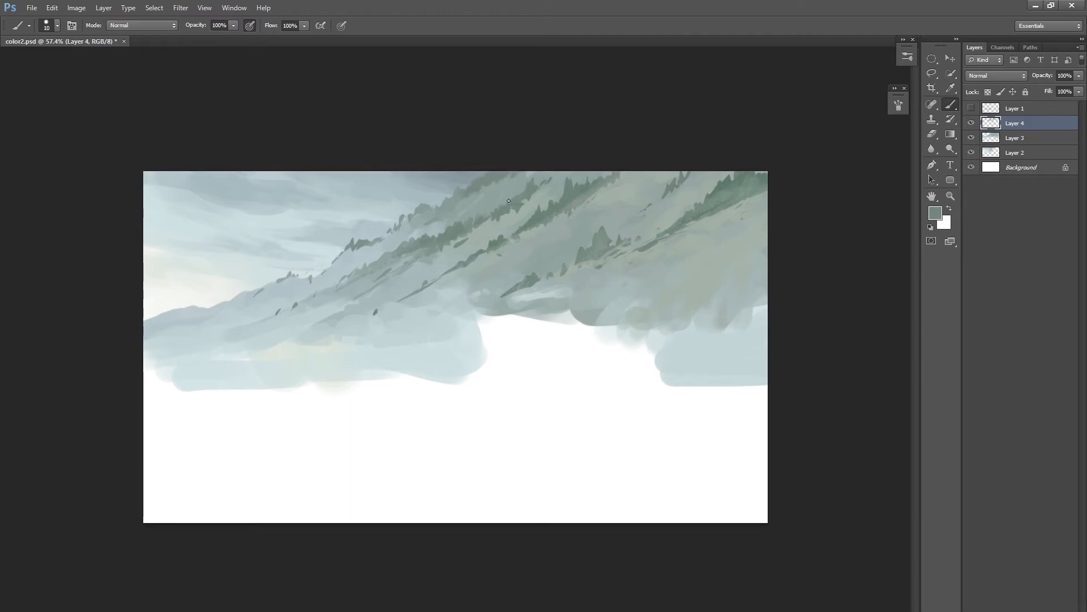
pyautogui.press(']')
pyautogui.moveTo(552, 181); pyautogui.dragTo(556, 175)
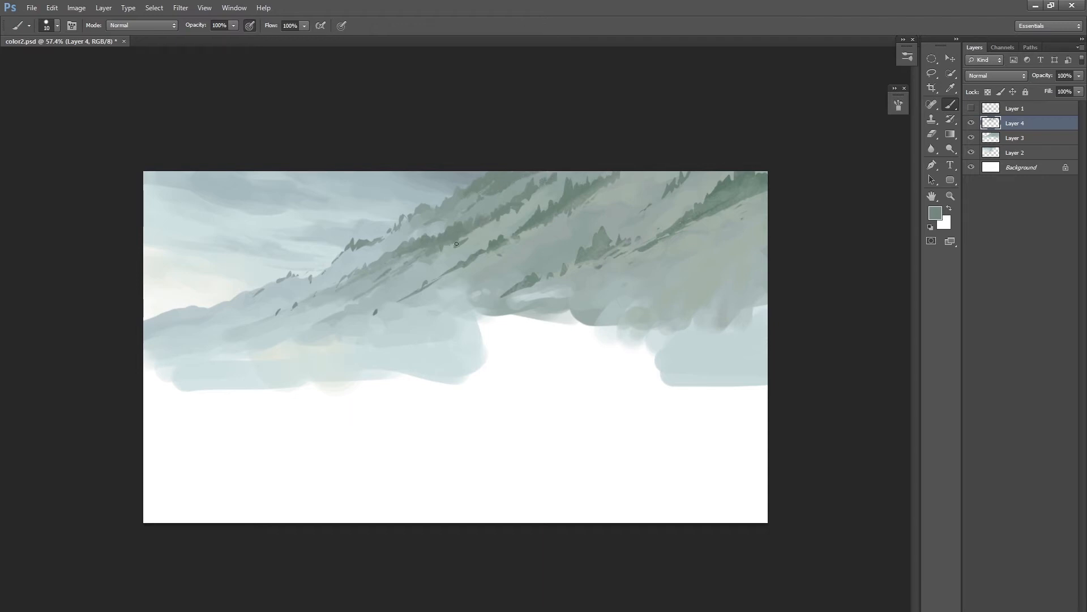
pyautogui.moveTo(507, 298)
pyautogui.mouseDown()
pyautogui.moveTo(449, 342)
pyautogui.moveTo(541, 231)
pyautogui.mouseUp()
pyautogui.scroll(1, 541, 244)
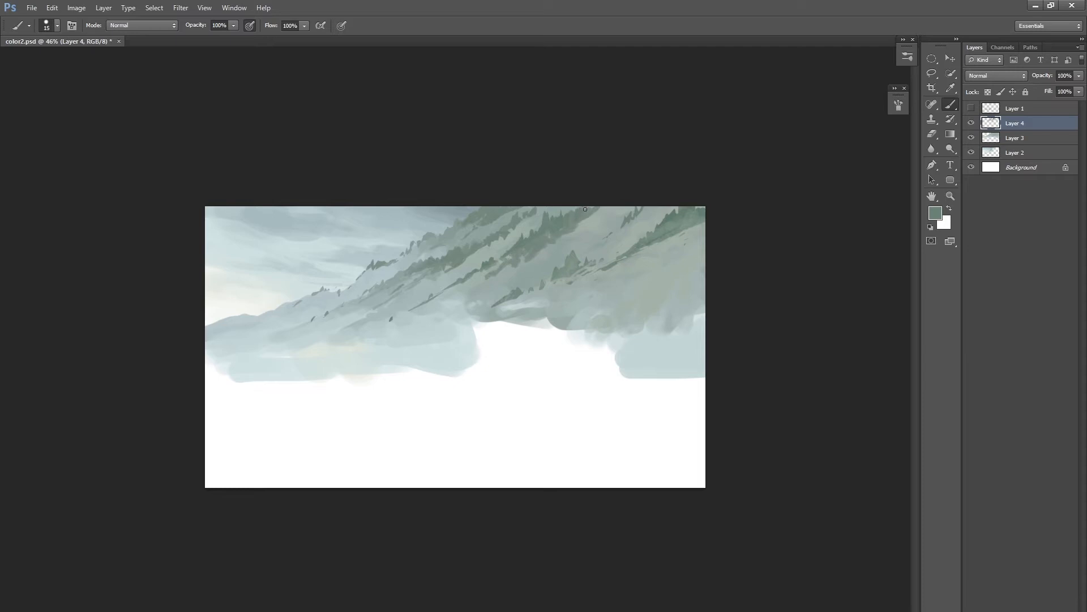
# Fill the gaps between the central tree bands on Layer 4 with sampled greens, using brush sizes from 10 to 25 px.
pyautogui.press('[')
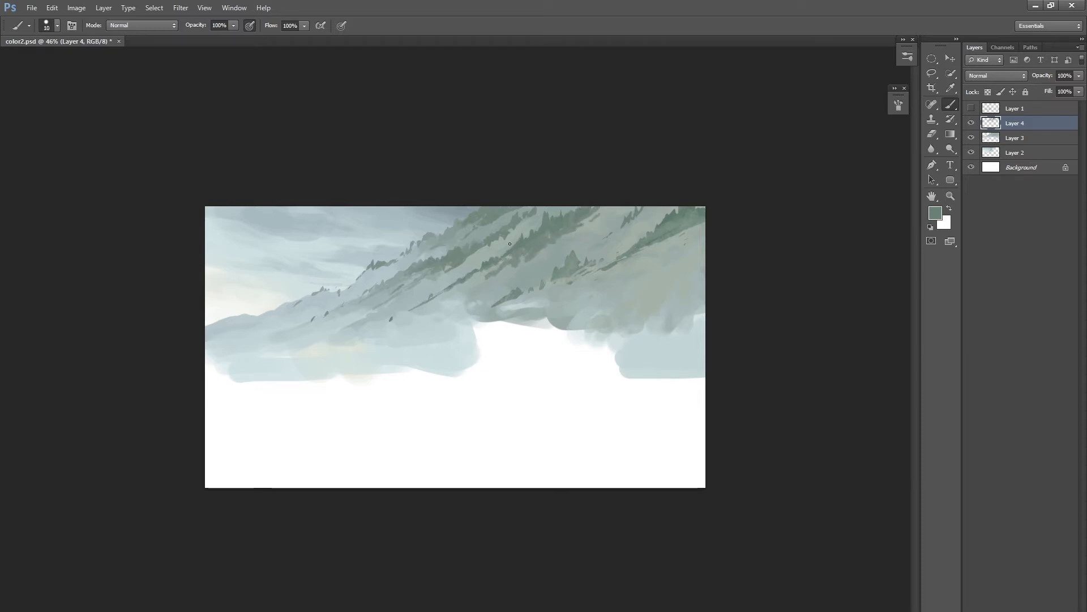
pyautogui.press(']')
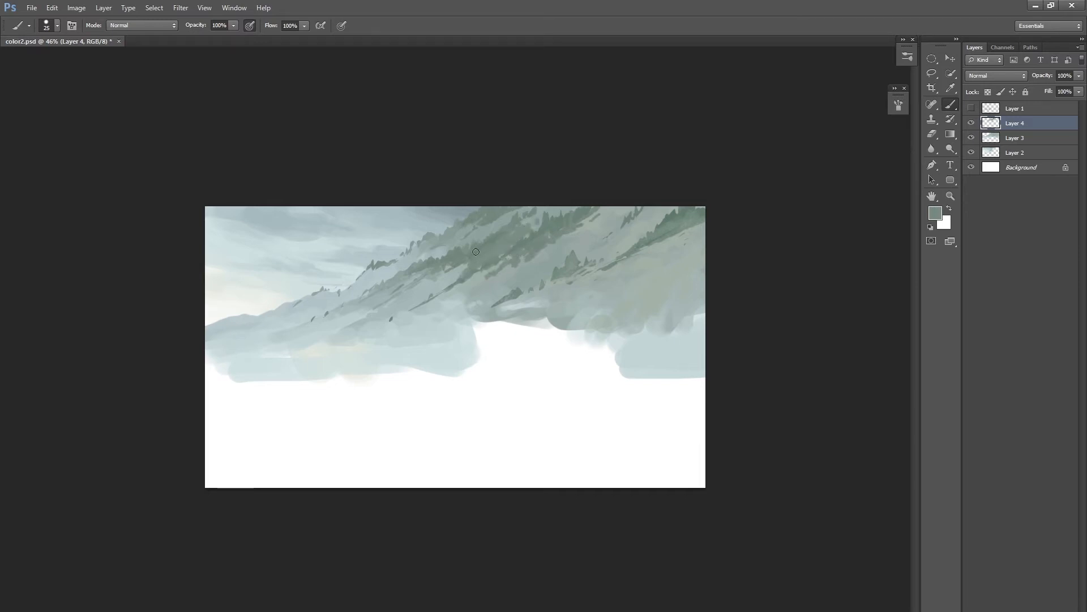
pyautogui.press('[')
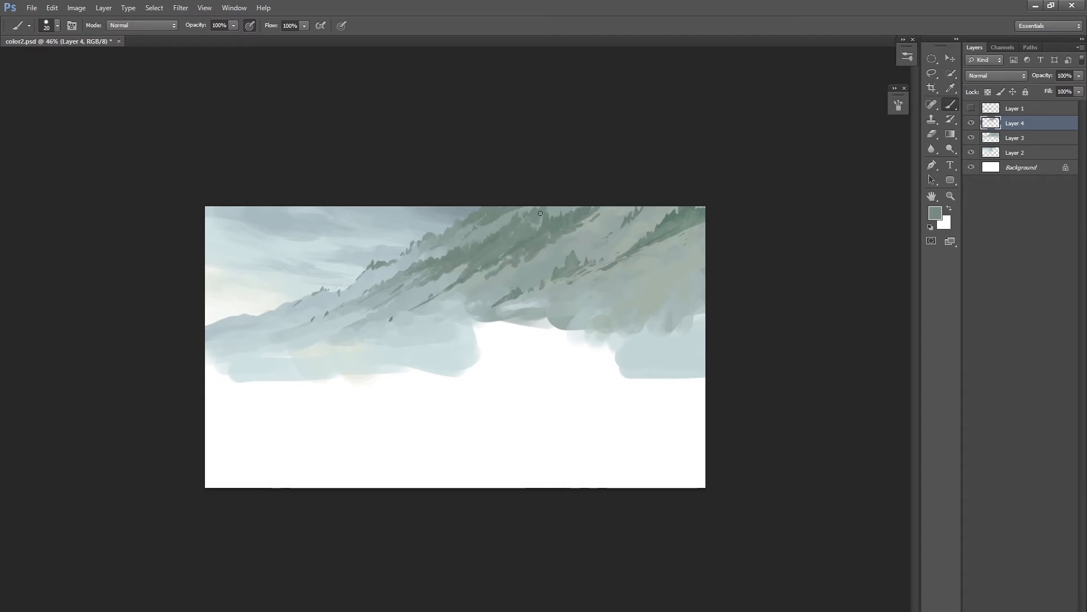
pyautogui.keyDown('alt'); pyautogui.click(520, 240); pyautogui.keyUp('alt')
pyautogui.moveTo(565, 339)
pyautogui.mouseDown()
pyautogui.moveTo(537, 340)
pyautogui.moveTo(588, 340)
pyautogui.mouseUp()
pyautogui.press('[')
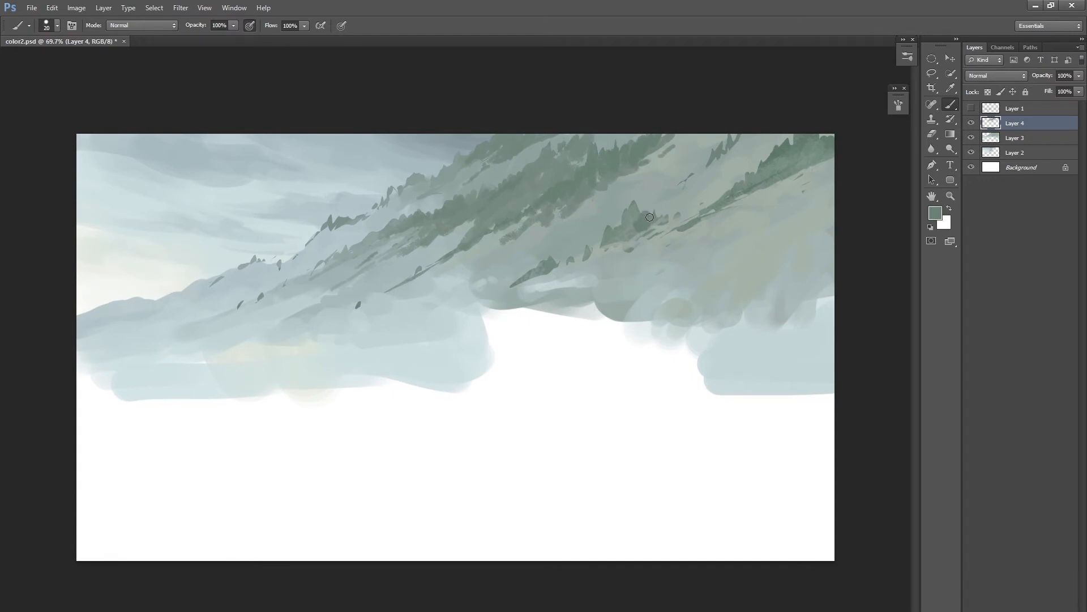
# Paint a lighter grey-green tree clump between the lower right trees and the canvas's upper edge with a 20 px brush.
pyautogui.press(']')
pyautogui.keyDown('alt'); pyautogui.click(696, 193); pyautogui.keyUp('alt')
pyautogui.keyDown('alt'); pyautogui.click(635, 215); pyautogui.keyUp('alt')
pyautogui.moveTo(666, 210)
pyautogui.mouseDown()
pyautogui.moveTo(636, 211)
pyautogui.moveTo(691, 202)
pyautogui.moveTo(729, 160)
pyautogui.mouseUp()
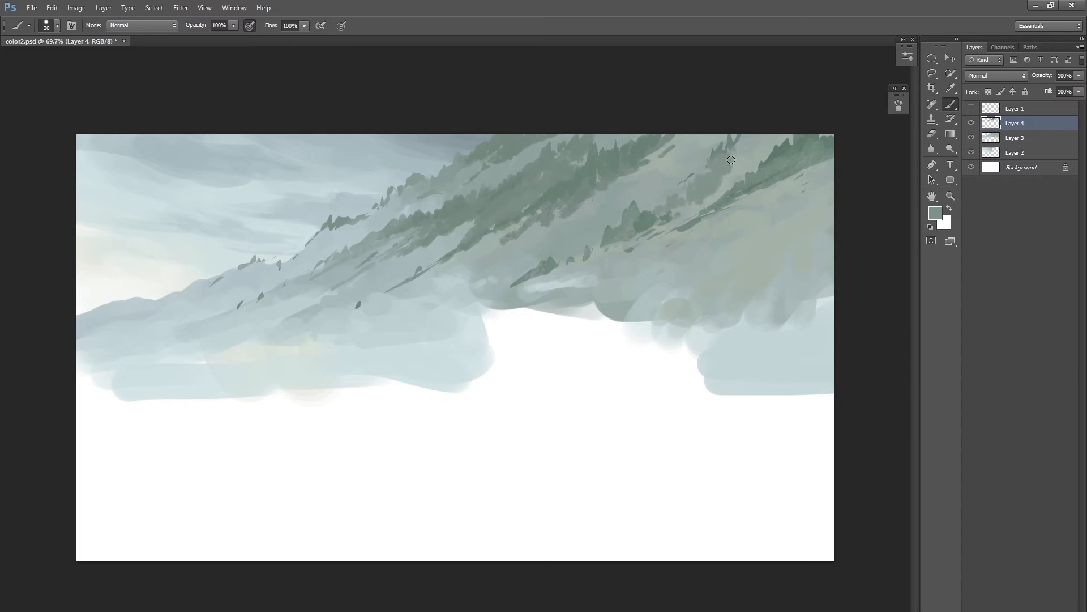
# Broaden the grey-green trees beside the upper right forest patch, increasing the brush to 30 px for the lower clump.
pyautogui.click(898, 105)
pyautogui.click(690, 173)
pyautogui.click(867, 97)
pyautogui.press('[')
pyautogui.moveTo(750, 150); pyautogui.dragTo(736, 146)
pyautogui.press(']')
pyautogui.press(']')
pyautogui.press(']')
pyautogui.moveTo(657, 205); pyautogui.dragTo(654, 201)
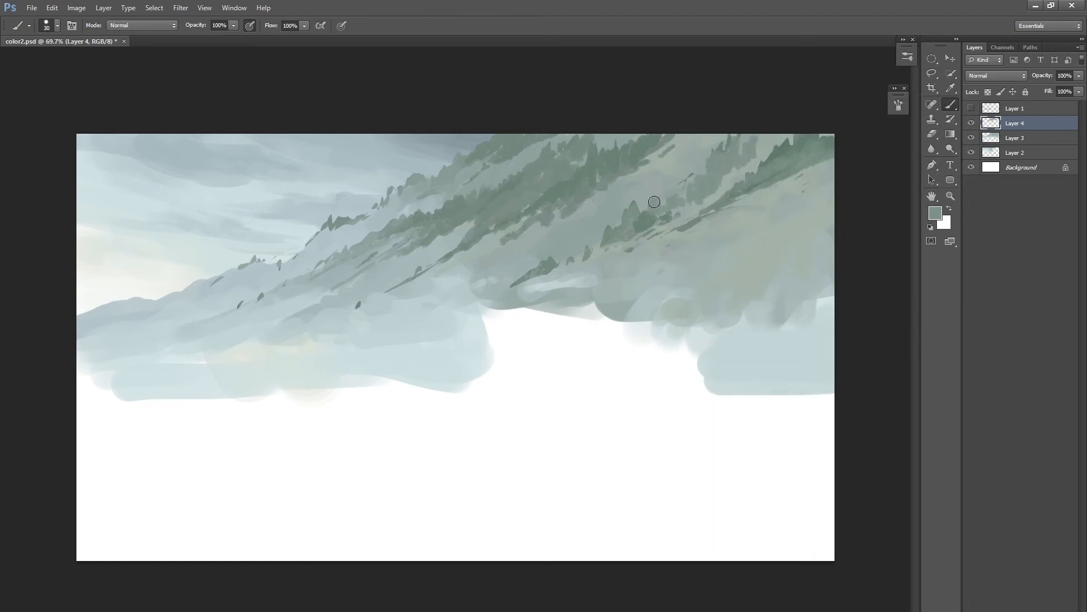
# Fill out the right-hand clumps with a 20 px brush and add fine tree marks on the lower slope at 8 px.
pyautogui.press('[')
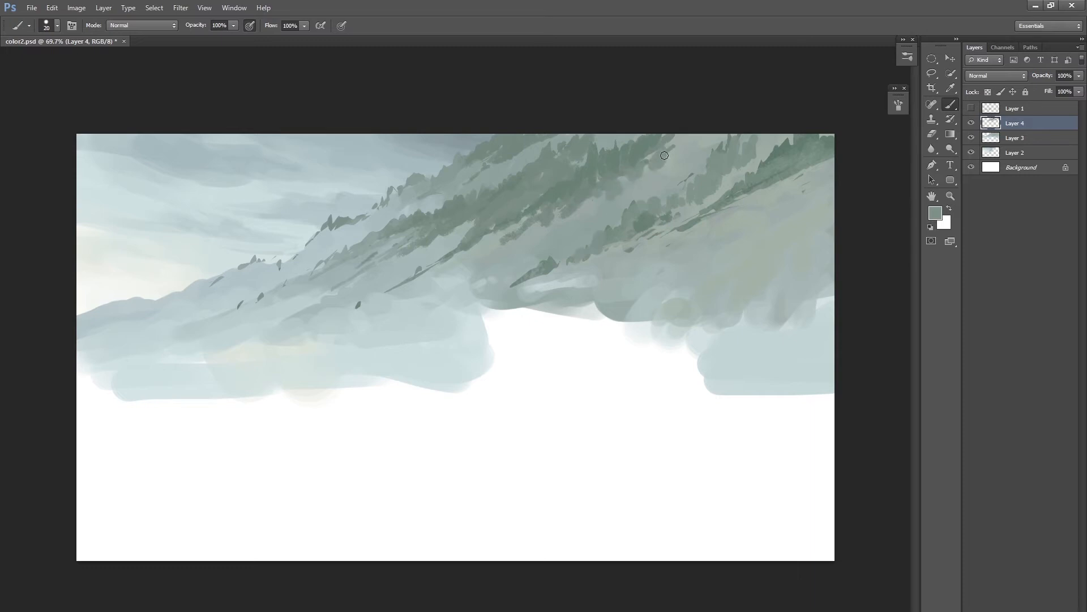
pyautogui.press('[')
pyautogui.press('[')
pyautogui.press('[')
pyautogui.press('[')
pyautogui.moveTo(419, 271); pyautogui.dragTo(439, 260)
pyautogui.moveTo(597, 301)
pyautogui.mouseDown()
pyautogui.moveTo(497, 352)
pyautogui.moveTo(510, 320)
pyautogui.moveTo(571, 311)
pyautogui.mouseUp()
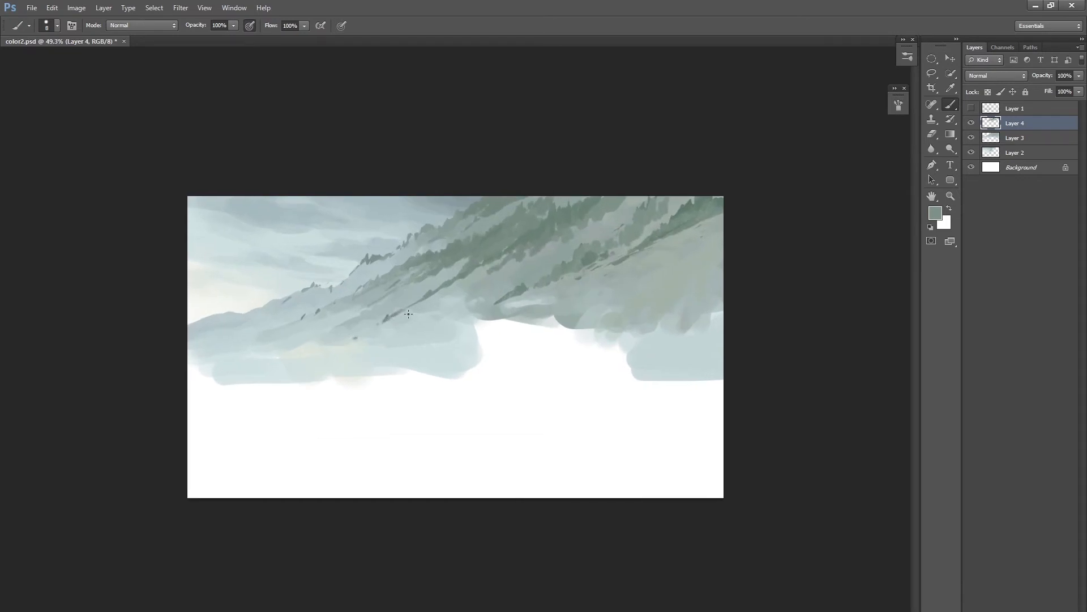
# Break up the thin tree lines on the lower left slope of Layer 4 with a 6 px eraser.
pyautogui.press('e')
pyautogui.press('[')
pyautogui.press('[')
pyautogui.press('[')
pyautogui.press('[')
pyautogui.press('[')
pyautogui.press('[')
pyautogui.press('[')
pyautogui.press('[')
pyautogui.press('[')
pyautogui.press('[')
pyautogui.press('[')
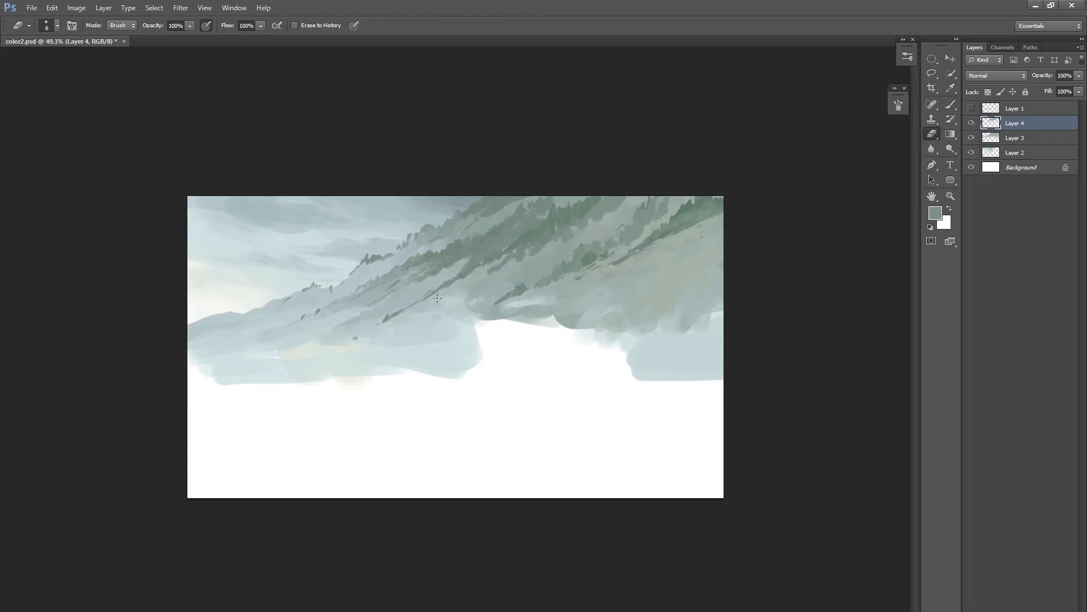
pyautogui.moveTo(385, 320); pyautogui.dragTo(401, 312)
pyautogui.moveTo(303, 314); pyautogui.dragTo(298, 320)
# Sample the pale ridge-tree colour and paint small trees along the left ridge line with a 6 px brush.
pyautogui.press('b')
pyautogui.scroll(1, 334, 278)
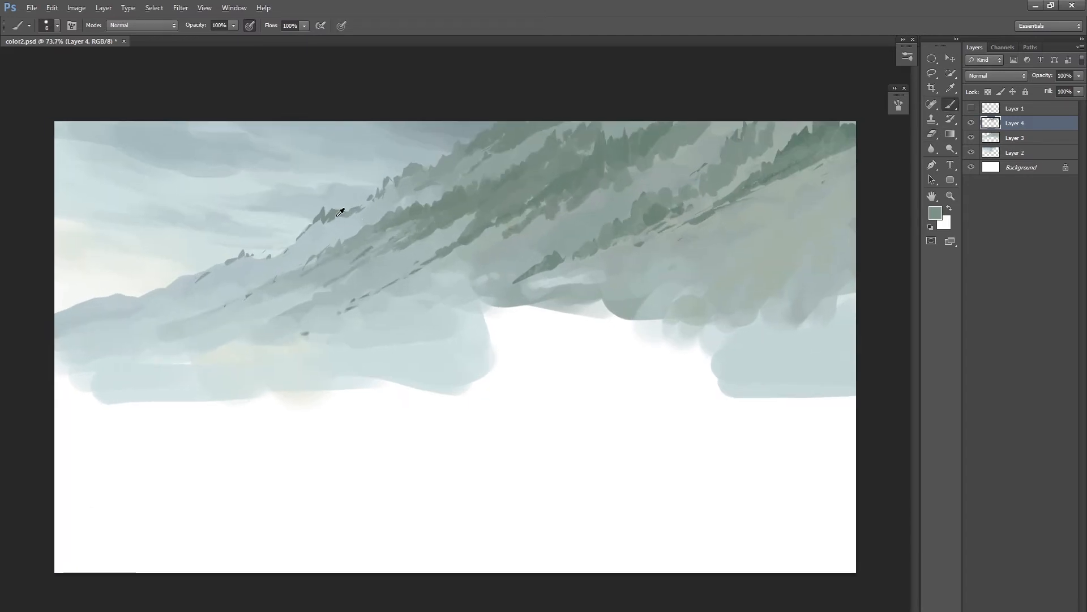
pyautogui.keyDown('alt'); pyautogui.click(242, 255); pyautogui.keyUp('alt')
pyautogui.moveTo(244, 253); pyautogui.dragTo(251, 257)
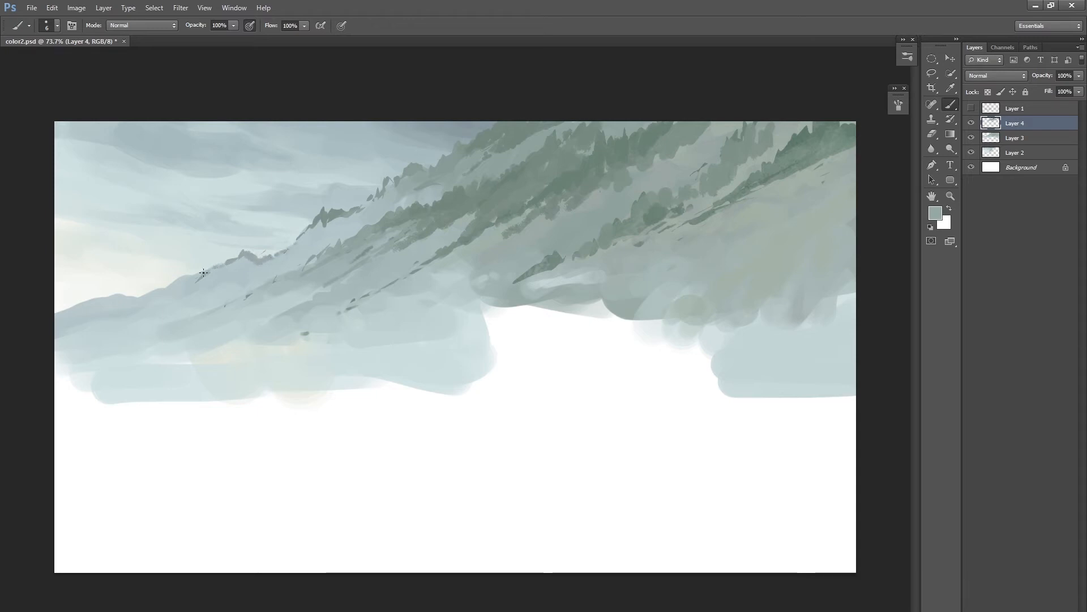
pyautogui.moveTo(174, 285)
pyautogui.mouseDown()
pyautogui.moveTo(148, 297)
pyautogui.moveTo(187, 275)
pyautogui.mouseUp()
# Enlarge the brush and fill a wider pale tree clump below the far left ridge line.
pyautogui.press(']')
pyautogui.press(']')
pyautogui.press(']')
pyautogui.press(']')
pyautogui.press(']')
pyautogui.press(']')
pyautogui.press(']')
pyautogui.press(']')
pyautogui.moveTo(182, 282)
pyautogui.mouseDown()
pyautogui.moveTo(201, 291)
pyautogui.moveTo(239, 264)
pyautogui.mouseUp()
pyautogui.moveTo(524, 350)
pyautogui.keyDown('ctrl'); pyautogui.mouseDown()
pyautogui.moveTo(449, 395)
pyautogui.moveTo(490, 379)
pyautogui.mouseUp(); pyautogui.keyUp('ctrl')
# Thin out the left ridge's tree clumps and carve gaps into the neighbouring bands with an eraser of about 5 px.
pyautogui.press('e')
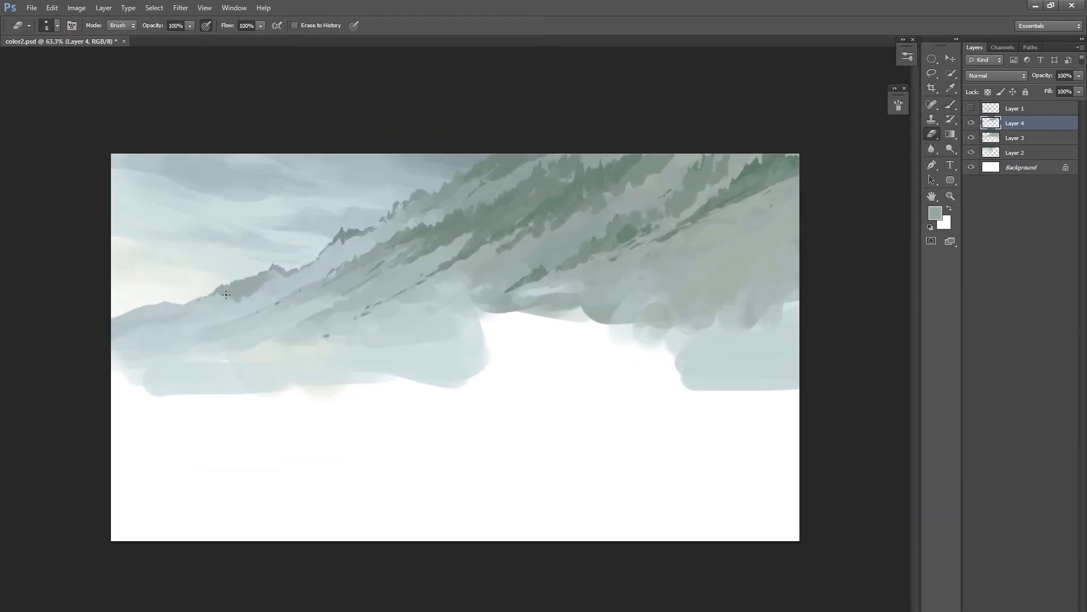
pyautogui.press('[')
pyautogui.moveTo(233, 296); pyautogui.dragTo(235, 307)
pyautogui.press('[')
pyautogui.moveTo(339, 238); pyautogui.dragTo(364, 234)
pyautogui.press(']')
pyautogui.press(']')
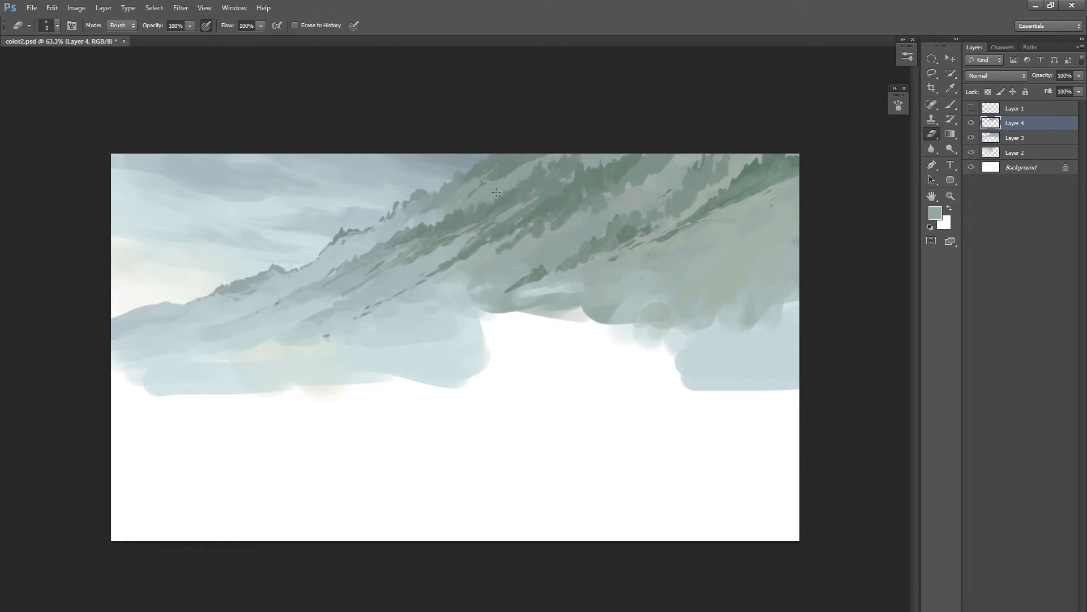
# Erase narrow diagonal gaps through the dark central tree band on Layer 4 with a 5 to 6 px eraser.
pyautogui.scroll(-5, 619, 244)
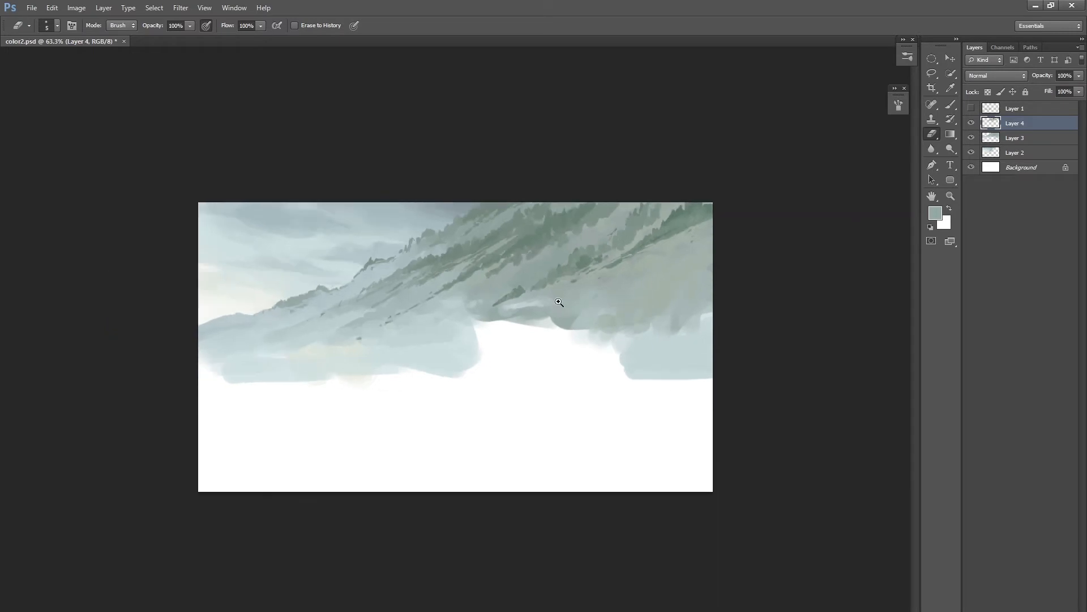
pyautogui.scroll(5, 494, 243)
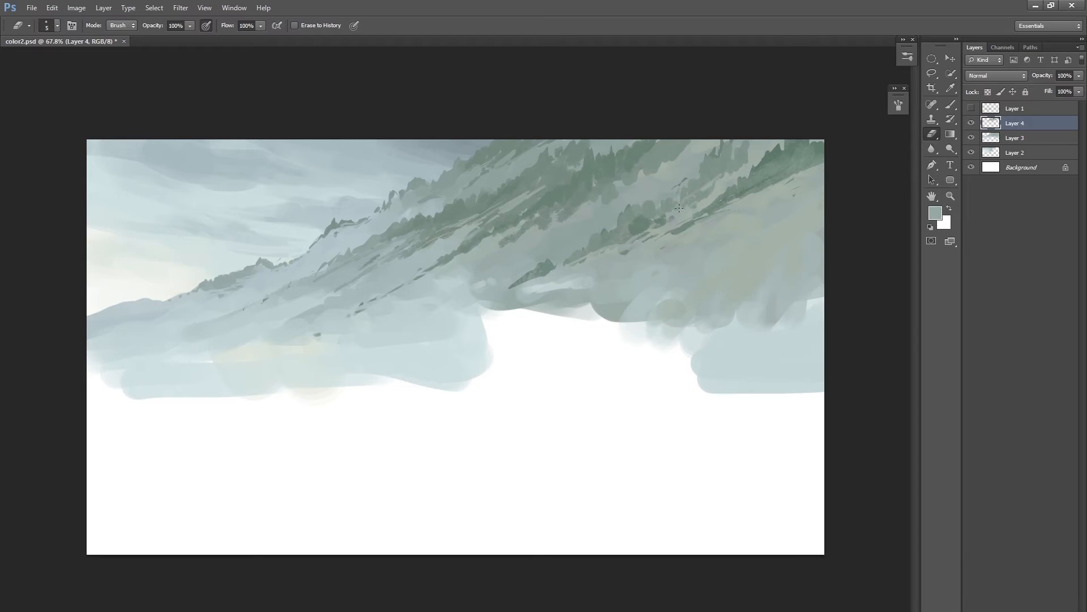
pyautogui.moveTo(662, 152)
pyautogui.mouseDown()
pyautogui.moveTo(617, 177)
pyautogui.moveTo(650, 165)
pyautogui.moveTo(561, 211)
pyautogui.mouseUp()
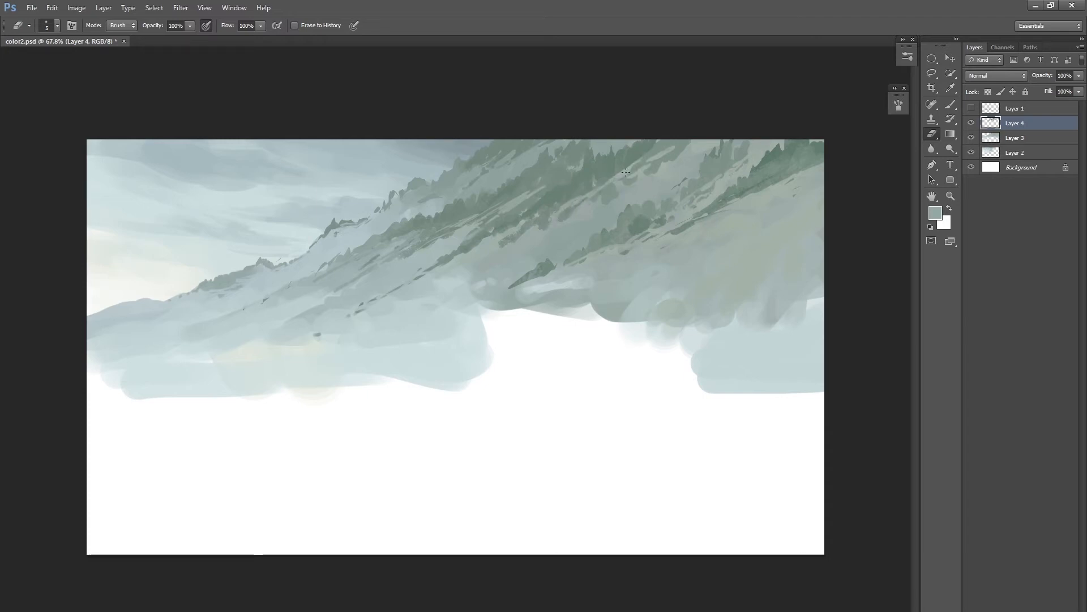
pyautogui.moveTo(568, 206); pyautogui.dragTo(511, 242)
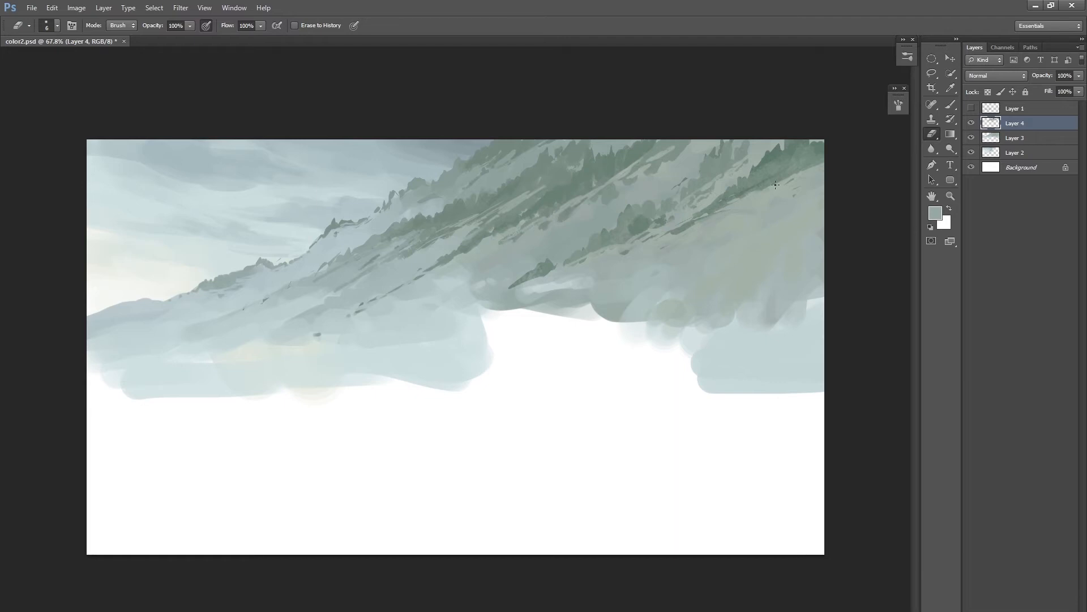
# Show the Layer 1 line sketch, add an empty layer above Layer 4, and set the brush to 35 px.
pyautogui.scroll(-4, 648, 310)
pyautogui.scroll(2, 663, 296)
pyautogui.press('b')
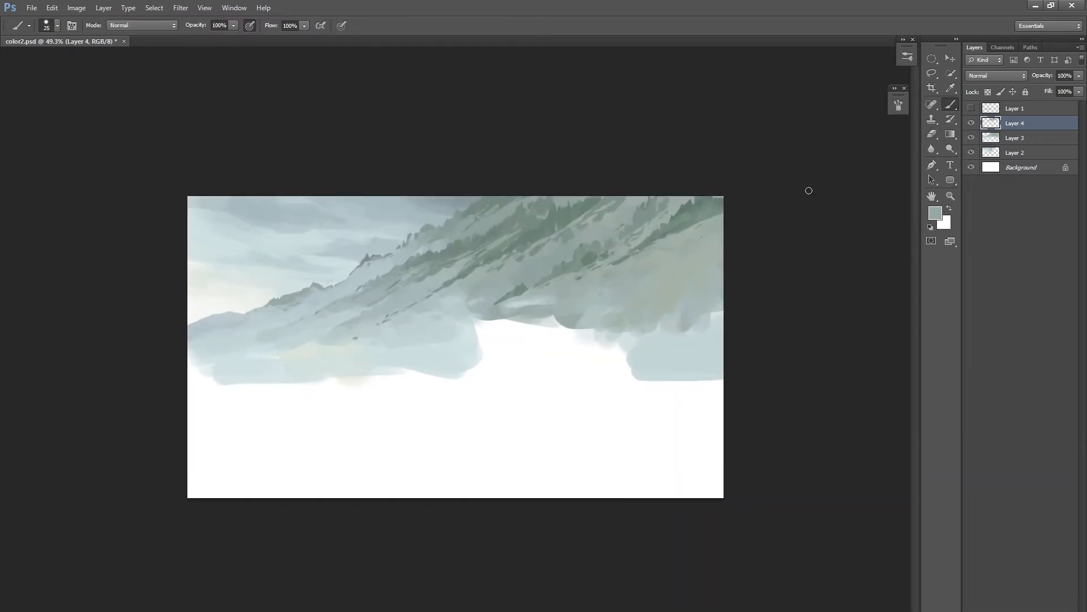
pyautogui.click(971, 108)
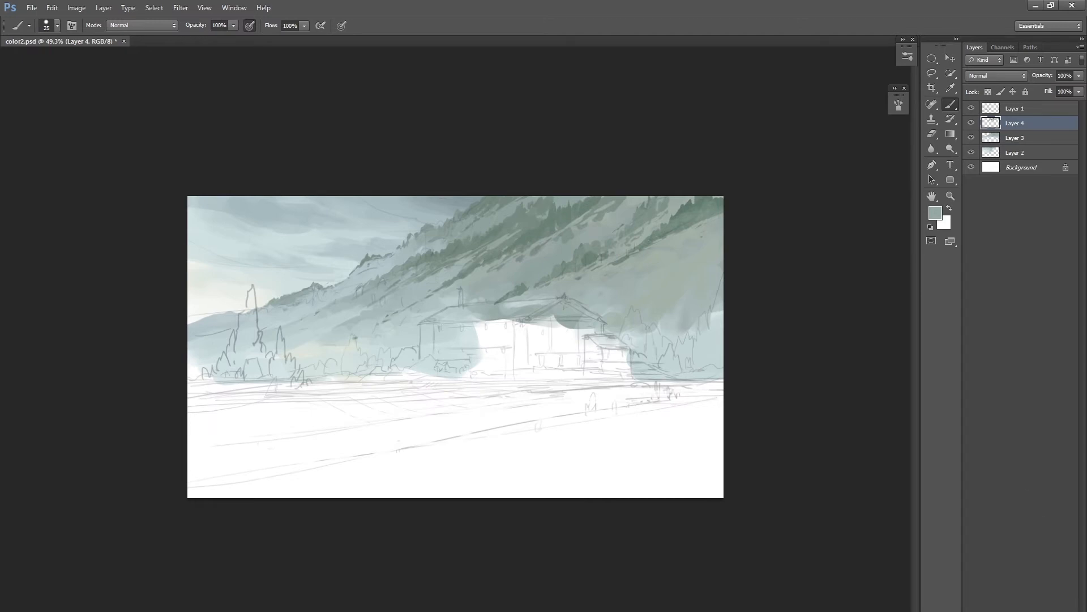
pyautogui.hotkey('ctrl', 'shift', 'alt', 'n')
pyautogui.press(']')
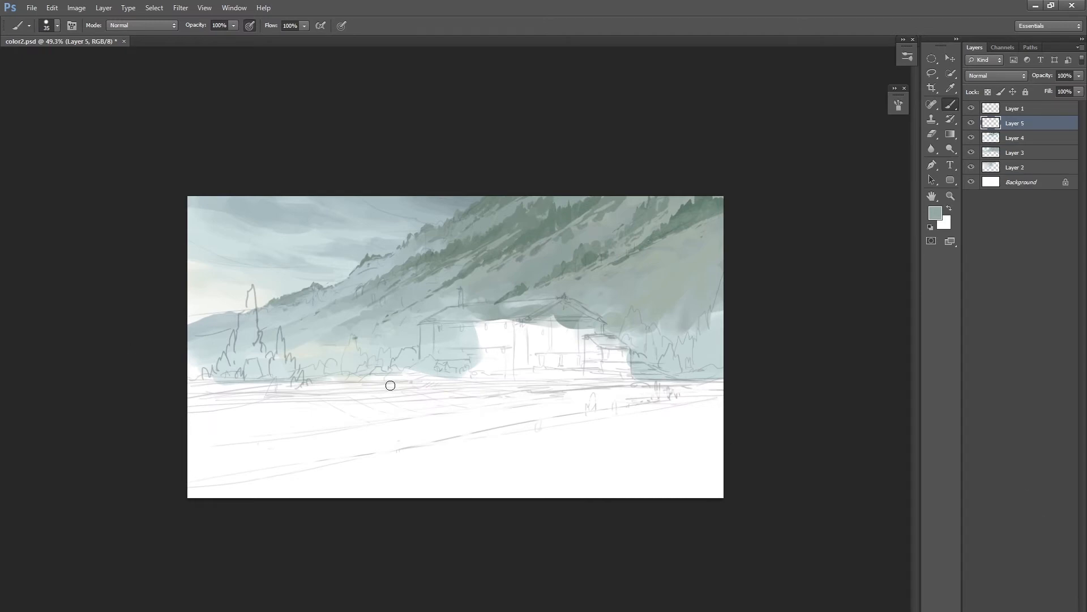
pyautogui.press(']')
pyautogui.press(']')
pyautogui.press(']')
pyautogui.press(']')
pyautogui.press(']')
pyautogui.press(']')
pyautogui.press(']')
pyautogui.press(']')
pyautogui.press(']')
pyautogui.moveTo(217, 406)
pyautogui.mouseDown()
pyautogui.moveTo(758, 432)
pyautogui.moveTo(373, 412)
pyautogui.mouseUp()
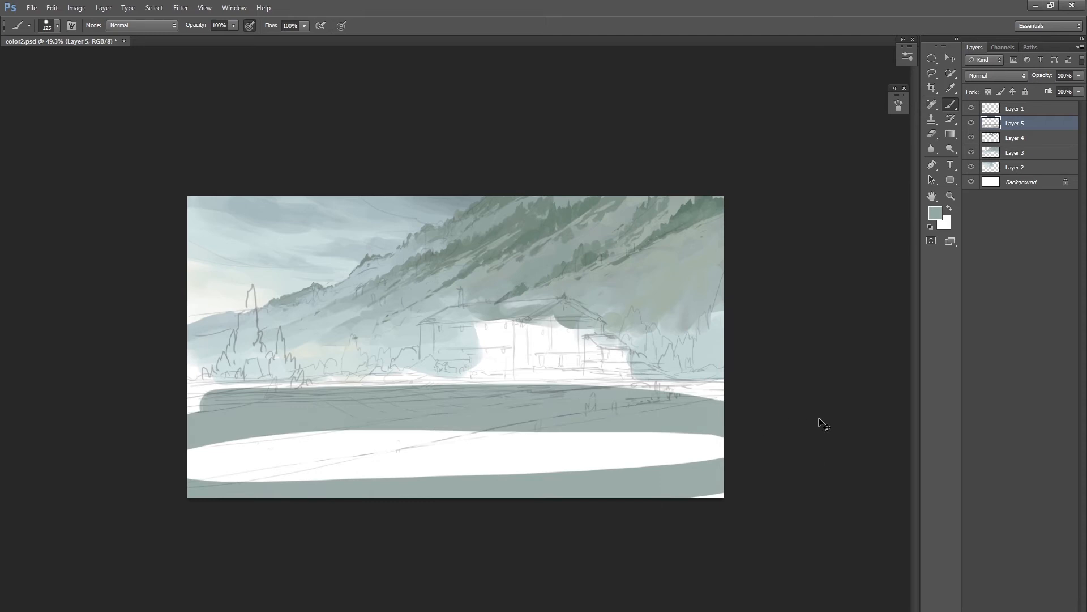
pyautogui.hotkey('ctrl', 'z')
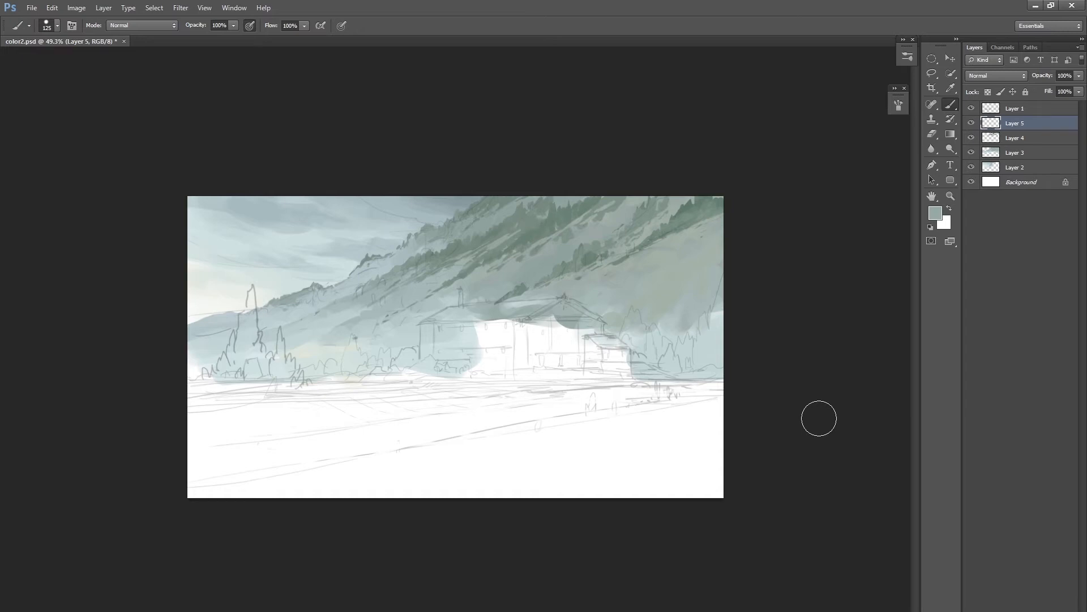
# Sample the pale tone behind the left bushes and paint a broad band across the lower left ground with a 125 px brush.
pyautogui.scroll(1, 529, 347)
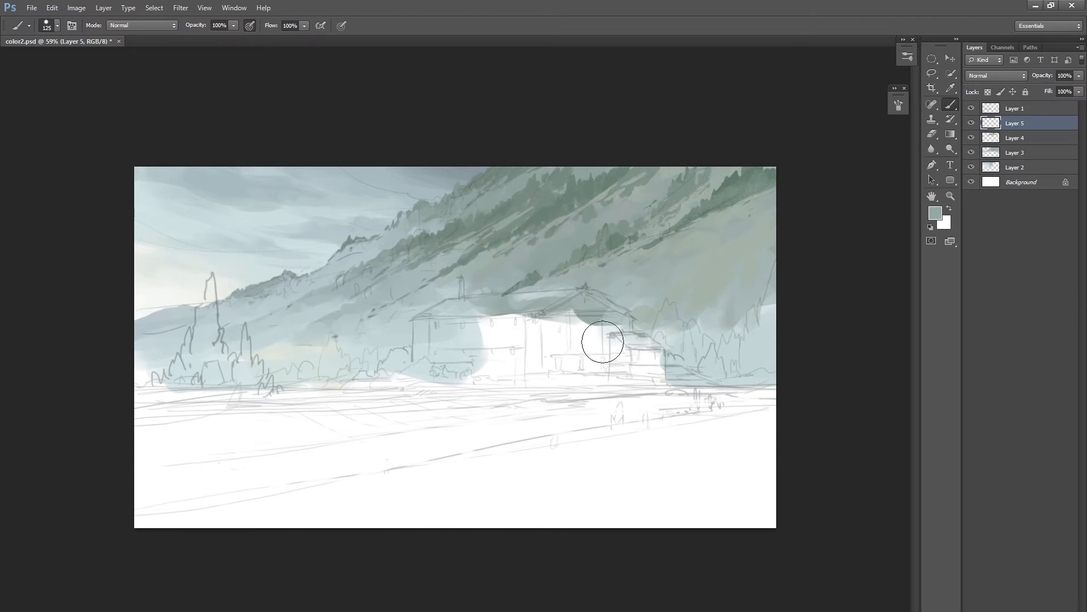
pyautogui.keyDown('alt'); pyautogui.click(279, 347); pyautogui.keyUp('alt')
pyautogui.keyDown('alt'); pyautogui.click(279, 347); pyautogui.keyUp('alt')
pyautogui.keyDown('alt'); pyautogui.click(286, 350); pyautogui.keyUp('alt')
pyautogui.moveTo(281, 461); pyautogui.dragTo(139, 469)
pyautogui.keyDown('alt'); pyautogui.click(275, 350); pyautogui.keyUp('alt')
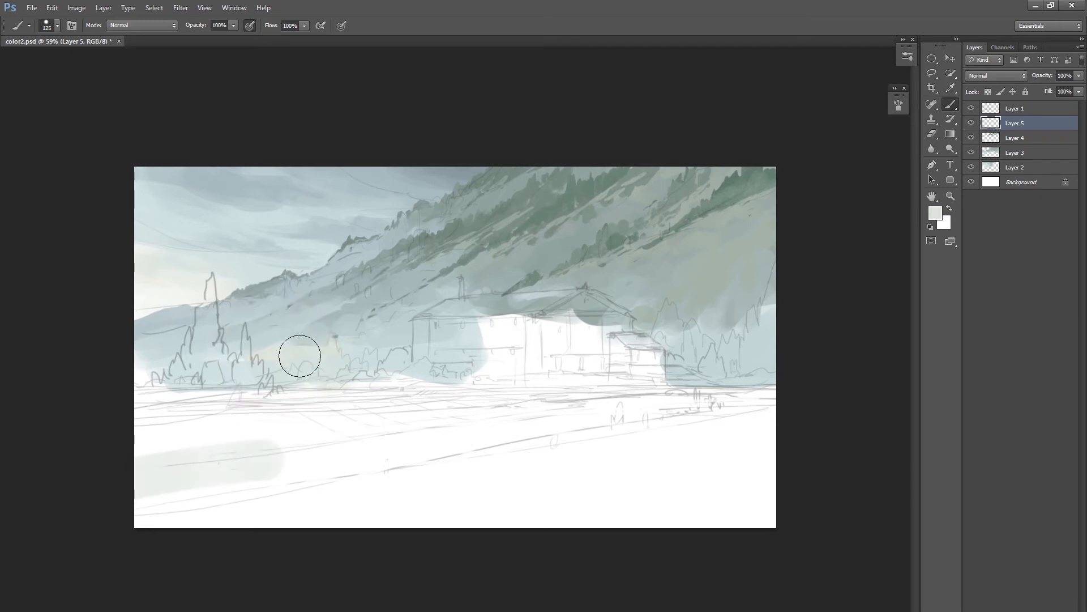
pyautogui.moveTo(335, 347); pyautogui.dragTo(329, 348)
pyautogui.press('[')
pyautogui.press('[')
pyautogui.press('[')
pyautogui.press('[')
pyautogui.hotkey('ctrl', 'z')
# Cover the whole foreground and the house walls with the pale grey-green tone, enlarging the brush to 150 px.
pyautogui.press(']')
pyautogui.press(']')
pyautogui.moveTo(329, 468)
pyautogui.mouseDown()
pyautogui.moveTo(16, 522)
pyautogui.moveTo(495, 477)
pyautogui.mouseUp()
pyautogui.press(']')
pyautogui.moveTo(495, 477)
pyautogui.mouseDown()
pyautogui.moveTo(23, 544)
pyautogui.moveTo(622, 507)
pyautogui.mouseUp()
pyautogui.press(']')
pyautogui.press(']')
pyautogui.moveTo(129, 526)
pyautogui.mouseDown()
pyautogui.moveTo(670, 502)
pyautogui.moveTo(803, 476)
pyautogui.moveTo(563, 440)
pyautogui.moveTo(210, 432)
pyautogui.moveTo(702, 446)
pyautogui.moveTo(673, 407)
pyautogui.moveTo(252, 413)
pyautogui.moveTo(721, 419)
pyautogui.mouseUp()
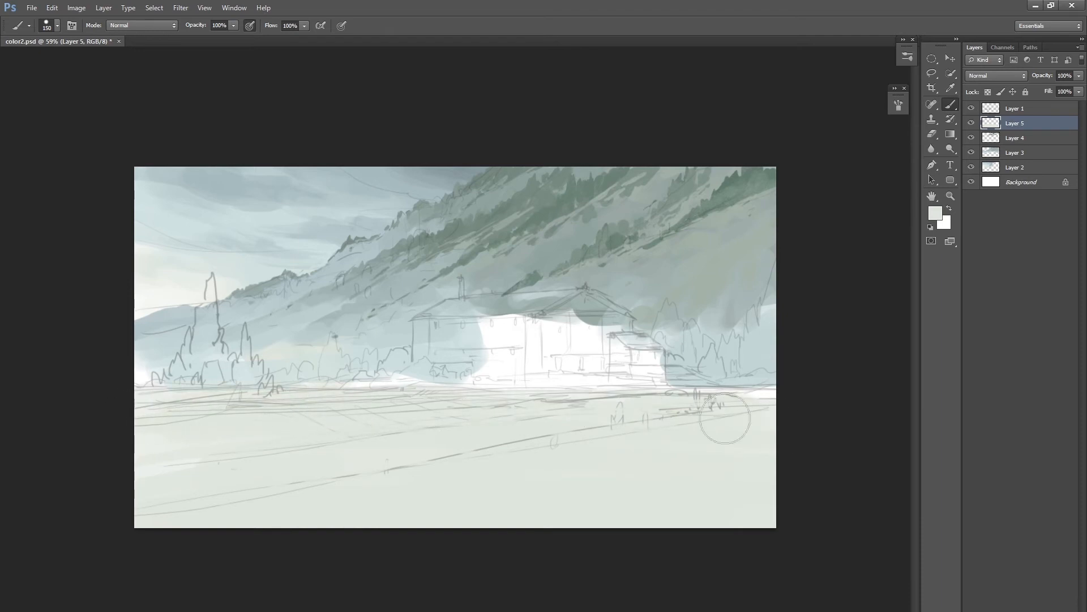
pyautogui.moveTo(444, 356)
pyautogui.mouseDown()
pyautogui.moveTo(512, 335)
pyautogui.moveTo(549, 339)
pyautogui.moveTo(583, 410)
pyautogui.moveTo(619, 353)
pyautogui.moveTo(459, 393)
pyautogui.moveTo(267, 406)
pyautogui.moveTo(681, 418)
pyautogui.moveTo(717, 466)
pyautogui.moveTo(645, 490)
pyautogui.moveTo(705, 486)
pyautogui.mouseUp()
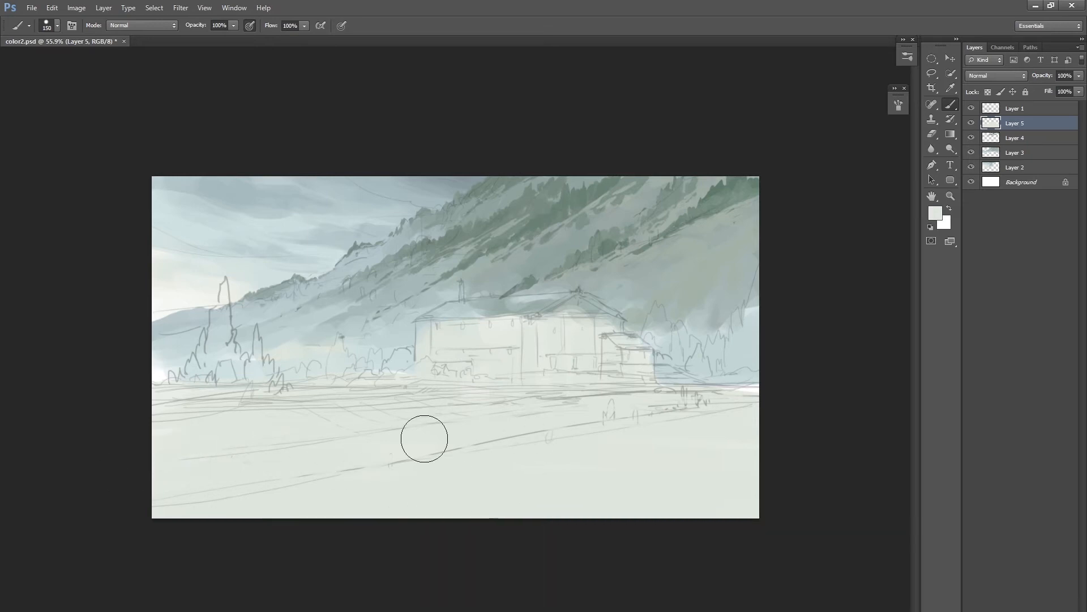
# Shrink the brush to about 40 px and paint pale strokes along the far edge of the field.
pyautogui.press('[')
pyautogui.press('[')
pyautogui.press('[')
pyautogui.press('[')
pyautogui.press('[')
pyautogui.press('[')
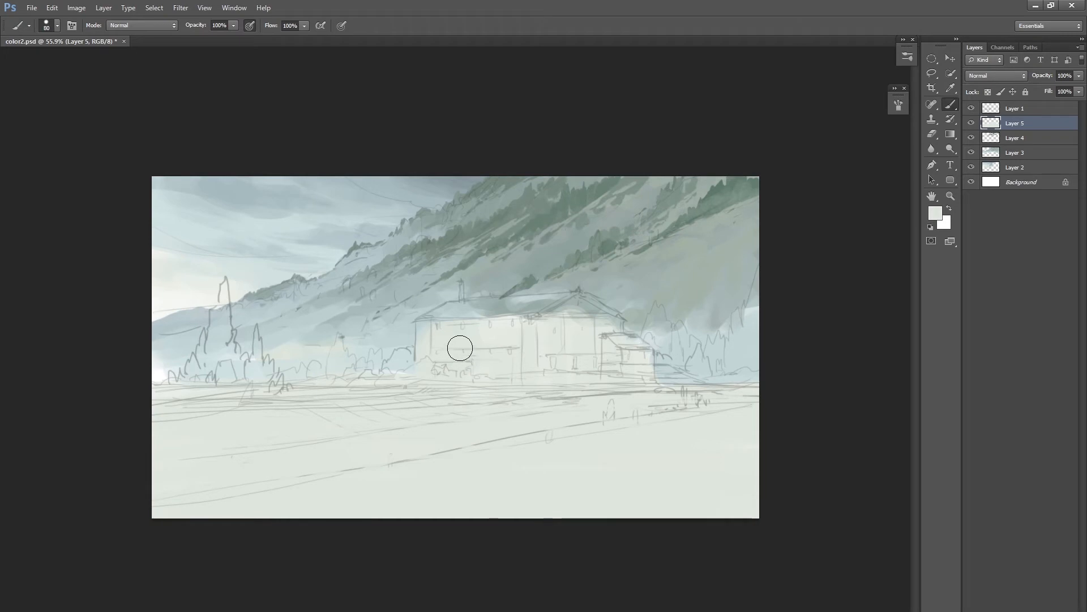
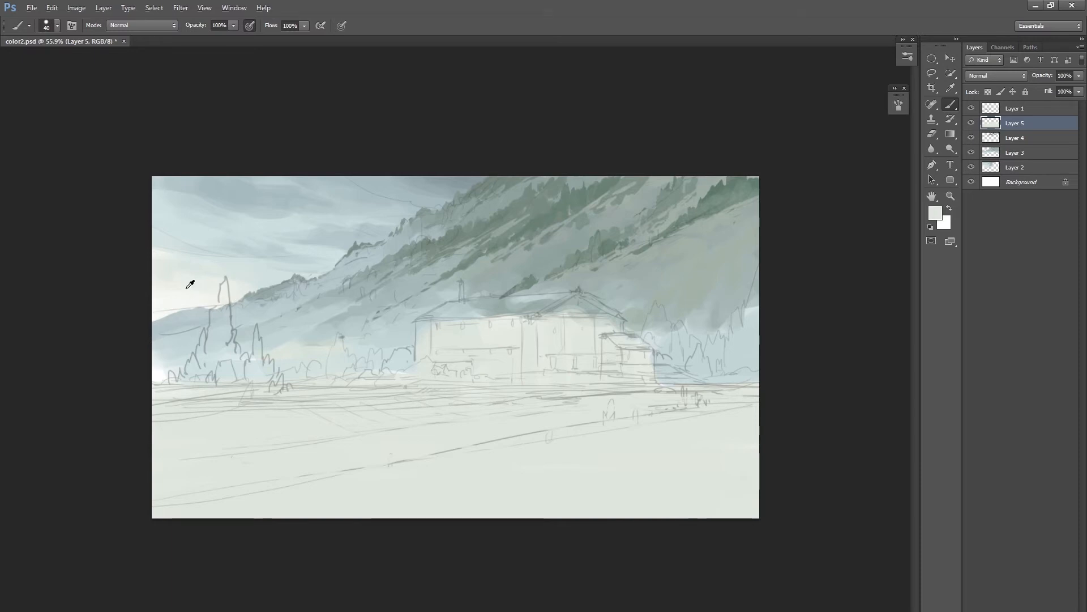
pyautogui.moveTo(283, 396); pyautogui.dragTo(365, 392)
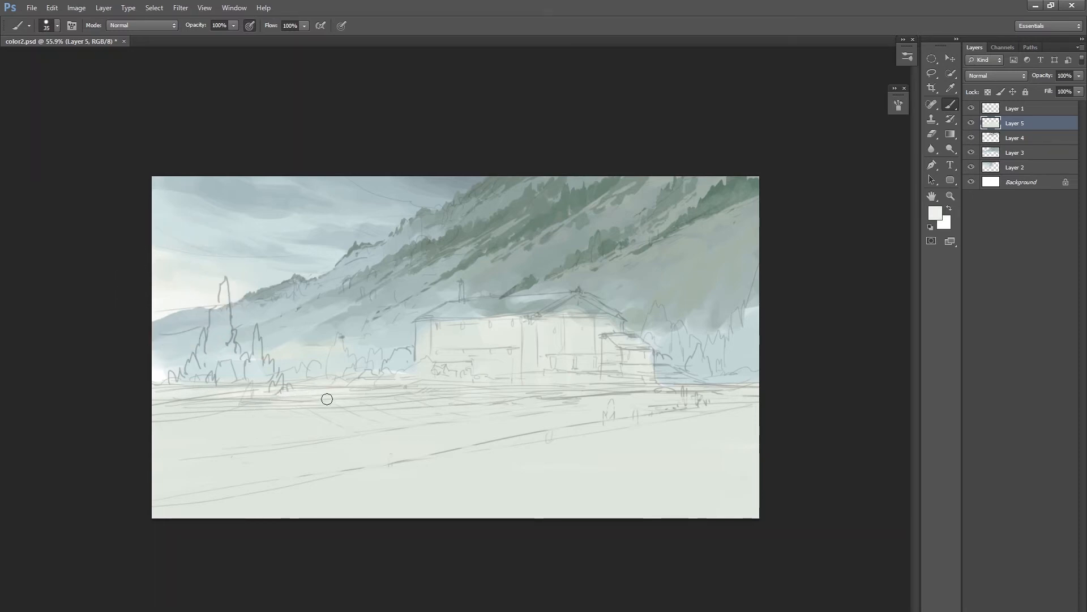
# Sample the warm cream of the left sky and lighten the house walls and the ground below with a 40 to 60 px brush.
pyautogui.press('[')
pyautogui.keyDown('alt'); pyautogui.click(173, 281); pyautogui.keyUp('alt')
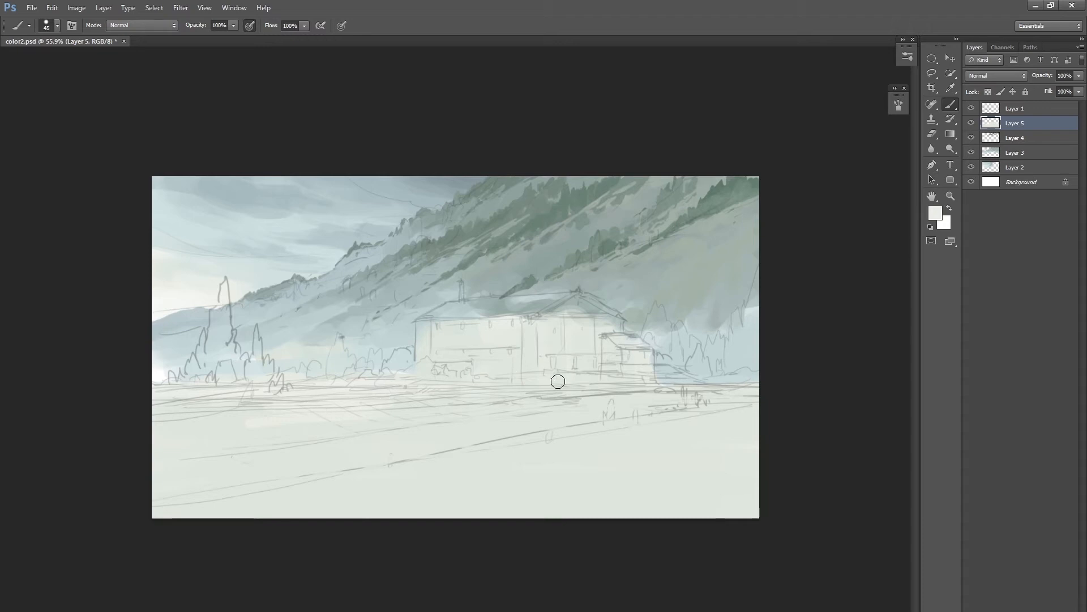
pyautogui.press(']')
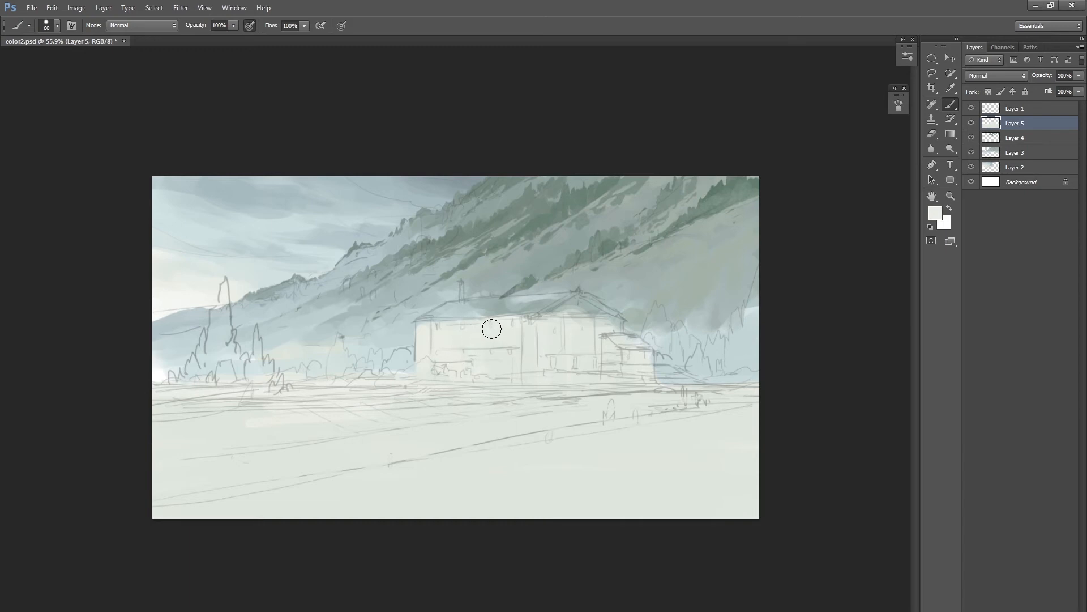
pyautogui.press('[')
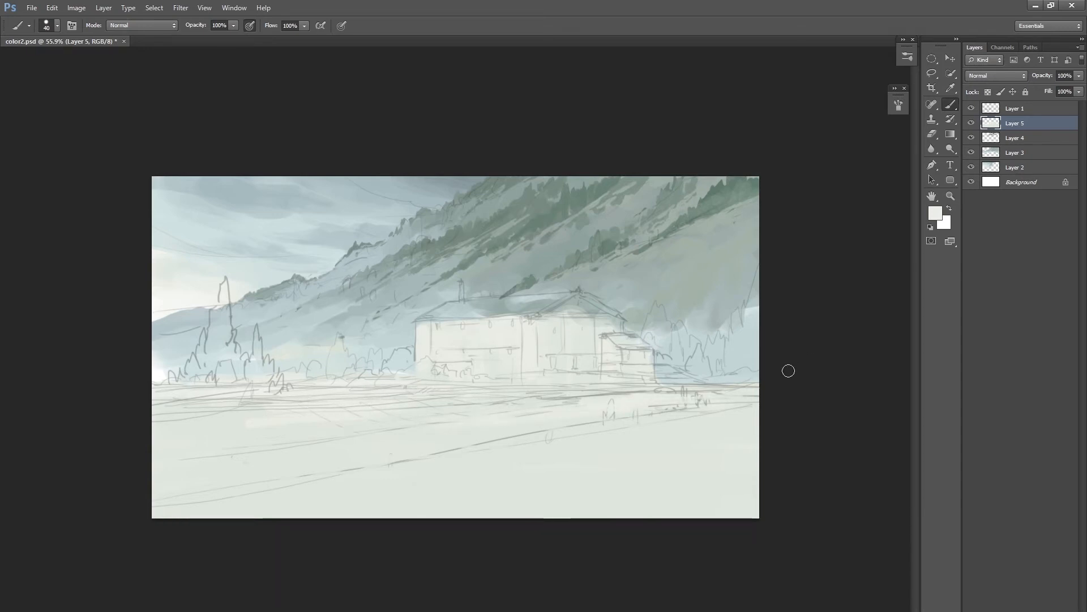
# Shift the foreground colour to a yellower hue of 69° and tint the house base and middle field with a 35 to 60 px brush.
pyautogui.click(935, 213)
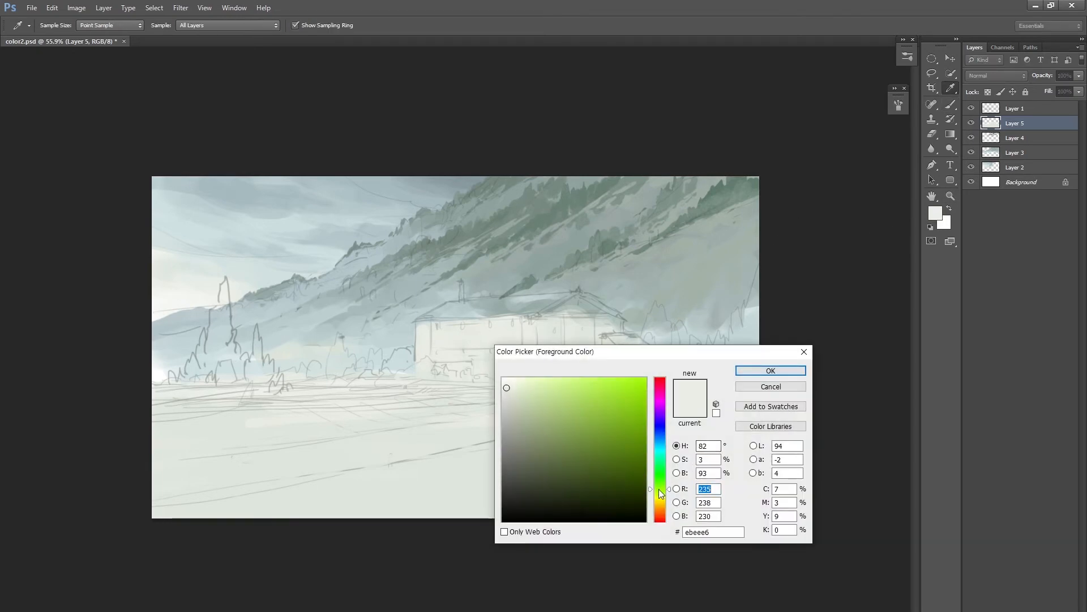
pyautogui.moveTo(660, 489); pyautogui.dragTo(662, 498)
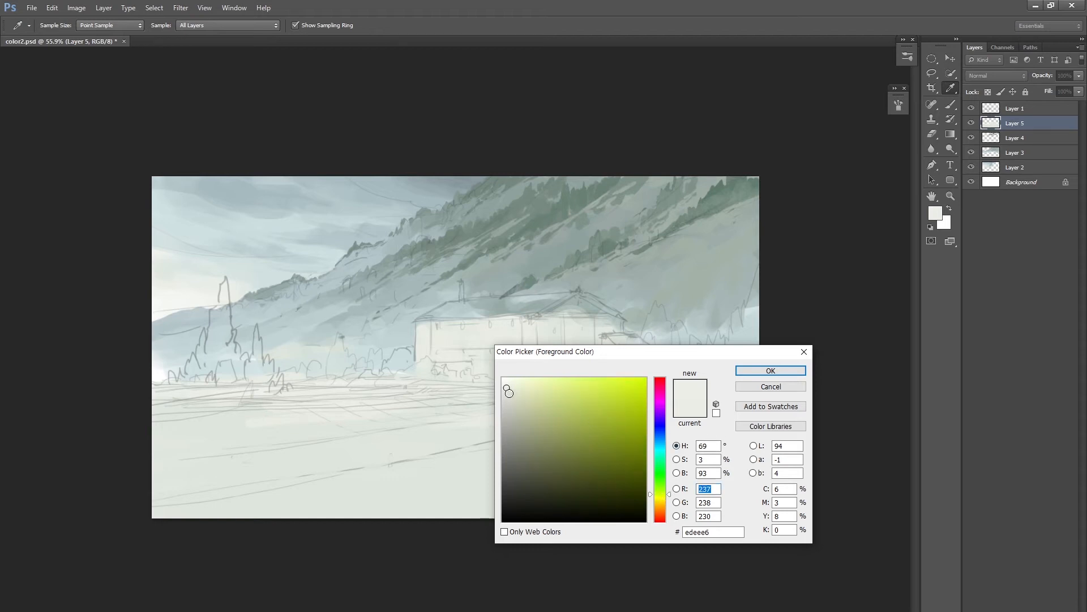
pyautogui.click(762, 370)
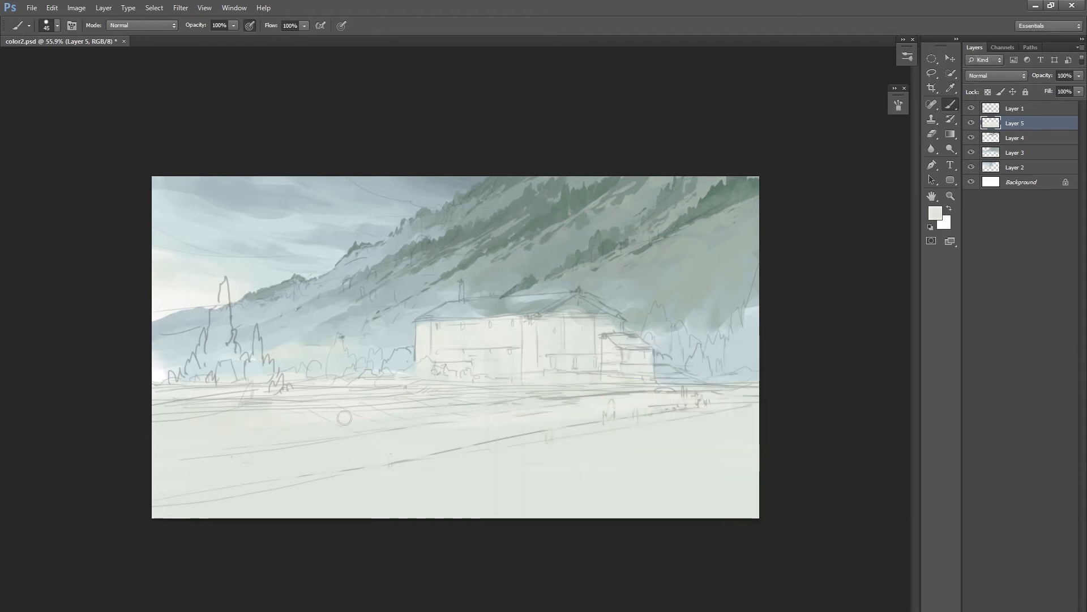
pyautogui.press('[')
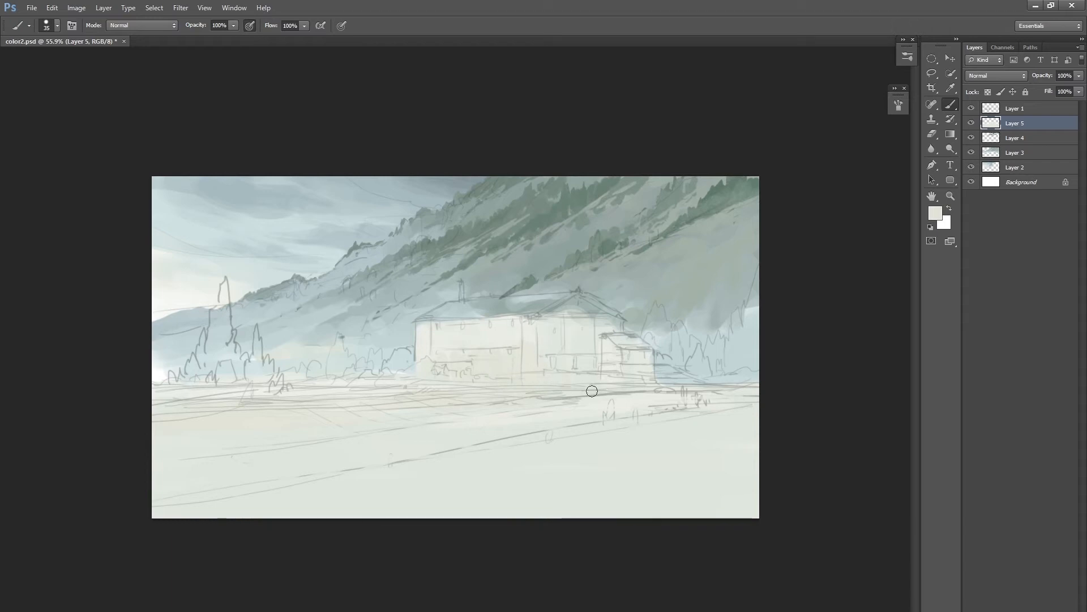
pyautogui.press('[')
pyautogui.press(']')
pyautogui.press('[')
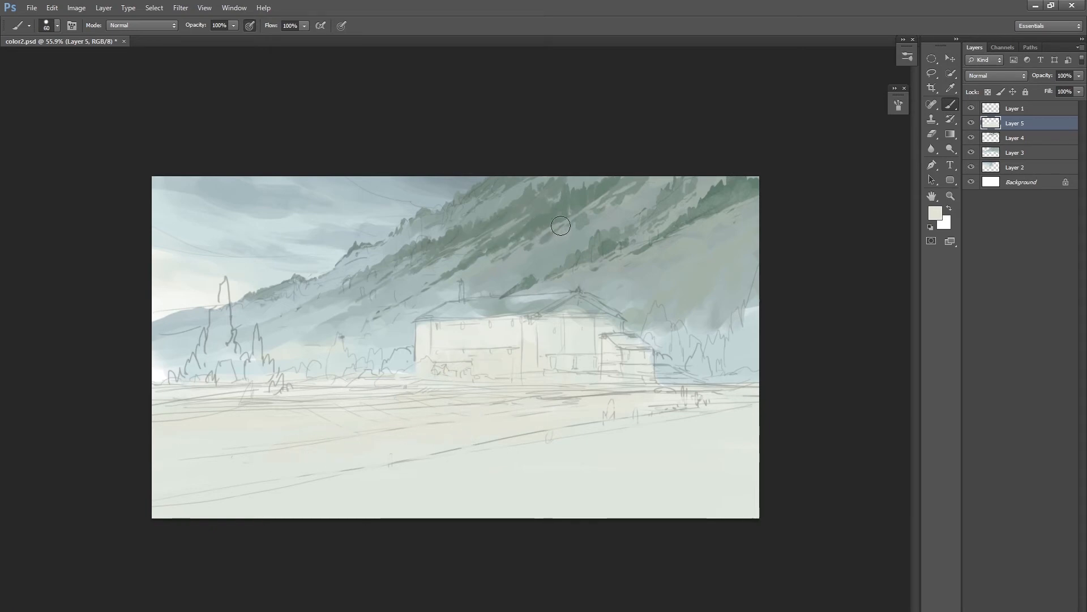
pyautogui.press('[')
pyautogui.press('[')
# Set the foreground colour to the olive beige bfc2ae and paint a broad band across the left part of the field.
pyautogui.click(935, 212)
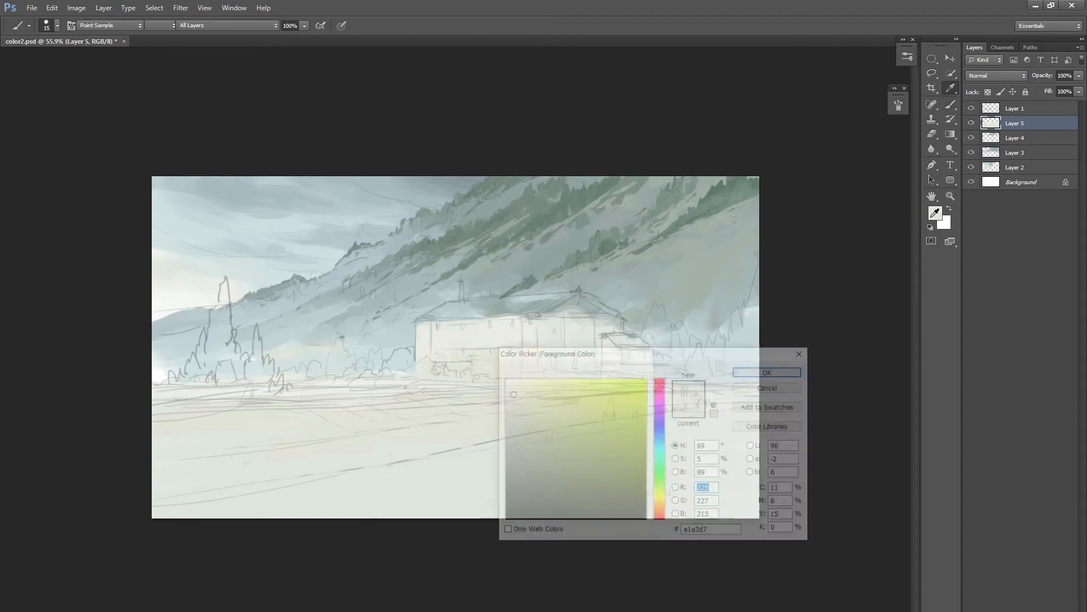
pyautogui.moveTo(513, 432); pyautogui.dragTo(515, 411)
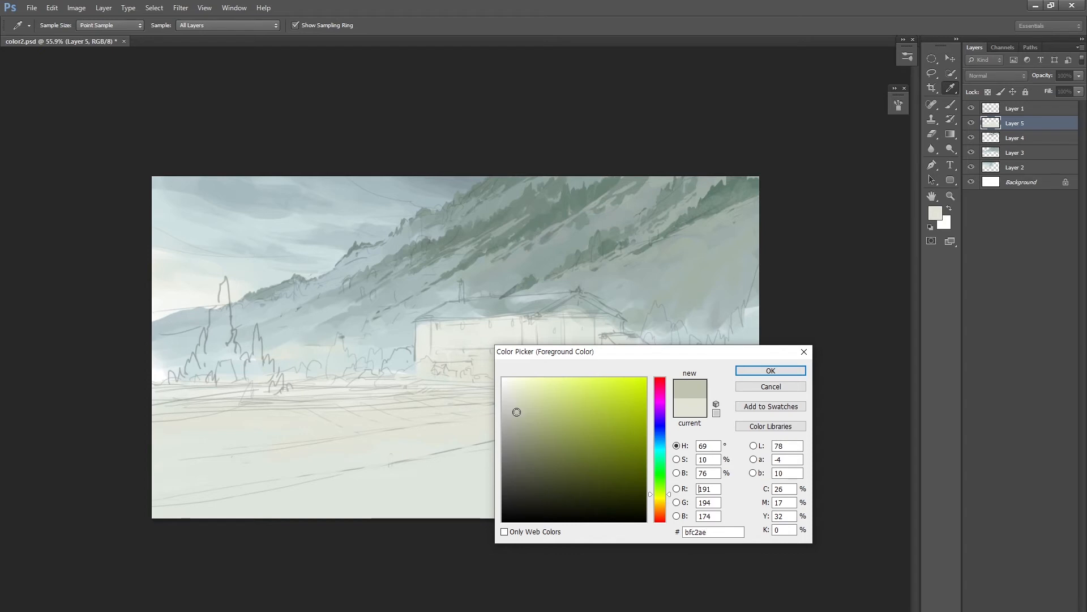
pyautogui.click(766, 371)
pyautogui.moveTo(150, 439)
pyautogui.mouseDown()
pyautogui.moveTo(331, 419)
pyautogui.moveTo(136, 448)
pyautogui.moveTo(384, 441)
pyautogui.mouseUp()
pyautogui.moveTo(124, 477); pyautogui.dragTo(522, 427)
# Extend the olive-beige band across the middle of the field along the path line, varying the brush up to 90 px.
pyautogui.press('[')
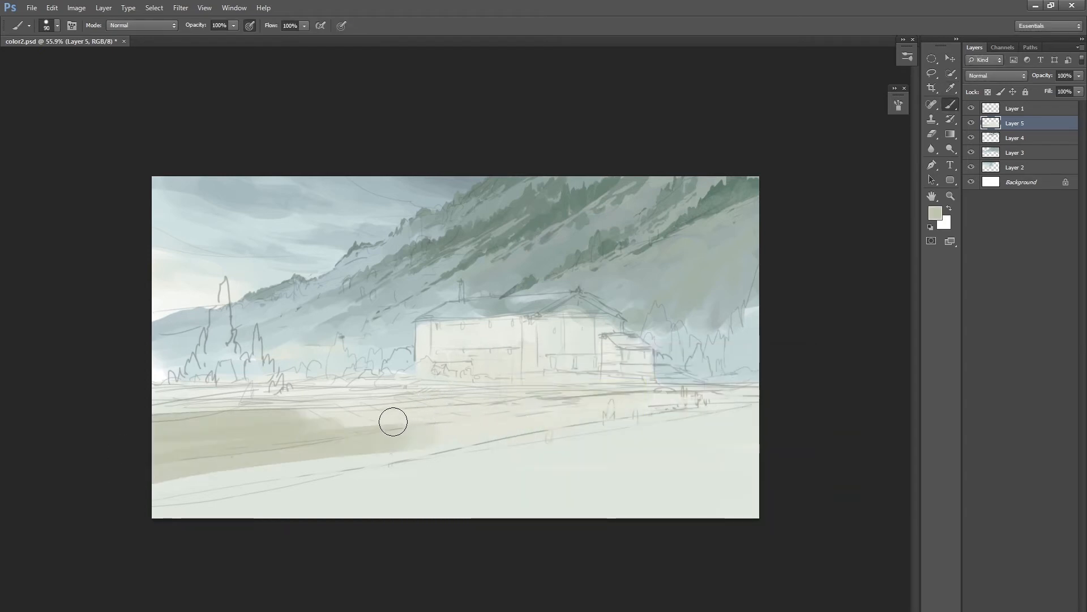
pyautogui.press('[')
pyautogui.press('[')
pyautogui.moveTo(311, 419); pyautogui.dragTo(513, 410)
pyautogui.press(']')
pyautogui.moveTo(413, 426); pyautogui.dragTo(508, 421)
pyautogui.press(']')
pyautogui.press(']')
pyautogui.moveTo(396, 448); pyautogui.dragTo(509, 429)
pyautogui.press(']')
pyautogui.press(']')
pyautogui.moveTo(364, 459); pyautogui.dragTo(547, 428)
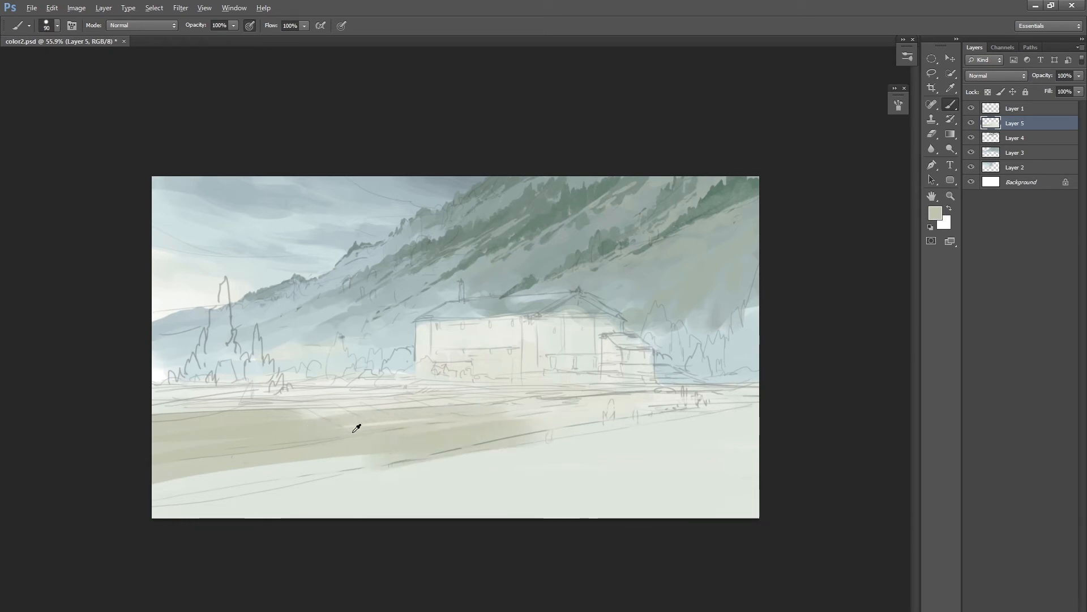
# Continue the beige field toward the right figures, adding a stroke below the path with an 80 px brush.
pyautogui.moveTo(323, 422); pyautogui.dragTo(554, 415)
pyautogui.press('[')
pyautogui.press('[')
pyautogui.moveTo(511, 443)
pyautogui.mouseDown()
pyautogui.moveTo(678, 428)
pyautogui.moveTo(548, 450)
pyautogui.moveTo(614, 439)
pyautogui.mouseUp()
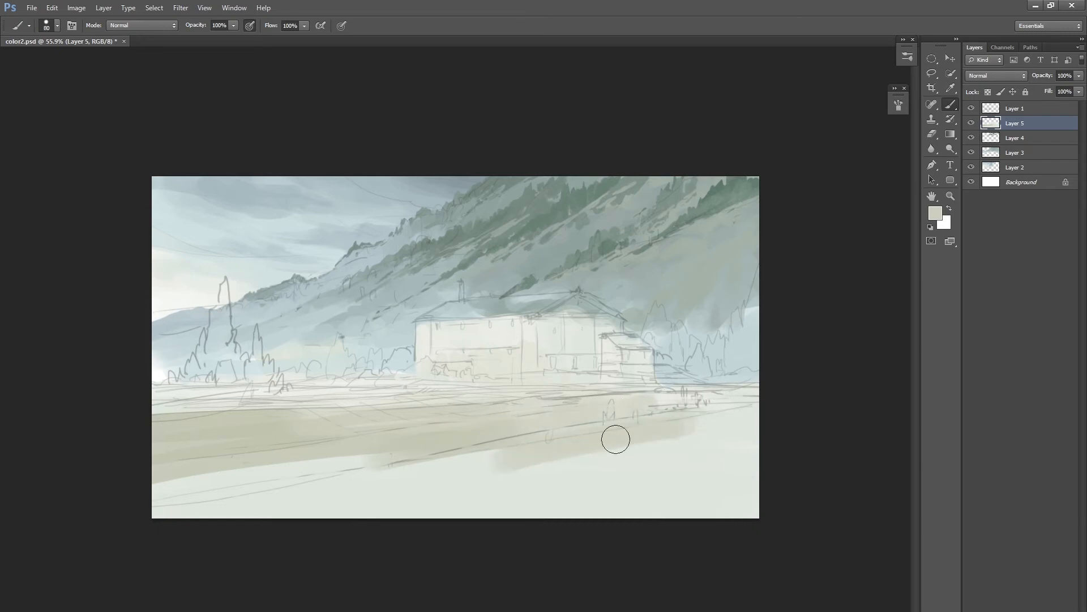
# Enlarge the brush to 150 px and spread the beige over the lower field, down to the canvas's lower left corner.
pyautogui.press(']')
pyautogui.press(']')
pyautogui.press(']')
pyautogui.press(']')
pyautogui.press(']')
pyautogui.moveTo(509, 470)
pyautogui.mouseDown()
pyautogui.moveTo(677, 443)
pyautogui.moveTo(730, 413)
pyautogui.mouseUp()
pyautogui.moveTo(461, 468); pyautogui.dragTo(317, 472)
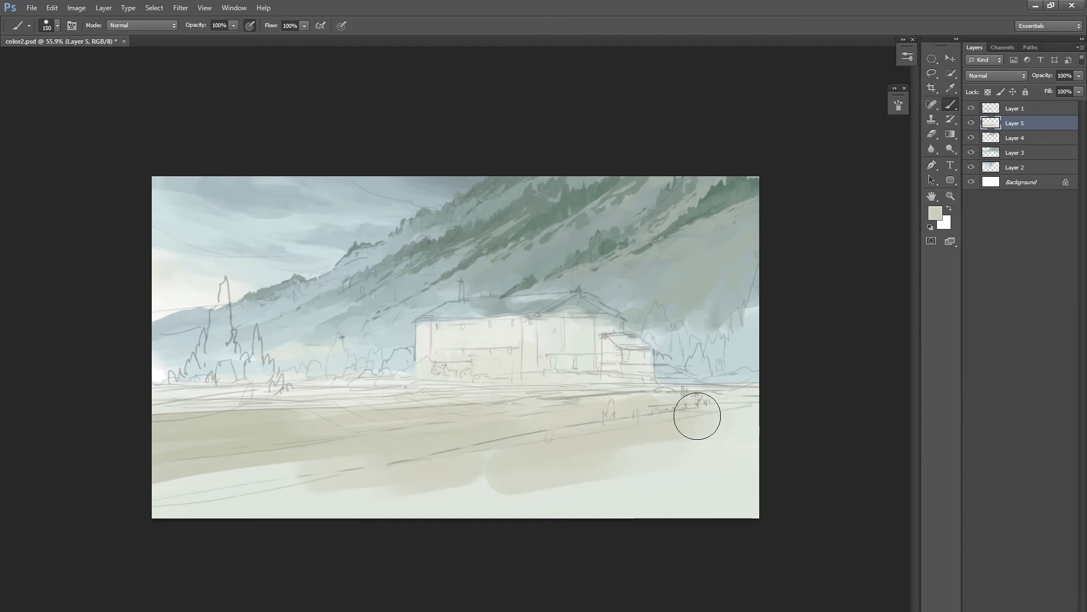
pyautogui.moveTo(141, 470); pyautogui.dragTo(275, 471)
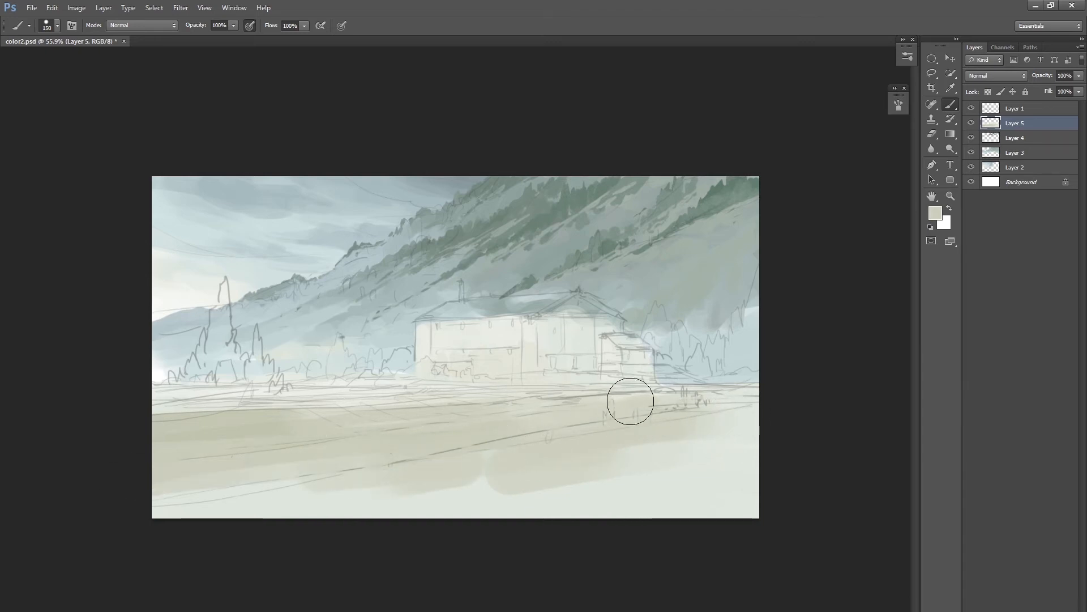
pyautogui.moveTo(153, 517); pyautogui.dragTo(388, 480)
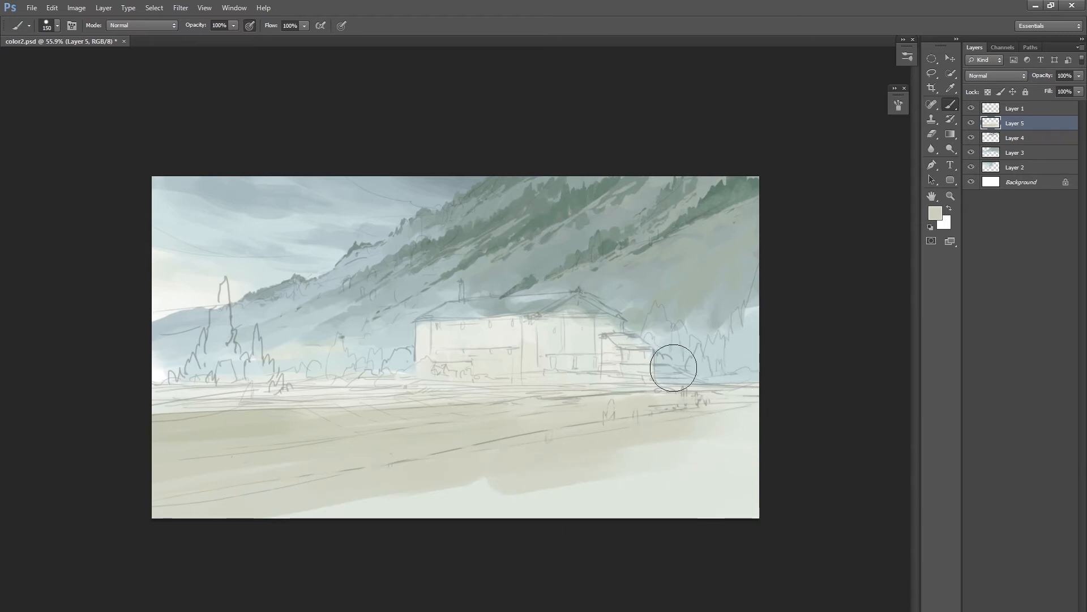
# Sample the misty blue below the right slope and tint the ground at the canvas's right edge, reducing the brush to 70 px.
pyautogui.keyDown('alt'); pyautogui.click(741, 355); pyautogui.keyUp('alt')
pyautogui.keyDown('alt'); pyautogui.click(713, 285); pyautogui.keyUp('alt')
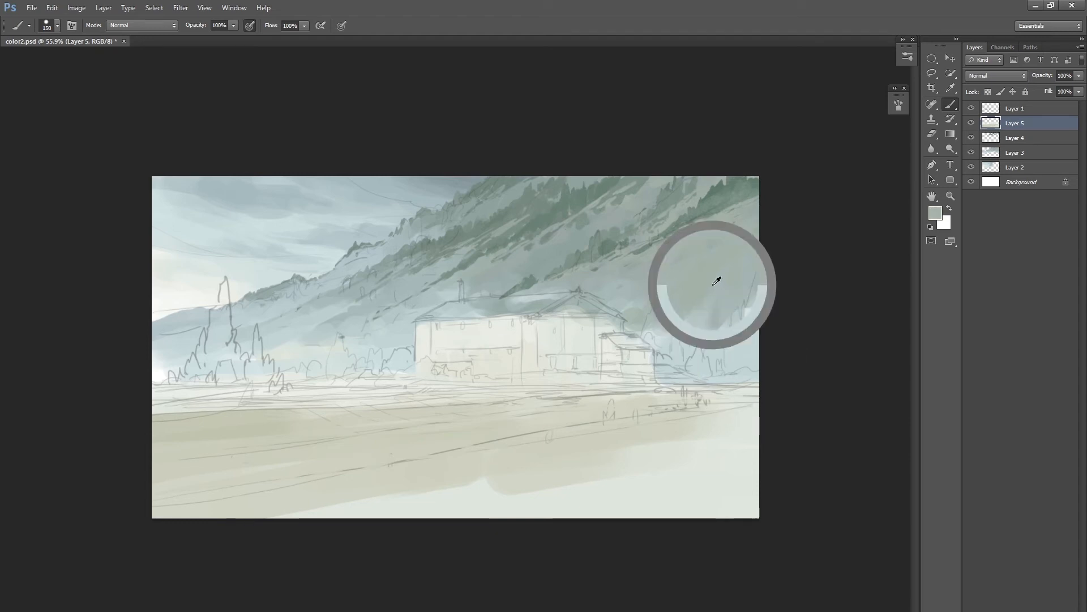
pyautogui.keyDown('alt'); pyautogui.click(742, 348); pyautogui.keyUp('alt')
pyautogui.keyDown('alt'); pyautogui.click(743, 349); pyautogui.keyUp('alt')
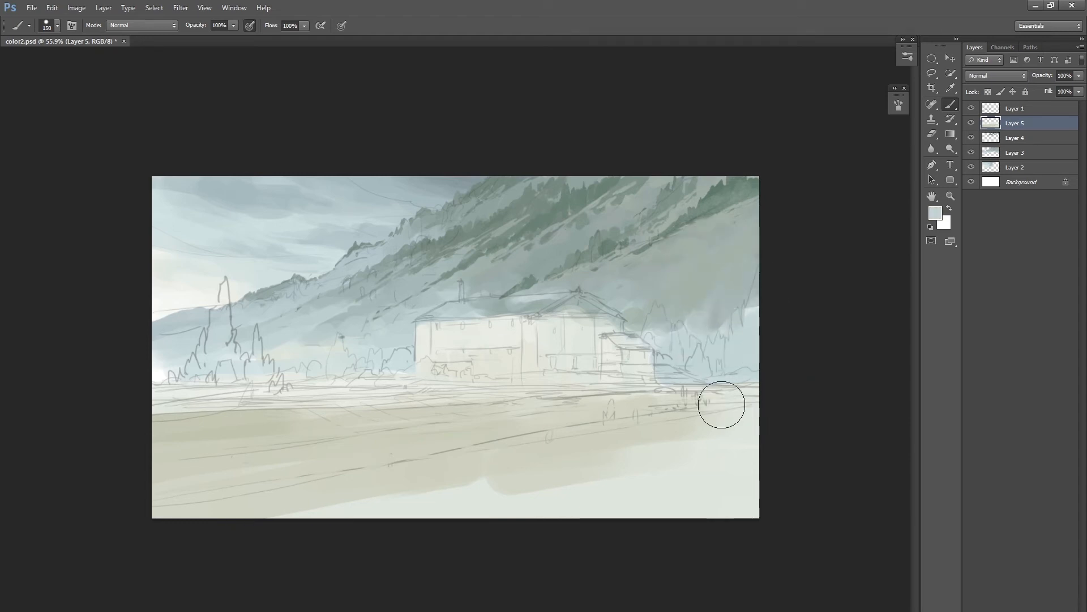
pyautogui.press('[')
pyautogui.press('[')
pyautogui.press('[')
pyautogui.press('[')
pyautogui.press('[')
pyautogui.press('[')
pyautogui.press('[')
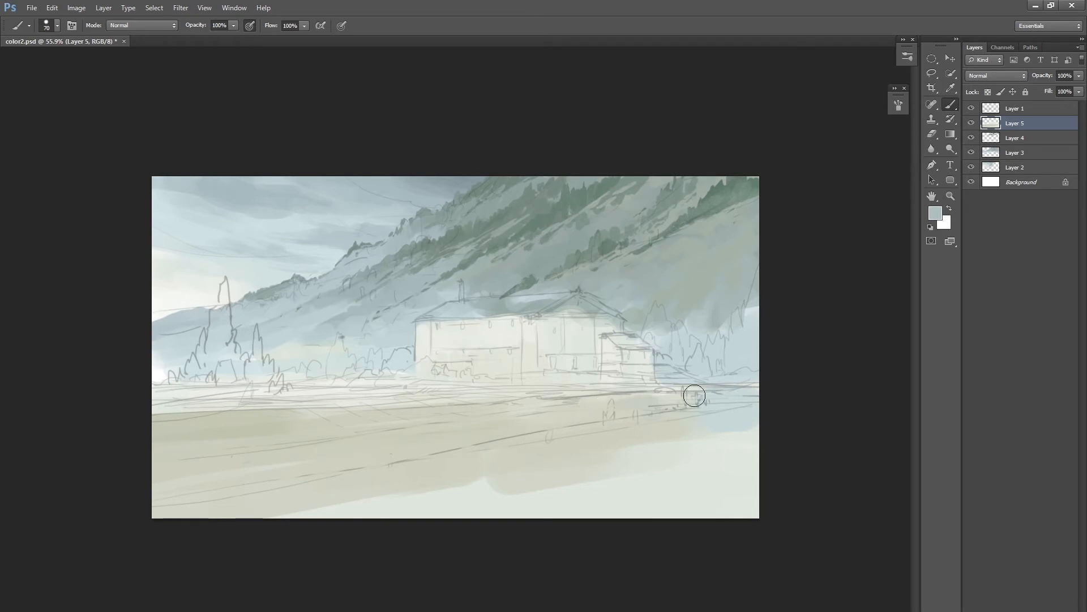
# Add thin bluish strokes along the ground in front of the house and at the far right with a smaller brush.
pyautogui.press('[')
pyautogui.moveTo(638, 390); pyautogui.dragTo(574, 389)
pyautogui.moveTo(741, 408); pyautogui.dragTo(756, 409)
# Sample tones from the field and blend the beige's lower right edge into the foreground with a larger brush.
pyautogui.keyDown('alt'); pyautogui.click(732, 418); pyautogui.keyUp('alt')
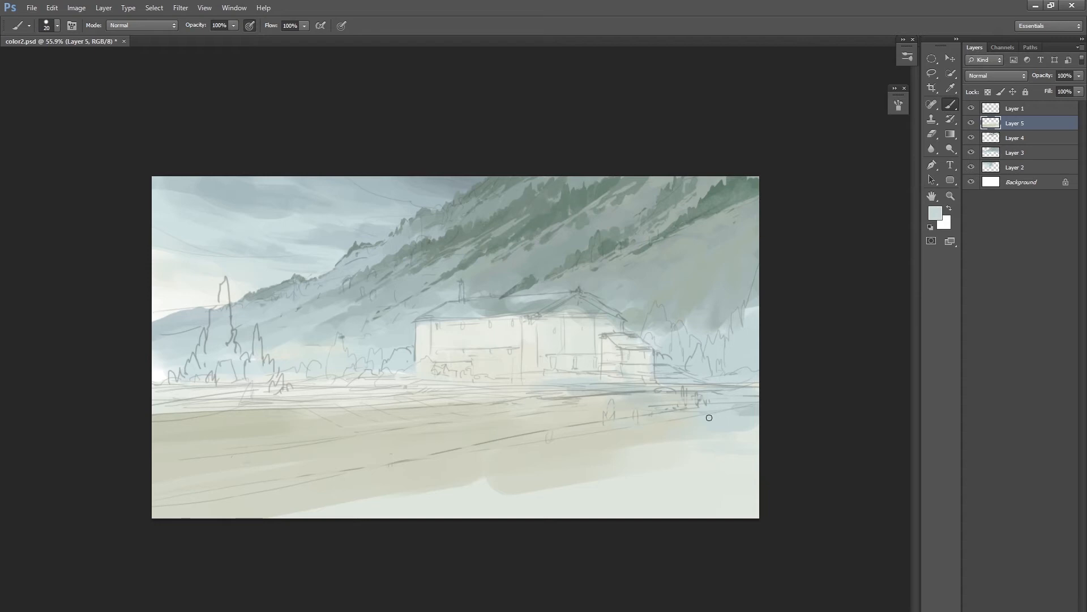
pyautogui.keyDown('alt'); pyautogui.click(599, 431); pyautogui.keyUp('alt')
pyautogui.press(']')
pyautogui.press(']')
pyautogui.press(']')
pyautogui.keyDown('alt'); pyautogui.click(554, 457); pyautogui.keyUp('alt')
pyautogui.press(']')
pyautogui.press(']')
pyautogui.moveTo(469, 474); pyautogui.dragTo(688, 443)
# Sample the pale blue-green at the right and paint soft strokes over the lower centre and right foreground with an 80 px brush.
pyautogui.keyDown('alt'); pyautogui.click(718, 420); pyautogui.keyUp('alt')
pyautogui.moveTo(632, 485); pyautogui.dragTo(750, 485)
pyautogui.moveTo(675, 472)
pyautogui.mouseDown()
pyautogui.moveTo(566, 471)
pyautogui.moveTo(648, 496)
pyautogui.moveTo(656, 453)
pyautogui.mouseUp()
pyautogui.moveTo(502, 471)
pyautogui.mouseDown()
pyautogui.moveTo(614, 492)
pyautogui.moveTo(564, 488)
pyautogui.moveTo(640, 464)
pyautogui.moveTo(384, 494)
pyautogui.moveTo(492, 500)
pyautogui.moveTo(482, 474)
pyautogui.mouseUp()
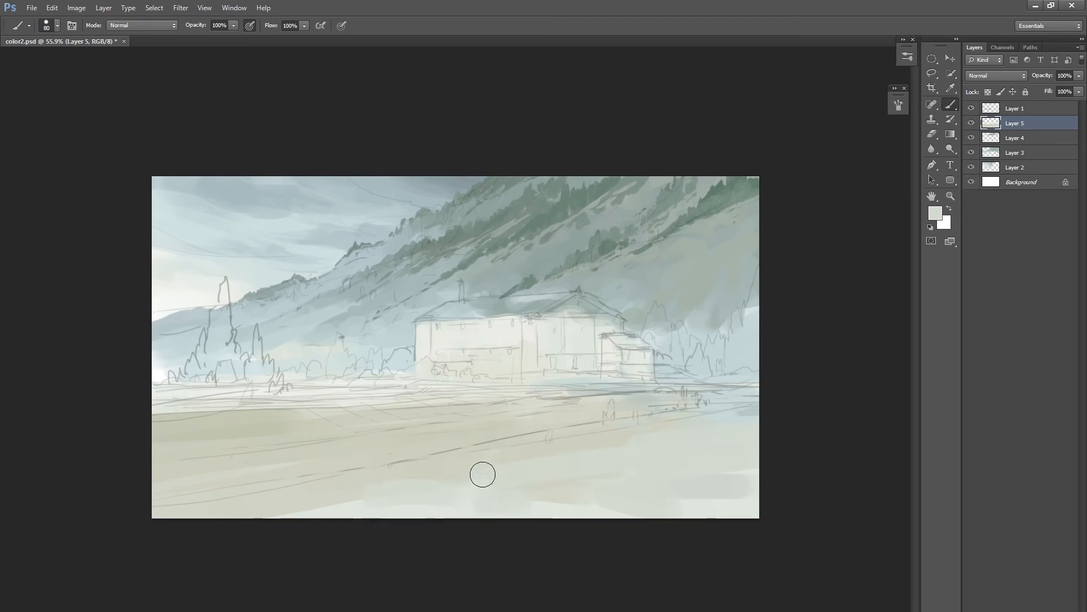
pyautogui.keyDown('alt'); pyautogui.click(372, 436); pyautogui.keyUp('alt')
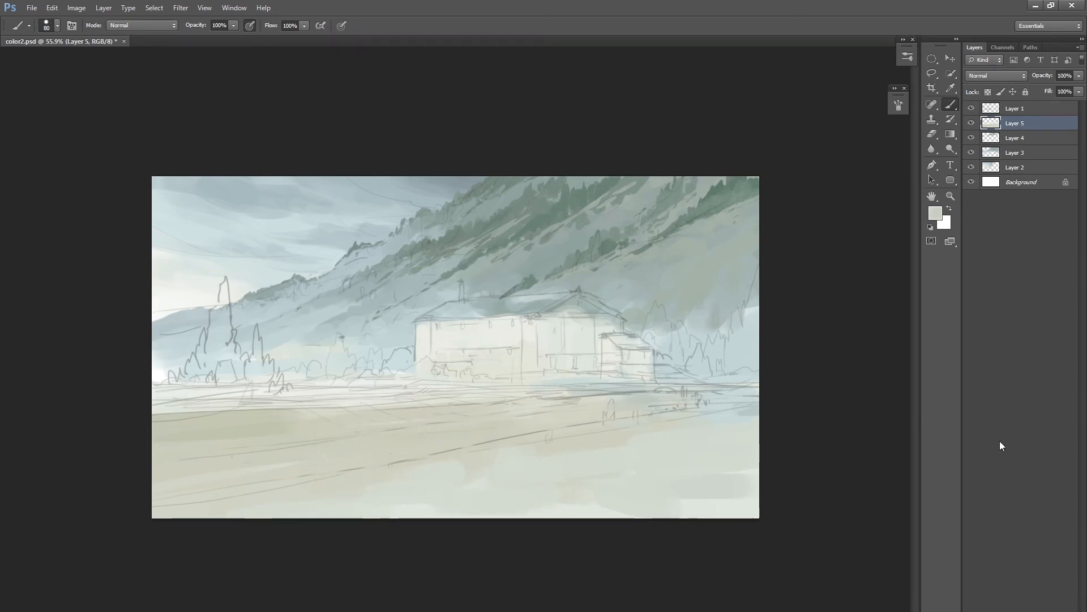
# Create a new layer above Layer 5 and darken the sampled field beige to the grey-green #aab09f.
pyautogui.hotkey('ctrl', 'shift', 'alt', 'n')
pyautogui.keyDown('alt'); pyautogui.click(384, 428); pyautogui.keyUp('alt')
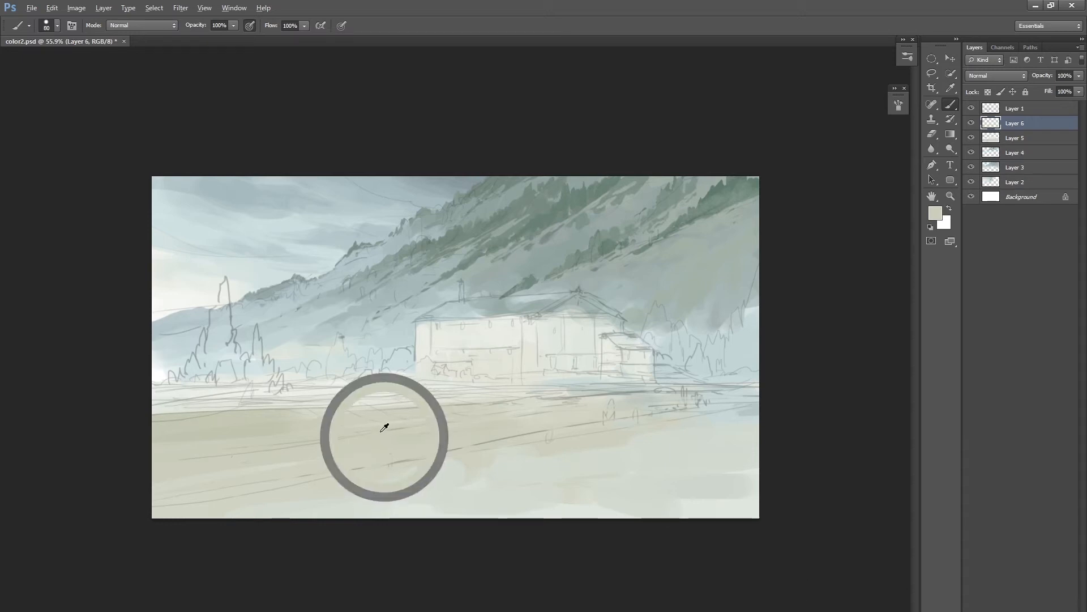
pyautogui.click(933, 215)
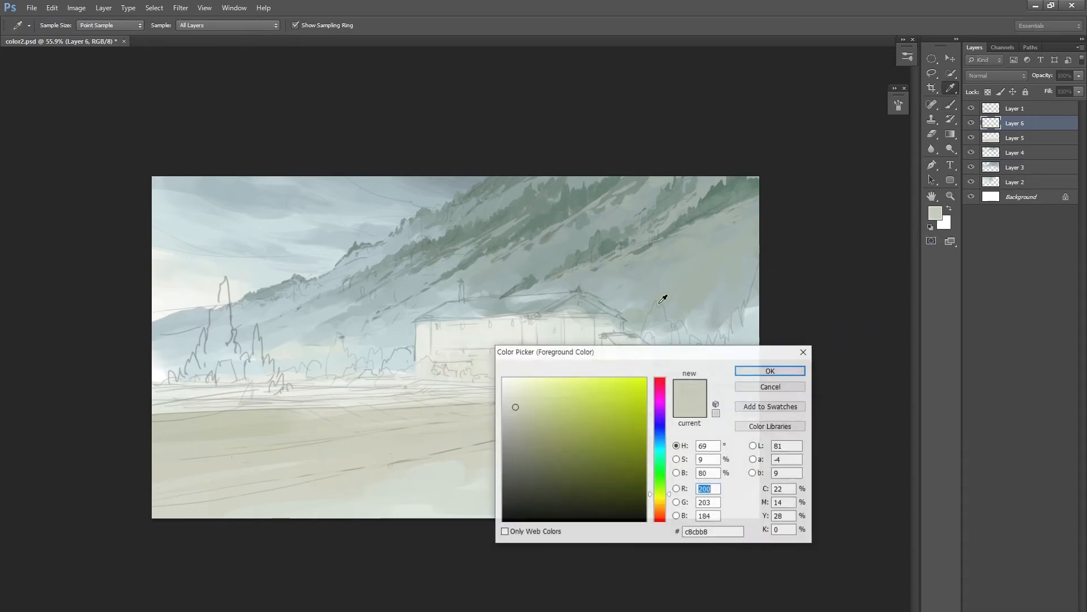
pyautogui.moveTo(515, 413); pyautogui.dragTo(516, 422)
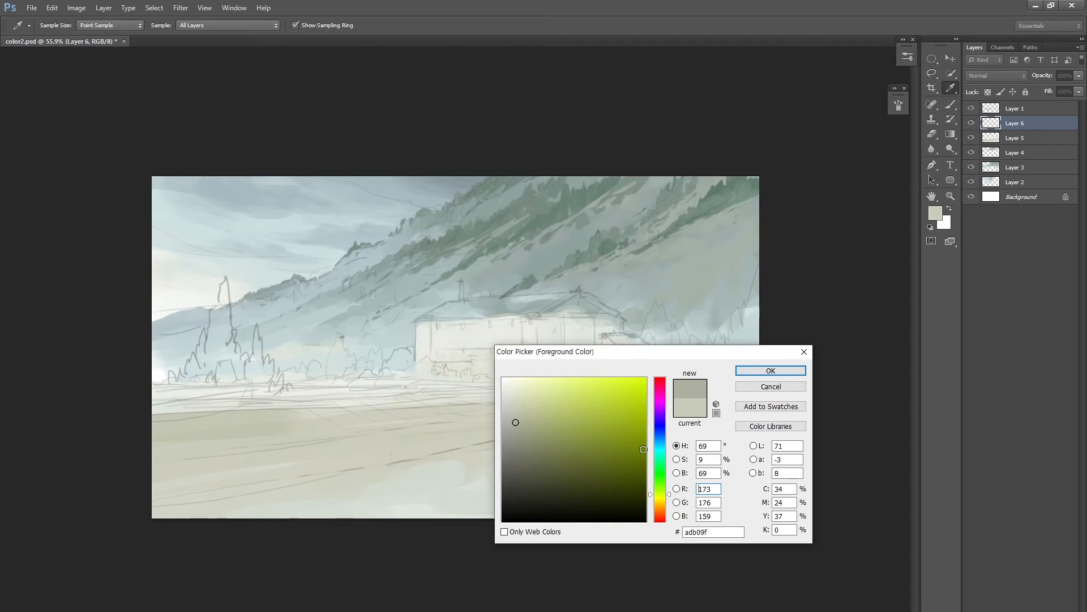
pyautogui.moveTo(659, 492); pyautogui.dragTo(660, 490)
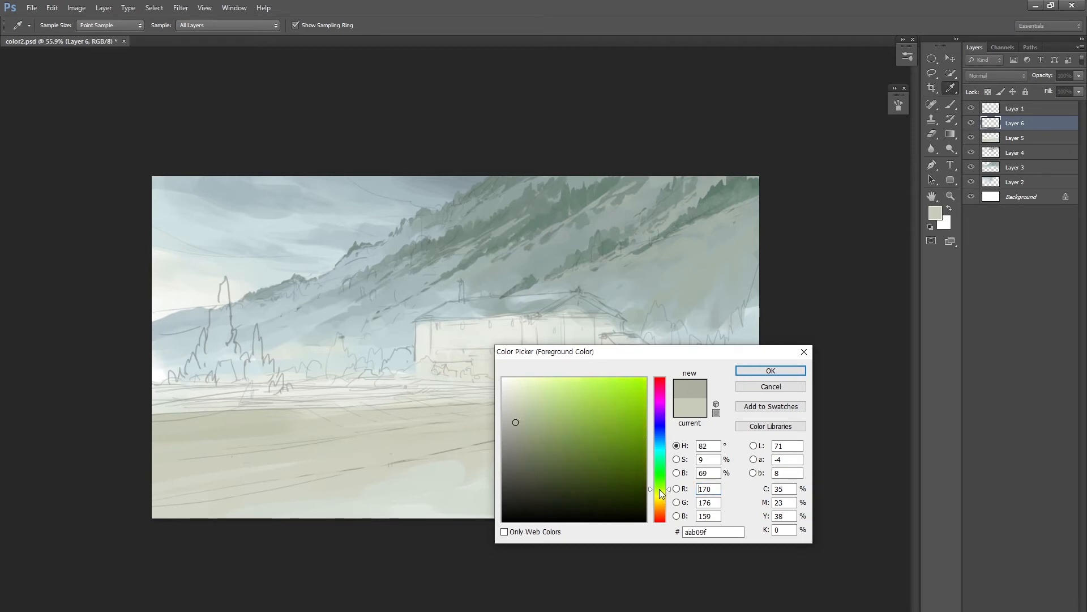
pyautogui.click(770, 370)
# Paint grey-green strokes on the left side of the field, shifting the colour's hue to 93° and reducing the brush to 60 px.
pyautogui.press('b')
pyautogui.moveTo(252, 422)
pyautogui.mouseDown()
pyautogui.moveTo(164, 422)
pyautogui.moveTo(210, 450)
pyautogui.mouseUp()
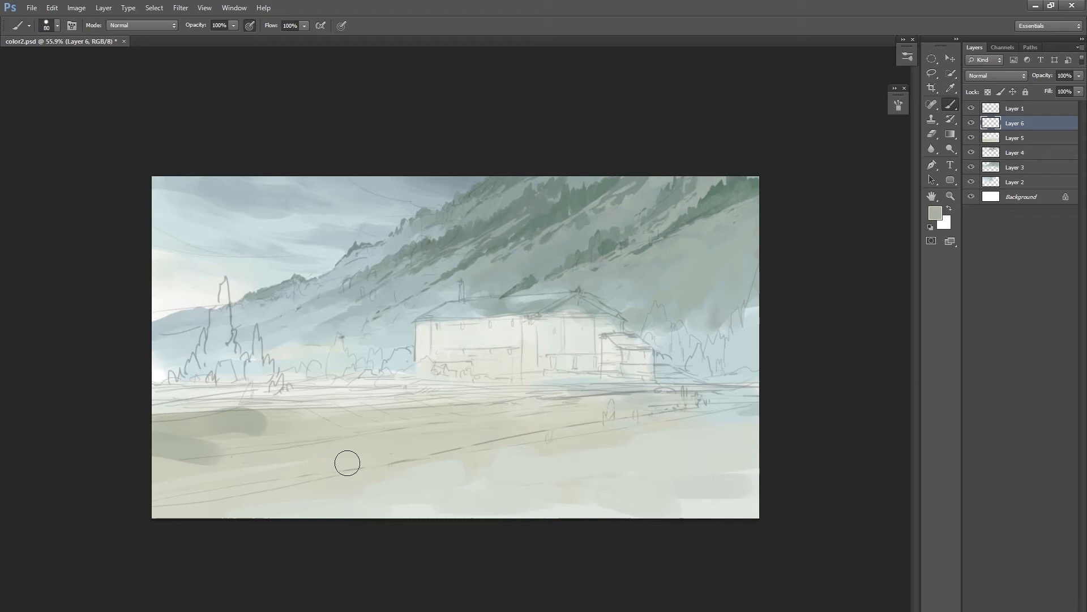
pyautogui.click(935, 214)
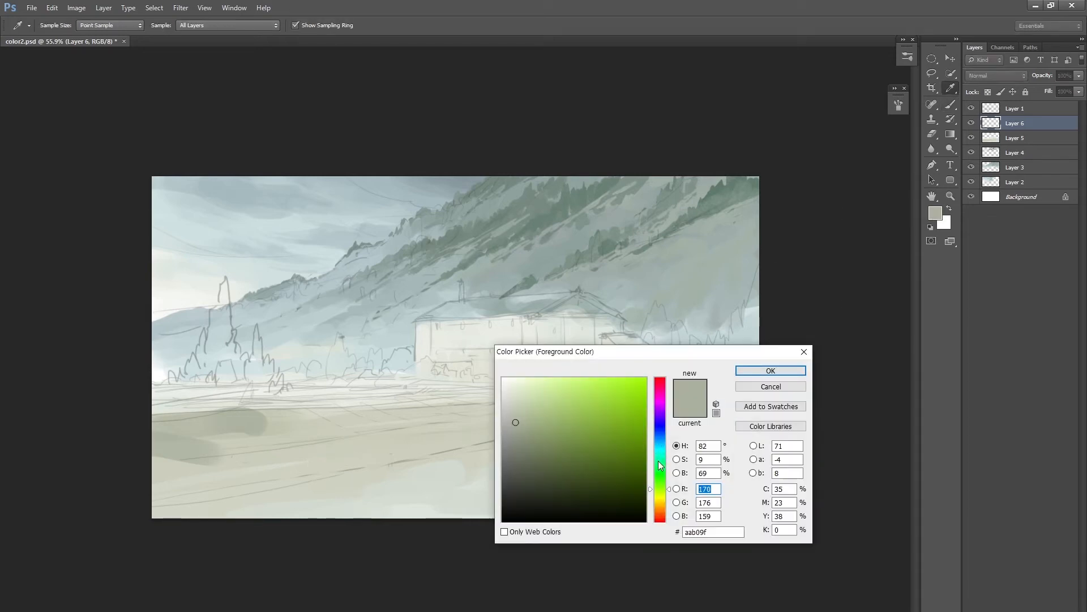
pyautogui.moveTo(654, 490); pyautogui.dragTo(653, 487)
pyautogui.click(770, 370)
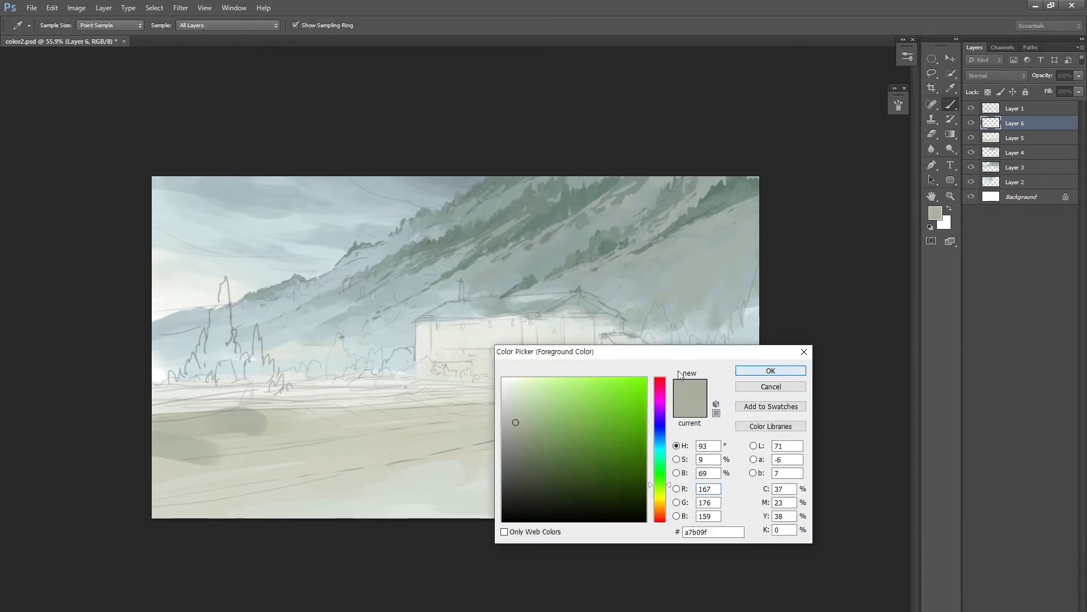
pyautogui.moveTo(251, 420)
pyautogui.mouseDown()
pyautogui.moveTo(291, 449)
pyautogui.moveTo(281, 422)
pyautogui.moveTo(347, 422)
pyautogui.mouseUp()
pyautogui.press('[')
pyautogui.press('[')
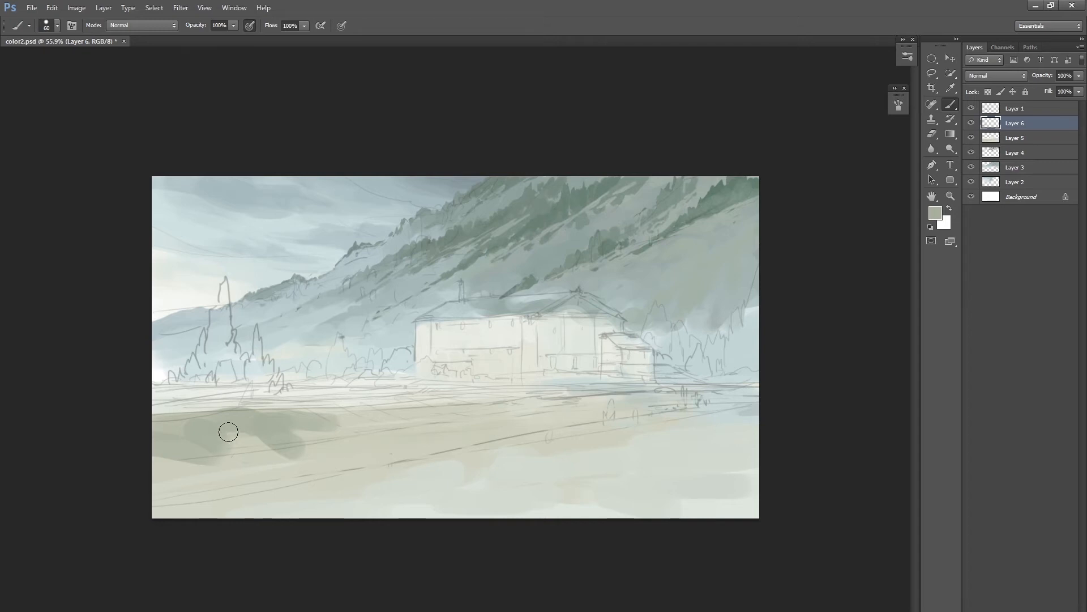
# Widen the grey-green patch over the left field and stretch it toward the middle with a larger brush.
pyautogui.click(937, 219)
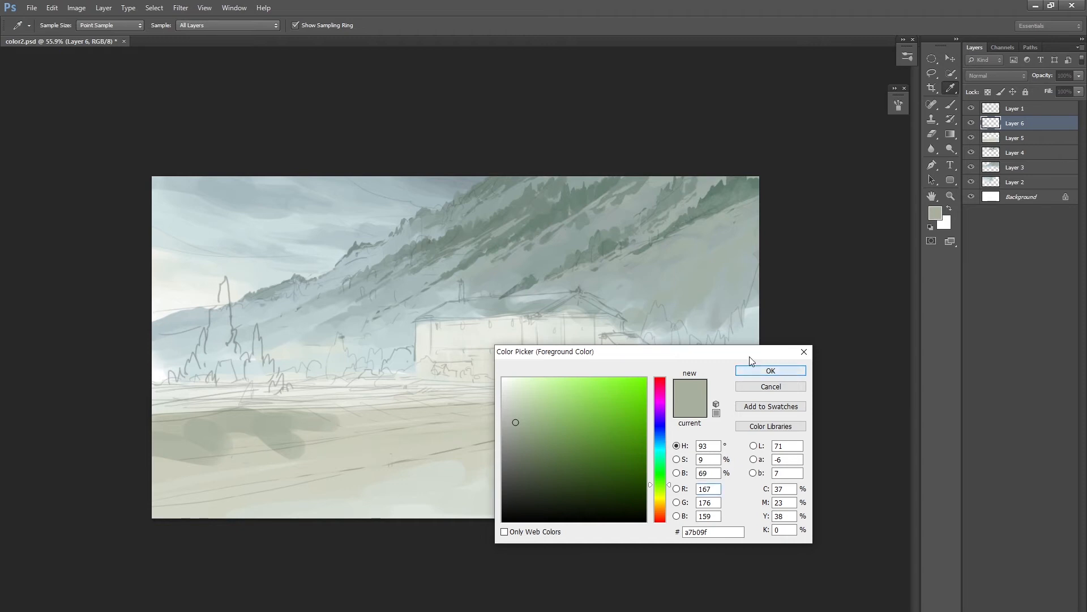
pyautogui.click(770, 371)
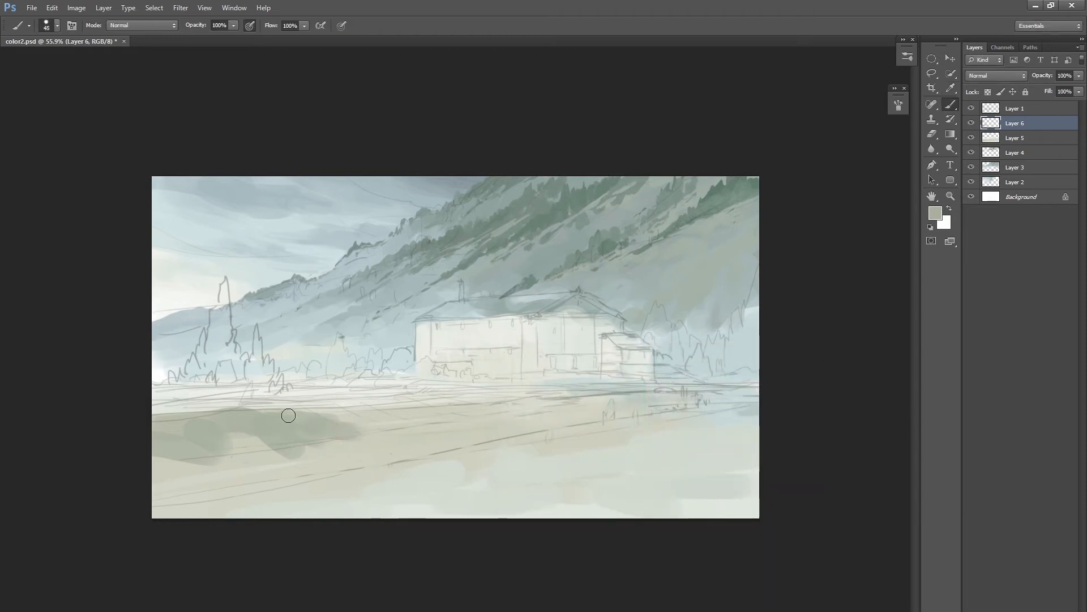
pyautogui.press(']')
pyautogui.press(']')
pyautogui.press(']')
pyautogui.moveTo(223, 443); pyautogui.dragTo(260, 442)
pyautogui.moveTo(145, 457)
pyautogui.mouseDown()
pyautogui.moveTo(223, 469)
pyautogui.moveTo(264, 461)
pyautogui.mouseUp()
pyautogui.moveTo(359, 425); pyautogui.dragTo(545, 403)
# Sample the tone at the field's upper edge and paint thinner strokes across its middle with a smaller brush.
pyautogui.press('[')
pyautogui.press('[')
pyautogui.press('[')
pyautogui.press('[')
pyautogui.press('[')
pyautogui.keyDown('alt'); pyautogui.click(406, 408); pyautogui.keyUp('alt')
pyautogui.moveTo(424, 426); pyautogui.dragTo(517, 418)
# Extend the darker band along the field's upper edge past the house to the right, reducing the brush to 20 px.
pyautogui.press(']')
pyautogui.press(']')
pyautogui.moveTo(363, 439)
pyautogui.mouseDown()
pyautogui.moveTo(462, 431)
pyautogui.moveTo(364, 436)
pyautogui.mouseUp()
pyautogui.moveTo(511, 415); pyautogui.dragTo(694, 397)
pyautogui.moveTo(544, 449)
pyautogui.mouseDown()
pyautogui.moveTo(470, 473)
pyautogui.moveTo(487, 448)
pyautogui.mouseUp()
pyautogui.press('[')
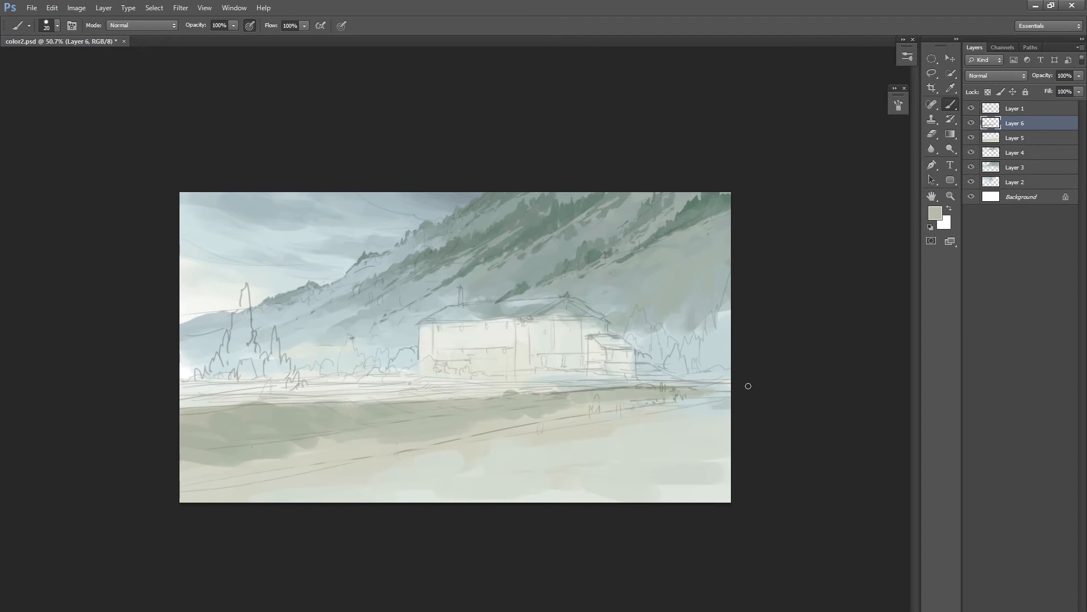
# Toggle the visibility of Layer 6 and the sketch on Layer 1 to compare the ground with and without them.
pyautogui.click(970, 124)
pyautogui.click(968, 126)
pyautogui.click(971, 108)
pyautogui.click(971, 121)
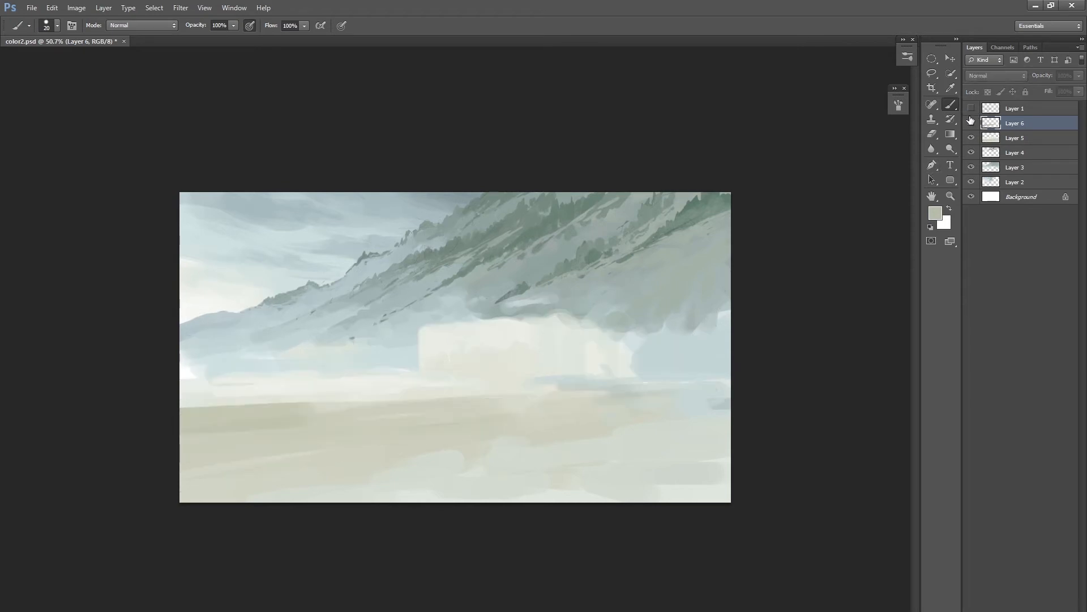
pyautogui.click(971, 108)
pyautogui.click(971, 123)
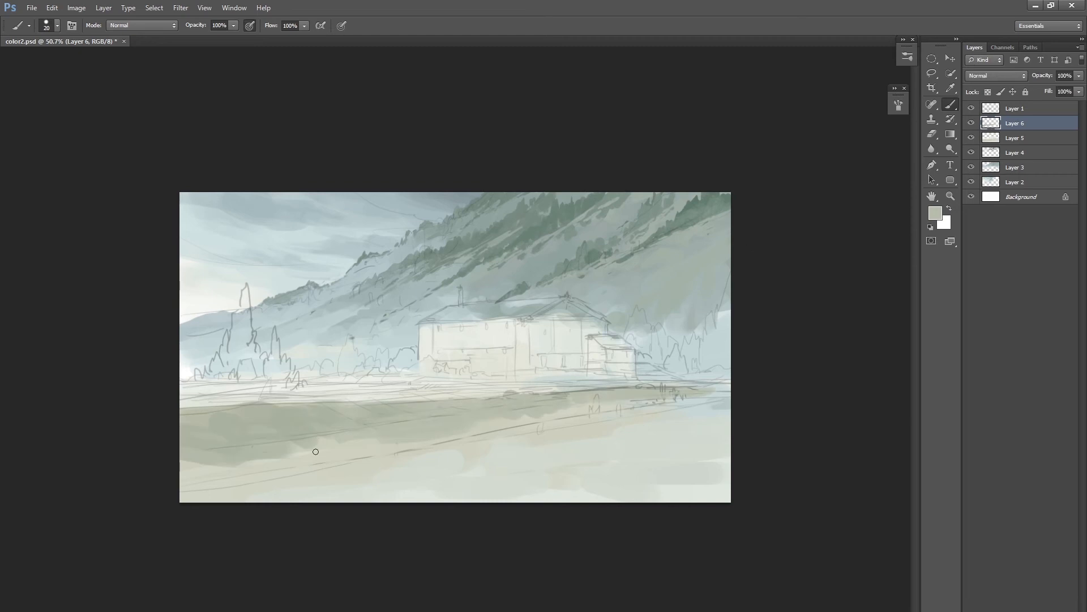
# Paint grey-green along the field's lower slope from the left edge toward the right with a larger brush.
pyautogui.press(']')
pyautogui.press(']')
pyautogui.press(']')
pyautogui.moveTo(182, 471)
pyautogui.mouseDown()
pyautogui.moveTo(259, 462)
pyautogui.moveTo(205, 479)
pyautogui.moveTo(317, 461)
pyautogui.moveTo(265, 437)
pyautogui.moveTo(615, 402)
pyautogui.mouseUp()
pyautogui.press(']')
pyautogui.press(']')
pyautogui.press(']')
pyautogui.press(']')
pyautogui.press('[')
pyautogui.press('[')
pyautogui.press('[')
pyautogui.press('[')
# Erase soft gaps and slanted breaks in the grey-green from the left-centre of the field to its right end, using smaller eraser sizes.
pyautogui.press('e')
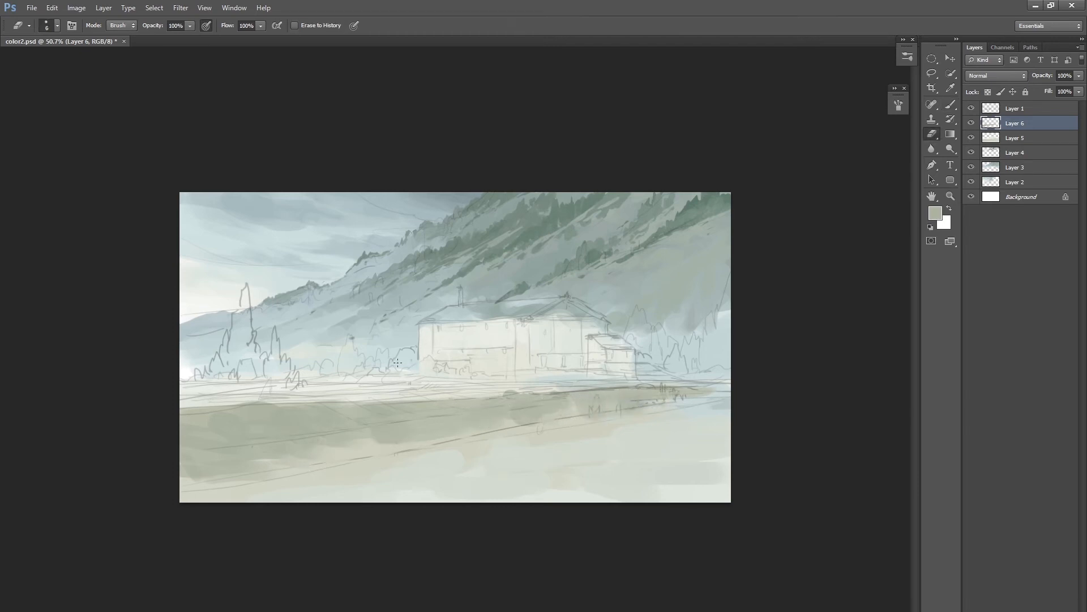
pyautogui.press('r')
pyautogui.press('e')
pyautogui.press(']')
pyautogui.moveTo(318, 437)
pyautogui.mouseDown()
pyautogui.moveTo(444, 442)
pyautogui.moveTo(426, 425)
pyautogui.moveTo(386, 426)
pyautogui.mouseUp()
pyautogui.moveTo(476, 430)
pyautogui.mouseDown()
pyautogui.moveTo(448, 413)
pyautogui.moveTo(415, 427)
pyautogui.moveTo(381, 420)
pyautogui.moveTo(497, 447)
pyautogui.moveTo(439, 415)
pyautogui.moveTo(456, 415)
pyautogui.moveTo(460, 424)
pyautogui.moveTo(340, 427)
pyautogui.moveTo(385, 438)
pyautogui.moveTo(380, 410)
pyautogui.moveTo(430, 438)
pyautogui.moveTo(474, 410)
pyautogui.mouseUp()
pyautogui.press('[')
pyautogui.press('[')
pyautogui.press('[')
pyautogui.press('[')
pyautogui.moveTo(611, 407); pyautogui.dragTo(642, 405)
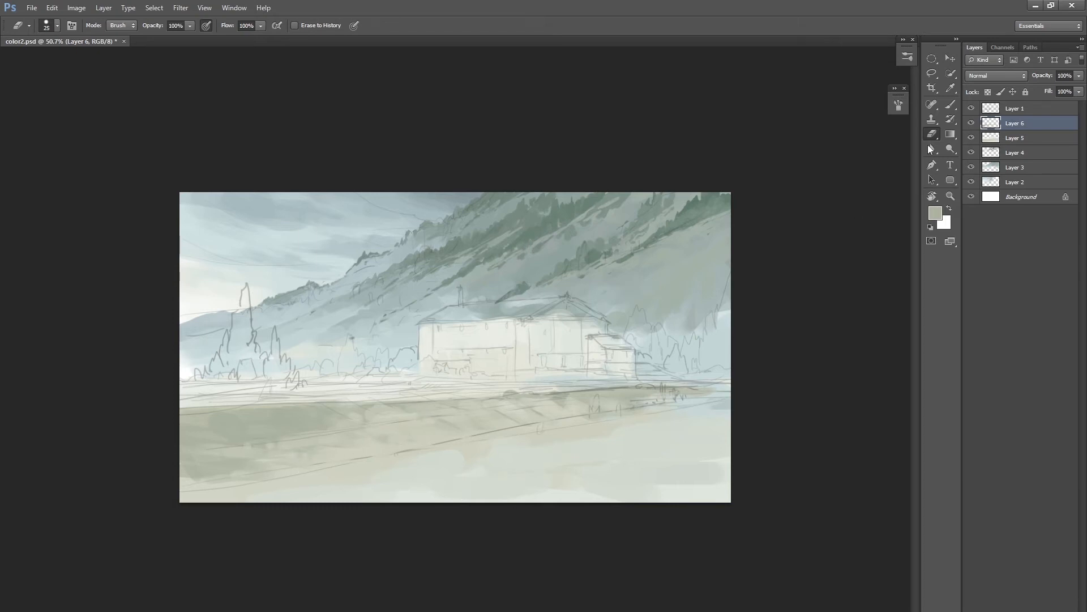
# Hide the line sketch to check the painting at different zoom levels, and show it again.
pyautogui.click(971, 109)
pyautogui.scroll(-3, 607, 461)
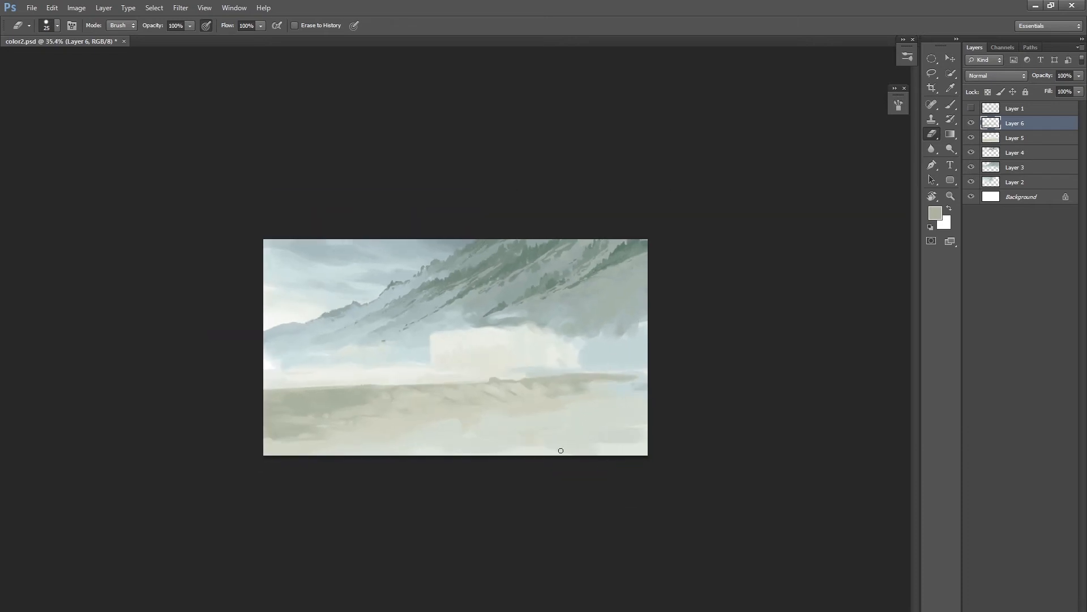
pyautogui.scroll(3, 488, 391)
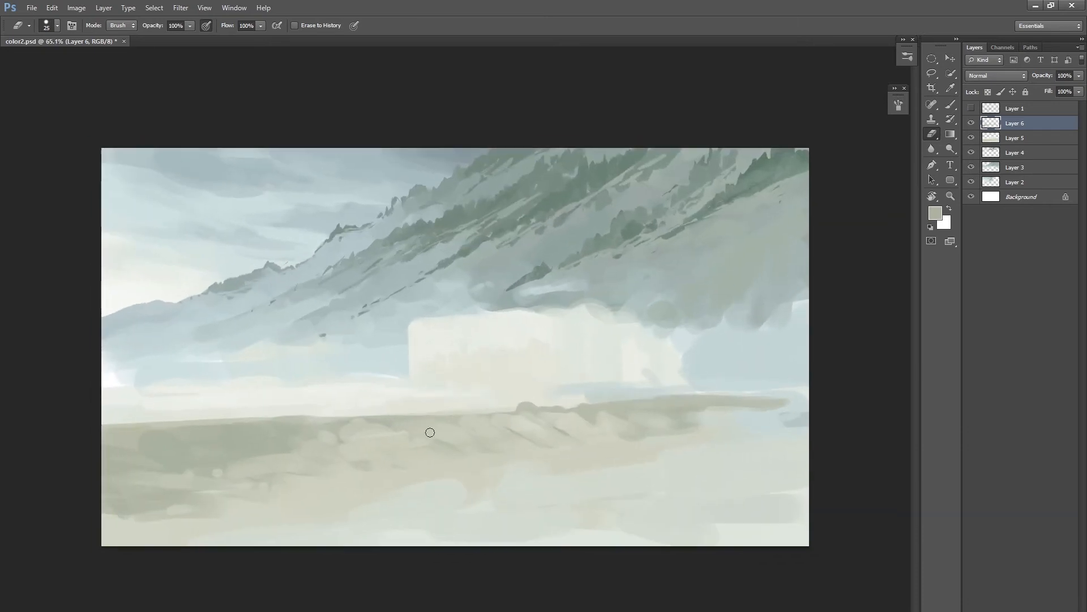
pyautogui.click(971, 109)
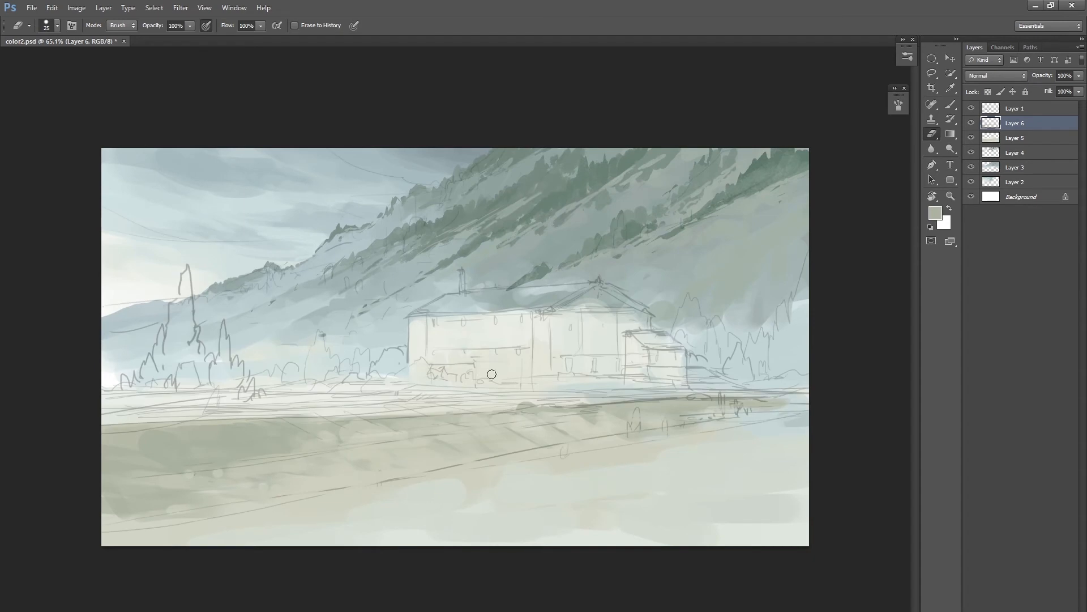
# Sample the beige below the field's edge and brush it over the right foreground with a larger brush.
pyautogui.press('b')
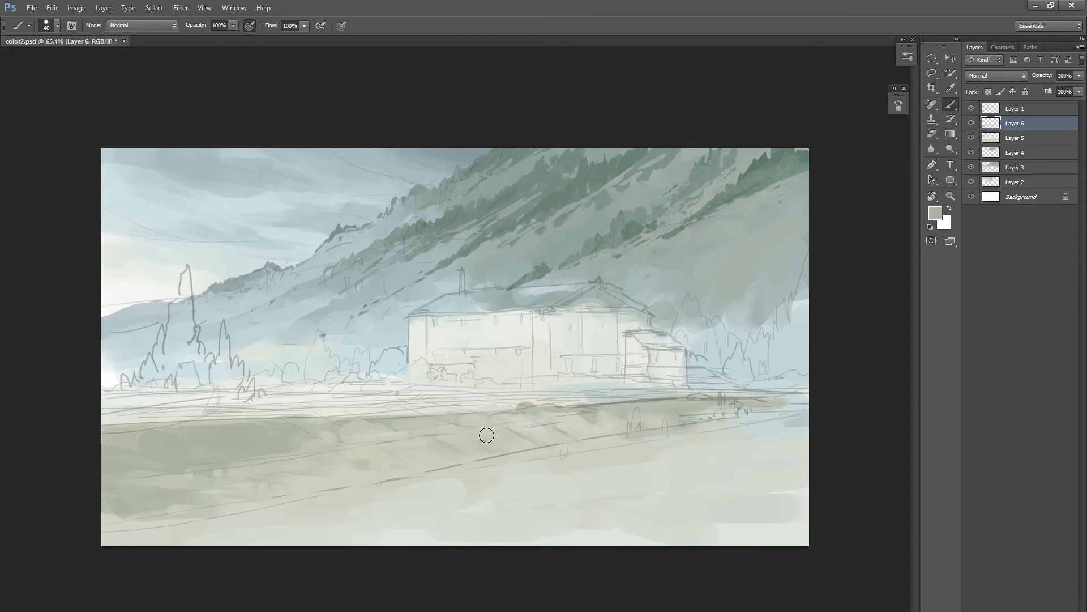
pyautogui.keyDown('alt'); pyautogui.click(552, 483); pyautogui.keyUp('alt')
pyautogui.keyDown('alt'); pyautogui.click(599, 451); pyautogui.keyUp('alt')
pyautogui.keyDown('alt'); pyautogui.click(598, 448); pyautogui.keyUp('alt')
pyautogui.press(']')
pyautogui.press(']')
pyautogui.press(']')
pyautogui.press(']')
pyautogui.press(']')
pyautogui.press(']')
pyautogui.moveTo(767, 440)
pyautogui.mouseDown()
pyautogui.moveTo(737, 465)
pyautogui.moveTo(739, 490)
pyautogui.mouseUp()
# Darken the beige and block in the lower right foreground with broad strokes, extending the patch toward the centre.
pyautogui.click(935, 214)
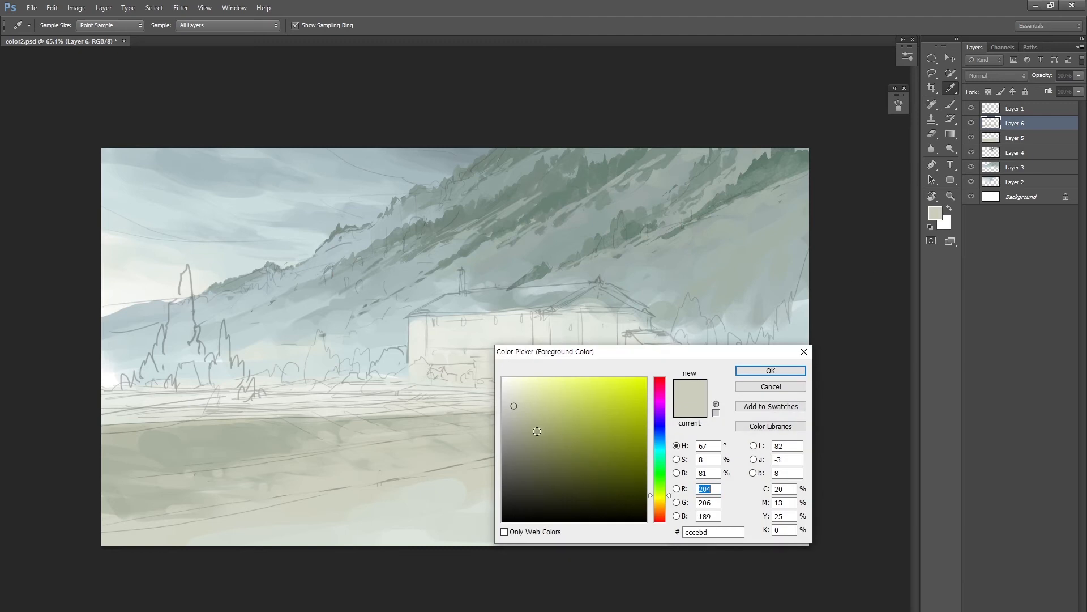
pyautogui.click(516, 423)
pyautogui.click(752, 372)
pyautogui.moveTo(761, 432)
pyautogui.mouseDown()
pyautogui.moveTo(787, 459)
pyautogui.moveTo(824, 466)
pyautogui.moveTo(749, 480)
pyautogui.moveTo(791, 495)
pyautogui.moveTo(795, 514)
pyautogui.moveTo(699, 545)
pyautogui.moveTo(774, 553)
pyautogui.mouseUp()
pyautogui.keyDown('alt'); pyautogui.click(712, 448); pyautogui.keyUp('alt')
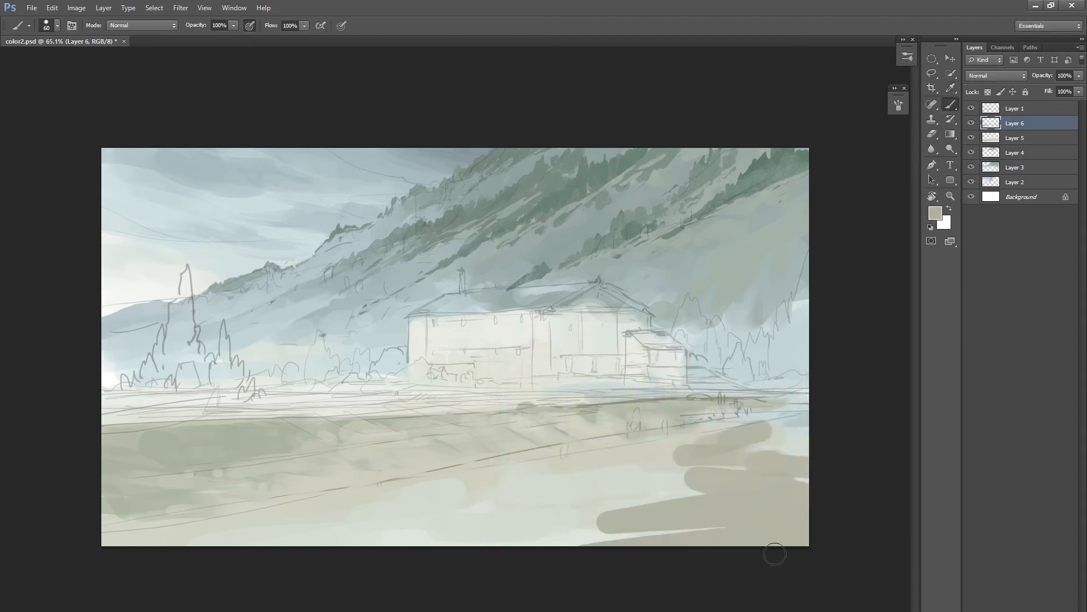
pyautogui.moveTo(660, 486); pyautogui.dragTo(552, 486)
pyautogui.moveTo(696, 483)
pyautogui.mouseDown()
pyautogui.moveTo(808, 439)
pyautogui.moveTo(770, 435)
pyautogui.mouseUp()
# Sample the light beige beside the dark patch and paint over its upper and left parts with a 50 to 60 px brush.
pyautogui.keyDown('alt'); pyautogui.click(675, 453); pyautogui.keyUp('alt')
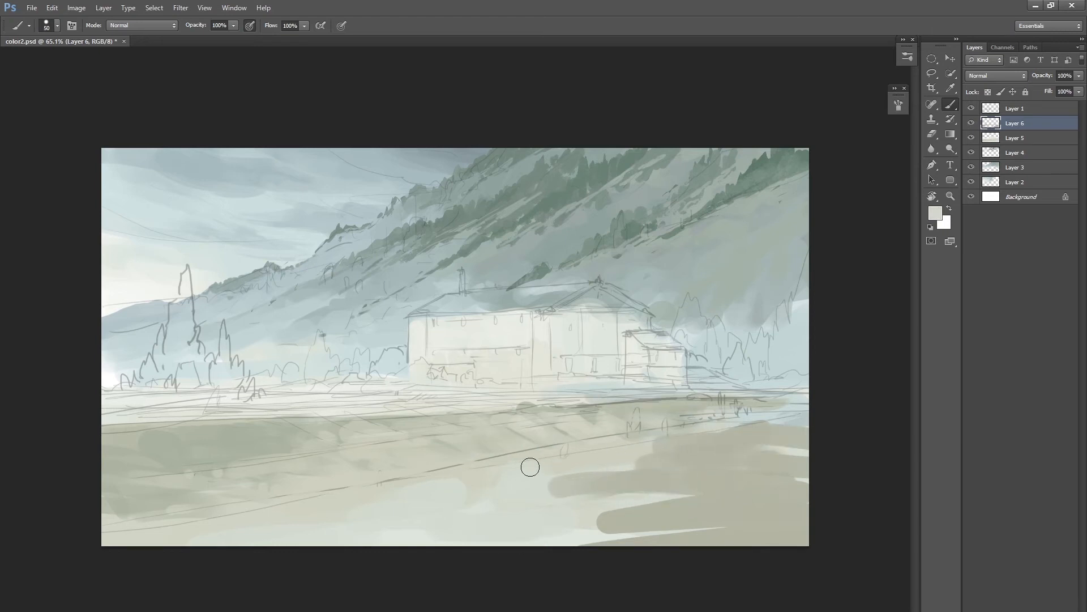
pyautogui.moveTo(627, 444); pyautogui.dragTo(774, 435)
pyautogui.moveTo(642, 441); pyautogui.dragTo(804, 423)
pyautogui.moveTo(719, 457); pyautogui.dragTo(571, 467)
pyautogui.moveTo(571, 467)
pyautogui.mouseDown()
pyautogui.moveTo(765, 461)
pyautogui.moveTo(657, 453)
pyautogui.moveTo(747, 454)
pyautogui.mouseUp()
pyautogui.press(']')
pyautogui.press(']')
pyautogui.moveTo(683, 459); pyautogui.dragTo(790, 437)
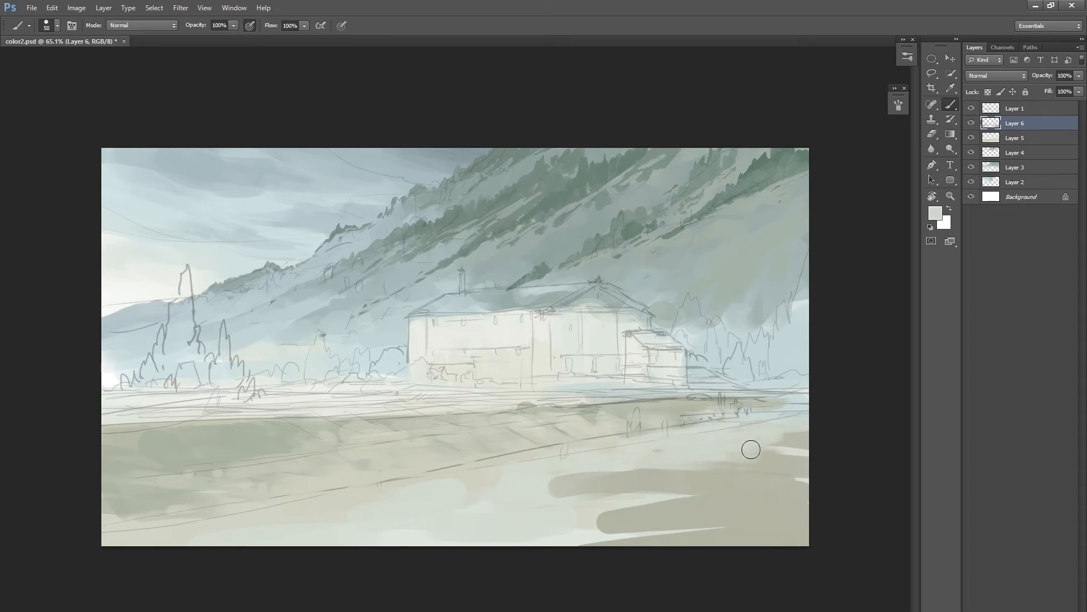
pyautogui.moveTo(488, 485); pyautogui.dragTo(633, 481)
pyautogui.moveTo(547, 493); pyautogui.dragTo(644, 476)
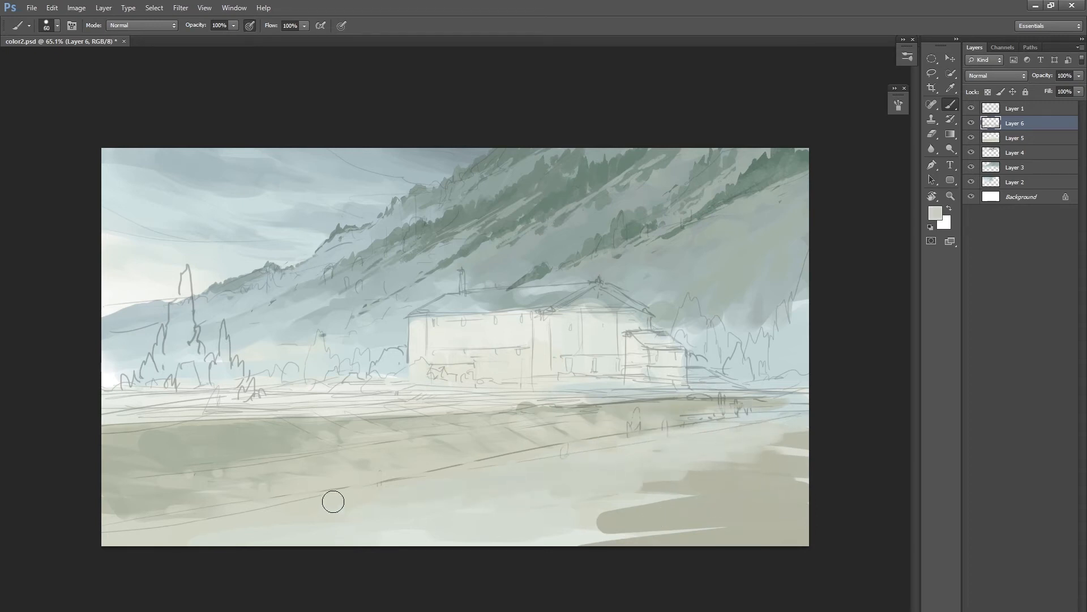
# Sample the neighbouring foreground tones and break up the pale lower centre with soft dabs, reducing the brush to 15 px.
pyautogui.keyDown('alt'); pyautogui.click(672, 469); pyautogui.keyUp('alt')
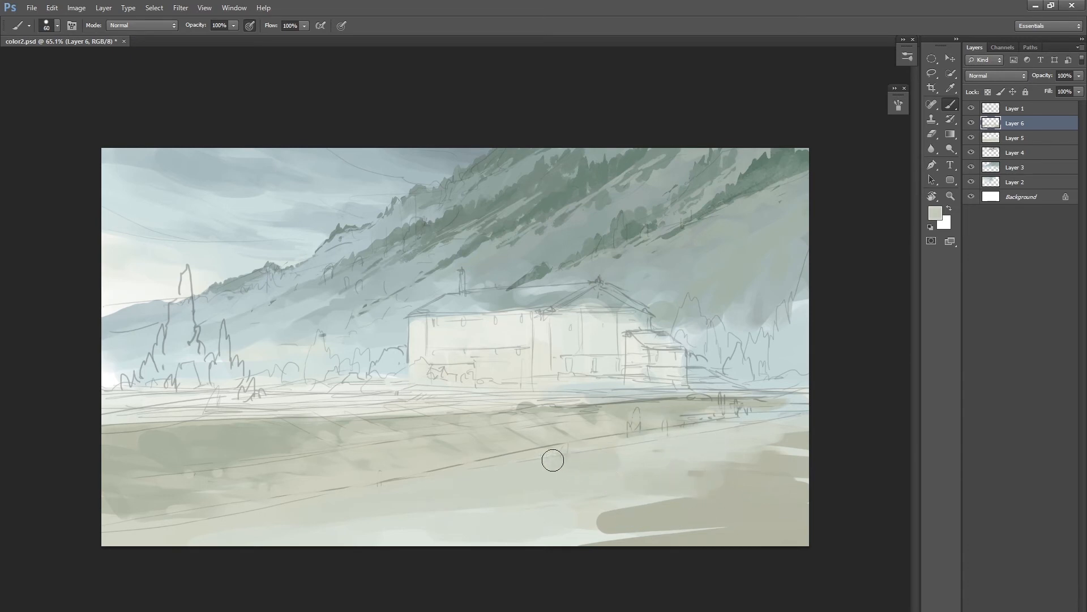
pyautogui.press('[')
pyautogui.press('[')
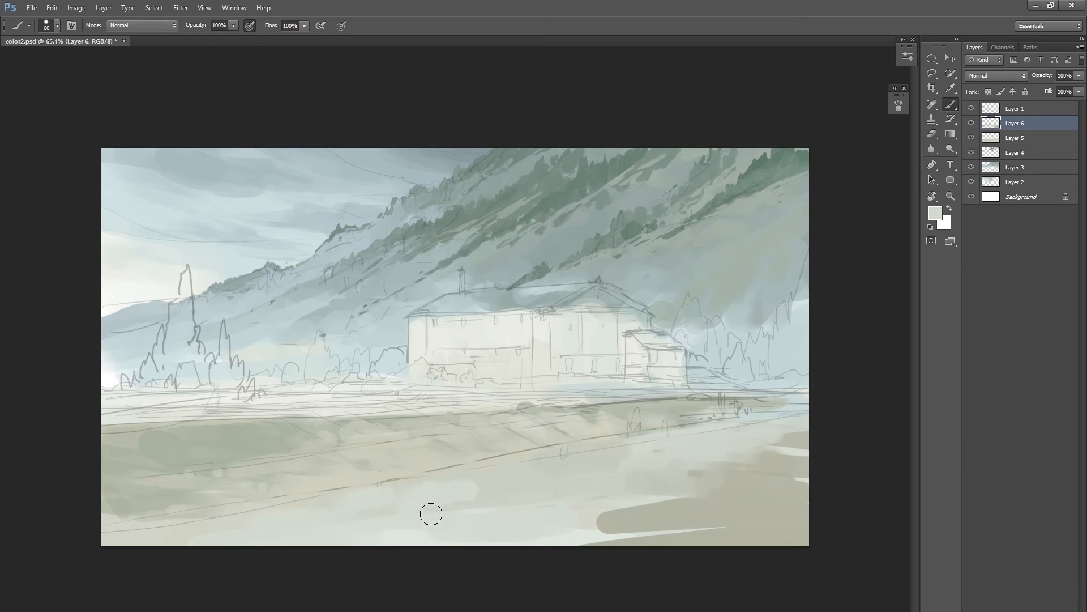
pyautogui.press('[')
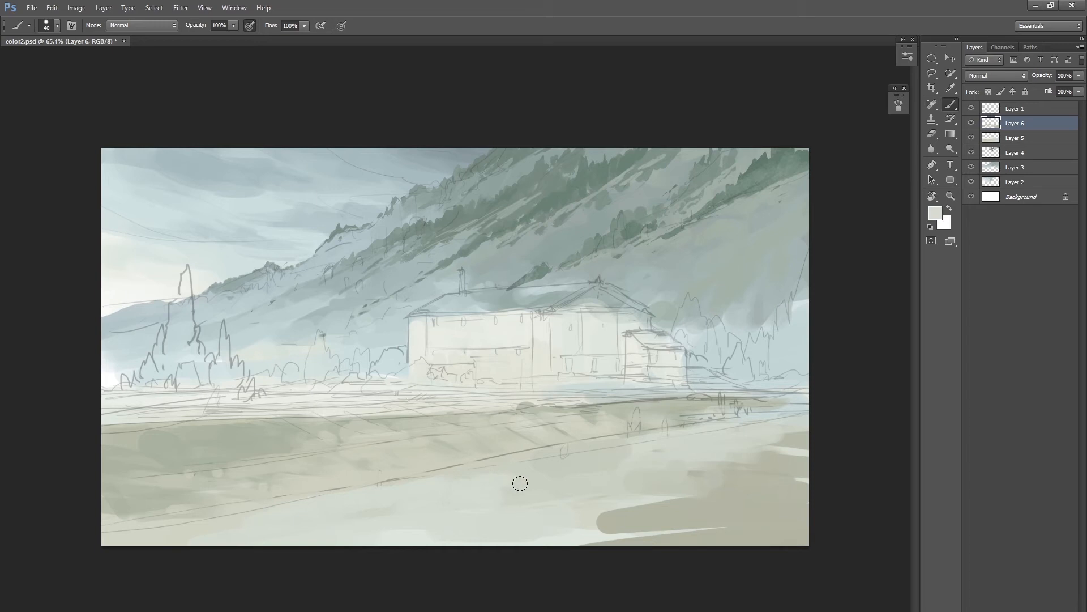
pyautogui.keyDown('alt'); pyautogui.click(579, 465); pyautogui.keyUp('alt')
pyautogui.moveTo(546, 467)
pyautogui.mouseDown()
pyautogui.moveTo(559, 462)
pyautogui.moveTo(496, 476)
pyautogui.moveTo(549, 491)
pyautogui.mouseUp()
pyautogui.keyDown('alt'); pyautogui.click(440, 500); pyautogui.keyUp('alt')
pyautogui.press('[')
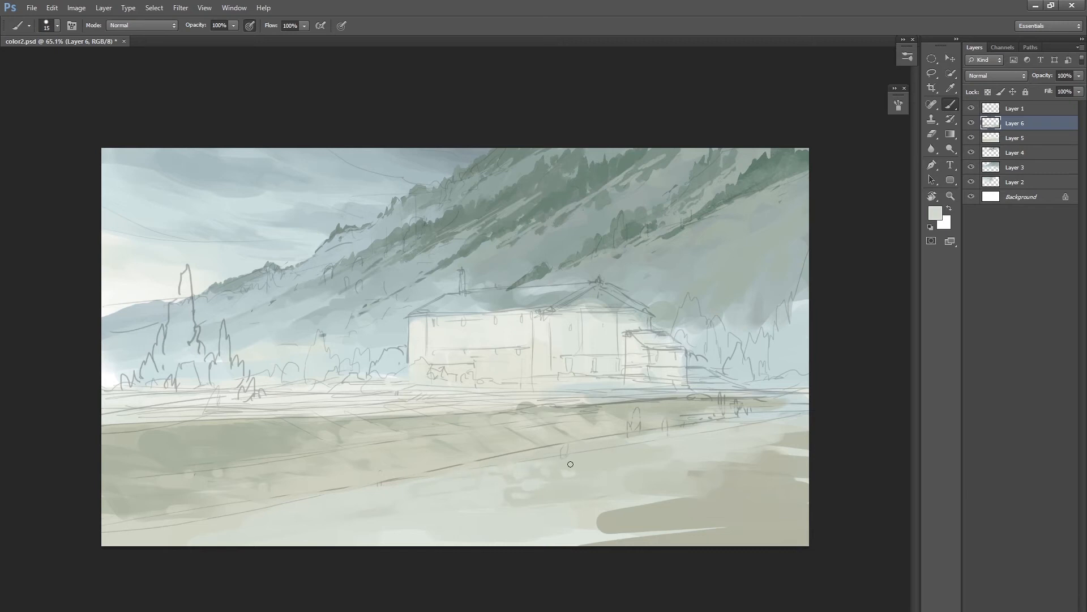
# Add small strokes to the right-centre foreground and darker dabs below the fence, using a tone sampled from the dark patch.
pyautogui.moveTo(653, 462)
pyautogui.mouseDown()
pyautogui.moveTo(612, 502)
pyautogui.moveTo(625, 492)
pyautogui.mouseUp()
pyautogui.keyDown('alt'); pyautogui.click(667, 540); pyautogui.keyUp('alt')
pyautogui.press(']')
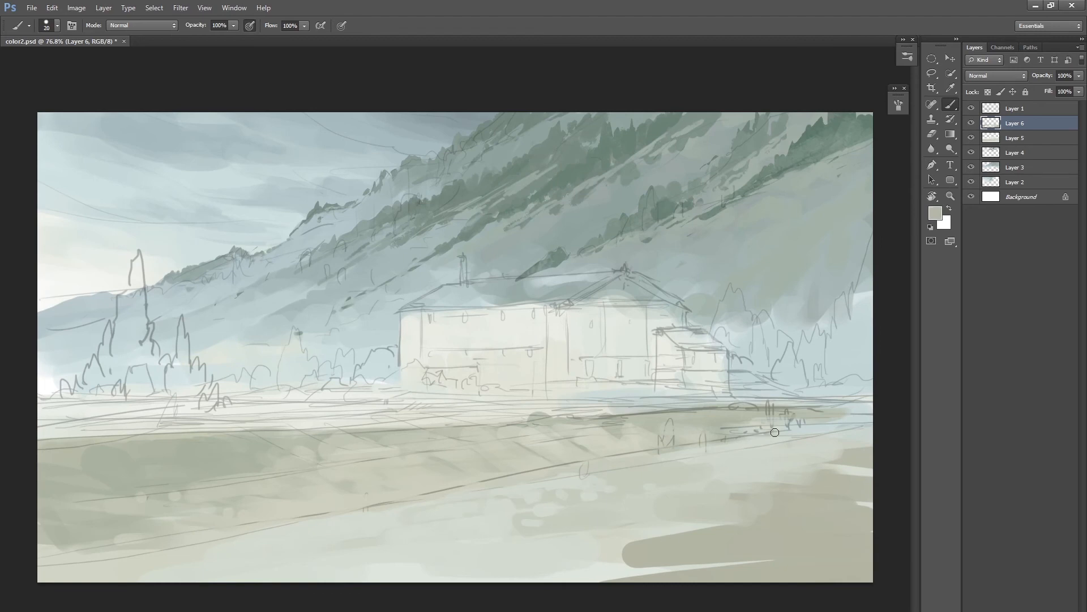
pyautogui.press(']')
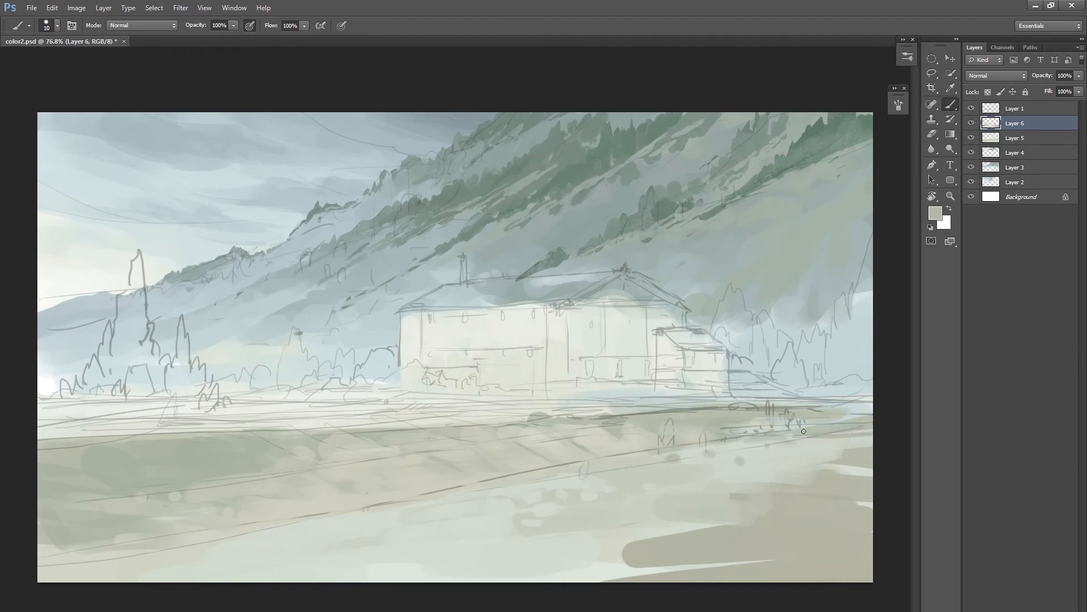
# Sample the mid beige above the dark patch and soften the patch's left end with a 50 px brush.
pyautogui.keyDown('alt'); pyautogui.click(695, 515); pyautogui.keyUp('alt')
pyautogui.press(']')
pyautogui.press(']')
pyautogui.press(']')
pyautogui.press(']')
pyautogui.press(']')
pyautogui.press(']')
pyautogui.moveTo(615, 548)
pyautogui.mouseDown()
pyautogui.moveTo(657, 553)
pyautogui.moveTo(665, 572)
pyautogui.moveTo(594, 584)
pyautogui.moveTo(757, 561)
pyautogui.moveTo(748, 534)
pyautogui.mouseUp()
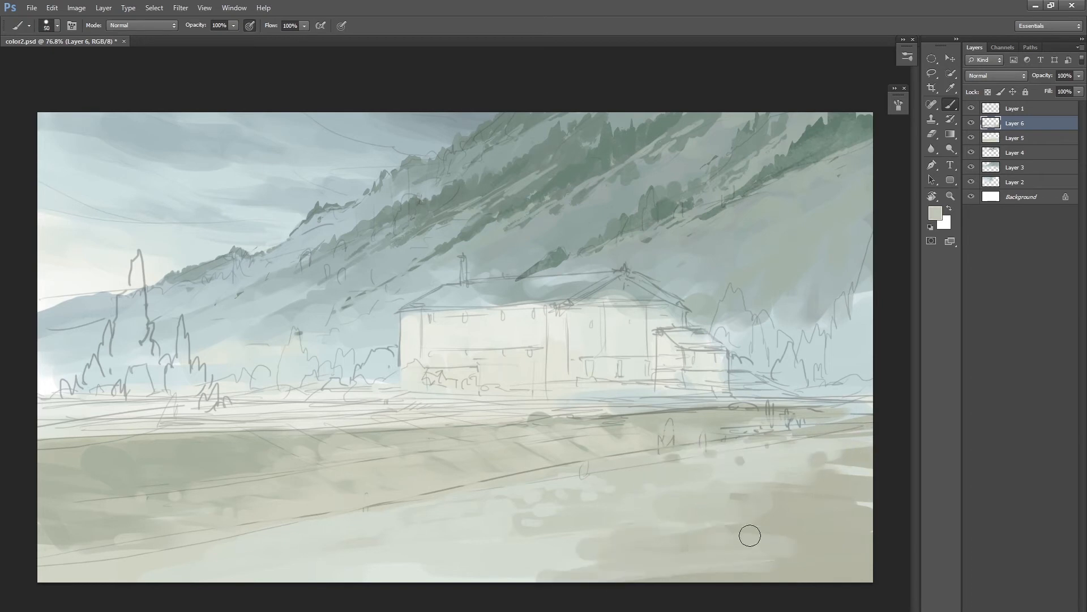
# Sample the pale tone left of the dark patch and paint light strokes over its left part.
pyautogui.keyDown('alt'); pyautogui.click(570, 541); pyautogui.keyUp('alt')
pyautogui.moveTo(592, 548); pyautogui.dragTo(674, 545)
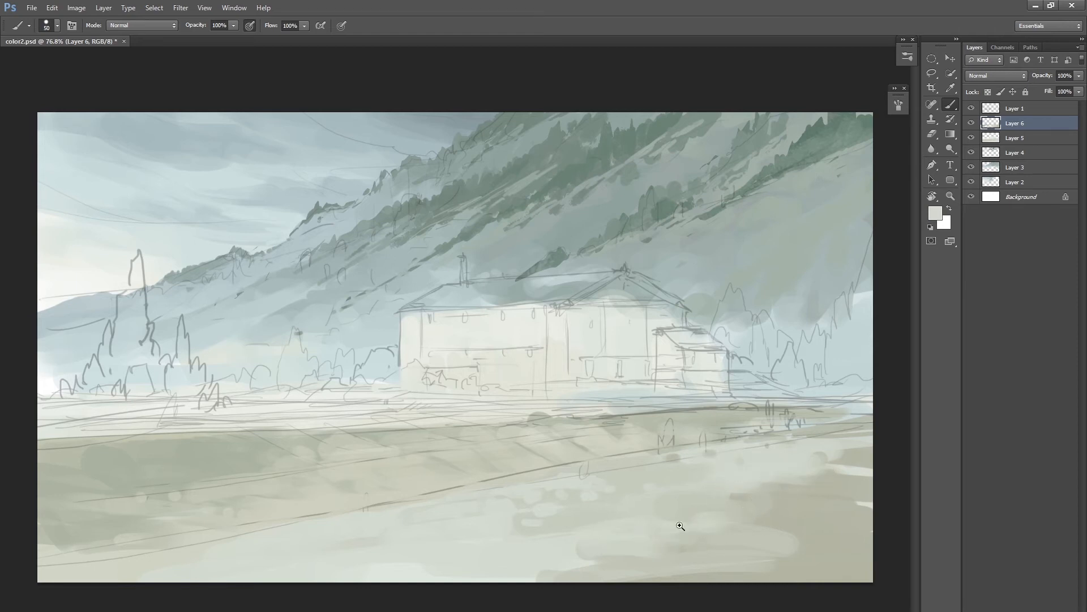
pyautogui.scroll(-2, 656, 520)
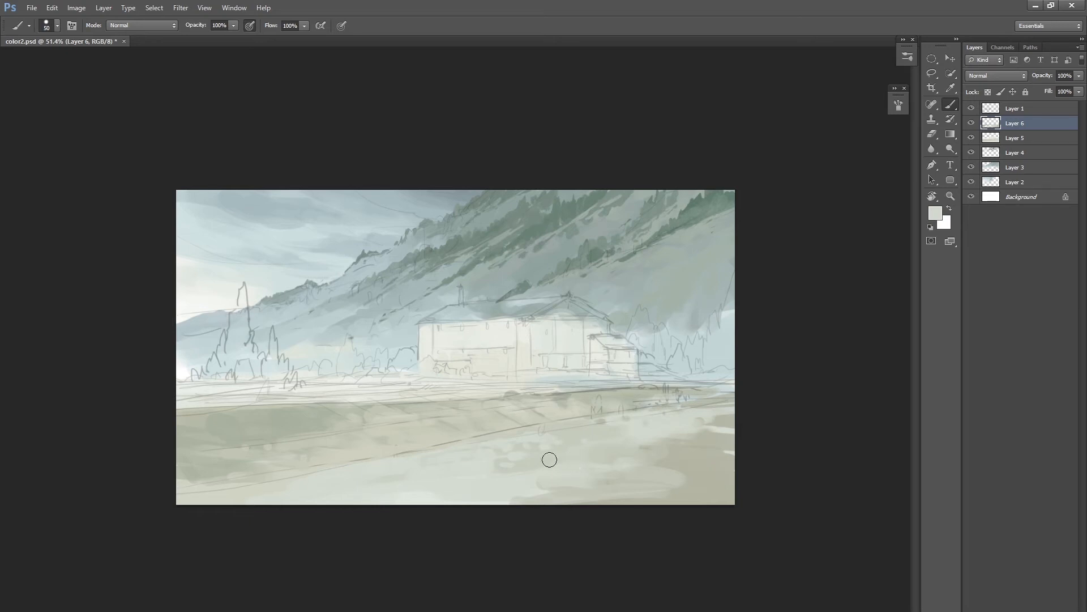
pyautogui.scroll(1, 483, 424)
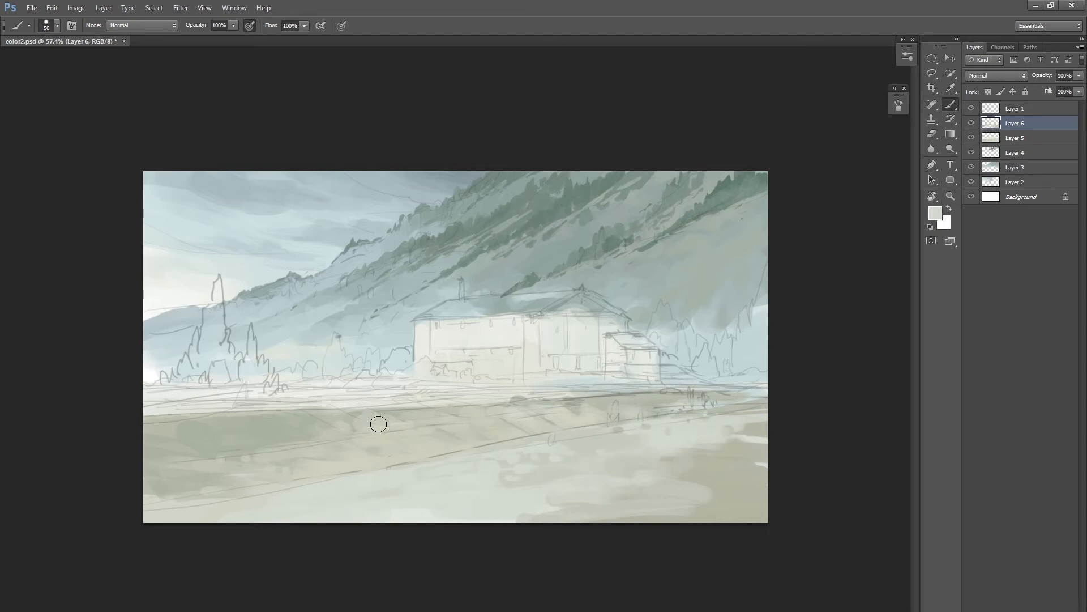
# Sample the pale field tone, shift it to a slightly darker yellowish beige, and stroke the far-left strip above the dark patch at 25 px.
pyautogui.keyDown('alt'); pyautogui.click(294, 391); pyautogui.keyUp('alt')
pyautogui.press('[')
pyautogui.press('[')
pyautogui.press('[')
pyautogui.click(935, 212)
pyautogui.moveTo(661, 498); pyautogui.dragTo(660, 494)
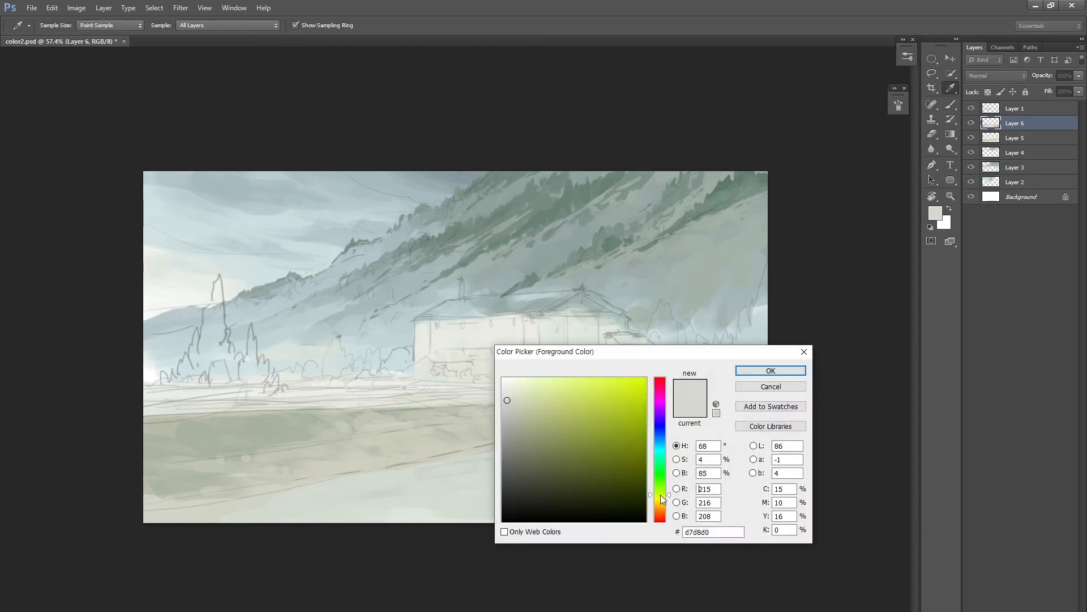
pyautogui.click(516, 407)
pyautogui.click(770, 371)
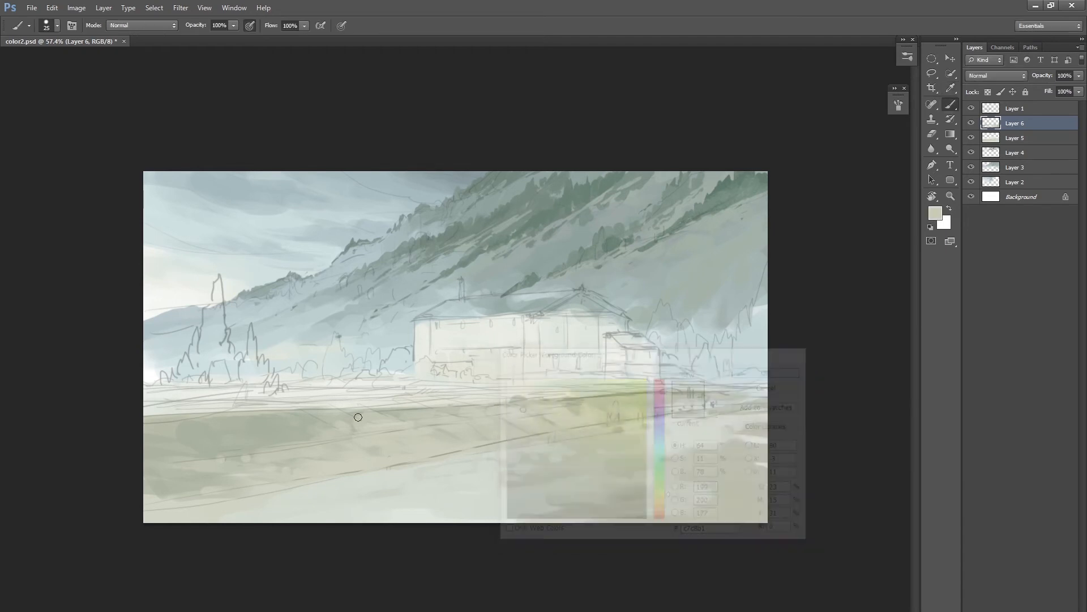
pyautogui.moveTo(176, 400); pyautogui.dragTo(223, 401)
pyautogui.moveTo(136, 409); pyautogui.dragTo(223, 409)
# Extend the beige ground strip rightward below the house with thin horizontal strokes using a 9 px brush at 50% opacity.
pyautogui.press(']')
pyautogui.press(']')
pyautogui.moveTo(146, 399)
pyautogui.mouseDown()
pyautogui.moveTo(234, 404)
pyautogui.moveTo(144, 410)
pyautogui.moveTo(357, 397)
pyautogui.mouseUp()
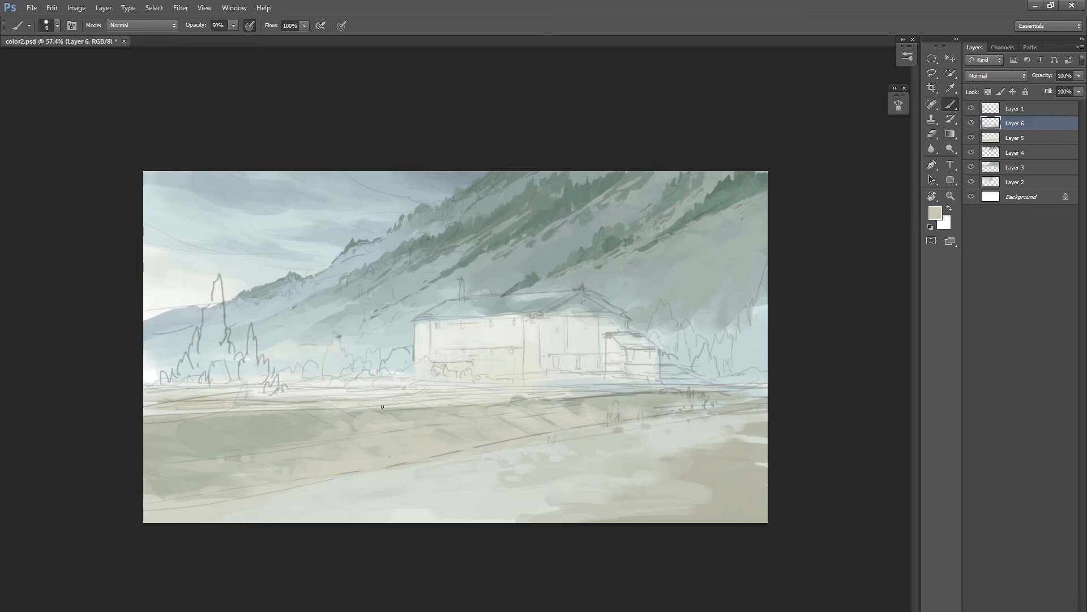
pyautogui.moveTo(388, 398); pyautogui.dragTo(557, 392)
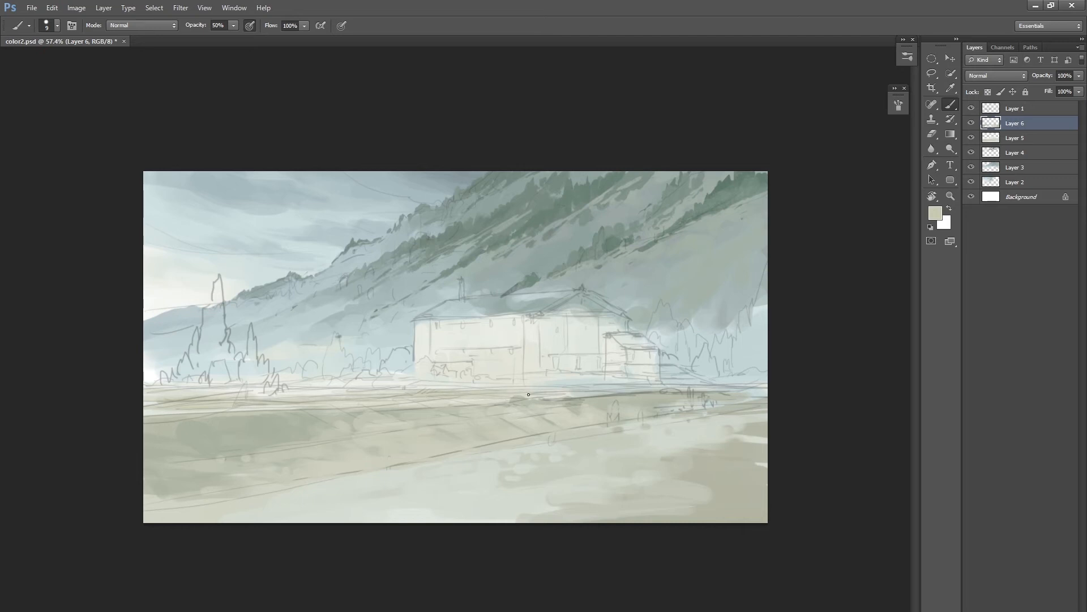
# Sample the pale tone of the house wall and paint a thin light streak along the ground below the house at 8 px.
pyautogui.keyDown('alt'); pyautogui.click(447, 366); pyautogui.keyUp('alt')
pyautogui.press('[')
pyautogui.moveTo(441, 395); pyautogui.dragTo(527, 393)
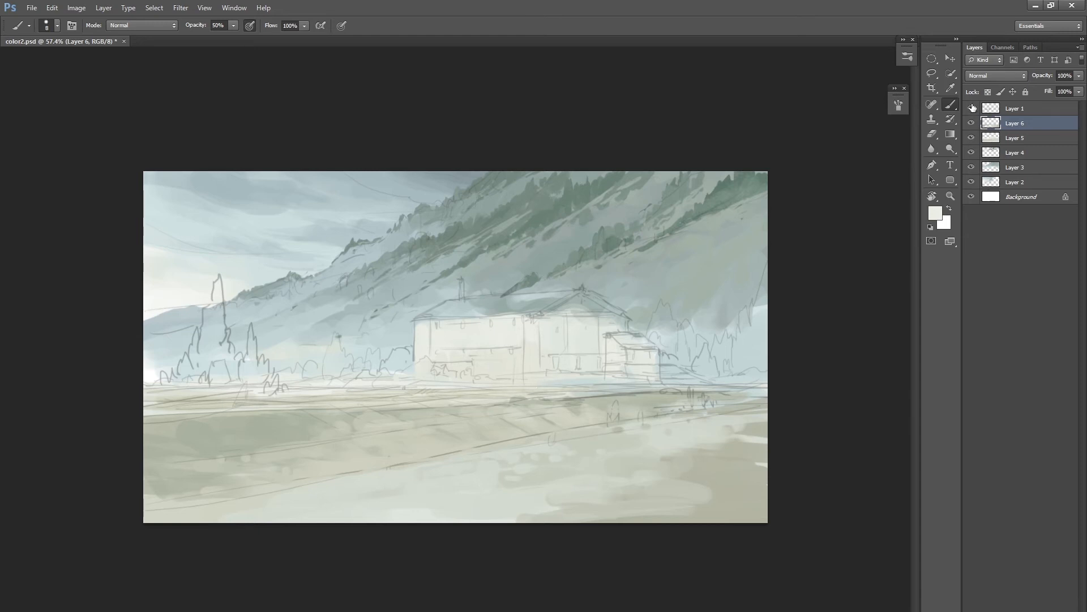
# Examine the painting with the Layer 1 sketch hidden, and compare it with Layer 6 off and on.
pyautogui.click(972, 108)
pyautogui.moveTo(570, 430); pyautogui.dragTo(452, 390)
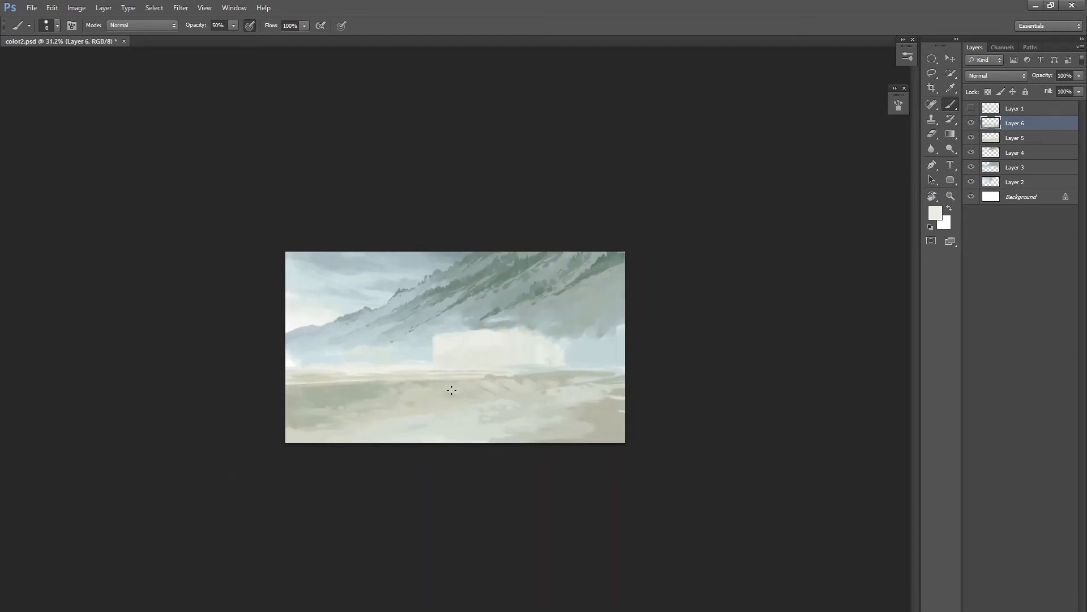
pyautogui.moveTo(577, 422); pyautogui.dragTo(592, 408)
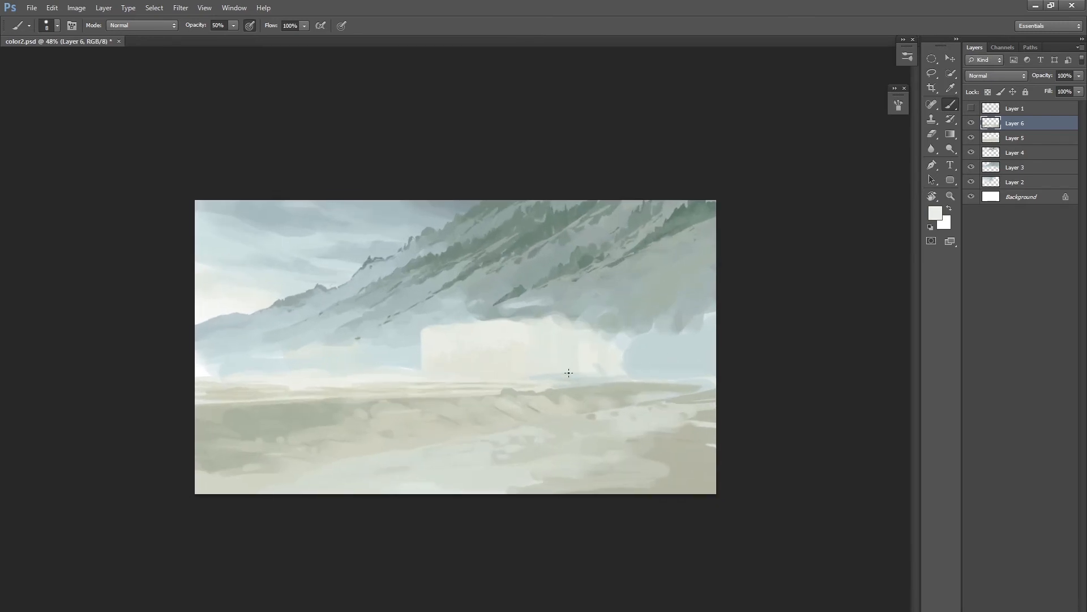
pyautogui.click(971, 109)
pyautogui.press('v')
pyautogui.click(972, 126)
pyautogui.click(972, 125)
pyautogui.press('b')
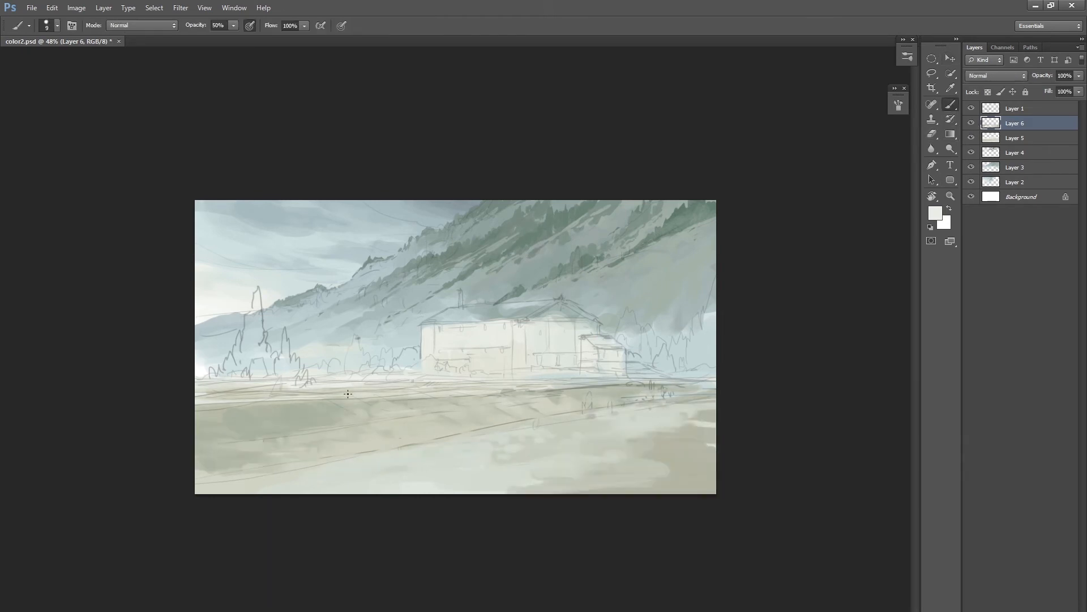
# Load Layer 6's painted area as a selection and choose a soft round brush with 0% hardness, enlarged to 700 px.
pyautogui.keyDown('ctrl'); pyautogui.click(991, 127); pyautogui.keyUp('ctrl')
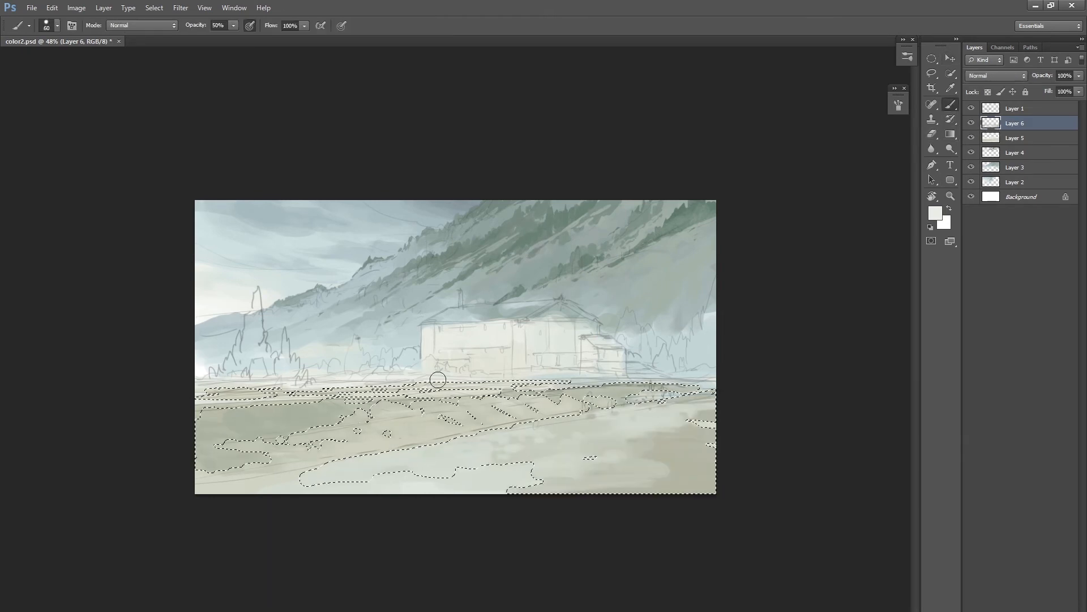
pyautogui.rightClick(243, 251)
pyautogui.click(345, 332)
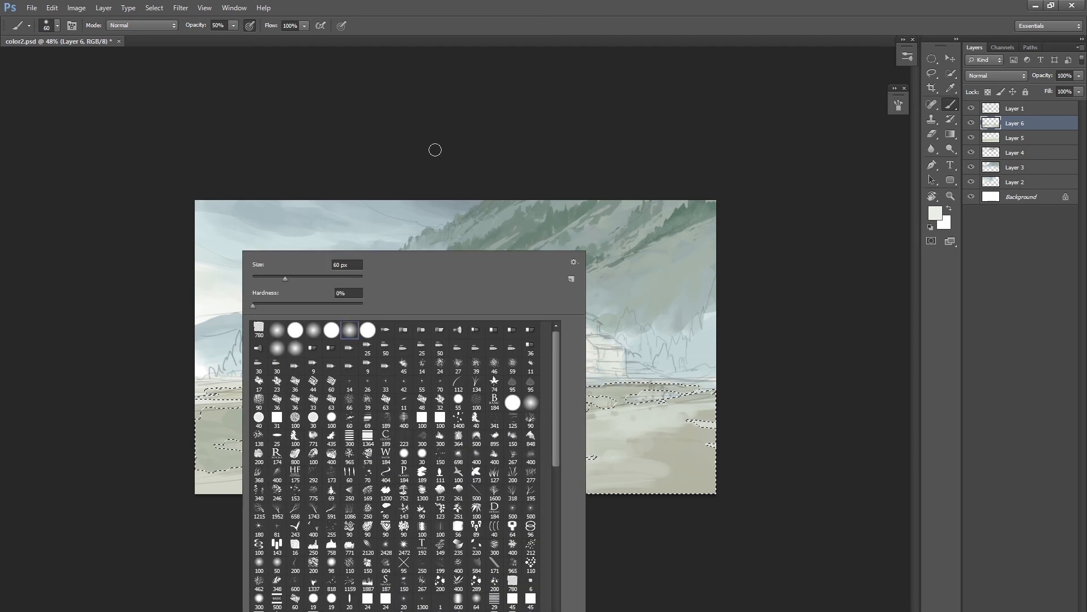
pyautogui.click(435, 150)
pyautogui.press(']')
pyautogui.press(']')
pyautogui.press(']')
pyautogui.press(']')
pyautogui.press(']')
pyautogui.press(']')
pyautogui.press(']')
pyautogui.press(']')
pyautogui.press(']')
pyautogui.press(']')
pyautogui.press(']')
pyautogui.press(']')
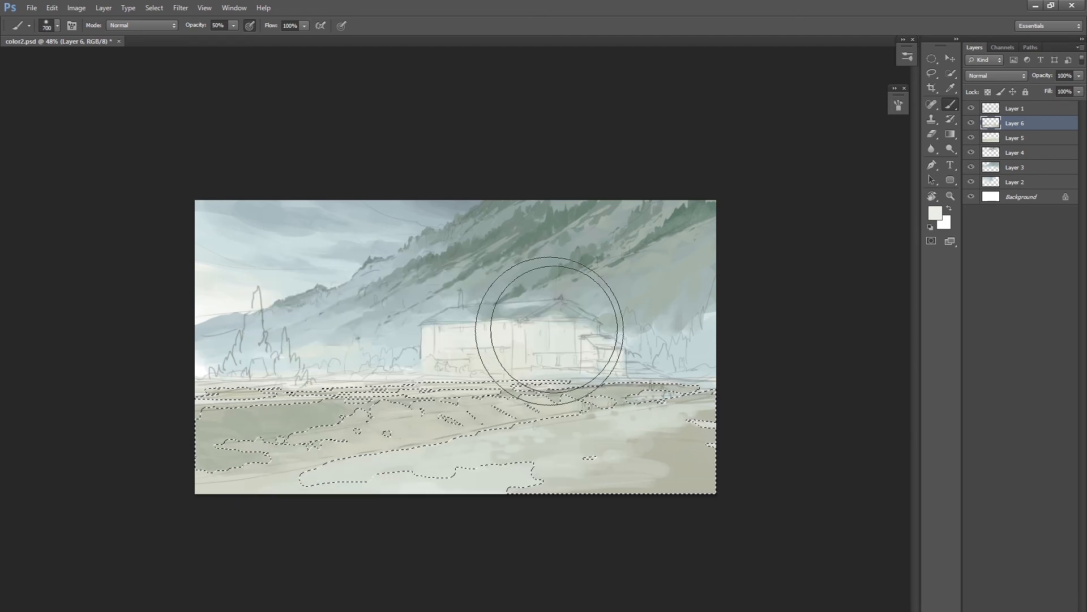
# Sample the left dark patch, set the foreground colour to 828576, and softly shade the patch within the selection.
pyautogui.keyDown('alt'); pyautogui.click(262, 410); pyautogui.keyUp('alt')
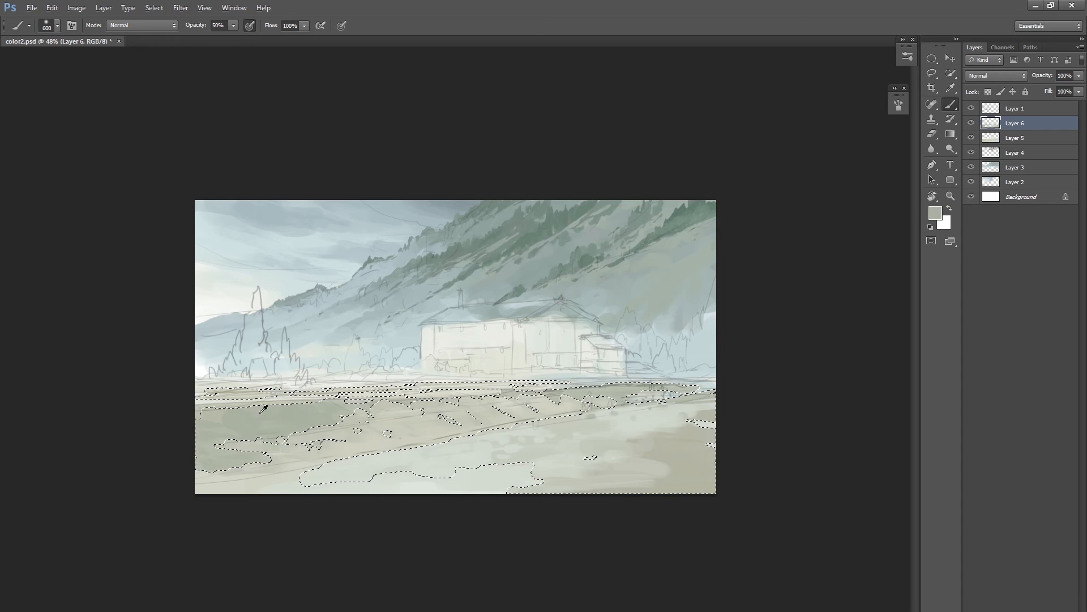
pyautogui.click(936, 213)
pyautogui.moveTo(514, 431); pyautogui.dragTo(518, 447)
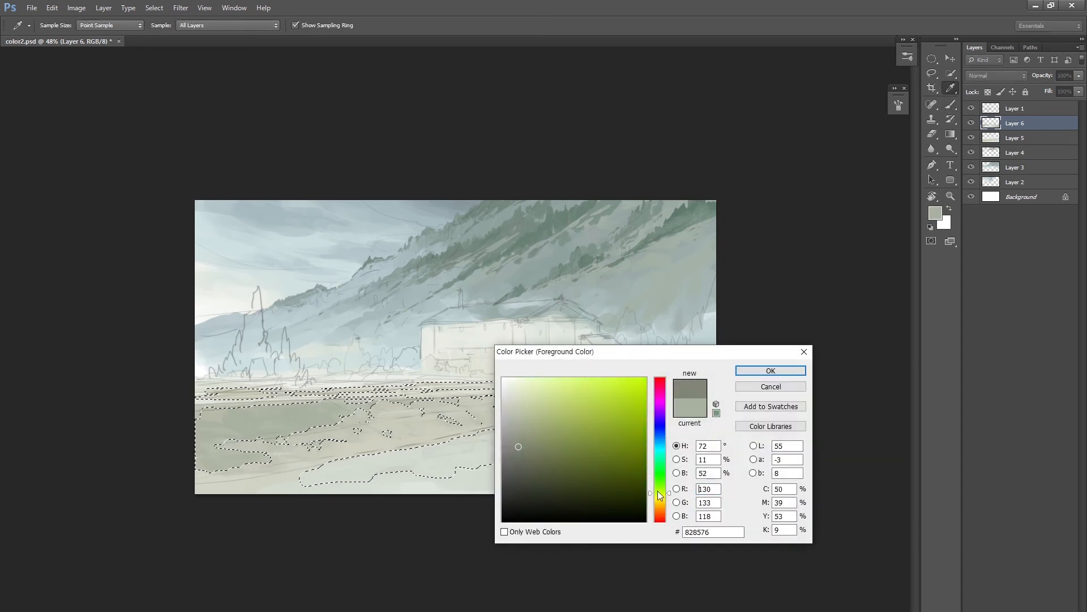
pyautogui.click(771, 371)
pyautogui.press('[')
pyautogui.press('[')
pyautogui.press('[')
pyautogui.press('[')
pyautogui.press('[')
pyautogui.press('[')
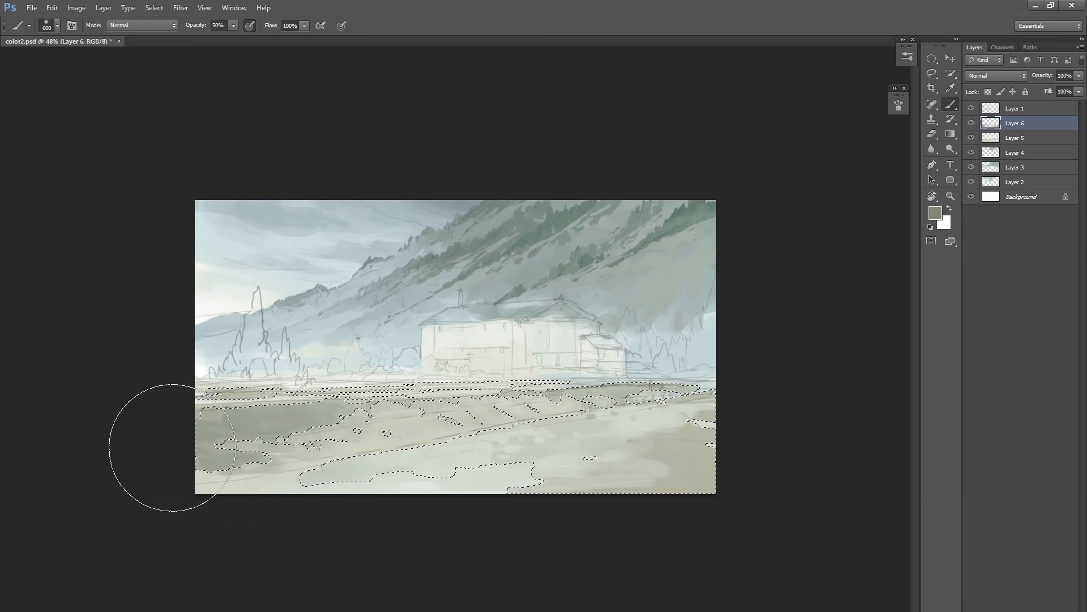
pyautogui.press(']')
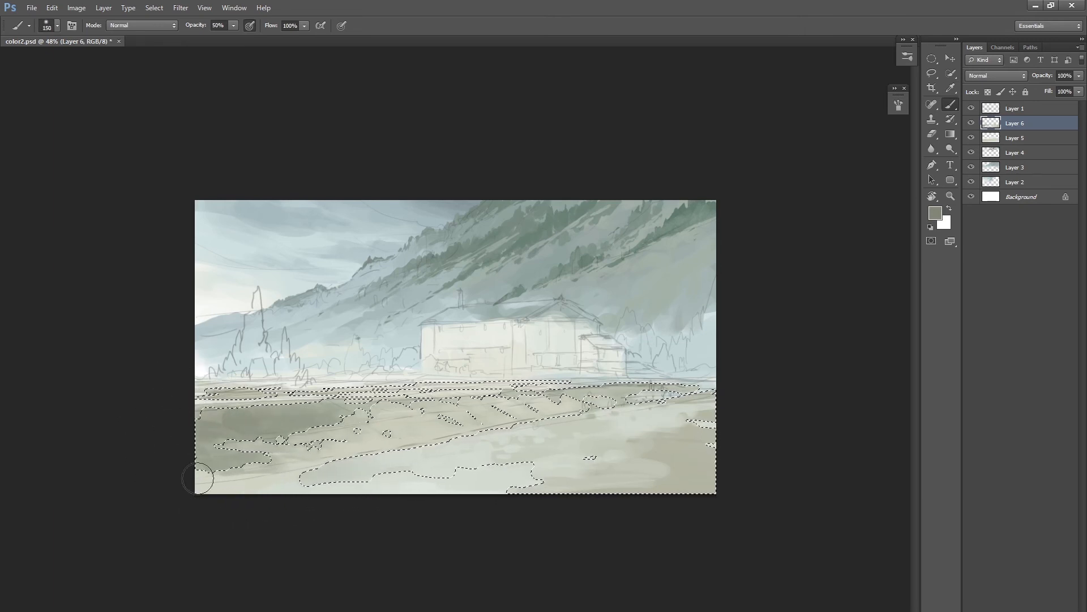
# Darken the ground strip below the house's right side within the selection, reducing the soft brush to 90 px.
pyautogui.press('[')
pyautogui.press('[')
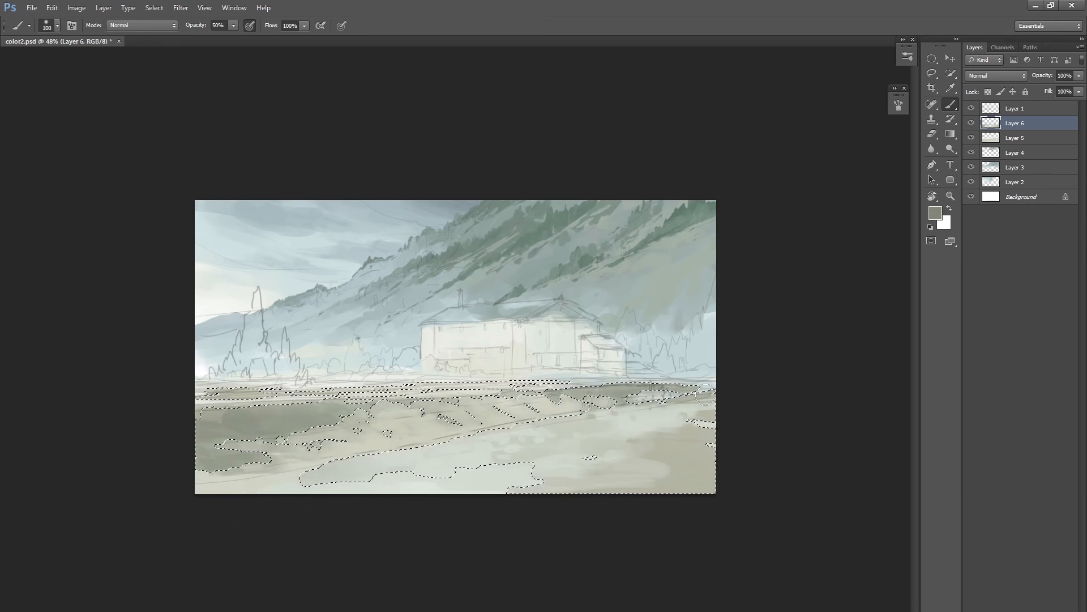
pyautogui.press('[')
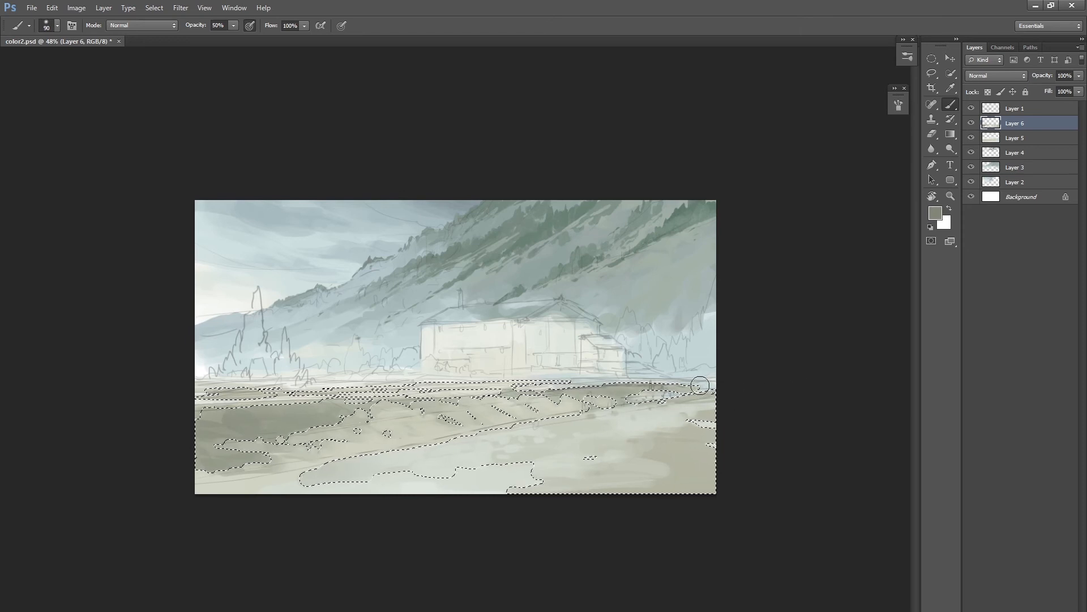
pyautogui.click(935, 213)
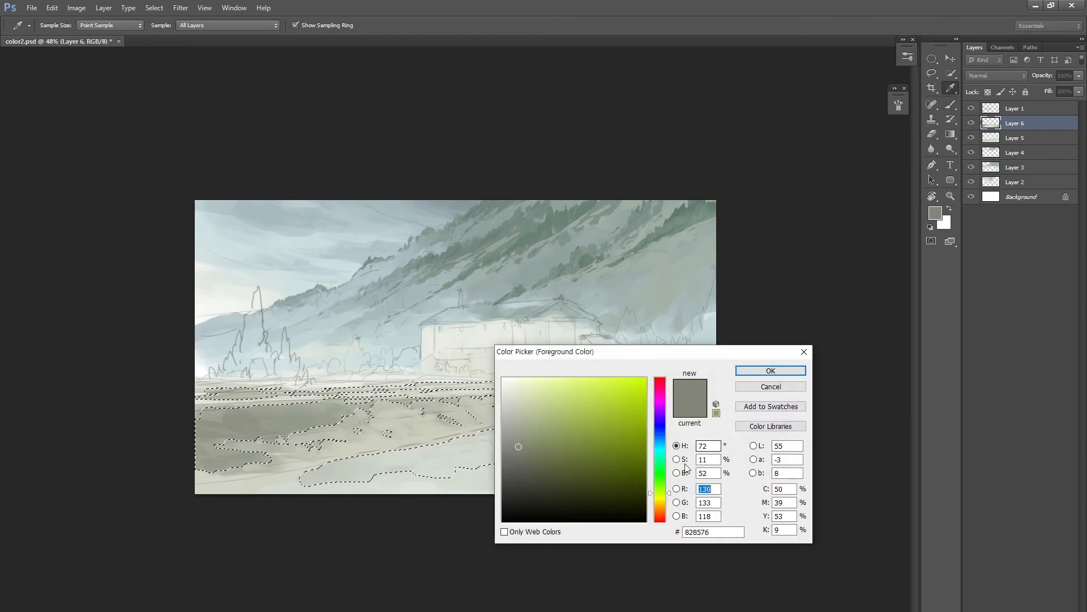
pyautogui.click(771, 371)
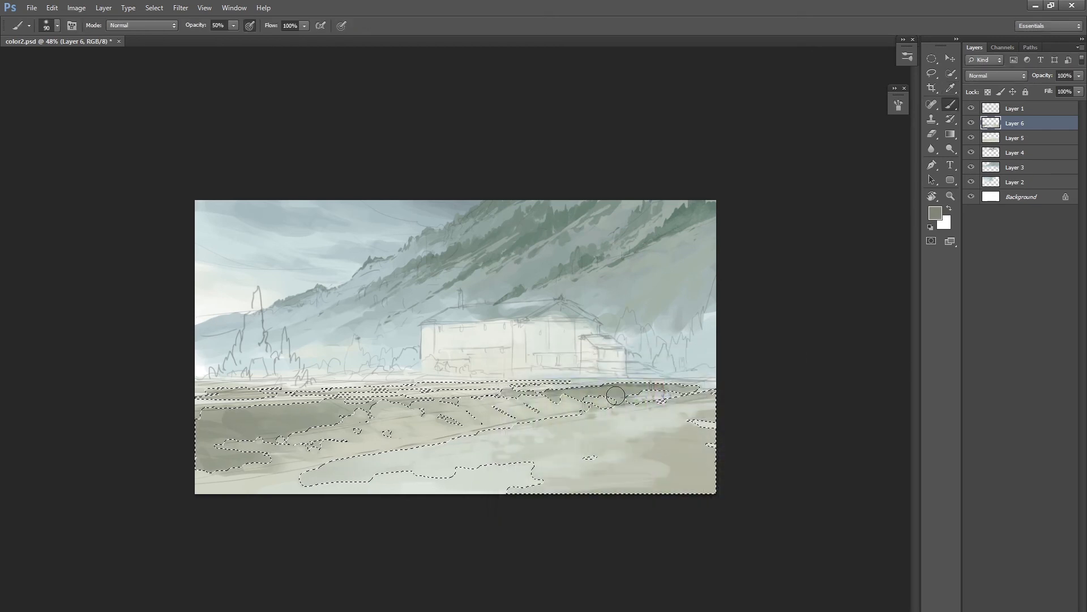
# Clear the selection and hide the Layer 1 sketch.
pyautogui.hotkey('ctrl', 'd')
pyautogui.moveTo(648, 422)
pyautogui.mouseDown()
pyautogui.moveTo(582, 437)
pyautogui.moveTo(668, 437)
pyautogui.mouseUp()
pyautogui.click(971, 108)
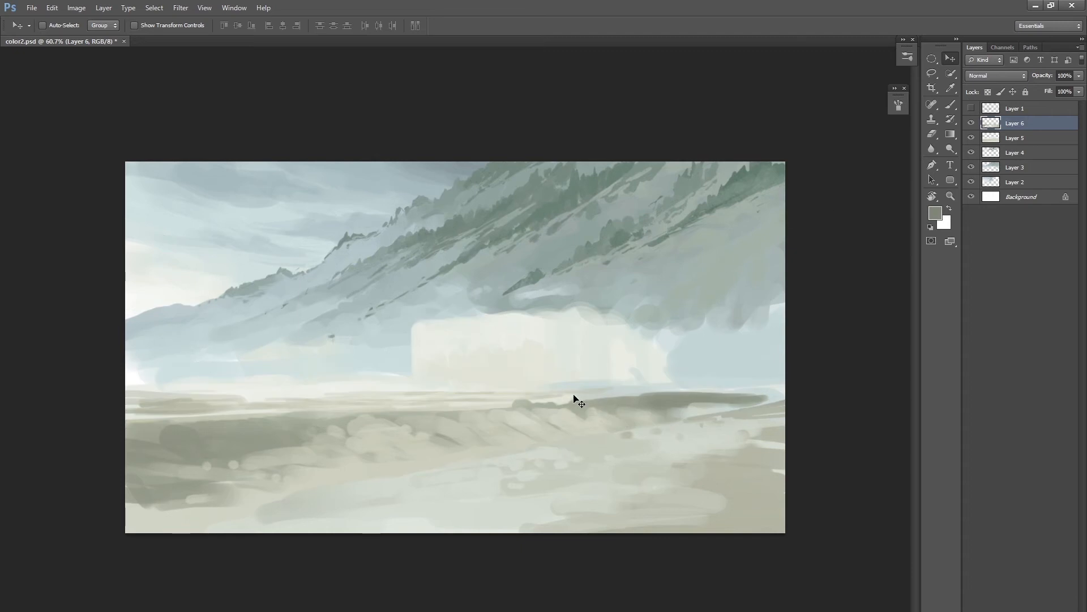
# Erase stray edges of the dark ground strokes along the horizon on Layer 6, using a small eraser.
pyautogui.press('e')
pyautogui.press('[')
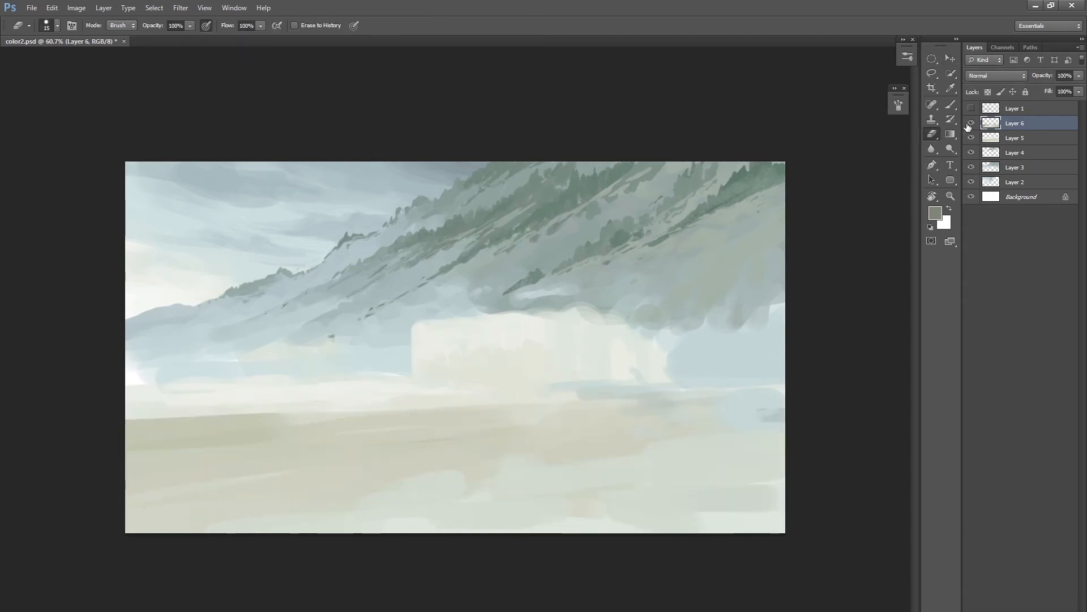
pyautogui.moveTo(498, 405); pyautogui.dragTo(530, 406)
pyautogui.press('[')
pyautogui.moveTo(596, 398)
pyautogui.mouseDown()
pyautogui.moveTo(529, 405)
pyautogui.moveTo(757, 395)
pyautogui.moveTo(635, 394)
pyautogui.mouseUp()
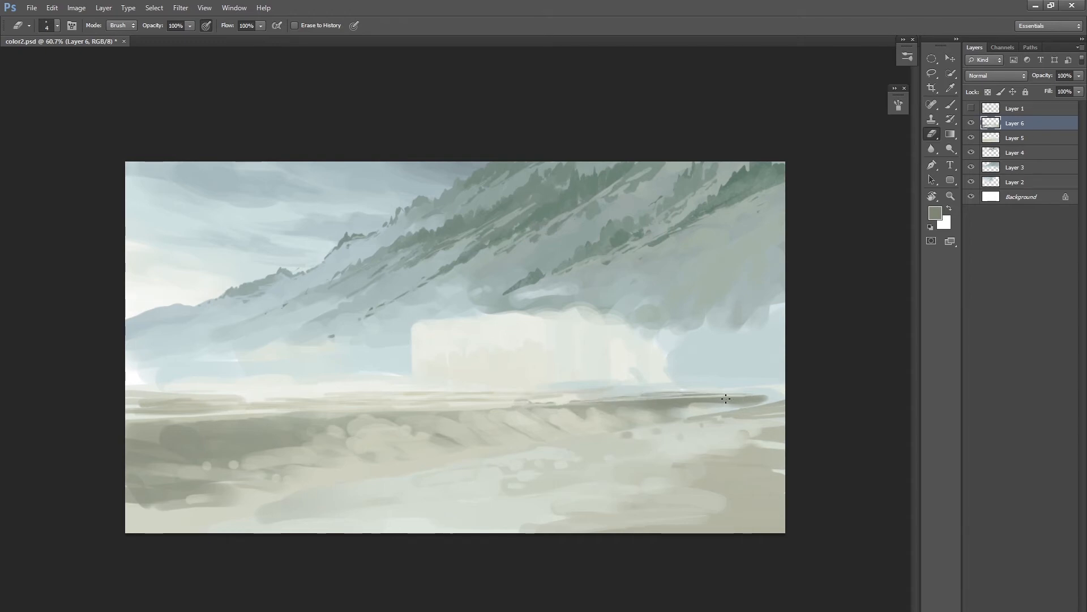
# Show the Layer 1 sketch and set the brush colour to a muted tan (b7ab8b).
pyautogui.press('b')
pyautogui.click(971, 108)
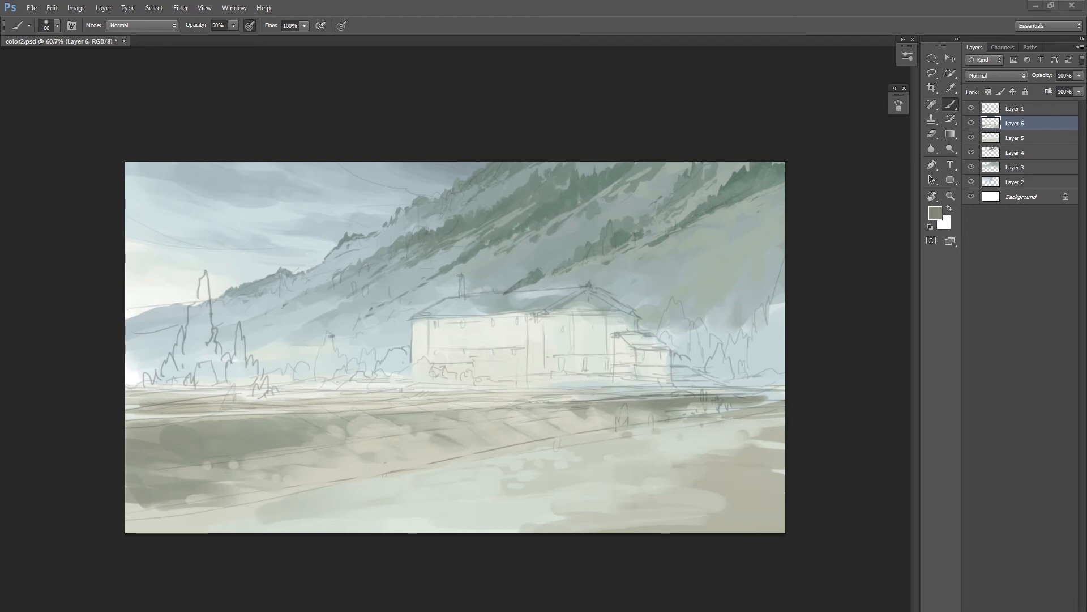
pyautogui.press('[')
pyautogui.press('[')
pyautogui.keyDown('alt'); pyautogui.click(502, 359); pyautogui.keyUp('alt')
pyautogui.click(934, 214)
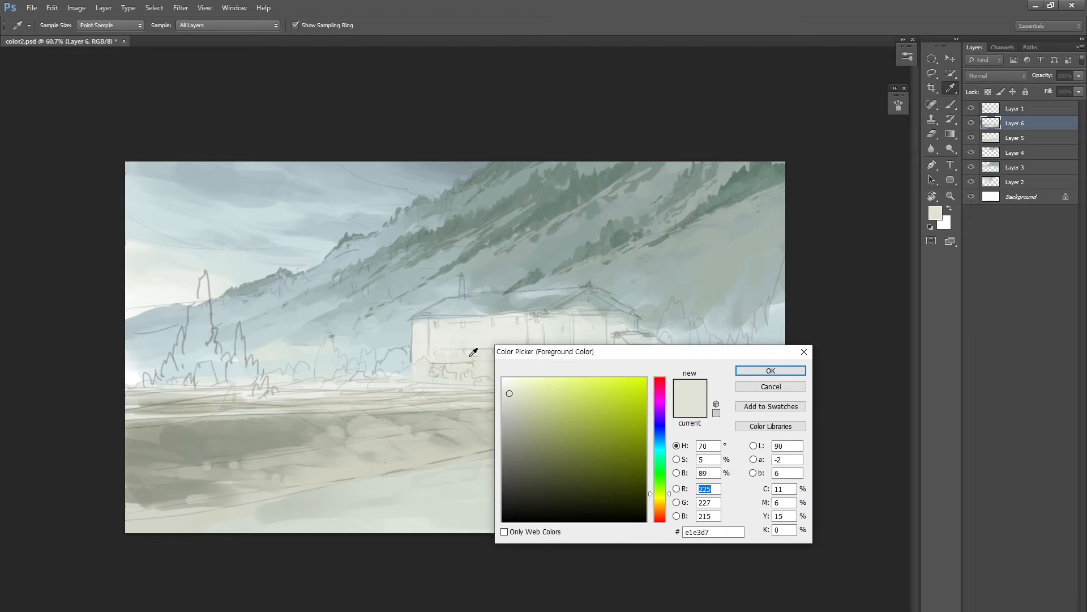
pyautogui.click(665, 504)
pyautogui.click(534, 421)
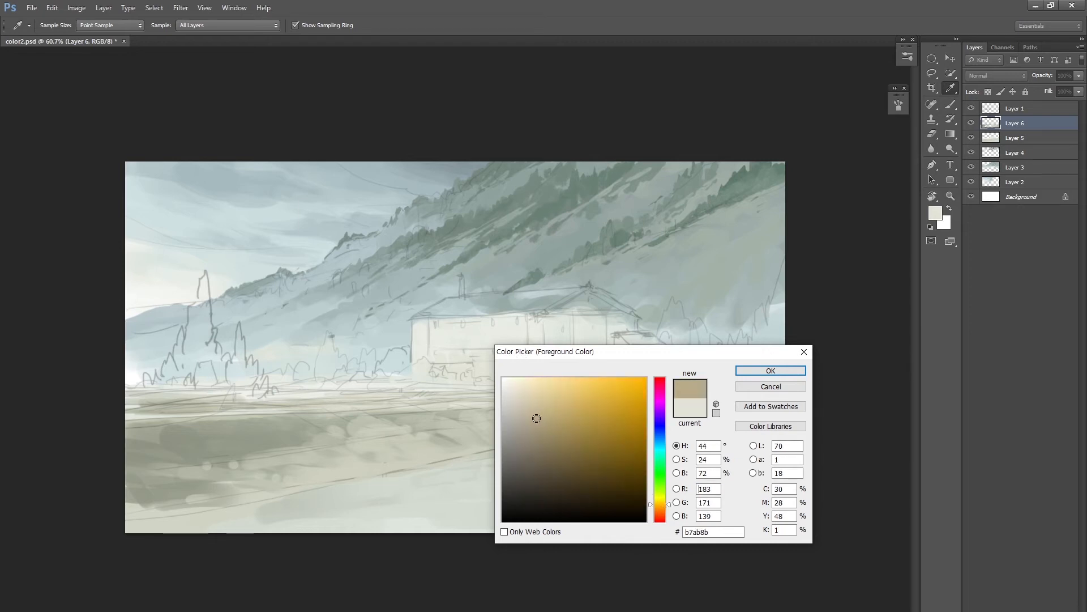
pyautogui.click(754, 374)
# Paint a tan band over the lower half of the long left wall of the house, at 50% brush opacity.
pyautogui.press('b')
pyautogui.moveTo(434, 357); pyautogui.dragTo(465, 355)
pyautogui.rightClick(467, 359)
pyautogui.click(437, 358)
pyautogui.moveTo(440, 359)
pyautogui.mouseDown()
pyautogui.moveTo(512, 358)
pyautogui.moveTo(461, 369)
pyautogui.moveTo(519, 357)
pyautogui.moveTo(520, 380)
pyautogui.mouseUp()
pyautogui.keyDown('ctrl'); pyautogui.click(513, 408); pyautogui.keyUp('ctrl')
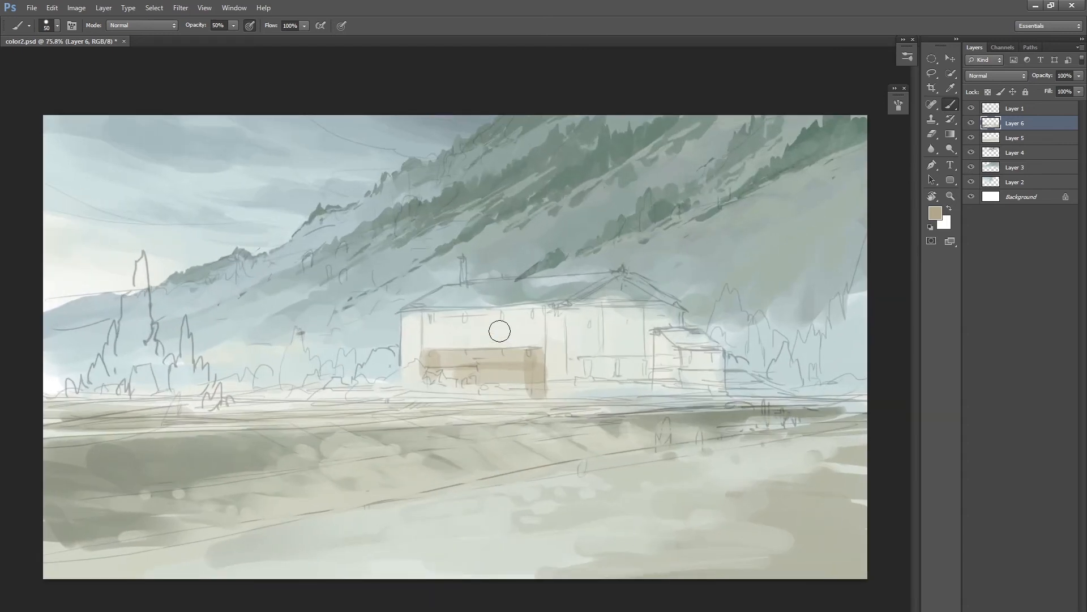
# Sample the painted tan and extend the lower wall band to both ends of the long wall with a smaller brush.
pyautogui.keyDown('alt'); pyautogui.click(497, 359); pyautogui.keyUp('alt')
pyautogui.moveTo(489, 362)
pyautogui.mouseDown()
pyautogui.moveTo(436, 377)
pyautogui.moveTo(530, 375)
pyautogui.moveTo(534, 360)
pyautogui.moveTo(420, 371)
pyautogui.moveTo(437, 357)
pyautogui.moveTo(461, 363)
pyautogui.moveTo(446, 369)
pyautogui.moveTo(419, 360)
pyautogui.mouseUp()
pyautogui.press('[')
pyautogui.press('[')
pyautogui.press(']')
pyautogui.moveTo(545, 354)
pyautogui.mouseDown()
pyautogui.moveTo(561, 349)
pyautogui.moveTo(554, 376)
pyautogui.moveTo(559, 363)
pyautogui.moveTo(565, 375)
pyautogui.mouseUp()
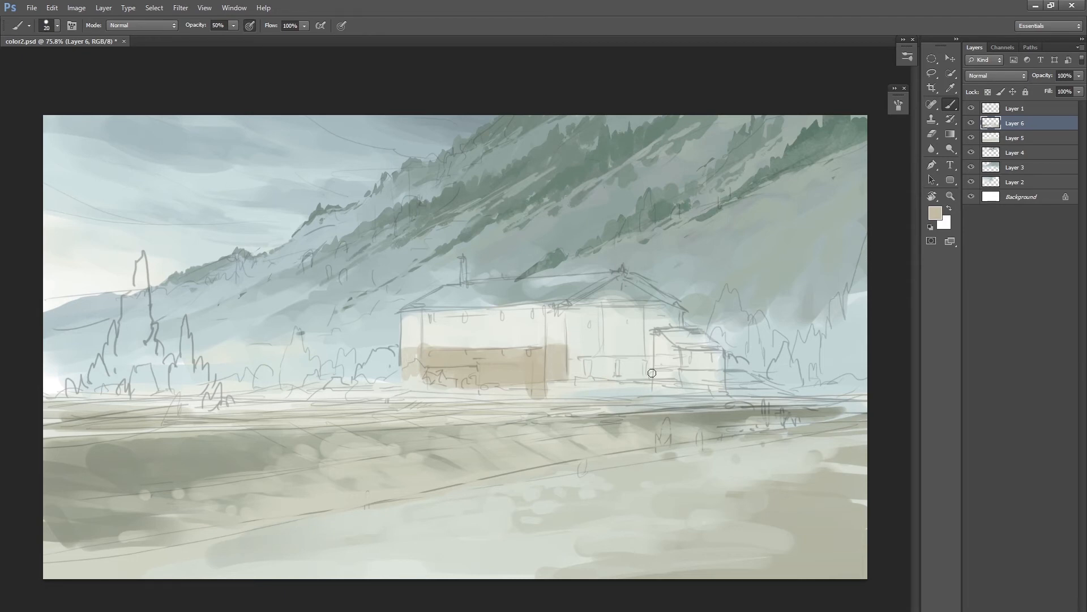
# Shift the brush colour to a warmer tan and touch up the corner of the long wall's lower band.
pyautogui.click(935, 214)
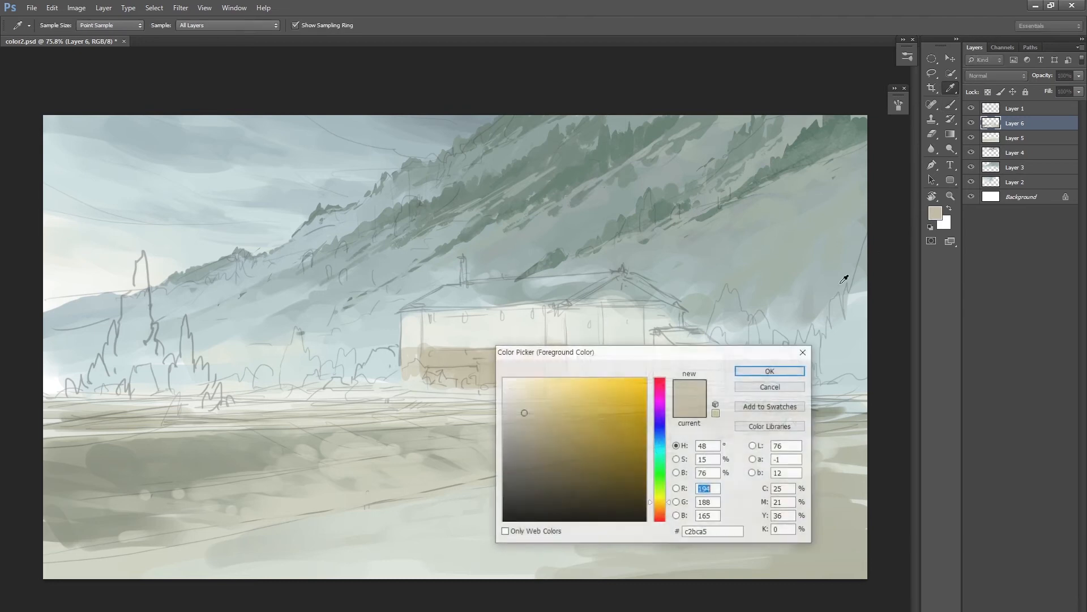
pyautogui.moveTo(661, 507); pyautogui.dragTo(660, 508)
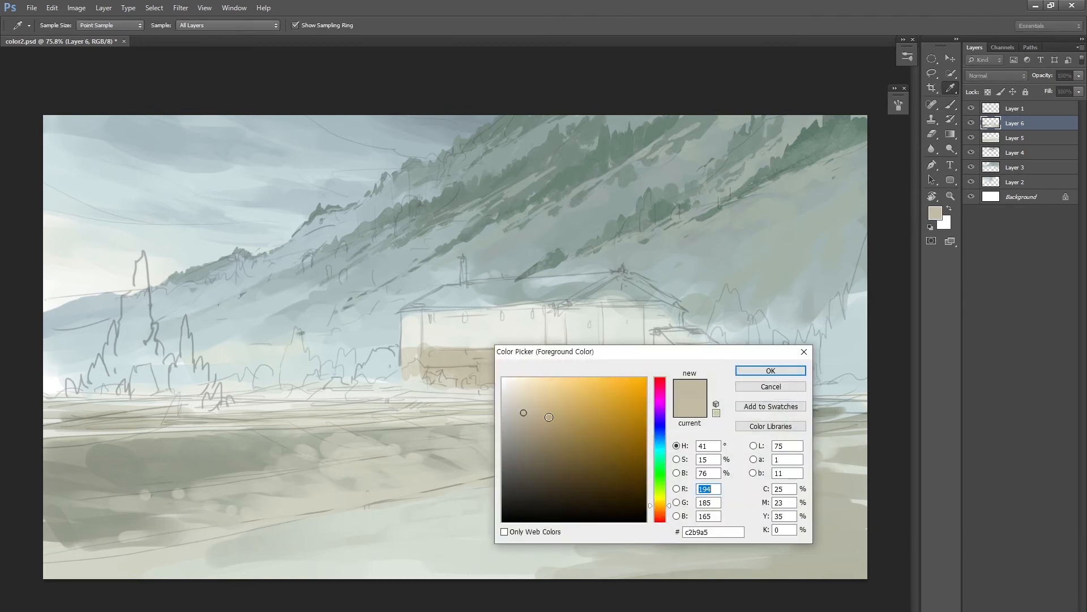
pyautogui.click(766, 373)
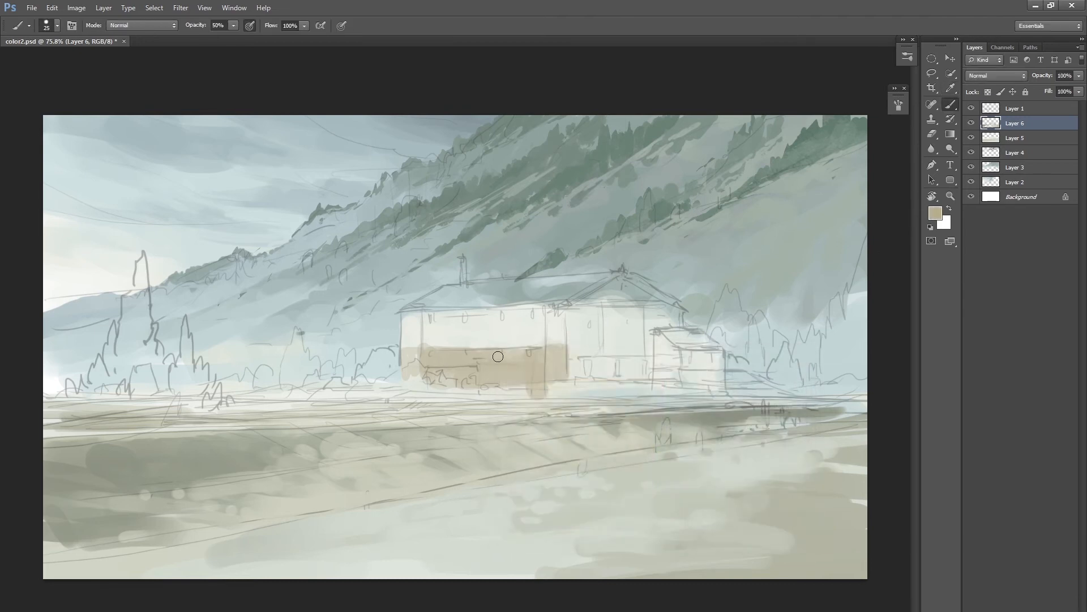
pyautogui.press('[')
pyautogui.moveTo(558, 365); pyautogui.dragTo(561, 403)
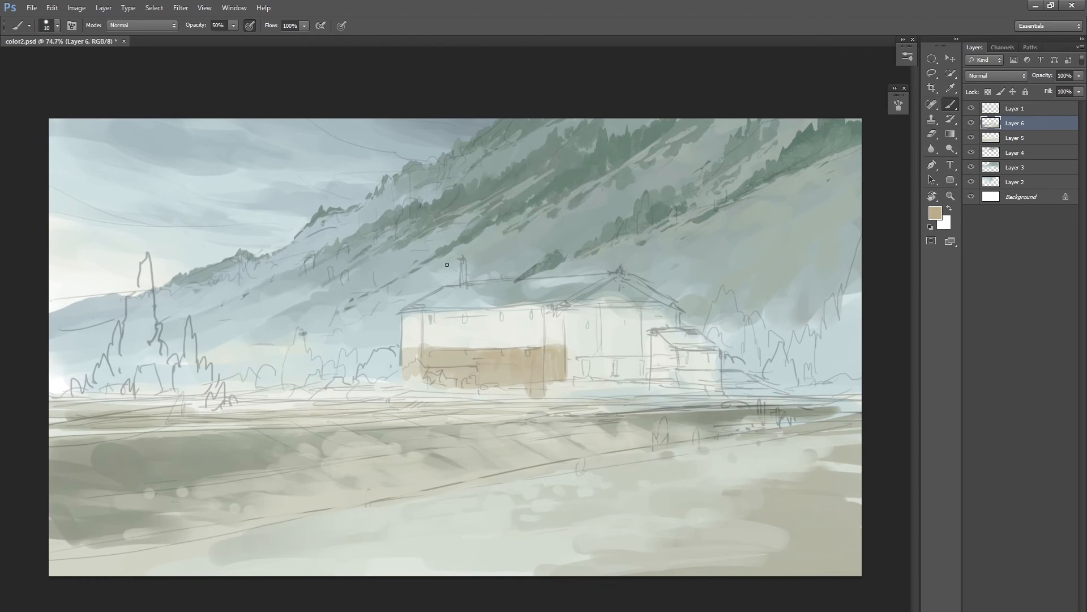
# Sample the pale wall tones and paint over the upper part of the gable front with a larger brush.
pyautogui.keyDown('alt'); pyautogui.click(438, 358); pyautogui.keyUp('alt')
pyautogui.press(']')
pyautogui.keyDown('alt'); pyautogui.click(577, 327); pyautogui.keyUp('alt')
pyautogui.press(']')
pyautogui.keyDown('alt'); pyautogui.click(601, 301); pyautogui.keyUp('alt')
pyautogui.keyDown('alt'); pyautogui.click(591, 324); pyautogui.keyUp('alt')
pyautogui.moveTo(615, 286); pyautogui.dragTo(620, 318)
# Set the brush colour to a muted grey-green and fill the gable wall with vertical strokes.
pyautogui.click(934, 216)
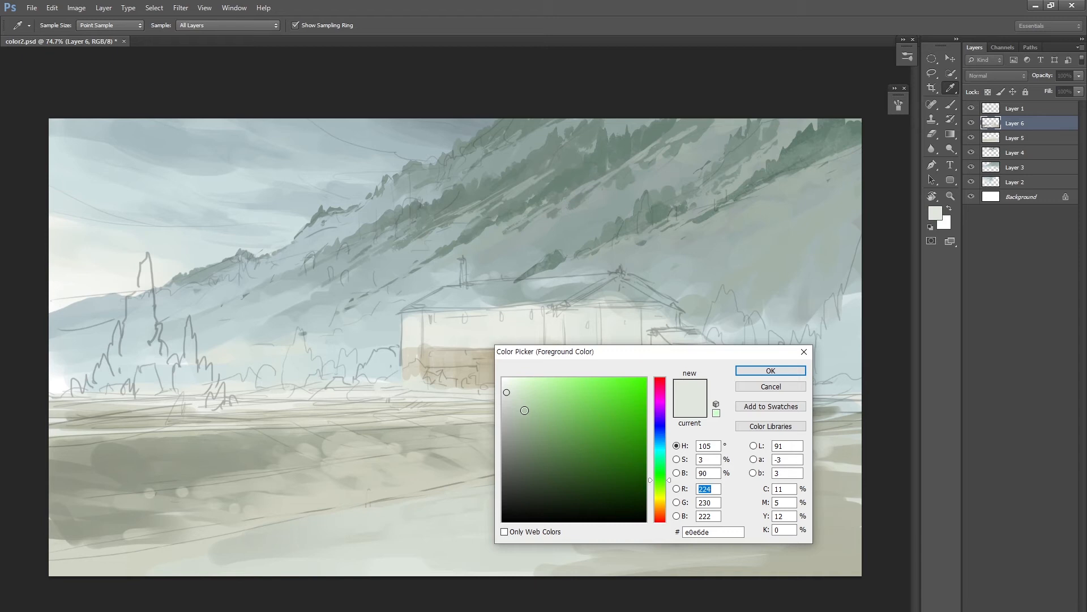
pyautogui.moveTo(506, 391)
pyautogui.mouseDown()
pyautogui.moveTo(512, 420)
pyautogui.moveTo(512, 404)
pyautogui.moveTo(520, 414)
pyautogui.mouseUp()
pyautogui.click(770, 370)
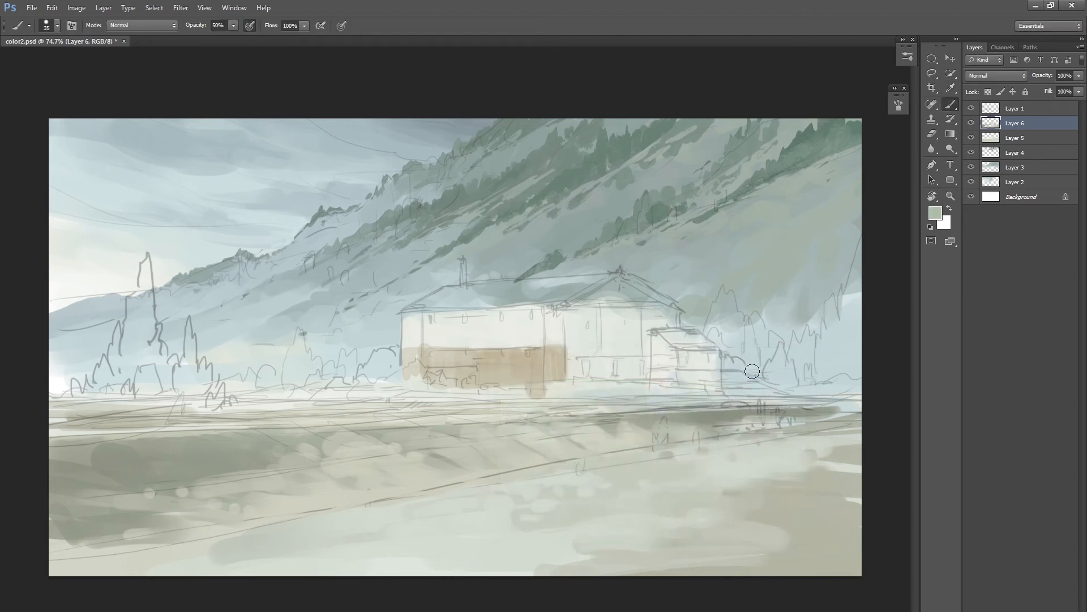
pyautogui.moveTo(571, 314)
pyautogui.mouseDown()
pyautogui.moveTo(603, 356)
pyautogui.moveTo(588, 317)
pyautogui.moveTo(598, 386)
pyautogui.mouseUp()
pyautogui.moveTo(610, 308); pyautogui.dragTo(611, 387)
pyautogui.moveTo(626, 313)
pyautogui.mouseDown()
pyautogui.moveTo(626, 376)
pyautogui.moveTo(581, 415)
pyautogui.moveTo(623, 391)
pyautogui.mouseUp()
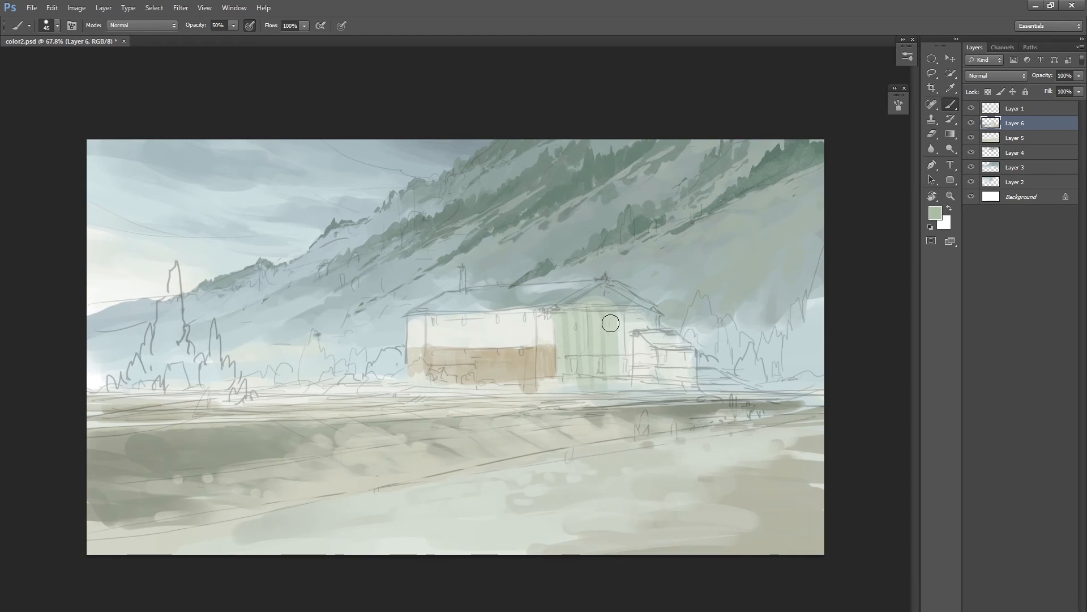
# Adjust the brush green to a yellower tone and paint it over the gable wall down to its base.
pyautogui.click(935, 214)
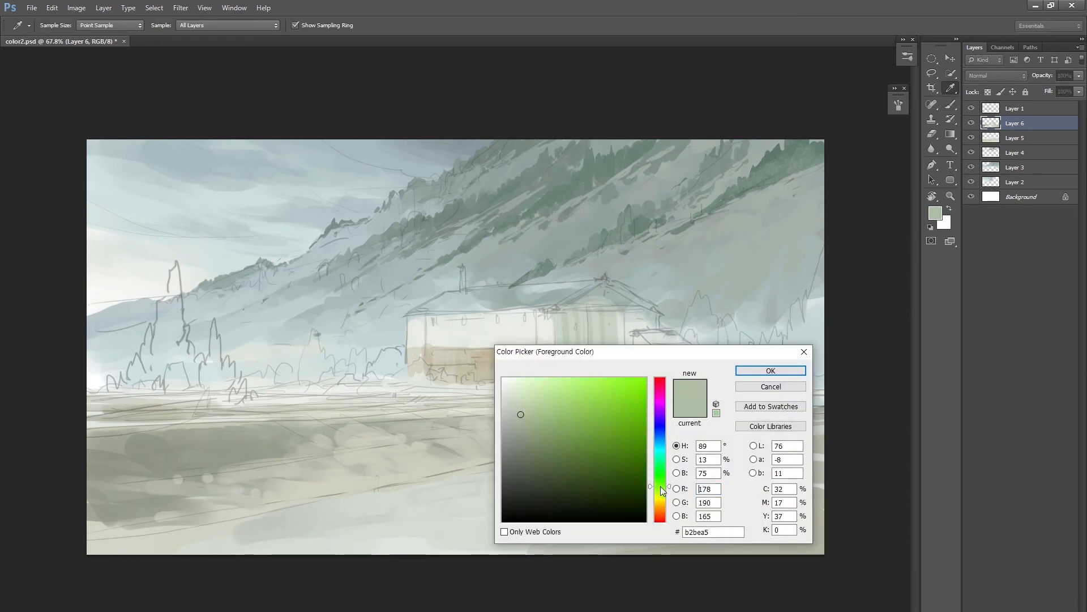
pyautogui.click(771, 370)
pyautogui.moveTo(561, 316)
pyautogui.mouseDown()
pyautogui.moveTo(594, 369)
pyautogui.moveTo(608, 332)
pyautogui.moveTo(630, 319)
pyautogui.moveTo(603, 301)
pyautogui.moveTo(608, 289)
pyautogui.moveTo(582, 304)
pyautogui.moveTo(647, 322)
pyautogui.mouseUp()
pyautogui.moveTo(616, 388)
pyautogui.mouseDown()
pyautogui.moveTo(548, 434)
pyautogui.moveTo(593, 404)
pyautogui.mouseUp()
pyautogui.press('[')
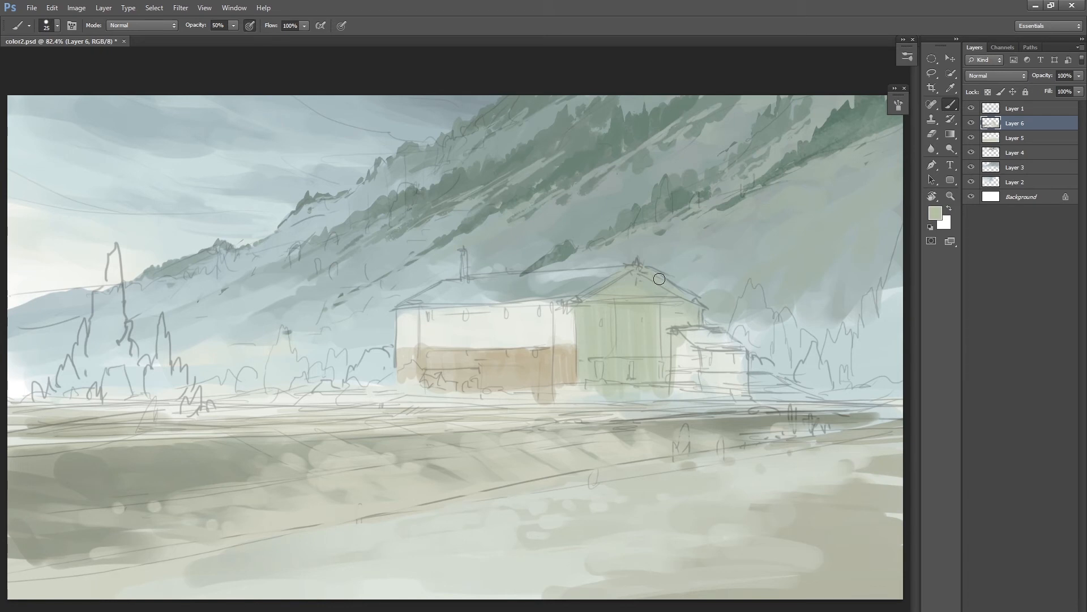
# Enlarge the brush and glaze the gable wall from its middle down to its lower edge.
pyautogui.press(']')
pyautogui.press(']')
pyautogui.press(']')
pyautogui.press(']')
pyautogui.moveTo(578, 330)
pyautogui.mouseDown()
pyautogui.moveTo(600, 360)
pyautogui.moveTo(598, 331)
pyautogui.moveTo(610, 401)
pyautogui.moveTo(621, 328)
pyautogui.moveTo(621, 393)
pyautogui.moveTo(593, 340)
pyautogui.moveTo(645, 338)
pyautogui.moveTo(587, 339)
pyautogui.moveTo(642, 376)
pyautogui.moveTo(666, 383)
pyautogui.mouseUp()
# Set the brush opacity to 100% and paint the gable wall's far end down to the ground with sampled grey-green.
pyautogui.keyDown('alt'); pyautogui.click(571, 353); pyautogui.keyUp('alt')
pyautogui.keyDown('alt'); pyautogui.click(689, 229); pyautogui.keyUp('alt')
pyautogui.press('0')
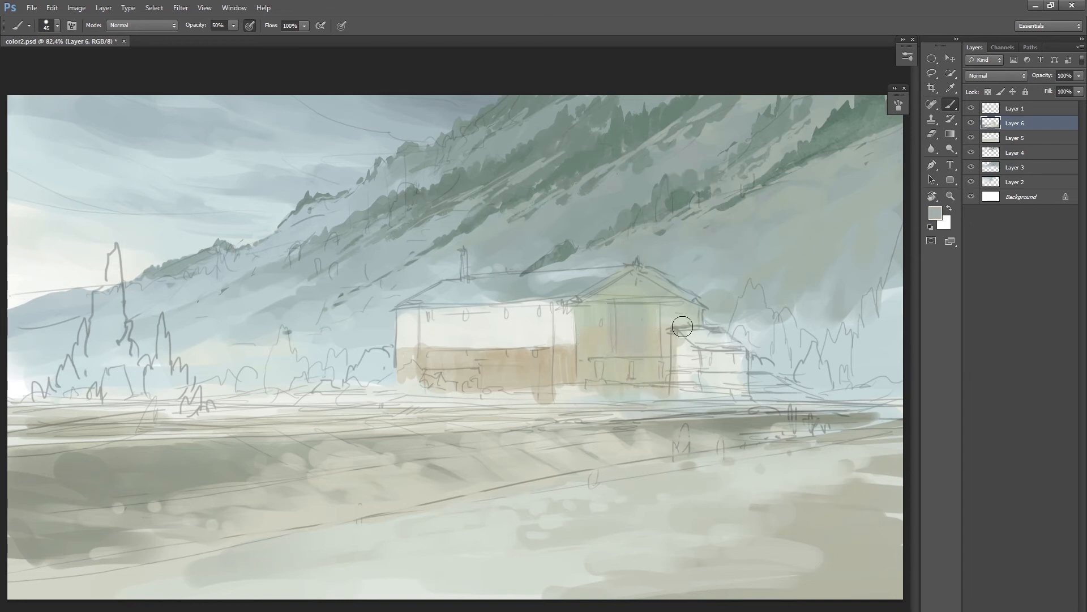
pyautogui.press('[')
pyautogui.press('[')
pyautogui.press('[')
pyautogui.keyDown('alt'); pyautogui.click(638, 320); pyautogui.keyUp('alt')
pyautogui.press(']')
pyautogui.press(']')
pyautogui.press(']')
pyautogui.press(']')
pyautogui.moveTo(656, 306)
pyautogui.mouseDown()
pyautogui.moveTo(663, 338)
pyautogui.moveTo(688, 333)
pyautogui.moveTo(692, 344)
pyautogui.moveTo(617, 397)
pyautogui.moveTo(674, 395)
pyautogui.mouseUp()
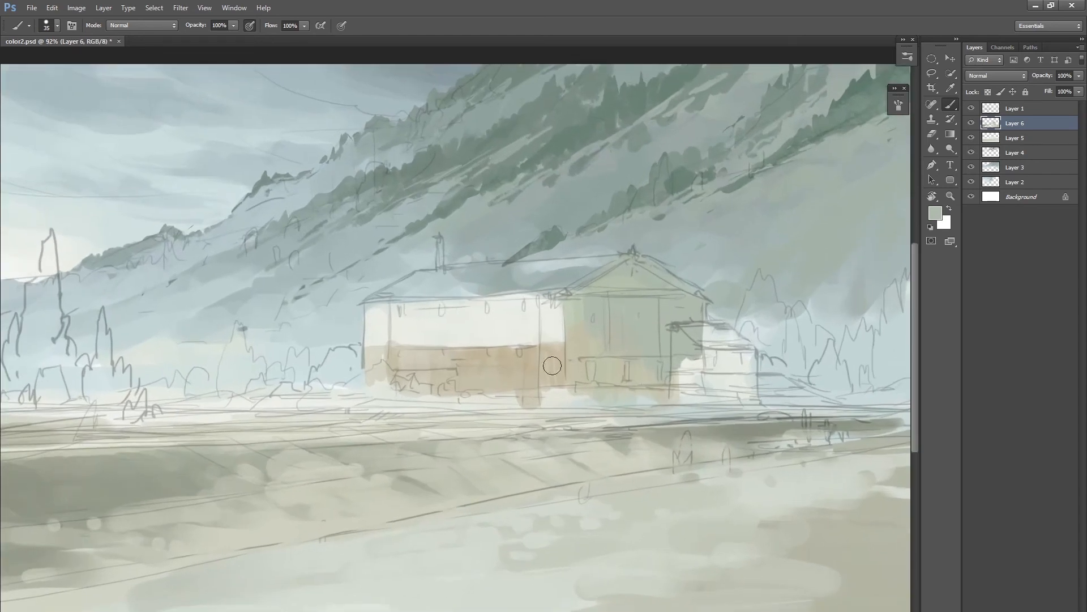
# Sample the gable wall colour, lighten it to a pale grey-green and paint it across the upper gable wall.
pyautogui.press('[')
pyautogui.press('[')
pyautogui.keyDown('alt'); pyautogui.click(644, 326); pyautogui.keyUp('alt')
pyautogui.click(940, 212)
pyautogui.click(511, 402)
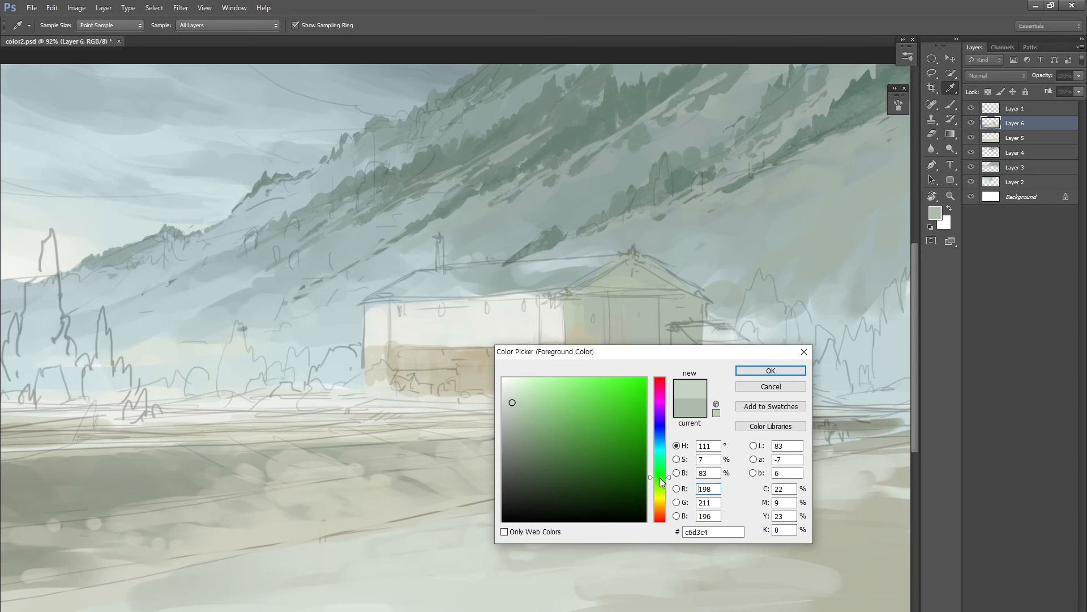
pyautogui.click(770, 370)
pyautogui.moveTo(573, 314)
pyautogui.mouseDown()
pyautogui.moveTo(599, 321)
pyautogui.moveTo(594, 306)
pyautogui.moveTo(614, 304)
pyautogui.moveTo(582, 330)
pyautogui.moveTo(613, 328)
pyautogui.moveTo(589, 333)
pyautogui.moveTo(622, 304)
pyautogui.moveTo(632, 309)
pyautogui.moveTo(641, 341)
pyautogui.moveTo(643, 307)
pyautogui.moveTo(671, 311)
pyautogui.mouseUp()
# Blend the gable wall's upper area and base with sampled wall colours.
pyautogui.press(']')
pyautogui.press(']')
pyautogui.keyDown('alt'); pyautogui.click(596, 326); pyautogui.keyUp('alt')
pyautogui.moveTo(626, 416)
pyautogui.mouseDown()
pyautogui.moveTo(576, 439)
pyautogui.moveTo(583, 376)
pyautogui.mouseUp()
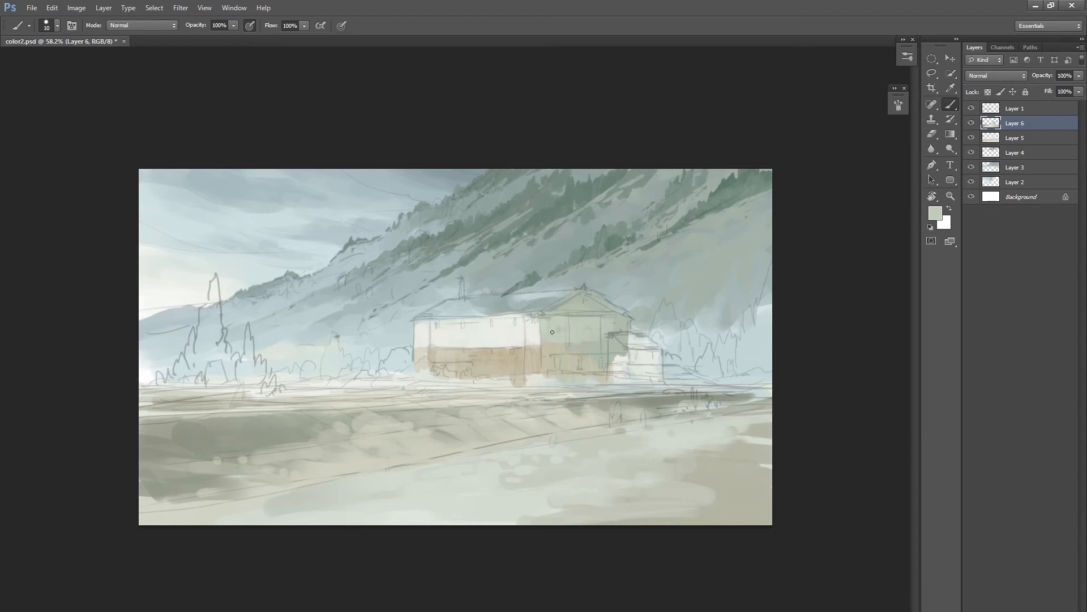
pyautogui.moveTo(599, 325); pyautogui.dragTo(617, 339)
pyautogui.keyDown('alt'); pyautogui.click(596, 336); pyautogui.keyUp('alt')
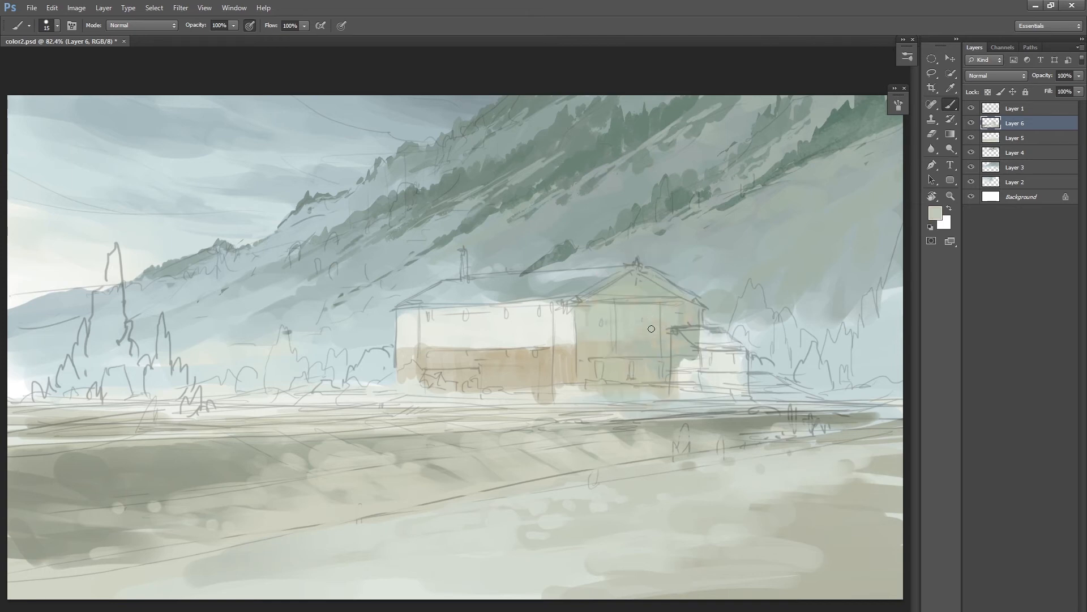
pyautogui.moveTo(658, 410)
pyautogui.mouseDown()
pyautogui.moveTo(644, 418)
pyautogui.moveTo(659, 410)
pyautogui.mouseUp()
# Sample the tan wall, darken the brush colour to 9f9880 and paint a brown band across the gable wall's lower half.
pyautogui.keyDown('alt'); pyautogui.click(529, 350); pyautogui.keyUp('alt')
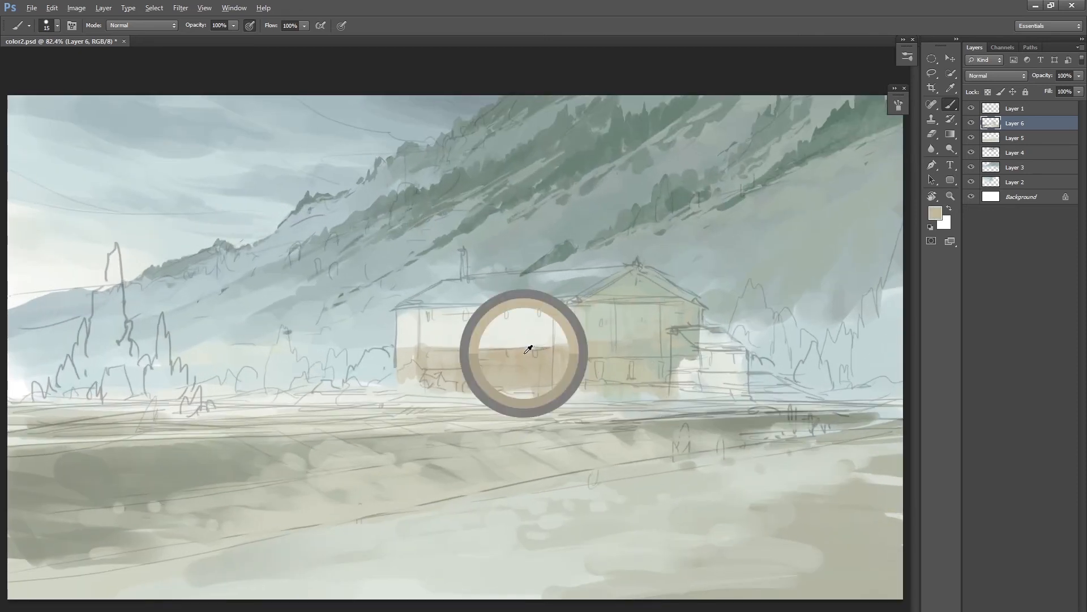
pyautogui.press(']')
pyautogui.keyDown('alt'); pyautogui.click(583, 352); pyautogui.keyUp('alt')
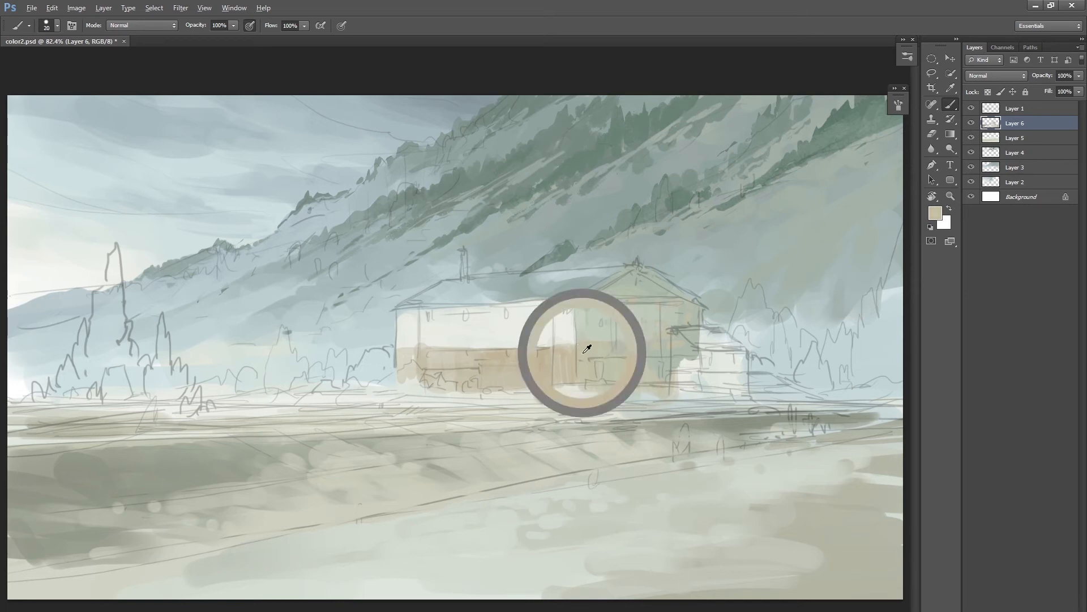
pyautogui.click(938, 218)
pyautogui.click(530, 431)
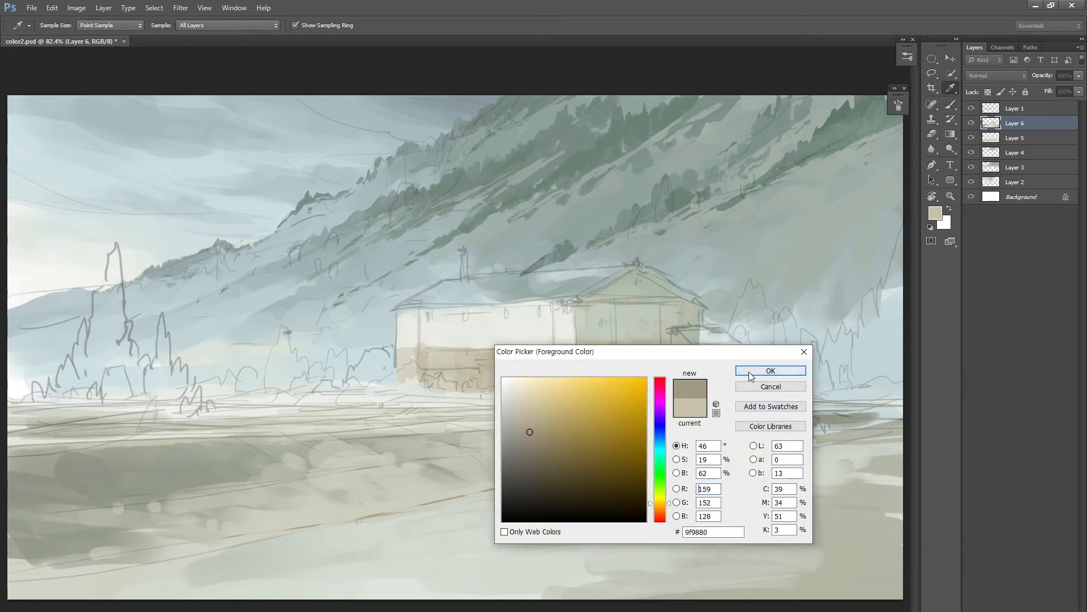
pyautogui.click(770, 370)
pyautogui.keyDown('alt'); pyautogui.click(589, 344); pyautogui.keyUp('alt')
pyautogui.press(']')
pyautogui.moveTo(592, 347)
pyautogui.mouseDown()
pyautogui.moveTo(638, 347)
pyautogui.moveTo(642, 364)
pyautogui.moveTo(640, 349)
pyautogui.mouseUp()
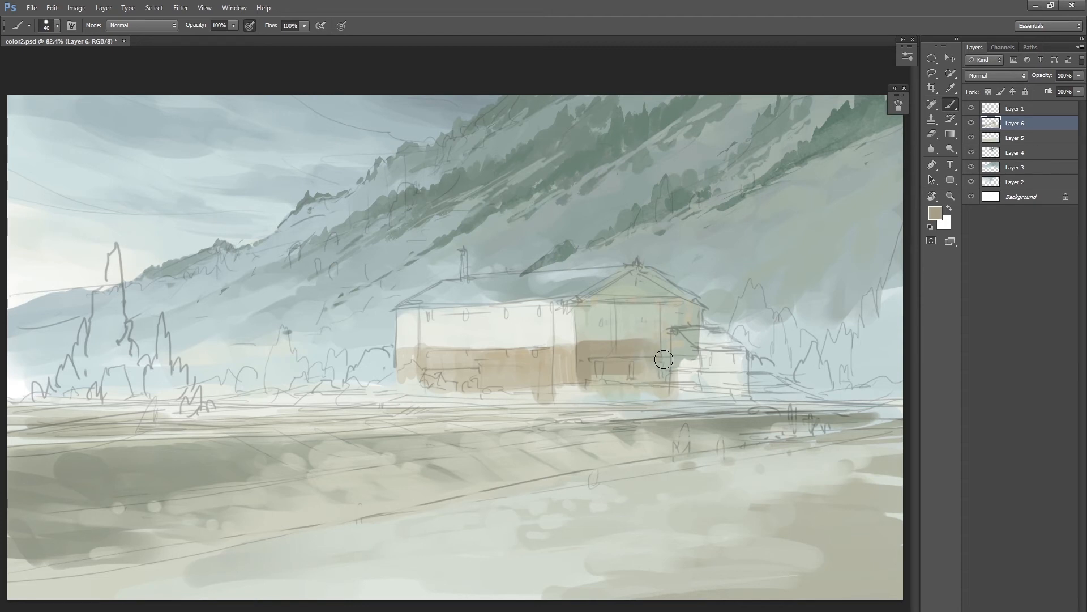
# Extend the gable wall's brown band to its far end and repaint its lower section with sampled wall tones.
pyautogui.keyDown('alt'); pyautogui.click(654, 360); pyautogui.keyUp('alt')
pyautogui.keyDown('alt'); pyautogui.click(674, 360); pyautogui.keyUp('alt')
pyautogui.moveTo(655, 357)
pyautogui.mouseDown()
pyautogui.moveTo(648, 367)
pyautogui.moveTo(667, 347)
pyautogui.mouseUp()
pyautogui.keyDown('alt'); pyautogui.click(646, 354); pyautogui.keyUp('alt')
pyautogui.press('[')
pyautogui.press('[')
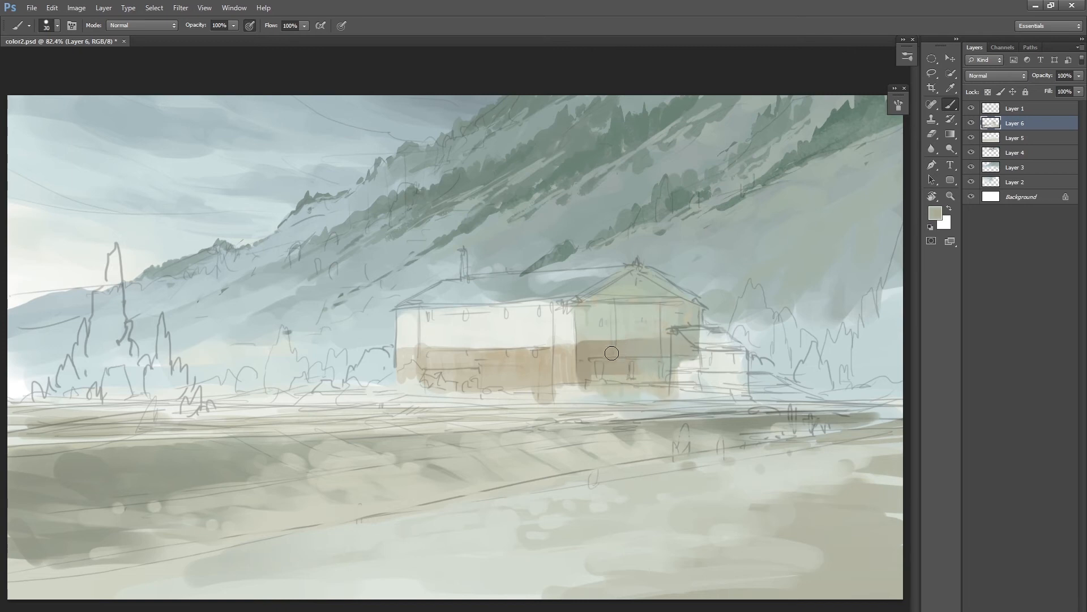
pyautogui.moveTo(600, 378)
pyautogui.mouseDown()
pyautogui.moveTo(656, 377)
pyautogui.moveTo(613, 419)
pyautogui.moveTo(645, 396)
pyautogui.mouseUp()
pyautogui.keyDown('alt'); pyautogui.click(647, 354); pyautogui.keyUp('alt')
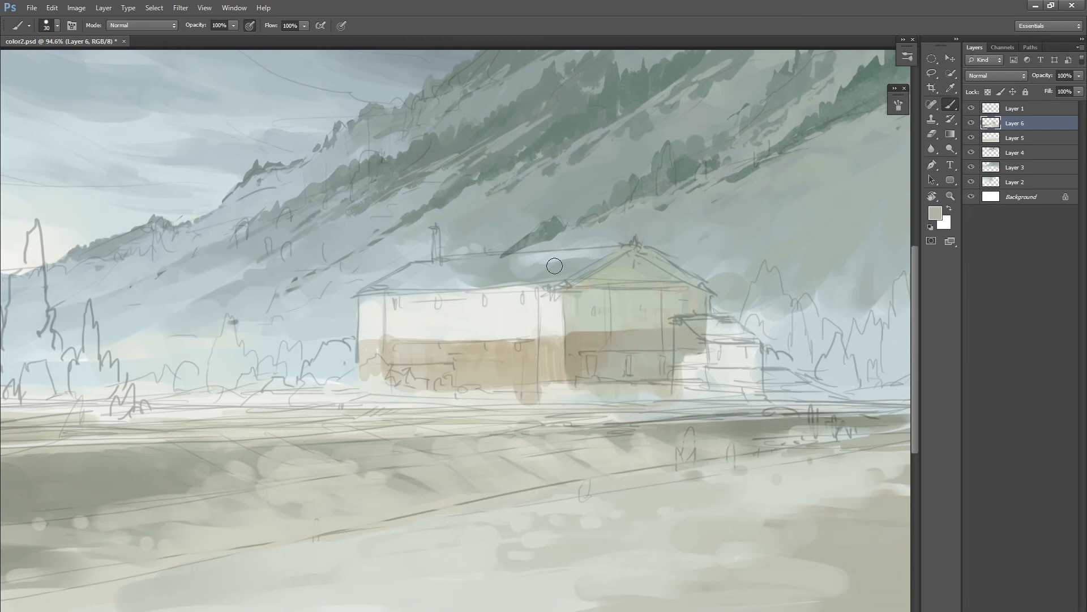
# Shift the brush colour to a darker olive and paint the near corner of the gable's lower wall.
pyautogui.keyDown('alt'); pyautogui.click(585, 335); pyautogui.keyUp('alt')
pyautogui.click(935, 216)
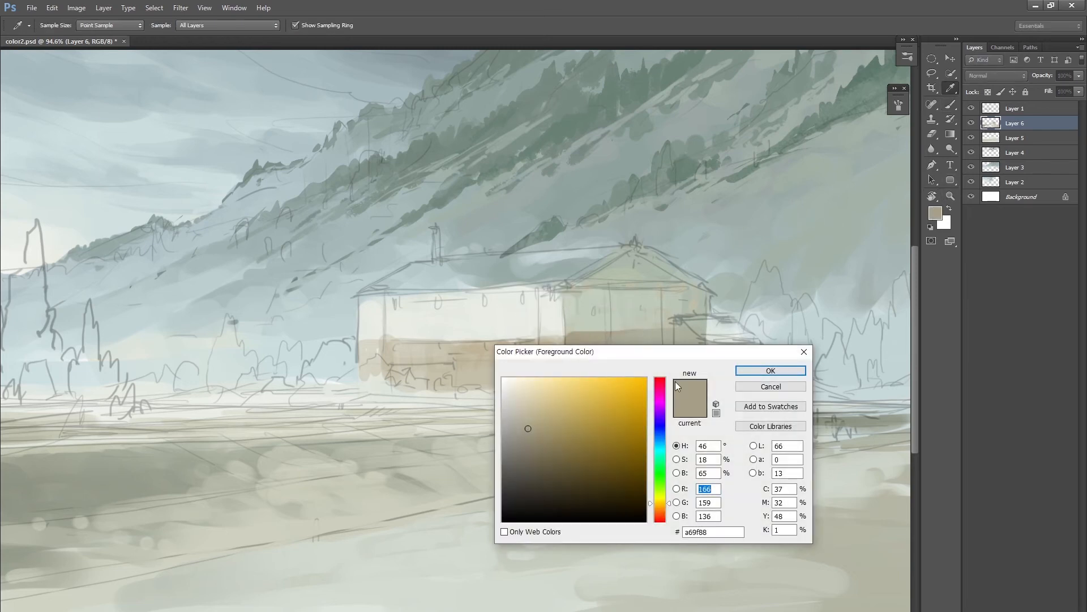
pyautogui.click(660, 498)
pyautogui.moveTo(659, 498); pyautogui.dragTo(659, 495)
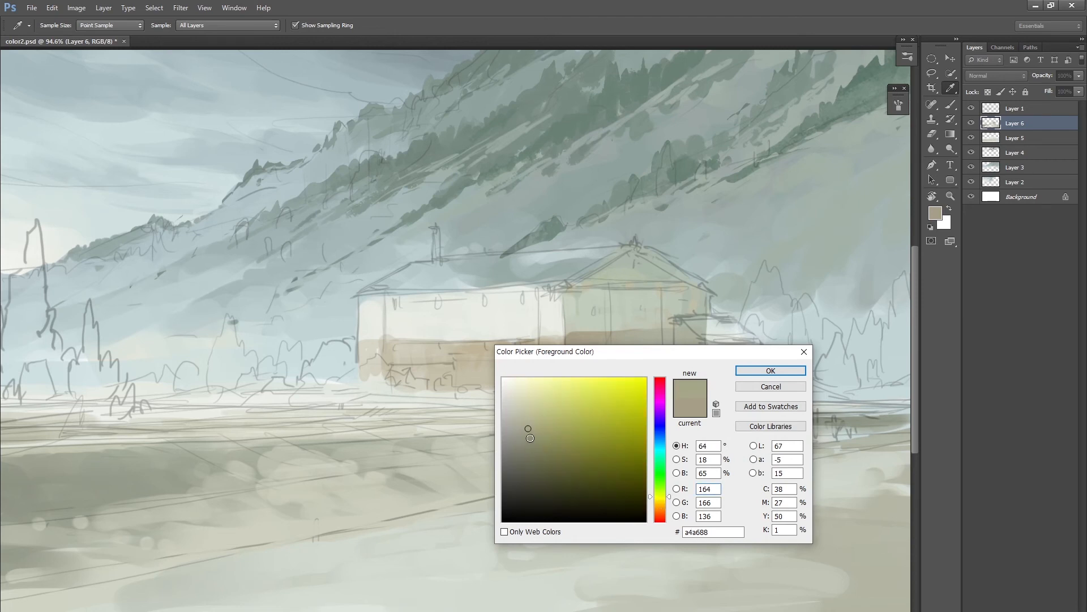
pyautogui.moveTo(530, 437); pyautogui.dragTo(530, 444)
pyautogui.click(760, 370)
pyautogui.moveTo(571, 338); pyautogui.dragTo(577, 387)
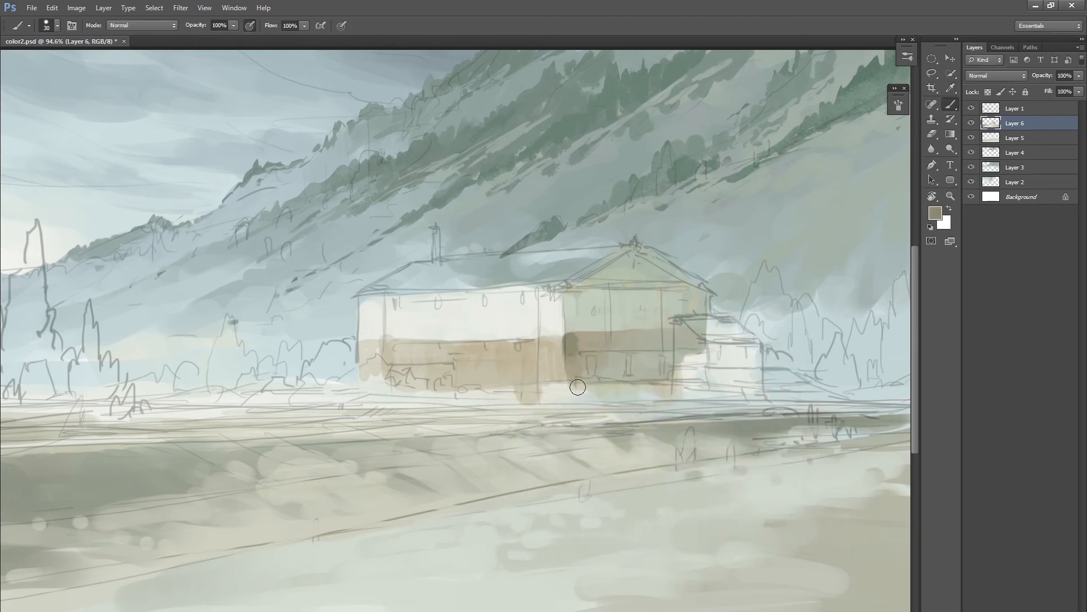
# Sample the olive corner tone and paint it along the top of the gable's lower band with a smaller brush.
pyautogui.press('[')
pyautogui.press('[')
pyautogui.press('[')
pyautogui.keyDown('alt'); pyautogui.click(573, 350); pyautogui.keyUp('alt')
pyautogui.moveTo(578, 339)
pyautogui.mouseDown()
pyautogui.moveTo(587, 367)
pyautogui.moveTo(585, 340)
pyautogui.moveTo(629, 336)
pyautogui.moveTo(649, 351)
pyautogui.mouseUp()
pyautogui.press(']')
pyautogui.press(']')
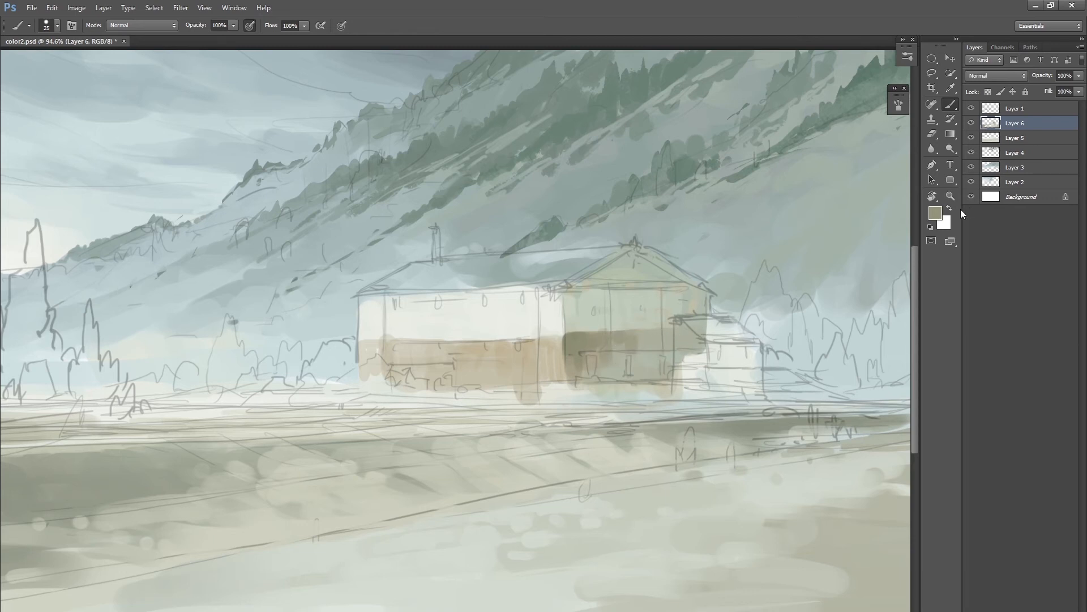
# Shift the brush colour to a muted green with hue 160 and paint the far part of the gable's lower band, blending with sampled tones.
pyautogui.click(935, 213)
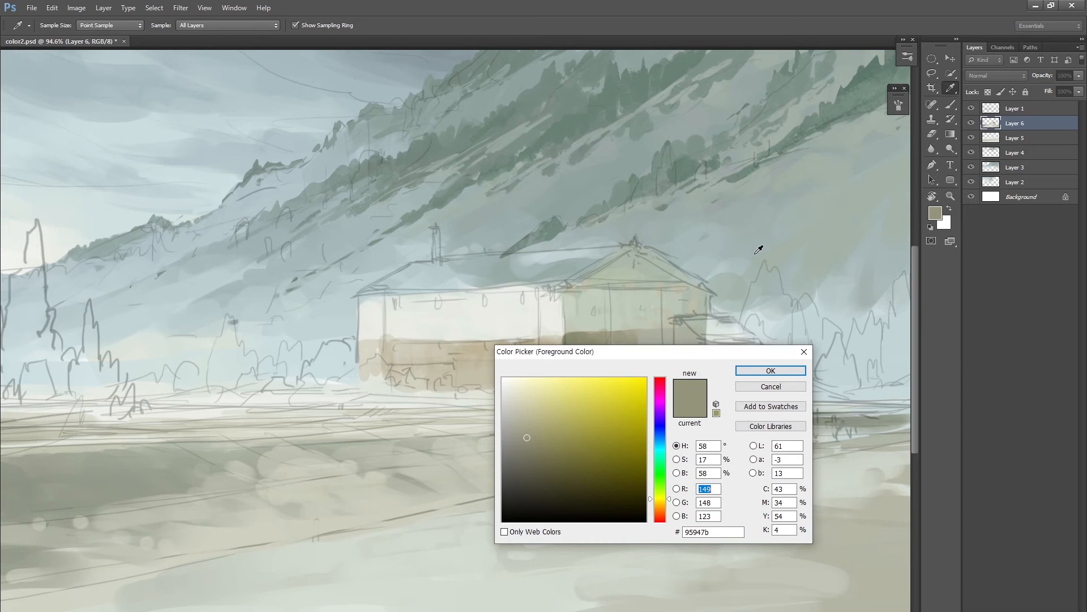
pyautogui.click(660, 444)
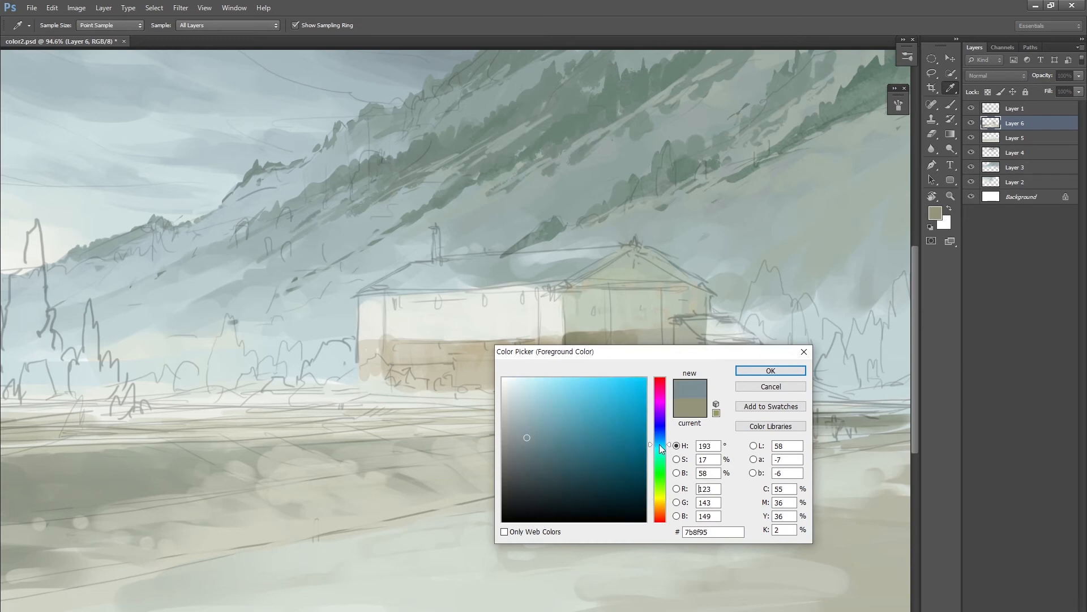
pyautogui.click(660, 456)
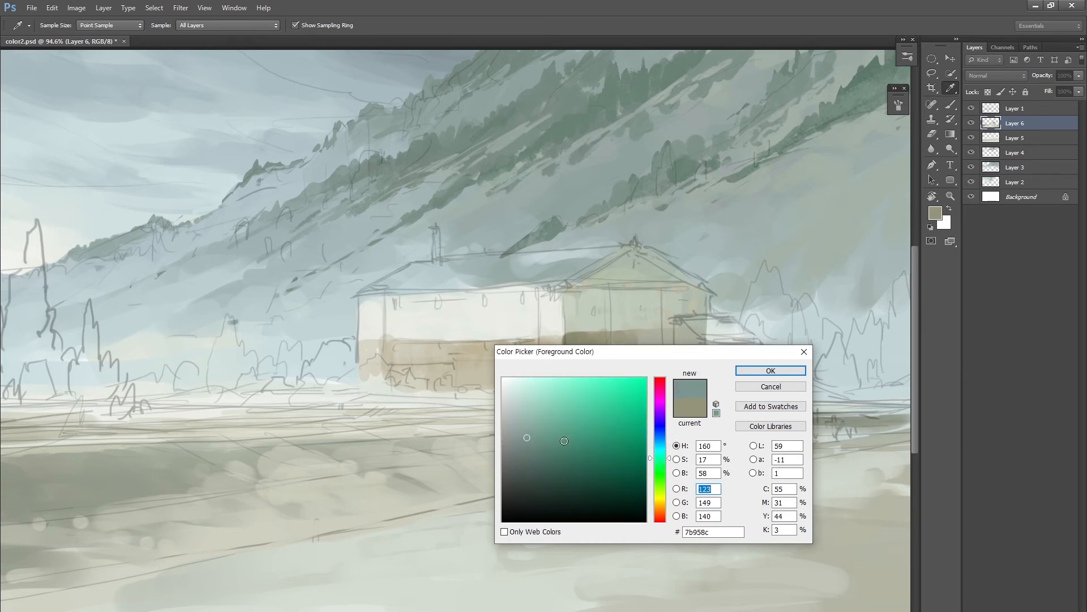
pyautogui.click(767, 371)
pyautogui.press('[')
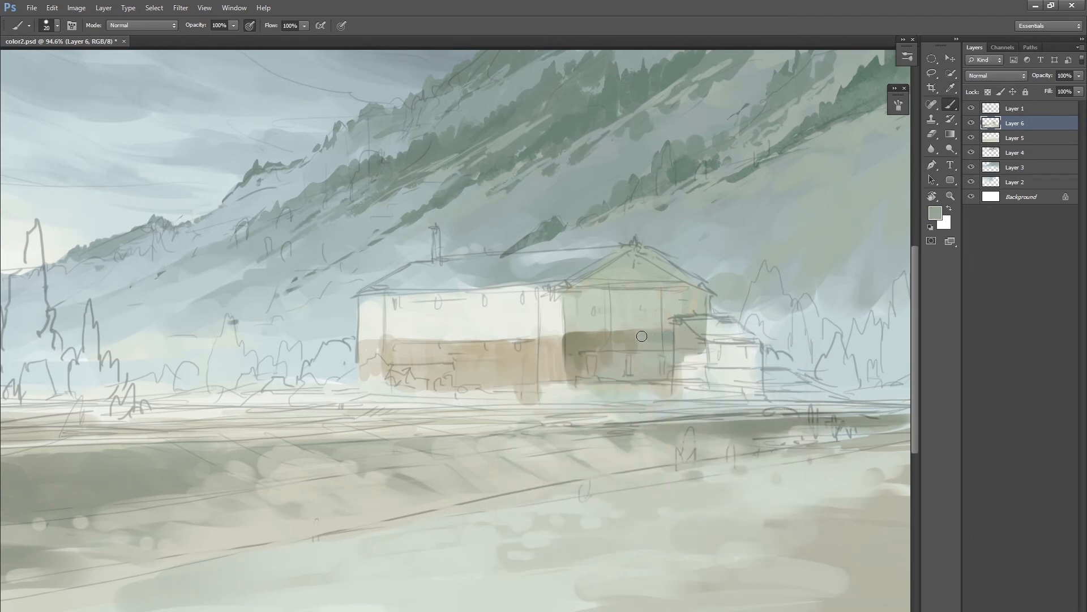
pyautogui.moveTo(638, 338)
pyautogui.mouseDown()
pyautogui.moveTo(637, 378)
pyautogui.moveTo(626, 364)
pyautogui.moveTo(606, 413)
pyautogui.moveTo(634, 406)
pyautogui.mouseUp()
pyautogui.keyDown('alt'); pyautogui.click(624, 354); pyautogui.keyUp('alt')
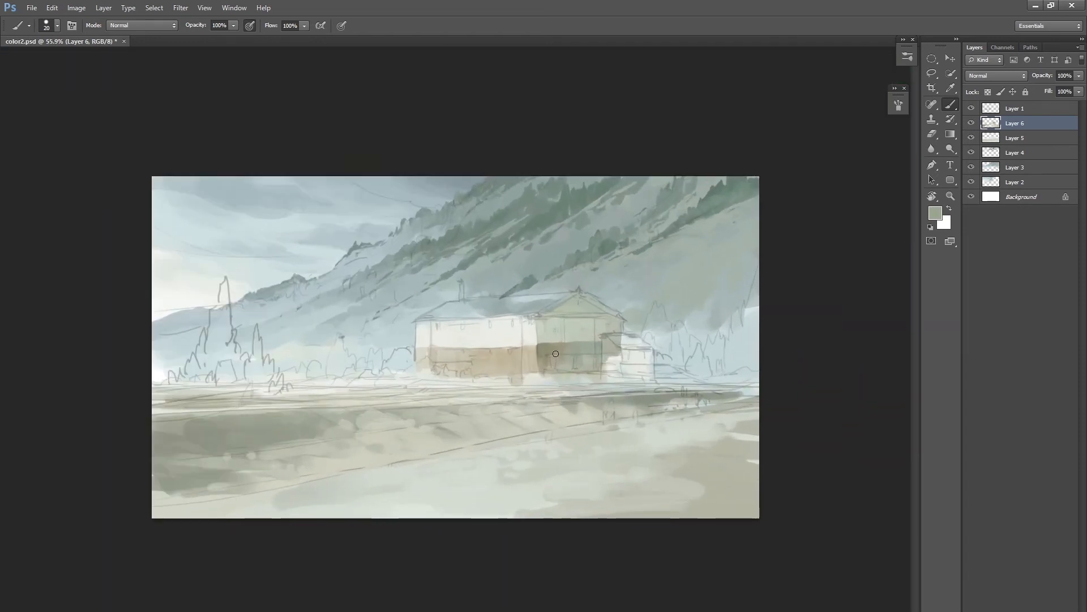
pyautogui.press('[')
pyautogui.press(']')
pyautogui.press('[')
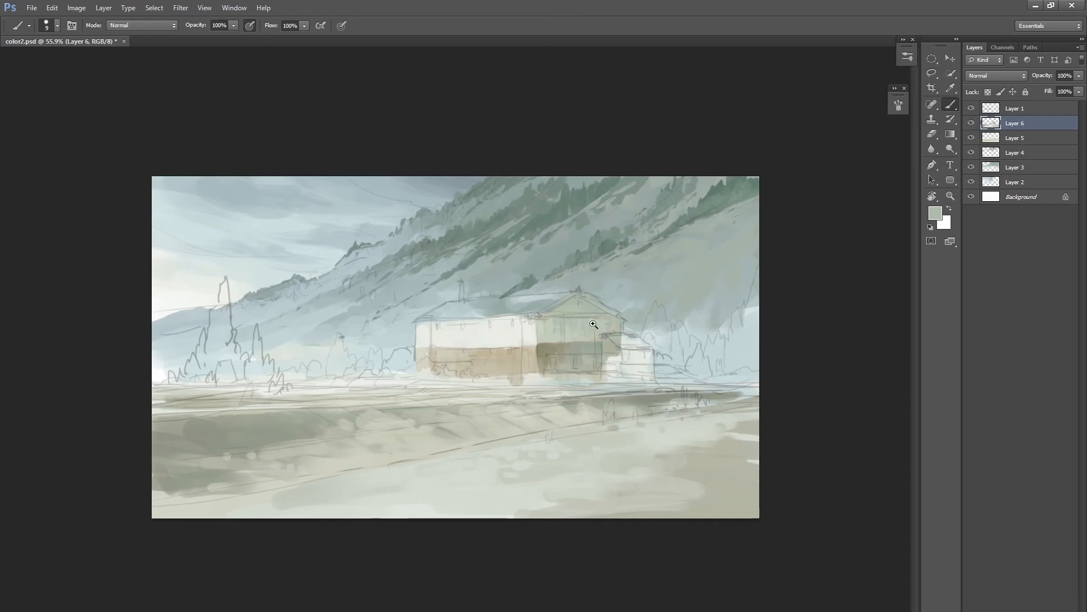
# Sample the blue-grey over the sketched roof and change the brush colour to the reddish brown 917667.
pyautogui.moveTo(593, 324); pyautogui.dragTo(606, 310)
pyautogui.keyDown('alt'); pyautogui.click(551, 296); pyautogui.keyUp('alt')
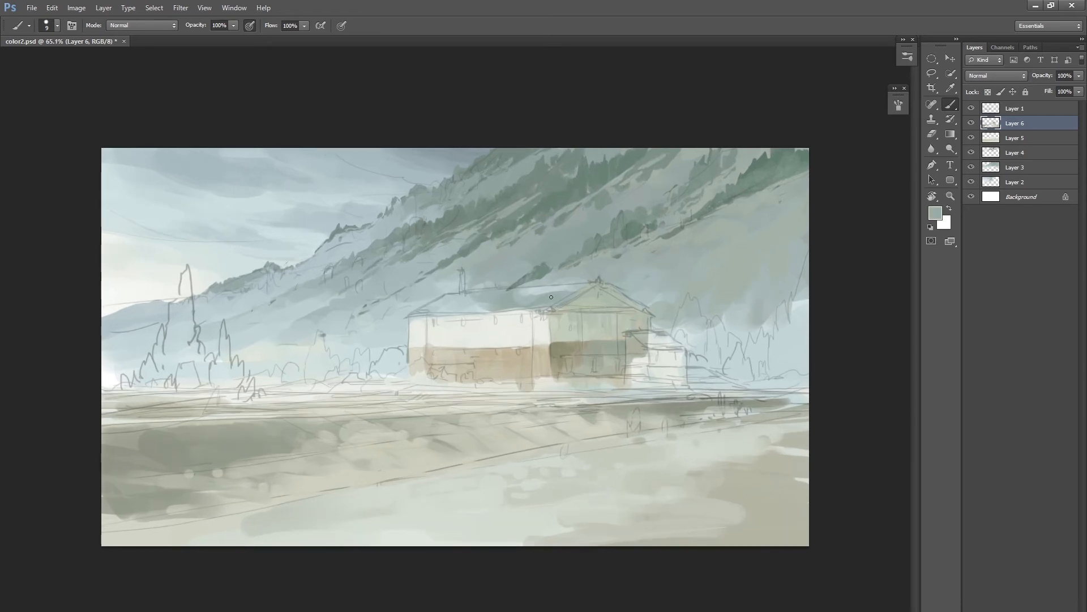
pyautogui.click(929, 214)
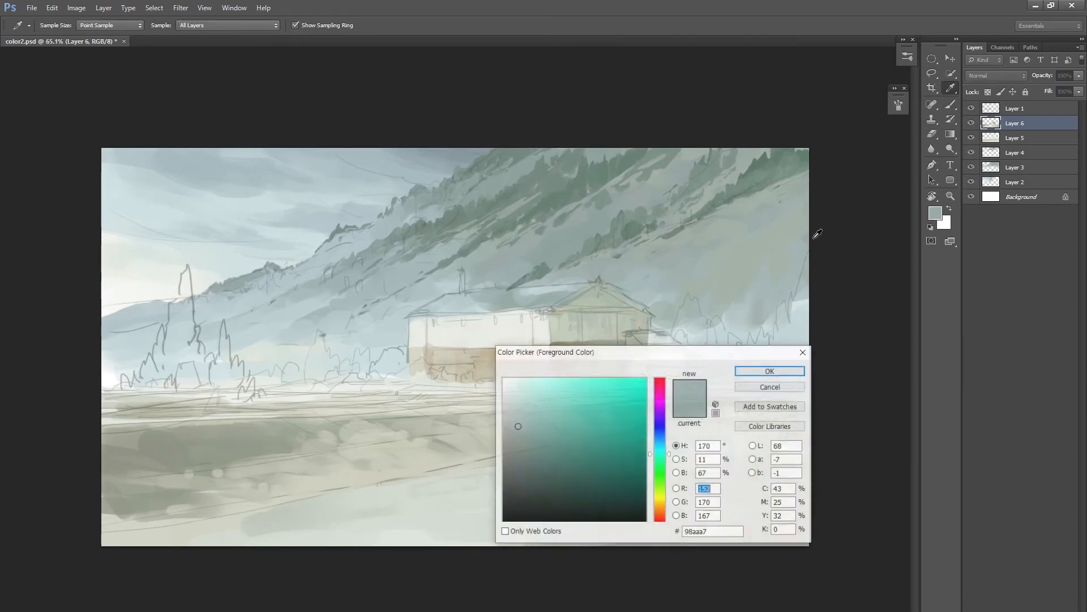
pyautogui.moveTo(664, 488); pyautogui.dragTo(664, 517)
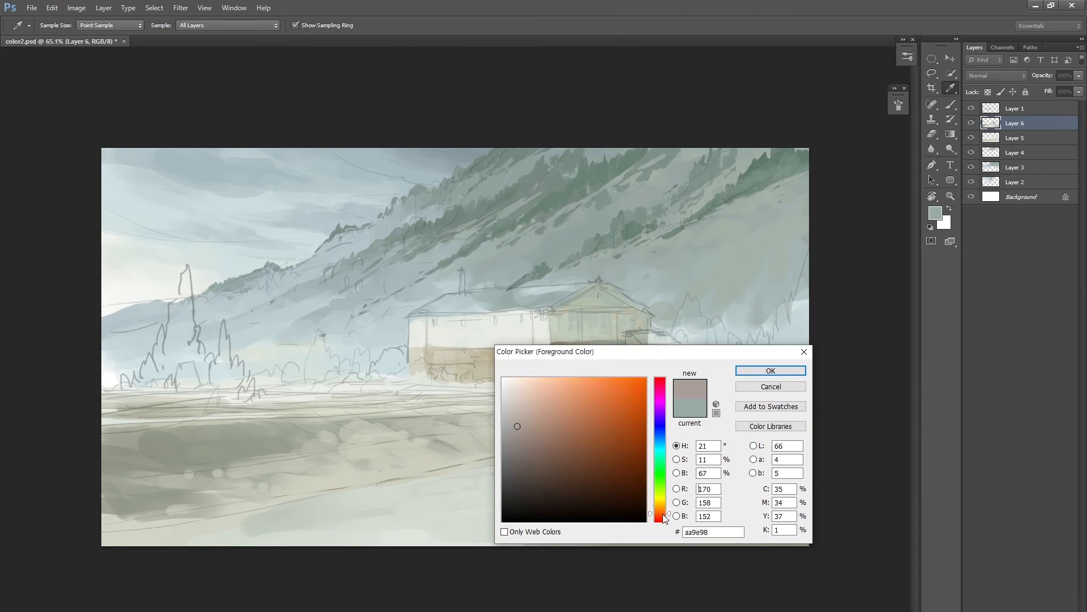
pyautogui.moveTo(581, 474)
pyautogui.mouseDown()
pyautogui.moveTo(553, 436)
pyautogui.moveTo(544, 439)
pyautogui.mouseUp()
pyautogui.press('Return')
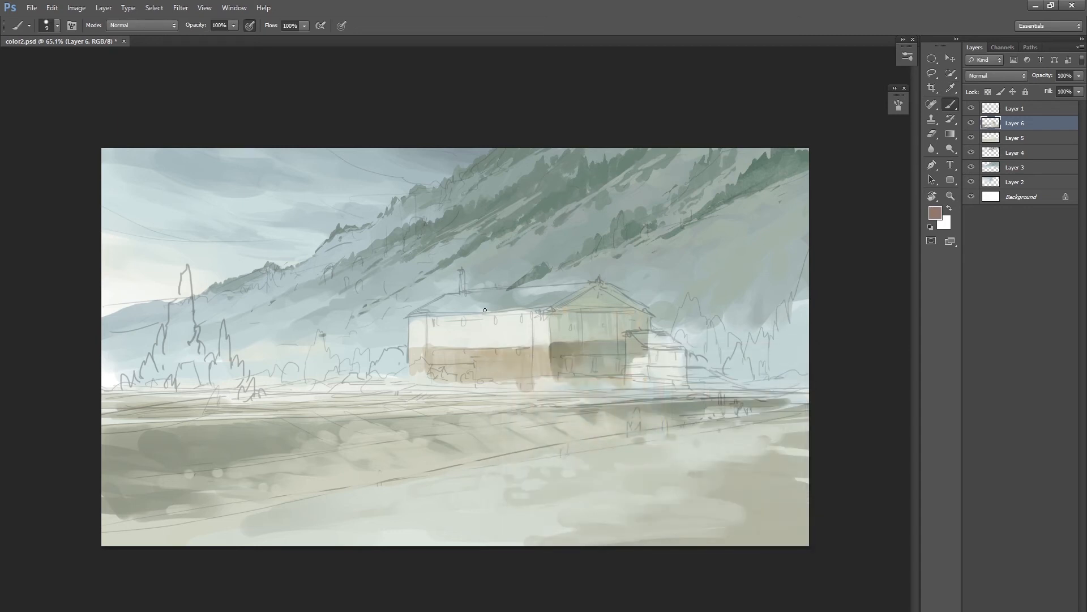
# Outline the long roof slope with straight strokes along its eave and ridge and fill it with reddish brown using a larger brush.
pyautogui.moveTo(445, 306)
pyautogui.mouseDown()
pyautogui.moveTo(410, 315)
pyautogui.moveTo(567, 311)
pyautogui.moveTo(408, 314)
pyautogui.moveTo(449, 295)
pyautogui.mouseUp()
pyautogui.keyDown('shift'); pyautogui.click(547, 311); pyautogui.keyUp('shift')
pyautogui.keyDown('shift'); pyautogui.click(408, 317); pyautogui.keyUp('shift')
pyautogui.keyDown('shift'); pyautogui.click(595, 283); pyautogui.keyUp('shift')
pyautogui.keyDown('shift'); pyautogui.click(548, 309); pyautogui.keyUp('shift')
pyautogui.press(']')
pyautogui.moveTo(449, 300)
pyautogui.mouseDown()
pyautogui.moveTo(547, 292)
pyautogui.moveTo(439, 307)
pyautogui.moveTo(559, 301)
pyautogui.mouseUp()
pyautogui.press('[')
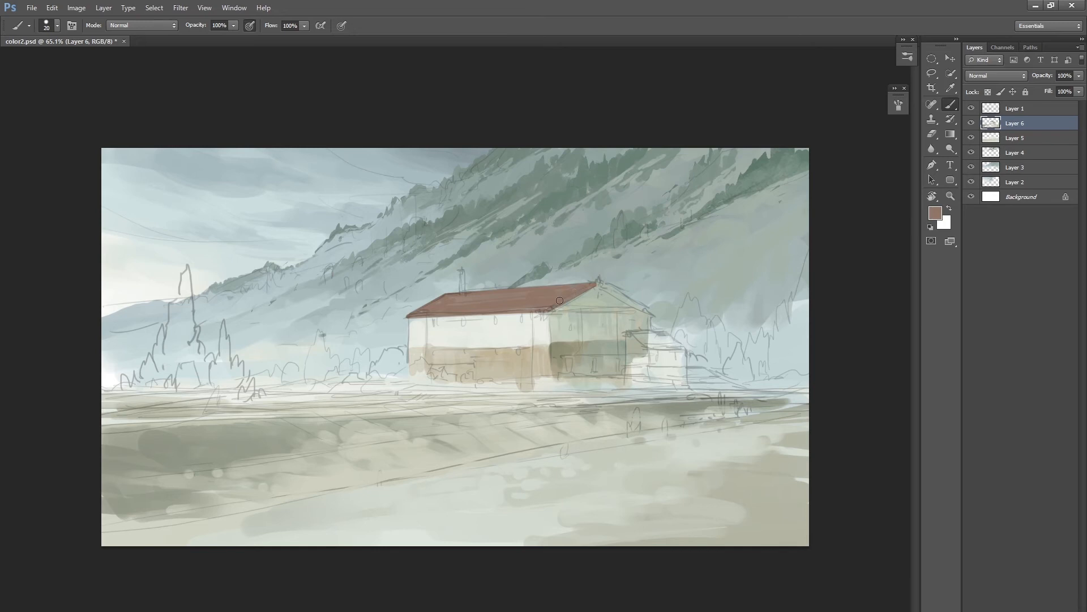
# Shift the brush colour to a lighter tan with hue 32 and brush warm variation over the long roof slope.
pyautogui.moveTo(552, 379)
pyautogui.mouseDown()
pyautogui.moveTo(473, 383)
pyautogui.moveTo(556, 379)
pyautogui.mouseUp()
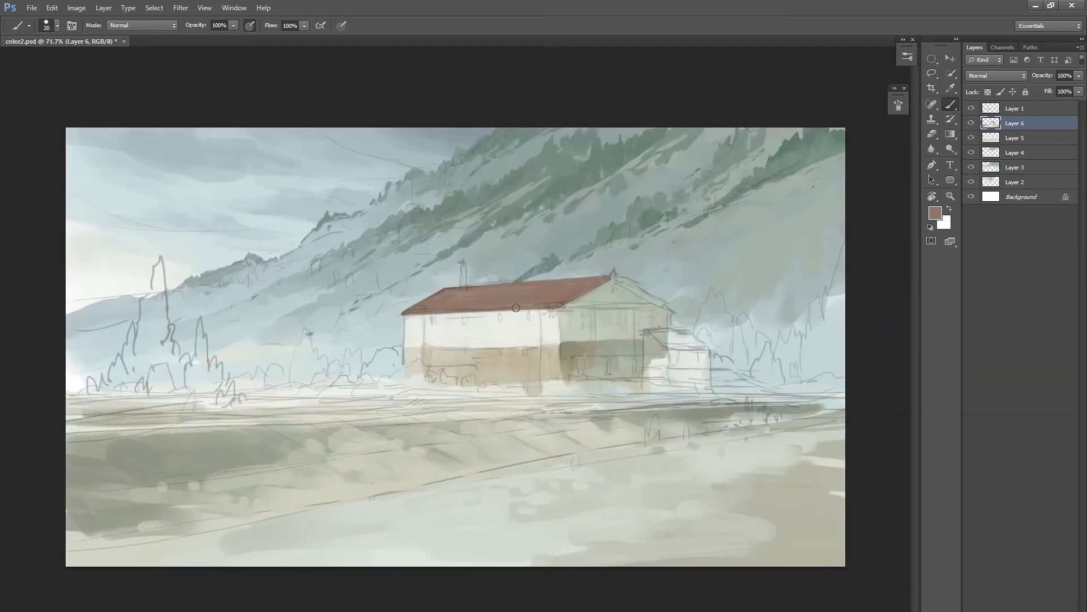
pyautogui.click(936, 214)
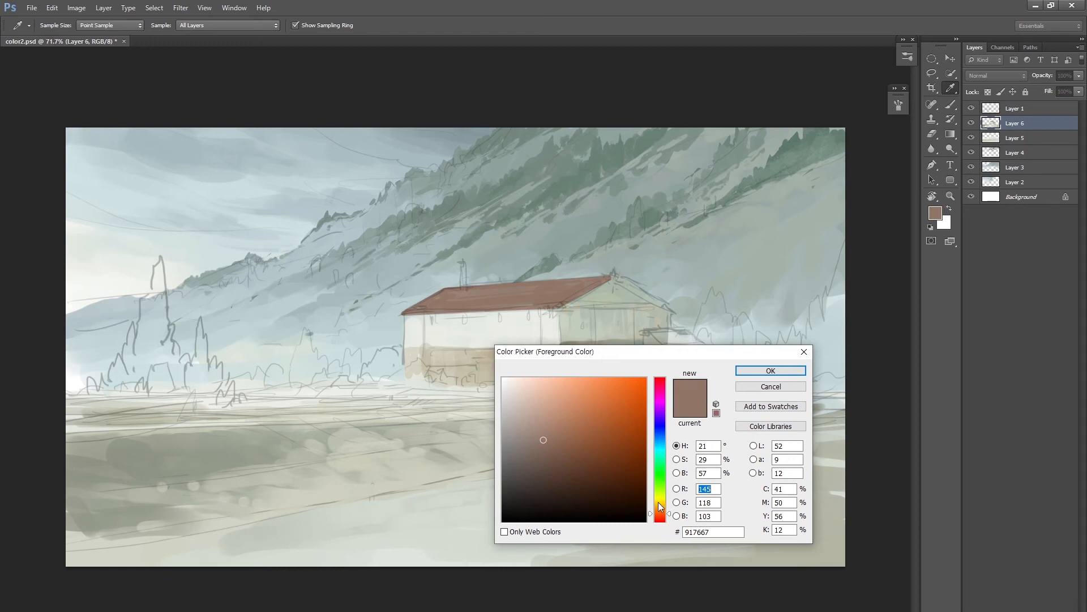
pyautogui.click(544, 434)
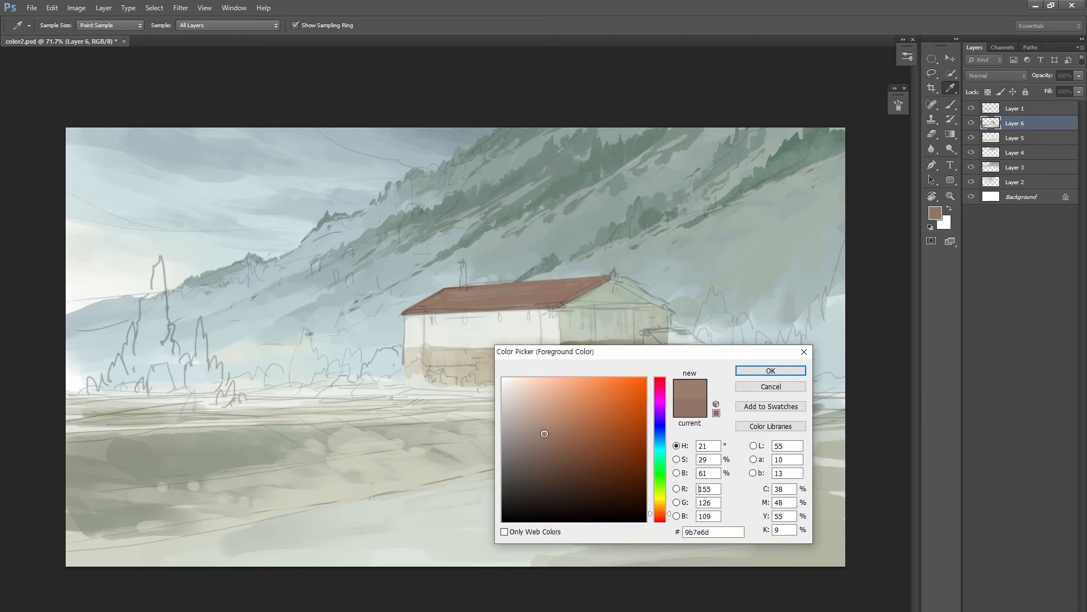
pyautogui.moveTo(664, 514); pyautogui.dragTo(661, 509)
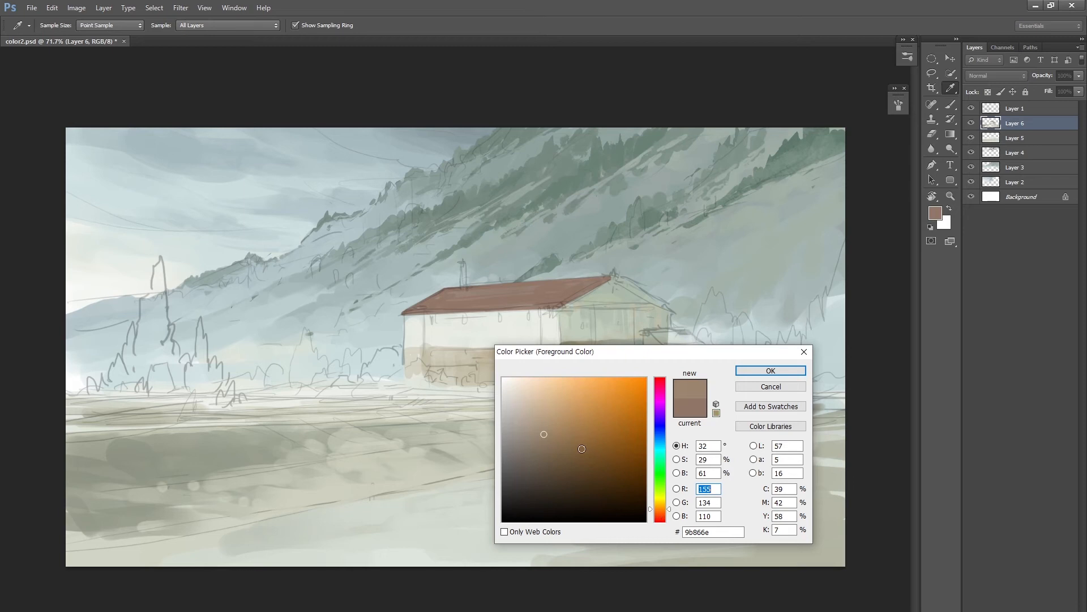
pyautogui.click(771, 370)
pyautogui.press('b')
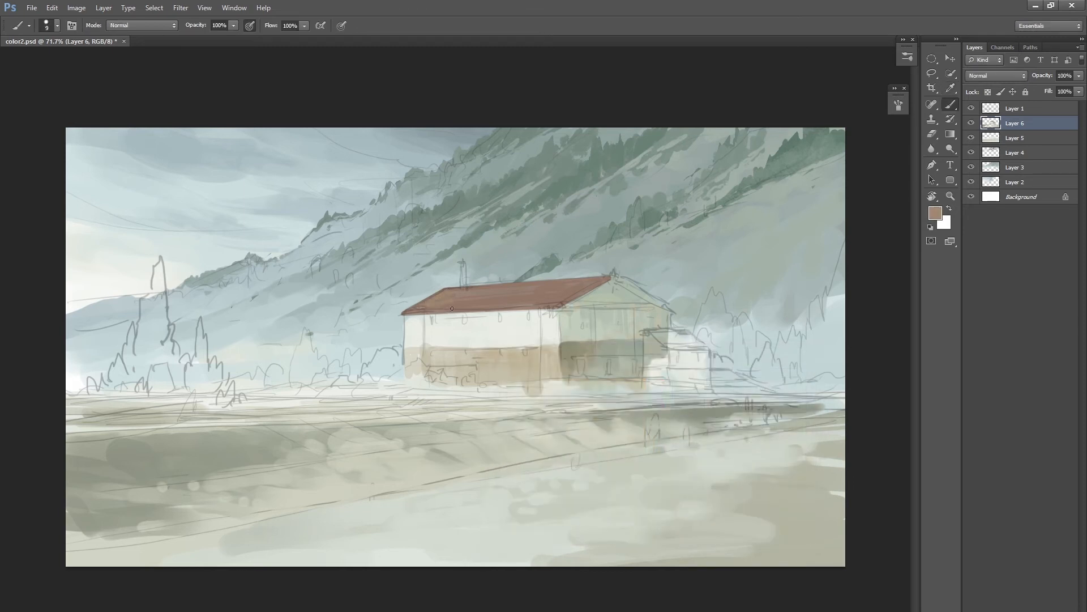
pyautogui.press(']')
pyautogui.moveTo(570, 328)
pyautogui.mouseDown()
pyautogui.moveTo(554, 334)
pyautogui.moveTo(572, 331)
pyautogui.mouseUp()
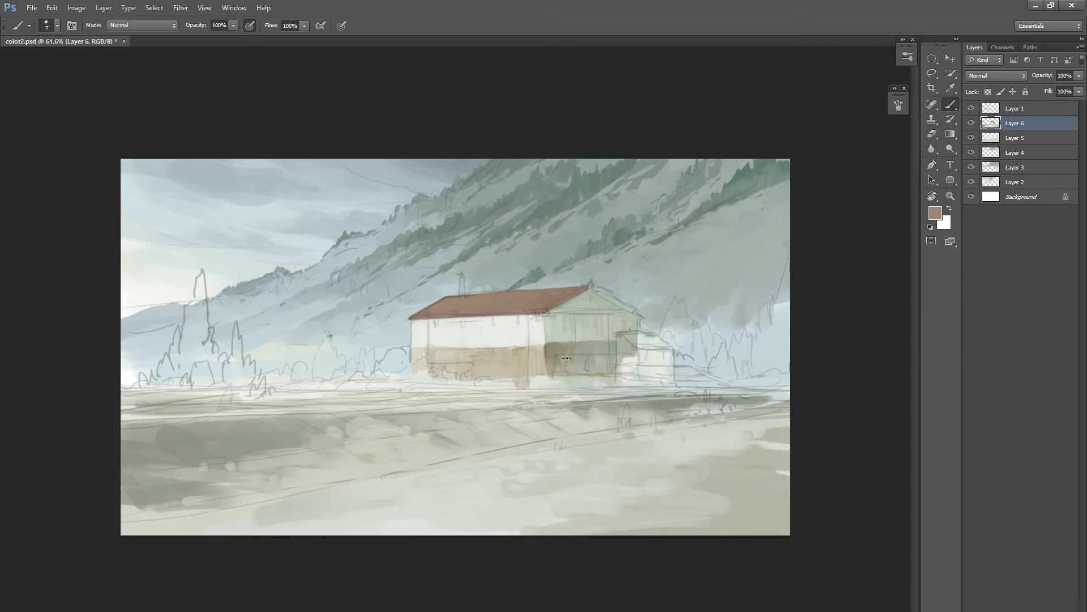
# Shift the brush colour to a brighter ochre with hue 41 and tint the far end of the long roof.
pyautogui.click(934, 215)
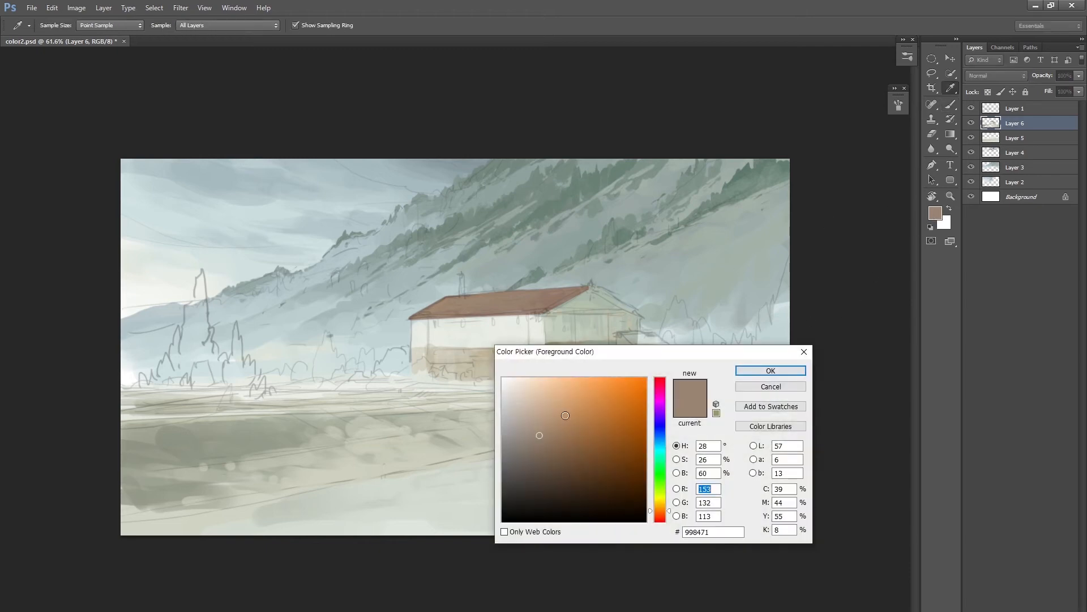
pyautogui.moveTo(660, 509); pyautogui.dragTo(660, 505)
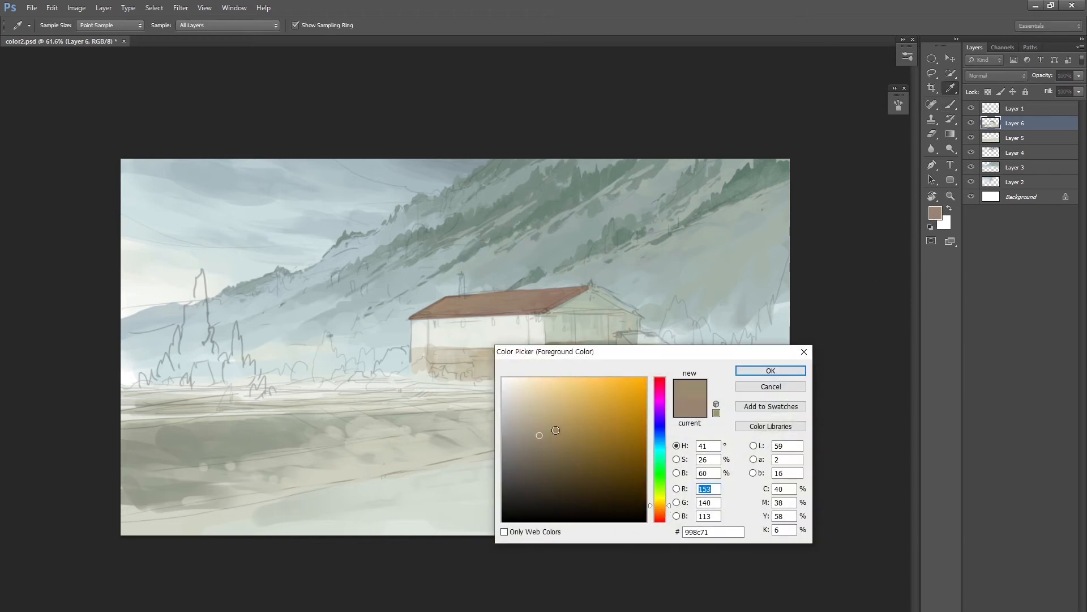
pyautogui.click(559, 419)
pyautogui.click(764, 371)
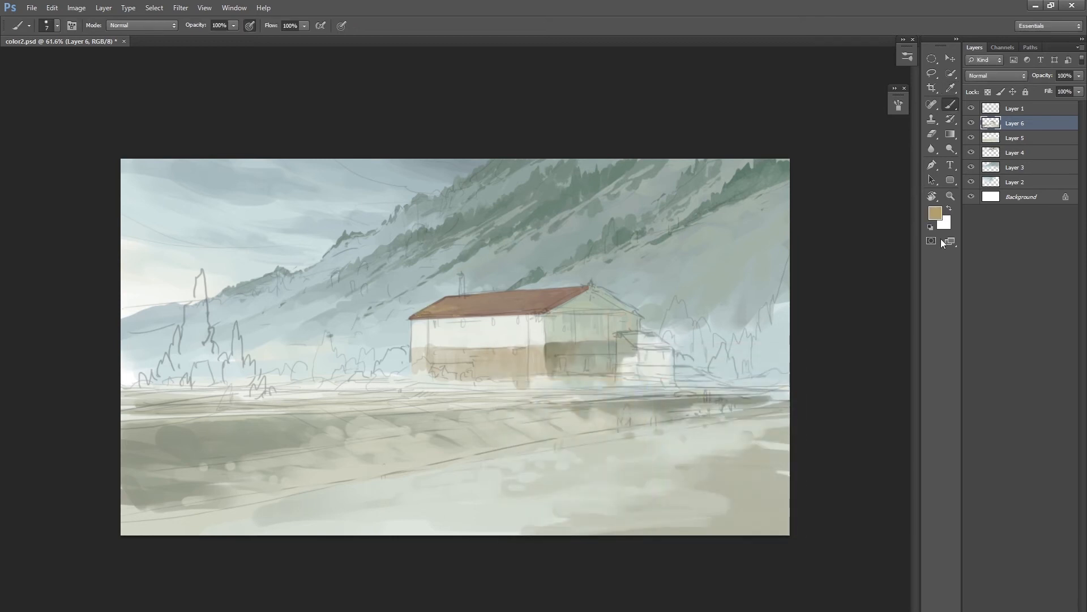
# Set the brush colour to the orange cd936c and add warm strokes to the long roof, blending with sampled tones.
pyautogui.click(935, 213)
pyautogui.moveTo(660, 506); pyautogui.dragTo(658, 513)
pyautogui.click(571, 406)
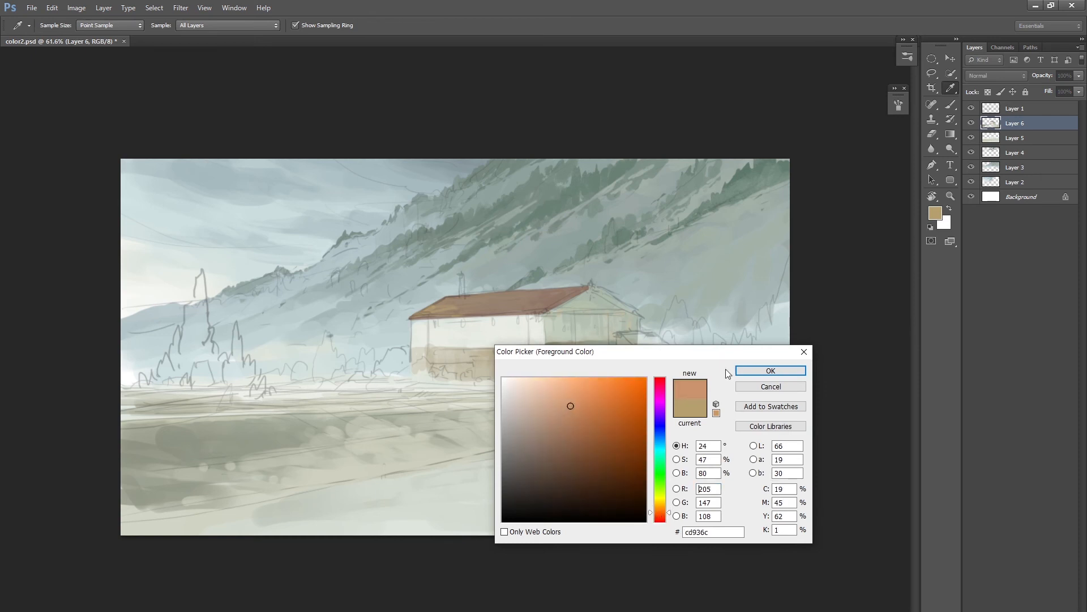
pyautogui.click(753, 371)
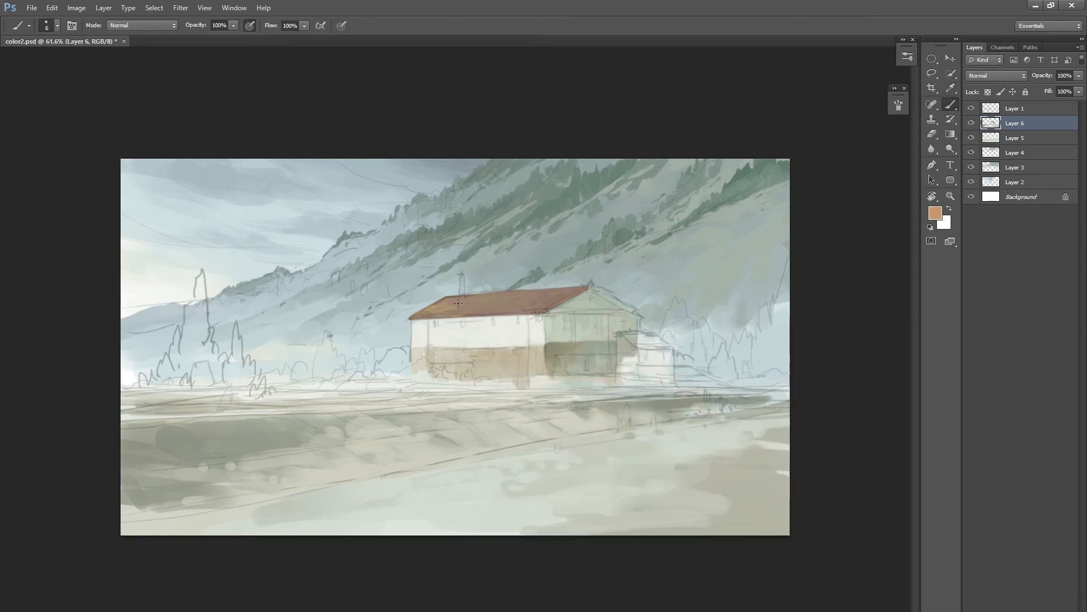
pyautogui.keyDown('alt'); pyautogui.click(474, 293); pyautogui.keyUp('alt')
pyautogui.keyDown('alt'); pyautogui.click(499, 358); pyautogui.keyUp('alt')
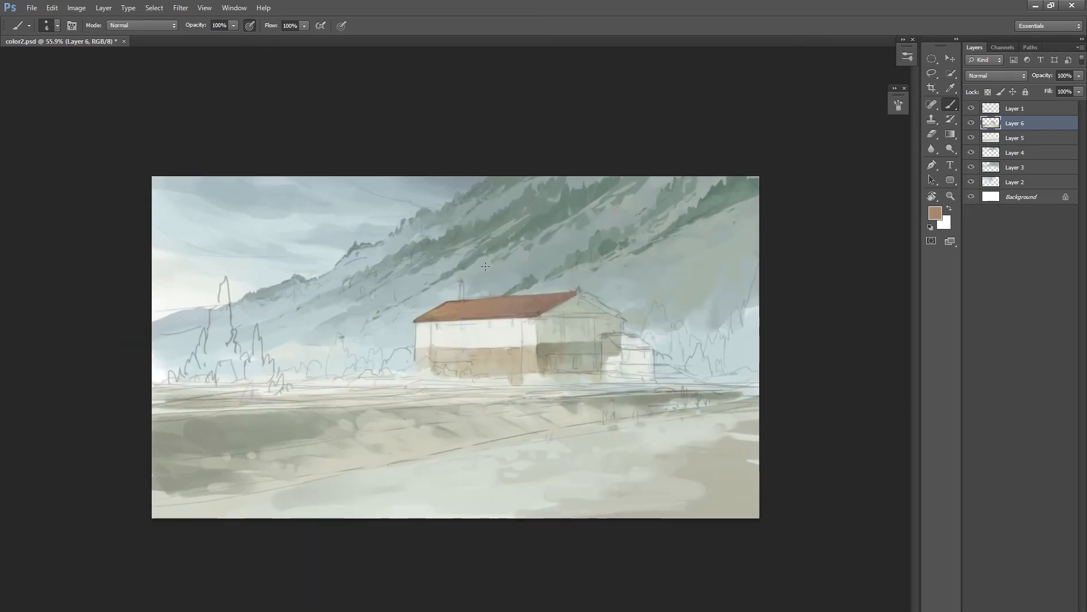
# Sample the roof, set the brush colour to c0907e with 50% opacity, and glaze soft red over the long roof slope.
pyautogui.keyDown('alt'); pyautogui.click(520, 305); pyautogui.keyUp('alt')
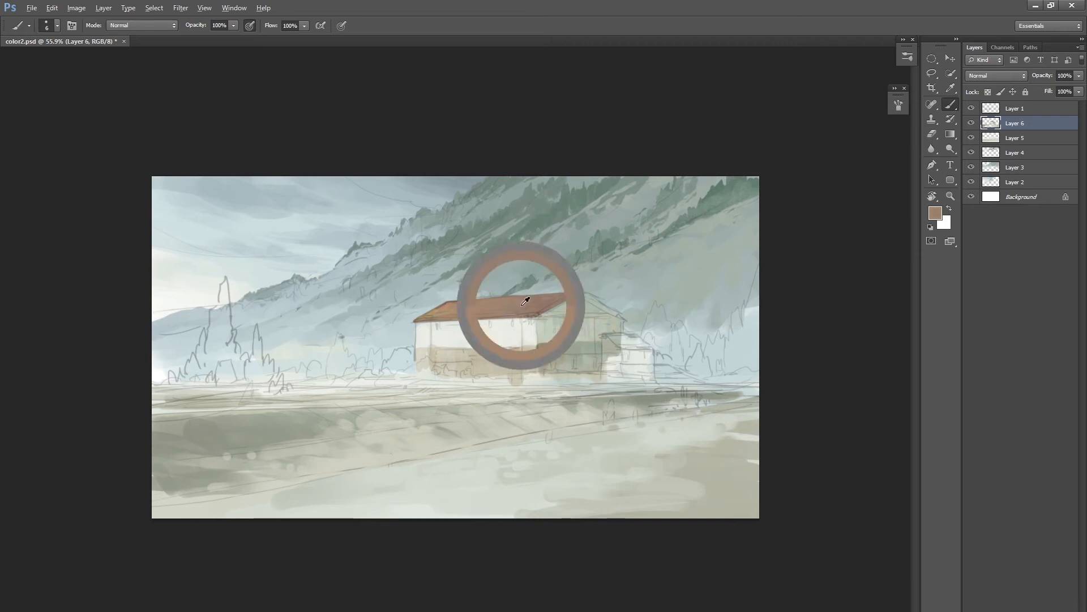
pyautogui.click(935, 213)
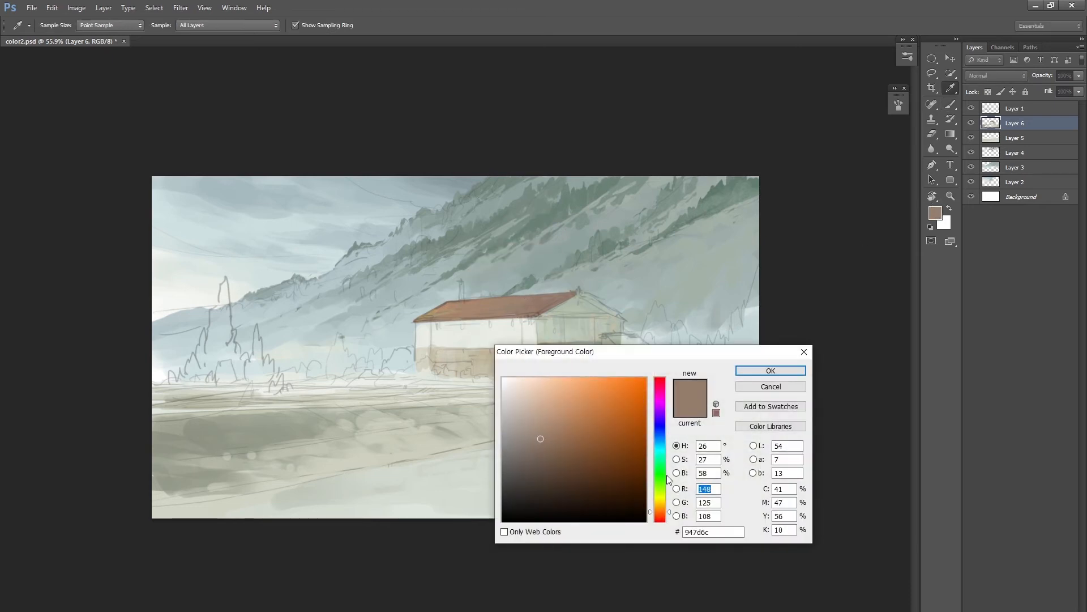
pyautogui.moveTo(662, 512); pyautogui.dragTo(662, 515)
pyautogui.moveTo(552, 429); pyautogui.dragTo(550, 415)
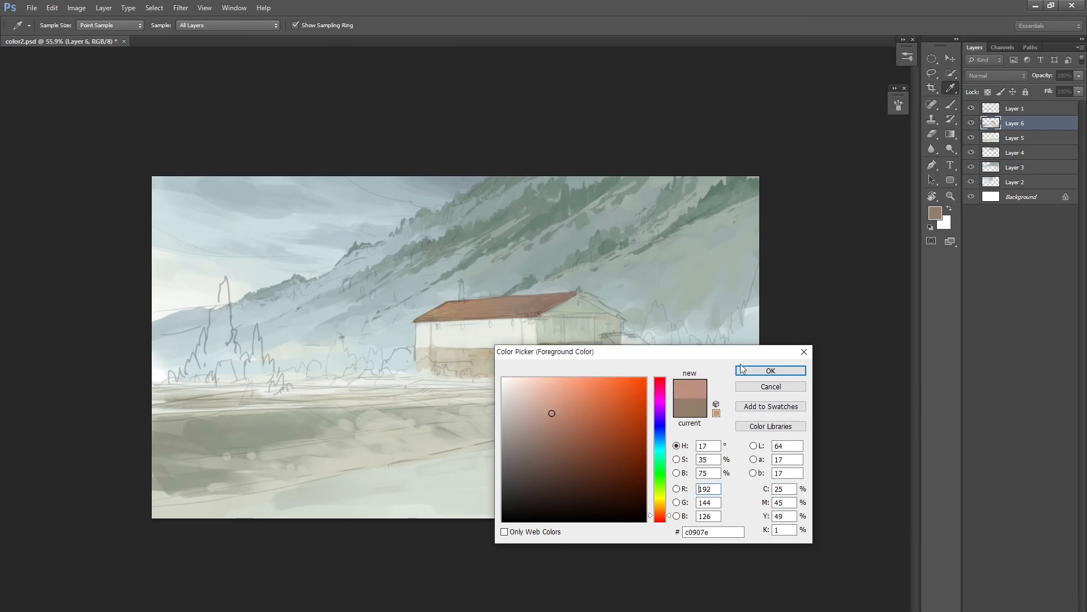
pyautogui.click(753, 371)
pyautogui.press('[')
pyautogui.press('5')
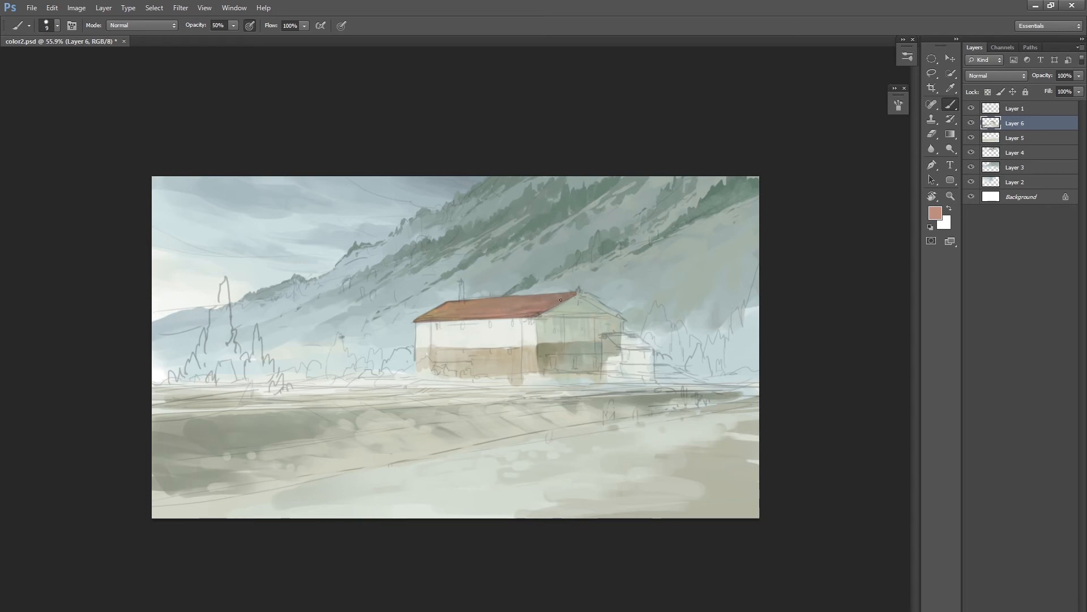
pyautogui.moveTo(505, 381)
pyautogui.mouseDown()
pyautogui.moveTo(475, 422)
pyautogui.moveTo(495, 391)
pyautogui.mouseUp()
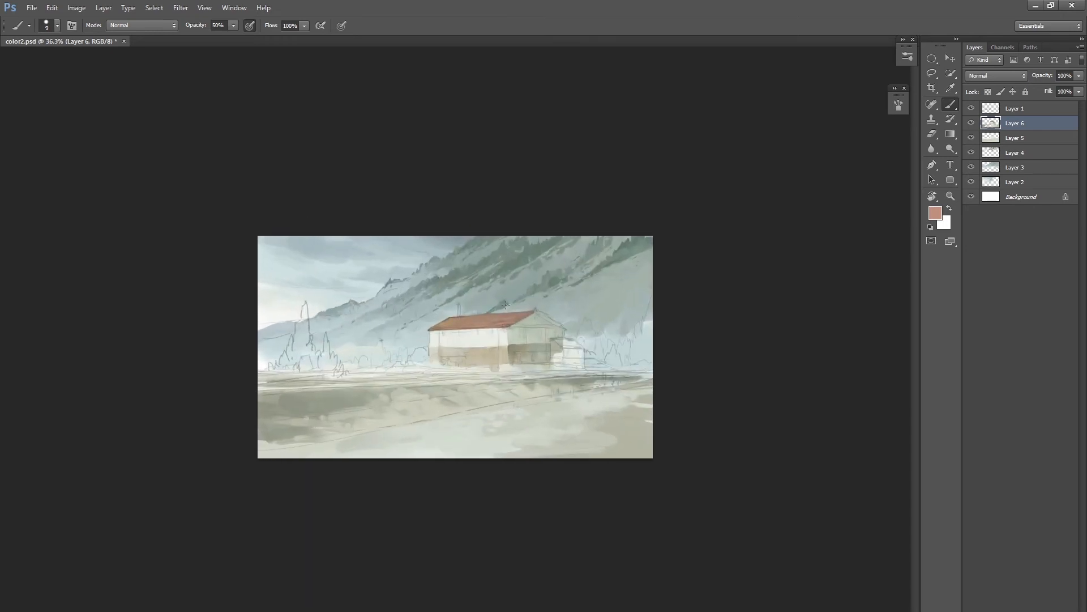
# Sample the mountain's grey-green tones and dab them lightly along the roof's ridge.
pyautogui.moveTo(537, 359); pyautogui.dragTo(558, 355)
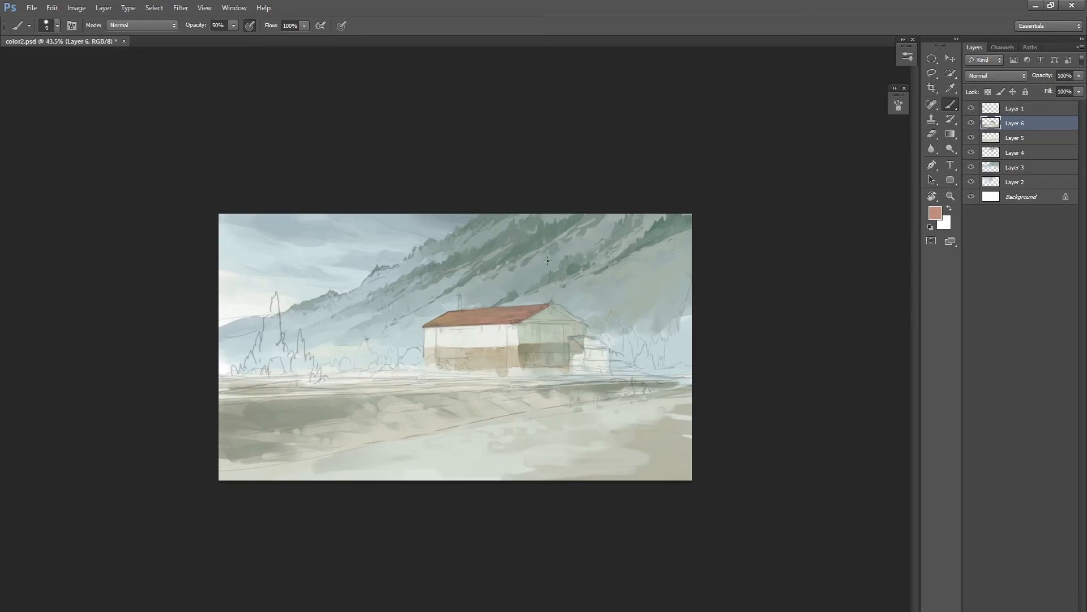
pyautogui.moveTo(492, 327)
pyautogui.mouseDown()
pyautogui.moveTo(557, 277)
pyautogui.moveTo(484, 286)
pyautogui.moveTo(505, 275)
pyautogui.mouseUp()
pyautogui.keyDown('alt'); pyautogui.click(536, 260); pyautogui.keyUp('alt')
pyautogui.keyDown('alt'); pyautogui.click(506, 270); pyautogui.keyUp('alt')
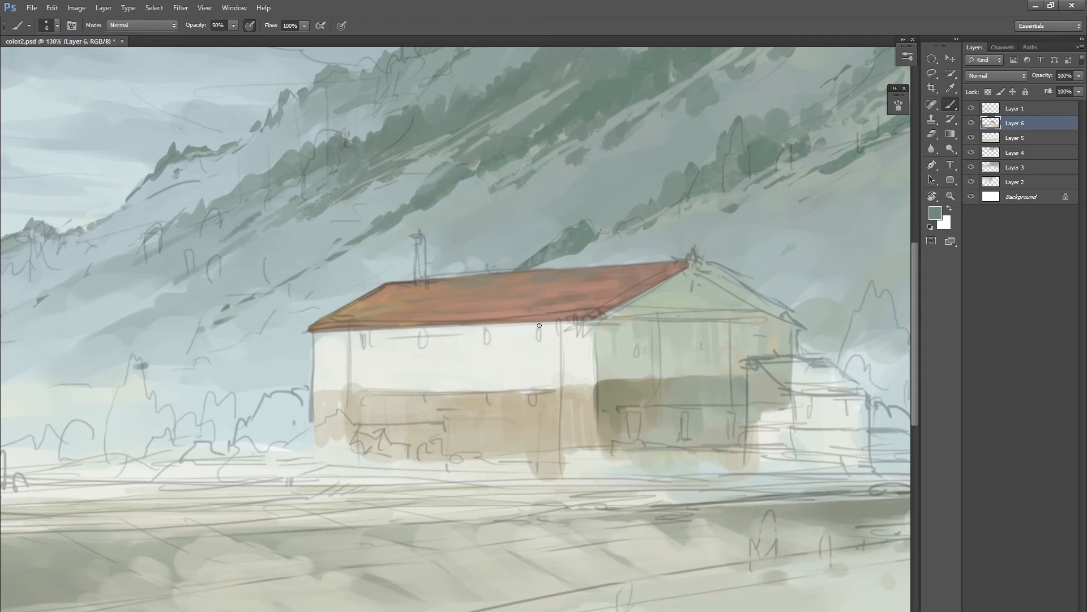
# Sample the tan of the house's lower wall and brush it along the lower edge of the long roof.
pyautogui.keyDown('alt'); pyautogui.click(564, 322); pyautogui.keyUp('alt')
pyautogui.moveTo(440, 331)
pyautogui.mouseDown()
pyautogui.moveTo(488, 316)
pyautogui.moveTo(415, 308)
pyautogui.mouseUp()
pyautogui.keyDown('alt'); pyautogui.click(505, 389); pyautogui.keyUp('alt')
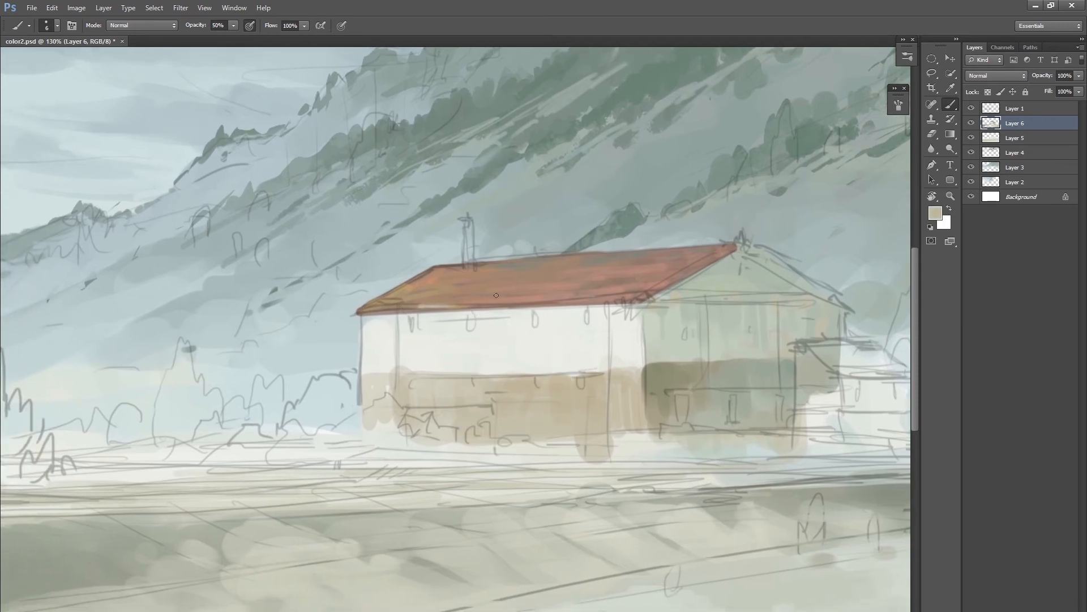
pyautogui.moveTo(384, 310); pyautogui.dragTo(591, 294)
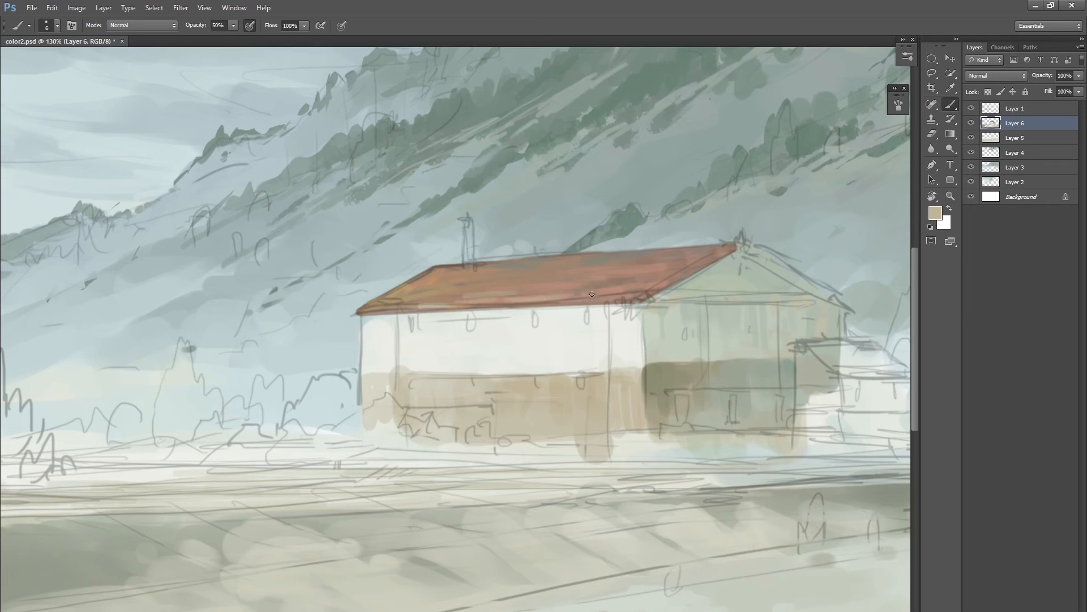
pyautogui.moveTo(579, 333); pyautogui.dragTo(544, 330)
# Sample the roof colour and paint the gable's far roof edge from the ridge down to the eave at 100% opacity.
pyautogui.keyDown('alt'); pyautogui.click(491, 319); pyautogui.keyUp('alt')
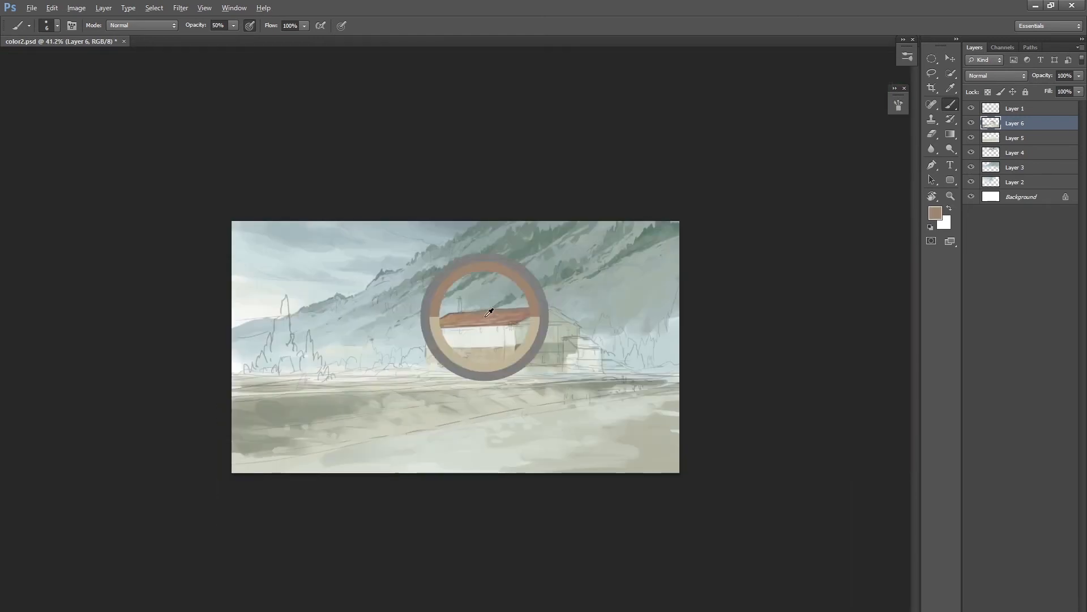
pyautogui.moveTo(522, 332); pyautogui.dragTo(514, 322)
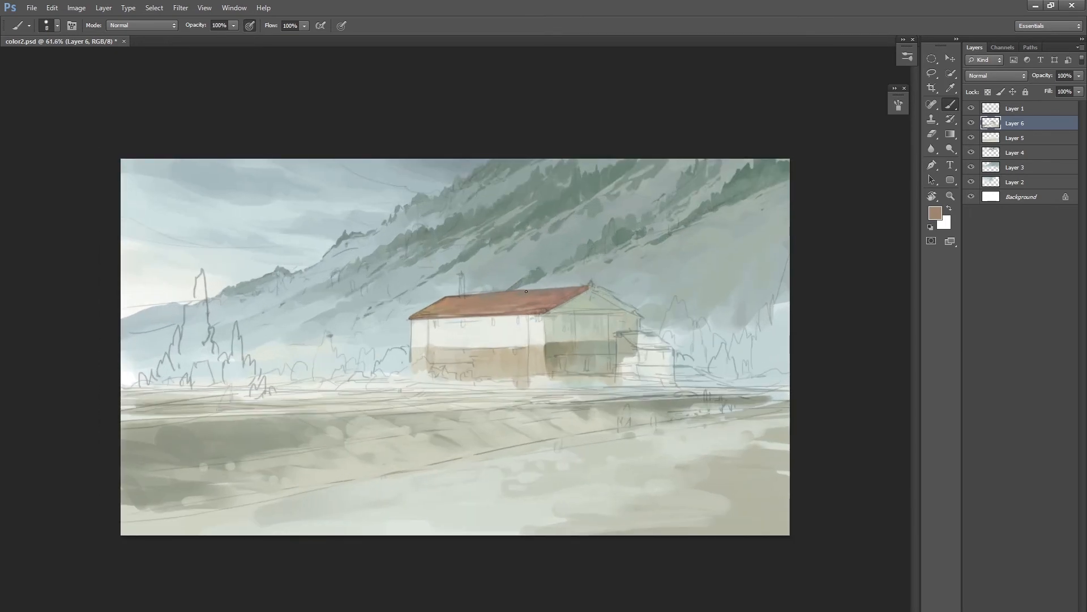
pyautogui.keyDown('alt'); pyautogui.click(579, 296); pyautogui.keyUp('alt')
pyautogui.moveTo(582, 296)
pyautogui.mouseDown()
pyautogui.moveTo(550, 313)
pyautogui.moveTo(603, 304)
pyautogui.moveTo(589, 295)
pyautogui.moveTo(630, 312)
pyautogui.mouseUp()
# Set the brush colour to dark brown 605546 and shade the gable end of the roof, sampling nearby roof tones to blend.
pyautogui.click(935, 213)
pyautogui.moveTo(545, 433); pyautogui.dragTo(544, 455)
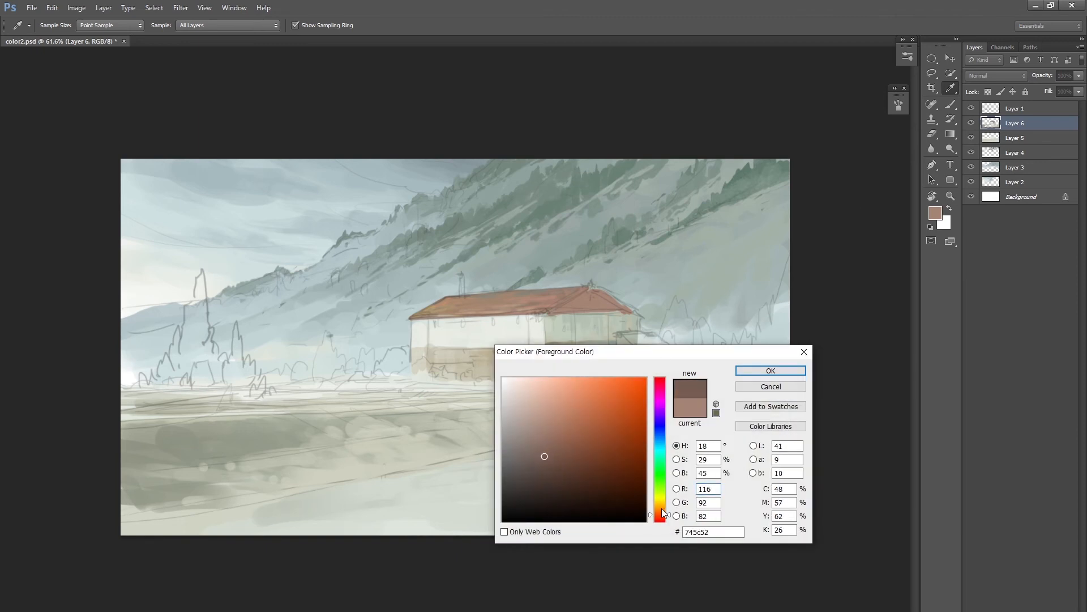
pyautogui.moveTo(662, 514); pyautogui.dragTo(661, 509)
pyautogui.moveTo(546, 459); pyautogui.dragTo(541, 468)
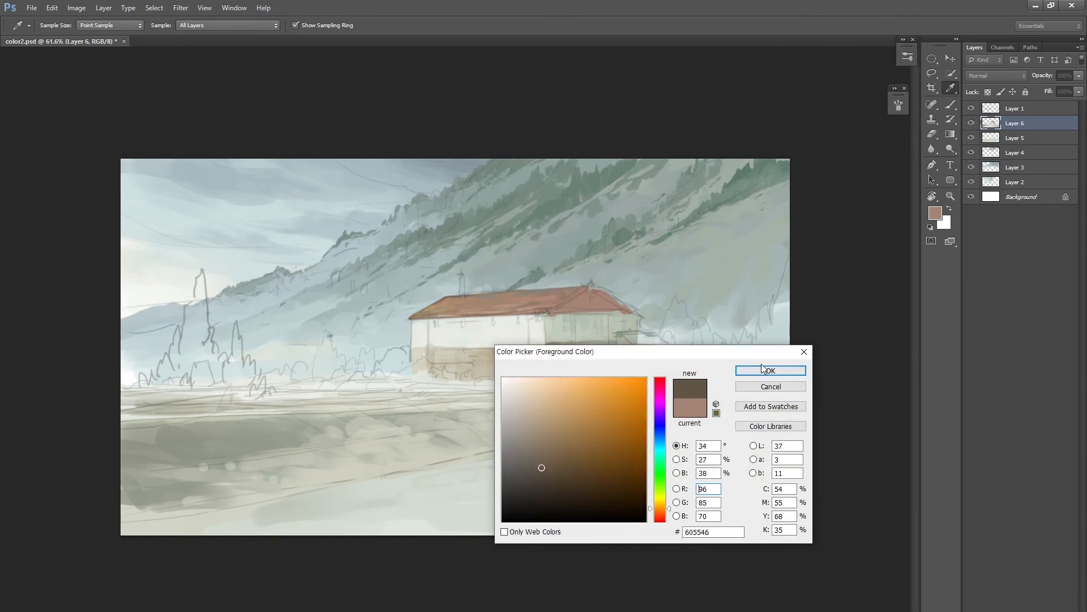
pyautogui.click(765, 371)
pyautogui.moveTo(586, 294)
pyautogui.mouseDown()
pyautogui.moveTo(569, 305)
pyautogui.moveTo(599, 302)
pyautogui.moveTo(552, 312)
pyautogui.moveTo(612, 306)
pyautogui.moveTo(567, 302)
pyautogui.mouseUp()
pyautogui.keyDown('alt'); pyautogui.click(584, 296); pyautogui.keyUp('alt')
pyautogui.keyDown('alt'); pyautogui.click(577, 309); pyautogui.keyUp('alt')
pyautogui.moveTo(606, 300)
pyautogui.mouseDown()
pyautogui.moveTo(575, 308)
pyautogui.moveTo(625, 310)
pyautogui.moveTo(606, 300)
pyautogui.moveTo(629, 310)
pyautogui.mouseUp()
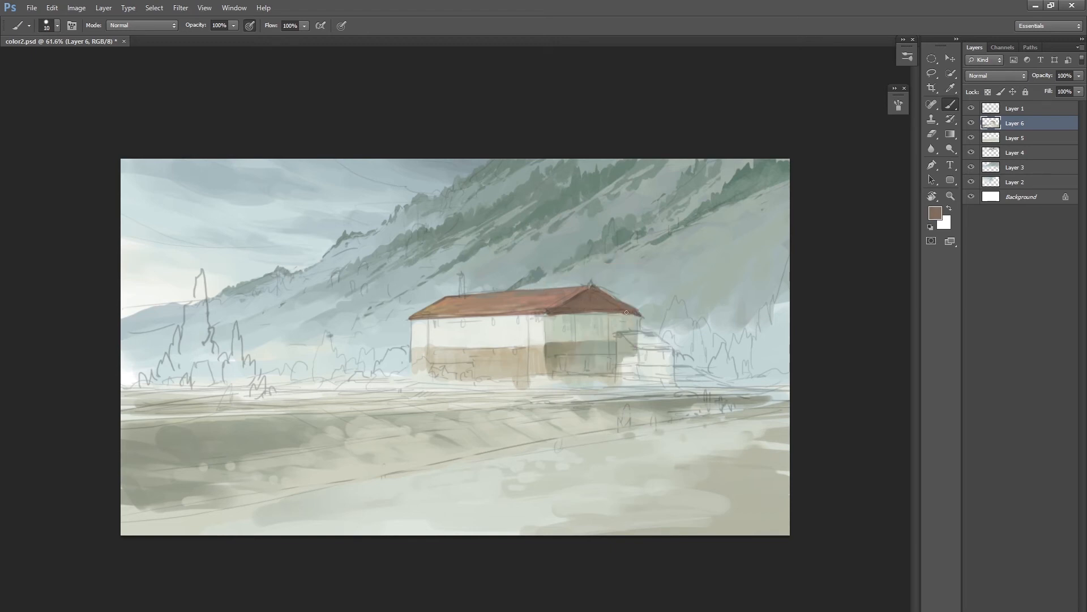
pyautogui.moveTo(588, 346)
pyautogui.mouseDown()
pyautogui.moveTo(551, 364)
pyautogui.moveTo(580, 354)
pyautogui.mouseUp()
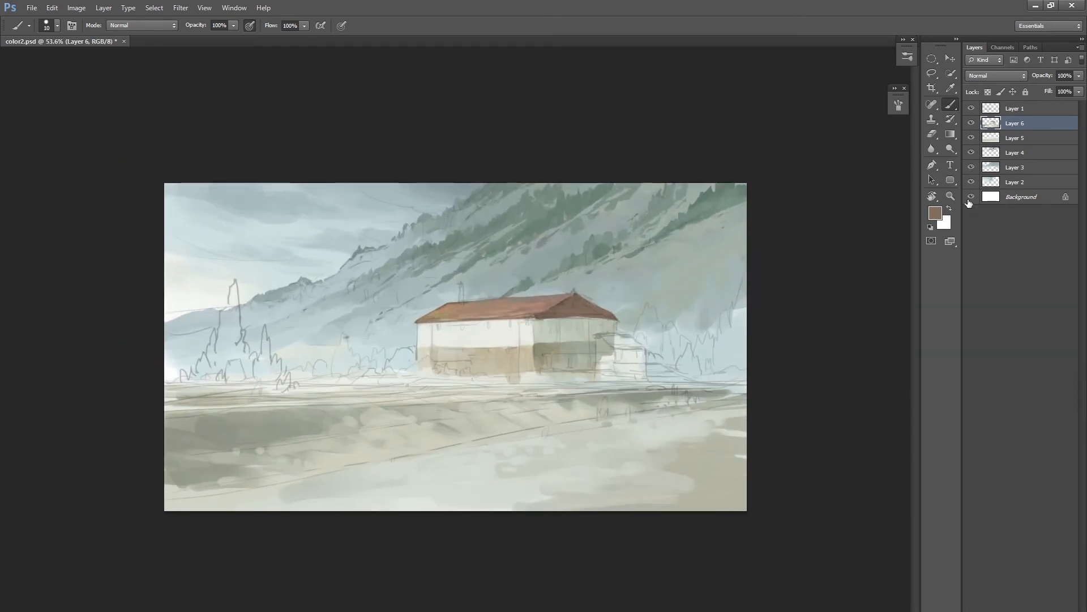
# Set the brush colour to 5d5547 and deepen the shadow on the gable roof below its peak, blending with sampled roof browns.
pyautogui.click(935, 213)
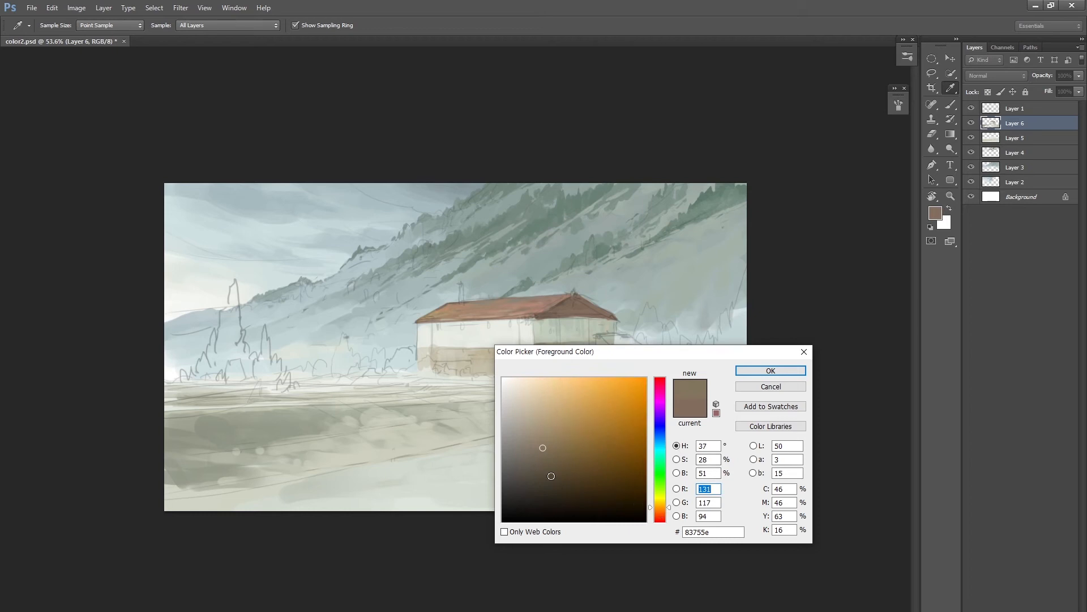
pyautogui.click(553, 457)
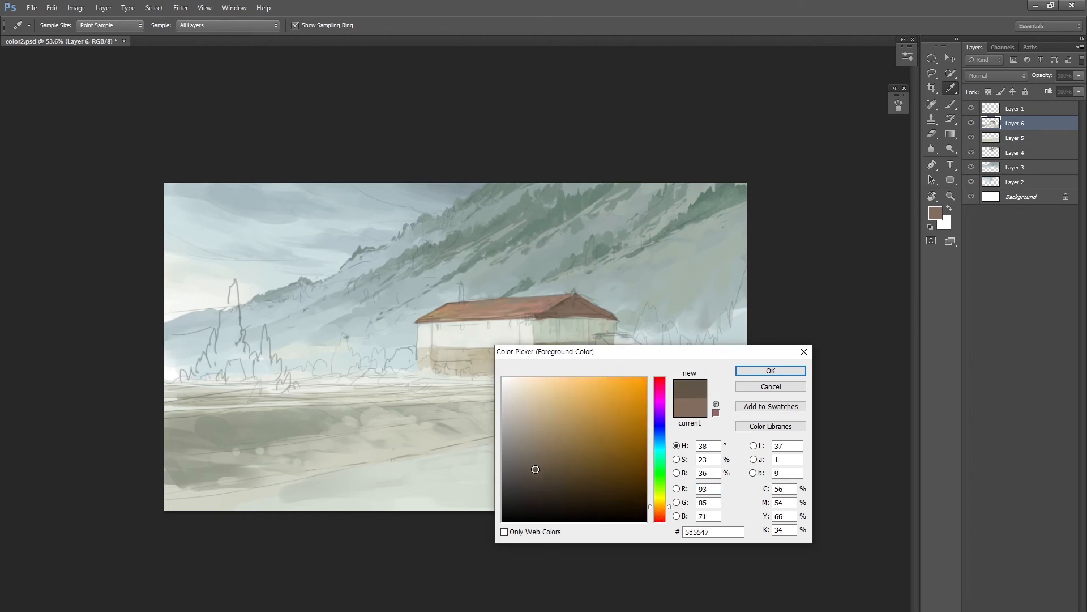
pyautogui.click(770, 371)
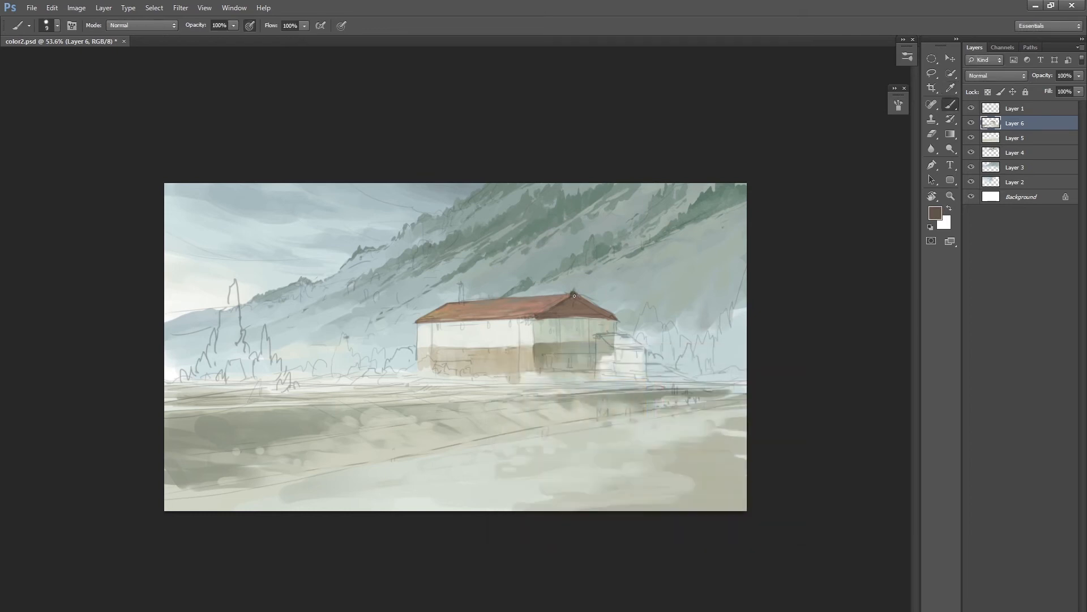
pyautogui.press(']')
pyautogui.keyDown('alt'); pyautogui.click(582, 297); pyautogui.keyUp('alt')
pyautogui.moveTo(583, 300)
pyautogui.mouseDown()
pyautogui.moveTo(602, 317)
pyautogui.moveTo(590, 307)
pyautogui.moveTo(549, 314)
pyautogui.moveTo(583, 312)
pyautogui.mouseUp()
pyautogui.scroll(-4, 549, 407)
pyautogui.scroll(5, 539, 413)
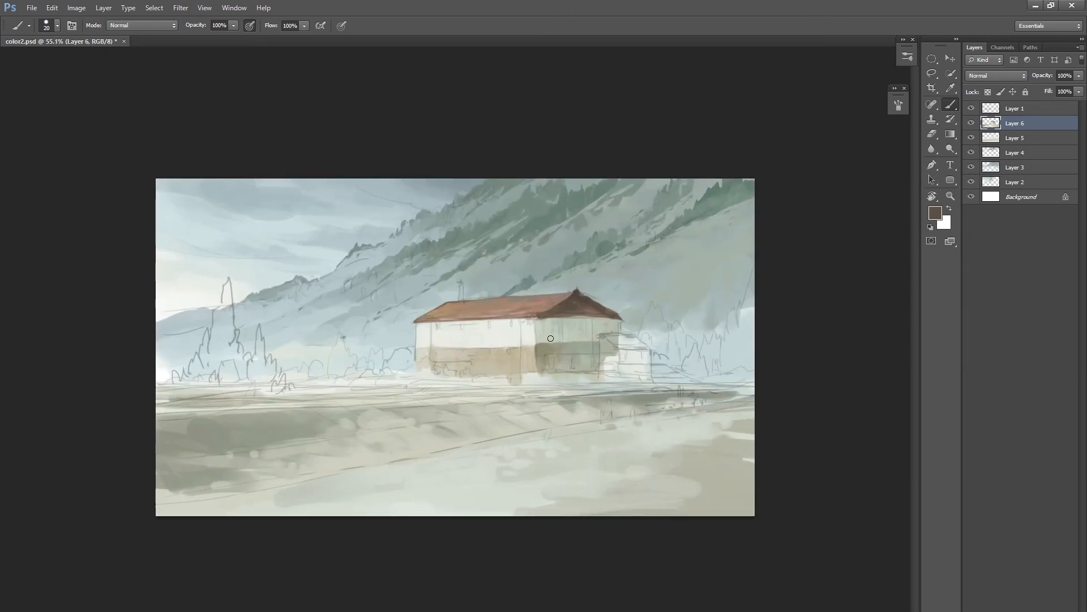
pyautogui.press('[')
pyautogui.keyDown('alt'); pyautogui.click(574, 309); pyautogui.keyUp('alt')
pyautogui.keyDown('alt'); pyautogui.click(575, 309); pyautogui.keyUp('alt')
# Hide the sketch in Layer 1 to check the painted house at a small size and show the sketch again.
pyautogui.click(971, 108)
pyautogui.hotkey('ctrl', '-')
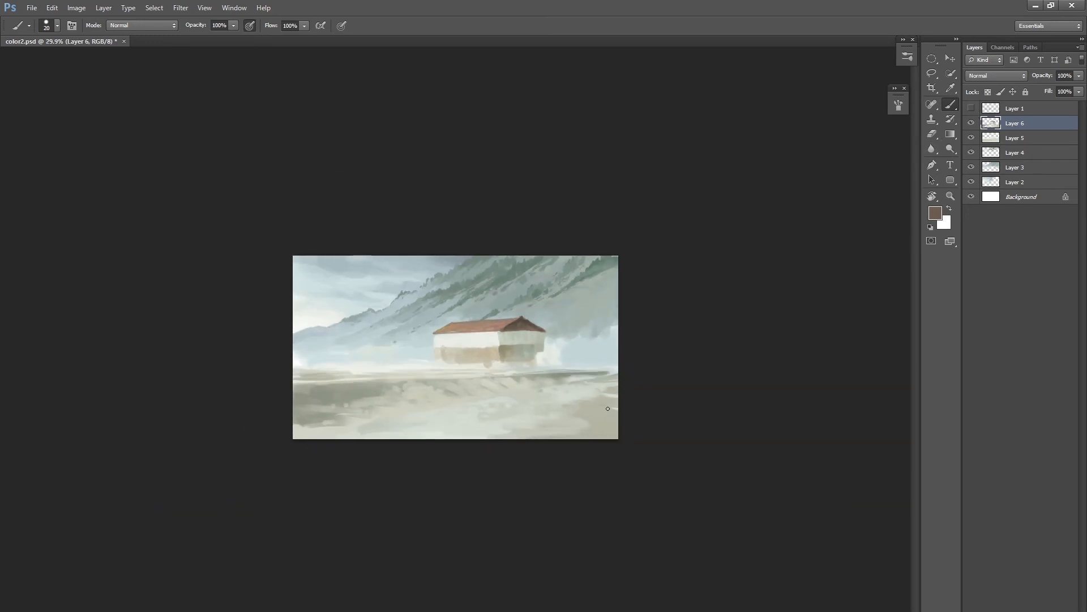
pyautogui.moveTo(588, 418); pyautogui.dragTo(620, 418)
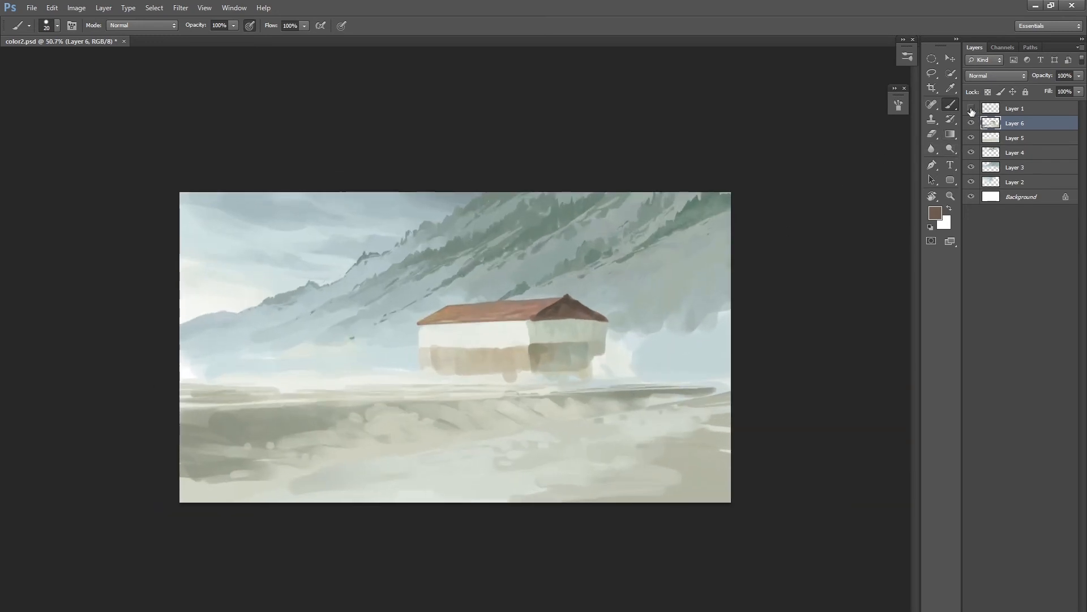
pyautogui.click(971, 108)
pyautogui.moveTo(537, 322); pyautogui.dragTo(567, 359)
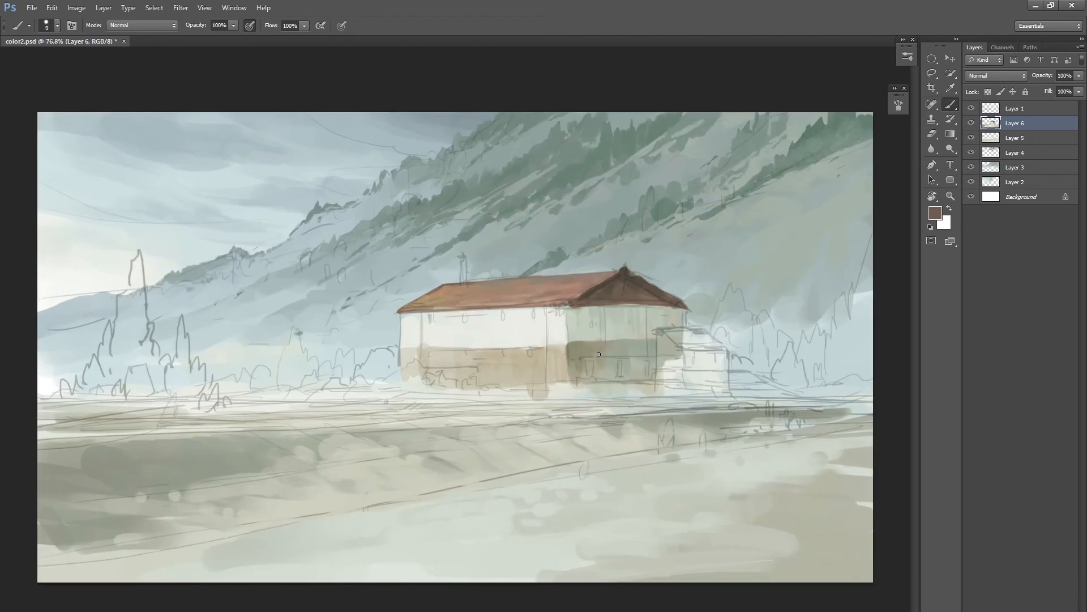
# Sample the house's white and lower-wall tones to block in the small annex's side wall and touch up the long wall beneath the eave.
pyautogui.keyDown('alt'); pyautogui.click(535, 328); pyautogui.keyUp('alt')
pyautogui.moveTo(663, 341); pyautogui.dragTo(668, 368)
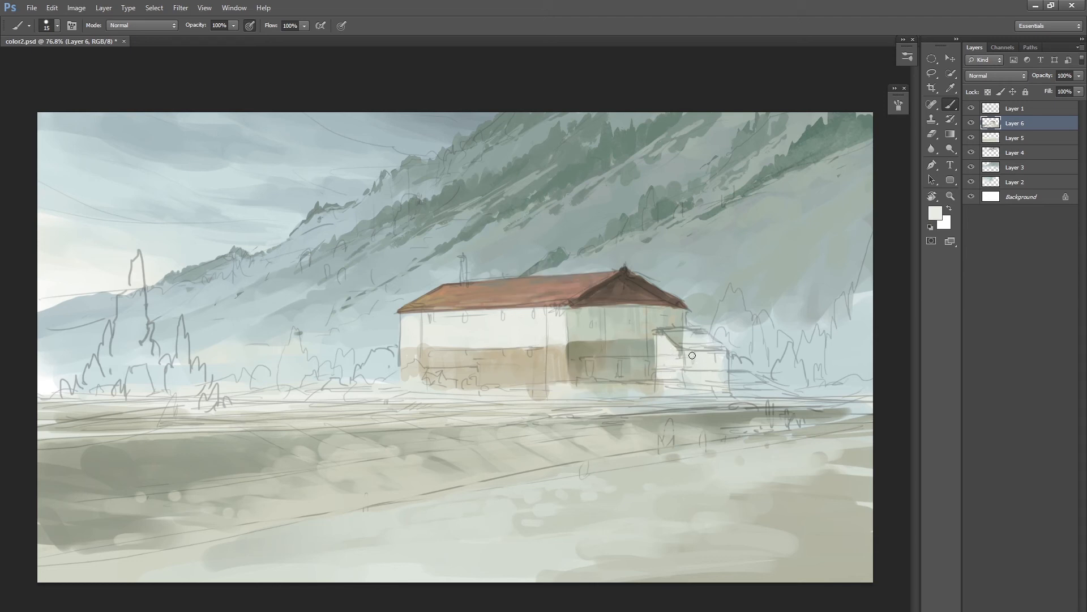
pyautogui.keyDown('alt'); pyautogui.click(645, 384); pyautogui.keyUp('alt')
pyautogui.press(']')
pyautogui.moveTo(664, 372)
pyautogui.mouseDown()
pyautogui.moveTo(677, 383)
pyautogui.moveTo(662, 354)
pyautogui.mouseUp()
pyautogui.keyDown('alt'); pyautogui.click(674, 358); pyautogui.keyUp('alt')
pyautogui.keyDown('alt'); pyautogui.click(666, 340); pyautogui.keyUp('alt')
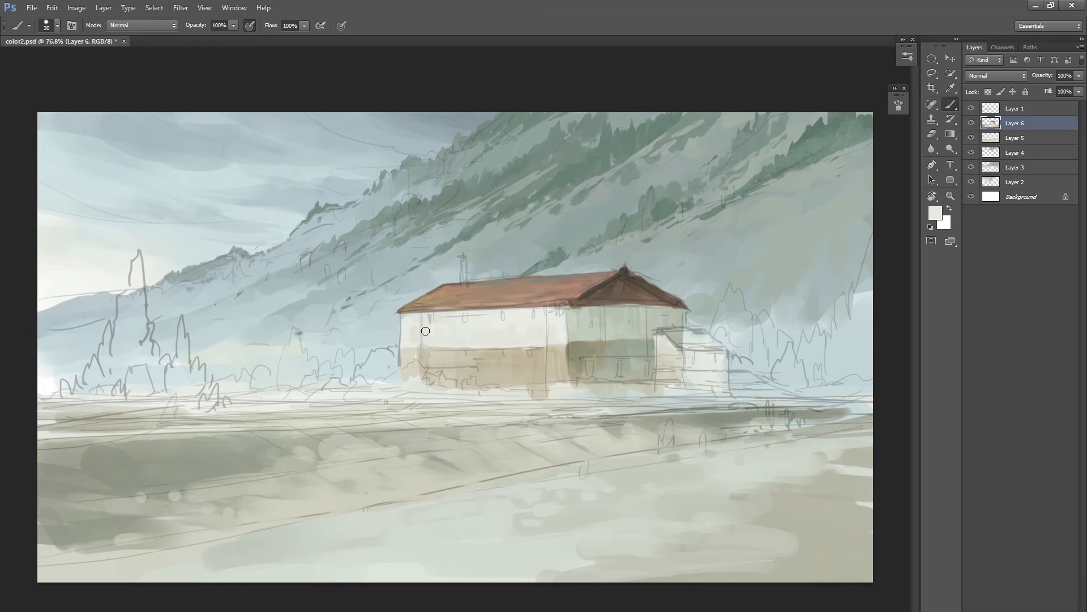
pyautogui.keyDown('alt'); pyautogui.click(406, 323); pyautogui.keyUp('alt')
pyautogui.moveTo(435, 316); pyautogui.dragTo(487, 315)
# Sample the shaded wall tones and fill the annex's front wall with grey-green, varying the brush opacity between 50% and 100%.
pyautogui.keyDown('alt'); pyautogui.click(655, 348); pyautogui.keyUp('alt')
pyautogui.moveTo(655, 345)
pyautogui.mouseDown()
pyautogui.moveTo(656, 368)
pyautogui.moveTo(662, 356)
pyautogui.moveTo(691, 383)
pyautogui.moveTo(695, 369)
pyautogui.moveTo(721, 380)
pyautogui.moveTo(685, 354)
pyautogui.moveTo(722, 377)
pyautogui.moveTo(718, 354)
pyautogui.moveTo(712, 374)
pyautogui.moveTo(731, 383)
pyautogui.moveTo(718, 356)
pyautogui.moveTo(718, 385)
pyautogui.moveTo(722, 366)
pyautogui.mouseUp()
pyautogui.press(']')
pyautogui.keyDown('alt'); pyautogui.click(732, 376); pyautogui.keyUp('alt')
pyautogui.keyDown('alt'); pyautogui.click(720, 362); pyautogui.keyUp('alt')
pyautogui.press('5')
pyautogui.keyDown('alt'); pyautogui.click(701, 367); pyautogui.keyUp('alt')
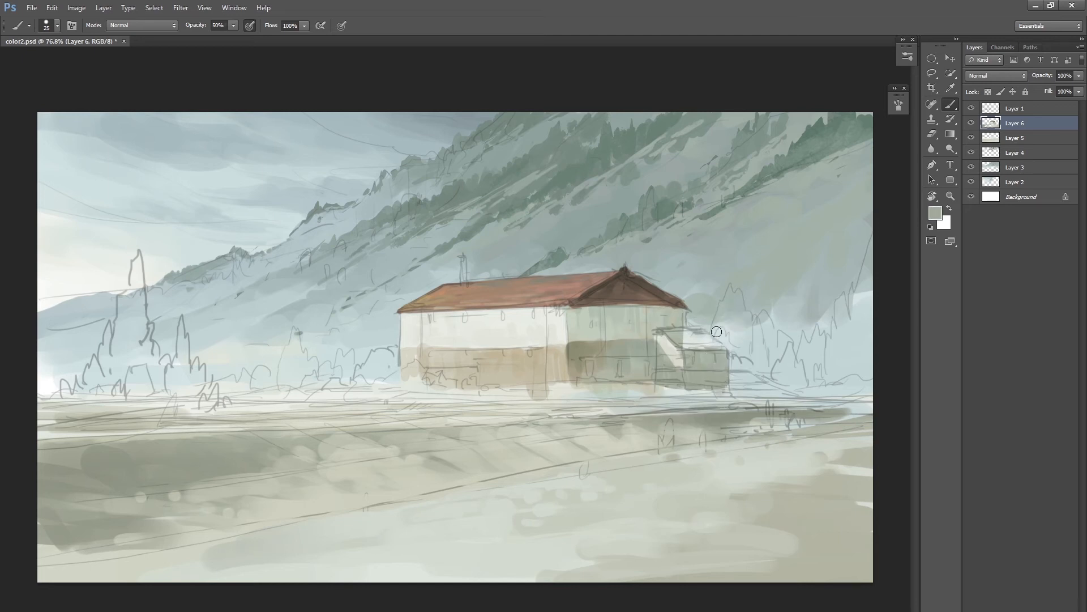
pyautogui.press('0')
pyautogui.moveTo(683, 355); pyautogui.dragTo(682, 349)
pyautogui.press('[')
pyautogui.keyDown('alt'); pyautogui.click(711, 347); pyautogui.keyUp('alt')
# Sample the main roof's red for the annex roof edge, shift the brush colour to ochre, and start painting the annex roof.
pyautogui.keyDown('alt'); pyautogui.click(563, 281); pyautogui.keyUp('alt')
pyautogui.press(']')
pyautogui.press(']')
pyautogui.click(935, 213)
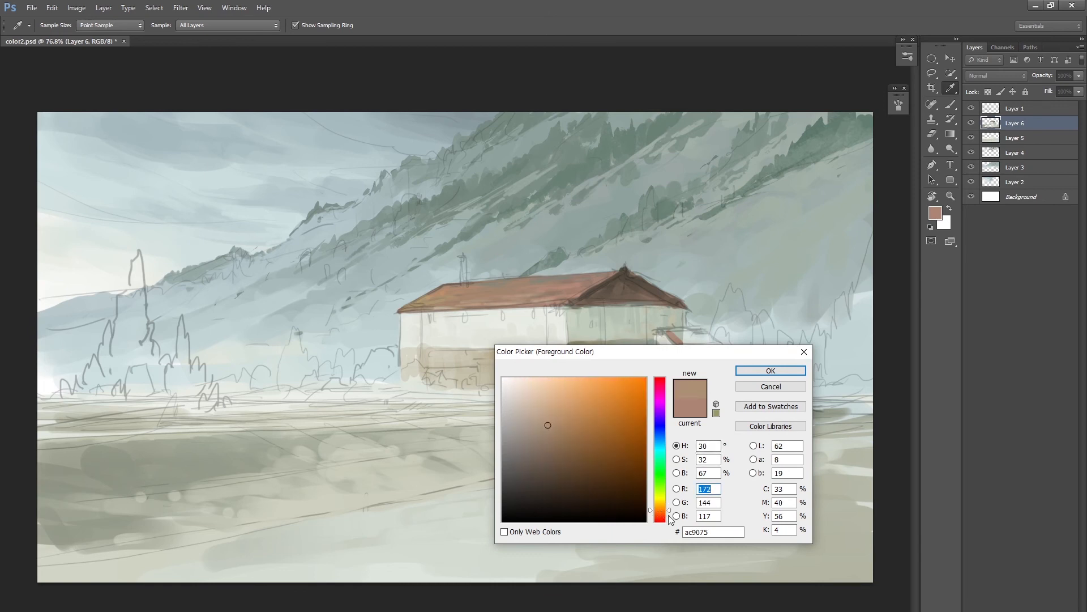
pyautogui.moveTo(669, 514); pyautogui.dragTo(661, 504)
pyautogui.click(577, 416)
pyautogui.click(771, 370)
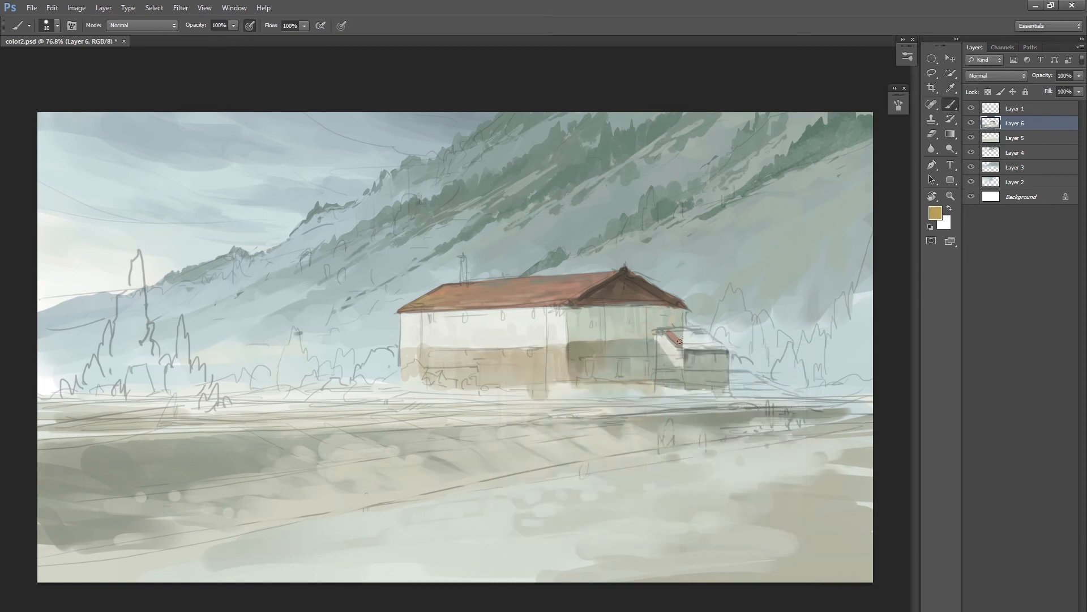
pyautogui.click(687, 339)
# Shift the brush colour to a softer orange-tan and paint it across the annex roof.
pyautogui.click(934, 215)
pyautogui.click(660, 507)
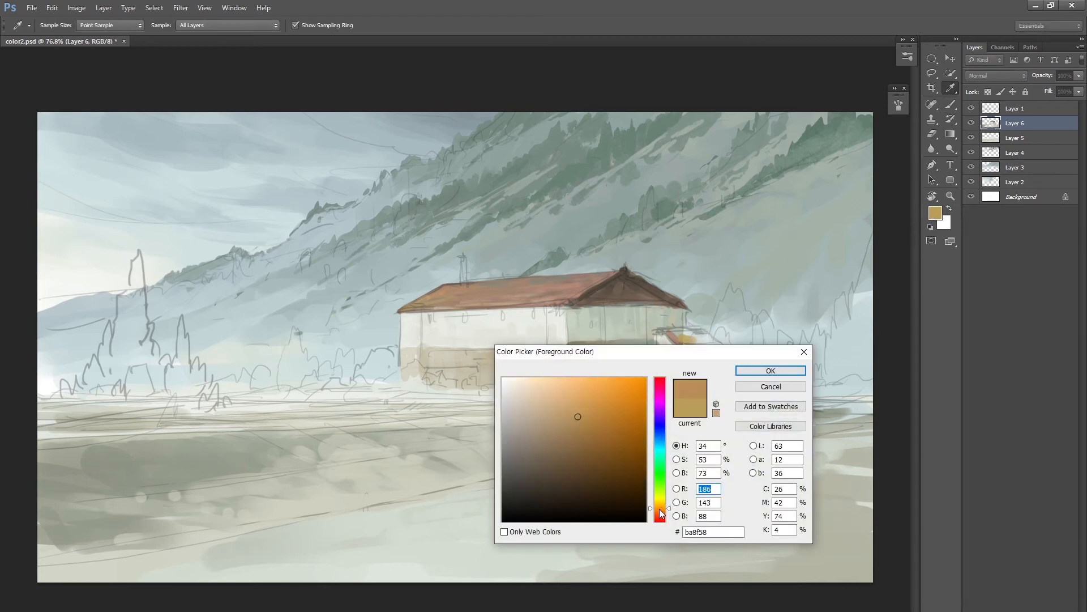
pyautogui.click(555, 419)
pyautogui.click(762, 377)
pyautogui.press('b')
pyautogui.moveTo(681, 341)
pyautogui.mouseDown()
pyautogui.moveTo(714, 346)
pyautogui.moveTo(694, 332)
pyautogui.moveTo(704, 344)
pyautogui.mouseUp()
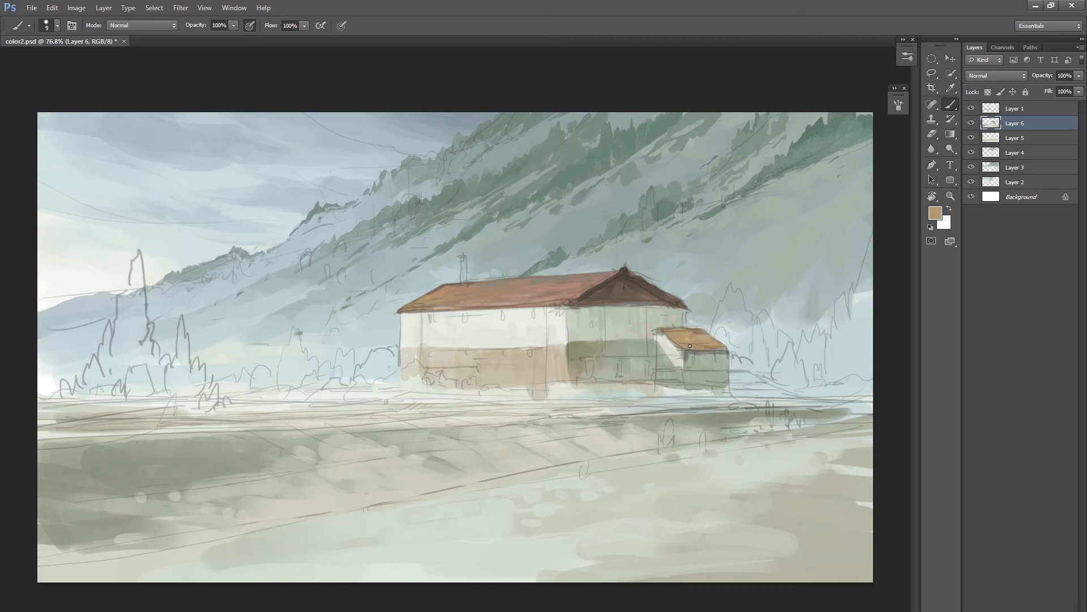
# Sample the main roof's red, glaze it over the annex roof at 50% opacity, and set the brush colour to bea988.
pyautogui.keyDown('alt'); pyautogui.click(549, 286); pyautogui.keyUp('alt')
pyautogui.moveTo(697, 375)
pyautogui.mouseDown()
pyautogui.moveTo(665, 382)
pyautogui.moveTo(679, 373)
pyautogui.mouseUp()
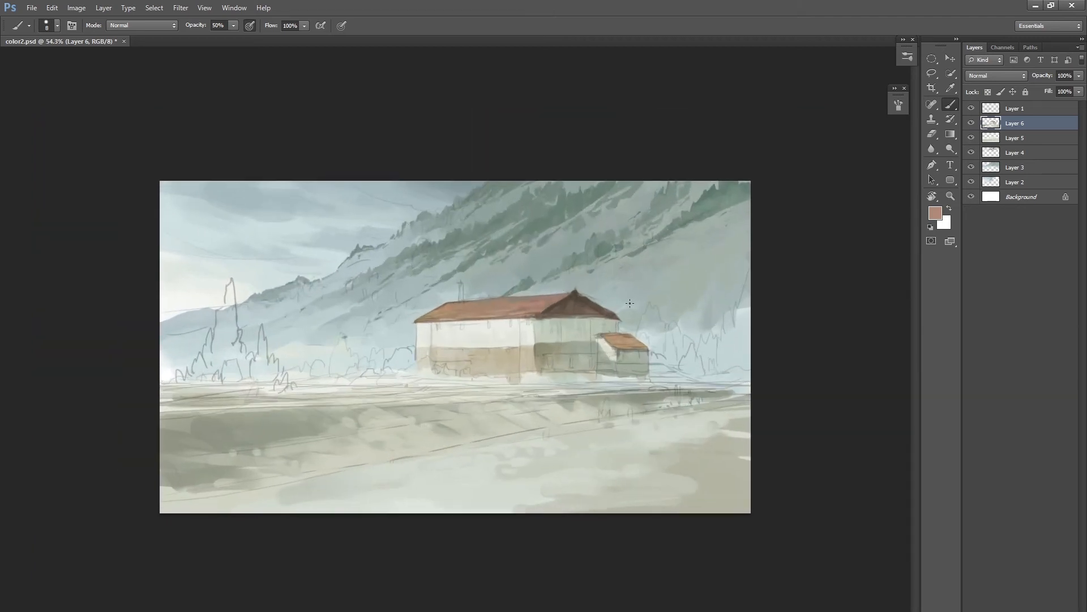
pyautogui.click(935, 213)
pyautogui.moveTo(660, 516); pyautogui.dragTo(660, 507)
pyautogui.moveTo(554, 432); pyautogui.dragTo(544, 414)
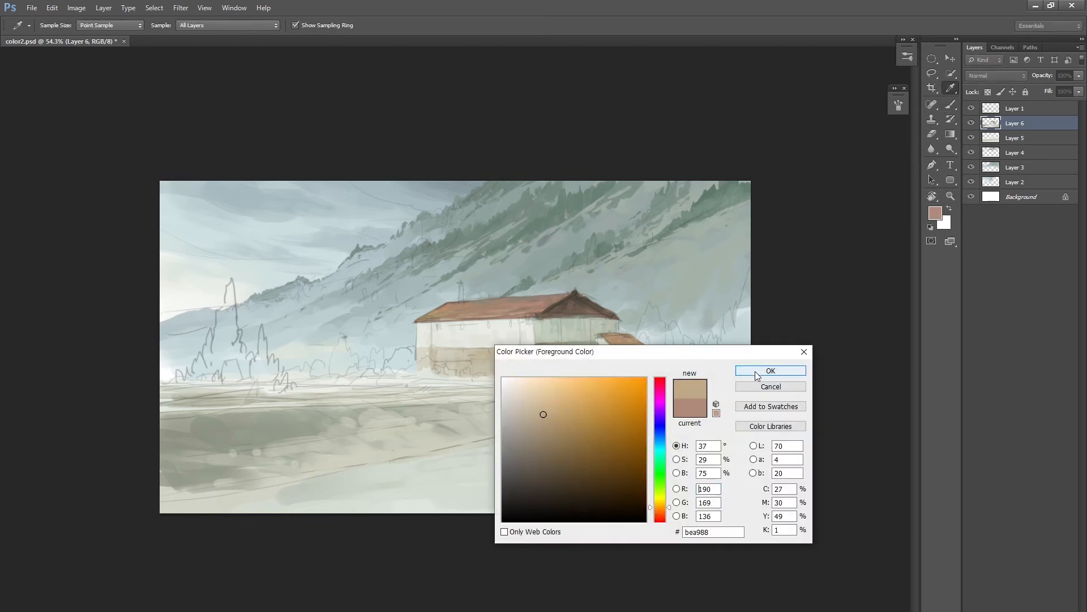
pyautogui.click(771, 370)
pyautogui.press('b')
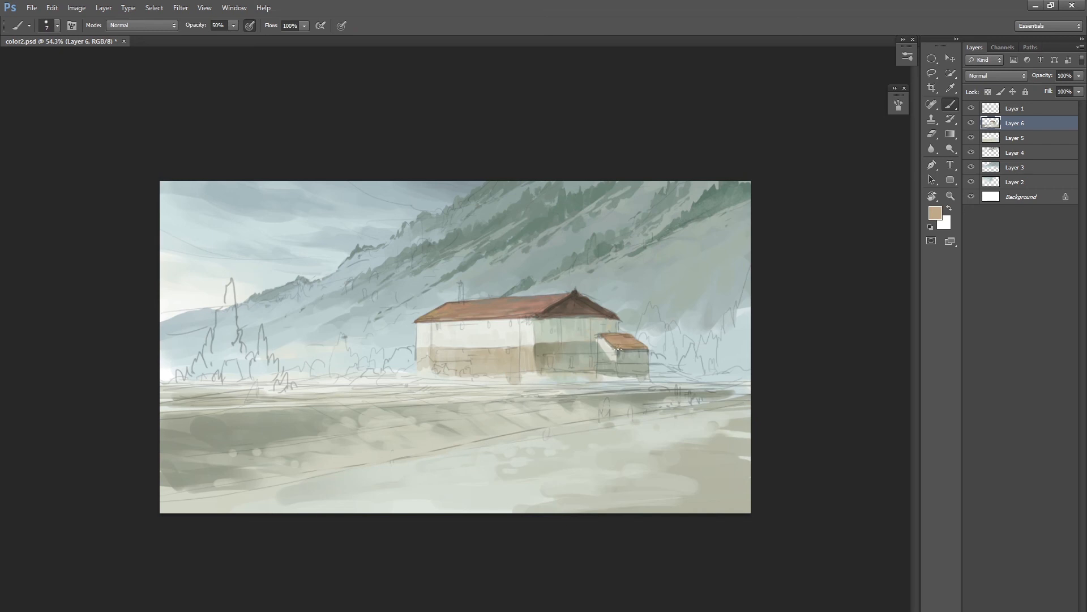
# Hide the Layer 1 sketch to judge the house and annex from a distance, and turn the sketch back on.
pyautogui.click(972, 108)
pyautogui.scroll(-2, 591, 345)
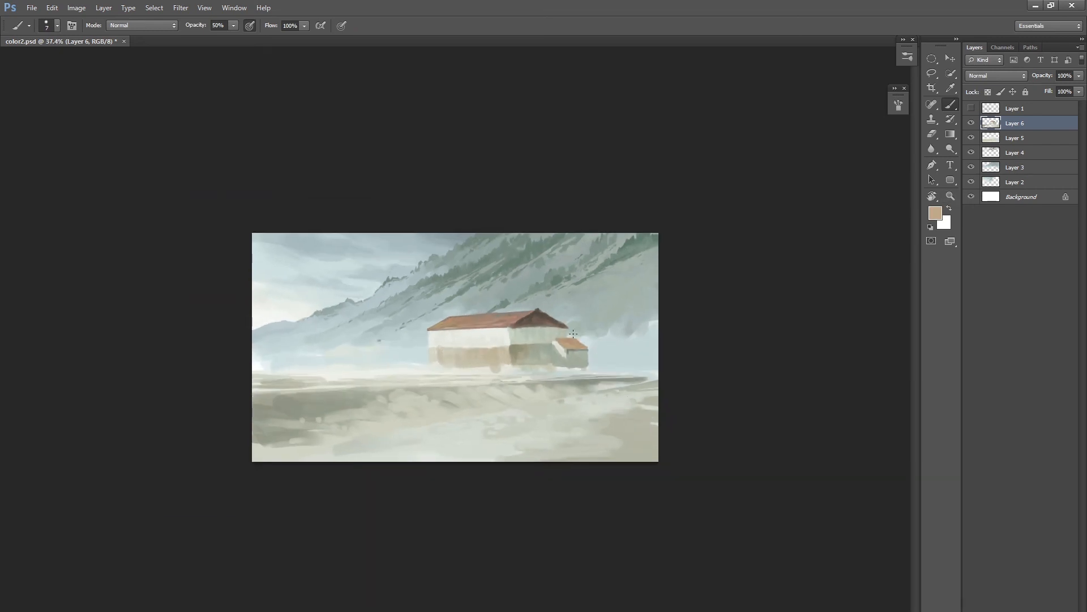
pyautogui.hotkey('ctrl', '+')
pyautogui.click(971, 108)
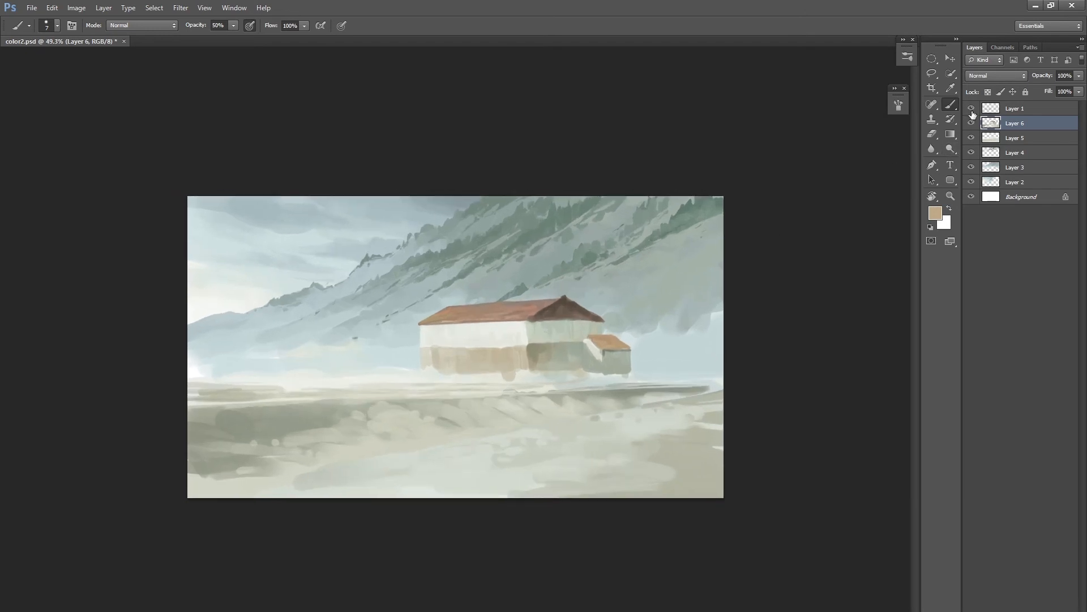
pyautogui.moveTo(545, 386); pyautogui.dragTo(571, 389)
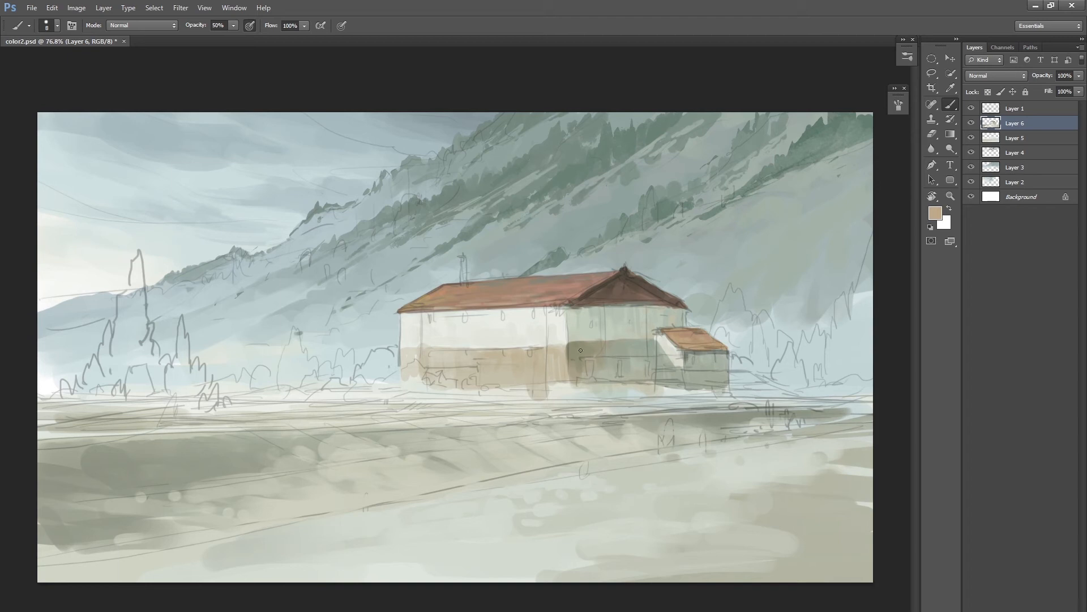
# Set the brush colour to 6a695a and paint thin vertical posts on the long and gable walls and a line under the eave.
pyautogui.keyDown('alt'); pyautogui.click(598, 360); pyautogui.keyUp('alt')
pyautogui.click(935, 213)
pyautogui.click(524, 461)
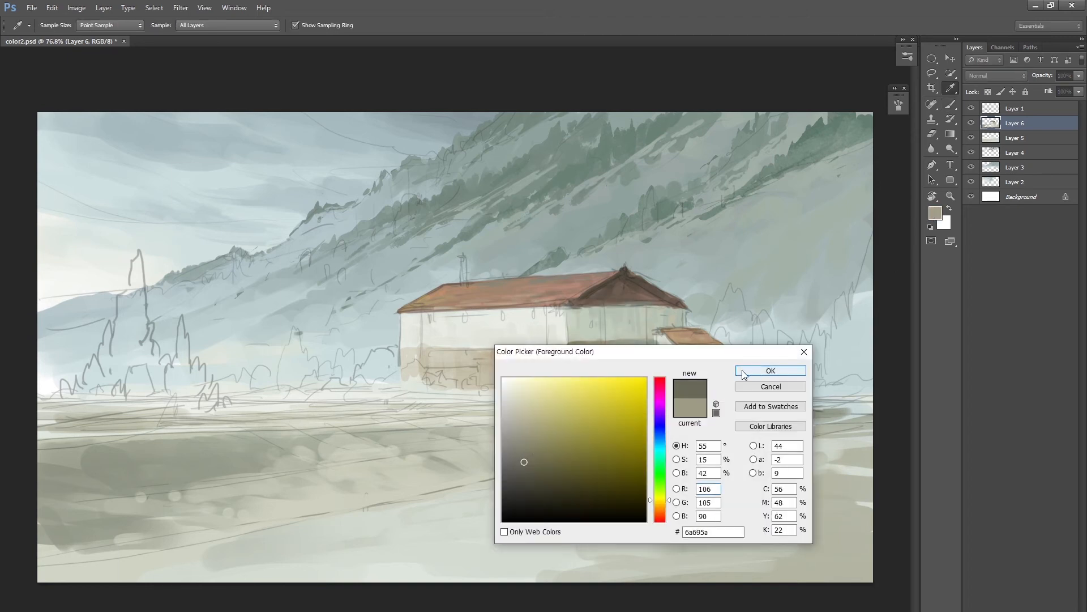
pyautogui.click(770, 370)
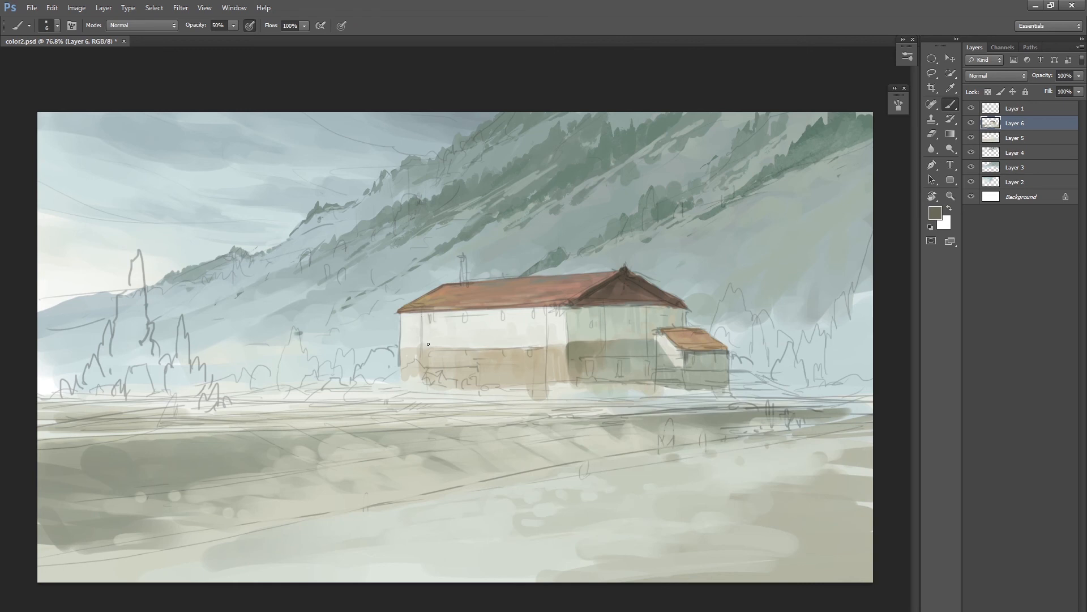
pyautogui.moveTo(421, 315); pyautogui.dragTo(420, 399)
pyautogui.press('[')
pyautogui.press('[')
pyautogui.moveTo(602, 307); pyautogui.dragTo(604, 345)
pyautogui.moveTo(653, 312); pyautogui.dragTo(649, 353)
pyautogui.moveTo(410, 314); pyautogui.dragTo(536, 308)
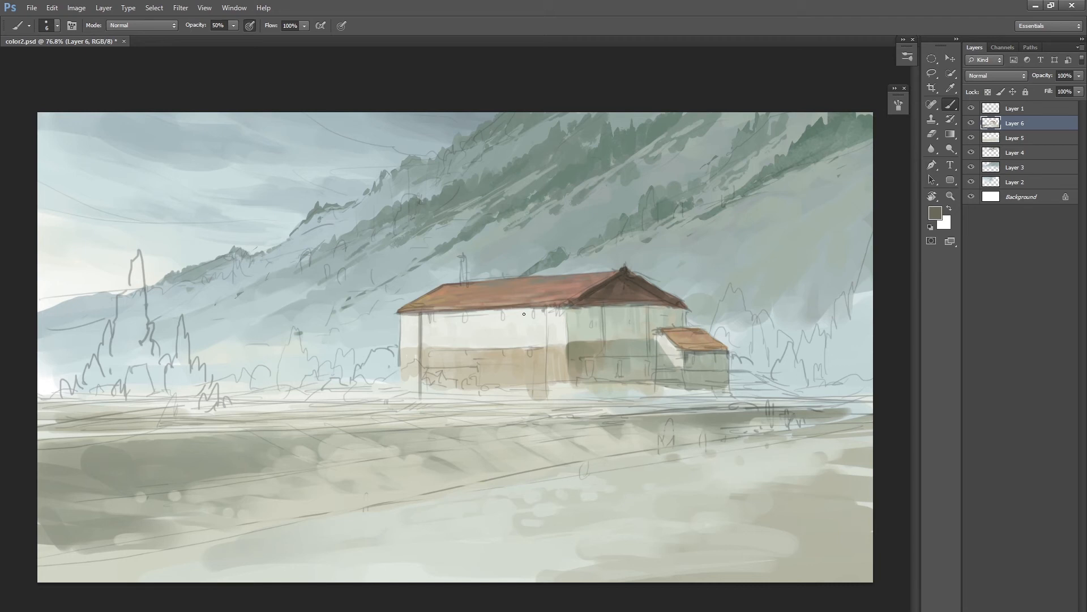
# Set the brush colour to dark olive 4e4d41 and paint four small windows under the long wall's eave.
pyautogui.click(935, 213)
pyautogui.click(525, 478)
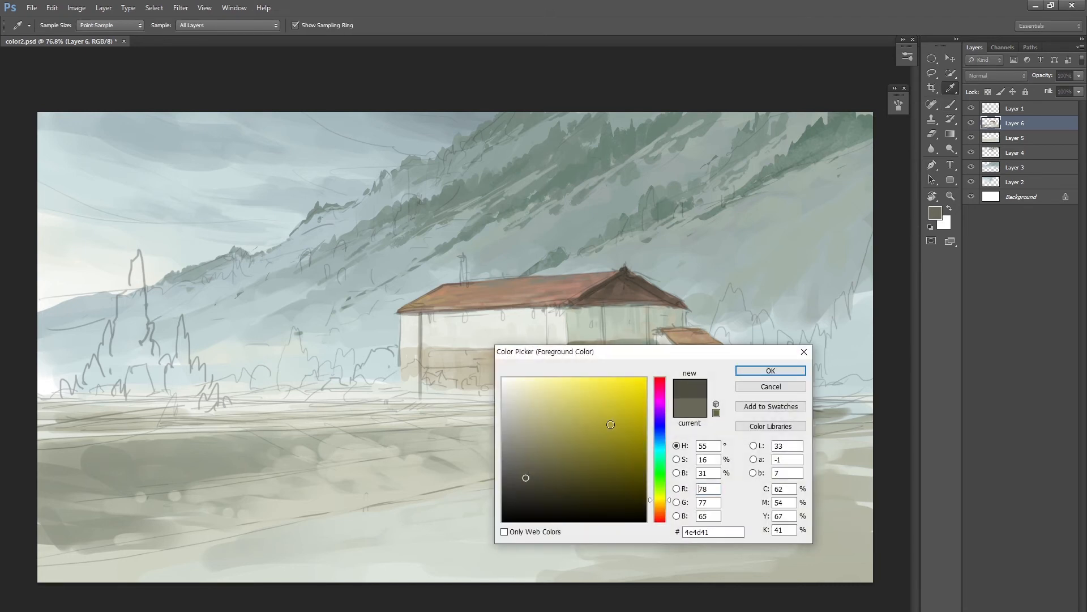
pyautogui.click(780, 374)
pyautogui.moveTo(430, 315)
pyautogui.mouseDown()
pyautogui.moveTo(432, 327)
pyautogui.moveTo(535, 319)
pyautogui.mouseUp()
pyautogui.press(']')
pyautogui.moveTo(466, 311)
pyautogui.mouseDown()
pyautogui.moveTo(467, 322)
pyautogui.moveTo(432, 323)
pyautogui.mouseUp()
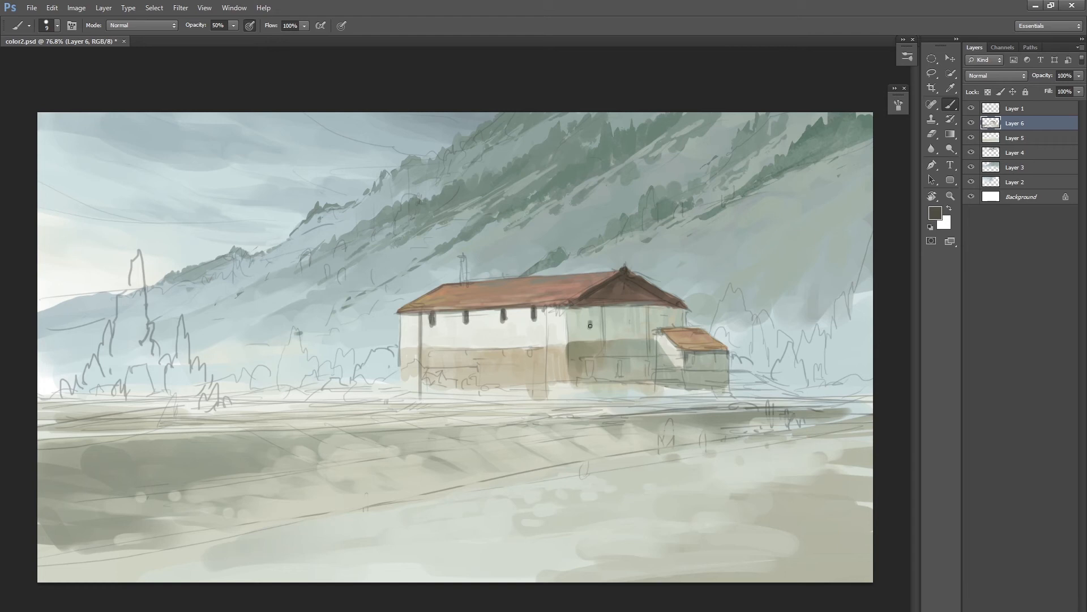
# Paint three small dark windows on the gable wall and two on the annex's front wall.
pyautogui.moveTo(630, 321)
pyautogui.mouseDown()
pyautogui.moveTo(668, 319)
pyautogui.moveTo(591, 328)
pyautogui.mouseUp()
pyautogui.press('[')
pyautogui.moveTo(697, 352)
pyautogui.mouseDown()
pyautogui.moveTo(697, 363)
pyautogui.moveTo(715, 363)
pyautogui.mouseUp()
pyautogui.rightClick(715, 363)
pyautogui.moveTo(640, 392)
pyautogui.mouseDown()
pyautogui.moveTo(551, 417)
pyautogui.moveTo(567, 356)
pyautogui.mouseUp()
# Sample the white wall, paint the chimney on the roof at 100% opacity, and sample the dark window tone with a smaller brush.
pyautogui.keyDown('alt'); pyautogui.click(464, 315); pyautogui.keyUp('alt')
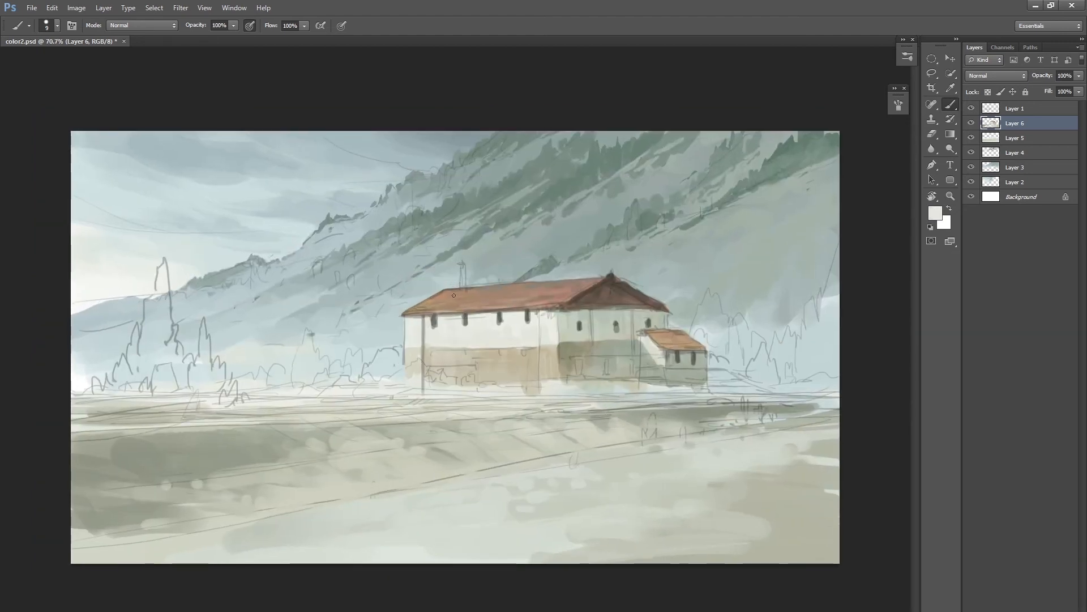
pyautogui.moveTo(462, 267); pyautogui.dragTo(462, 278)
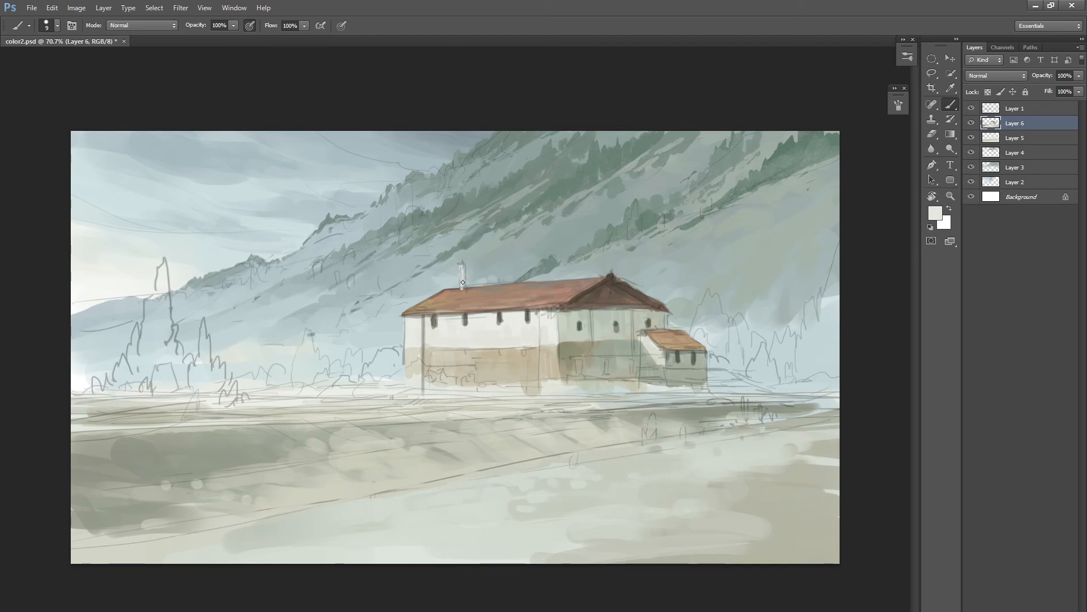
pyautogui.press('[')
pyautogui.keyDown('alt'); pyautogui.click(499, 316); pyautogui.keyUp('alt')
# Hide the Layer 1 sketch and refine the gable wall beside the house corner with sampled light and shaded wall tones.
pyautogui.click(972, 108)
pyautogui.moveTo(668, 393); pyautogui.dragTo(609, 397)
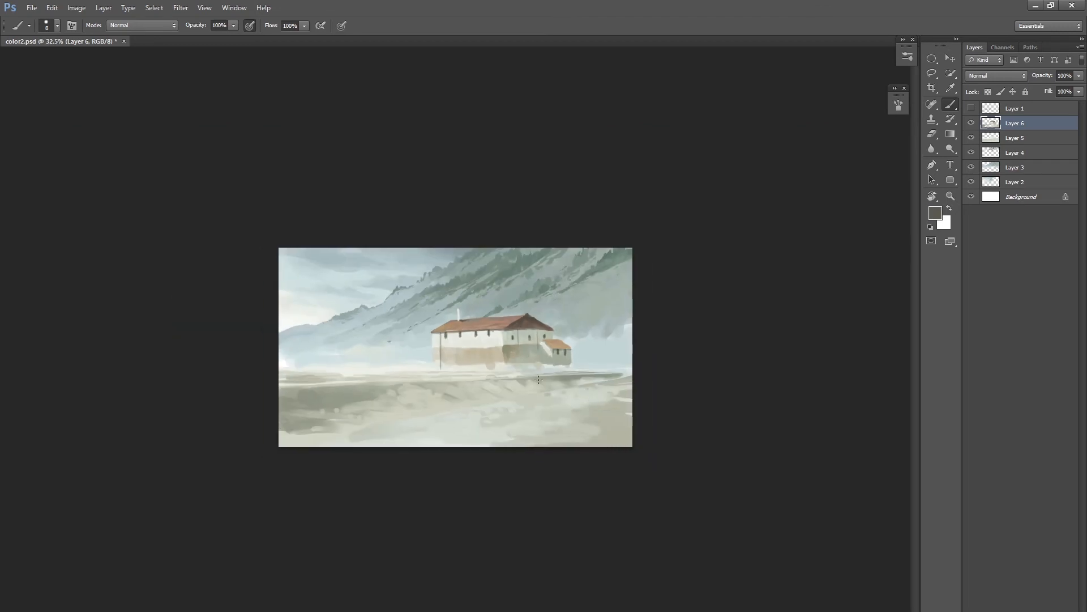
pyautogui.moveTo(451, 352)
pyautogui.mouseDown()
pyautogui.moveTo(482, 358)
pyautogui.moveTo(466, 343)
pyautogui.moveTo(591, 318)
pyautogui.mouseUp()
pyautogui.keyDown('alt'); pyautogui.click(597, 304); pyautogui.keyUp('alt')
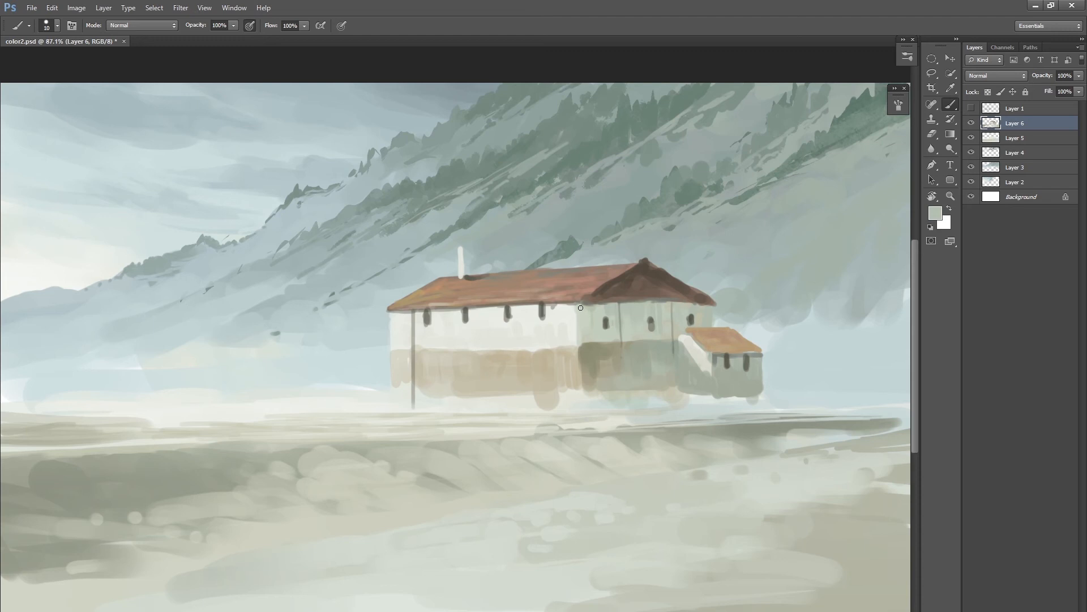
pyautogui.press(']')
pyautogui.keyDown('alt'); pyautogui.click(599, 348); pyautogui.keyUp('alt')
pyautogui.keyDown('alt'); pyautogui.click(606, 376); pyautogui.keyUp('alt')
pyautogui.moveTo(602, 363); pyautogui.dragTo(606, 386)
pyautogui.keyDown('alt'); pyautogui.click(589, 354); pyautogui.keyUp('alt')
pyautogui.keyDown('alt'); pyautogui.click(637, 347); pyautogui.keyUp('alt')
# Sample the dark roof brown and draw a thin 50% opacity line between the long wall's white and tan areas.
pyautogui.keyDown('alt'); pyautogui.click(620, 279); pyautogui.keyUp('alt')
pyautogui.press('5')
pyautogui.click(414, 351)
pyautogui.keyDown('shift'); pyautogui.click(553, 352); pyautogui.keyUp('shift')
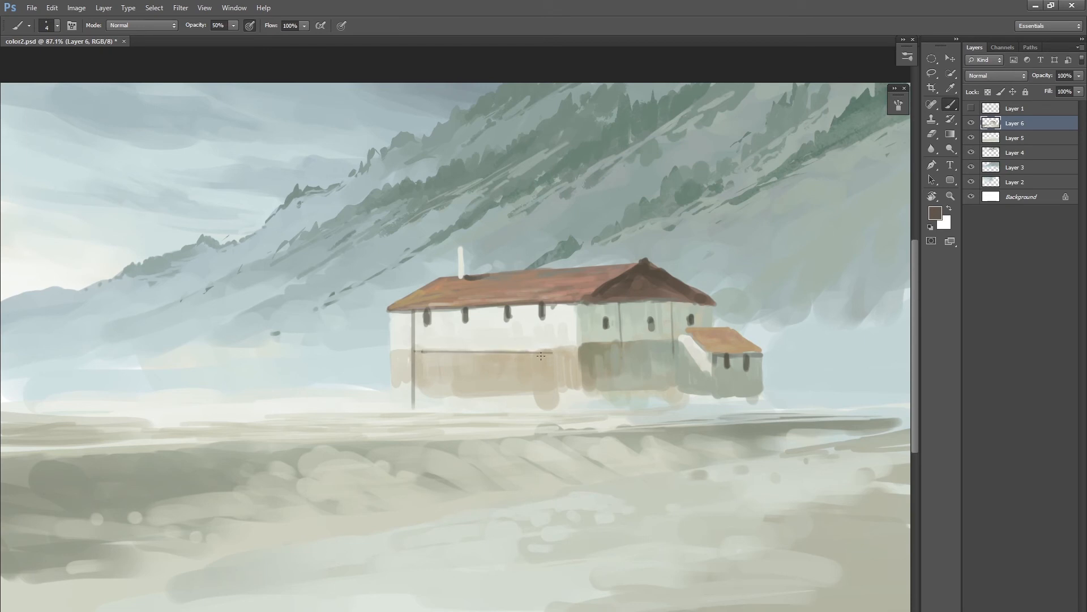
pyautogui.moveTo(419, 352); pyautogui.dragTo(538, 347)
# Switch to a small hard round brush with 100% hardness and sample the tan tone of the long wall's lower half.
pyautogui.keyDown('alt'); pyautogui.click(491, 361); pyautogui.keyUp('alt')
pyautogui.press(']')
pyautogui.press(']')
pyautogui.press(']')
pyautogui.press(']')
pyautogui.rightClick(543, 355)
pyautogui.rightClick(551, 353)
pyautogui.click(559, 332)
pyautogui.click(667, 330)
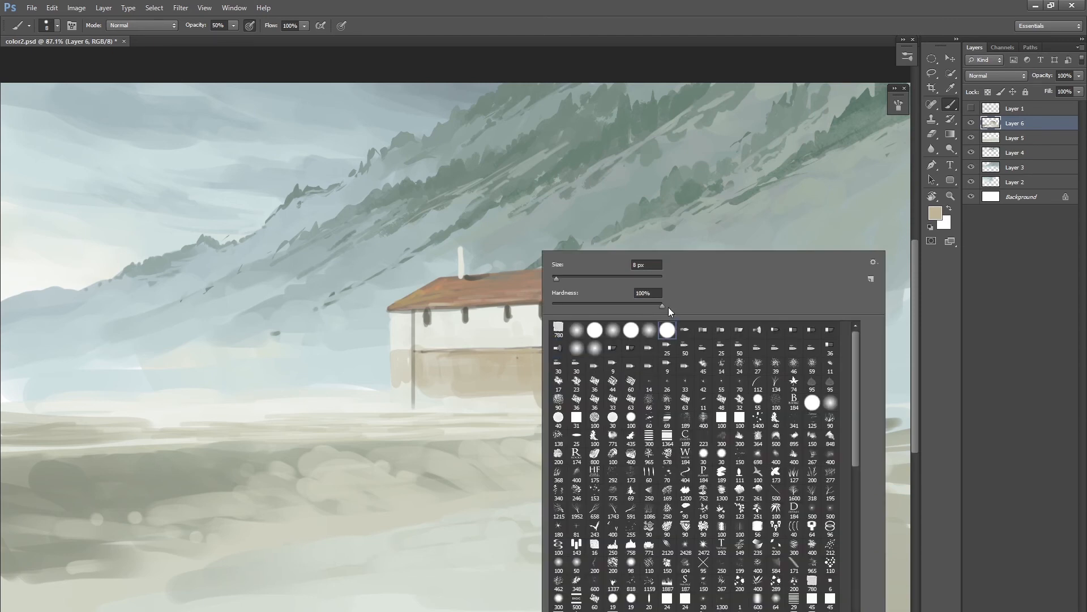
pyautogui.click(705, 29)
pyautogui.keyDown('alt'); pyautogui.click(543, 350); pyautogui.keyUp('alt')
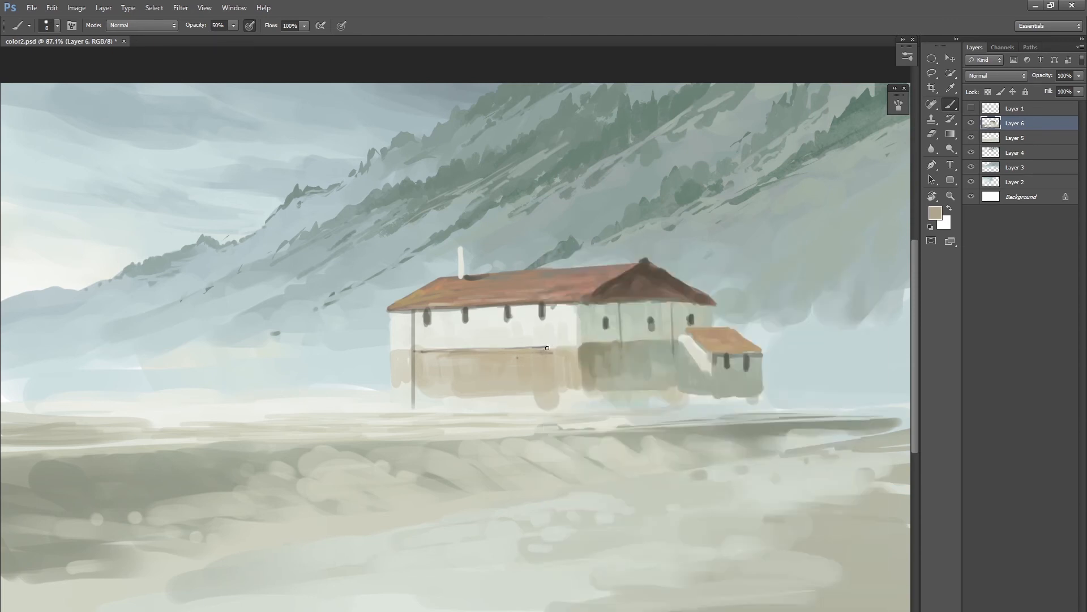
pyautogui.moveTo(571, 376)
pyautogui.mouseDown()
pyautogui.moveTo(517, 398)
pyautogui.moveTo(583, 385)
pyautogui.mouseUp()
# Shade the long wall's white upper half with a slightly darker off-white and save the document.
pyautogui.keyDown('alt'); pyautogui.click(490, 330); pyautogui.keyUp('alt')
pyautogui.press(']')
pyautogui.press(']')
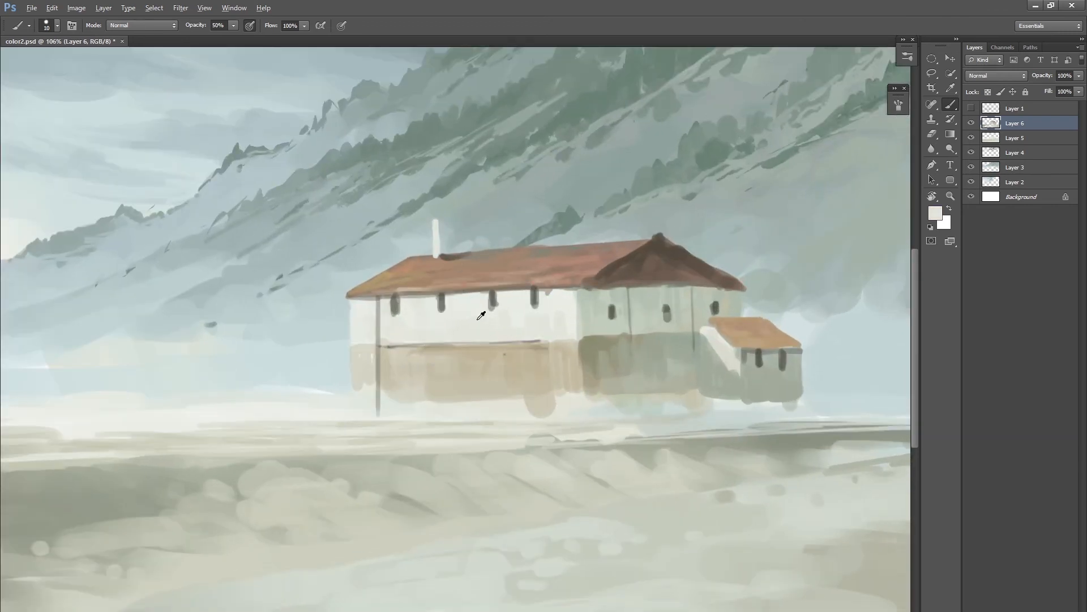
pyautogui.click(935, 214)
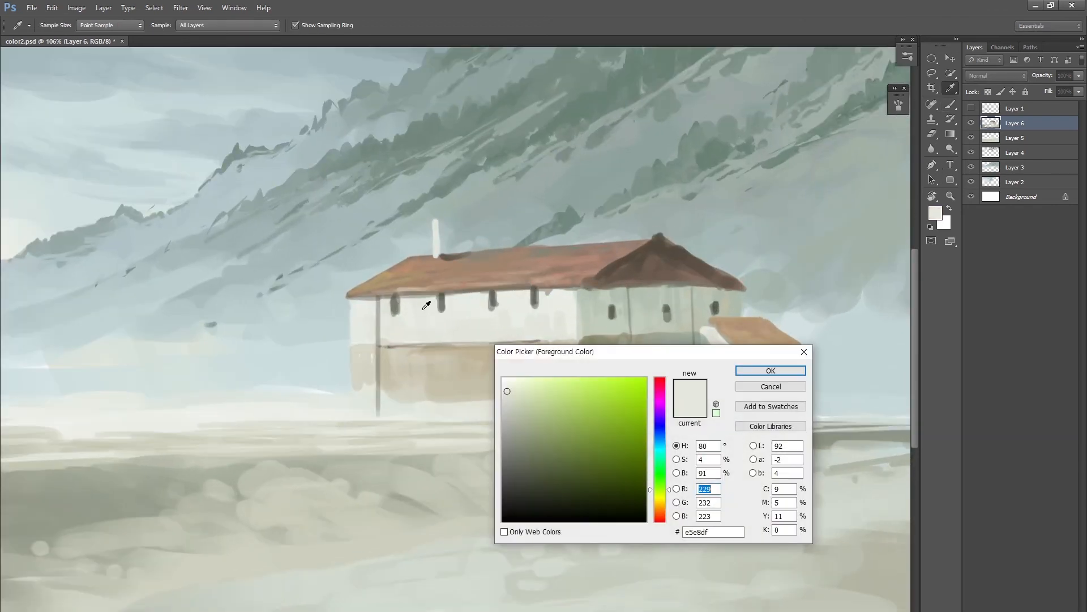
pyautogui.click(513, 397)
pyautogui.click(752, 372)
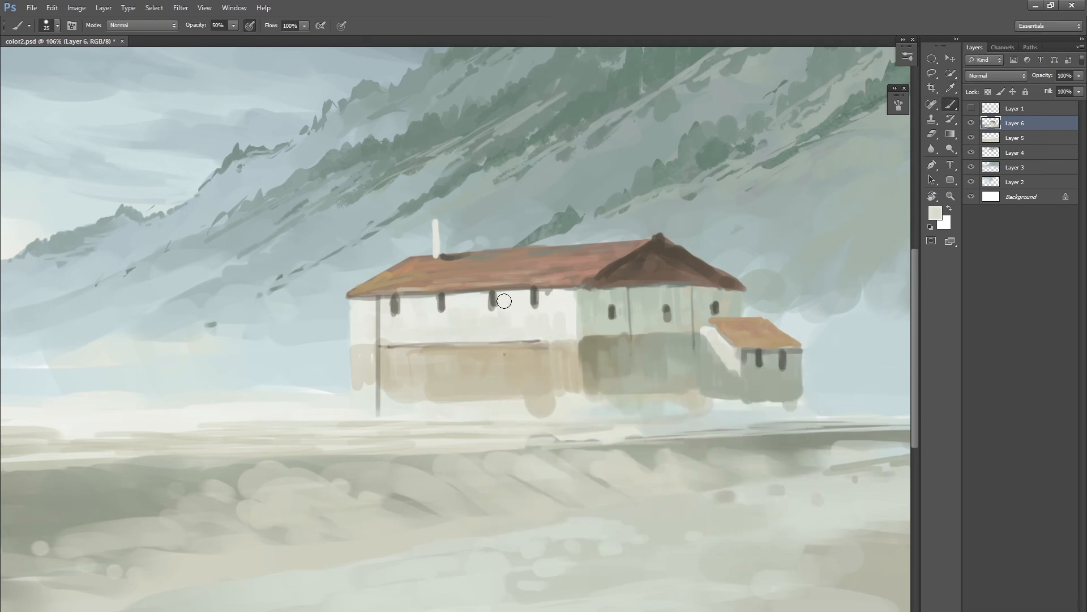
pyautogui.press('[')
pyautogui.scroll(-3, 485, 334)
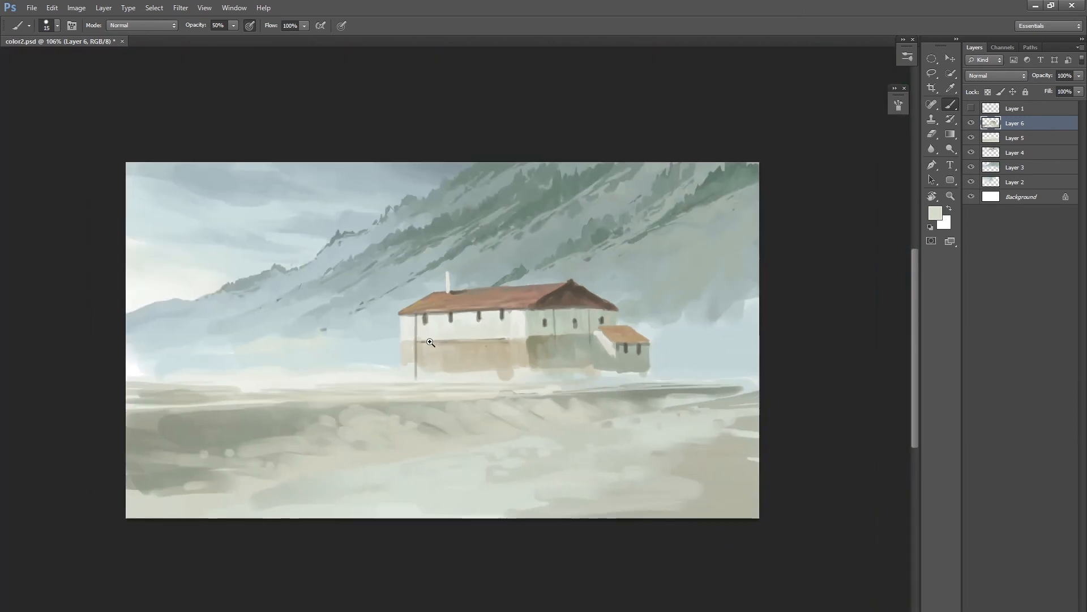
pyautogui.scroll(2, 486, 337)
pyautogui.press('[')
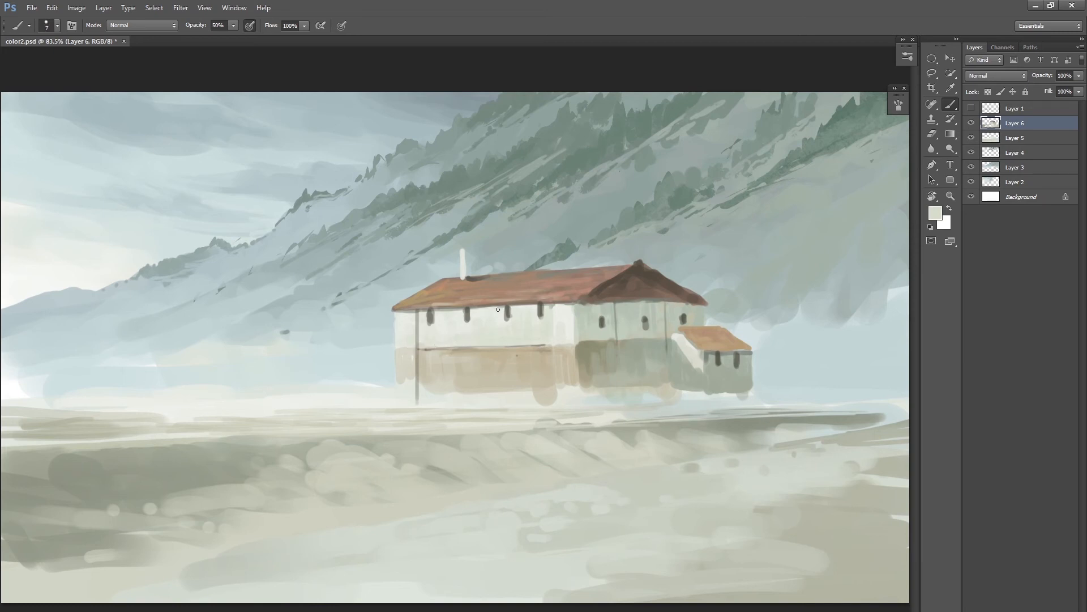
pyautogui.scroll(-3, 569, 361)
pyautogui.scroll(2, 511, 338)
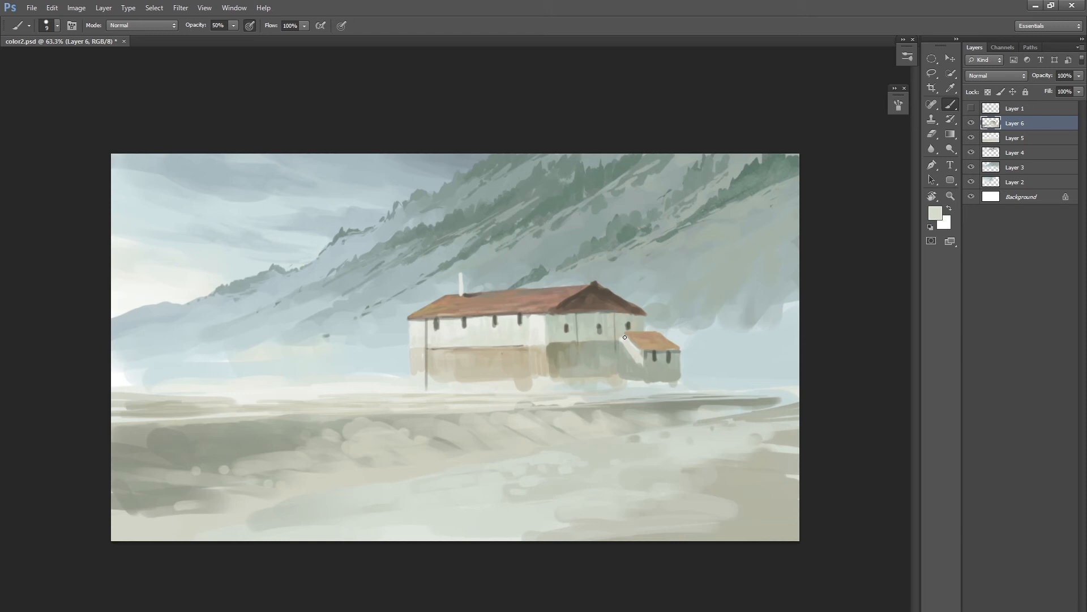
pyautogui.hotkey('ctrl', 's')
# Set the foreground colour to dark grey-green #4f544b and paint the ground shadow at the base of the gable wall and annex.
pyautogui.keyDown('alt'); pyautogui.click(621, 379); pyautogui.keyUp('alt')
pyautogui.keyDown('alt'); pyautogui.click(610, 291); pyautogui.keyUp('alt')
pyautogui.click(935, 213)
pyautogui.moveTo(515, 433); pyautogui.dragTo(517, 475)
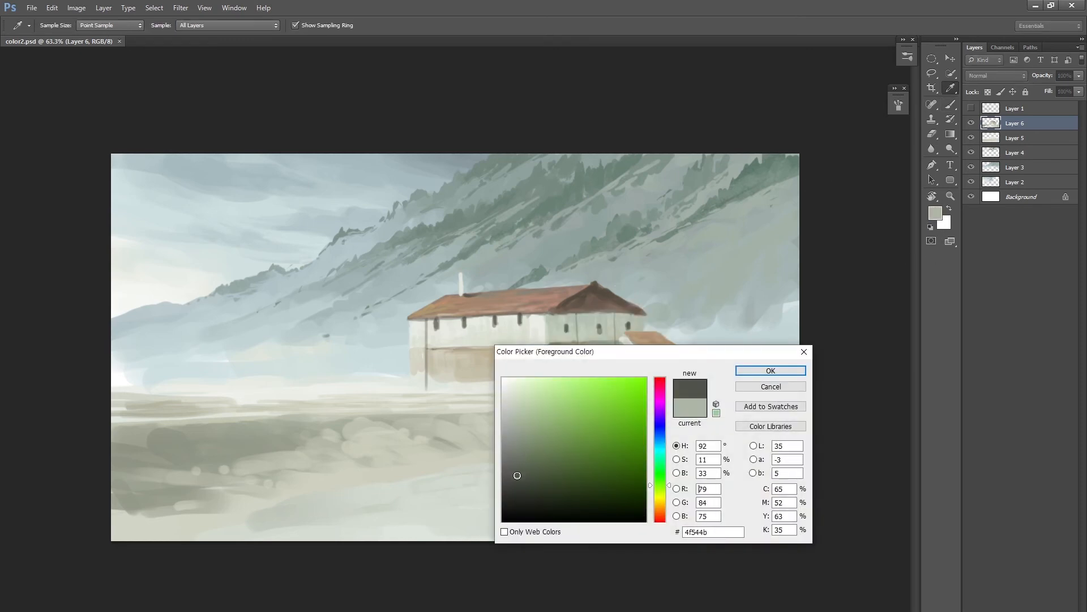
pyautogui.click(770, 371)
pyautogui.moveTo(554, 374)
pyautogui.mouseDown()
pyautogui.moveTo(556, 383)
pyautogui.moveTo(615, 377)
pyautogui.moveTo(527, 386)
pyautogui.moveTo(781, 382)
pyautogui.moveTo(633, 389)
pyautogui.mouseUp()
pyautogui.press('[')
pyautogui.press('[')
pyautogui.click(575, 378)
# Extend the dark base line along the foot of the long wall with a smaller brush.
pyautogui.moveTo(561, 385); pyautogui.dragTo(543, 384)
pyautogui.click(529, 385)
pyautogui.click(499, 384)
pyautogui.press('[')
pyautogui.moveTo(449, 383); pyautogui.dragTo(398, 385)
pyautogui.moveTo(446, 384); pyautogui.dragTo(531, 385)
# Set the foreground colour to #42453c and darken the ground shadow by the gable wall and beyond the annex.
pyautogui.press('i')
pyautogui.click(935, 214)
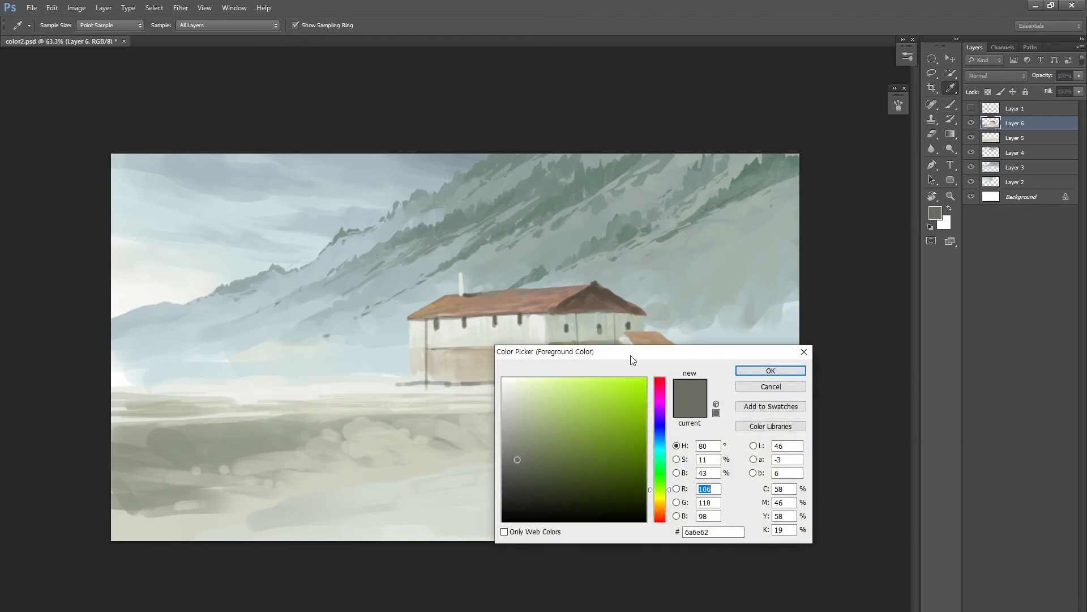
pyautogui.moveTo(629, 351); pyautogui.dragTo(847, 267)
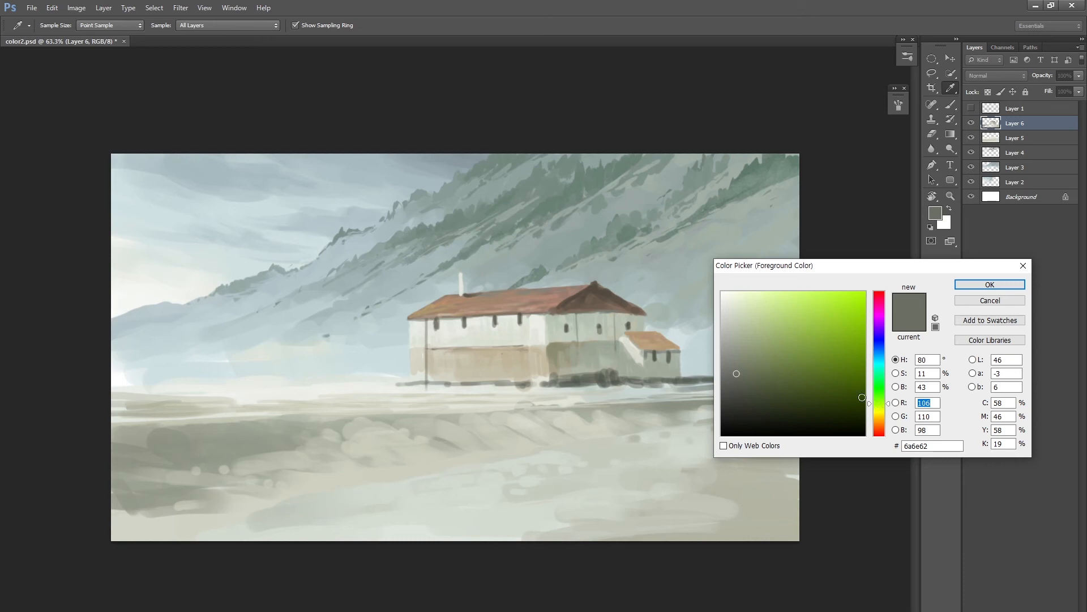
pyautogui.click(740, 395)
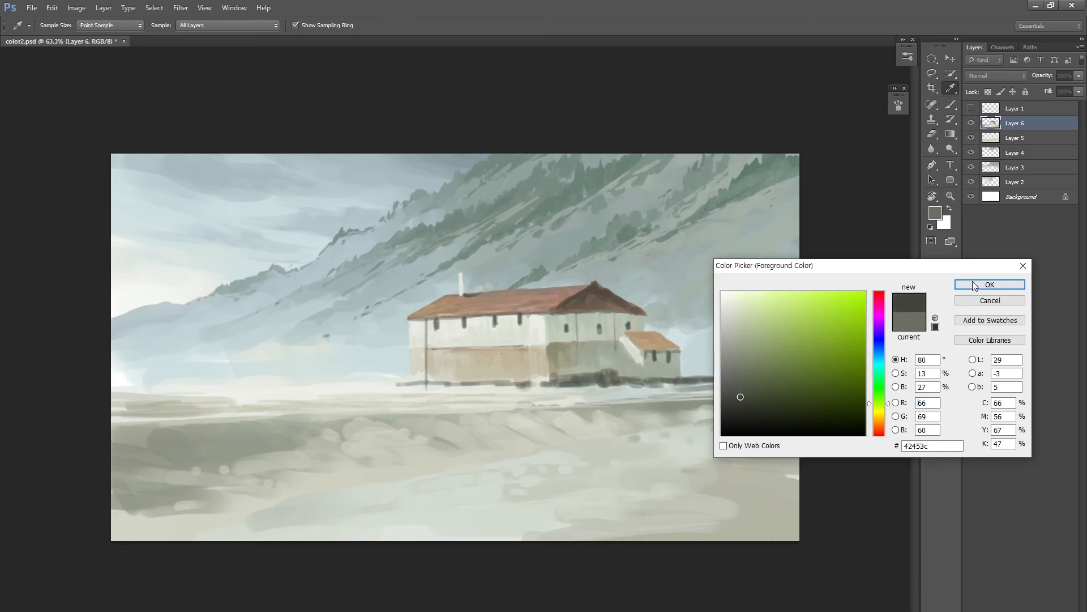
pyautogui.click(990, 284)
pyautogui.press('b')
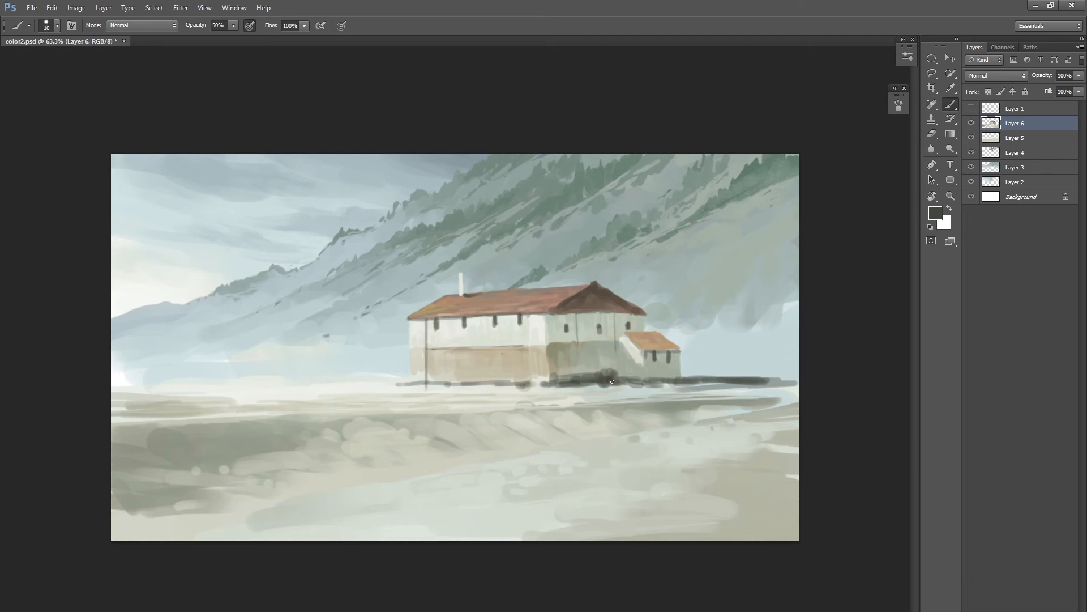
pyautogui.moveTo(619, 421)
pyautogui.mouseDown()
pyautogui.moveTo(578, 432)
pyautogui.moveTo(618, 428)
pyautogui.mouseUp()
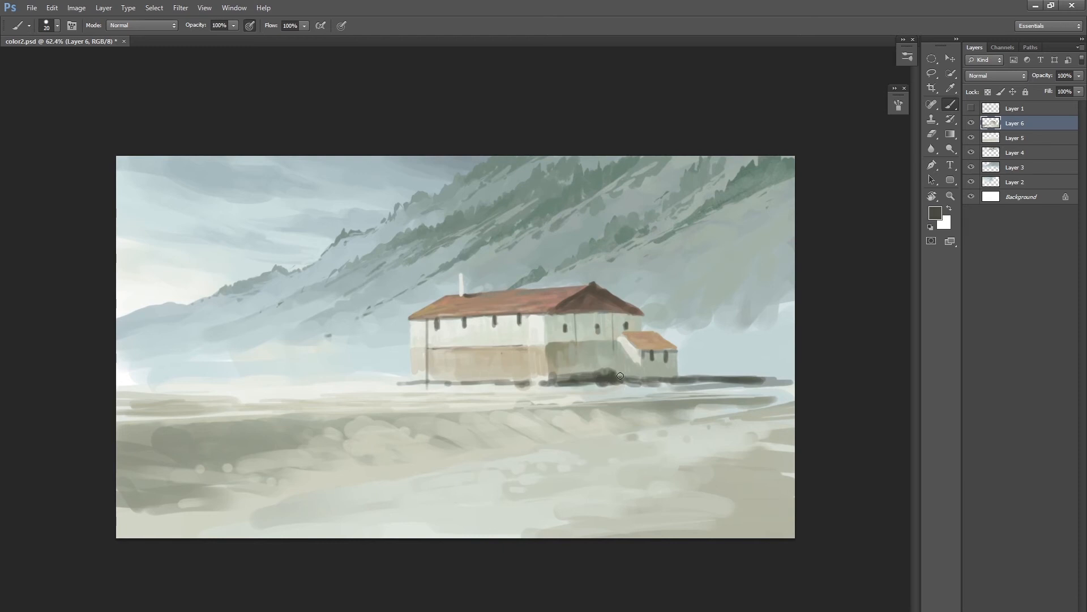
# Choose a dark green and begin painting a bush against the base of the gable wall.
pyautogui.click(935, 214)
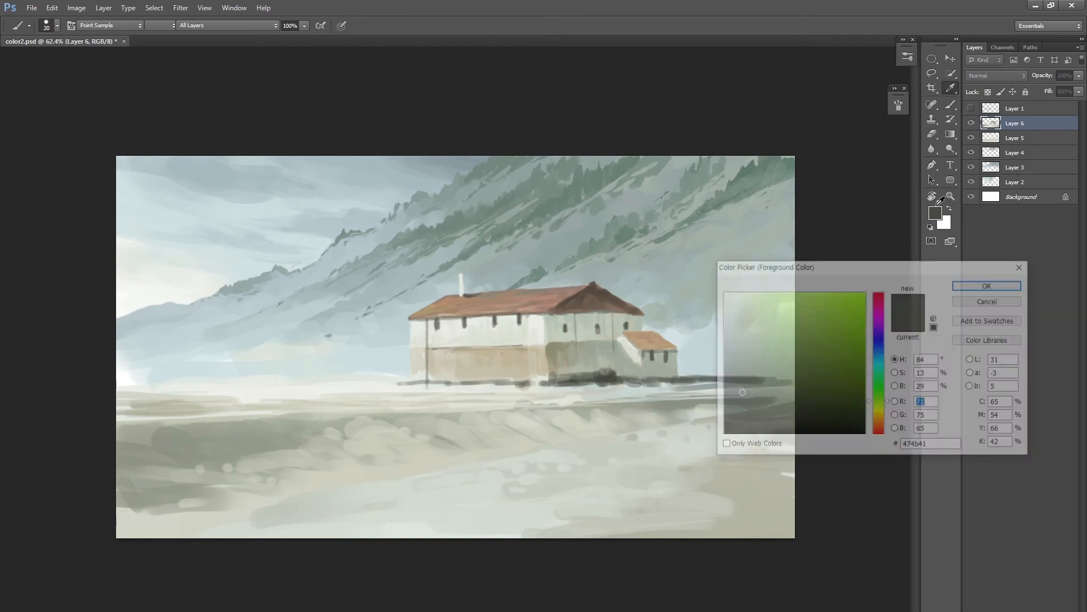
pyautogui.click(879, 390)
pyautogui.click(755, 392)
pyautogui.click(990, 285)
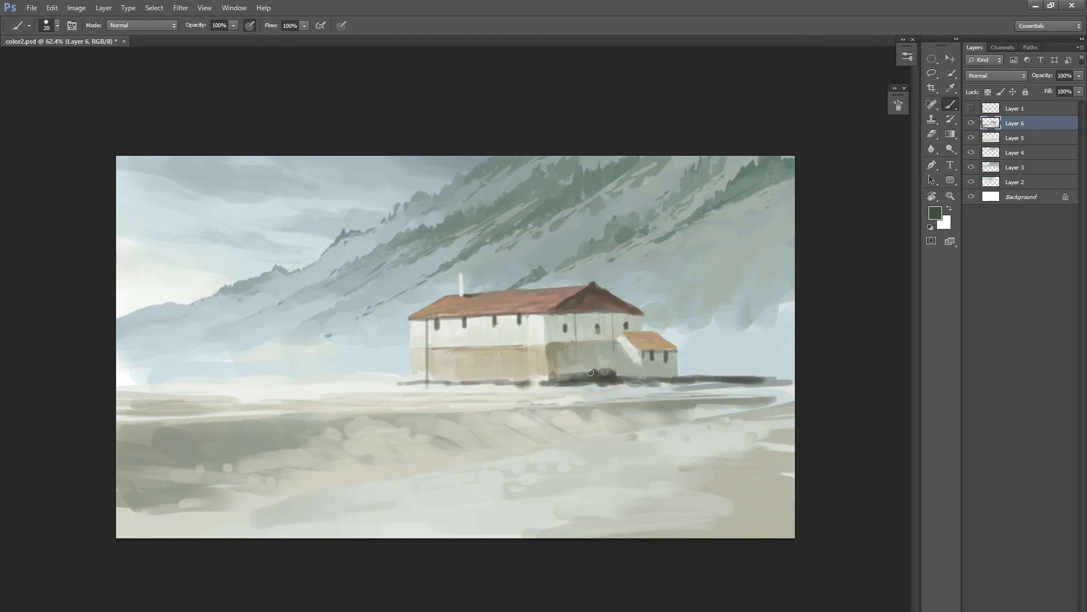
pyautogui.press('[')
pyautogui.press(']')
pyautogui.keyDown('alt'); pyautogui.click(589, 369); pyautogui.keyUp('alt')
pyautogui.keyDown('alt'); pyautogui.click(602, 369); pyautogui.keyUp('alt')
# Build up the bush's rounded foliage at 60% opacity with sampled greens, spreading it towards the annex.
pyautogui.press('[')
pyautogui.press('6')
pyautogui.moveTo(606, 357)
pyautogui.mouseDown()
pyautogui.moveTo(608, 371)
pyautogui.moveTo(612, 361)
pyautogui.mouseUp()
pyautogui.keyDown('alt'); pyautogui.click(609, 365); pyautogui.keyUp('alt')
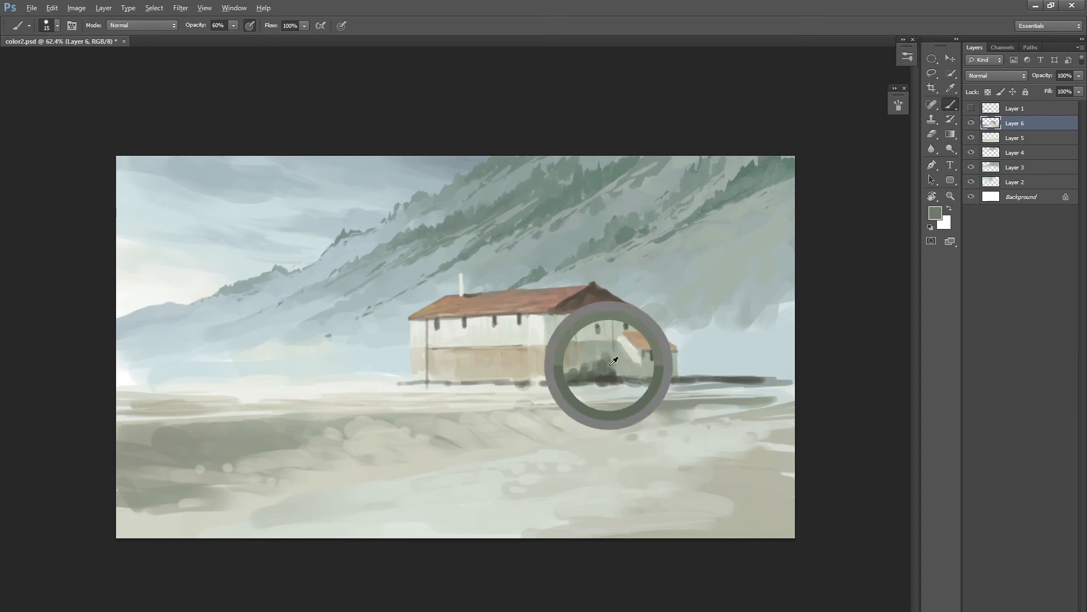
pyautogui.press('[')
pyautogui.keyDown('alt'); pyautogui.click(603, 367); pyautogui.keyUp('alt')
pyautogui.moveTo(618, 377)
pyautogui.mouseDown()
pyautogui.moveTo(634, 378)
pyautogui.moveTo(547, 382)
pyautogui.moveTo(649, 381)
pyautogui.mouseUp()
# Sample the bush's dark tone and reinforce the base line under the long wall with a finer brush.
pyautogui.keyDown('alt'); pyautogui.click(600, 374); pyautogui.keyUp('alt')
pyautogui.press('[')
pyautogui.press('[')
pyautogui.moveTo(540, 391)
pyautogui.mouseDown()
pyautogui.moveTo(589, 384)
pyautogui.moveTo(445, 391)
pyautogui.mouseUp()
pyautogui.press('[')
pyautogui.press('[')
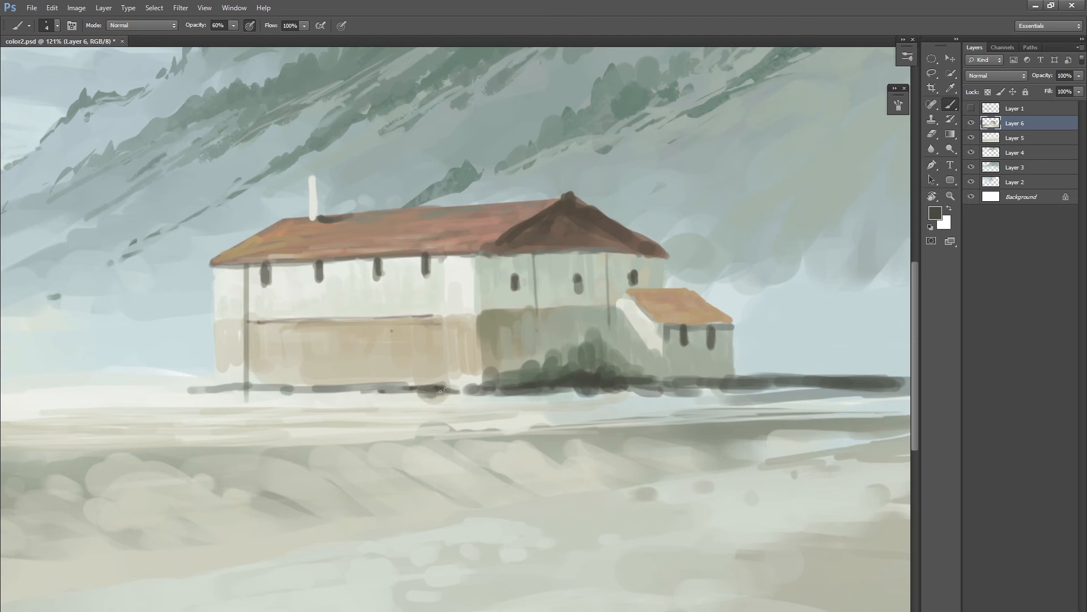
# Refine the bush's foliage and its edge near the house corner with sampled green and wall tones.
pyautogui.keyDown('alt'); pyautogui.click(466, 342); pyautogui.keyUp('alt')
pyautogui.keyDown('alt'); pyautogui.click(554, 367); pyautogui.keyUp('alt')
pyautogui.keyDown('alt'); pyautogui.click(544, 371); pyautogui.keyUp('alt')
pyautogui.keyDown('alt'); pyautogui.click(544, 378); pyautogui.keyUp('alt')
pyautogui.keyDown('alt'); pyautogui.click(582, 352); pyautogui.keyUp('alt')
pyautogui.keyDown('alt'); pyautogui.click(508, 371); pyautogui.keyUp('alt')
pyautogui.keyDown('alt'); pyautogui.click(555, 365); pyautogui.keyUp('alt')
pyautogui.moveTo(500, 366)
pyautogui.mouseDown()
pyautogui.moveTo(455, 385)
pyautogui.moveTo(512, 365)
pyautogui.mouseUp()
pyautogui.click(456, 385)
pyautogui.keyDown('alt'); pyautogui.click(511, 381); pyautogui.keyUp('alt')
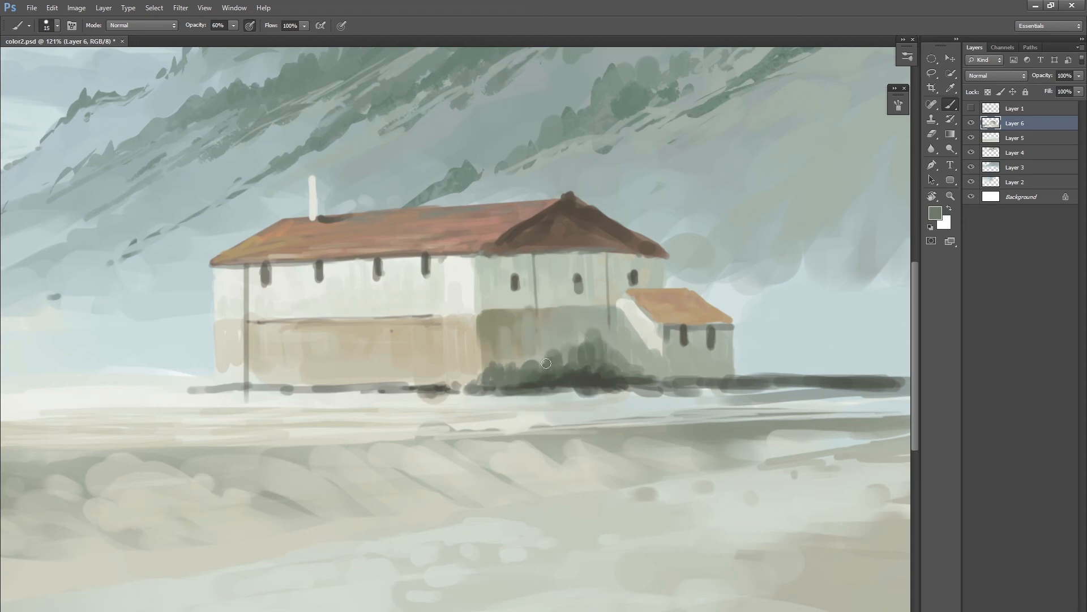
pyautogui.press(']')
pyautogui.press('[')
pyautogui.press('[')
pyautogui.press('[')
pyautogui.press('[')
pyautogui.press('[')
pyautogui.moveTo(552, 309)
pyautogui.mouseDown()
pyautogui.moveTo(554, 349)
pyautogui.moveTo(565, 319)
pyautogui.moveTo(567, 349)
pyautogui.mouseUp()
pyautogui.moveTo(572, 321)
pyautogui.mouseDown()
pyautogui.moveTo(575, 355)
pyautogui.moveTo(554, 392)
pyautogui.moveTo(603, 364)
pyautogui.mouseUp()
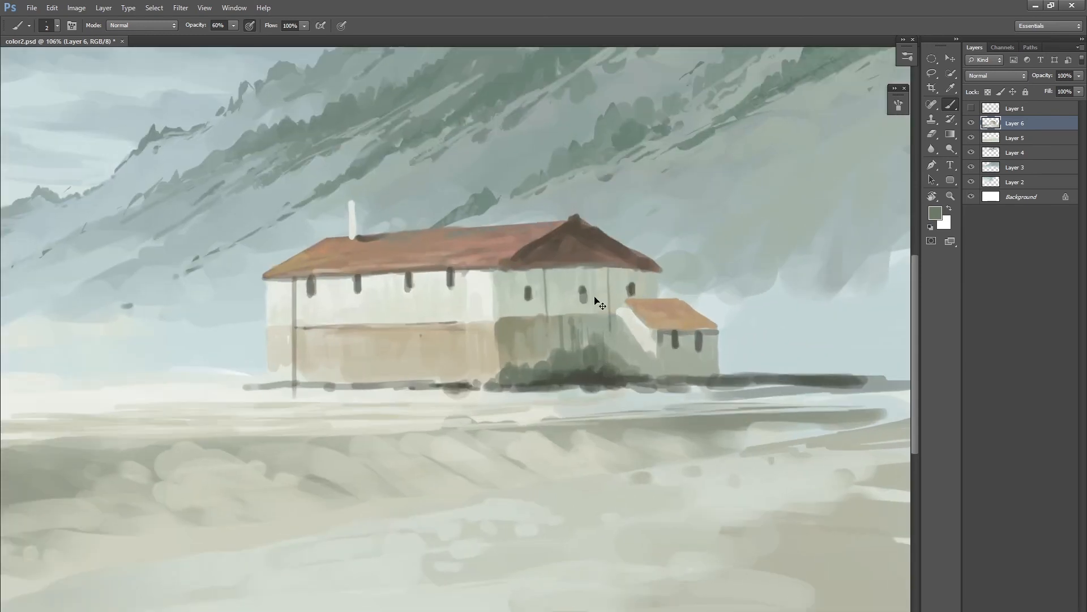
pyautogui.hotkey('ctrl', 'alt', 'z')
pyautogui.hotkey('ctrl', 'alt', 'z')
# Sample the shaded wall tones and paint a thin vertical line where the gable wall meets the annex.
pyautogui.keyDown('alt'); pyautogui.click(521, 322); pyautogui.keyUp('alt')
pyautogui.press(']')
pyautogui.press('[')
pyautogui.press('[')
pyautogui.press('[')
pyautogui.keyDown('alt'); pyautogui.click(614, 323); pyautogui.keyUp('alt')
pyautogui.press('[')
pyautogui.moveTo(619, 303); pyautogui.dragTo(623, 346)
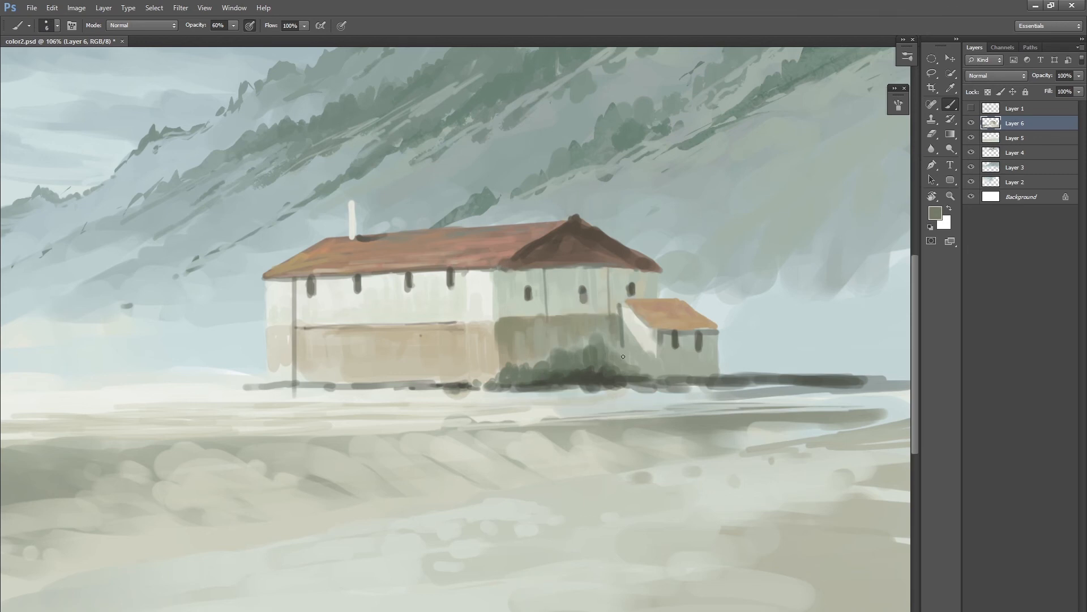
# Darken the corner between gable wall and annex with a sampled bush tone and add thin 50% opacity shadow lines under the annex roof.
pyautogui.keyDown('alt'); pyautogui.click(619, 309); pyautogui.keyUp('alt')
pyautogui.keyDown('alt'); pyautogui.click(620, 327); pyautogui.keyUp('alt')
pyautogui.keyDown('alt'); pyautogui.click(608, 370); pyautogui.keyUp('alt')
pyautogui.moveTo(609, 345)
pyautogui.mouseDown()
pyautogui.moveTo(618, 324)
pyautogui.moveTo(625, 379)
pyautogui.moveTo(698, 376)
pyautogui.mouseUp()
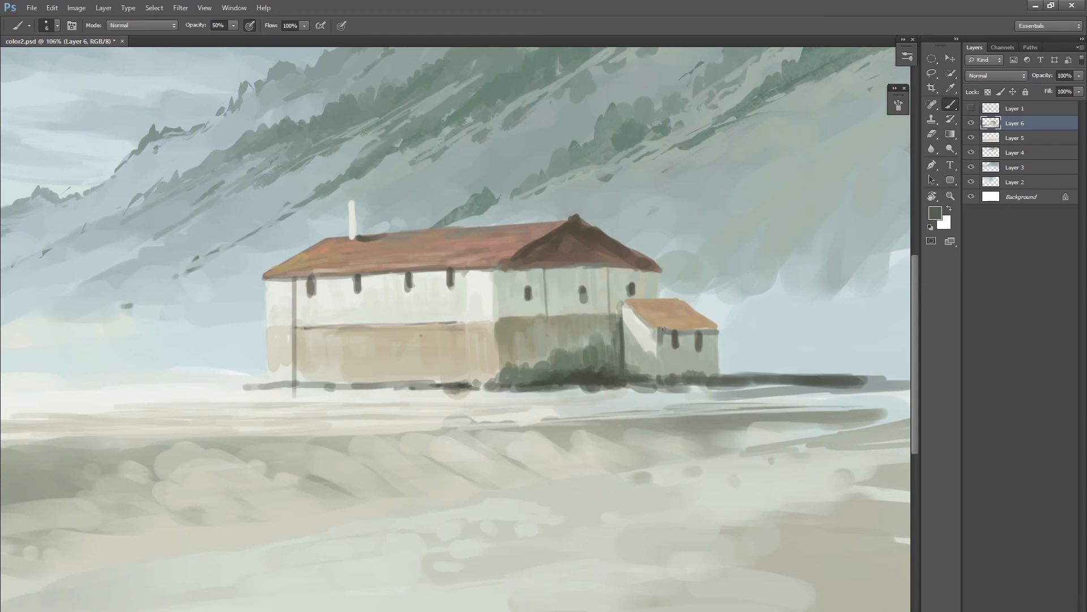
pyautogui.press('[')
pyautogui.moveTo(674, 329); pyautogui.dragTo(702, 330)
pyautogui.moveTo(695, 367)
pyautogui.mouseDown()
pyautogui.moveTo(589, 418)
pyautogui.moveTo(651, 413)
pyautogui.moveTo(595, 381)
pyautogui.mouseUp()
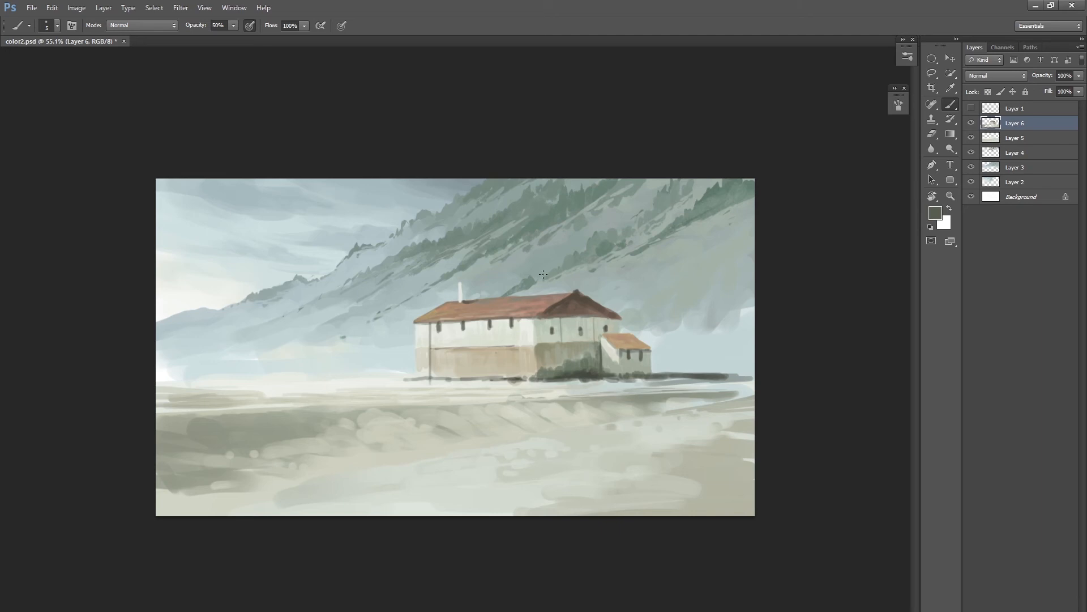
pyautogui.moveTo(477, 387); pyautogui.dragTo(490, 389)
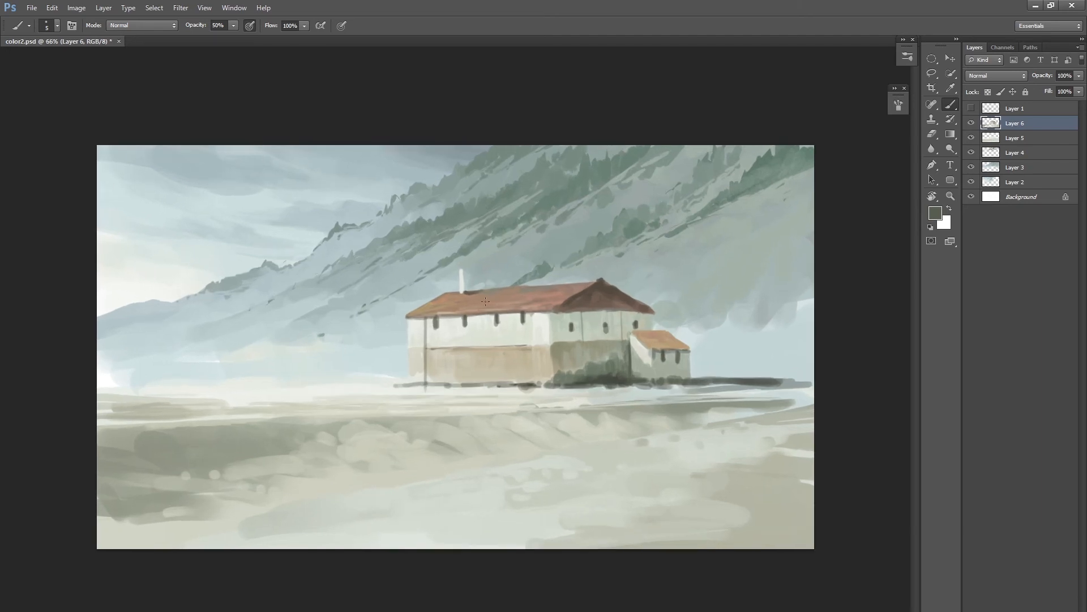
# Set the foreground colour to darker tan #a8a082 and paint vertical streaks over the long wall's lower half.
pyautogui.keyDown('alt'); pyautogui.click(463, 355); pyautogui.keyUp('alt')
pyautogui.click(935, 213)
pyautogui.click(753, 340)
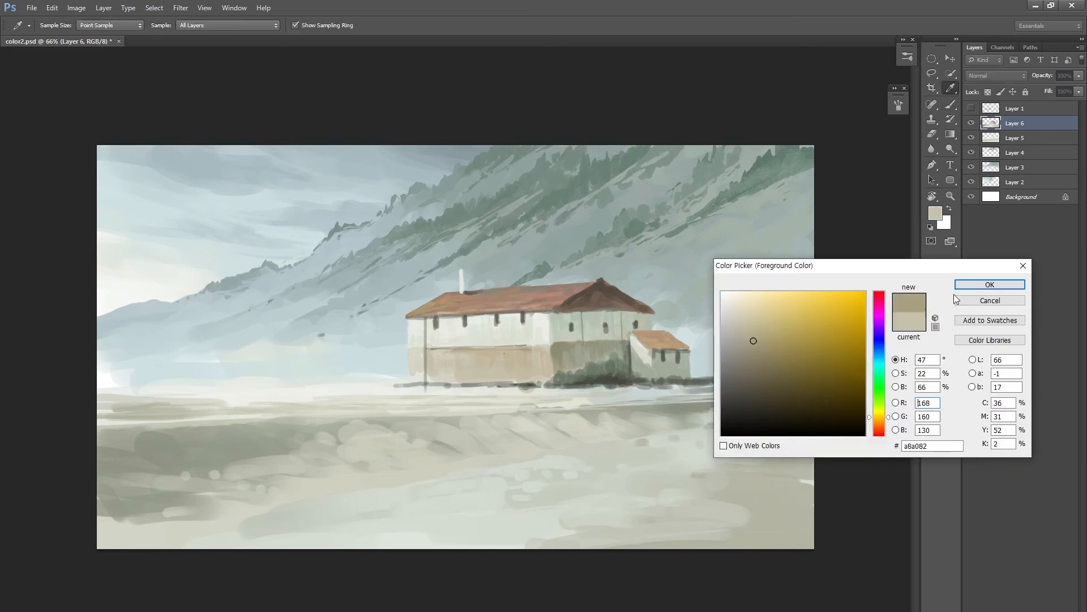
pyautogui.click(990, 284)
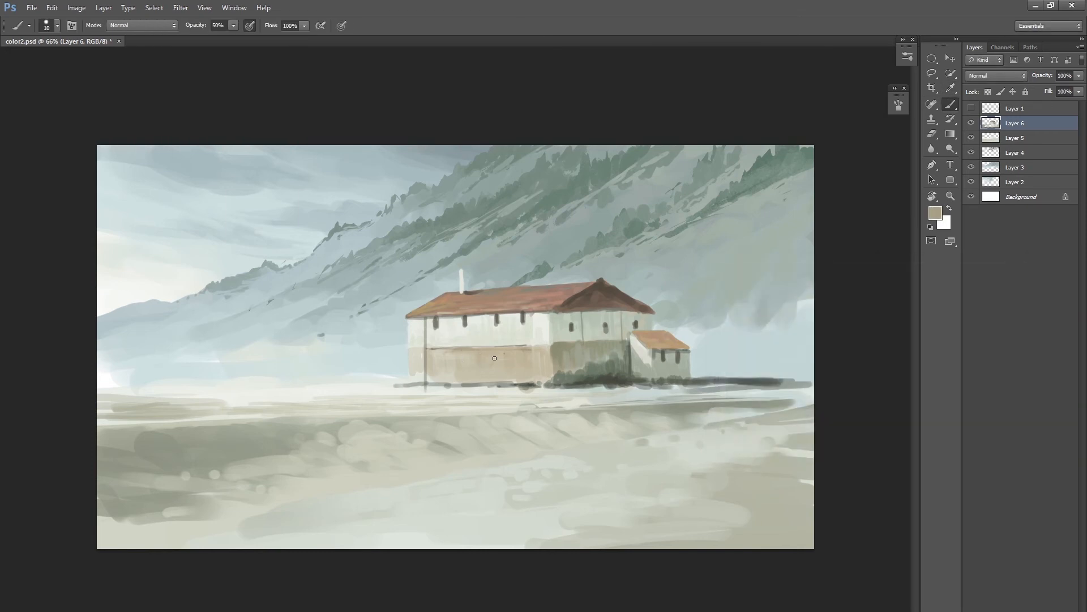
pyautogui.press(']')
pyautogui.moveTo(463, 353)
pyautogui.mouseDown()
pyautogui.moveTo(476, 380)
pyautogui.moveTo(452, 381)
pyautogui.moveTo(511, 376)
pyautogui.mouseUp()
# Make the tan slightly more saturated and add finer streaks to the long wall's lower half.
pyautogui.click(936, 215)
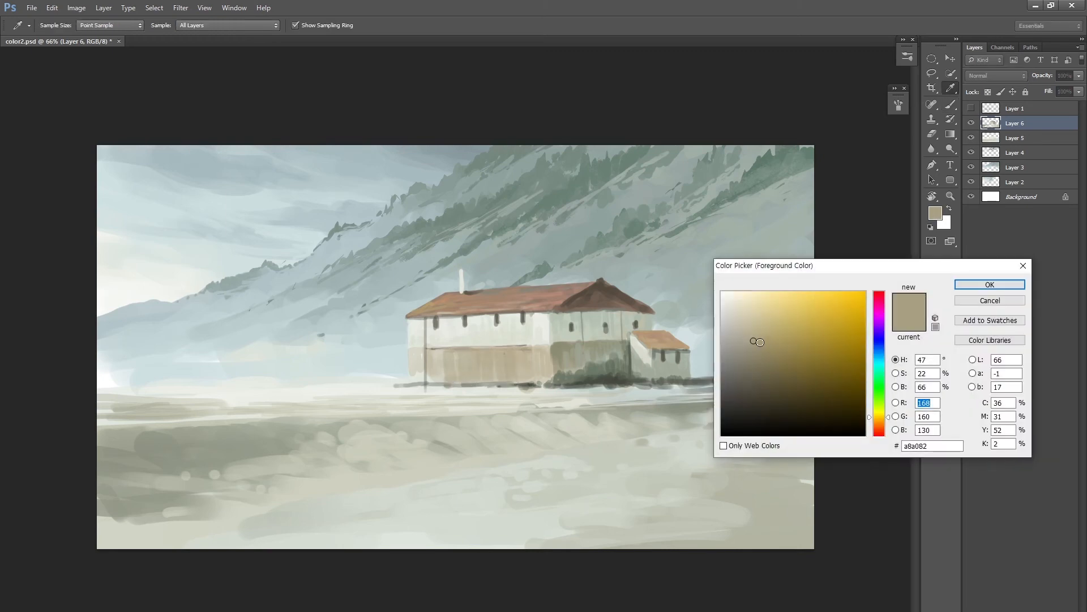
pyautogui.moveTo(757, 342); pyautogui.dragTo(768, 342)
pyautogui.click(988, 288)
pyautogui.press('[')
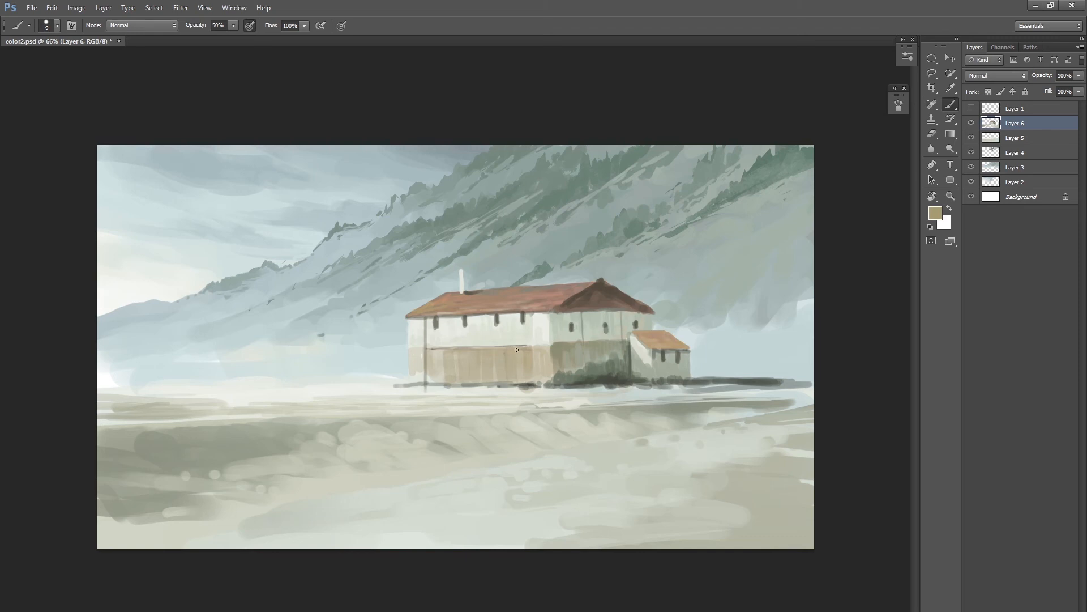
# Choose a warmer, more saturated brown and paint warm streaks on the lower wall with a larger brush.
pyautogui.click(935, 215)
pyautogui.moveTo(879, 417); pyautogui.dragTo(878, 423)
pyautogui.click(792, 334)
pyautogui.click(990, 284)
pyautogui.press(']')
pyautogui.moveTo(512, 391)
pyautogui.mouseDown()
pyautogui.moveTo(476, 408)
pyautogui.moveTo(499, 400)
pyautogui.mouseUp()
# Blend the streaks on the long wall's lower half using sampled tan tones.
pyautogui.keyDown('alt'); pyautogui.click(465, 358); pyautogui.keyUp('alt')
pyautogui.keyDown('alt'); pyautogui.click(448, 355); pyautogui.keyUp('alt')
pyautogui.keyDown('alt'); pyautogui.click(475, 358); pyautogui.keyUp('alt')
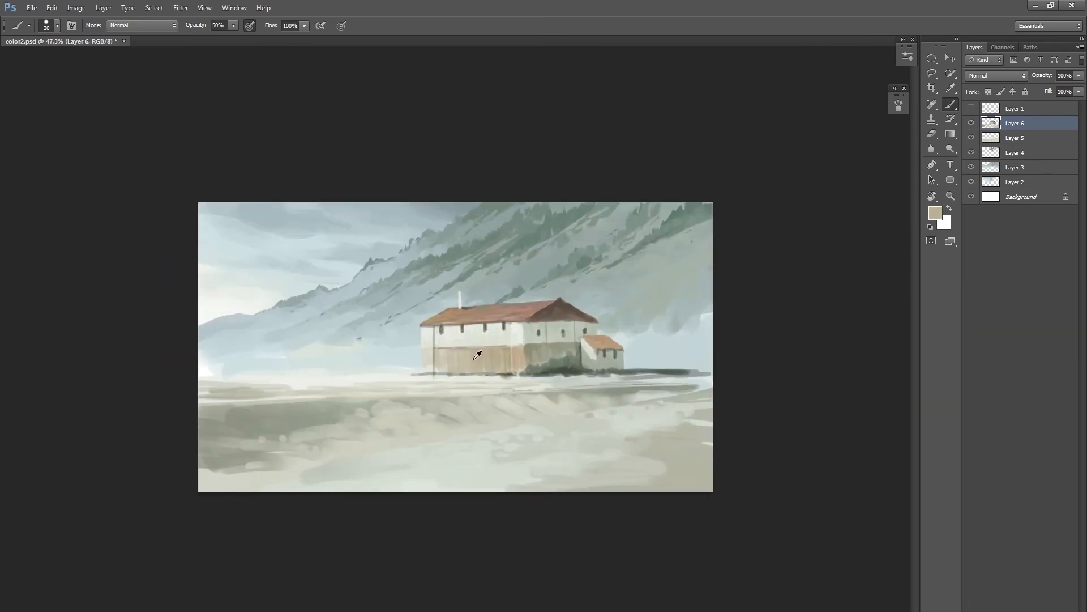
pyautogui.moveTo(557, 422)
pyautogui.mouseDown()
pyautogui.moveTo(526, 440)
pyautogui.moveTo(536, 432)
pyautogui.mouseUp()
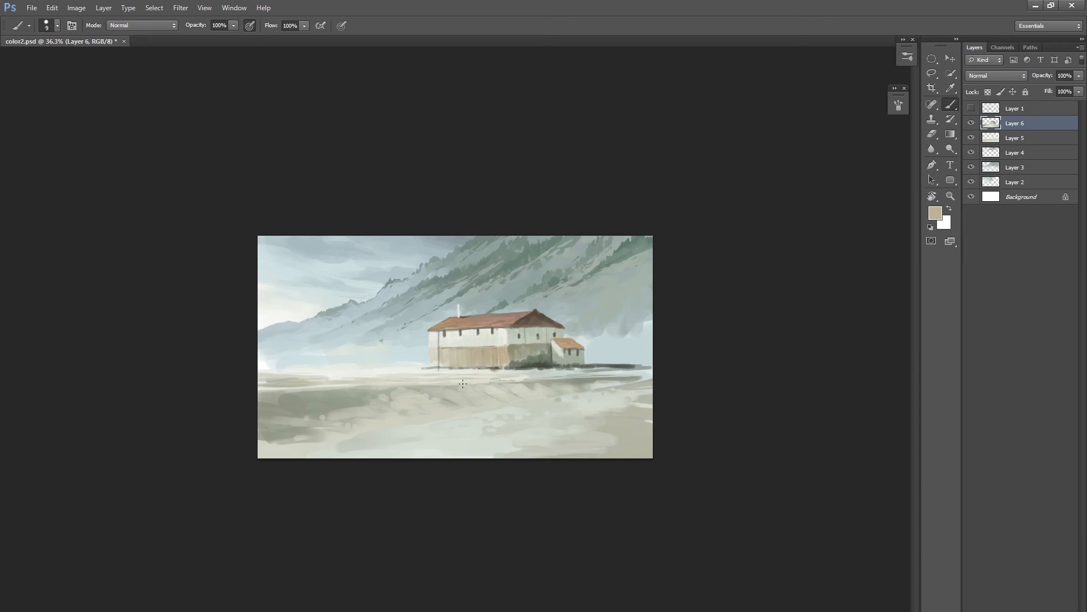
pyautogui.moveTo(463, 402); pyautogui.dragTo(472, 409)
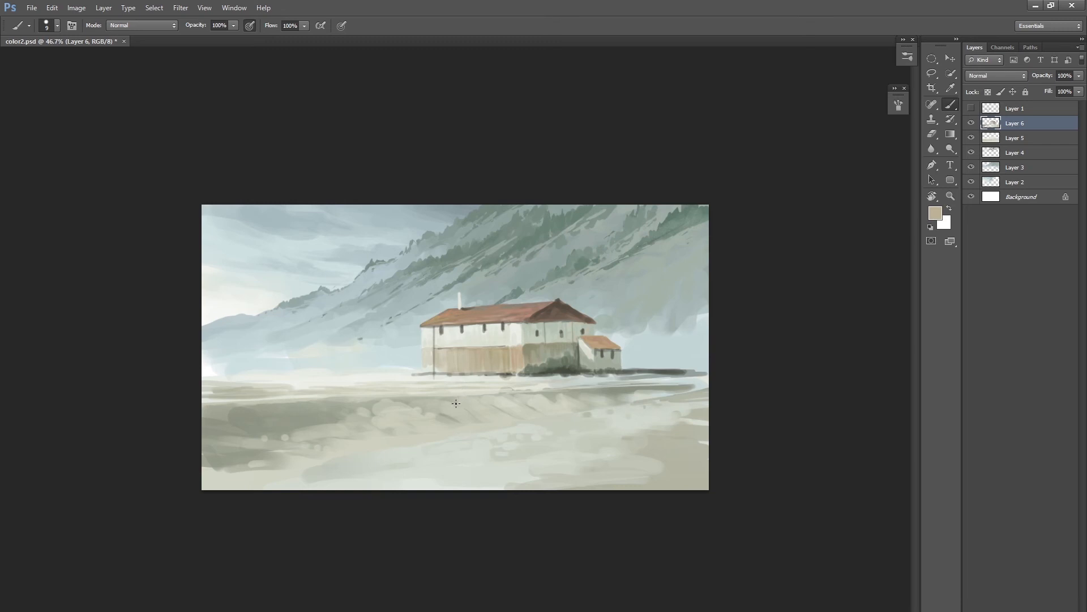
# Check the Layer 1 sketch briefly, and lasso an irregular ground strip along the foot of the house across the full canvas width.
pyautogui.press('l')
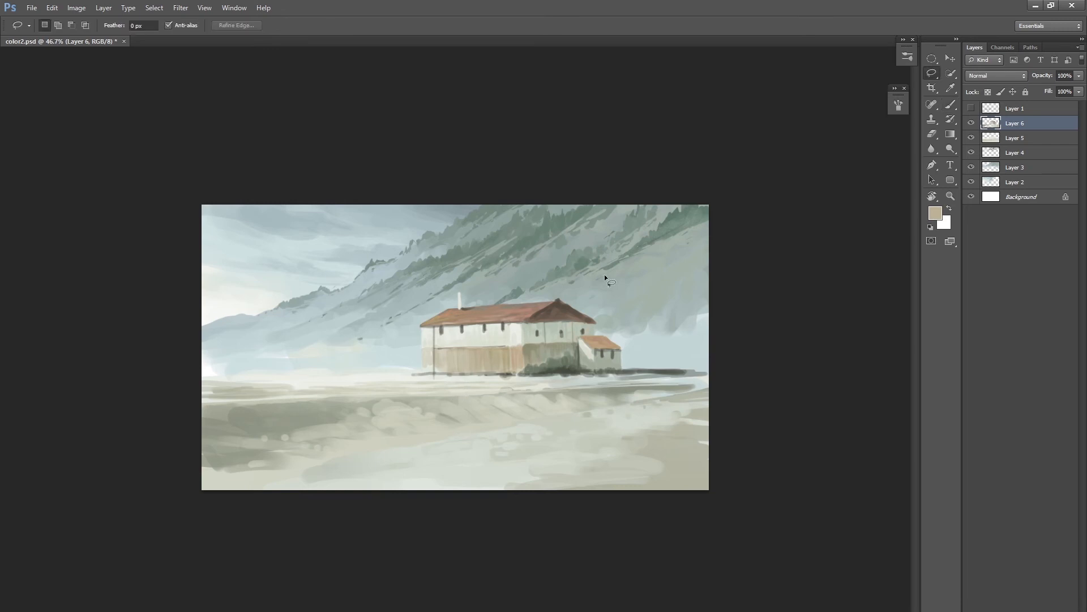
pyautogui.click(971, 108)
pyautogui.click(971, 109)
pyautogui.moveTo(202, 376)
pyautogui.mouseDown()
pyautogui.moveTo(514, 375)
pyautogui.moveTo(181, 378)
pyautogui.moveTo(370, 384)
pyautogui.moveTo(277, 378)
pyautogui.mouseUp()
pyautogui.press('shift')
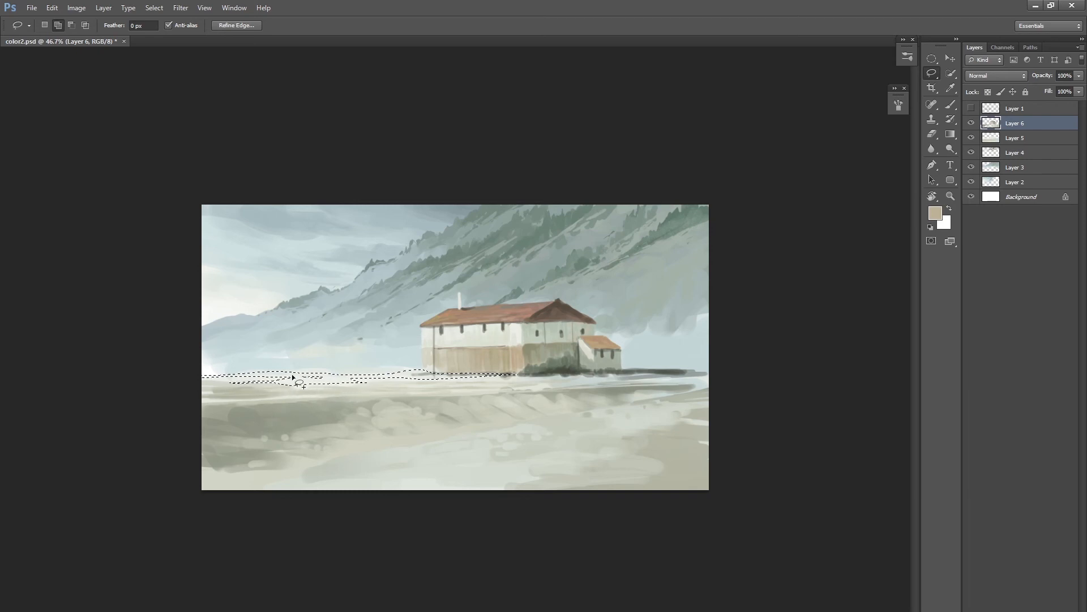
pyautogui.moveTo(399, 377); pyautogui.dragTo(516, 374)
pyautogui.moveTo(448, 385); pyautogui.dragTo(591, 375)
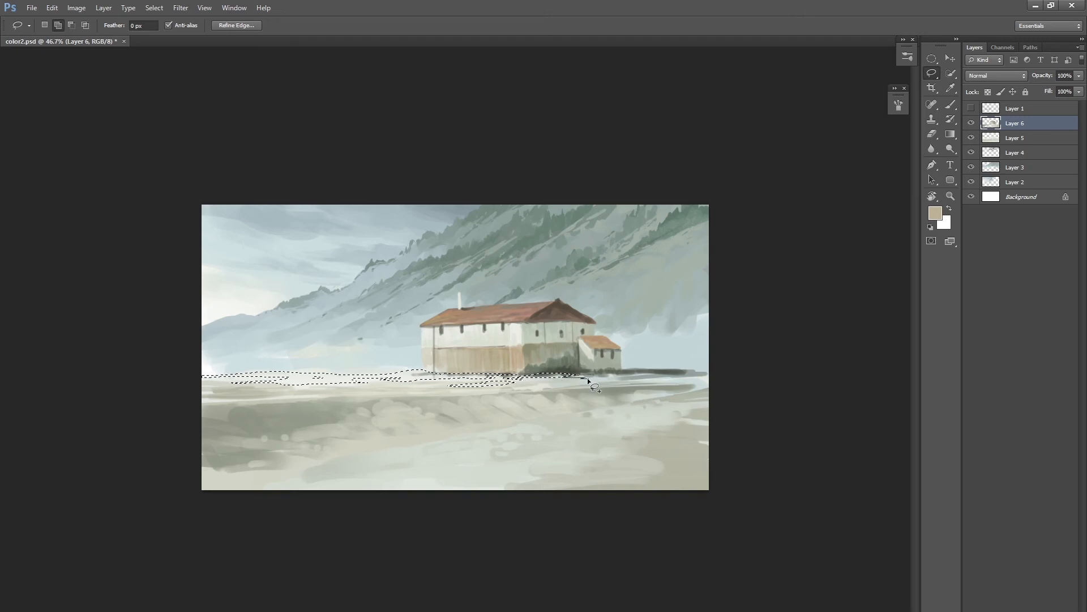
pyautogui.moveTo(712, 377); pyautogui.dragTo(589, 375)
pyautogui.moveTo(660, 371)
pyautogui.mouseDown()
pyautogui.moveTo(623, 375)
pyautogui.moveTo(632, 408)
pyautogui.moveTo(636, 400)
pyautogui.mouseUp()
pyautogui.hotkey('ctrl', 'd')
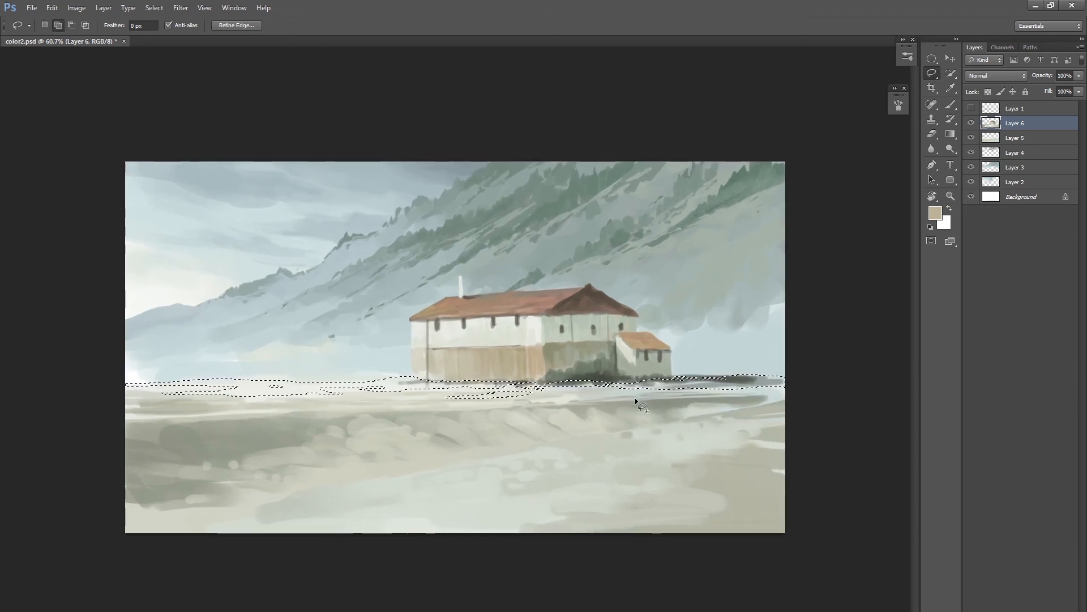
# Add thin middle-ground strips and a long diagonal foreground bank running in from the right canvas edge to the lasso selection.
pyautogui.moveTo(499, 405)
pyautogui.mouseDown()
pyautogui.moveTo(230, 414)
pyautogui.moveTo(782, 389)
pyautogui.moveTo(499, 405)
pyautogui.mouseUp()
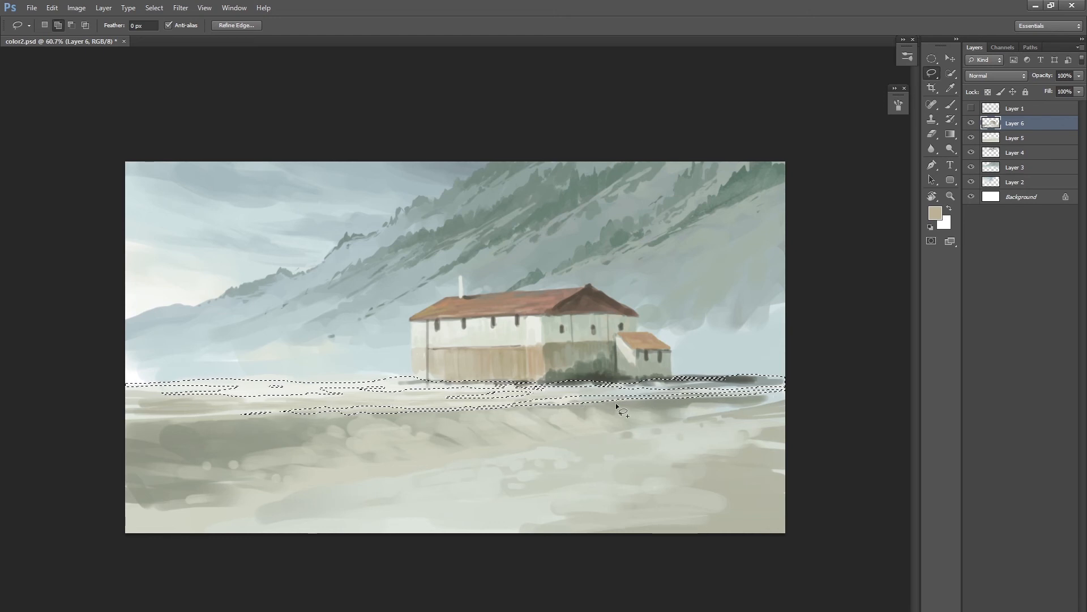
pyautogui.moveTo(654, 386)
pyautogui.mouseDown()
pyautogui.moveTo(592, 389)
pyautogui.moveTo(792, 380)
pyautogui.moveTo(770, 390)
pyautogui.mouseUp()
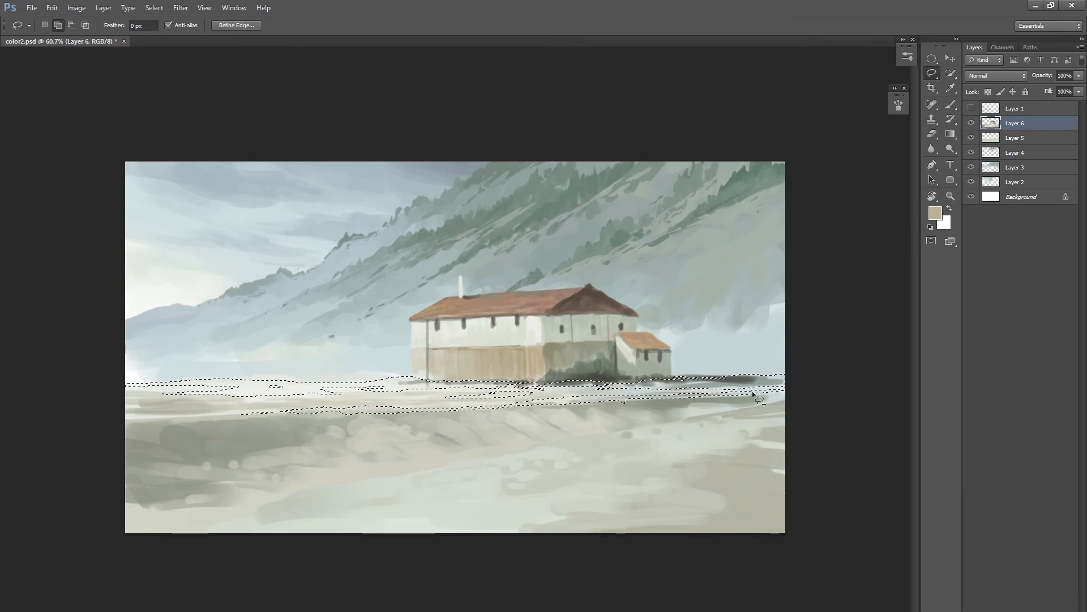
pyautogui.moveTo(789, 405); pyautogui.dragTo(449, 451)
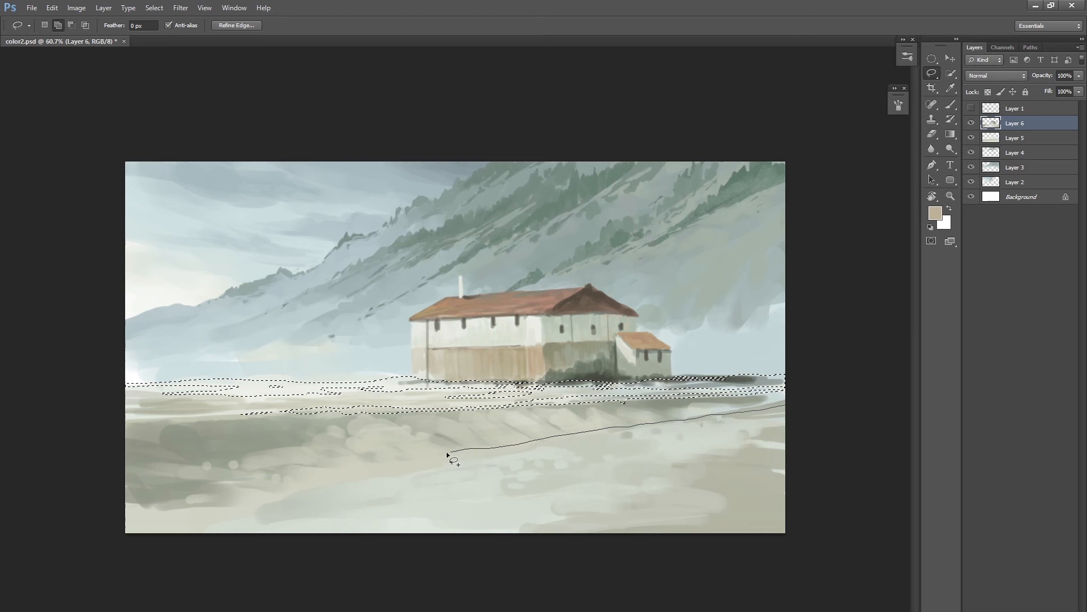
pyautogui.moveTo(283, 488)
pyautogui.mouseDown()
pyautogui.moveTo(537, 445)
pyautogui.moveTo(632, 444)
pyautogui.moveTo(631, 432)
pyautogui.moveTo(788, 422)
pyautogui.moveTo(807, 406)
pyautogui.mouseUp()
# Set the Brush to 150 px and create a new layer above Layer 6.
pyautogui.press('b')
pyautogui.moveTo(600, 454); pyautogui.dragTo(570, 455)
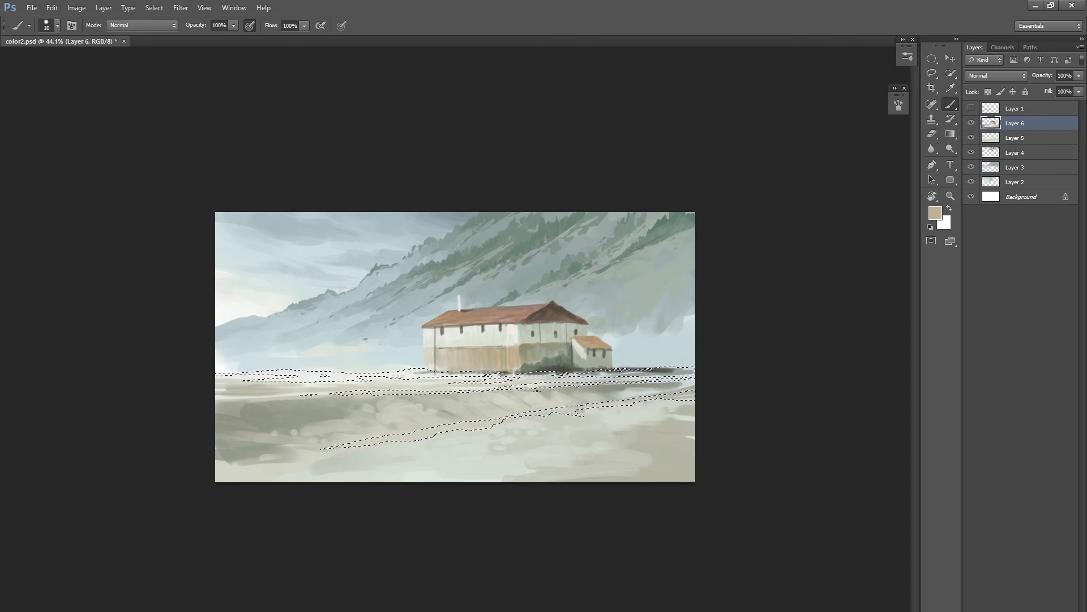
pyautogui.press(']')
pyautogui.press(']')
pyautogui.press(']')
pyautogui.press(']')
pyautogui.press(']')
pyautogui.press(']')
pyautogui.press(']')
pyautogui.press(']')
pyautogui.press(']')
pyautogui.press(']')
pyautogui.press(']')
pyautogui.press(']')
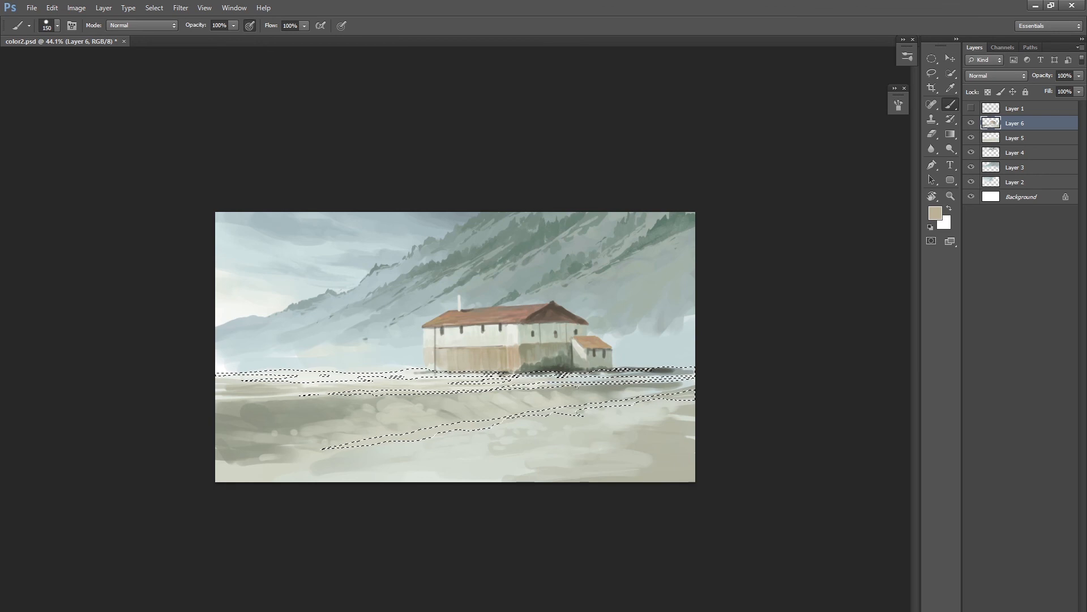
pyautogui.hotkey('ctrl', 'shift', 'alt', 'n')
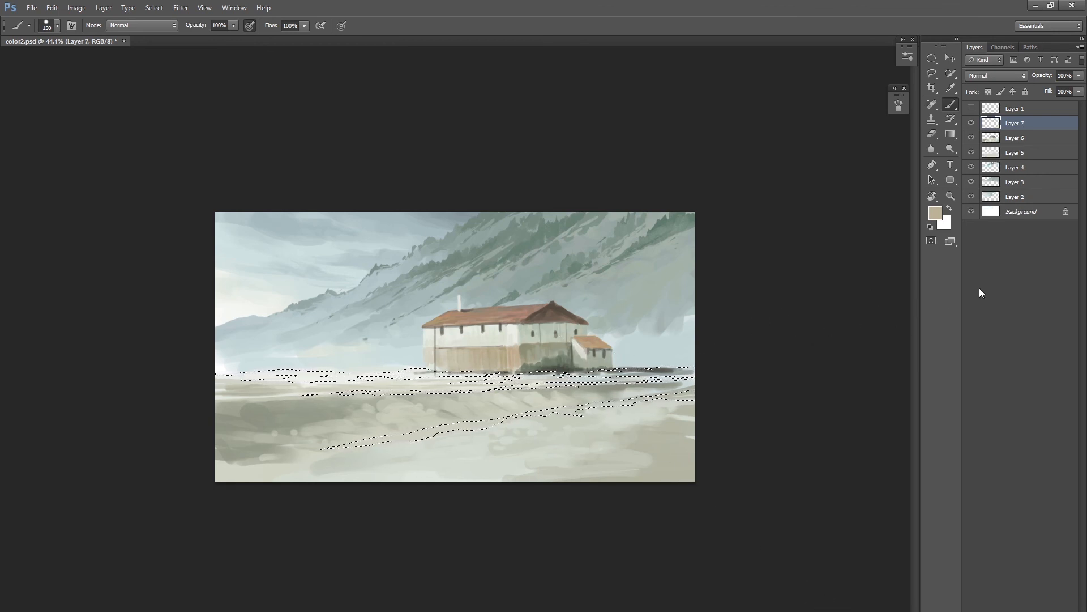
# Sample the ground's grey-green and choose the more saturated grass green #8ba06c as the foreground colour.
pyautogui.click(934, 214)
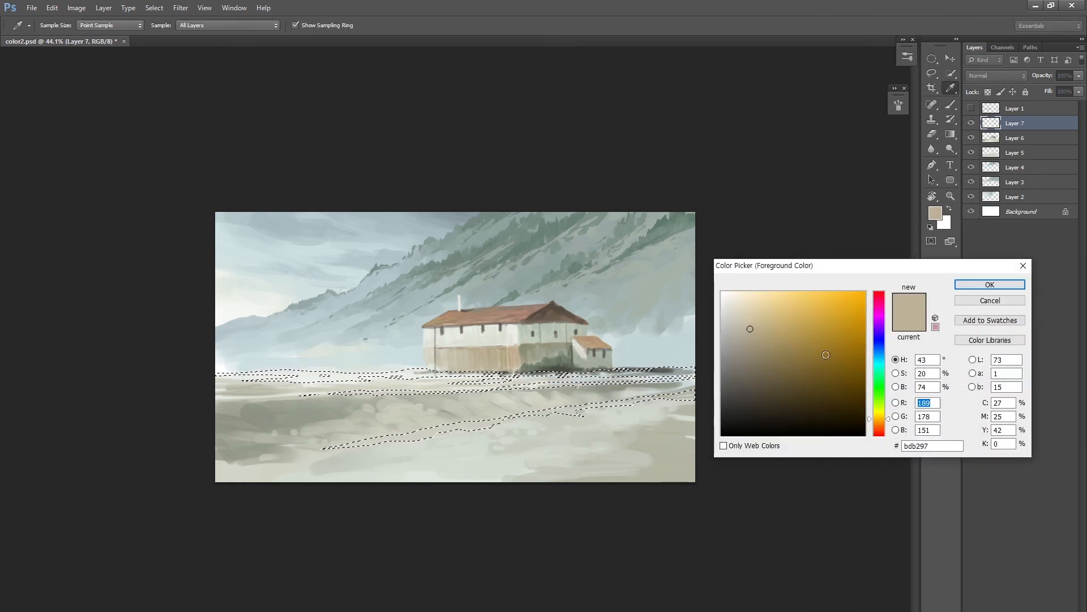
pyautogui.click(990, 285)
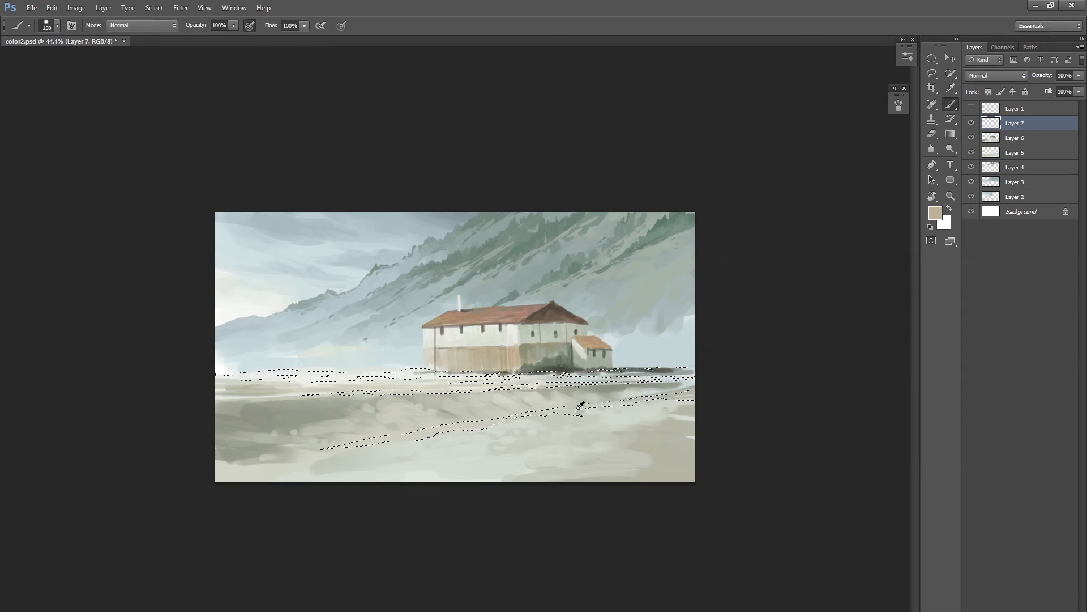
pyautogui.keyDown('alt'); pyautogui.click(688, 400); pyautogui.keyUp('alt')
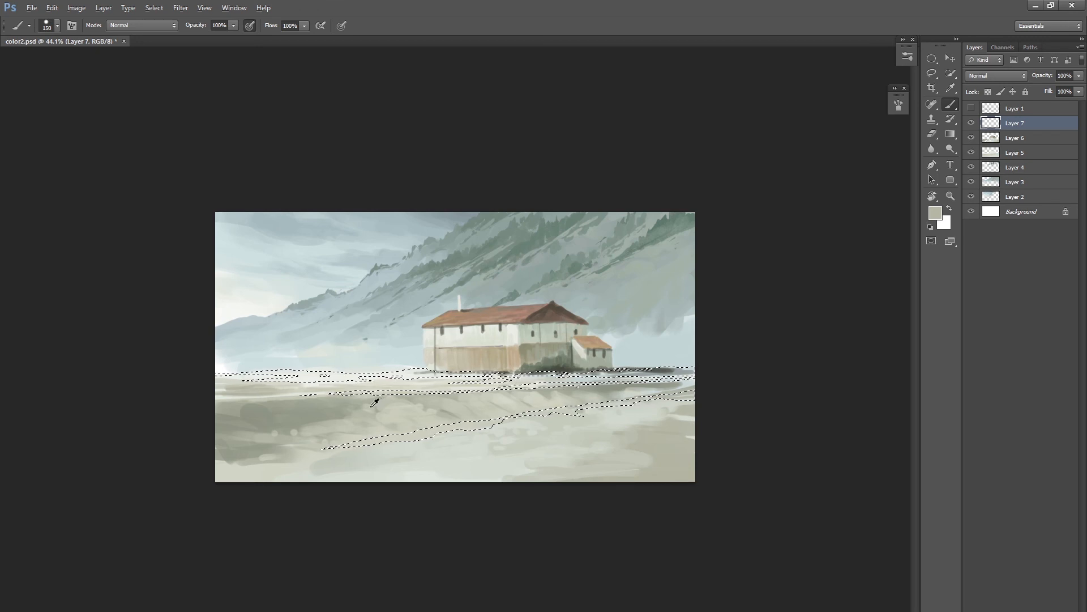
pyautogui.click(936, 214)
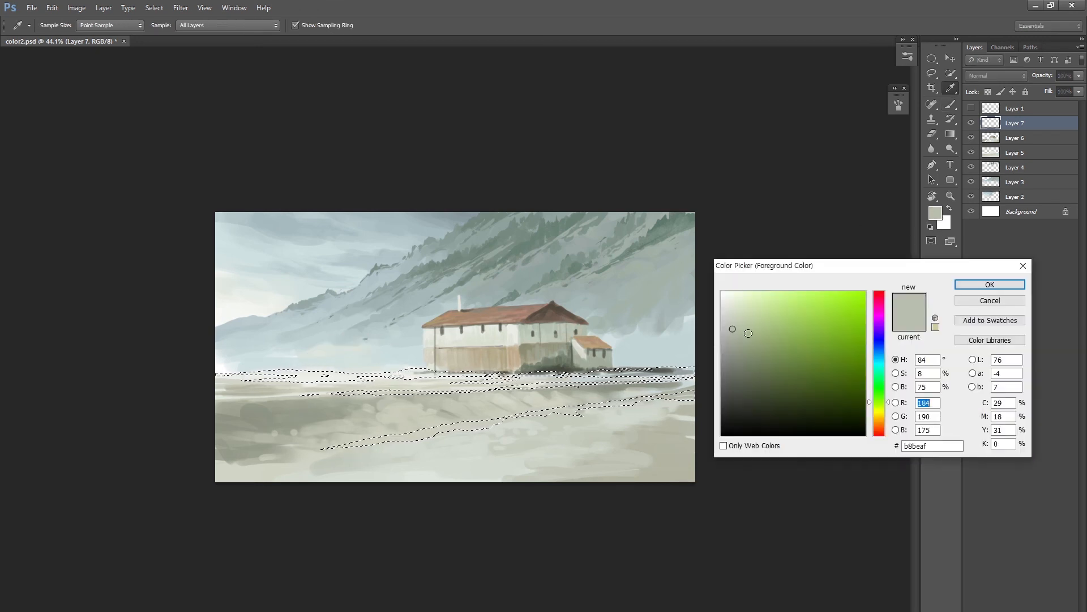
pyautogui.moveTo(737, 330)
pyautogui.mouseDown()
pyautogui.moveTo(747, 338)
pyautogui.moveTo(729, 324)
pyautogui.moveTo(764, 346)
pyautogui.mouseUp()
pyautogui.moveTo(771, 346)
pyautogui.mouseDown()
pyautogui.moveTo(784, 339)
pyautogui.moveTo(764, 342)
pyautogui.mouseUp()
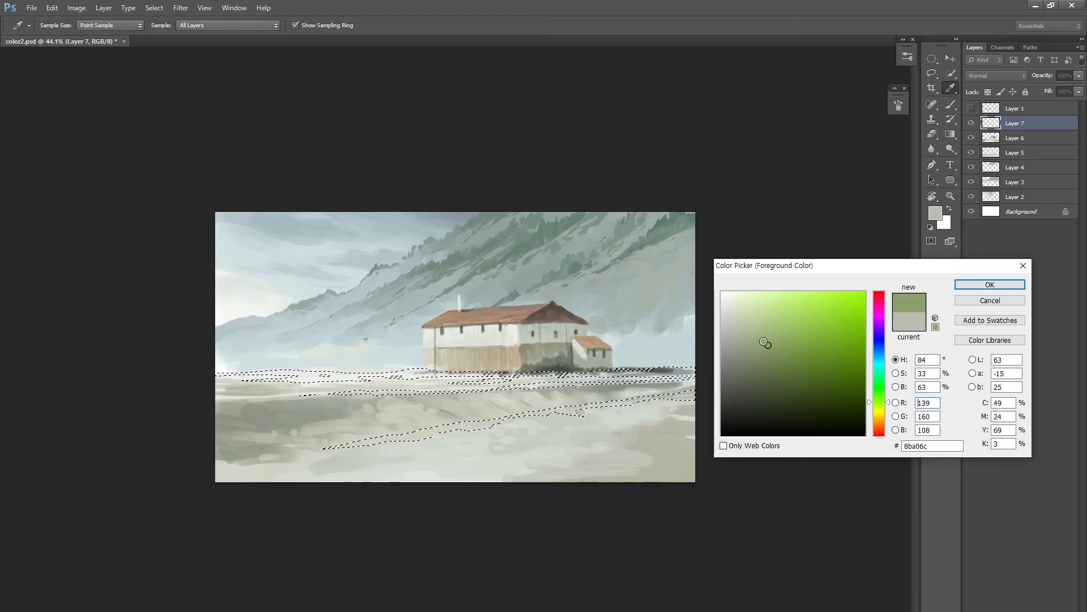
pyautogui.click(989, 284)
# Paint all the selected ground strips green with a 200 px brush and clear the selection.
pyautogui.press('b')
pyautogui.moveTo(662, 406); pyautogui.dragTo(242, 454)
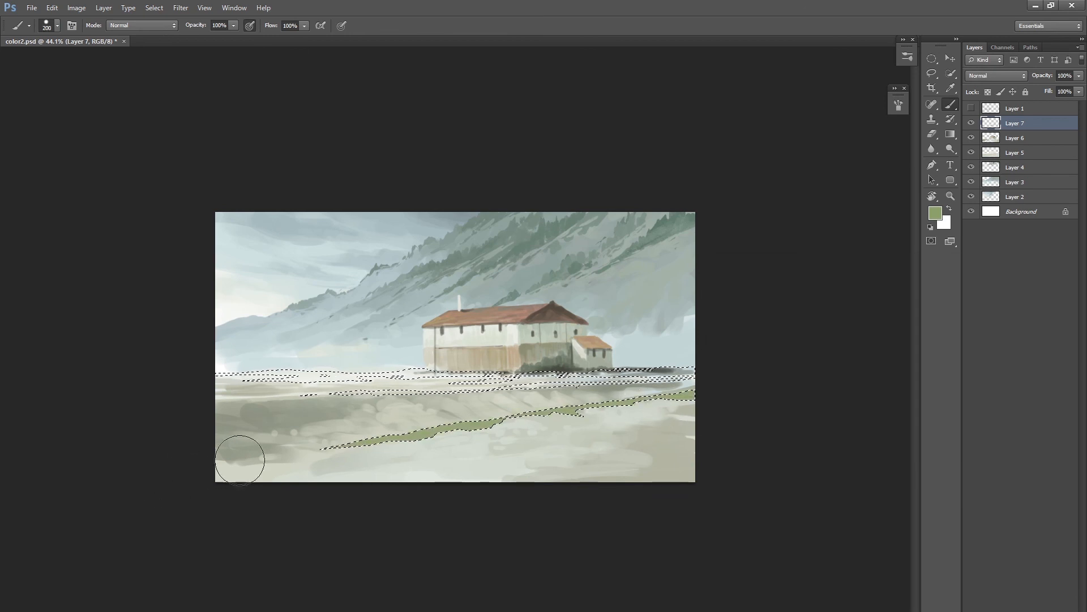
pyautogui.moveTo(723, 389)
pyautogui.mouseDown()
pyautogui.moveTo(179, 369)
pyautogui.moveTo(648, 396)
pyautogui.moveTo(473, 408)
pyautogui.moveTo(683, 391)
pyautogui.moveTo(563, 403)
pyautogui.moveTo(602, 401)
pyautogui.moveTo(347, 381)
pyautogui.moveTo(738, 375)
pyautogui.mouseUp()
pyautogui.hotkey('ctrl', 'd')
# Reduce the brush to about 7 px and touch up the thin grass strips in front of the house and toward the right edge.
pyautogui.moveTo(634, 414)
pyautogui.mouseDown()
pyautogui.moveTo(584, 446)
pyautogui.moveTo(599, 444)
pyautogui.moveTo(630, 368)
pyautogui.mouseUp()
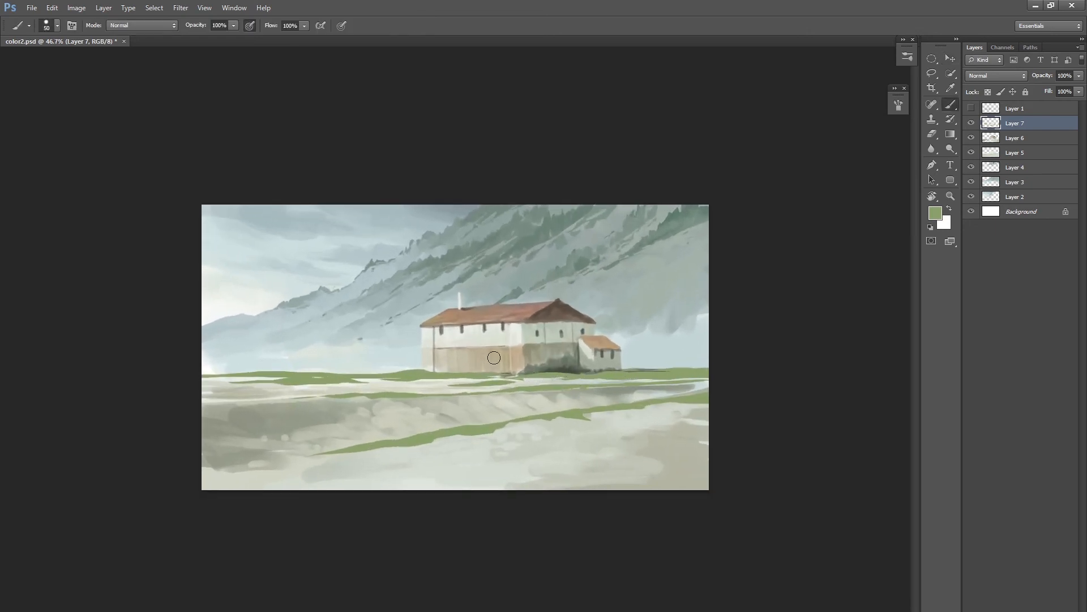
pyautogui.press('[')
pyautogui.press('[')
pyautogui.press('[')
pyautogui.press('[')
pyautogui.press('[')
pyautogui.press('[')
pyautogui.moveTo(501, 377)
pyautogui.mouseDown()
pyautogui.moveTo(532, 382)
pyautogui.moveTo(520, 377)
pyautogui.mouseUp()
pyautogui.moveTo(451, 289); pyautogui.dragTo(439, 295)
pyautogui.hotkey('ctrl', 'z')
pyautogui.moveTo(517, 378); pyautogui.dragTo(705, 379)
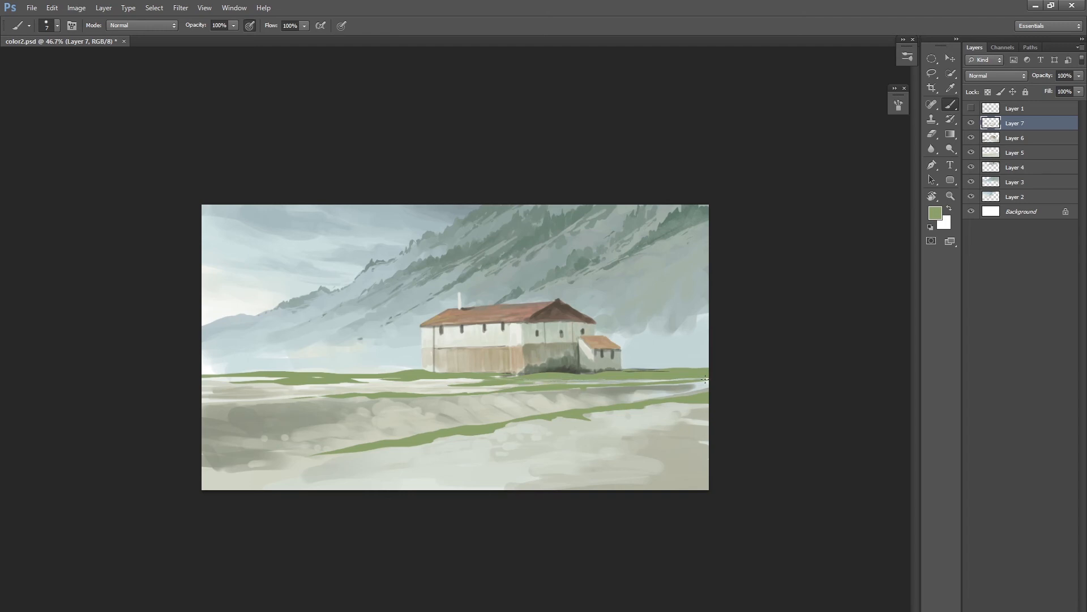
# Extend the foreground grass bank to the canvas's lower-left corner and broaden its right end with a larger brush.
pyautogui.press(']')
pyautogui.press(']')
pyautogui.press(']')
pyautogui.moveTo(336, 451); pyautogui.dragTo(211, 473)
pyautogui.press(']')
pyautogui.press(']')
pyautogui.moveTo(508, 431); pyautogui.dragTo(678, 419)
# Paint a green grass patch in the canvas's lower-right corner with a 35 px brush.
pyautogui.press(']')
pyautogui.press(']')
pyautogui.press(']')
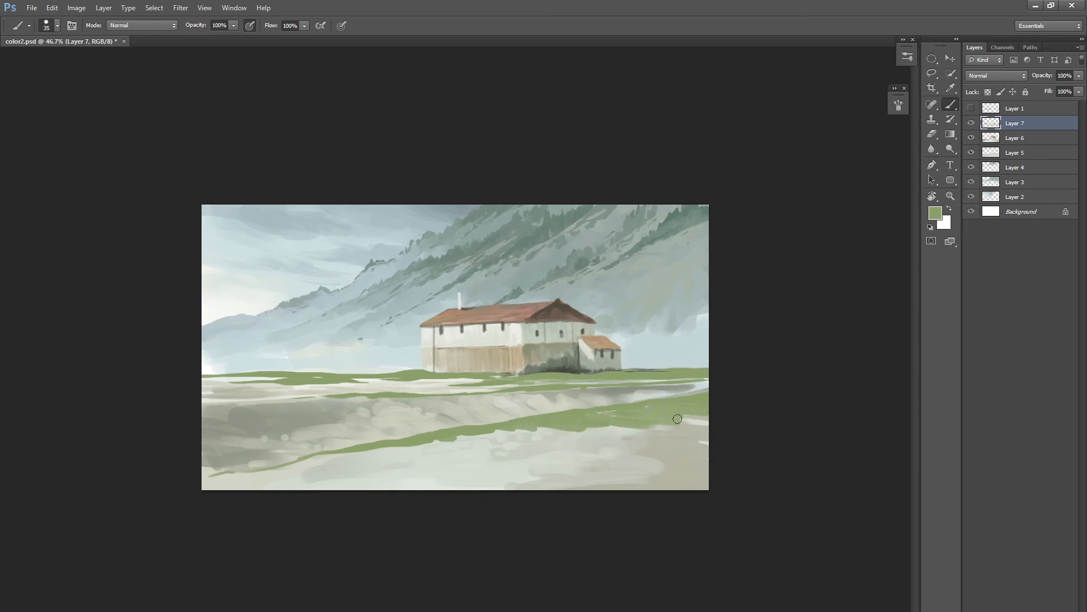
pyautogui.moveTo(703, 463)
pyautogui.mouseDown()
pyautogui.moveTo(672, 464)
pyautogui.moveTo(707, 474)
pyautogui.mouseUp()
pyautogui.moveTo(660, 468)
pyautogui.mouseDown()
pyautogui.moveTo(709, 479)
pyautogui.moveTo(644, 465)
pyautogui.mouseUp()
pyautogui.moveTo(665, 455)
pyautogui.mouseDown()
pyautogui.moveTo(728, 466)
pyautogui.moveTo(708, 483)
pyautogui.moveTo(726, 443)
pyautogui.mouseUp()
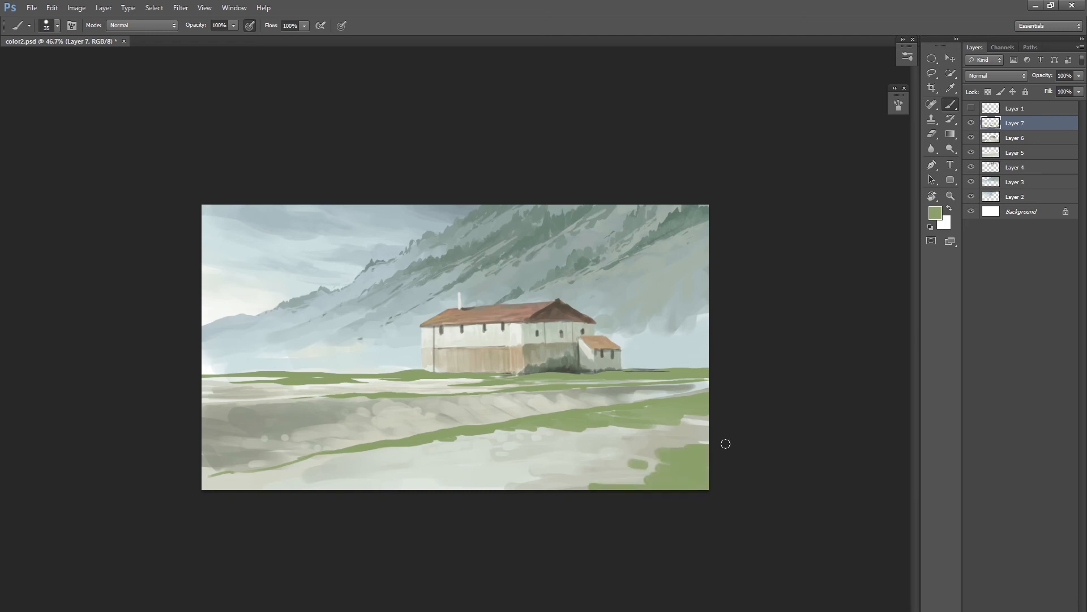
# Erase parts of the lower-right grass patch, its small detached blob and the bank's lower edge with a 15 px eraser.
pyautogui.press('e')
pyautogui.press(']')
pyautogui.press(']')
pyautogui.moveTo(644, 462); pyautogui.dragTo(628, 465)
pyautogui.moveTo(629, 465); pyautogui.dragTo(651, 462)
pyautogui.moveTo(654, 456); pyautogui.dragTo(698, 445)
pyautogui.moveTo(589, 484); pyautogui.dragTo(603, 485)
pyautogui.moveTo(651, 429)
pyautogui.mouseDown()
pyautogui.moveTo(558, 431)
pyautogui.moveTo(655, 428)
pyautogui.mouseUp()
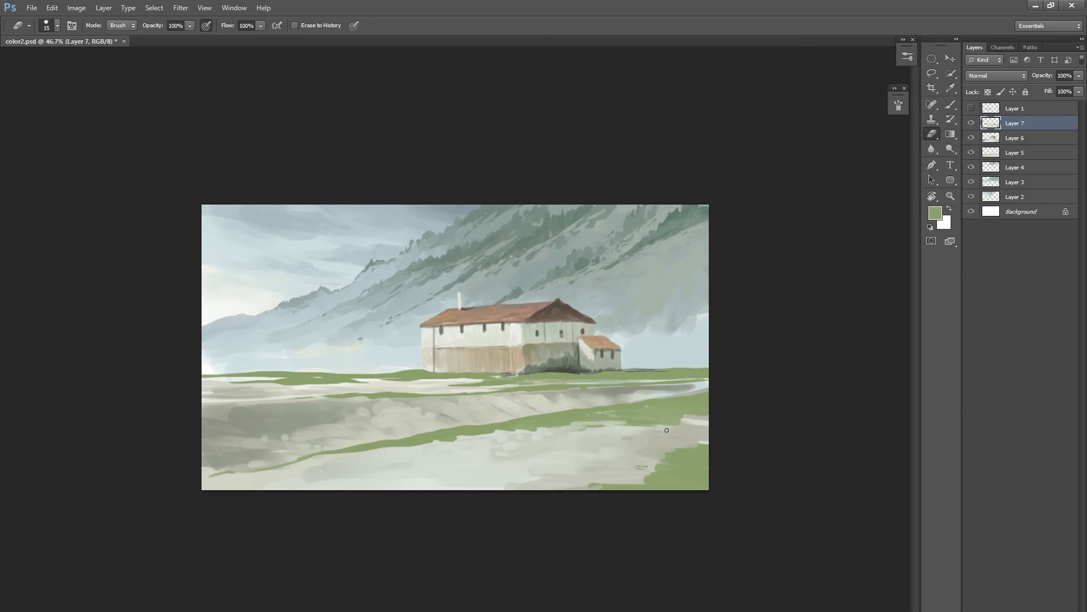
# Load the Layer 7 grass as a selection and mute the distant grass with sampled pale ground tones at 50% brush opacity.
pyautogui.moveTo(530, 430)
pyautogui.mouseDown()
pyautogui.moveTo(476, 466)
pyautogui.moveTo(518, 466)
pyautogui.mouseUp()
pyautogui.press('b')
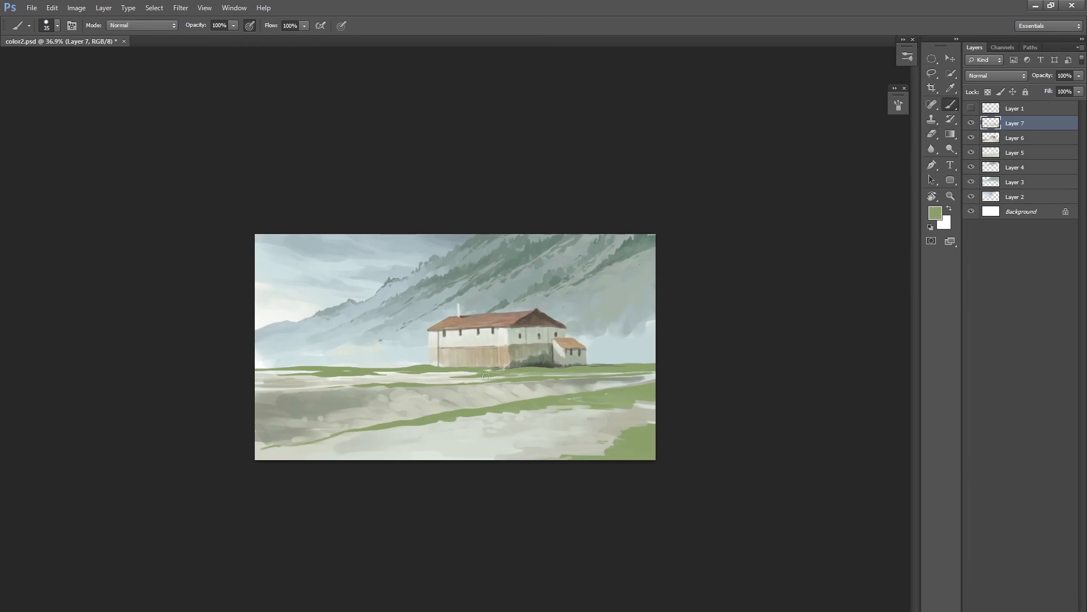
pyautogui.keyDown('ctrl'); pyautogui.click(990, 123); pyautogui.keyUp('ctrl')
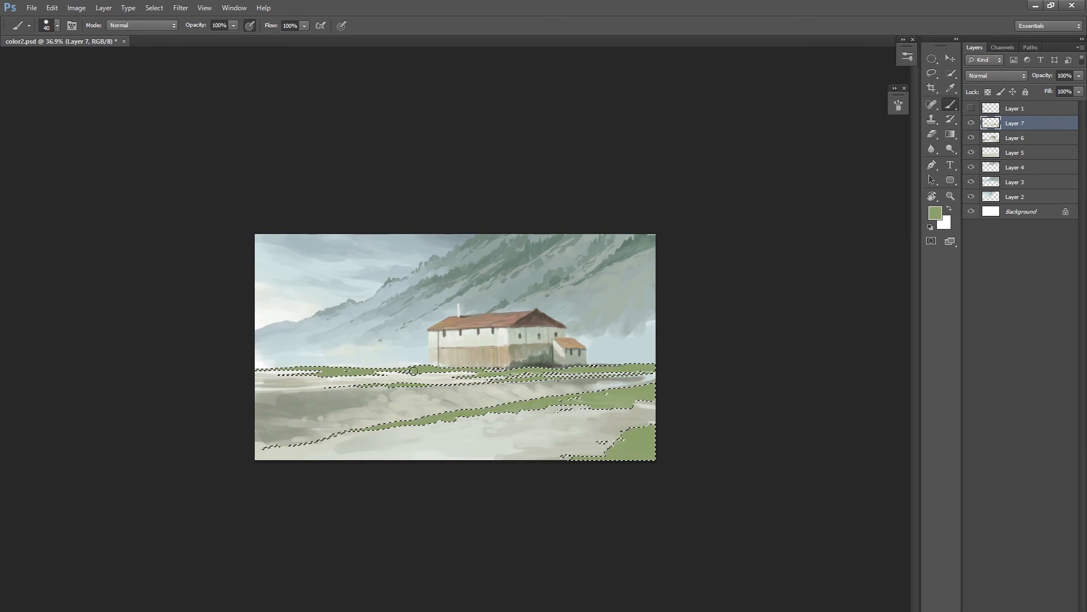
pyautogui.keyDown('alt'); pyautogui.click(293, 378); pyautogui.keyUp('alt')
pyautogui.press('5')
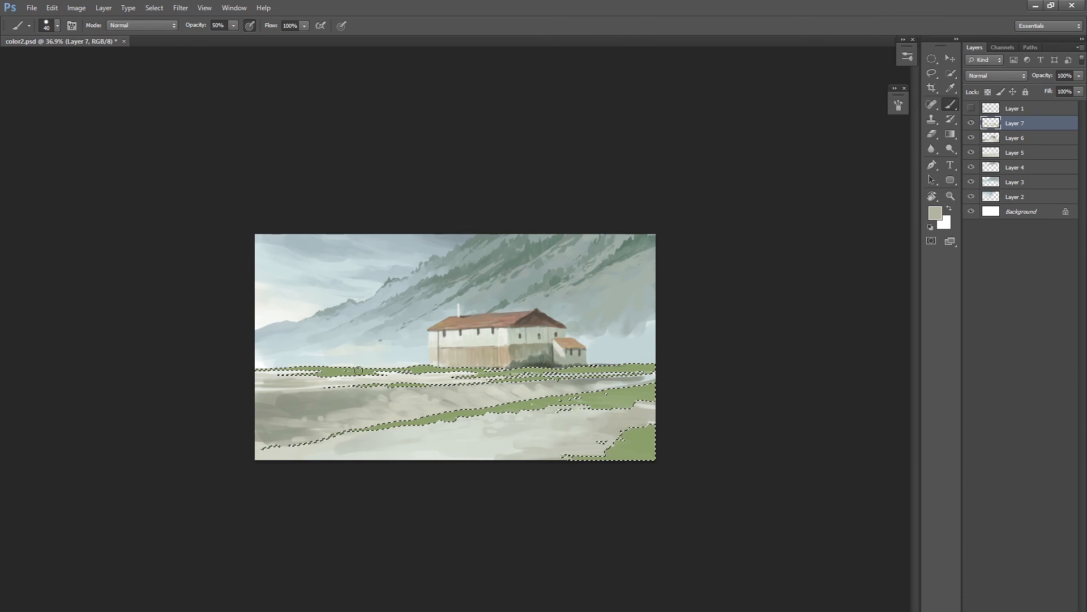
pyautogui.scroll(3, 359, 371)
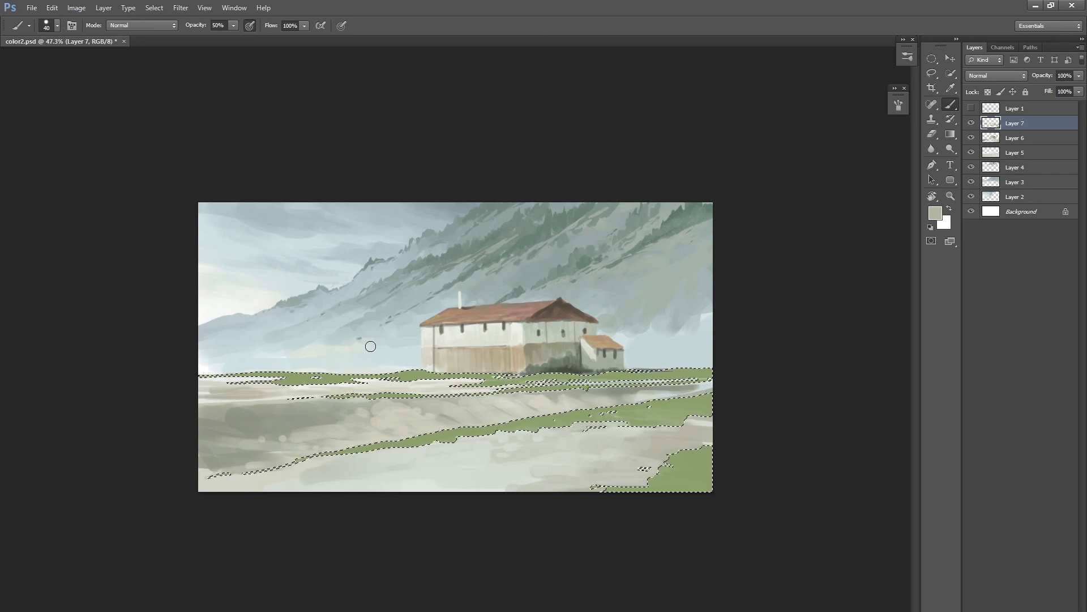
pyautogui.keyDown('alt'); pyautogui.click(261, 384); pyautogui.keyUp('alt')
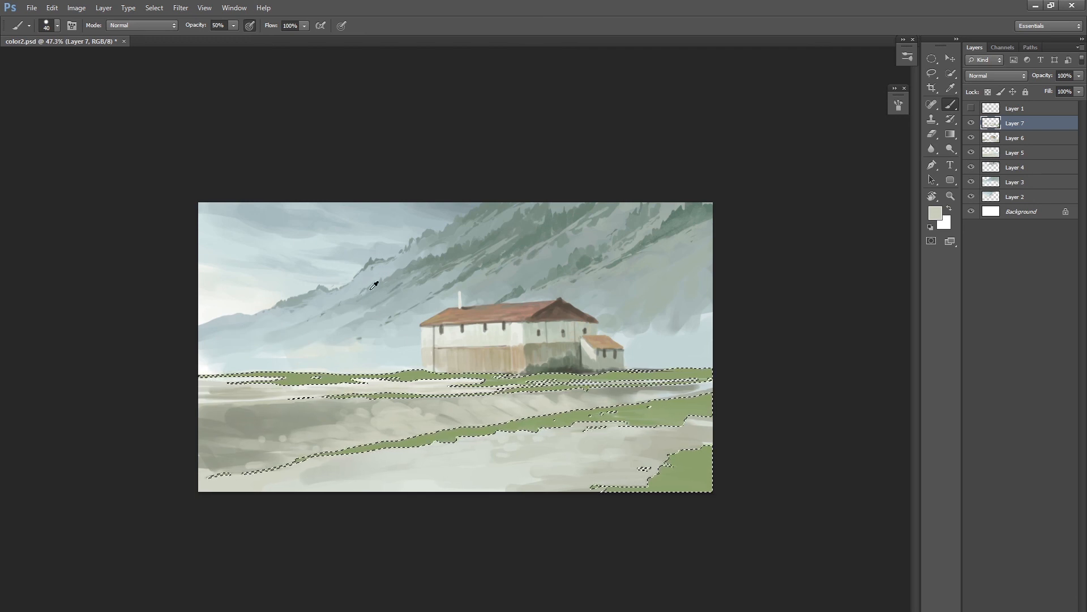
pyautogui.keyDown('alt'); pyautogui.click(268, 384); pyautogui.keyUp('alt')
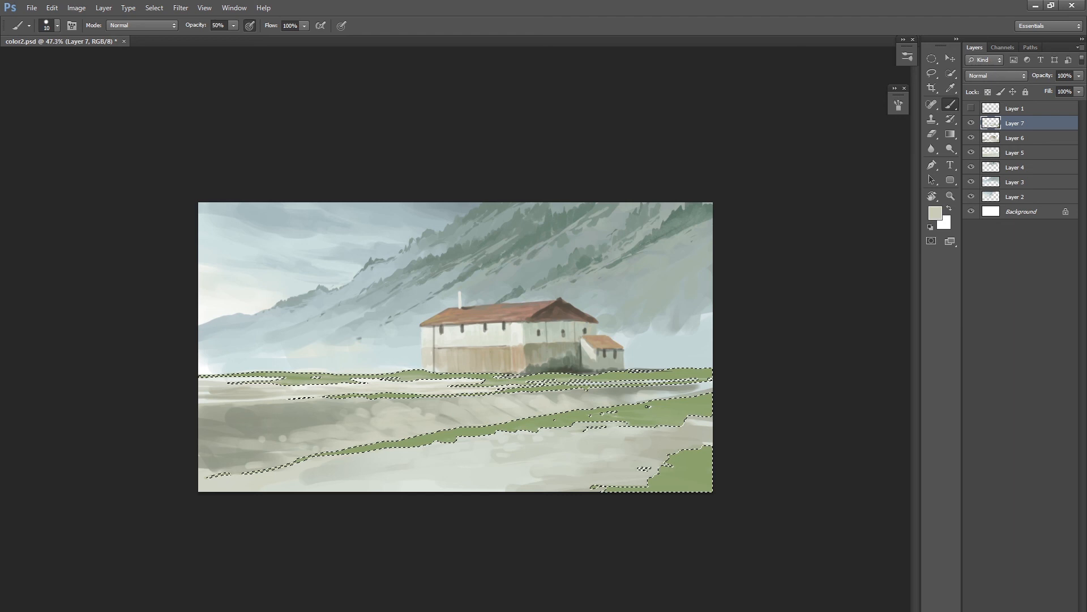
# Choose a cooler, darker green, shade the foreground grass bank and lower-right patch, and clear the selection.
pyautogui.click(935, 213)
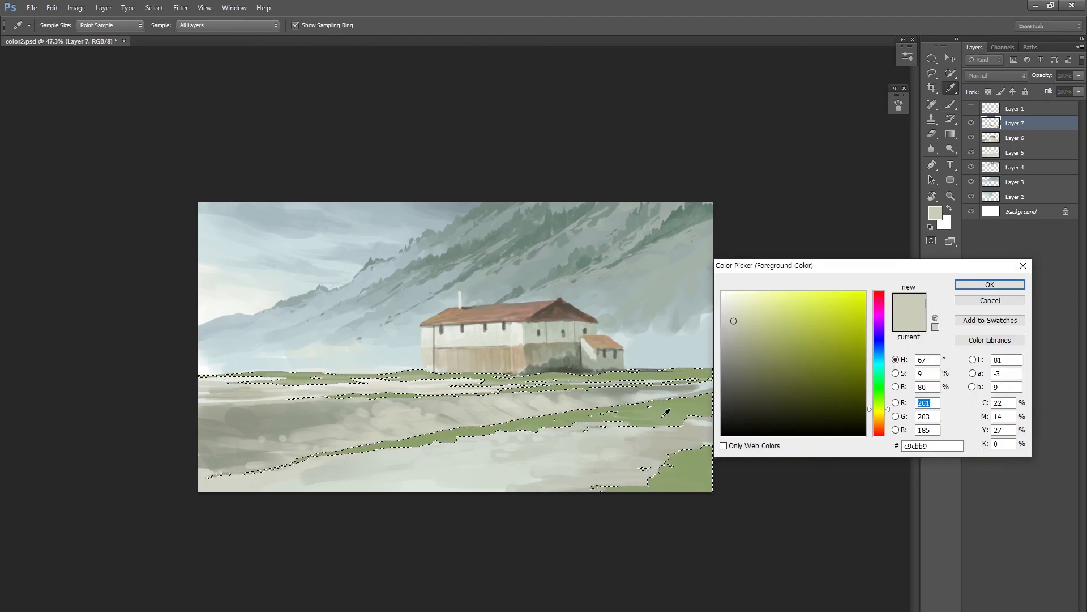
pyautogui.click(880, 396)
pyautogui.click(755, 342)
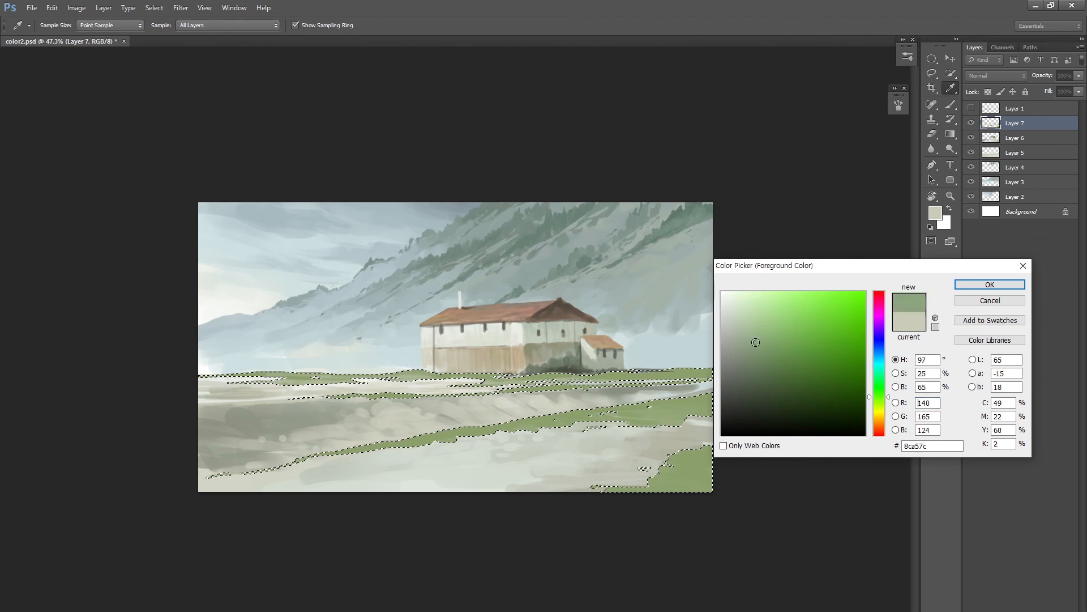
pyautogui.click(989, 284)
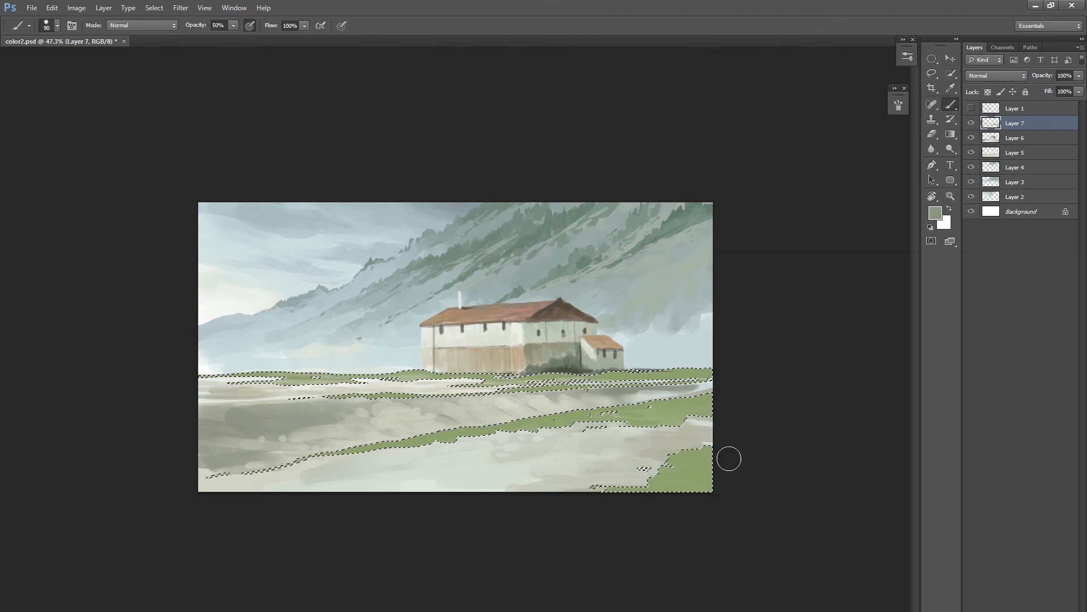
pyautogui.click(935, 213)
pyautogui.click(761, 374)
pyautogui.click(965, 288)
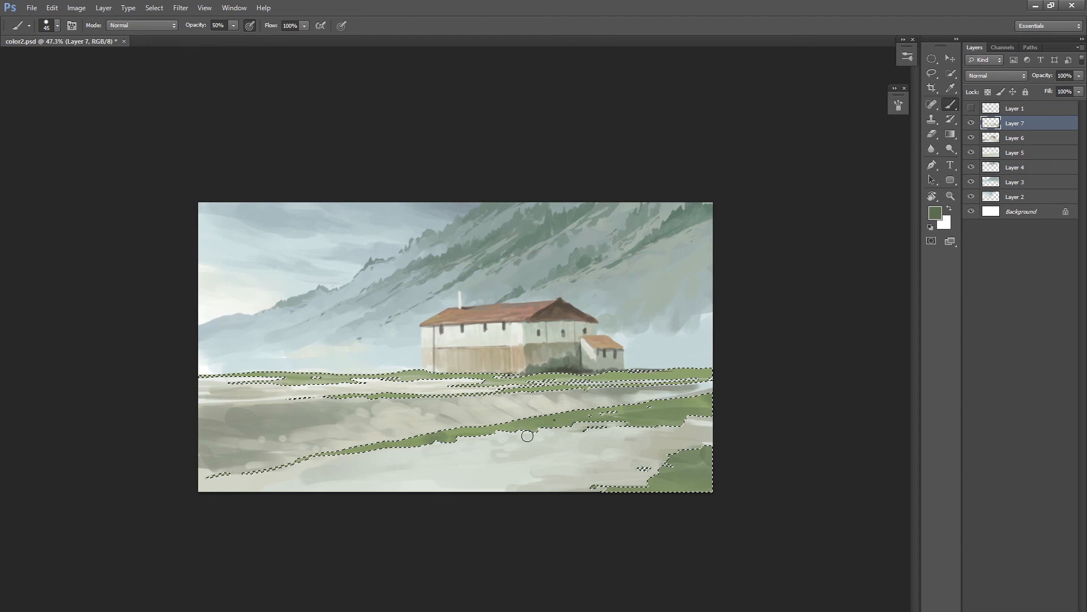
pyautogui.hotkey('ctrl', 'd')
# Reload the Layer 7 grass as a selection and choose a darker olive green based on the sampled grass colour.
pyautogui.scroll(-2, 667, 449)
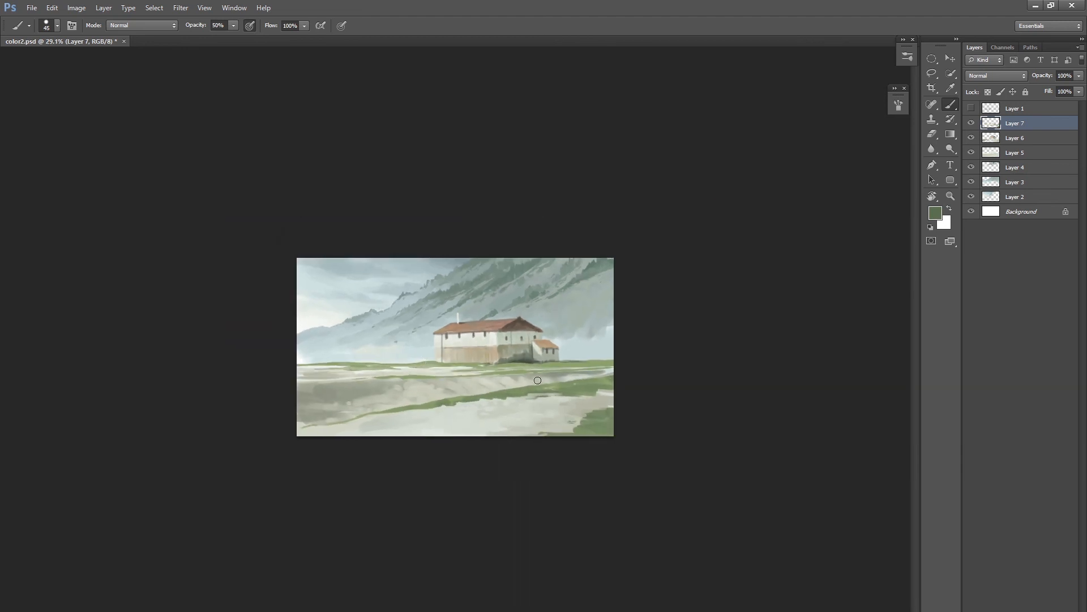
pyautogui.keyDown('ctrl'); pyautogui.click(522, 424); pyautogui.keyUp('ctrl')
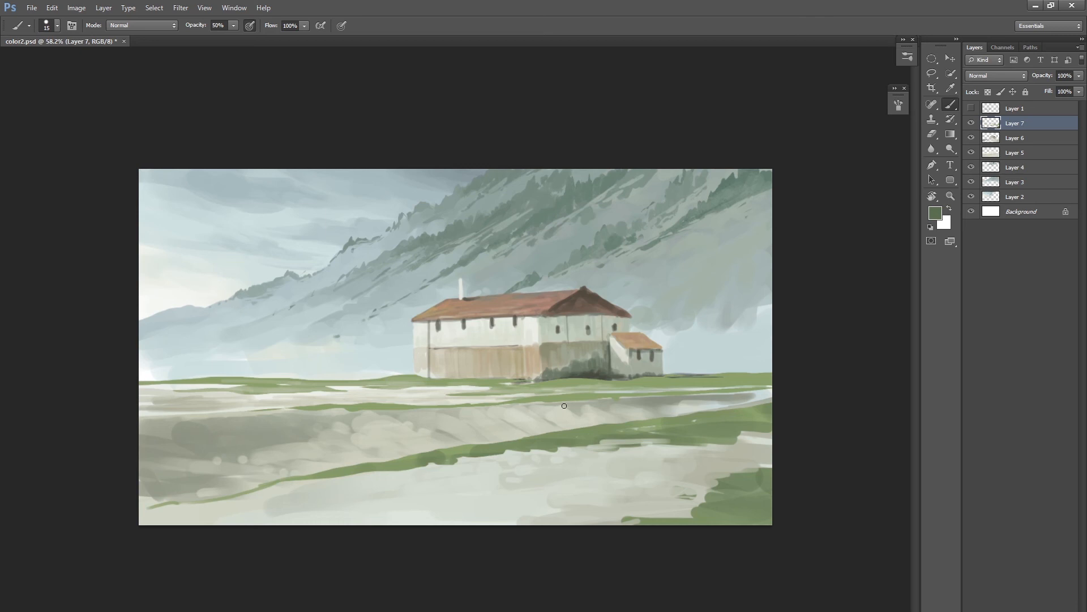
pyautogui.scroll(1, 586, 377)
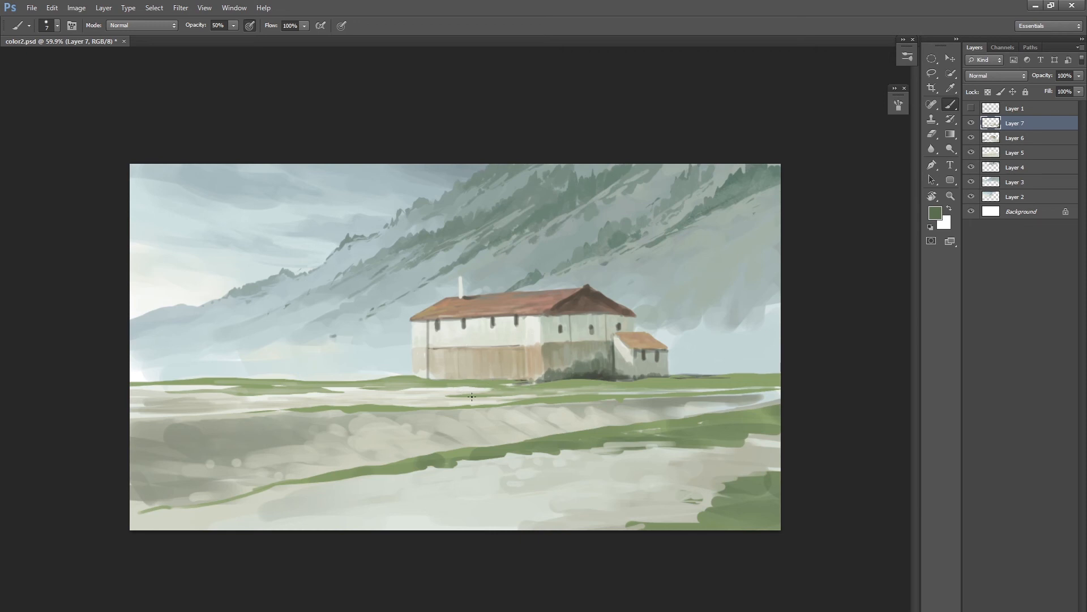
pyautogui.keyDown('ctrl'); pyautogui.click(996, 126); pyautogui.keyUp('ctrl')
pyautogui.keyDown('alt'); pyautogui.click(683, 425); pyautogui.keyUp('alt')
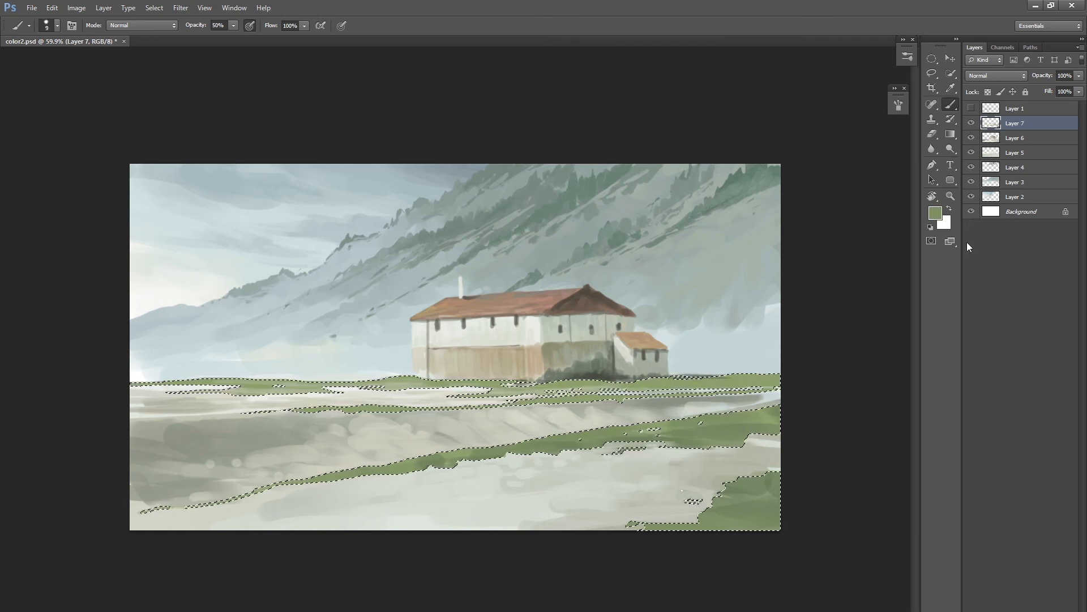
pyautogui.click(935, 213)
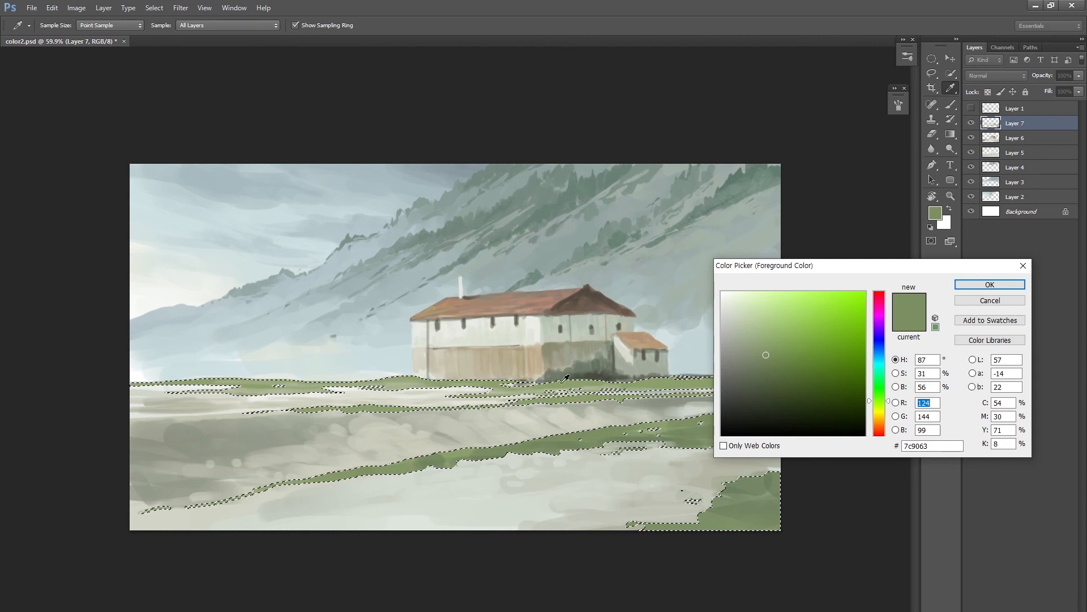
pyautogui.click(767, 378)
pyautogui.click(991, 288)
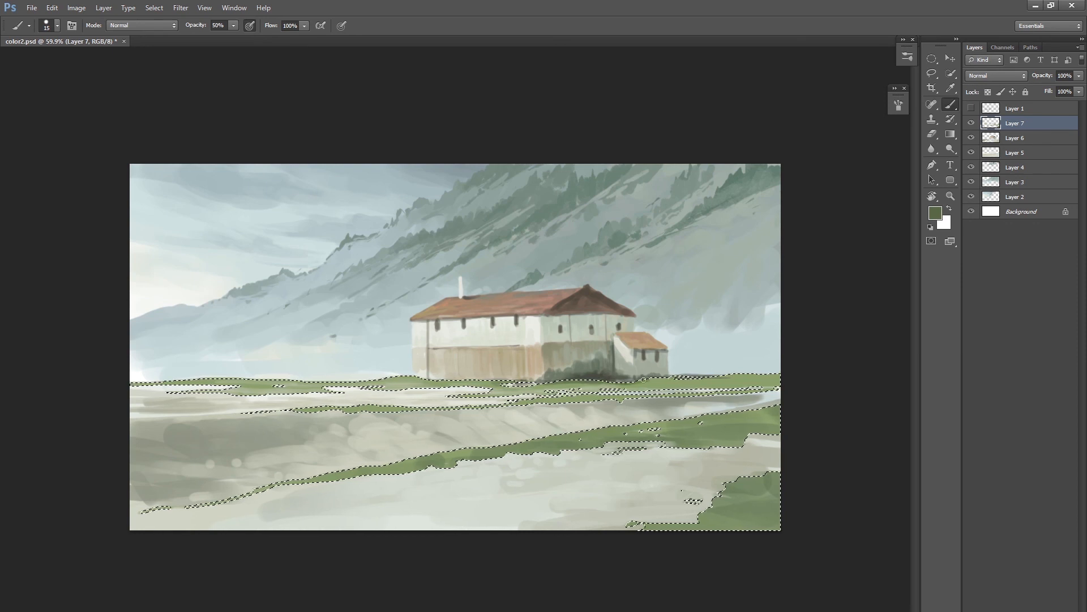
# Shade the distant grass strips in front of the house with the olive green, using a brush of about 10 px.
pyautogui.press('[')
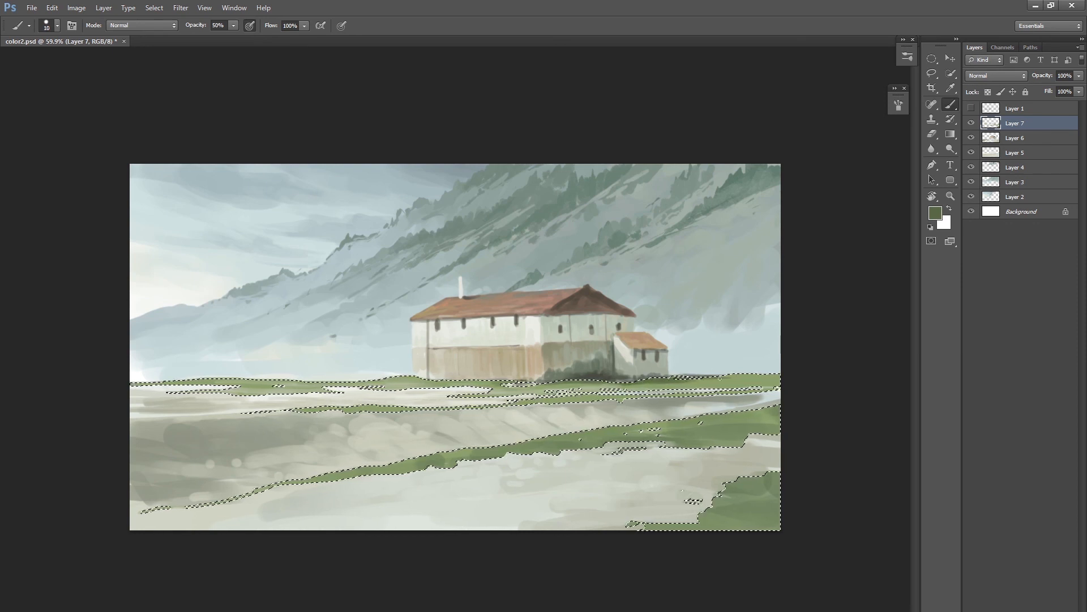
pyautogui.press('[')
pyautogui.press(']')
pyautogui.press(']')
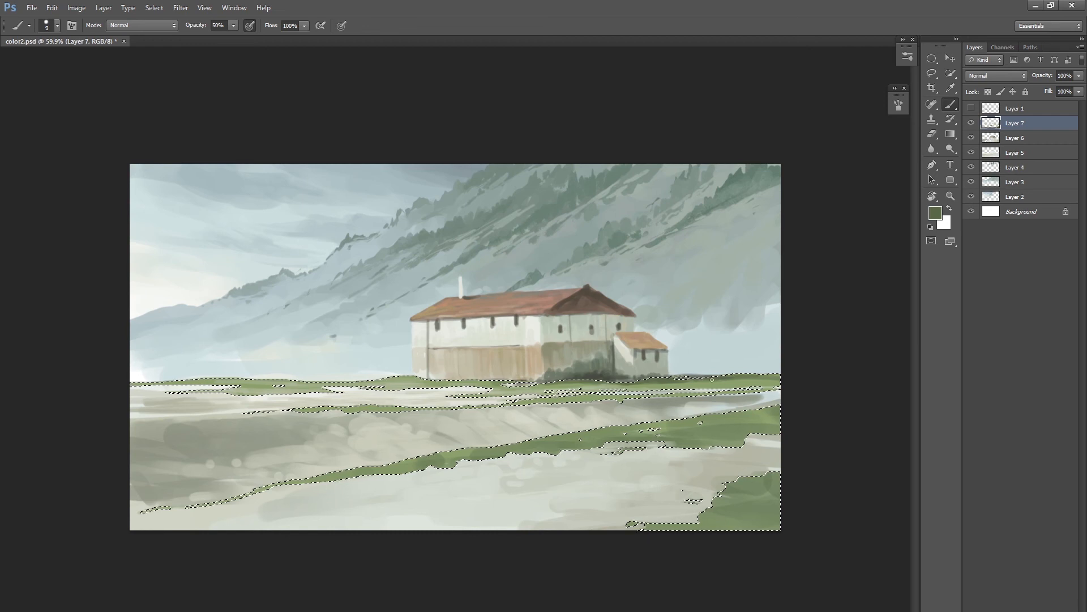
pyautogui.press('[')
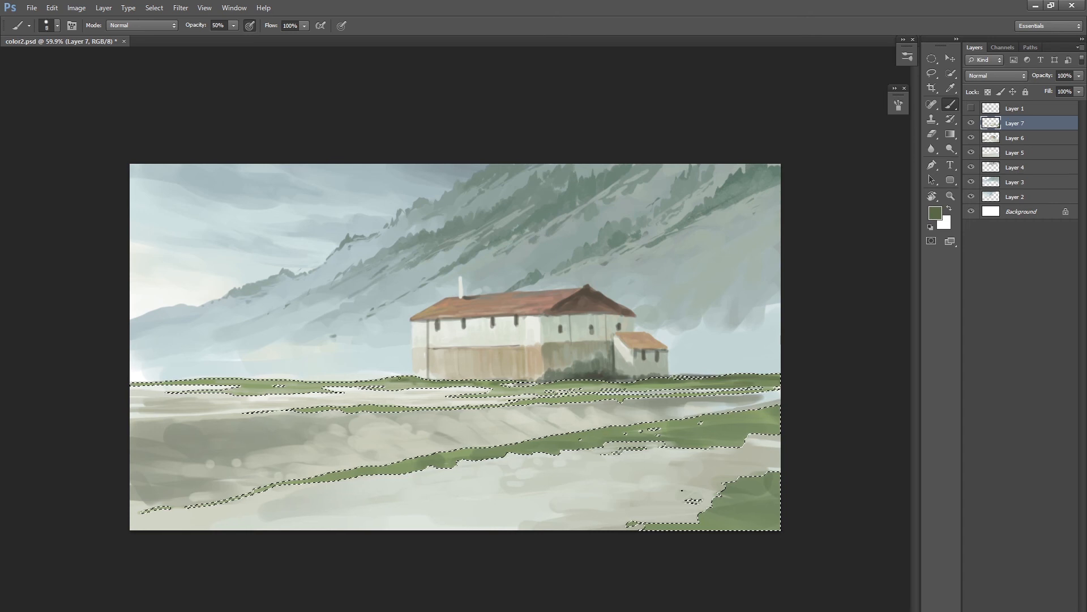
# Sample greens along the distant grass, darken the strip beside and right of the house, and clear the selection.
pyautogui.keyDown('alt'); pyautogui.click(398, 383); pyautogui.keyUp('alt')
pyautogui.keyDown('alt'); pyautogui.click(567, 377); pyautogui.keyUp('alt')
pyautogui.press('[')
pyautogui.press(']')
pyautogui.keyDown('alt'); pyautogui.click(664, 374); pyautogui.keyUp('alt')
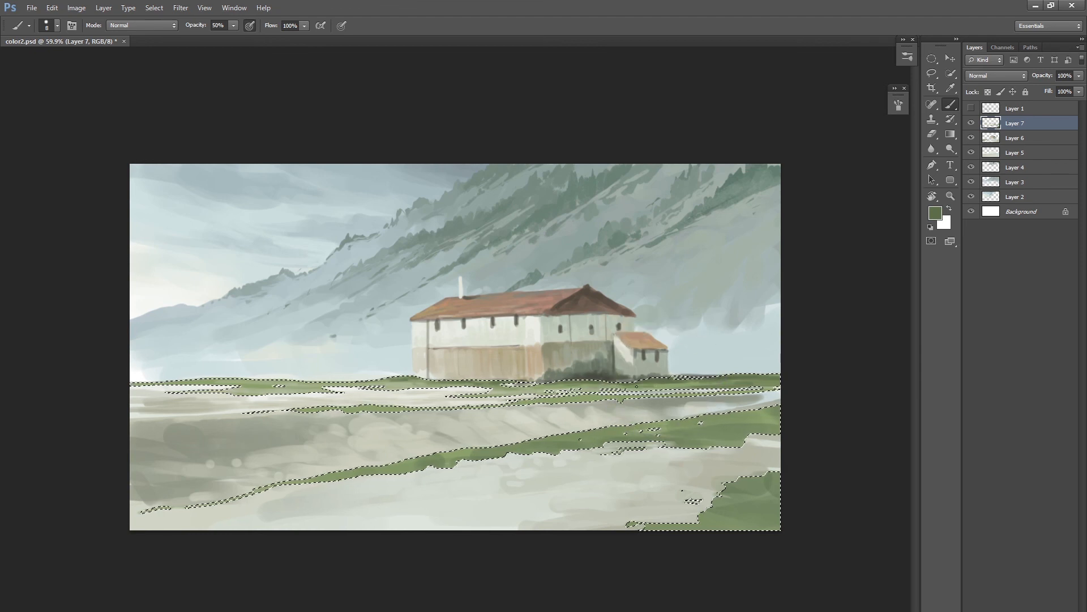
pyautogui.press(']')
pyautogui.press(']')
pyautogui.press(']')
pyautogui.hotkey('ctrl', 'd')
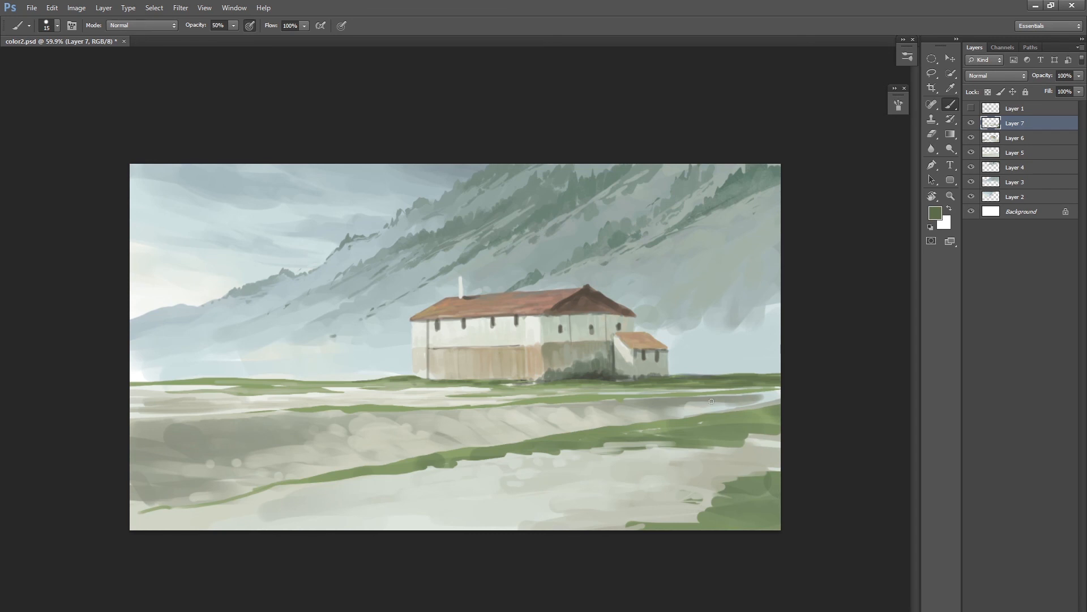
# Show the Layer 1 line sketch over the painting as a guide for the trees.
pyautogui.scroll(-5, 651, 445)
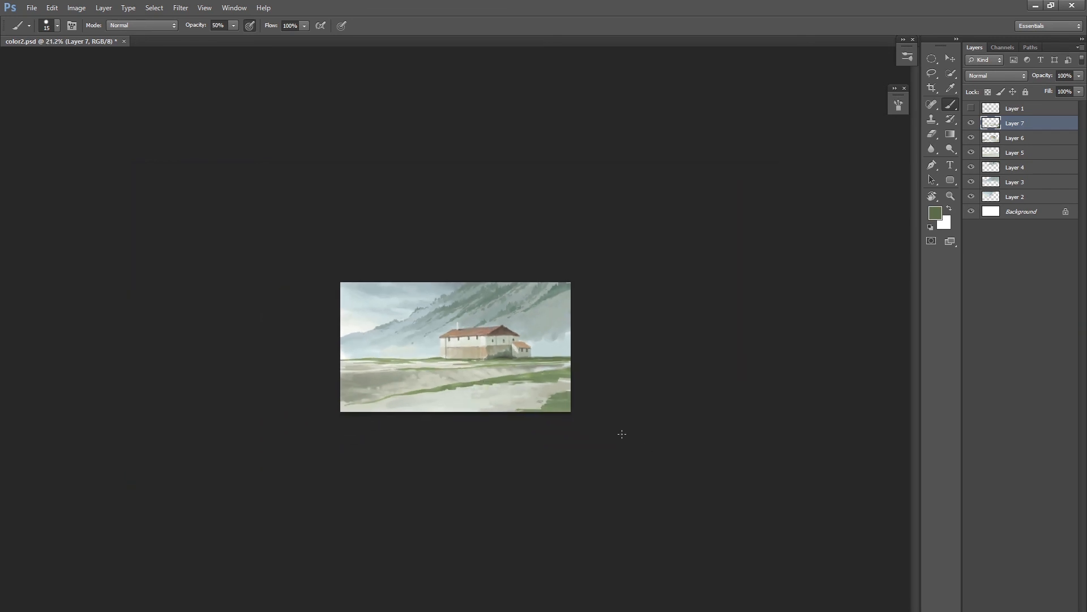
pyautogui.scroll(3, 546, 452)
pyautogui.scroll(1, 579, 389)
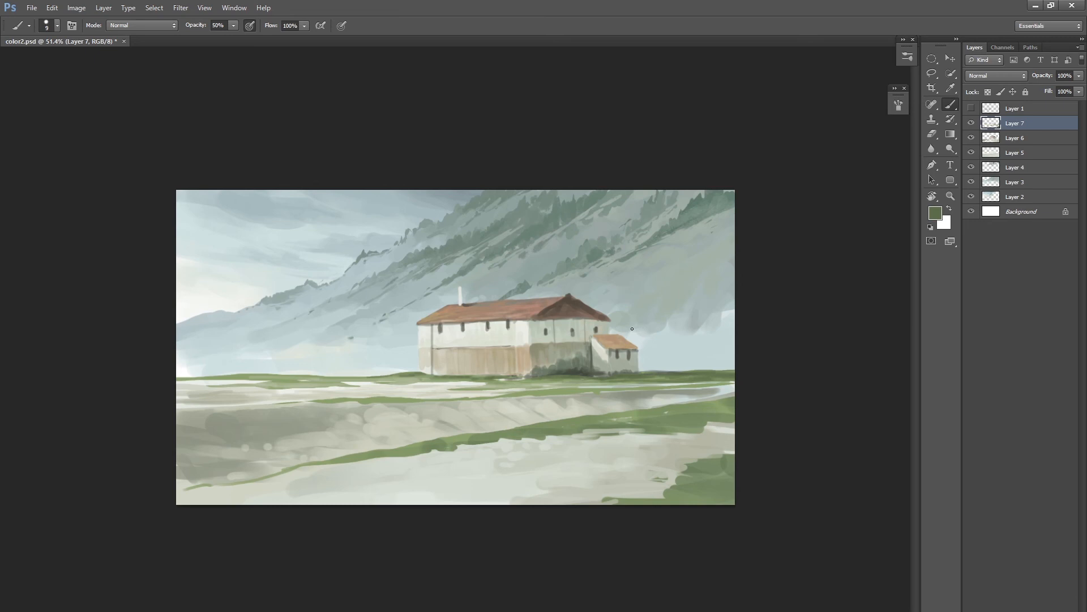
pyautogui.click(971, 108)
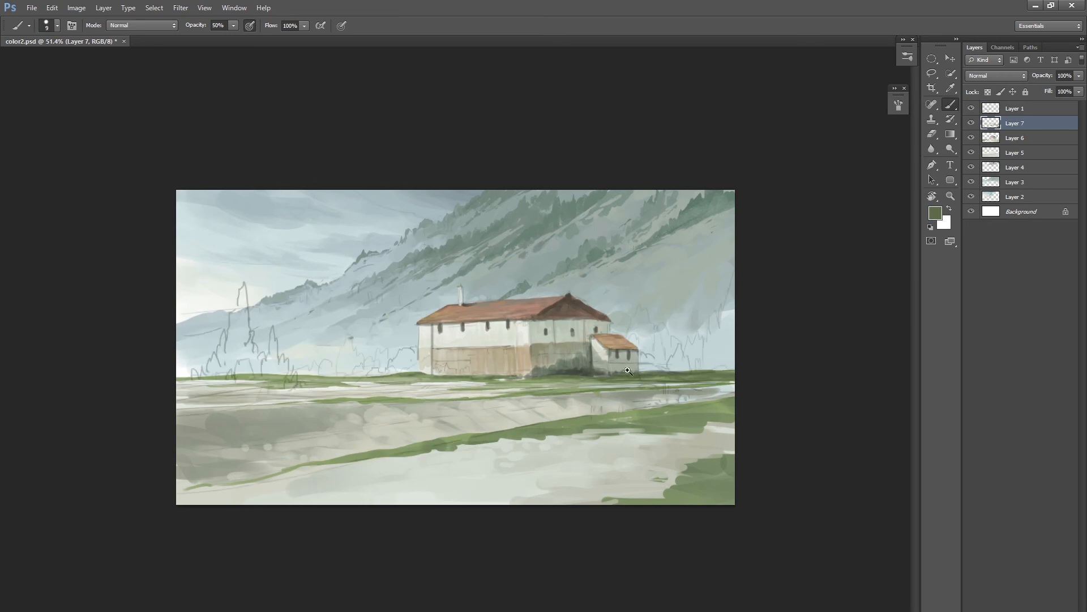
pyautogui.scroll(2, 632, 364)
pyautogui.press('l')
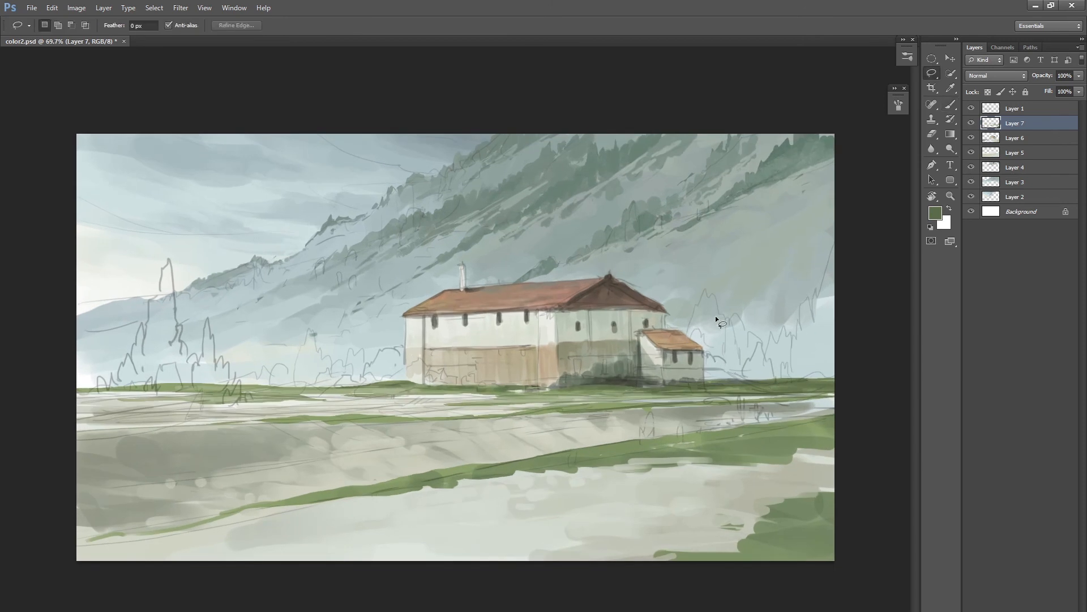
pyautogui.scroll(-1, 708, 320)
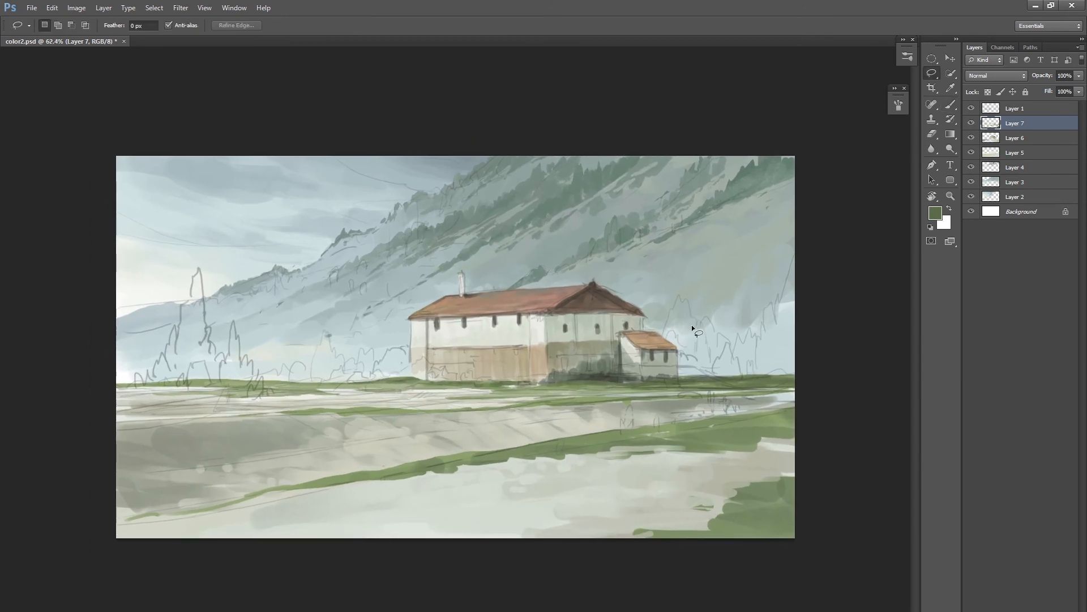
# Add a new layer directly above Layer 5, beneath the house on Layer 6.
pyautogui.click(971, 138)
pyautogui.click(971, 139)
pyautogui.click(998, 142)
pyautogui.click(997, 160)
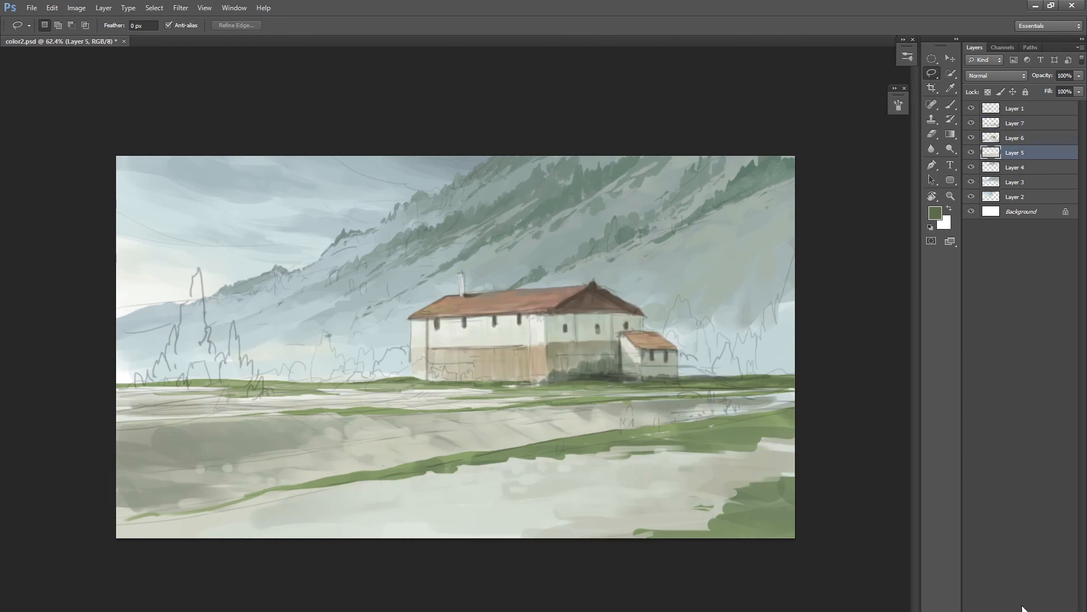
pyautogui.hotkey('ctrl', 'shift', 'alt', 'n')
pyautogui.click(971, 138)
pyautogui.click(971, 138)
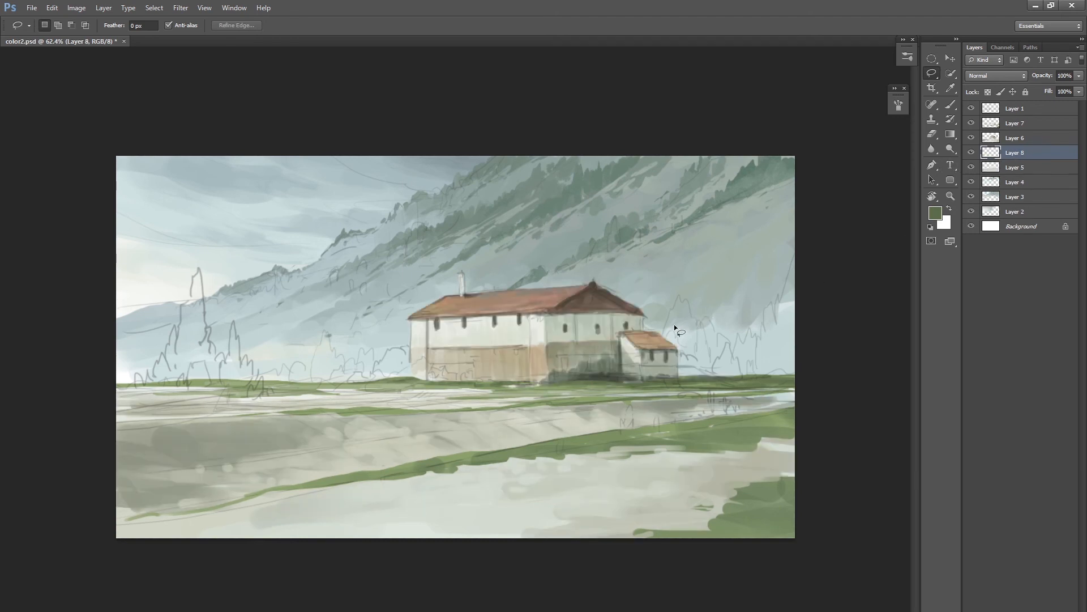
# Lasso the sketched tree line right of the house, add the one left of it, and switch to the Brush.
pyautogui.moveTo(691, 312)
pyautogui.mouseDown()
pyautogui.moveTo(730, 348)
pyautogui.moveTo(775, 305)
pyautogui.mouseUp()
pyautogui.moveTo(800, 260); pyautogui.dragTo(797, 376)
pyautogui.moveTo(654, 330)
pyautogui.mouseDown()
pyautogui.moveTo(708, 359)
pyautogui.moveTo(665, 350)
pyautogui.moveTo(652, 333)
pyautogui.moveTo(656, 376)
pyautogui.moveTo(695, 372)
pyautogui.mouseUp()
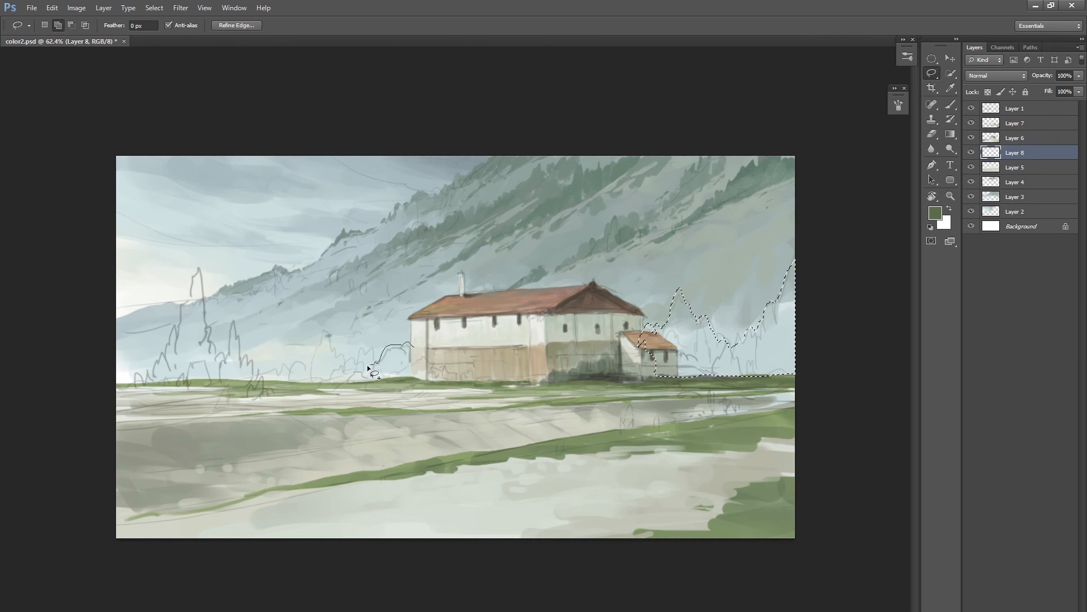
pyautogui.moveTo(315, 352)
pyautogui.mouseDown()
pyautogui.moveTo(309, 367)
pyautogui.moveTo(252, 382)
pyautogui.mouseUp()
pyautogui.moveTo(439, 376); pyautogui.dragTo(416, 345)
pyautogui.press('b')
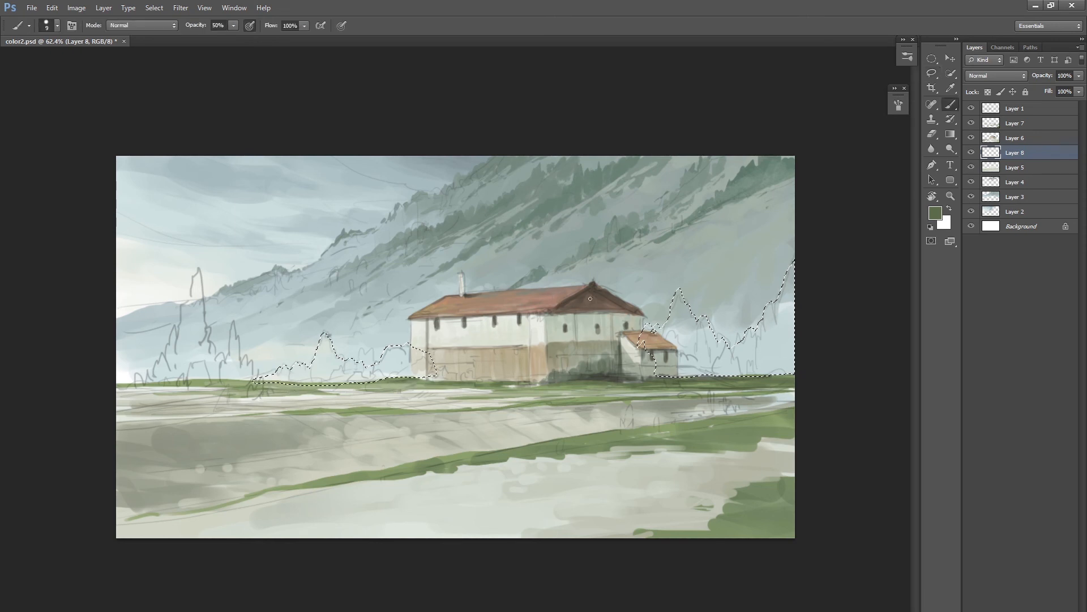
pyautogui.press(']')
pyautogui.press(']')
pyautogui.press(']')
pyautogui.press(']')
pyautogui.press(']')
pyautogui.press(']')
pyautogui.press(']')
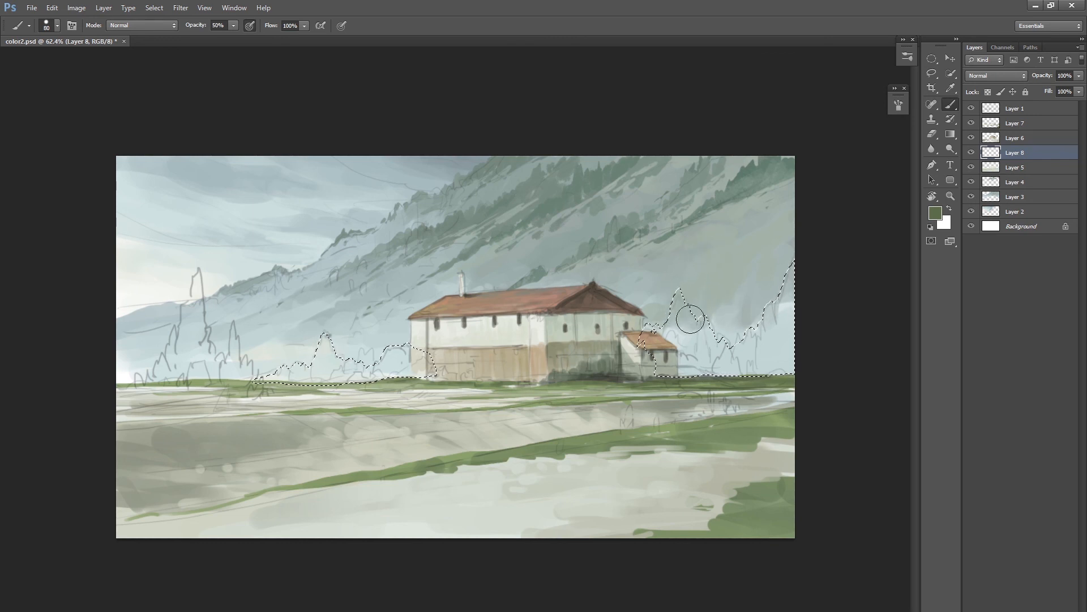
pyautogui.press('[')
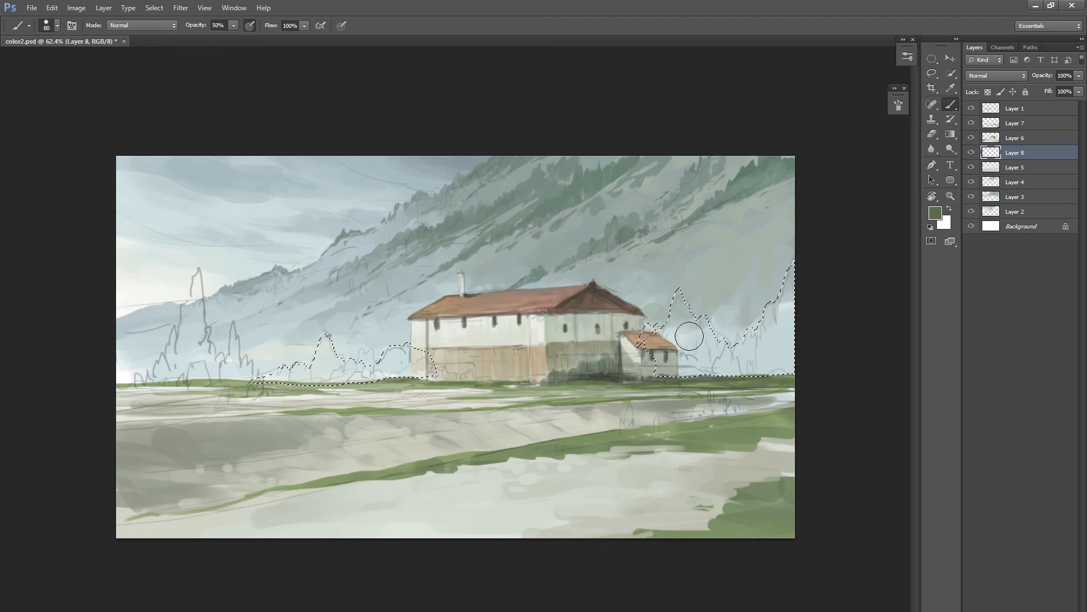
pyautogui.press('[')
pyautogui.press('[')
pyautogui.press('[')
pyautogui.press('[')
pyautogui.press('[')
pyautogui.press('[')
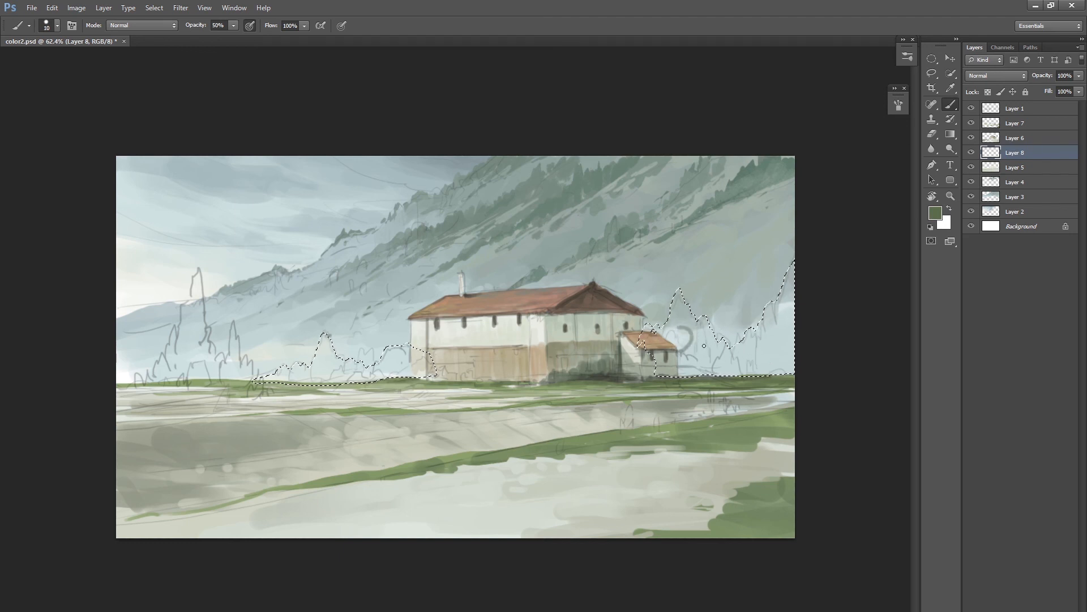
pyautogui.hotkey('ctrl', 'z')
pyautogui.moveTo(683, 329); pyautogui.dragTo(684, 353)
pyautogui.moveTo(758, 348)
pyautogui.mouseDown()
pyautogui.moveTo(784, 359)
pyautogui.moveTo(726, 373)
pyautogui.mouseUp()
pyautogui.hotkey('ctrl', 'alt', 'z')
pyautogui.hotkey('ctrl', 'alt', 'z')
pyautogui.hotkey('ctrl', 'alt', 'z')
pyautogui.hotkey('ctrl', 'alt', 'z')
pyautogui.press('[')
pyautogui.press('[')
pyautogui.press('[')
pyautogui.moveTo(679, 324)
pyautogui.mouseDown()
pyautogui.moveTo(671, 327)
pyautogui.moveTo(692, 346)
pyautogui.moveTo(683, 354)
pyautogui.mouseUp()
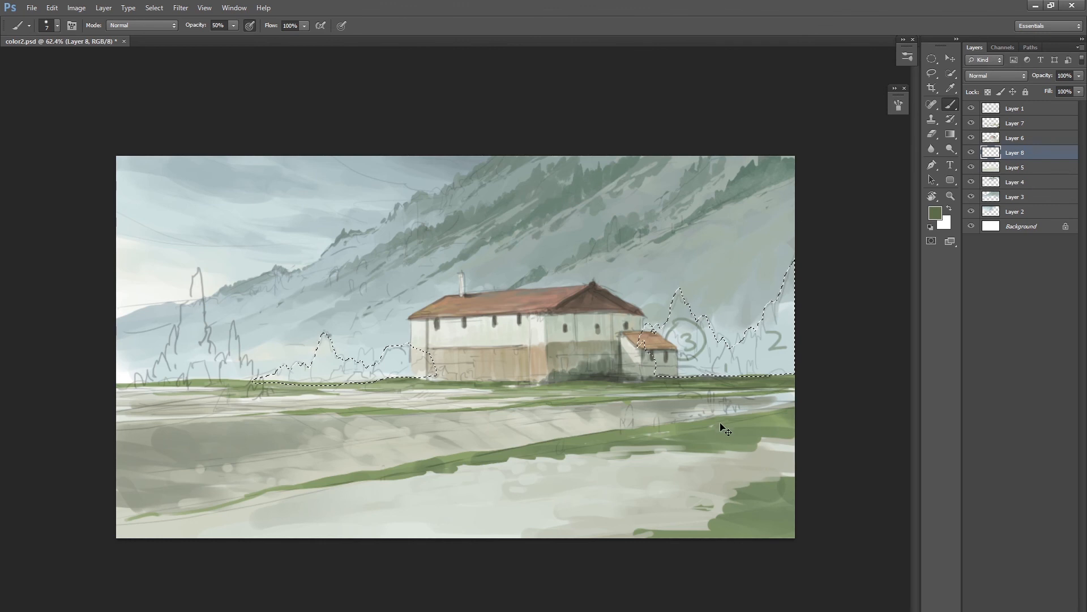
pyautogui.hotkey('ctrl', 'alt', 'z')
pyautogui.hotkey('ctrl', 'alt', 'z')
pyautogui.hotkey('ctrl', 'alt', 'z')
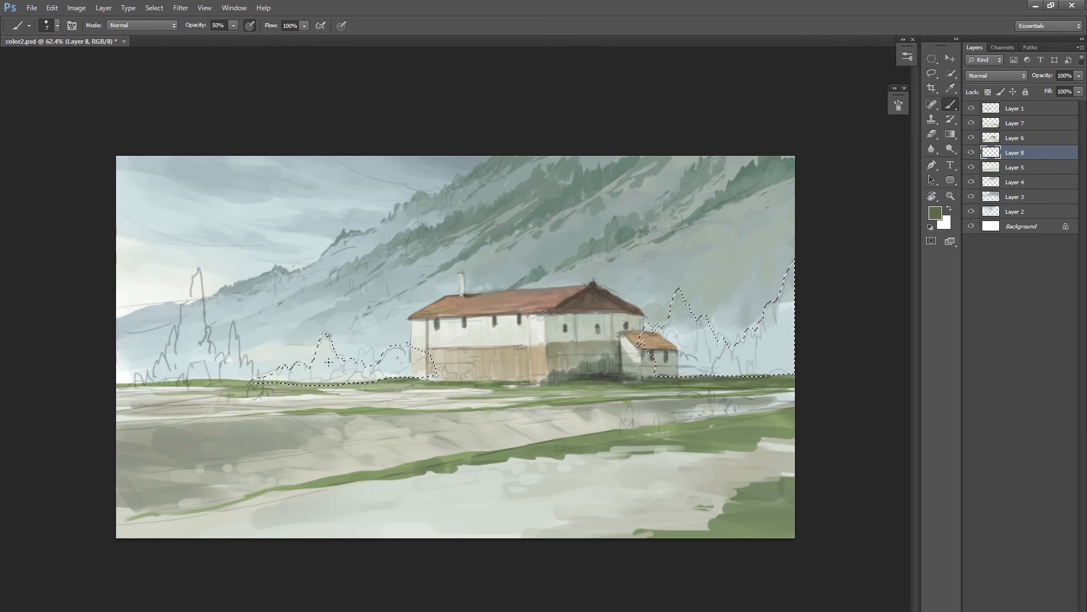
pyautogui.moveTo(323, 367); pyautogui.dragTo(334, 363)
pyautogui.hotkey('ctrl', 'alt', 'z')
pyautogui.hotkey('ctrl', 'alt', 'z')
pyautogui.hotkey('ctrl', 'alt', 'z')
# Enlarge the brush to about 60 px and sample the dark green of the trees on the upper mountain slope.
pyautogui.press(']')
pyautogui.press(']')
pyautogui.press(']')
pyautogui.press(']')
pyautogui.press(']')
pyautogui.press(']')
pyautogui.press(']')
pyautogui.press(']')
pyautogui.press(']')
pyautogui.press(']')
pyautogui.press(']')
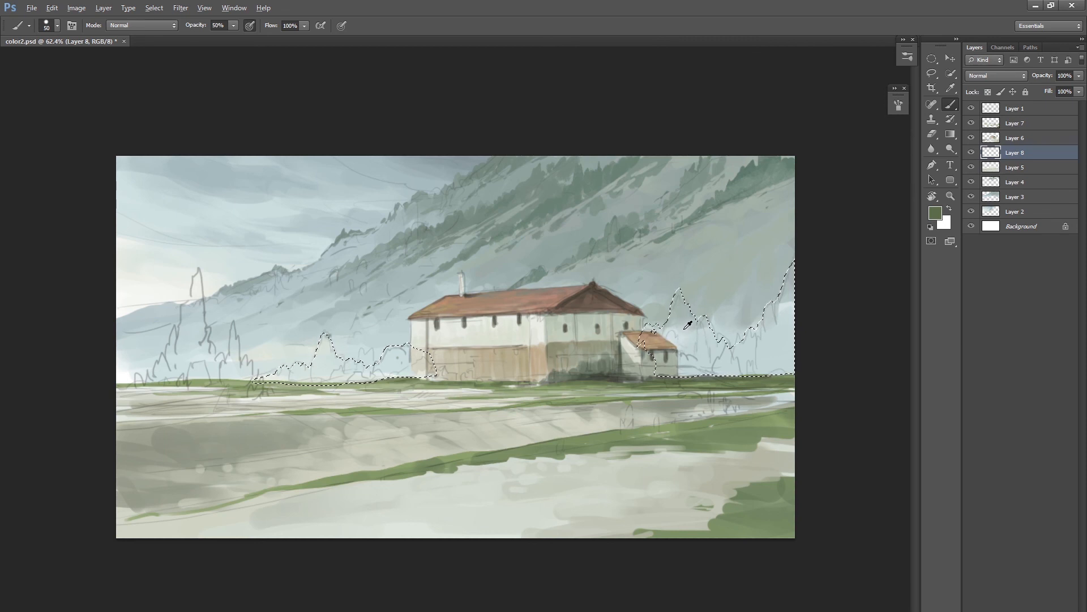
pyautogui.keyDown('alt'); pyautogui.click(753, 165); pyautogui.keyUp('alt')
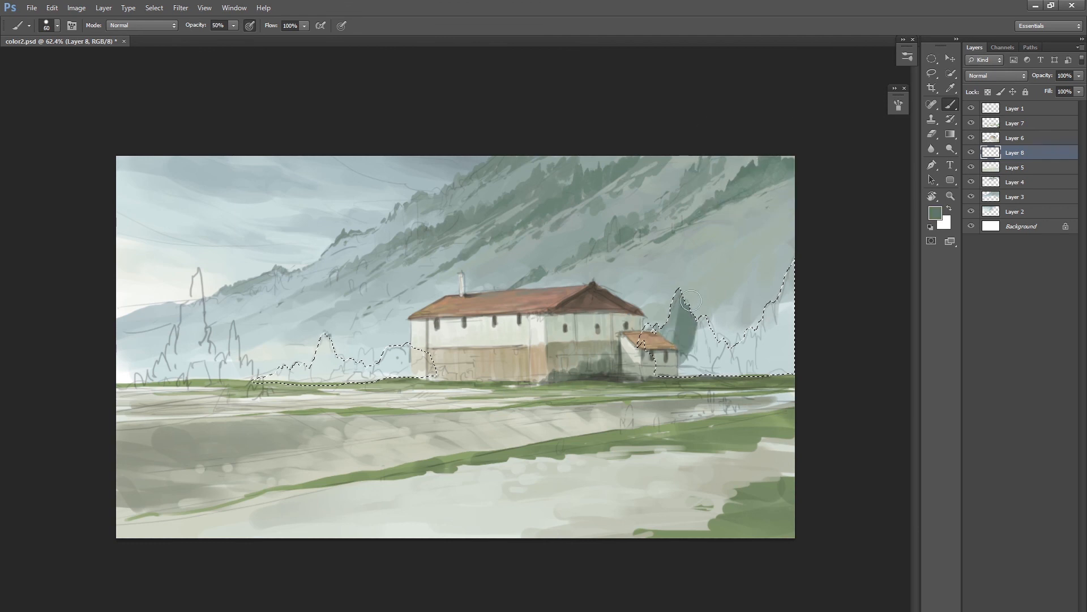
# Fill the selected tree line right of the house with the sampled green at 100% brush opacity.
pyautogui.press('0')
pyautogui.moveTo(691, 301)
pyautogui.mouseDown()
pyautogui.moveTo(683, 321)
pyautogui.moveTo(660, 312)
pyautogui.mouseUp()
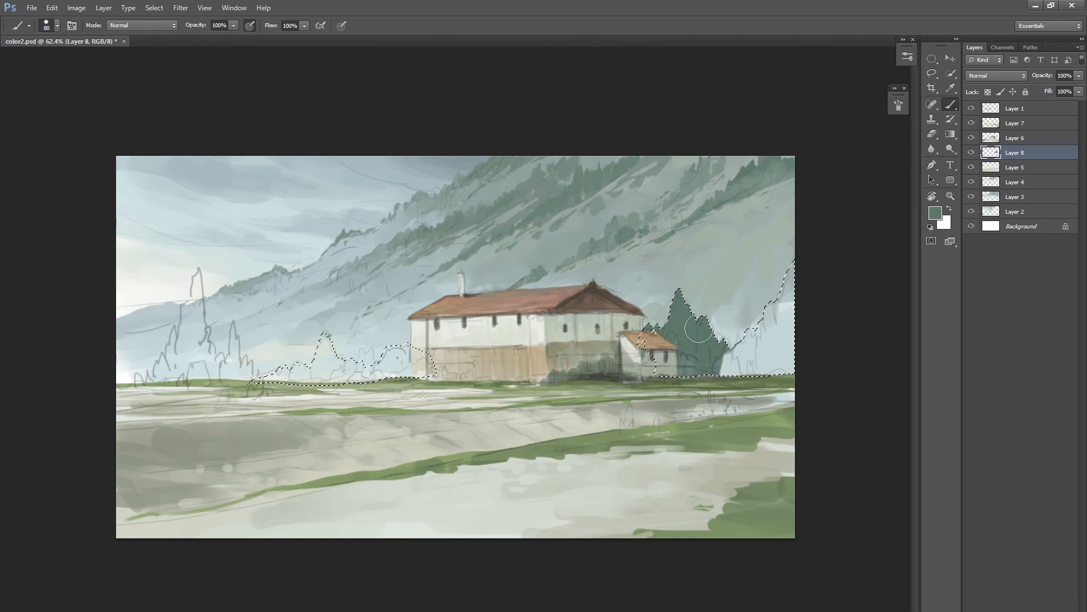
pyautogui.moveTo(732, 344); pyautogui.dragTo(717, 380)
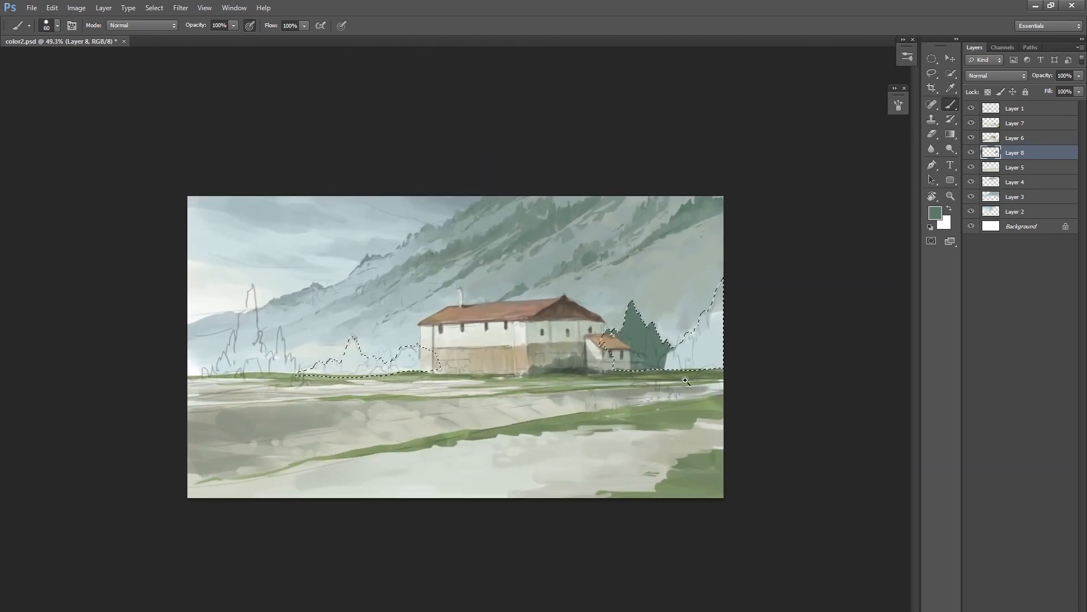
pyautogui.moveTo(662, 342); pyautogui.dragTo(677, 336)
pyautogui.press('[')
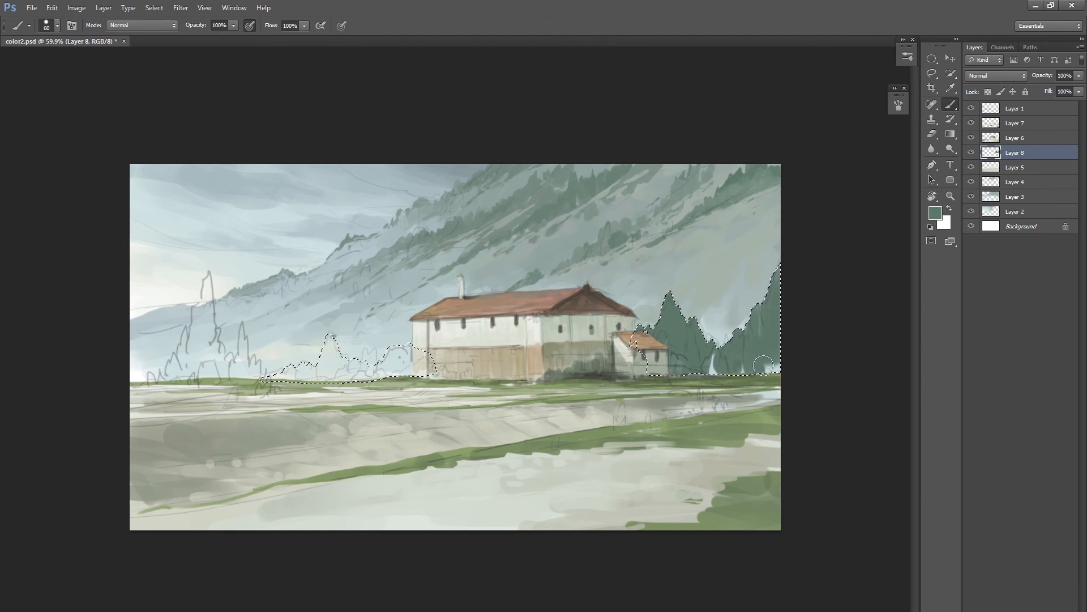
# Set the foreground colour to dark green #495d53 and shade the trees right of the house with a smaller brush.
pyautogui.click(935, 213)
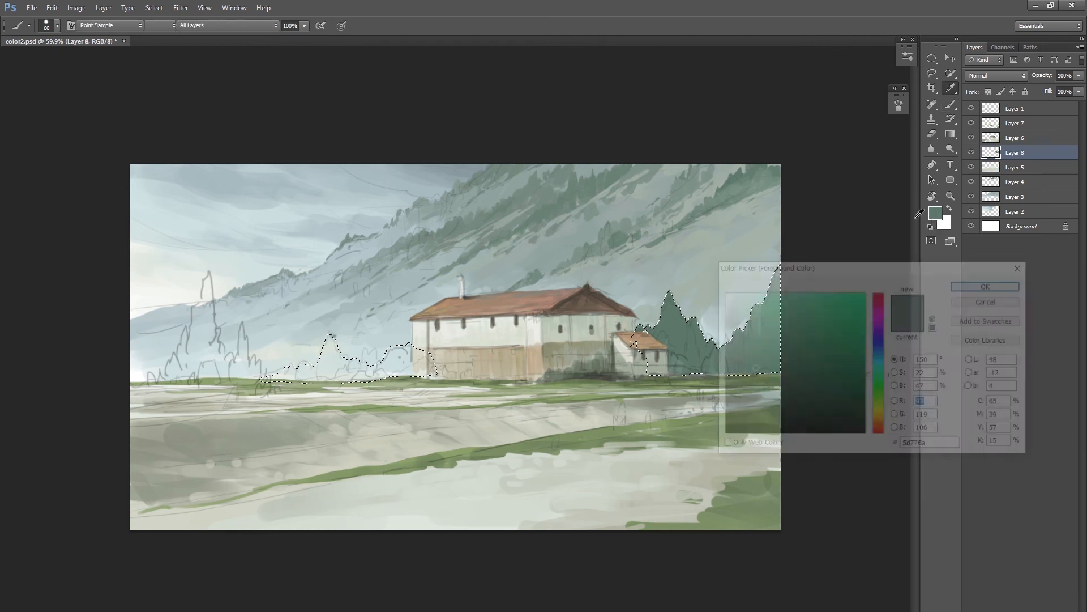
pyautogui.click(752, 379)
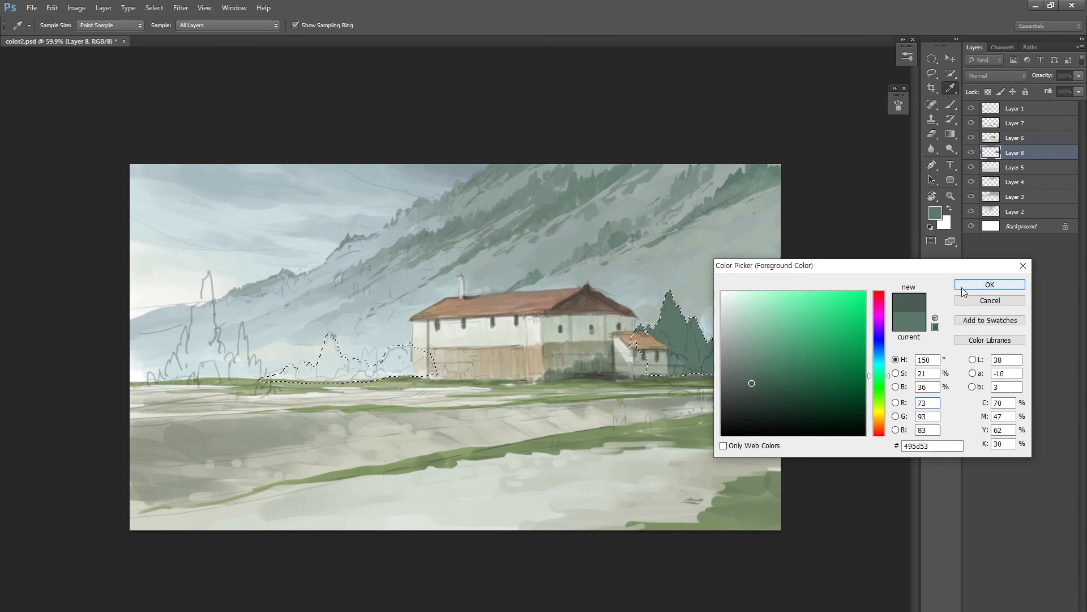
pyautogui.click(990, 284)
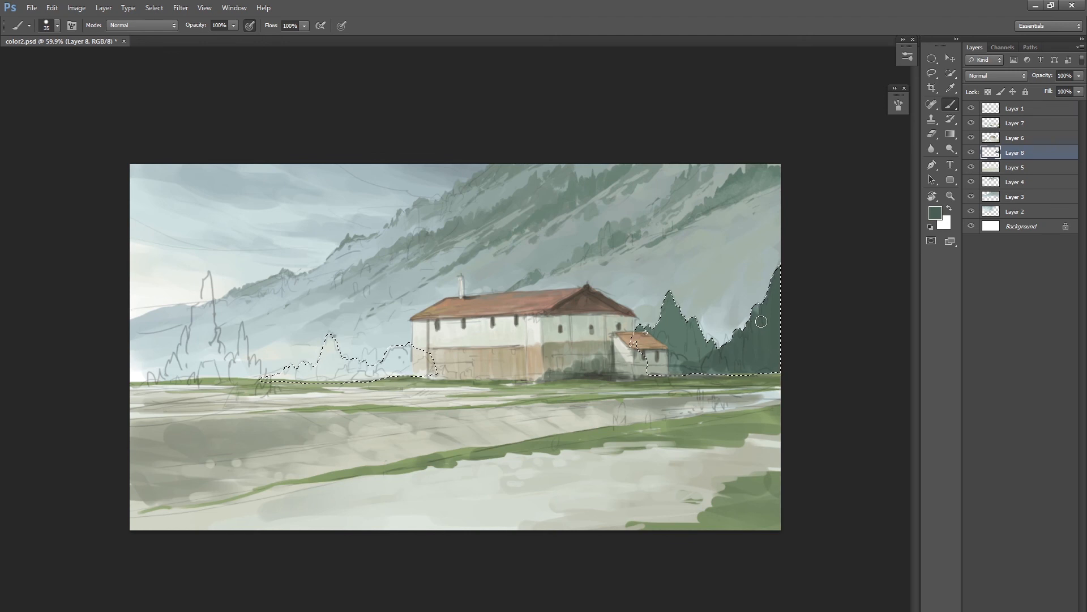
pyautogui.press('[')
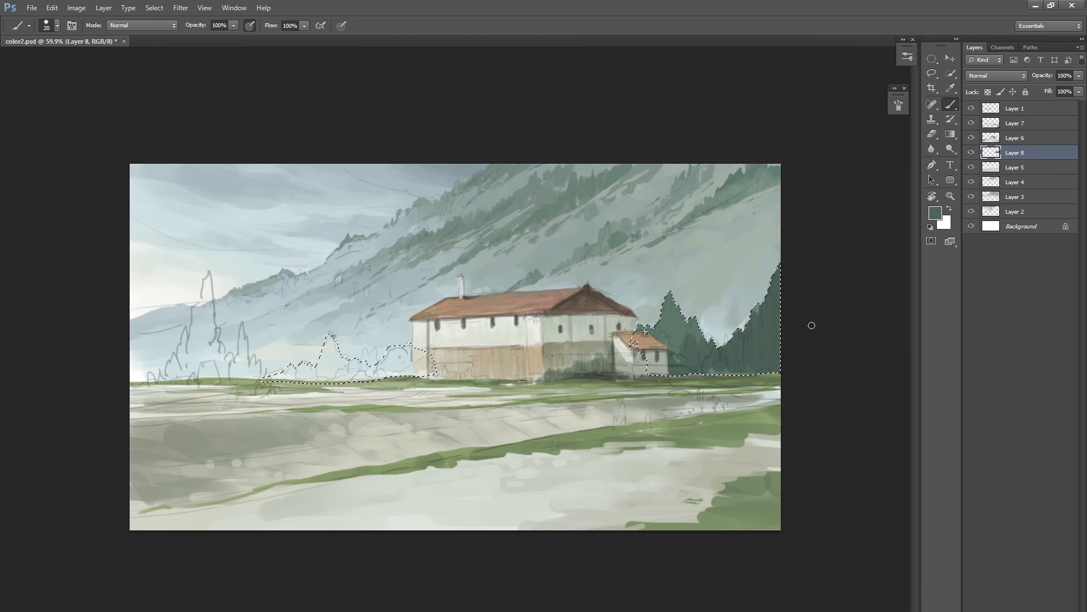
# Set the colour to #33433b, add deeper shadows to the trees right of the house with a 25 px brush, and clear the selection.
pyautogui.click(935, 212)
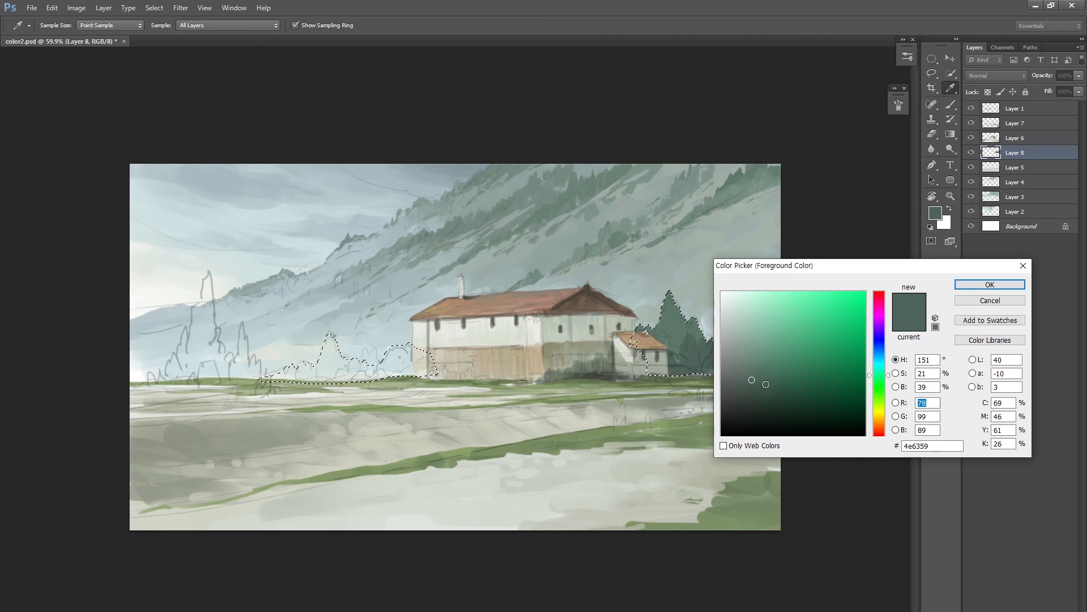
pyautogui.click(757, 387)
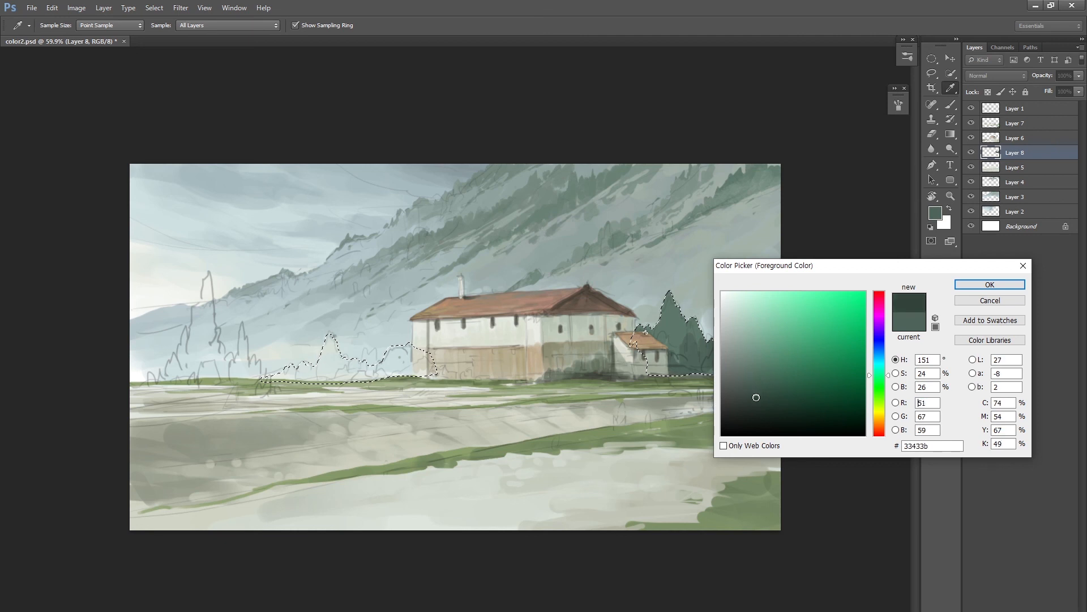
pyautogui.click(989, 284)
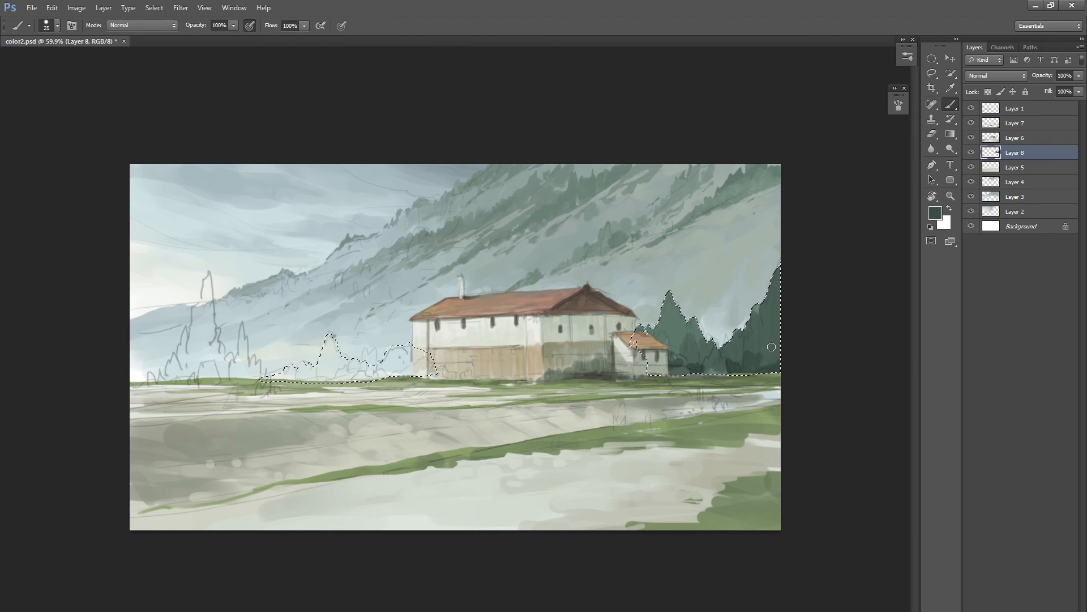
pyautogui.press(']')
pyautogui.press('[')
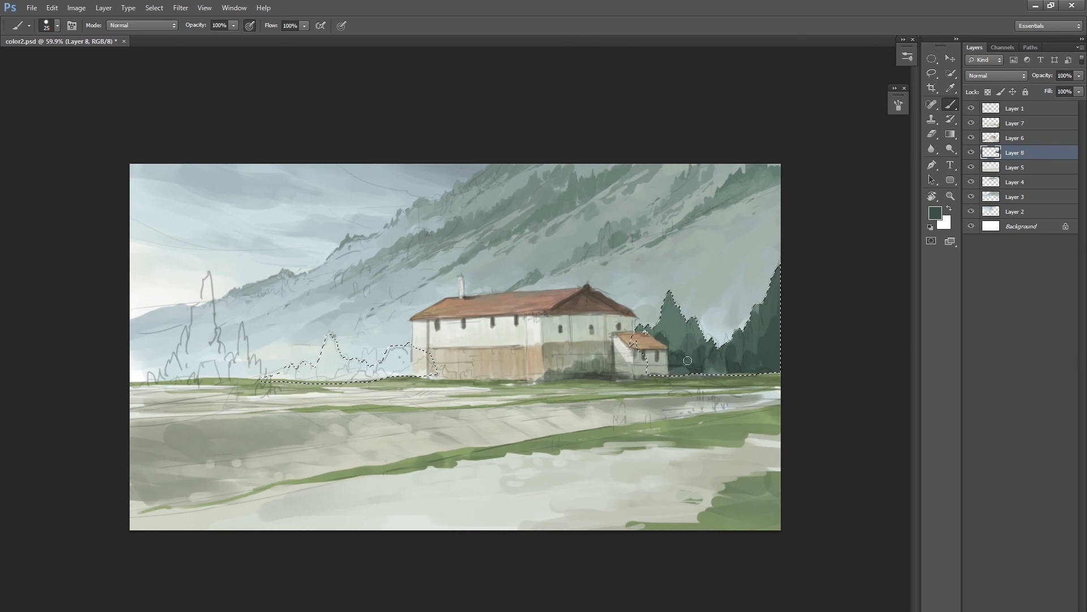
pyautogui.moveTo(747, 370); pyautogui.dragTo(715, 398)
pyautogui.hotkey('ctrl', 'd')
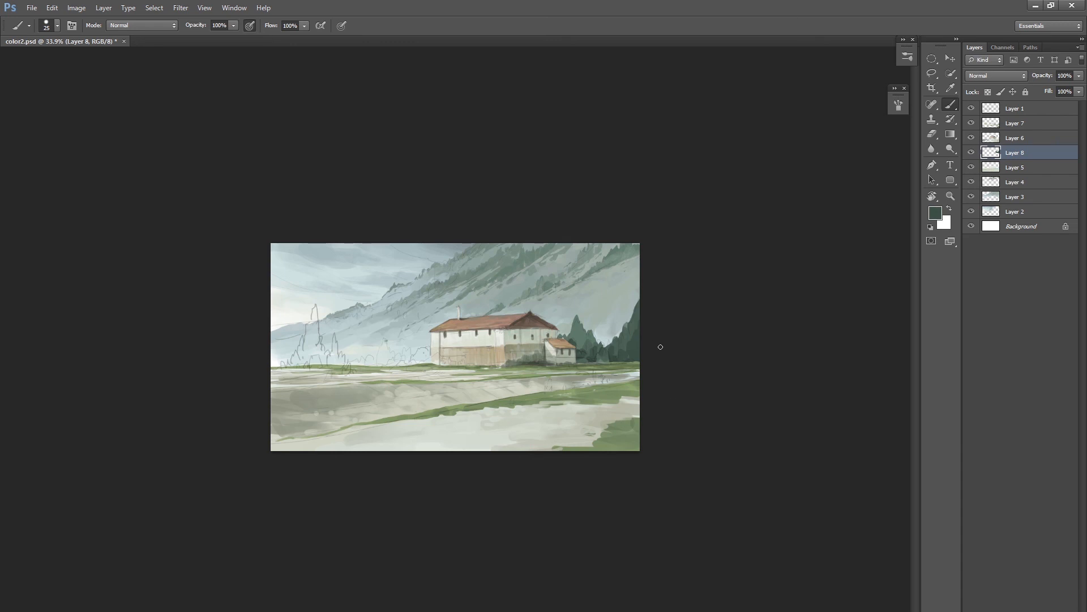
pyautogui.moveTo(627, 325); pyautogui.dragTo(636, 318)
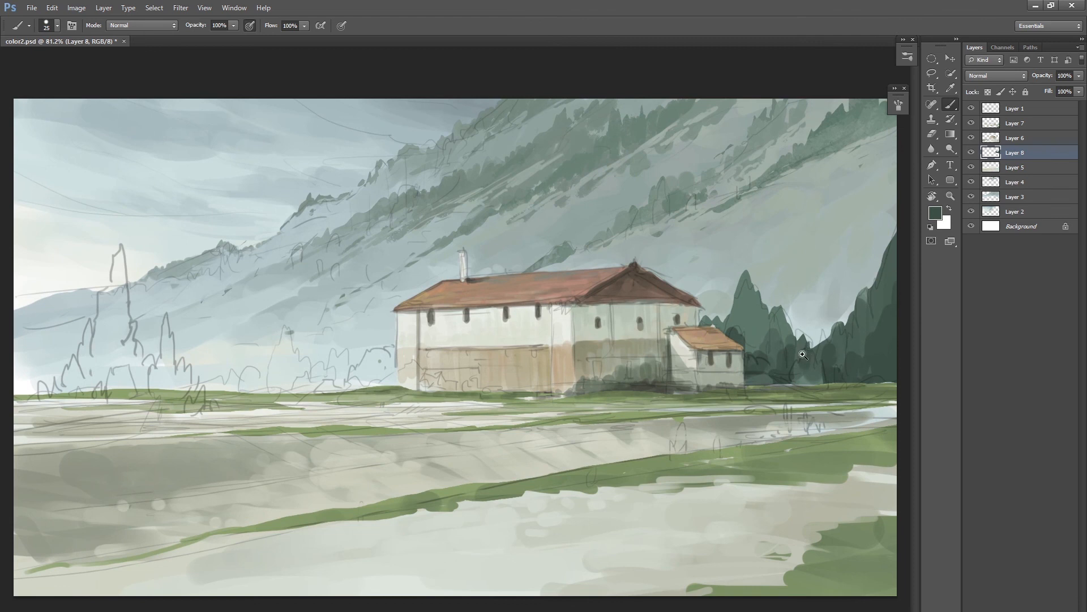
pyautogui.moveTo(803, 354); pyautogui.dragTo(791, 355)
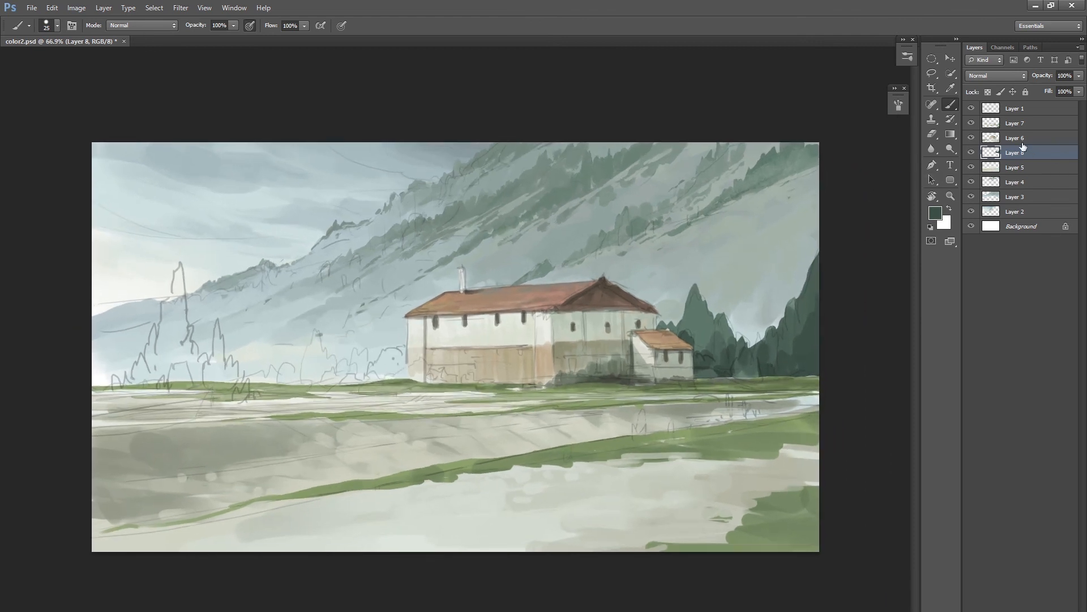
# Select Layer 8's painted area and paint the bushes just left of the house with greens sampled from the neighbouring trees.
pyautogui.keyDown('ctrl'); pyautogui.click(990, 155); pyautogui.keyUp('ctrl')
pyautogui.keyDown('alt'); pyautogui.click(703, 318); pyautogui.keyUp('alt')
pyautogui.press(']')
pyautogui.moveTo(407, 346); pyautogui.dragTo(388, 363)
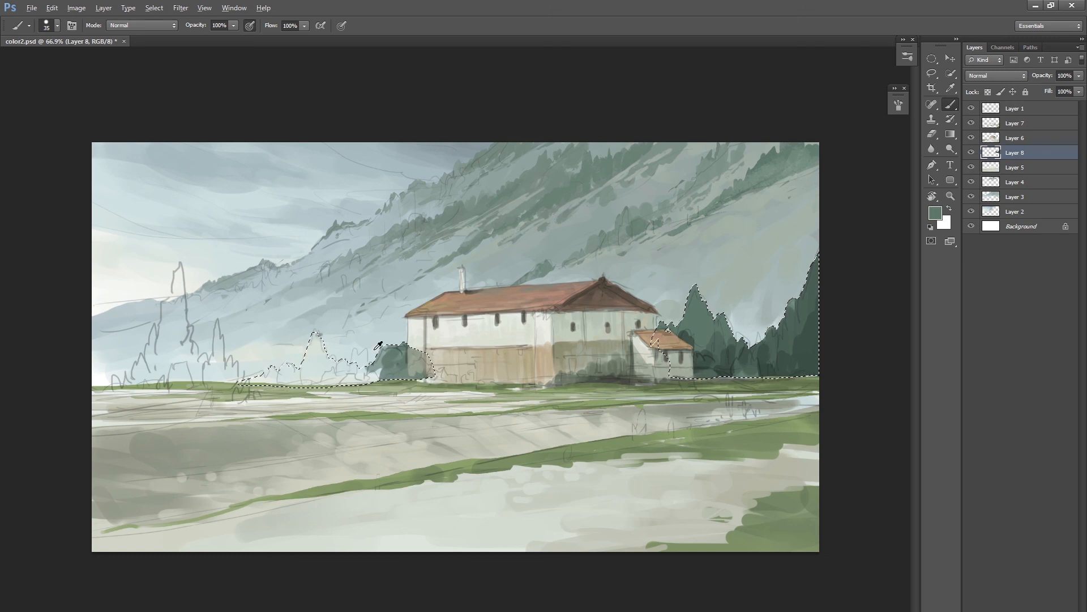
pyautogui.keyDown('alt'); pyautogui.click(367, 367); pyautogui.keyUp('alt')
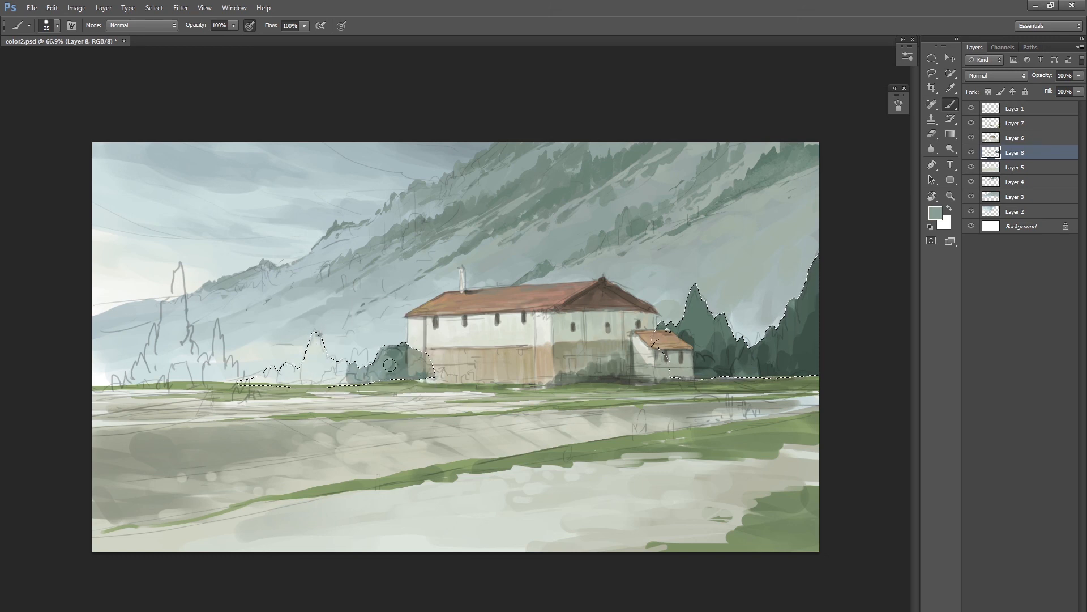
pyautogui.keyDown('alt'); pyautogui.click(385, 365); pyautogui.keyUp('alt')
pyautogui.moveTo(346, 366)
pyautogui.mouseDown()
pyautogui.moveTo(313, 384)
pyautogui.moveTo(374, 384)
pyautogui.moveTo(317, 362)
pyautogui.moveTo(314, 335)
pyautogui.moveTo(327, 346)
pyautogui.moveTo(318, 365)
pyautogui.moveTo(268, 370)
pyautogui.moveTo(253, 396)
pyautogui.moveTo(293, 374)
pyautogui.moveTo(258, 389)
pyautogui.mouseUp()
# Sample softer greens, shade the small pointed tree and low bushes farther left of the house, and clear the selection.
pyautogui.keyDown('alt'); pyautogui.click(319, 372); pyautogui.keyUp('alt')
pyautogui.keyDown('alt'); pyautogui.click(353, 365); pyautogui.keyUp('alt')
pyautogui.keyDown('alt'); pyautogui.click(315, 361); pyautogui.keyUp('alt')
pyautogui.keyDown('alt'); pyautogui.click(306, 375); pyautogui.keyUp('alt')
pyautogui.moveTo(316, 340)
pyautogui.mouseDown()
pyautogui.moveTo(318, 381)
pyautogui.moveTo(328, 378)
pyautogui.mouseUp()
pyautogui.hotkey('ctrl', 'd')
# Hide the Layer 1 sketch lines to view the painting without them.
pyautogui.press('v')
pyautogui.scroll(-2, 453, 430)
pyautogui.click(971, 108)
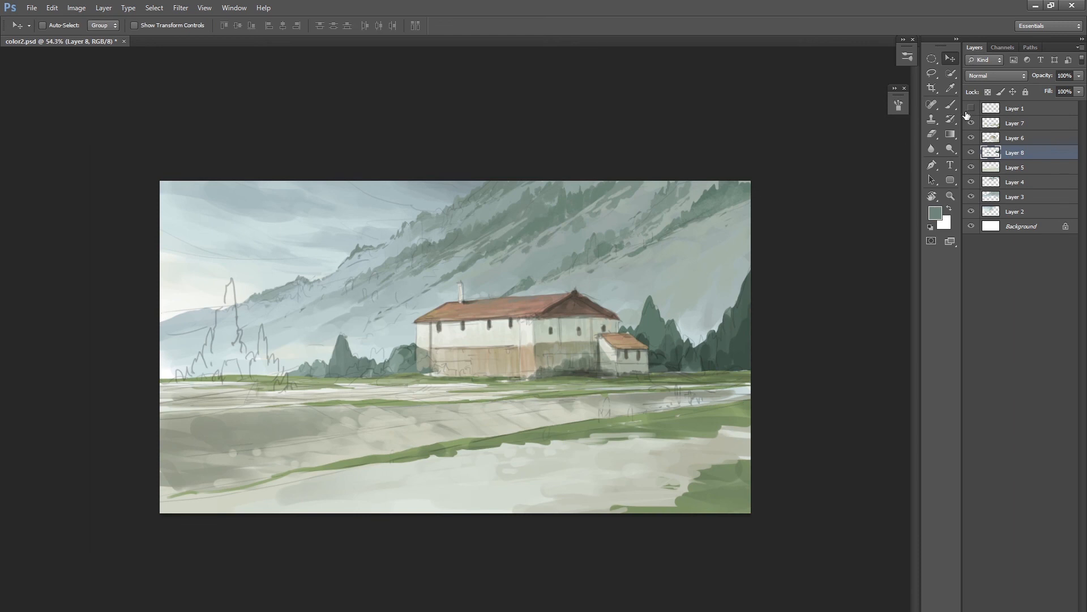
pyautogui.scroll(-2, 526, 413)
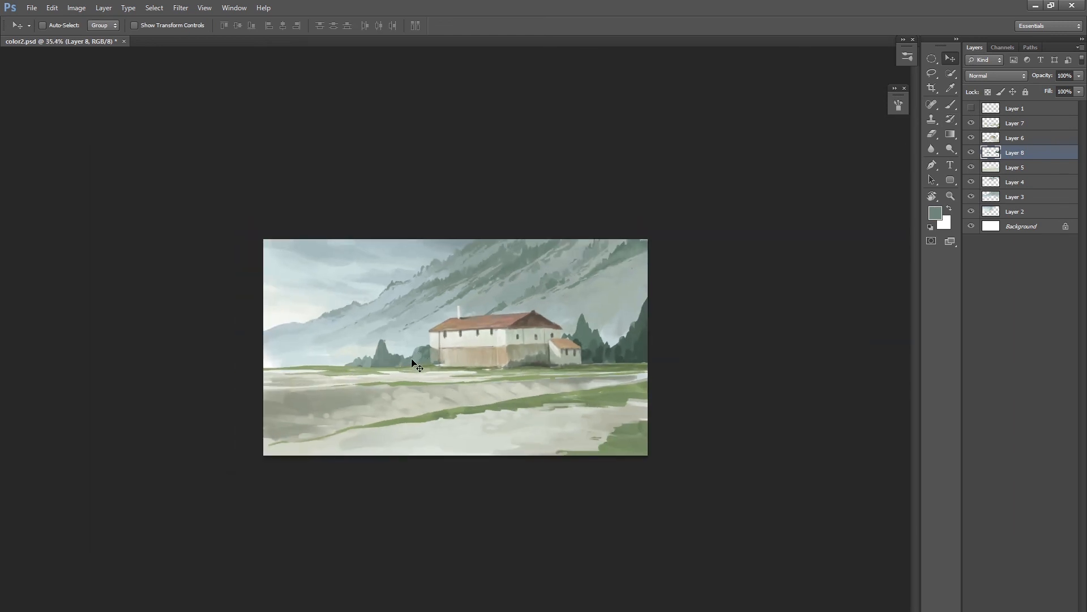
pyautogui.press('b')
pyautogui.moveTo(325, 361)
pyautogui.mouseDown()
pyautogui.moveTo(330, 348)
pyautogui.moveTo(395, 366)
pyautogui.mouseUp()
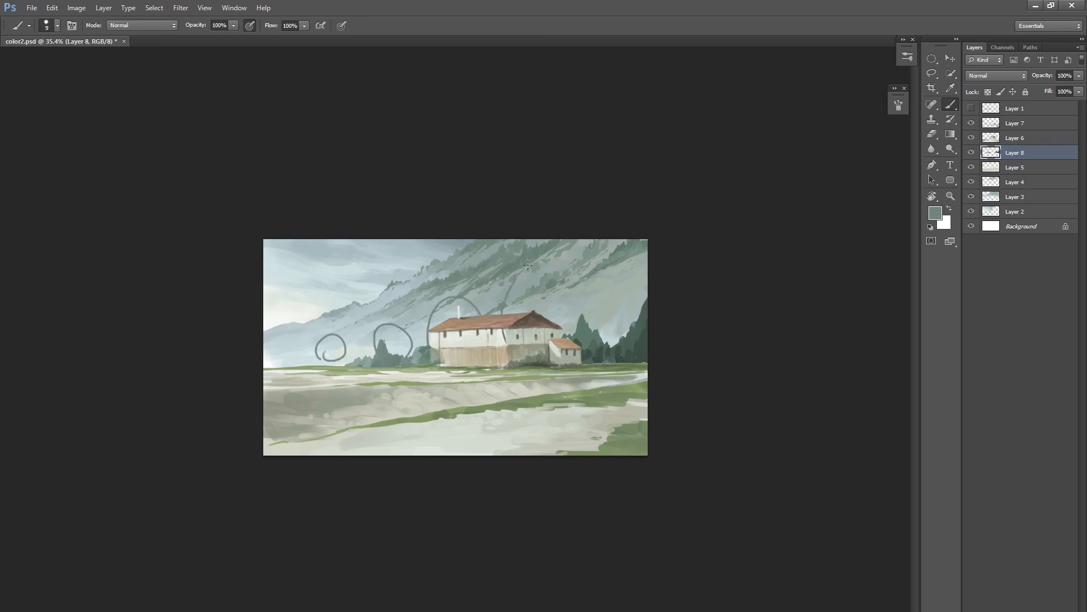
pyautogui.hotkey('ctrl', 'alt', 'z')
pyautogui.hotkey('ctrl', 'alt', 'z')
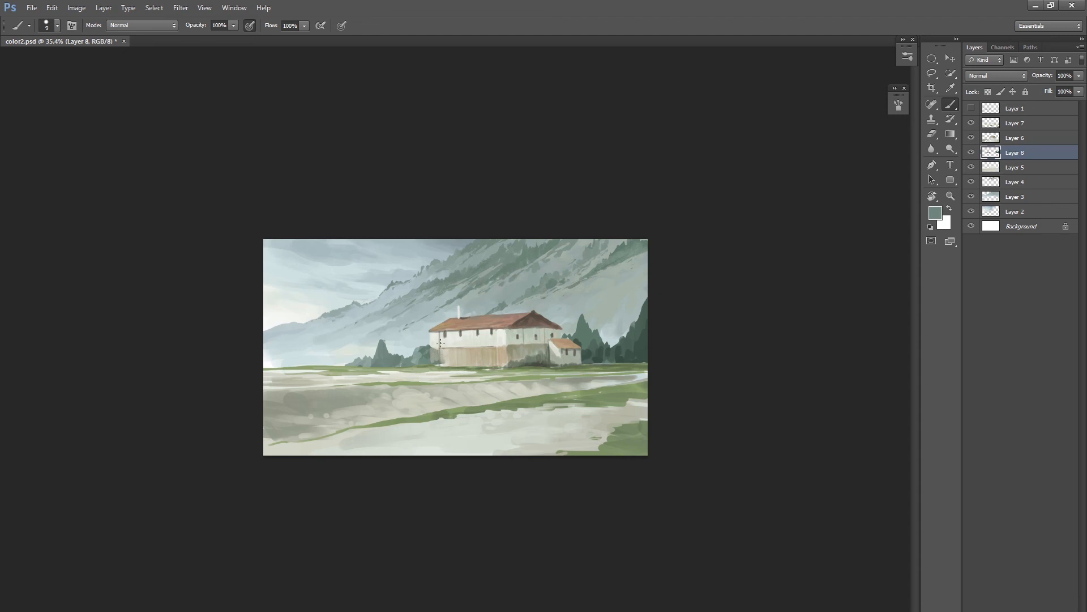
pyautogui.scroll(2, 457, 327)
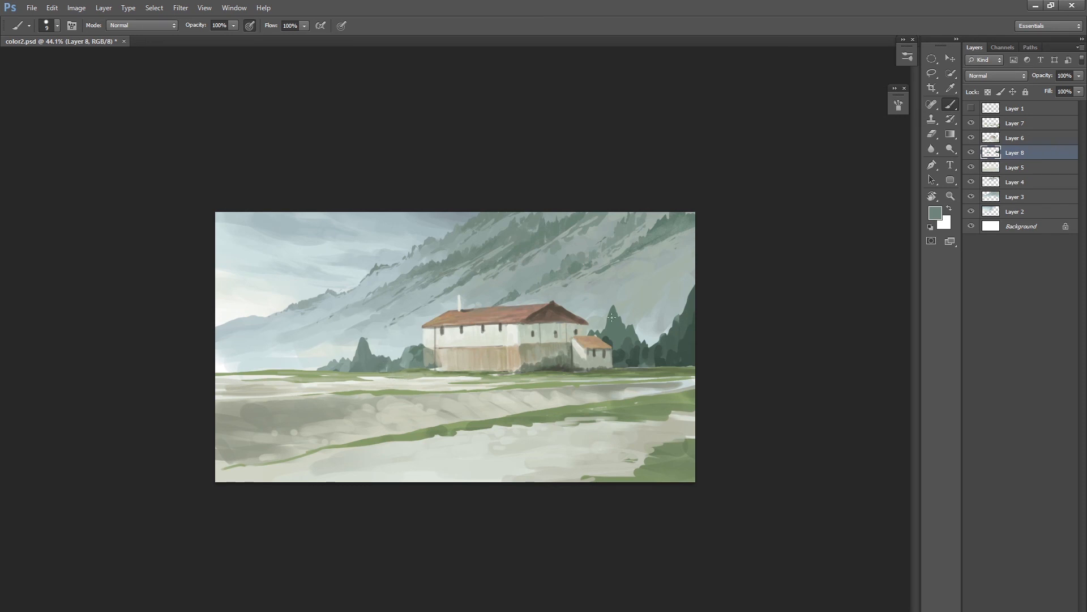
pyautogui.moveTo(638, 363); pyautogui.dragTo(613, 353)
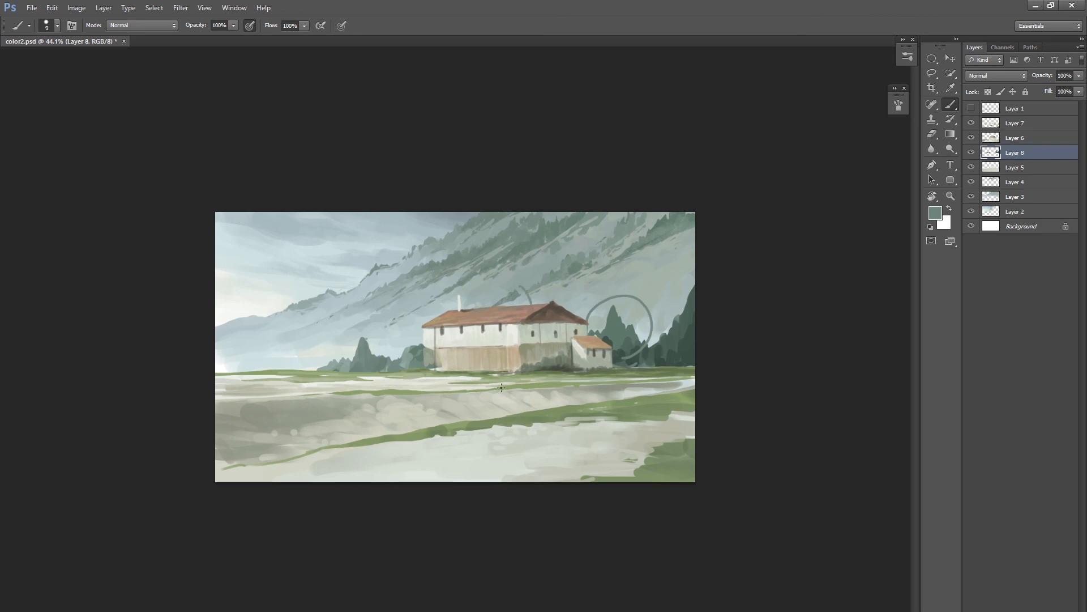
pyautogui.hotkey('ctrl', 'z')
# Blend the trees left of the house with sampled greens and a larger brush, and trim stray paint with a 15 px eraser.
pyautogui.scroll(3, 410, 364)
pyautogui.press(']')
pyautogui.press(']')
pyautogui.press(']')
pyautogui.press(']')
pyautogui.keyDown('alt'); pyautogui.click(373, 360); pyautogui.keyUp('alt')
pyautogui.keyDown('alt'); pyautogui.click(342, 372); pyautogui.keyUp('alt')
pyautogui.moveTo(338, 363)
pyautogui.mouseDown()
pyautogui.moveTo(315, 374)
pyautogui.moveTo(338, 385)
pyautogui.moveTo(356, 366)
pyautogui.moveTo(361, 377)
pyautogui.moveTo(403, 354)
pyautogui.moveTo(391, 354)
pyautogui.moveTo(399, 345)
pyautogui.moveTo(355, 383)
pyautogui.moveTo(399, 367)
pyautogui.moveTo(400, 379)
pyautogui.moveTo(429, 375)
pyautogui.moveTo(410, 351)
pyautogui.moveTo(407, 389)
pyautogui.moveTo(433, 379)
pyautogui.mouseUp()
pyautogui.keyDown('alt'); pyautogui.click(393, 348); pyautogui.keyUp('alt')
pyautogui.press('e')
pyautogui.moveTo(450, 375)
pyautogui.mouseDown()
pyautogui.moveTo(387, 437)
pyautogui.moveTo(434, 304)
pyautogui.mouseUp()
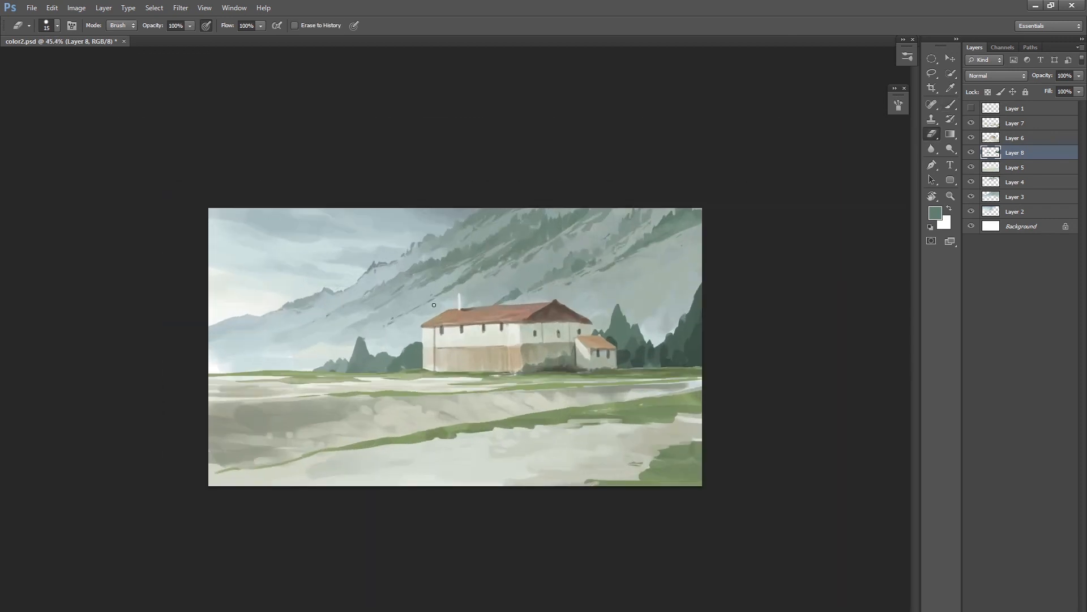
# Darken the base of the bushes beside the house's left wall with green sampled from the trees on the right.
pyautogui.press('b')
pyautogui.keyDown('alt'); pyautogui.click(644, 357); pyautogui.keyUp('alt')
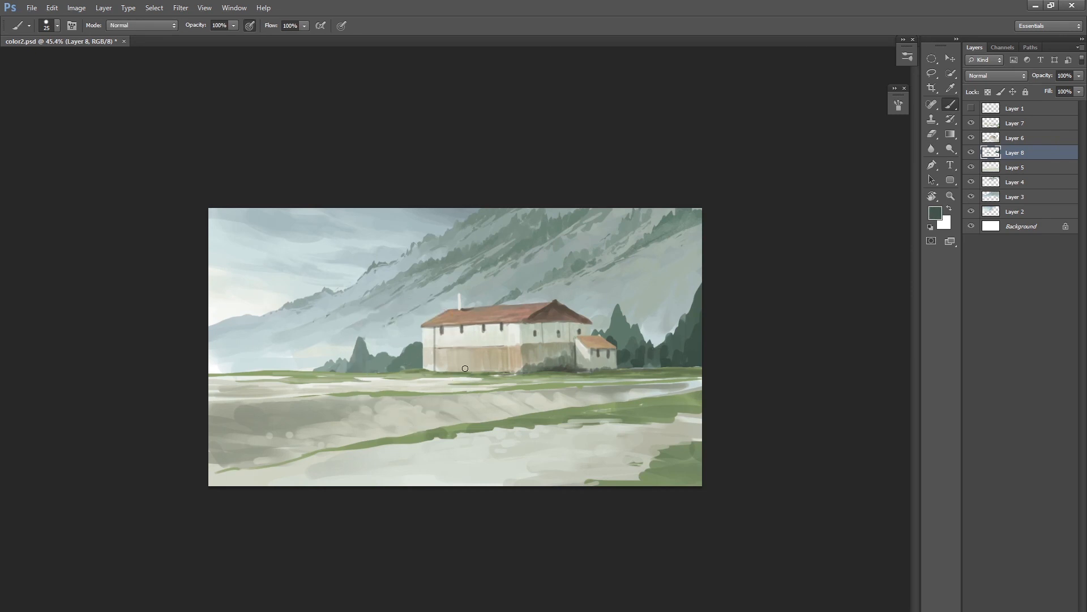
pyautogui.moveTo(402, 368)
pyautogui.mouseDown()
pyautogui.moveTo(412, 366)
pyautogui.moveTo(390, 370)
pyautogui.moveTo(413, 368)
pyautogui.mouseUp()
pyautogui.keyDown('alt'); pyautogui.click(408, 366); pyautogui.keyUp('alt')
pyautogui.keyDown('alt'); pyautogui.click(384, 371); pyautogui.keyUp('alt')
pyautogui.keyDown('alt'); pyautogui.click(394, 367); pyautogui.keyUp('alt')
pyautogui.keyDown('alt'); pyautogui.click(384, 362); pyautogui.keyUp('alt')
pyautogui.press('[')
pyautogui.moveTo(494, 406)
pyautogui.mouseDown()
pyautogui.moveTo(451, 408)
pyautogui.moveTo(497, 406)
pyautogui.mouseUp()
# Extend the distant bushes left of the house with sampled paler greens, using a 15 px brush.
pyautogui.keyDown('alt'); pyautogui.click(364, 351); pyautogui.keyUp('alt')
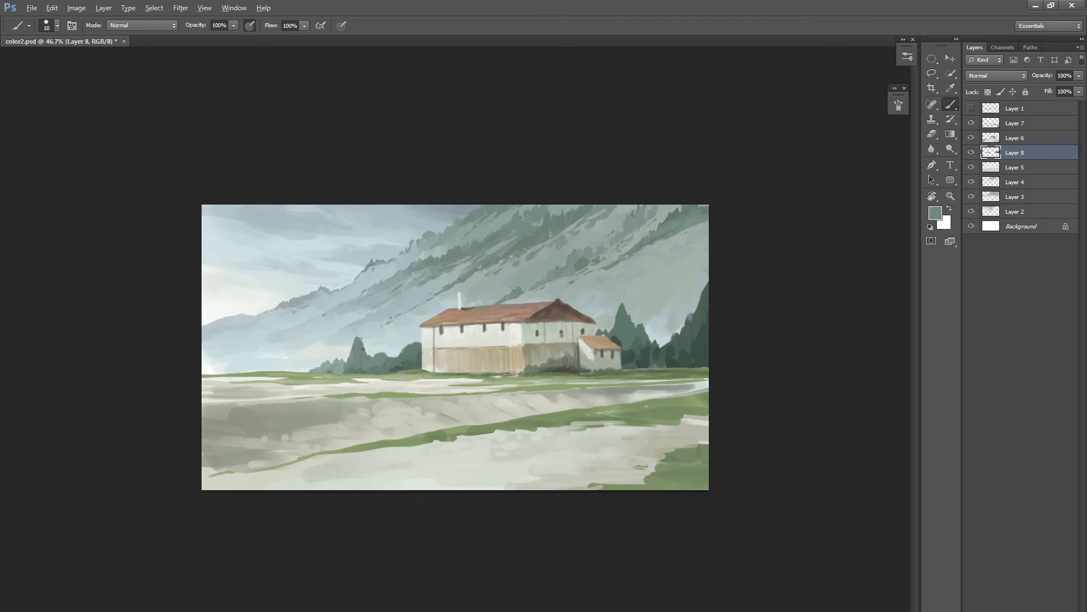
pyautogui.keyDown('alt'); pyautogui.click(341, 363); pyautogui.keyUp('alt')
pyautogui.keyDown('alt'); pyautogui.click(346, 360); pyautogui.keyUp('alt')
pyautogui.keyDown('alt'); pyautogui.click(345, 362); pyautogui.keyUp('alt')
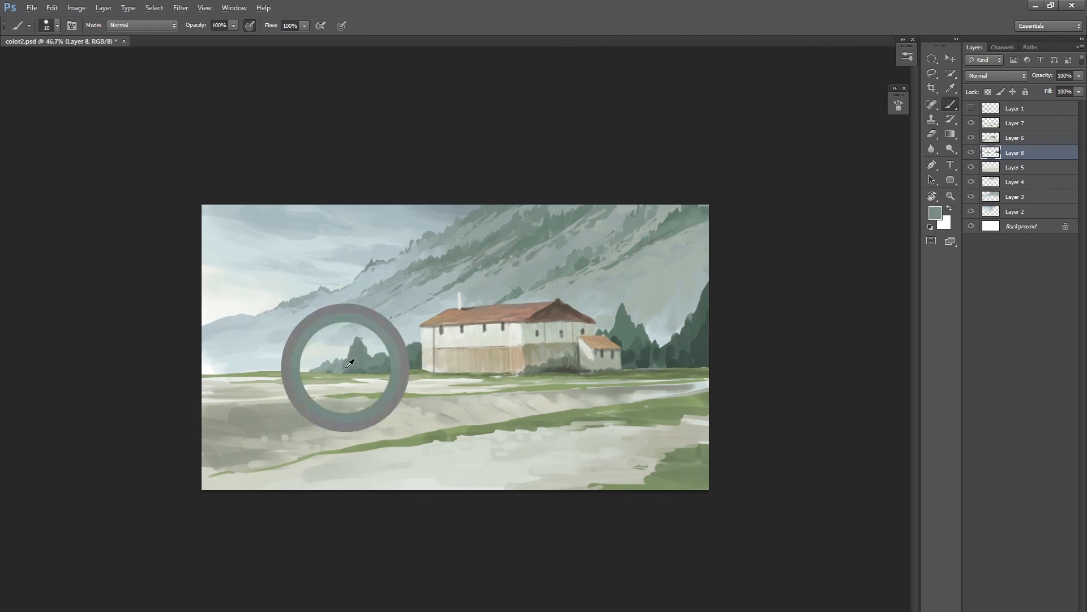
pyautogui.press(']')
pyautogui.press(']')
pyautogui.keyDown('alt'); pyautogui.click(356, 353); pyautogui.keyUp('alt')
pyautogui.moveTo(344, 364); pyautogui.dragTo(333, 368)
pyautogui.keyDown('alt'); pyautogui.click(312, 370); pyautogui.keyUp('alt')
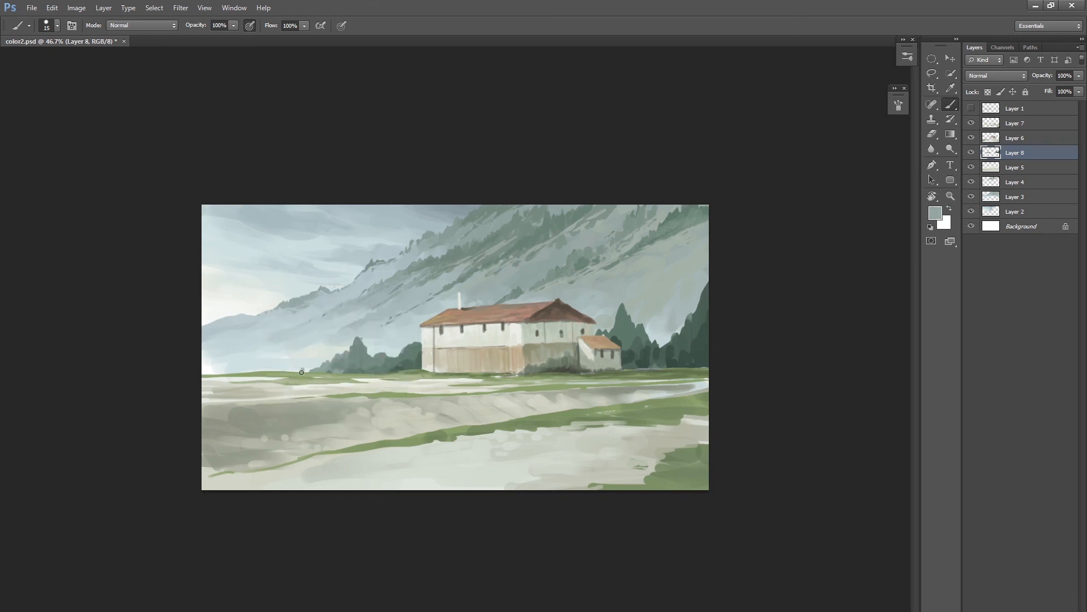
pyautogui.moveTo(491, 368); pyautogui.dragTo(523, 372)
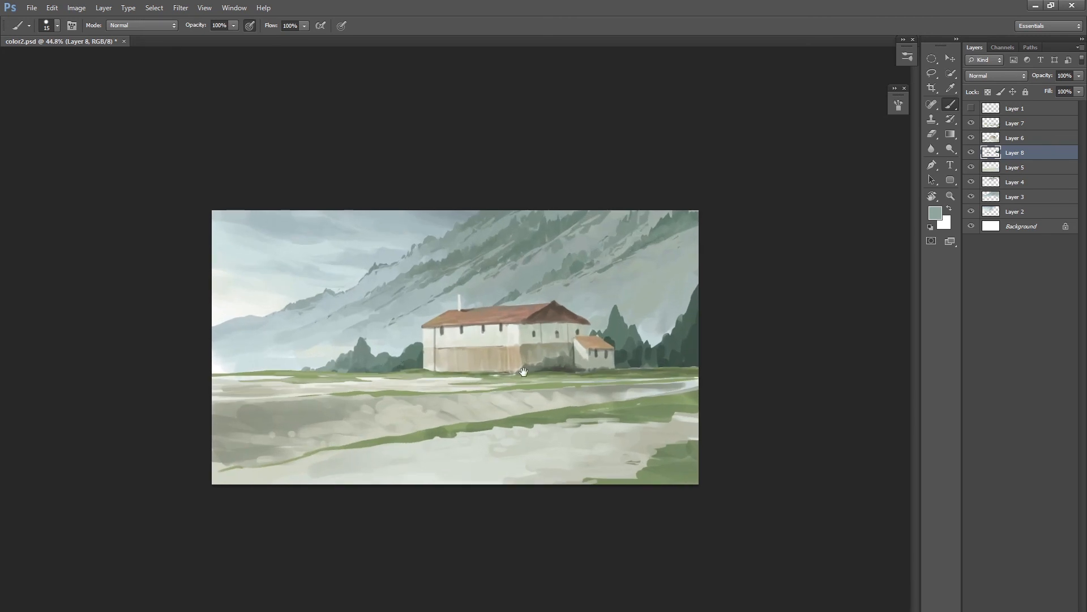
# Toggle Layer 8's visibility to check its contents and add a new layer directly above Layer 5.
pyautogui.click(971, 152)
pyautogui.click(971, 153)
pyautogui.click(994, 169)
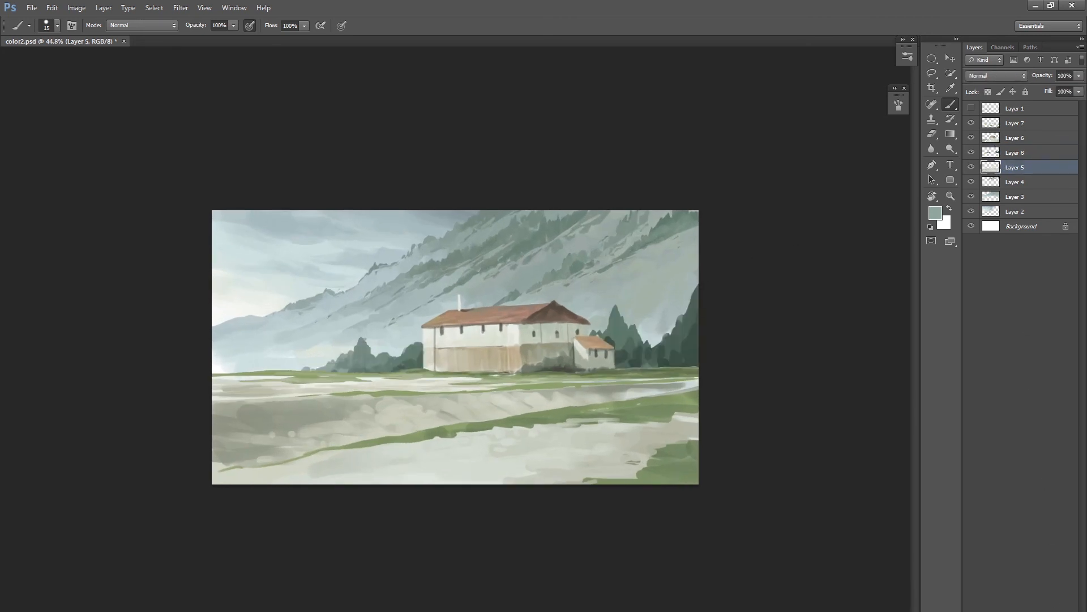
pyautogui.hotkey('ctrl', 'alt', 'shift', 'n')
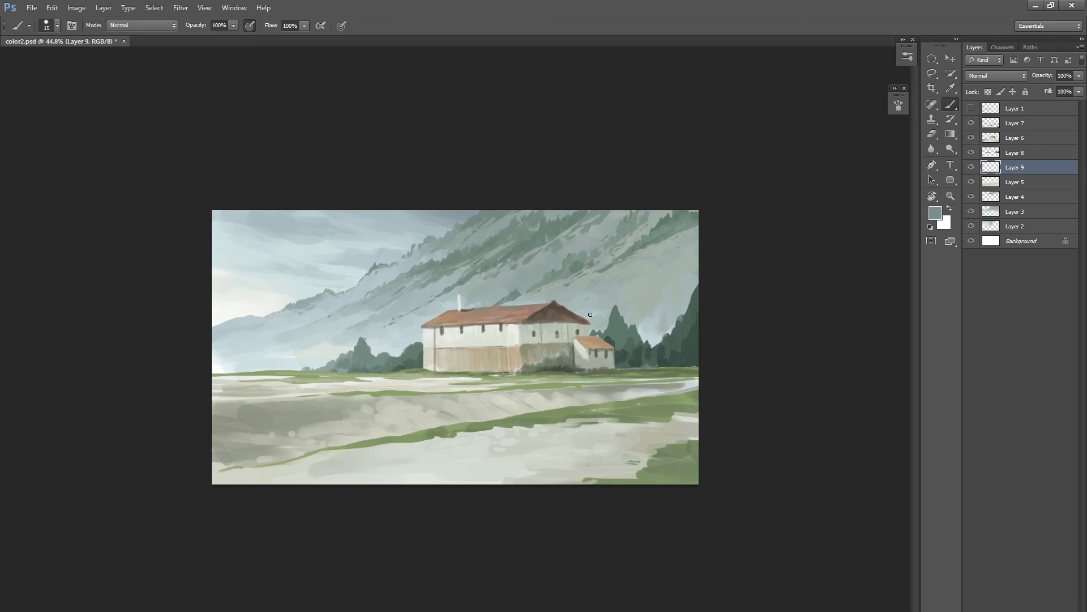
# Paint pale distant trees behind the tree line right of the house and enlarge the brush to 35 px.
pyautogui.moveTo(645, 337)
pyautogui.mouseDown()
pyautogui.moveTo(649, 321)
pyautogui.moveTo(660, 340)
pyautogui.mouseUp()
pyautogui.moveTo(670, 349)
pyautogui.mouseDown()
pyautogui.moveTo(604, 390)
pyautogui.moveTo(693, 320)
pyautogui.moveTo(724, 340)
pyautogui.mouseUp()
pyautogui.press(']')
pyautogui.press(']')
pyautogui.keyDown('alt'); pyautogui.click(700, 329); pyautogui.keyUp('alt')
pyautogui.press(']')
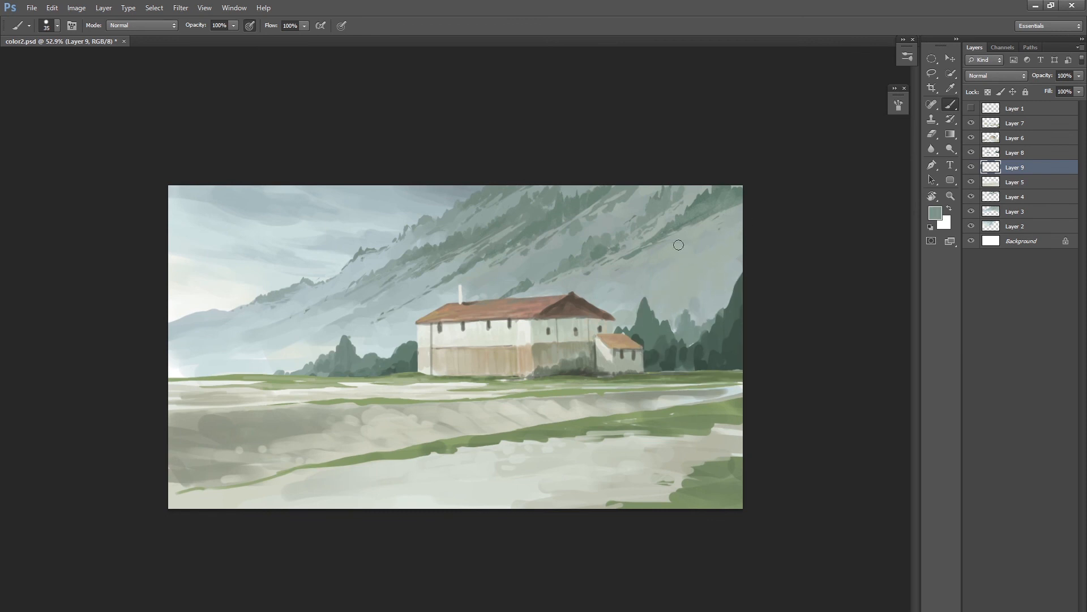
# Show the Layer 1 sketch lines again.
pyautogui.click(972, 109)
pyautogui.click(972, 109)
pyautogui.click(973, 113)
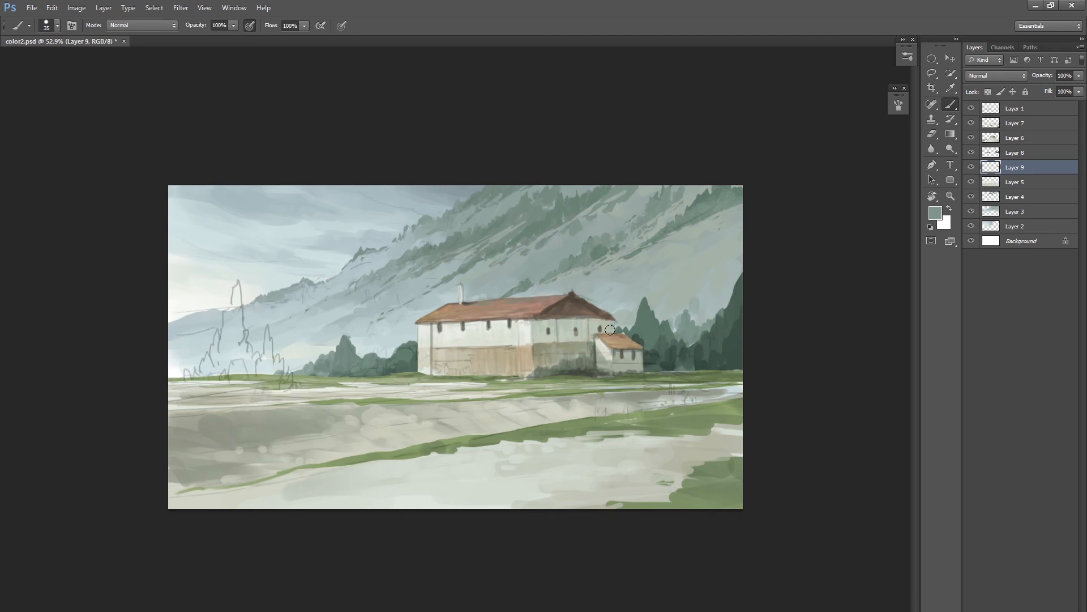
# Add a new layer above Layer 6 and lasso the sketched tall tree cluster at the painting's left edge.
pyautogui.press('l')
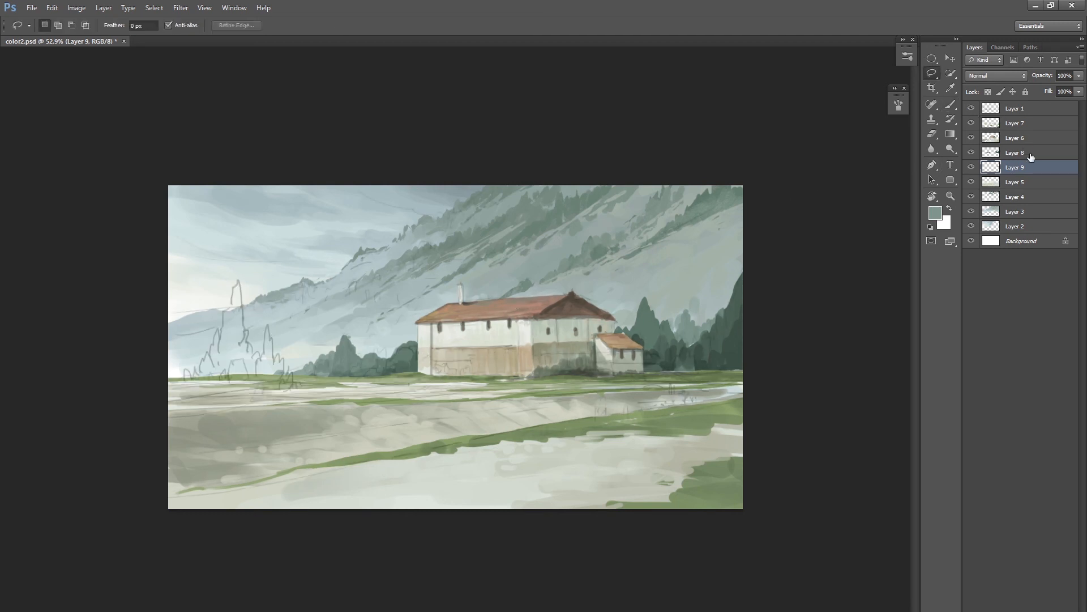
pyautogui.click(1026, 153)
pyautogui.click(1023, 138)
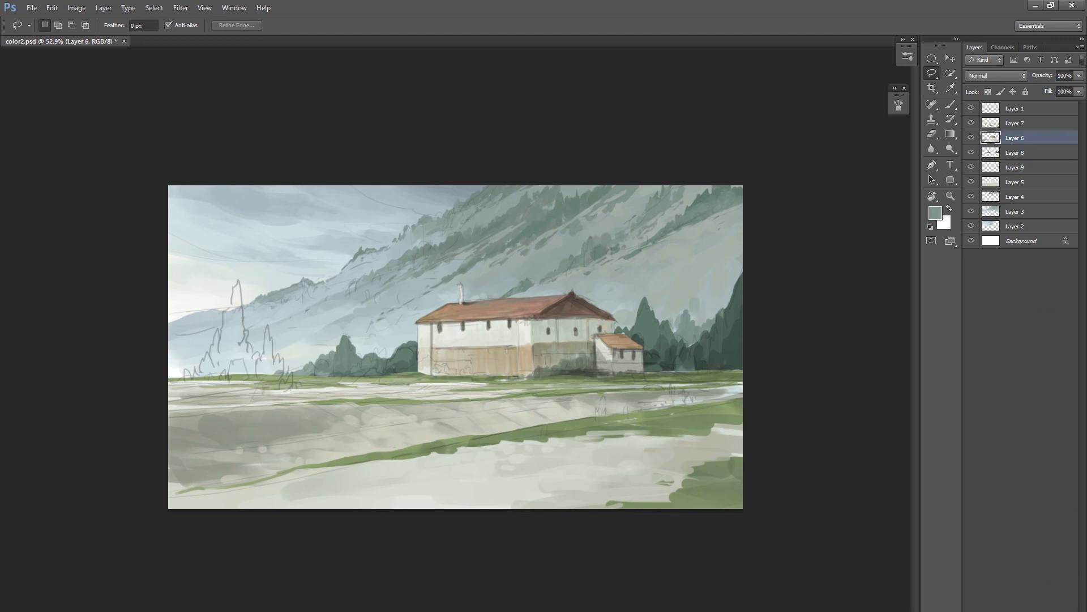
pyautogui.hotkey('ctrl', 'shift', 'alt', 'n')
pyautogui.moveTo(189, 372)
pyautogui.mouseDown()
pyautogui.moveTo(205, 322)
pyautogui.moveTo(240, 276)
pyautogui.moveTo(256, 352)
pyautogui.moveTo(270, 329)
pyautogui.mouseUp()
pyautogui.moveTo(200, 386)
pyautogui.mouseDown()
pyautogui.moveTo(171, 391)
pyautogui.moveTo(193, 386)
pyautogui.mouseUp()
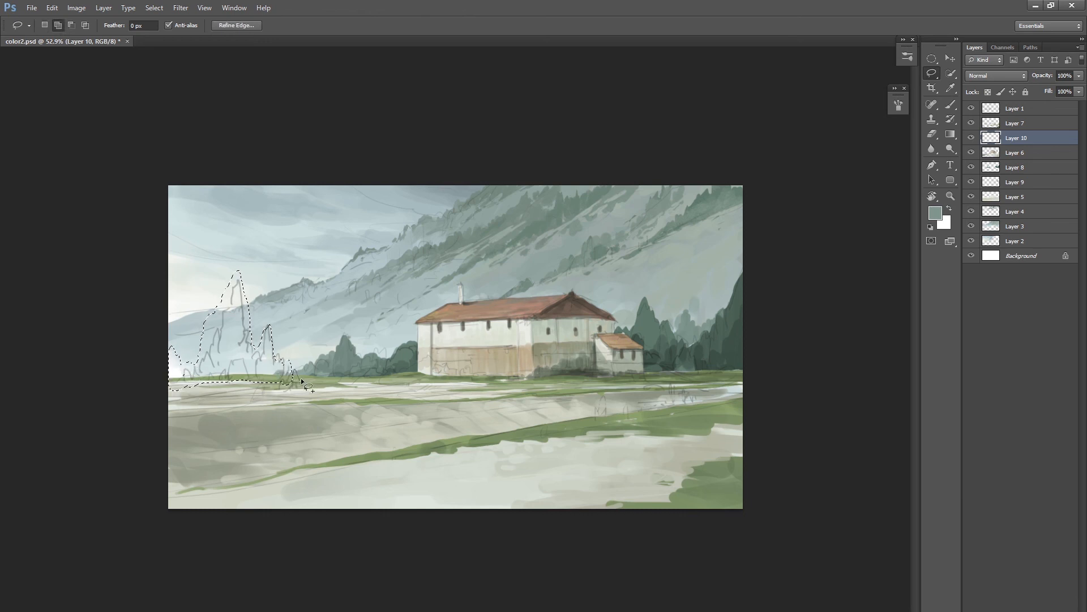
# Fill the selected left tree cluster with dark green sampled from the trees at the right edge, and clear the selection.
pyautogui.press('b')
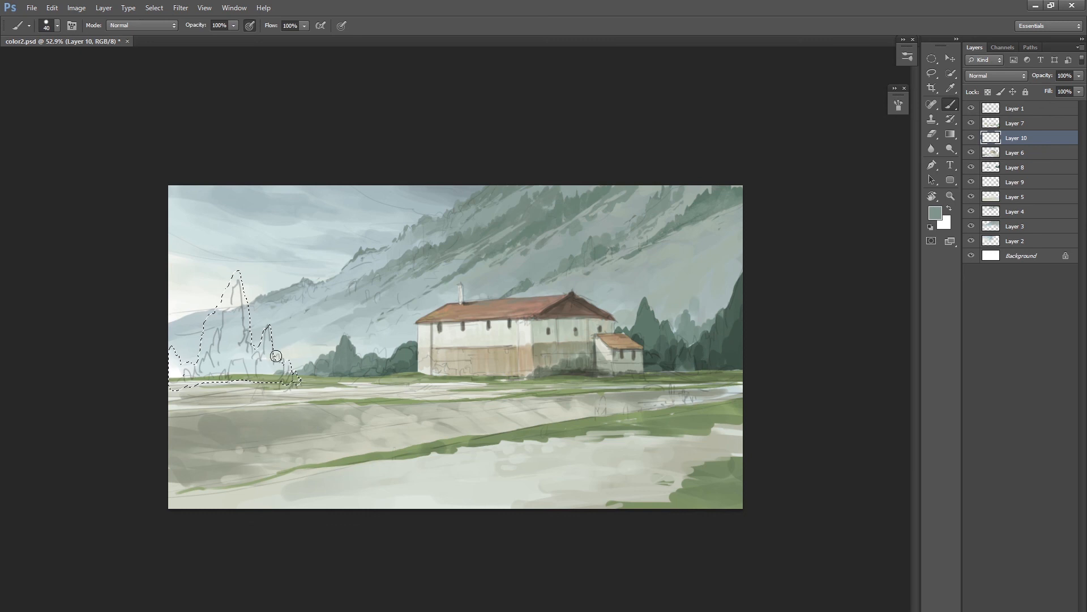
pyautogui.press('[')
pyautogui.press('[')
pyautogui.press('[')
pyautogui.press('[')
pyautogui.press('[')
pyautogui.press('[')
pyautogui.press('[')
pyautogui.press('[')
pyautogui.keyDown('alt'); pyautogui.click(739, 343); pyautogui.keyUp('alt')
pyautogui.press(']')
pyautogui.press(']')
pyautogui.moveTo(223, 315)
pyautogui.mouseDown()
pyautogui.moveTo(173, 400)
pyautogui.moveTo(242, 233)
pyautogui.moveTo(248, 274)
pyautogui.moveTo(215, 322)
pyautogui.moveTo(226, 422)
pyautogui.mouseUp()
pyautogui.press(']')
pyautogui.moveTo(269, 359); pyautogui.dragTo(301, 403)
pyautogui.hotkey('ctrl', 'd')
# Move Layer 10 above Layer 7 and fill in the left tree cluster's base with a 20 px brush.
pyautogui.press('v')
pyautogui.moveTo(991, 140); pyautogui.dragTo(996, 121)
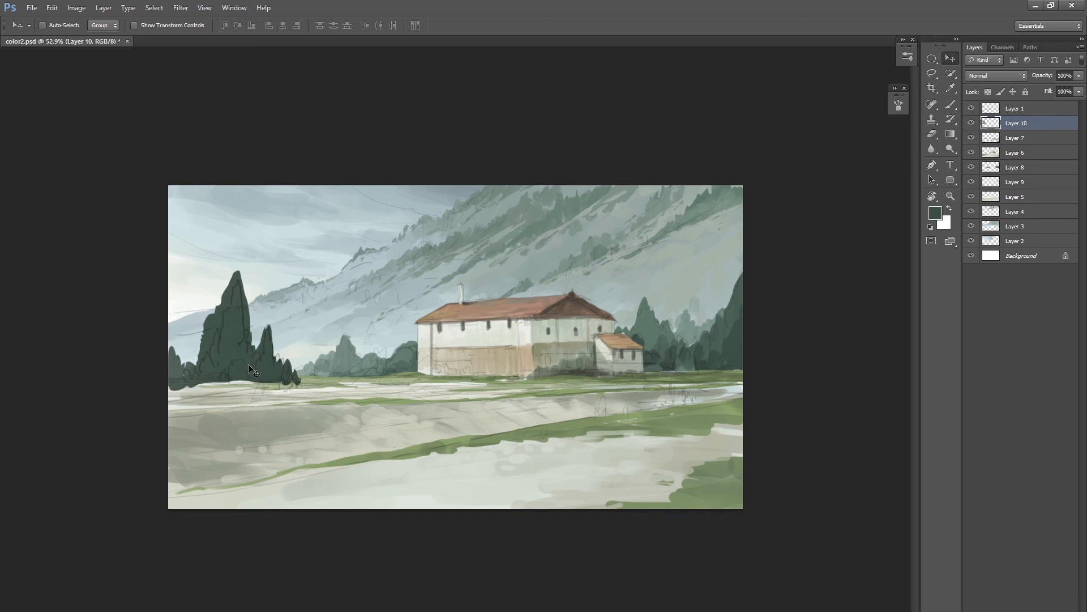
pyautogui.press('b')
pyautogui.press('[')
pyautogui.press('[')
pyautogui.press('[')
pyautogui.press('[')
pyautogui.press('[')
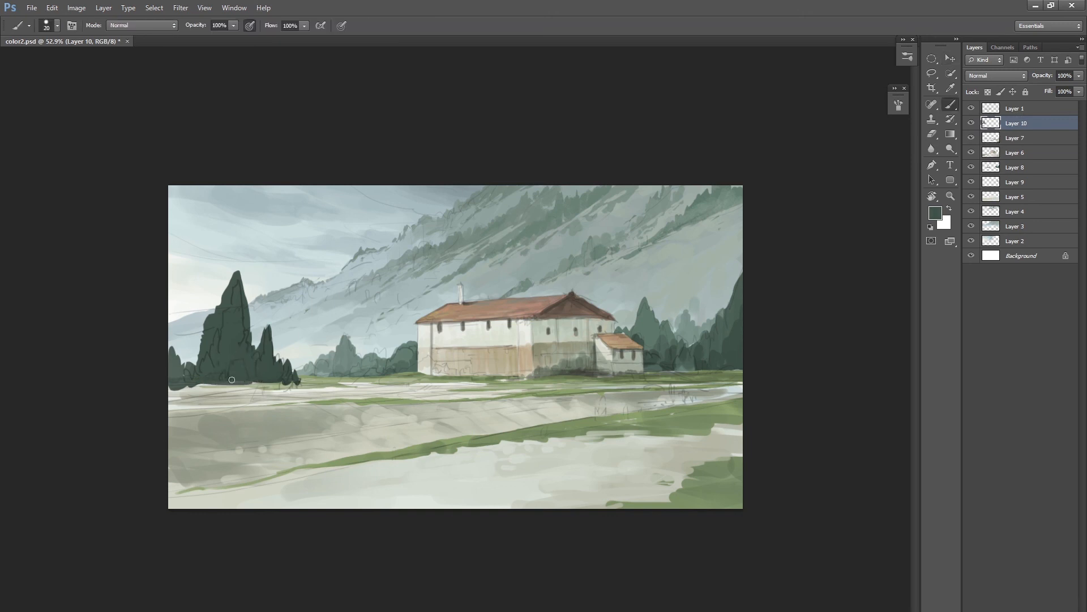
pyautogui.moveTo(268, 379); pyautogui.dragTo(296, 379)
# Erase the excess paint along the bottom edge of the left tree cluster with a 15 px eraser.
pyautogui.press('e')
pyautogui.moveTo(169, 389); pyautogui.dragTo(266, 387)
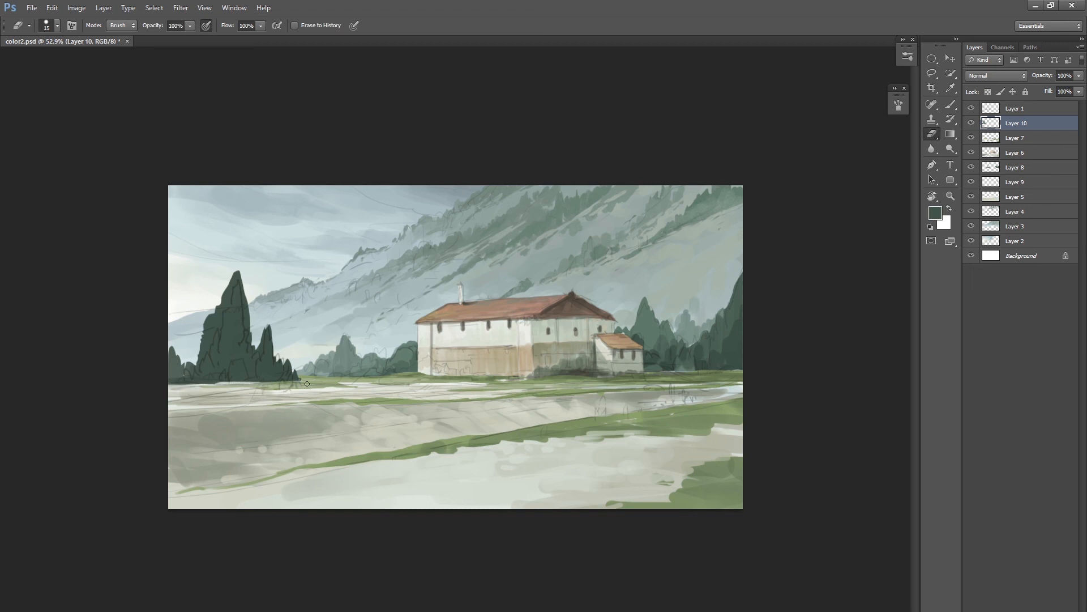
pyautogui.moveTo(313, 385); pyautogui.dragTo(152, 388)
pyautogui.moveTo(301, 382); pyautogui.dragTo(246, 380)
pyautogui.moveTo(425, 415)
pyautogui.mouseDown()
pyautogui.moveTo(332, 418)
pyautogui.moveTo(388, 417)
pyautogui.mouseUp()
# Select Layer 10's painted area and brush lighter green sampled beside the house over the left tree cluster.
pyautogui.press('b')
pyautogui.keyDown('ctrl'); pyautogui.click(994, 125); pyautogui.keyUp('ctrl')
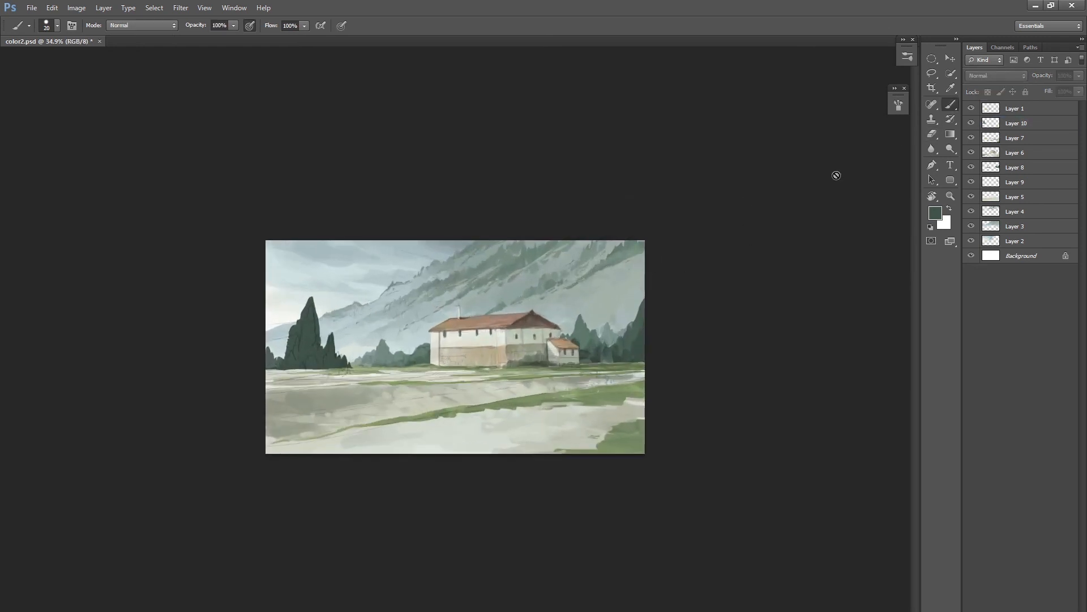
pyautogui.click(995, 124)
pyautogui.keyDown('ctrl'); pyautogui.click(991, 123); pyautogui.keyUp('ctrl')
pyautogui.keyDown('alt'); pyautogui.click(422, 348); pyautogui.keyUp('alt')
pyautogui.press(']')
pyautogui.press(']')
pyautogui.press(']')
pyautogui.press(']')
pyautogui.press(']')
pyautogui.moveTo(291, 347)
pyautogui.mouseDown()
pyautogui.moveTo(312, 334)
pyautogui.moveTo(322, 339)
pyautogui.moveTo(306, 330)
pyautogui.moveTo(296, 363)
pyautogui.moveTo(323, 342)
pyautogui.moveTo(295, 369)
pyautogui.moveTo(270, 356)
pyautogui.moveTo(335, 349)
pyautogui.mouseUp()
# Sample green from the tall tree, shade the cluster's smaller trees with a 15 px brush, and clear the selection.
pyautogui.keyDown('alt'); pyautogui.click(307, 330); pyautogui.keyUp('alt')
pyautogui.press('[')
pyautogui.press('[')
pyautogui.moveTo(335, 357); pyautogui.dragTo(347, 369)
pyautogui.hotkey('ctrl', 'd')
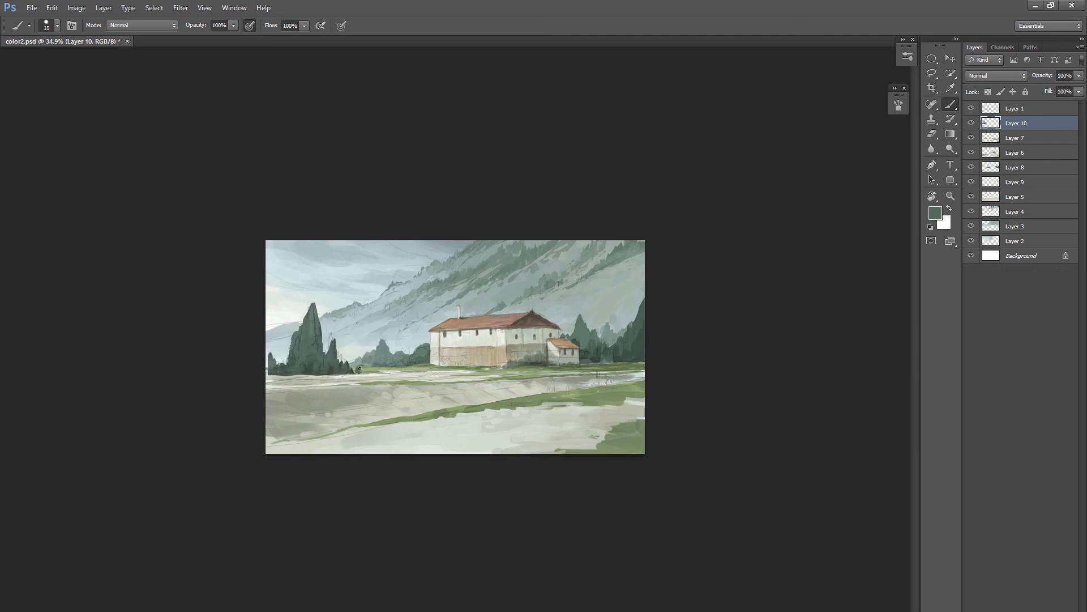
# Refine the left tree cluster's outline with foliage strokes and small bushes, using a 9 px brush.
pyautogui.moveTo(410, 416)
pyautogui.mouseDown()
pyautogui.moveTo(359, 456)
pyautogui.moveTo(399, 444)
pyautogui.mouseUp()
pyautogui.press('[')
pyautogui.press('[')
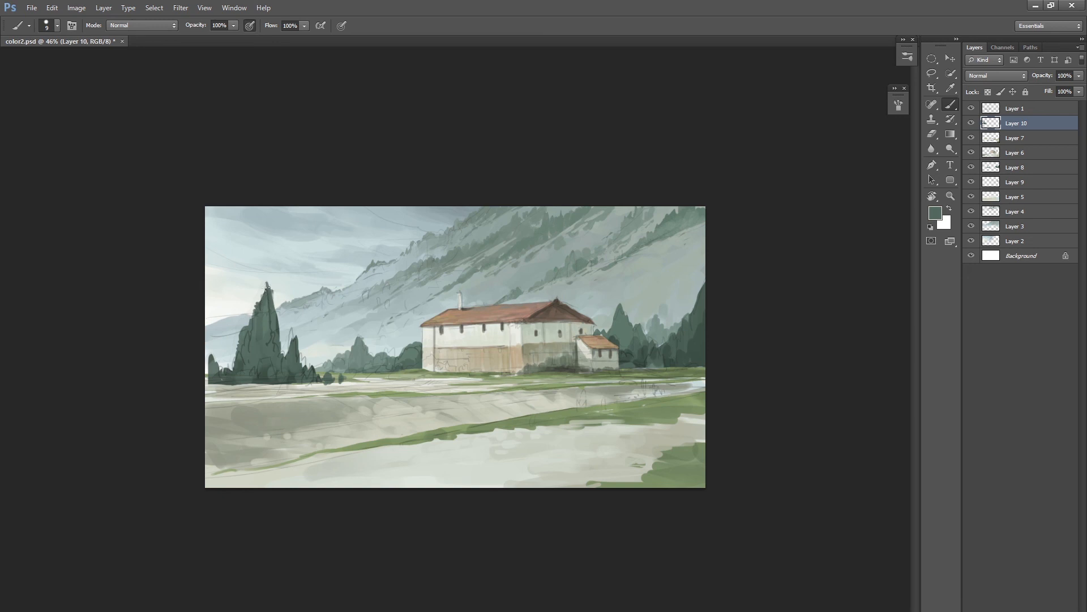
pyautogui.moveTo(281, 322); pyautogui.dragTo(282, 356)
# Select Layer 10's painted area, enlarge the brush to 50 px, and set the foreground colour to #52685f.
pyautogui.keyDown('ctrl'); pyautogui.click(987, 124); pyautogui.keyUp('ctrl')
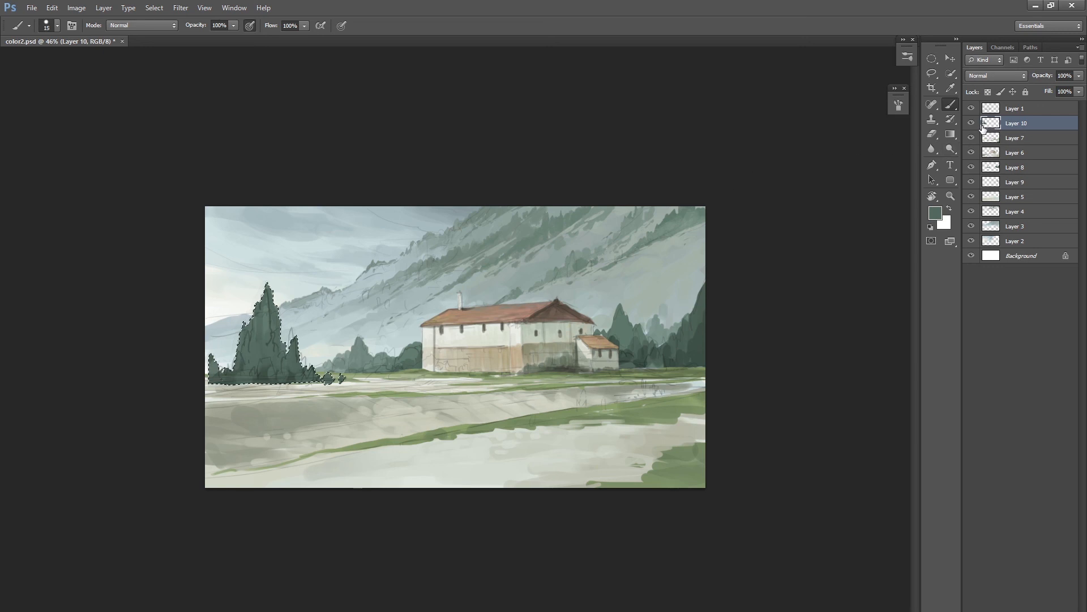
pyautogui.press(']')
pyautogui.press(']')
pyautogui.press(']')
pyautogui.press(']')
pyautogui.click(935, 213)
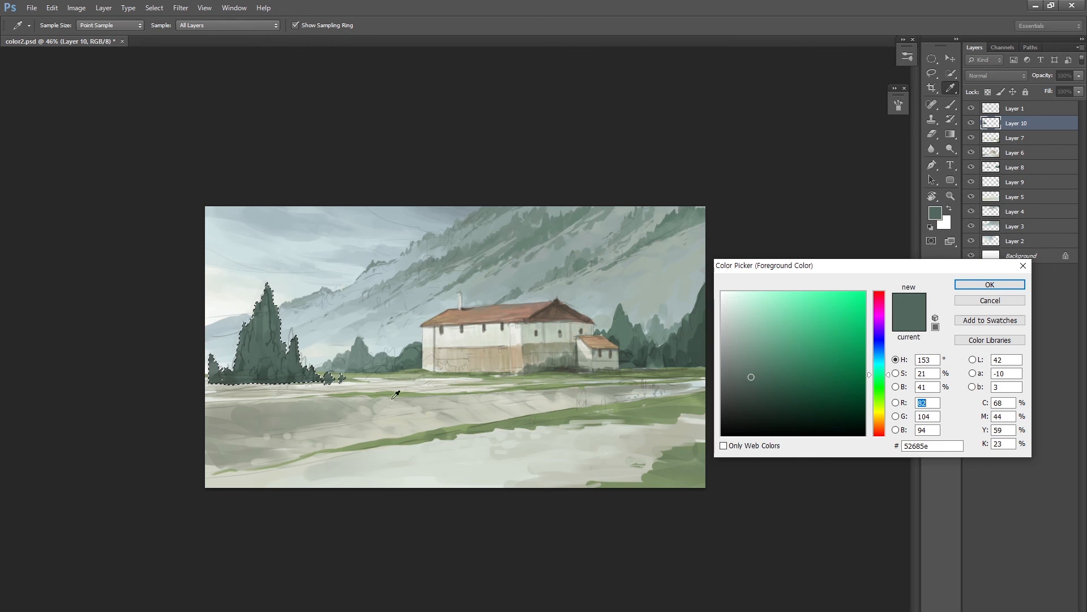
pyautogui.click(881, 383)
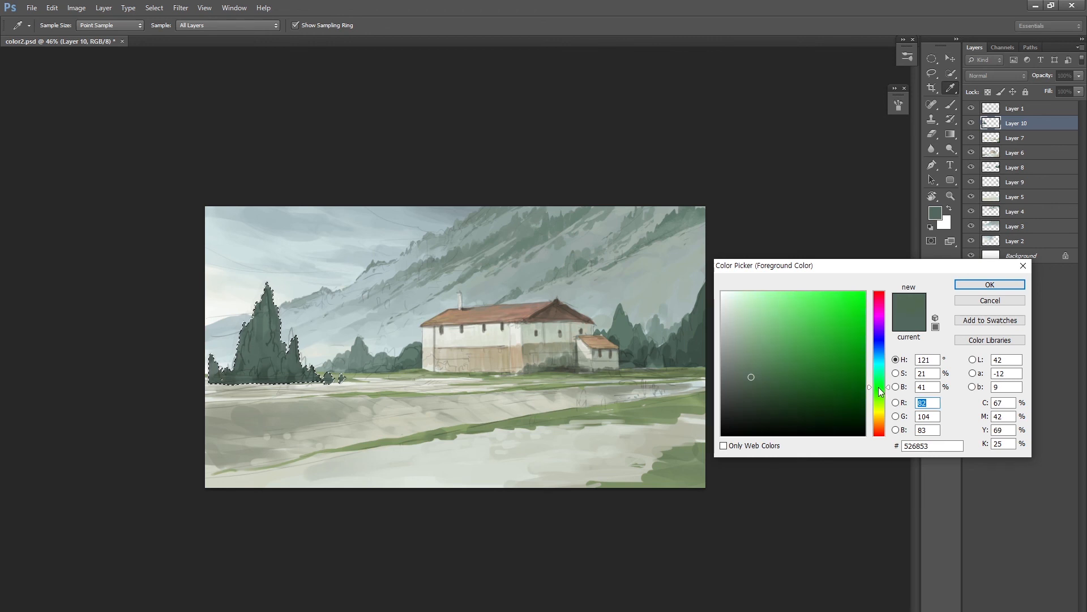
pyautogui.moveTo(880, 383); pyautogui.dragTo(881, 376)
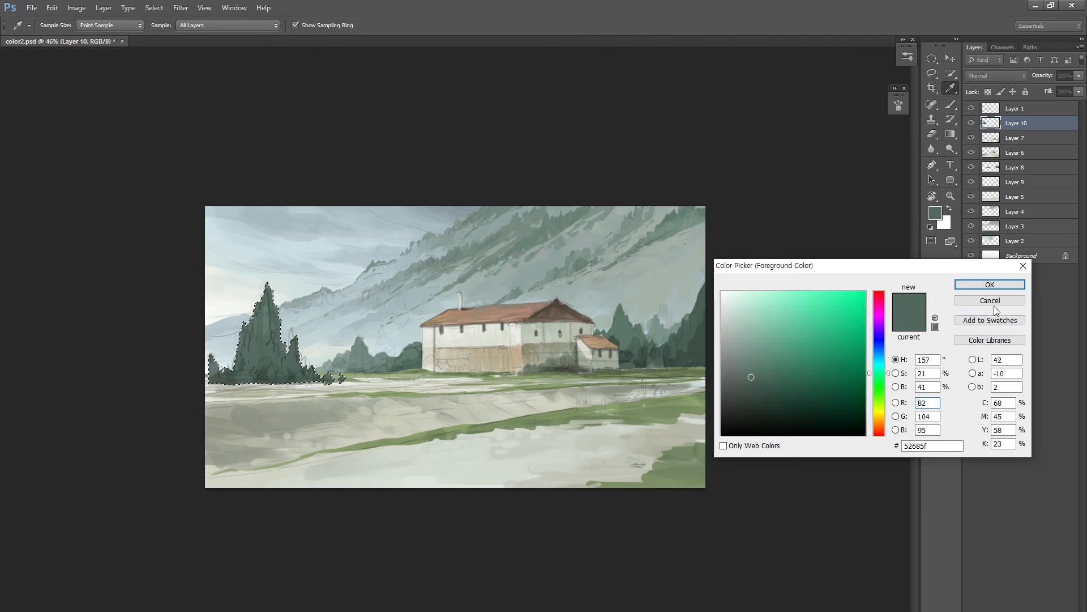
pyautogui.click(990, 284)
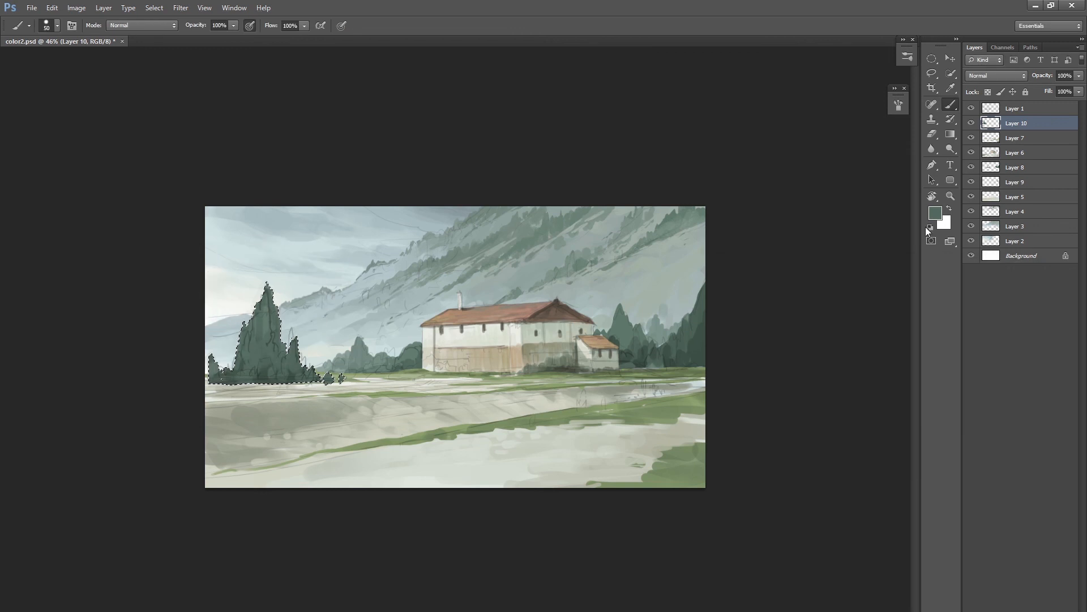
# Pick a lighter green foreground colour, brush highlights over the left cluster's tall tree, and clear the selection.
pyautogui.click(935, 214)
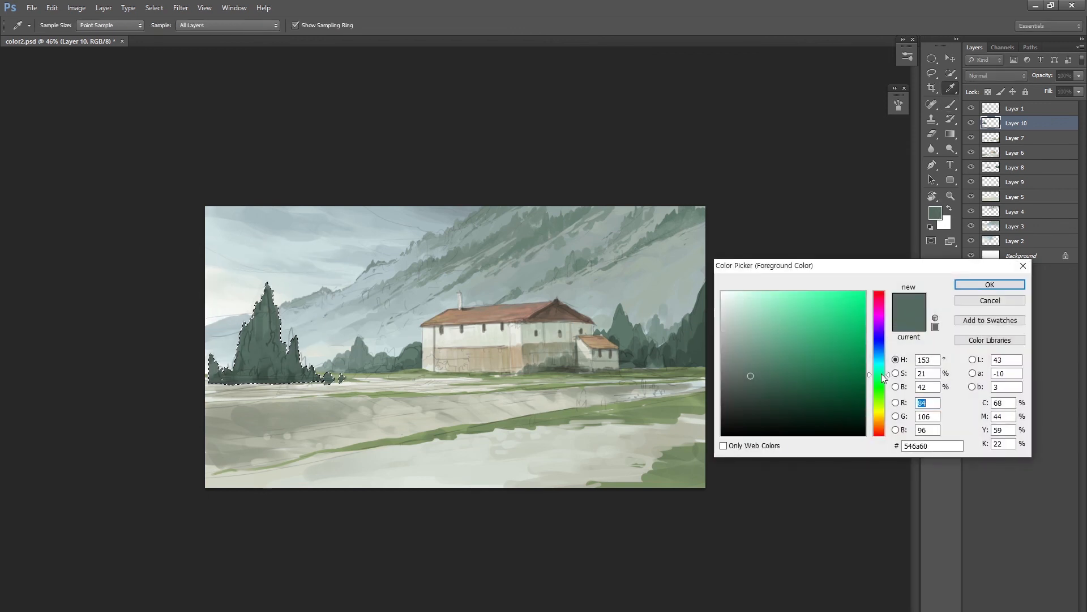
pyautogui.moveTo(881, 381); pyautogui.dragTo(881, 385)
pyautogui.moveTo(750, 373); pyautogui.dragTo(748, 352)
pyautogui.click(976, 287)
pyautogui.moveTo(260, 309)
pyautogui.mouseDown()
pyautogui.moveTo(268, 290)
pyautogui.moveTo(249, 335)
pyautogui.mouseUp()
pyautogui.press('[')
pyautogui.press('[')
pyautogui.press('[')
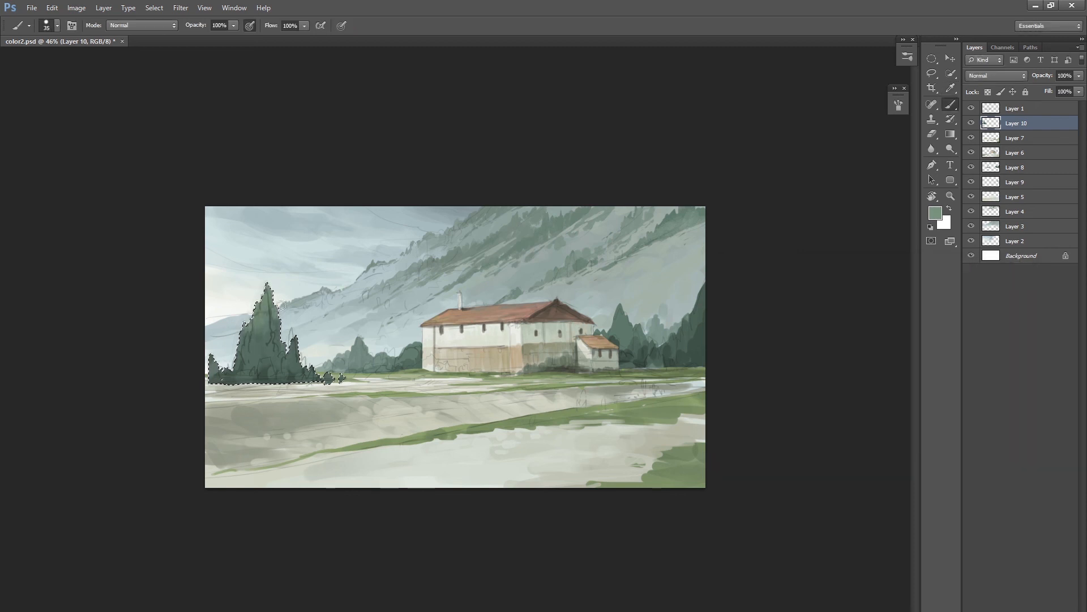
pyautogui.hotkey('ctrl', 'd')
# Hide Layer 1 and touch up the tall tree's foliage with sampled greens, reducing the brush to 25 px.
pyautogui.click(972, 108)
pyautogui.scroll(-1, 360, 405)
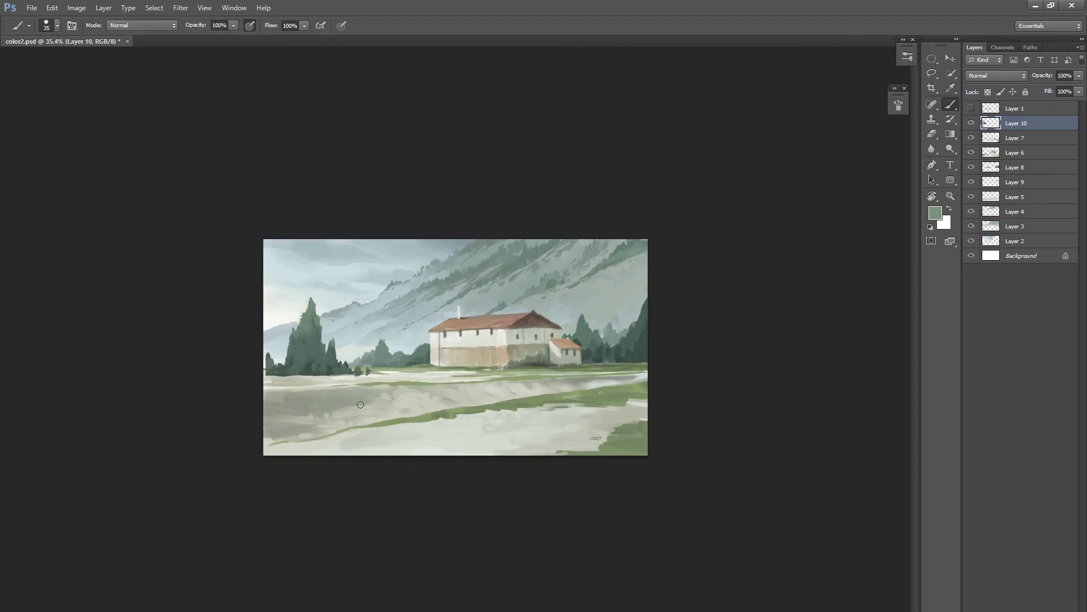
pyautogui.keyDown('alt'); pyautogui.click(313, 333); pyautogui.keyUp('alt')
pyautogui.moveTo(301, 343); pyautogui.dragTo(305, 356)
pyautogui.keyDown('alt'); pyautogui.click(319, 340); pyautogui.keyUp('alt')
pyautogui.press('[')
pyautogui.scroll(2, 231, 321)
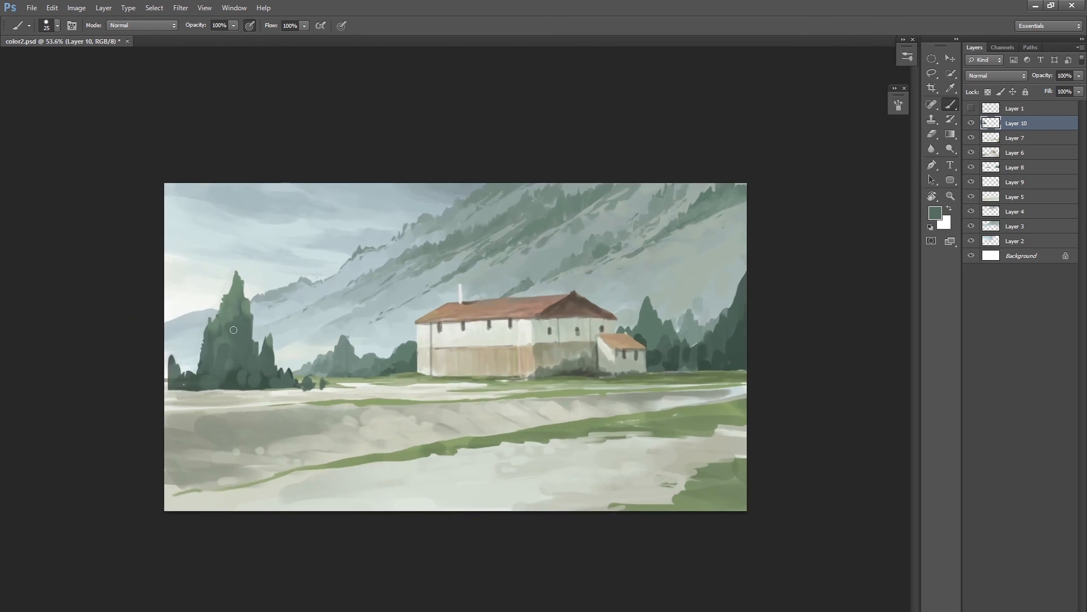
# Erase small notches along both edges of the tall tree's outline to separate its branches.
pyautogui.press('e')
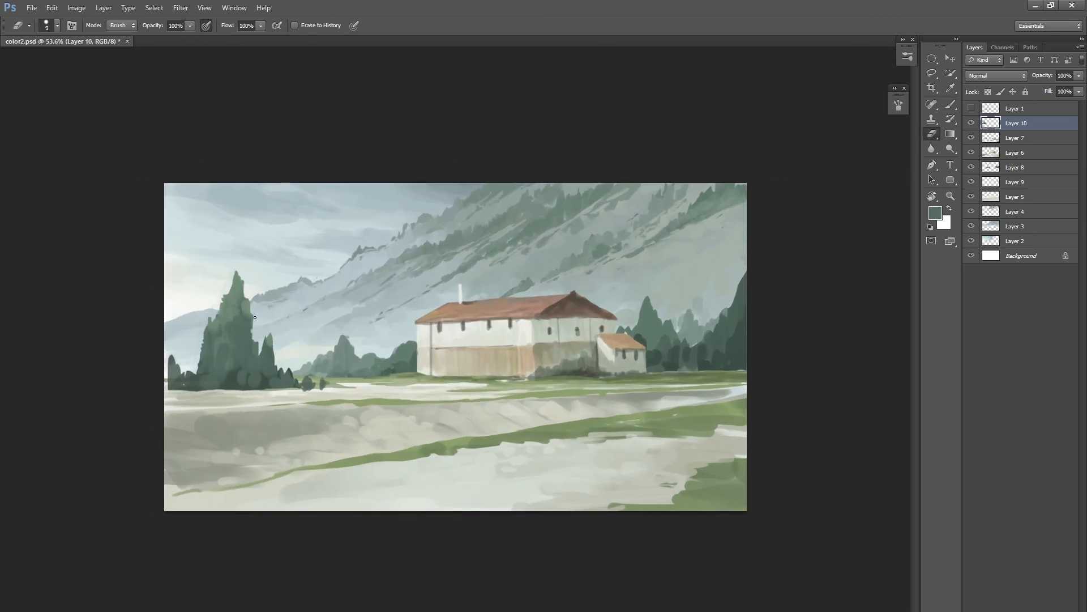
pyautogui.click(249, 342)
pyautogui.moveTo(255, 341); pyautogui.dragTo(257, 352)
pyautogui.moveTo(229, 288); pyautogui.dragTo(232, 290)
pyautogui.moveTo(220, 314); pyautogui.dragTo(215, 325)
# Sample greens from the tall tree and darken the cluster's foliage and base with a 15 px brush.
pyautogui.press('b')
pyautogui.keyDown('alt'); pyautogui.click(233, 290); pyautogui.keyUp('alt')
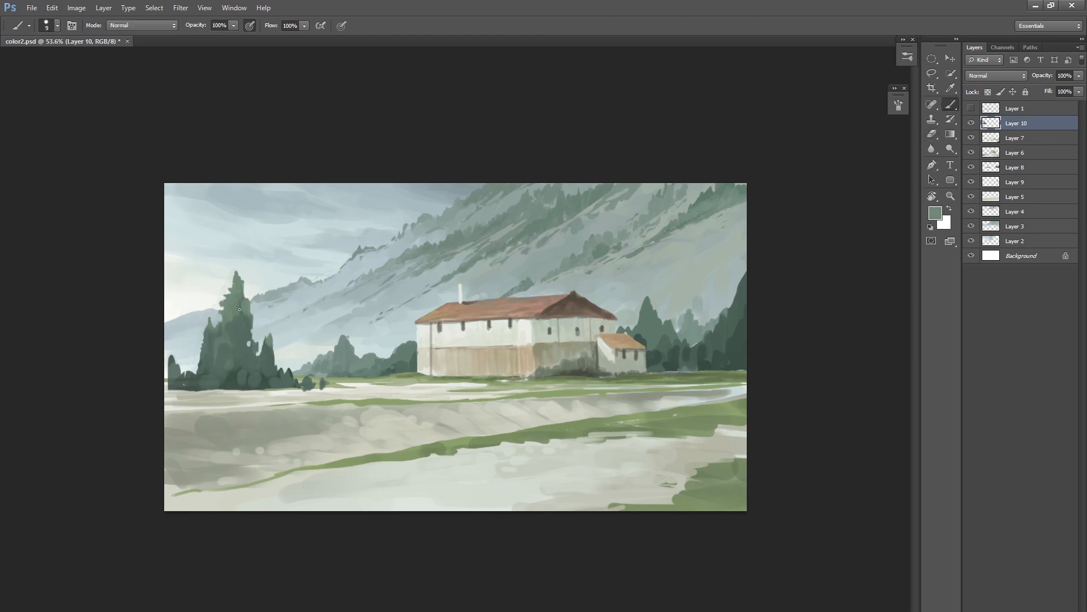
pyautogui.keyDown('alt'); pyautogui.click(243, 318); pyautogui.keyUp('alt')
pyautogui.keyDown('alt'); pyautogui.click(234, 374); pyautogui.keyUp('alt')
pyautogui.press(']')
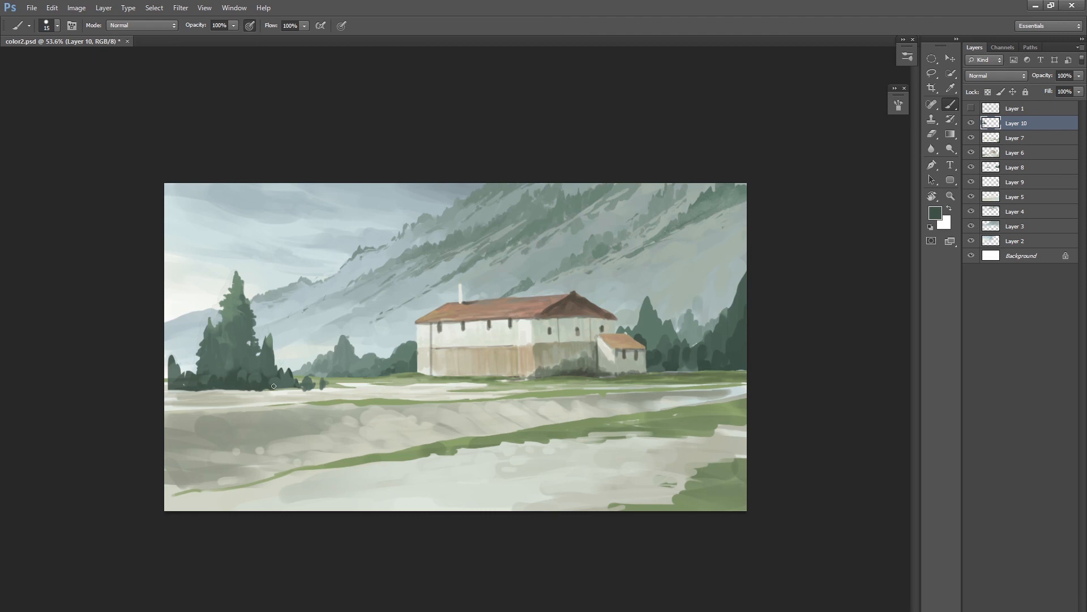
pyautogui.moveTo(390, 379); pyautogui.dragTo(366, 391)
pyautogui.moveTo(452, 366)
pyautogui.mouseDown()
pyautogui.moveTo(412, 383)
pyautogui.moveTo(453, 372)
pyautogui.mouseUp()
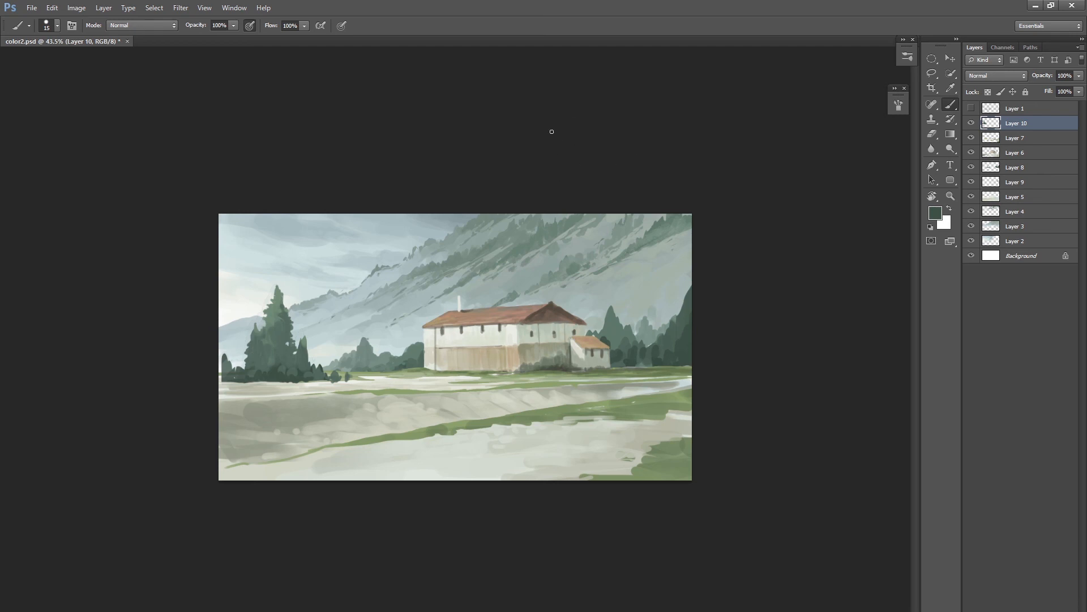
# Show Layer 1 and paint a bush at the house's left corner in green #48604d.
pyautogui.hotkey('ctrl', '+')
pyautogui.click(971, 108)
pyautogui.moveTo(461, 392)
pyautogui.mouseDown()
pyautogui.moveTo(451, 373)
pyautogui.moveTo(469, 381)
pyautogui.mouseUp()
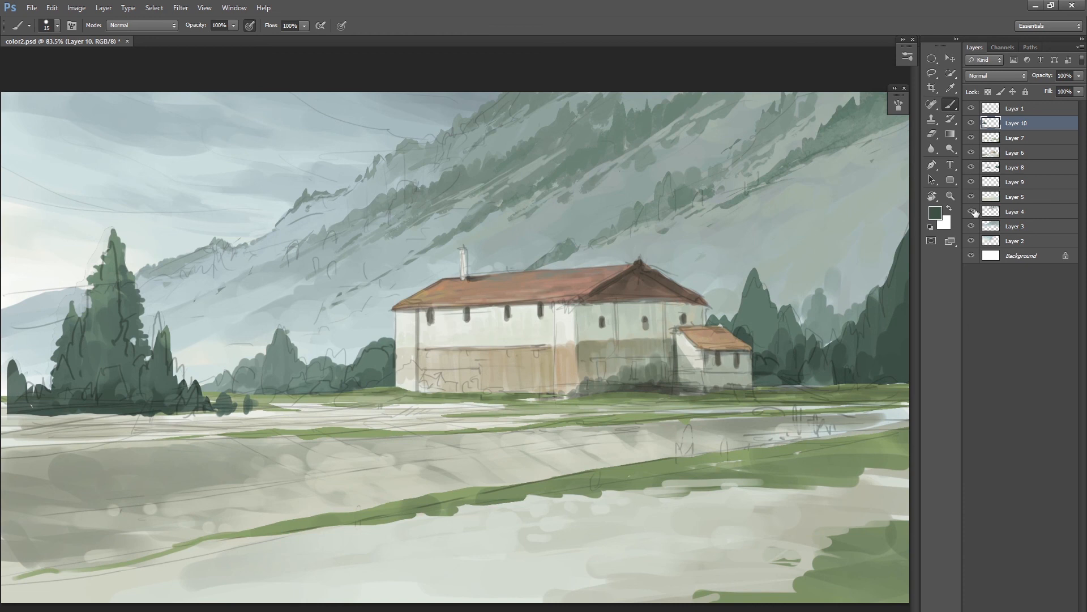
pyautogui.click(935, 213)
pyautogui.moveTo(879, 377); pyautogui.dragTo(879, 381)
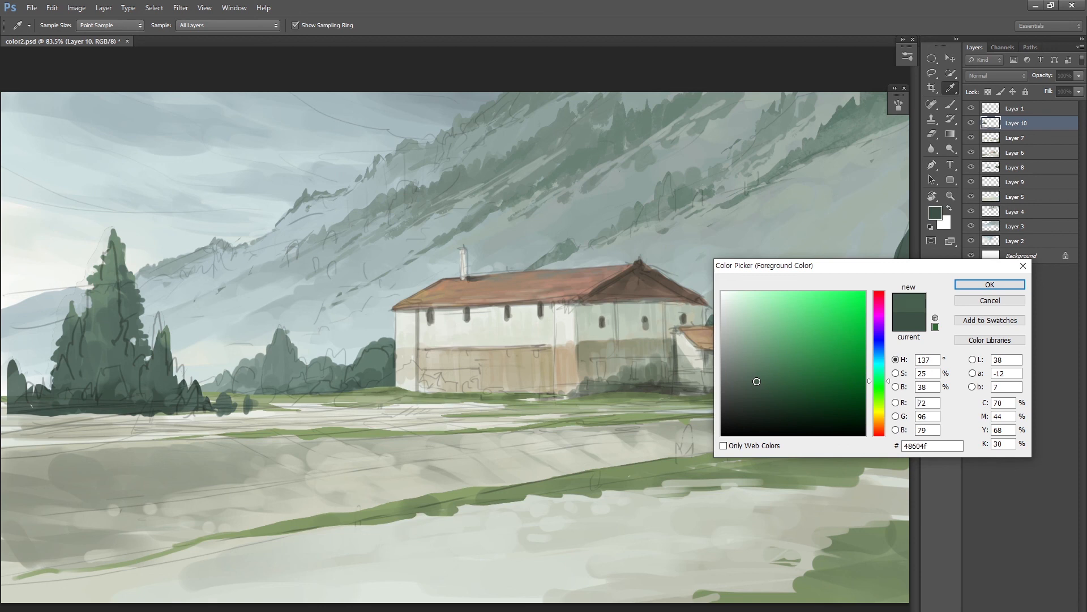
pyautogui.click(971, 287)
pyautogui.moveTo(407, 388)
pyautogui.mouseDown()
pyautogui.moveTo(416, 374)
pyautogui.moveTo(429, 379)
pyautogui.mouseUp()
# Pick a slightly lighter green and paint bushes along the base of the house's front wall, reducing the brush to 10 px.
pyautogui.click(935, 213)
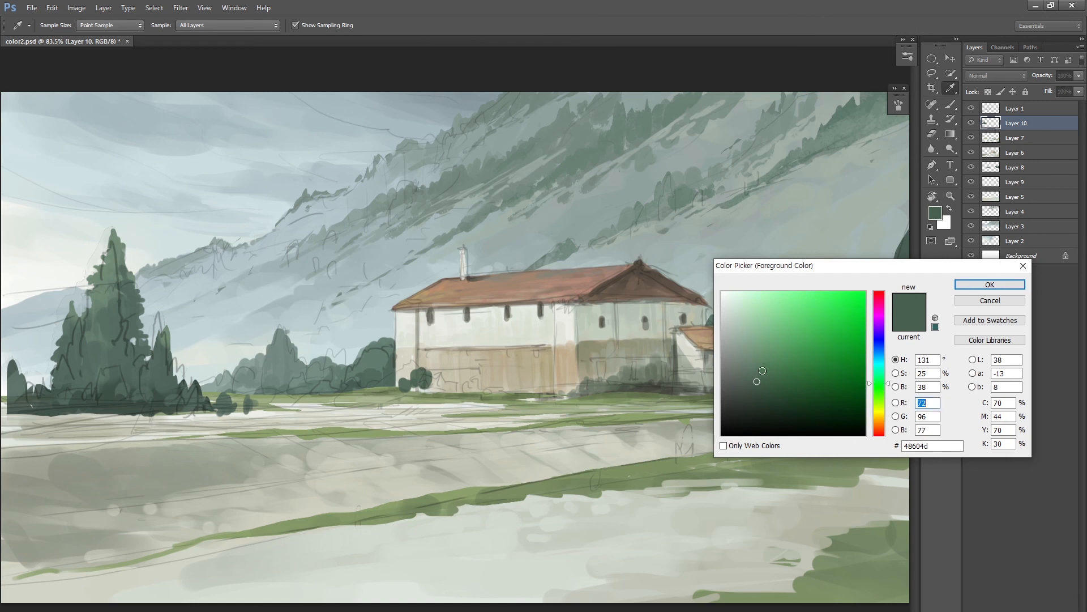
pyautogui.click(753, 371)
pyautogui.click(989, 284)
pyautogui.moveTo(443, 380); pyautogui.dragTo(477, 387)
pyautogui.press('[')
pyautogui.click(477, 388)
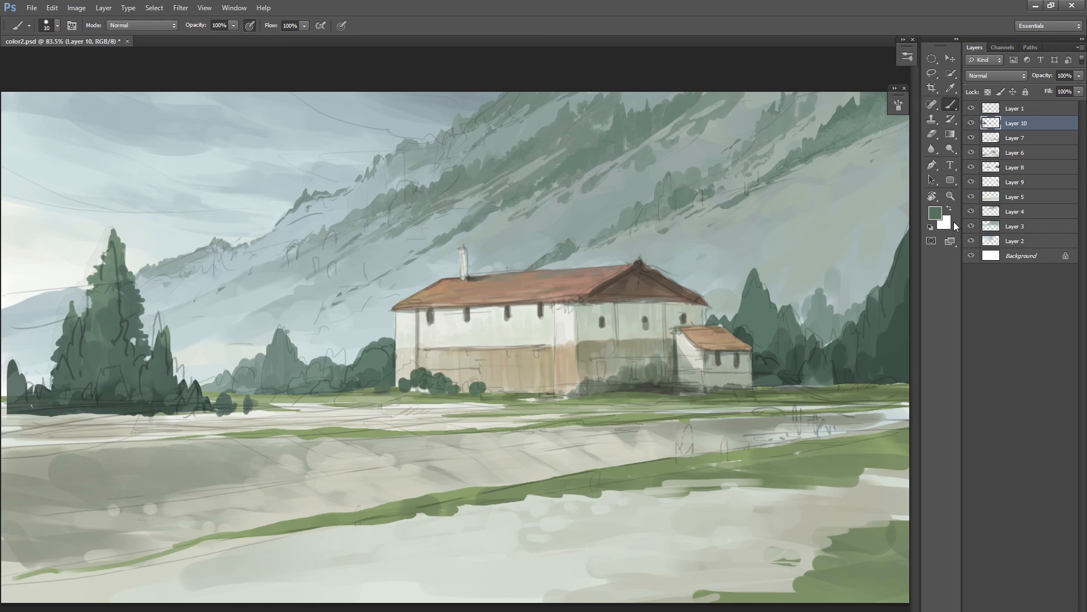
pyautogui.moveTo(493, 392); pyautogui.dragTo(502, 393)
# Dab more bushes along the foot of the house around its near corner and shaded side wall.
pyautogui.press(']')
pyautogui.press(']')
pyautogui.click(552, 392)
pyautogui.click(555, 392)
pyautogui.moveTo(569, 394); pyautogui.dragTo(584, 389)
pyautogui.click(567, 394)
pyautogui.click(590, 396)
pyautogui.click(604, 394)
pyautogui.press('[')
pyautogui.moveTo(420, 389); pyautogui.dragTo(421, 389)
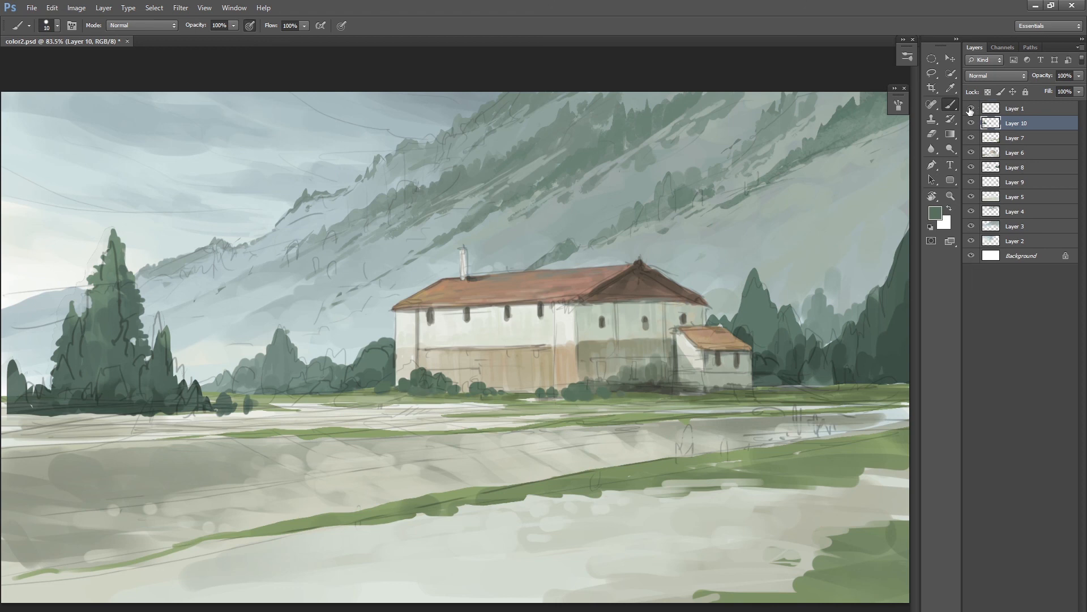
# Hide the sketch lines on Layer 1 and set the brush to 15 px.
pyautogui.click(971, 108)
pyautogui.scroll(-5, 395, 390)
pyautogui.scroll(4, 491, 384)
pyautogui.press('[')
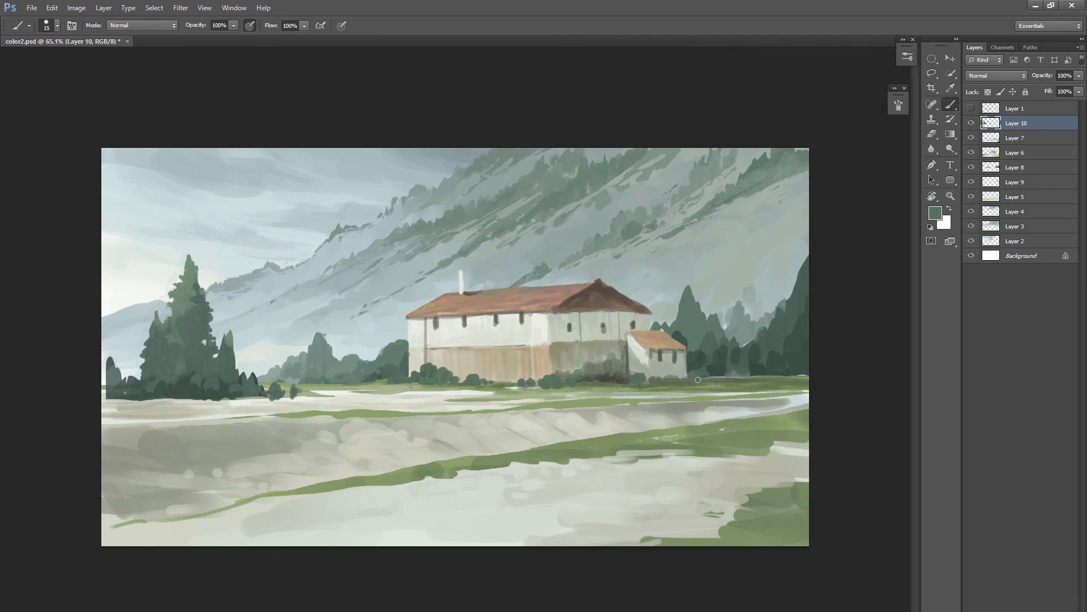
pyautogui.scroll(1, 736, 383)
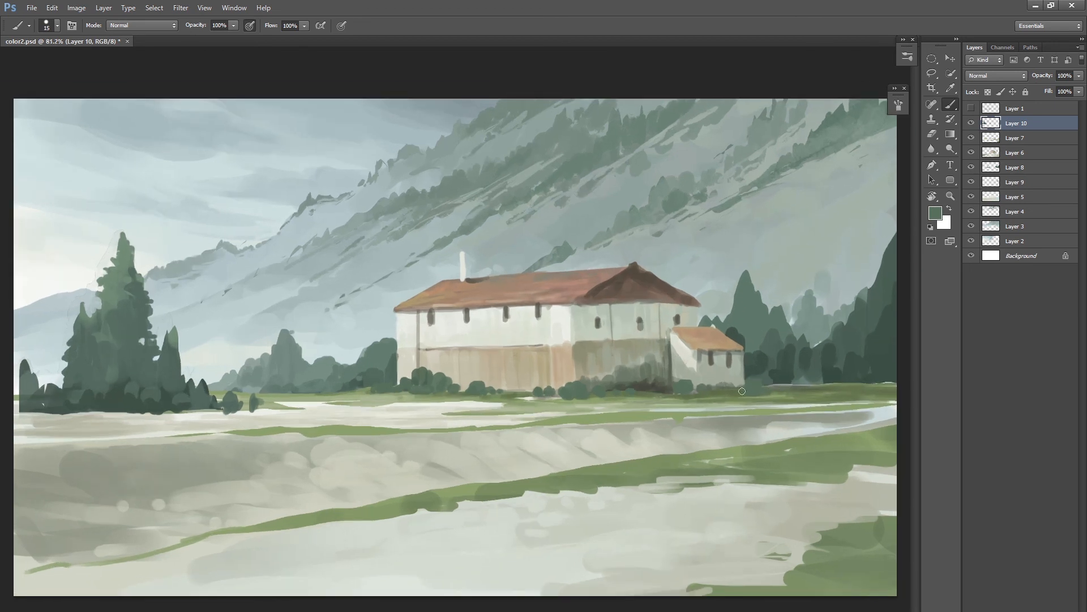
# Pick a darker green and paint bushes on the grass beside the annex, reducing the brush to 9 px.
pyautogui.click(936, 214)
pyautogui.click(757, 382)
pyautogui.click(989, 285)
pyautogui.moveTo(750, 386); pyautogui.dragTo(751, 391)
pyautogui.press('[')
pyautogui.press('[')
pyautogui.moveTo(805, 389)
pyautogui.mouseDown()
pyautogui.moveTo(837, 383)
pyautogui.moveTo(814, 400)
pyautogui.mouseUp()
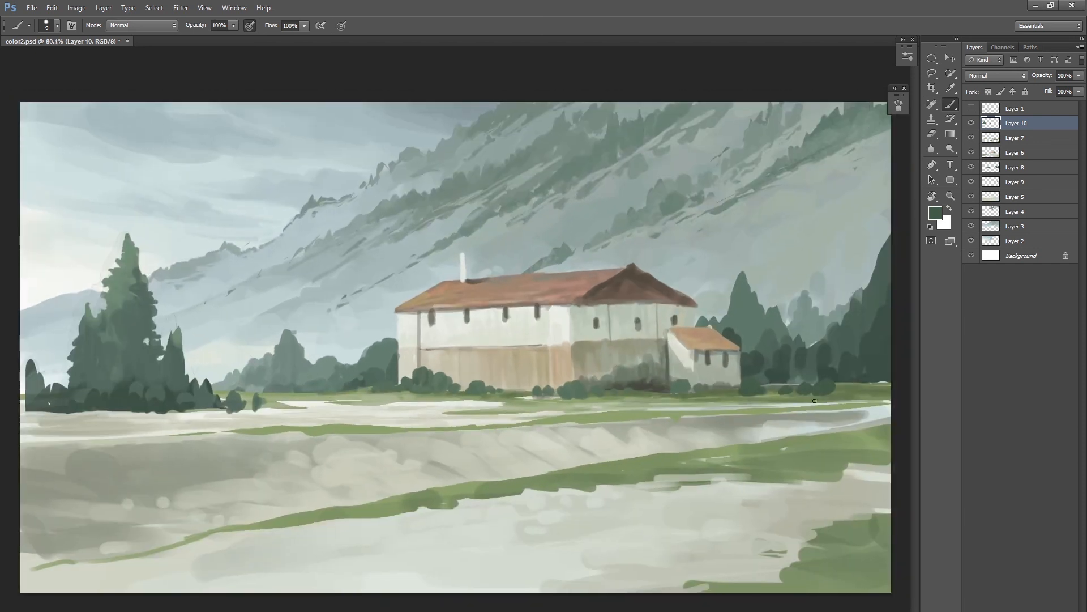
pyautogui.moveTo(598, 421)
pyautogui.mouseDown()
pyautogui.moveTo(478, 432)
pyautogui.moveTo(579, 383)
pyautogui.mouseUp()
# Select Layer 10's painted area, set a 15 px brush, and brush green sampled near the house over the bushes.
pyautogui.keyDown('ctrl'); pyautogui.click(993, 125); pyautogui.keyUp('ctrl')
pyautogui.press(']')
pyautogui.press(']')
pyautogui.press(']')
pyautogui.keyDown('alt'); pyautogui.click(424, 372); pyautogui.keyUp('alt')
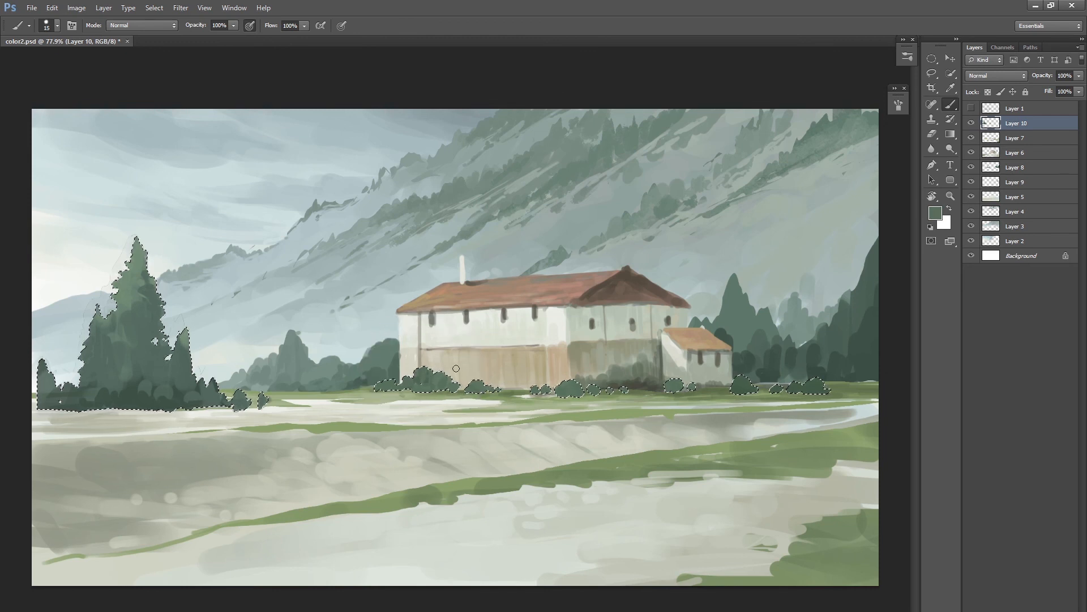
pyautogui.moveTo(499, 384); pyautogui.dragTo(641, 381)
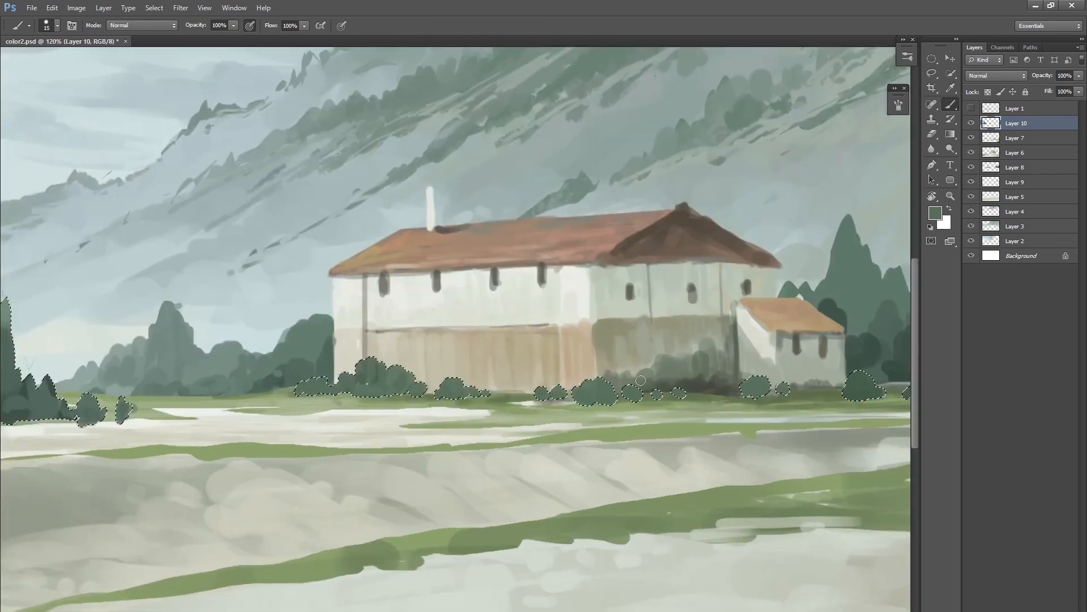
# Sample the dark tone at the side wall's base, darken the bushes' undersides at 70% opacity, and clear the selection.
pyautogui.keyDown('alt'); pyautogui.click(700, 383); pyautogui.keyUp('alt')
pyautogui.press('7')
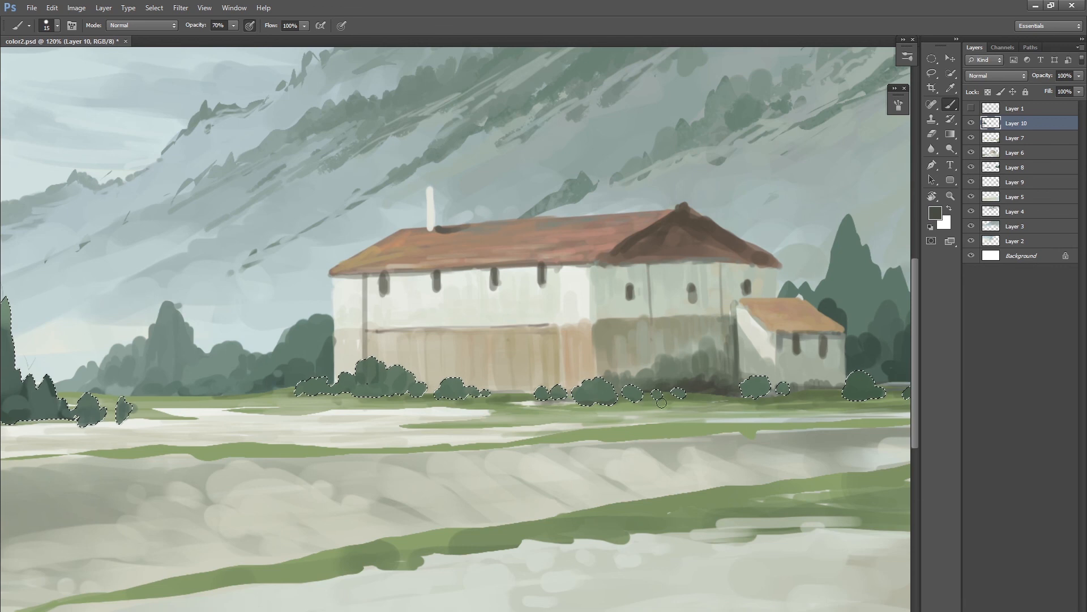
pyautogui.moveTo(318, 391); pyautogui.dragTo(407, 393)
pyautogui.moveTo(780, 420); pyautogui.dragTo(661, 417)
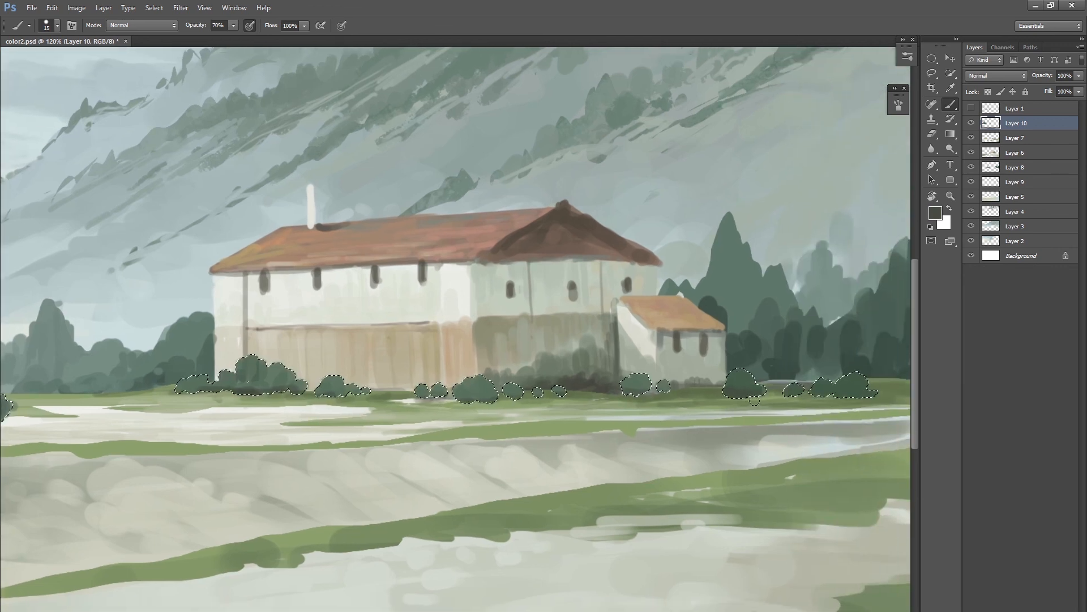
pyautogui.hotkey('ctrl', 'd')
# Sample green from the bushes by the house and refine their edges with a 7 px brush.
pyautogui.moveTo(528, 449)
pyautogui.mouseDown()
pyautogui.moveTo(466, 472)
pyautogui.moveTo(512, 462)
pyautogui.mouseUp()
pyautogui.keyDown('alt'); pyautogui.click(336, 398); pyautogui.keyUp('alt')
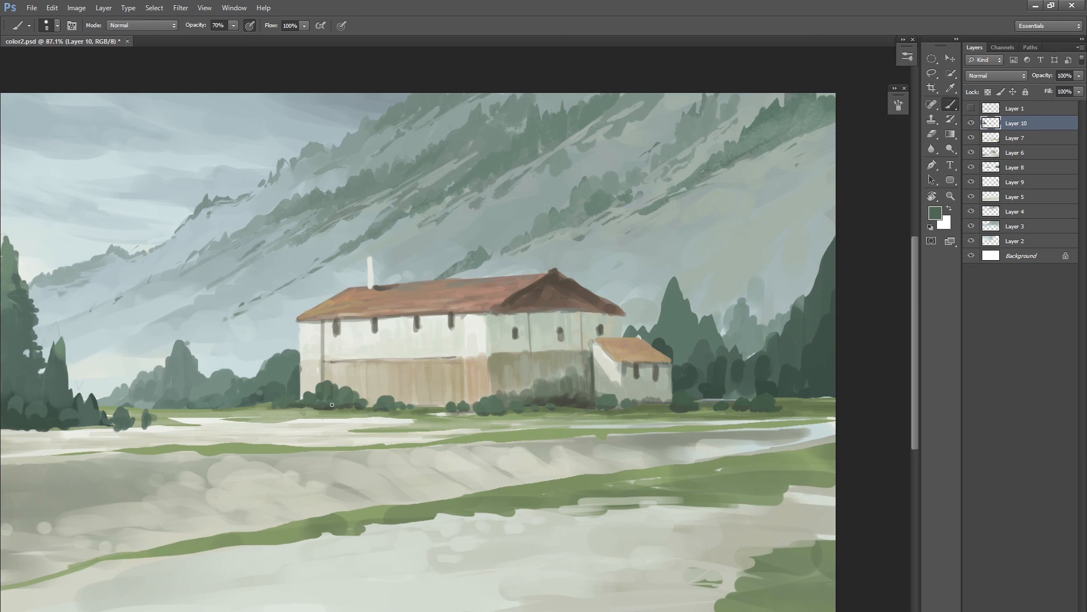
pyautogui.moveTo(585, 418)
pyautogui.mouseDown()
pyautogui.moveTo(532, 437)
pyautogui.moveTo(611, 435)
pyautogui.mouseUp()
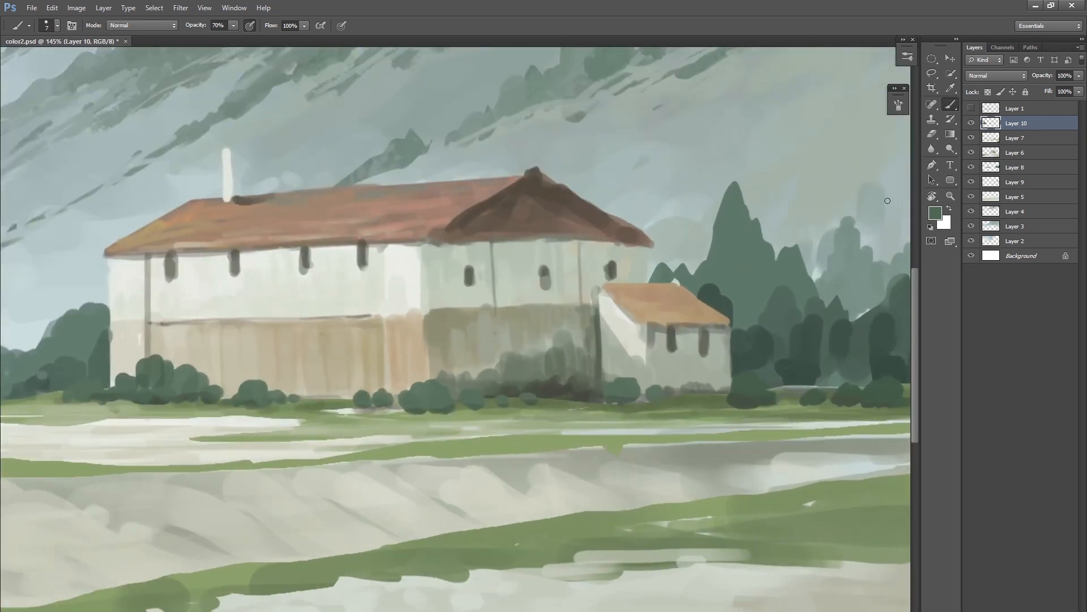
# Set the foreground colour to the brighter green #66825c.
pyautogui.click(934, 212)
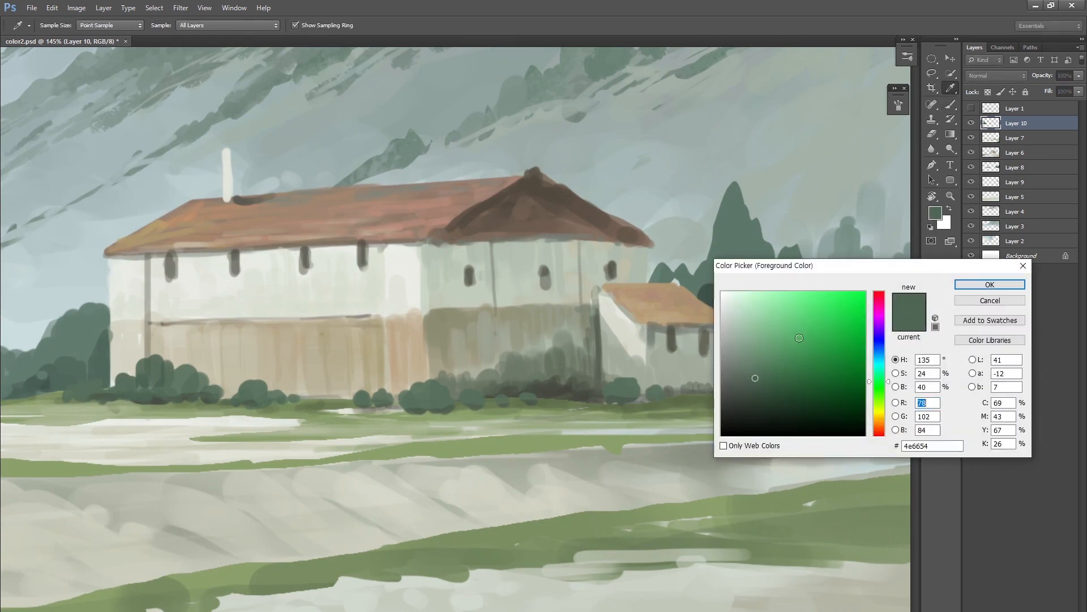
pyautogui.click(878, 385)
pyautogui.moveTo(879, 385); pyautogui.dragTo(879, 394)
pyautogui.click(764, 364)
pyautogui.click(974, 283)
pyautogui.press('b')
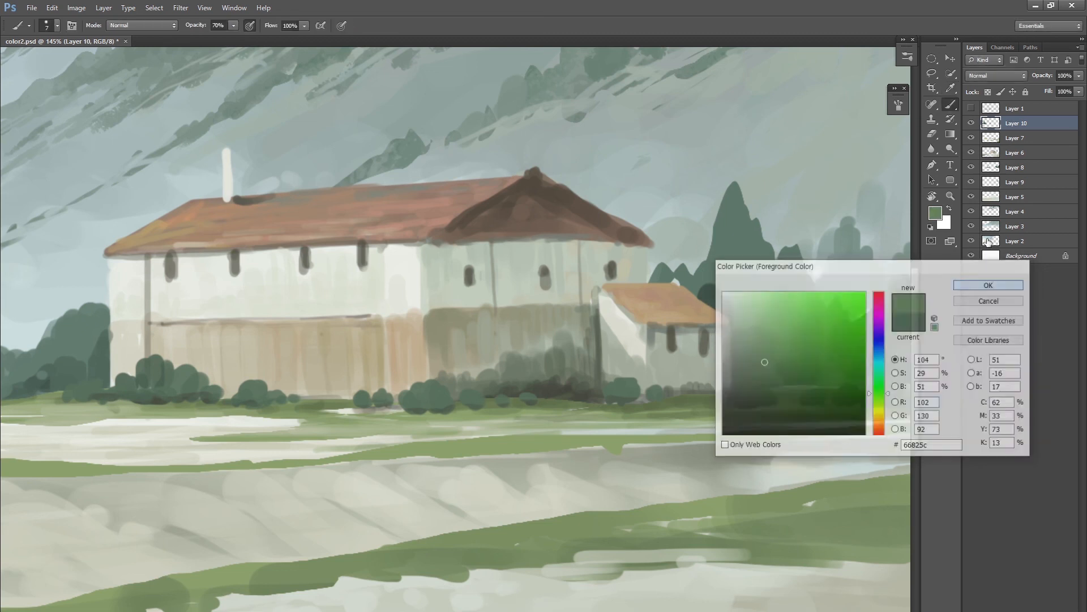
# Select Layer 10's painted area and brush bright green highlights onto the bushes along the house, enlarging the brush.
pyautogui.keyDown('ctrl'); pyautogui.click(992, 125); pyautogui.keyUp('ctrl')
pyautogui.press(']')
pyautogui.press(']')
pyautogui.press(']')
pyautogui.press(']')
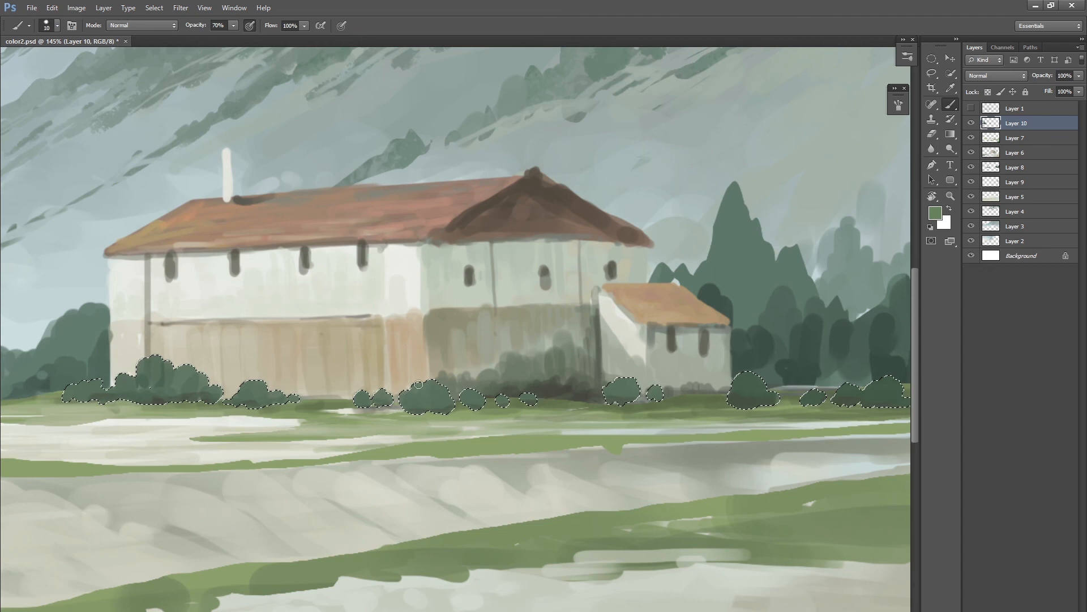
pyautogui.moveTo(418, 390)
pyautogui.mouseDown()
pyautogui.moveTo(444, 392)
pyautogui.moveTo(368, 395)
pyautogui.moveTo(439, 391)
pyautogui.mouseUp()
pyautogui.moveTo(467, 393); pyautogui.dragTo(474, 389)
pyautogui.hotkey('ctrl', '0')
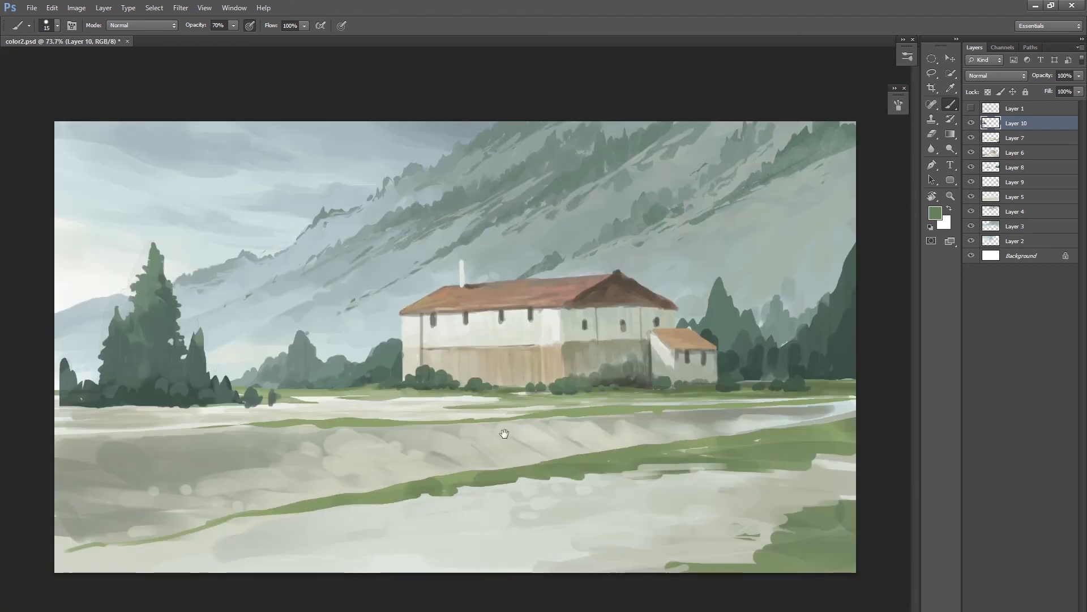
# Set the brush opacity to 100%, brush sampled green over the bushes beside the annex, and clear the selection.
pyautogui.press('0')
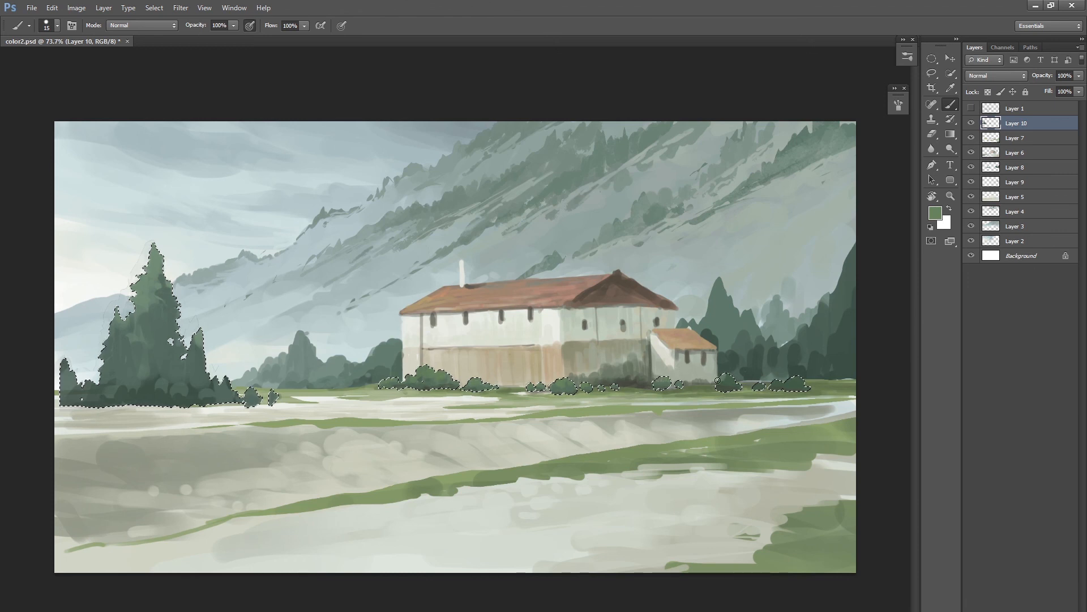
pyautogui.keyDown('alt'); pyautogui.click(734, 371); pyautogui.keyUp('alt')
pyautogui.moveTo(723, 380); pyautogui.dragTo(805, 385)
pyautogui.hotkey('ctrl', 'd')
pyautogui.scroll(-5, 660, 439)
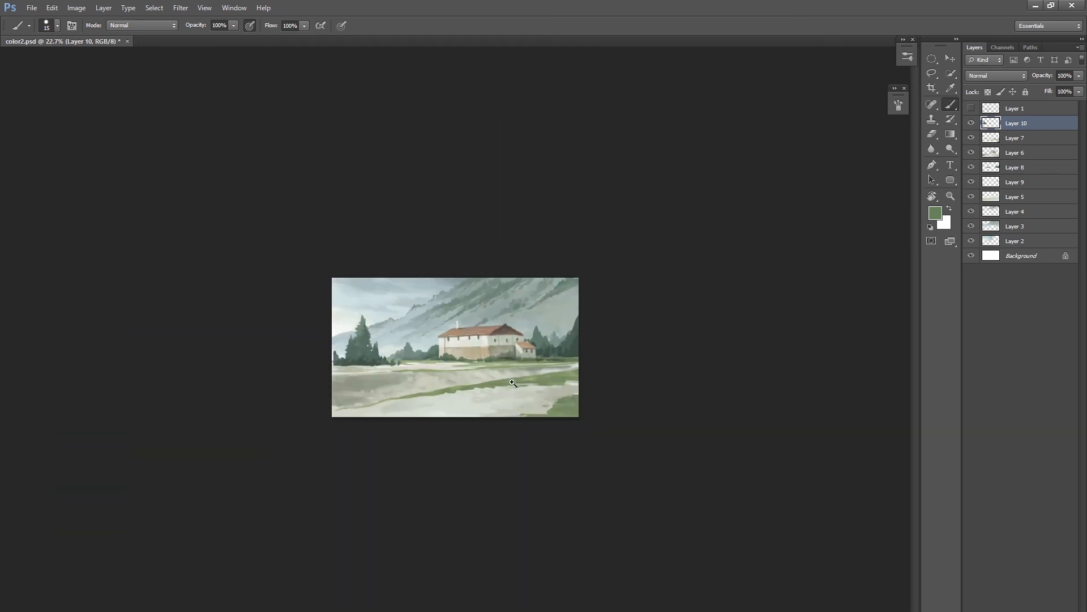
pyautogui.scroll(5, 513, 382)
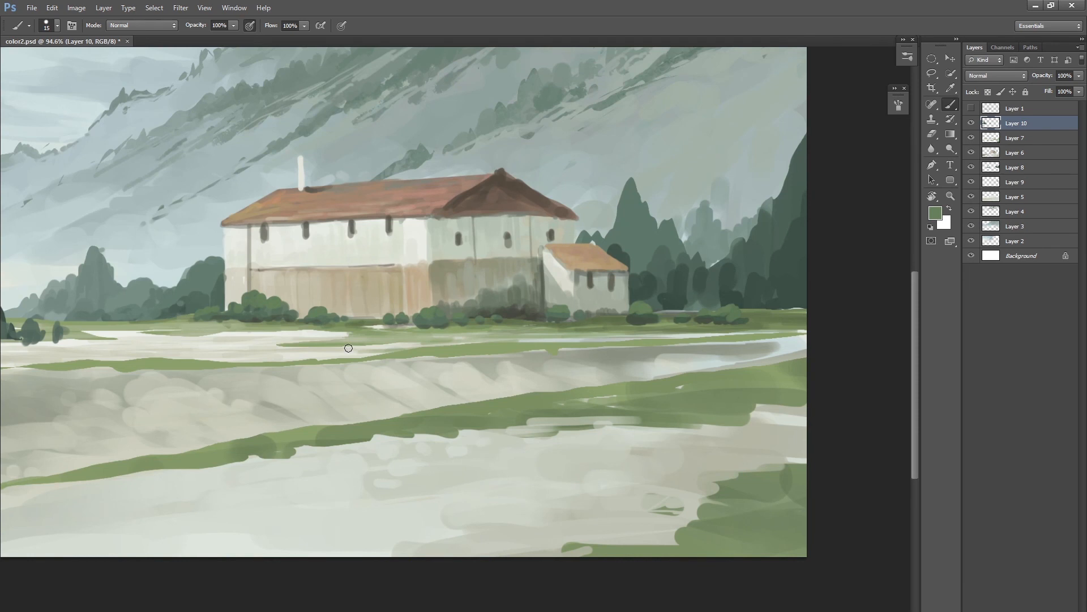
# Sample bush green and paint tiny shrubs along the riverbank's grass strips with a fine 4 px brush.
pyautogui.press('[')
pyautogui.press('[')
pyautogui.keyDown('alt'); pyautogui.click(278, 309); pyautogui.keyUp('alt')
pyautogui.press('[')
pyautogui.moveTo(617, 367); pyautogui.dragTo(654, 348)
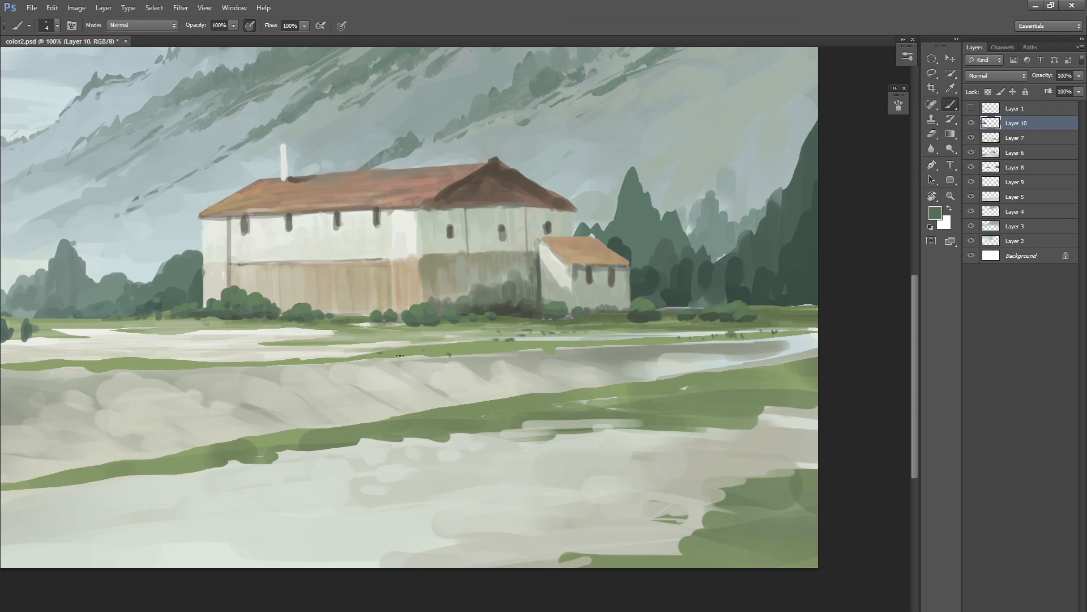
pyautogui.moveTo(436, 353); pyautogui.dragTo(455, 351)
pyautogui.moveTo(371, 356)
pyautogui.mouseDown()
pyautogui.moveTo(326, 369)
pyautogui.moveTo(343, 370)
pyautogui.mouseUp()
pyautogui.press(']')
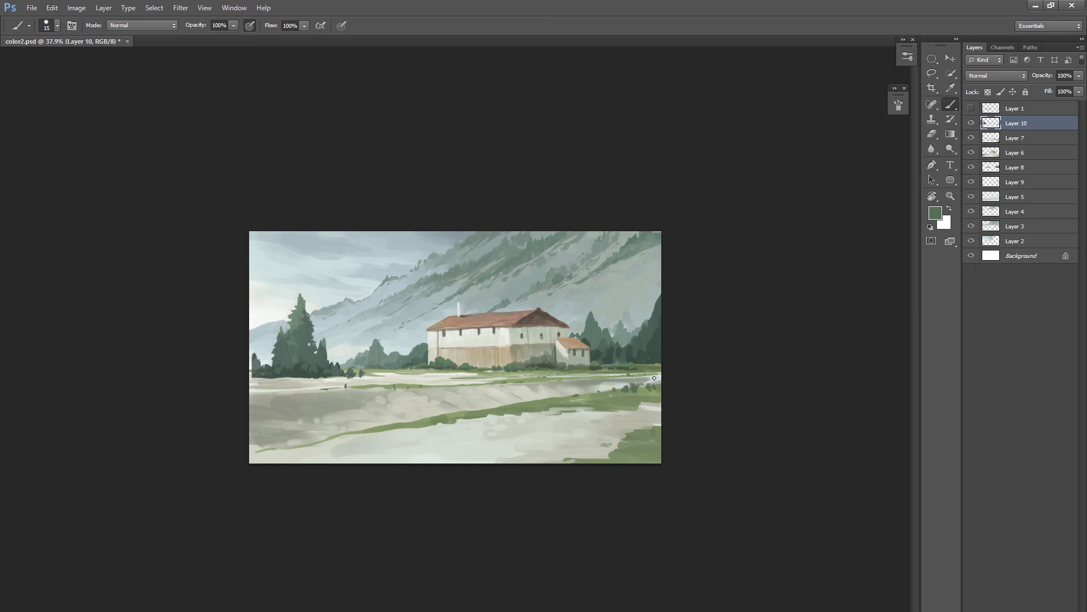
# Brush sampled ground tones over the pale water and bank at the far end of the river, using 50% opacity.
pyautogui.keyDown('alt'); pyautogui.click(597, 377); pyautogui.keyUp('alt')
pyautogui.press(']')
pyautogui.moveTo(617, 380)
pyautogui.mouseDown()
pyautogui.moveTo(523, 384)
pyautogui.moveTo(590, 382)
pyautogui.mouseUp()
pyautogui.keyDown('alt'); pyautogui.click(565, 385); pyautogui.keyUp('alt')
pyautogui.press(']')
pyautogui.press('5')
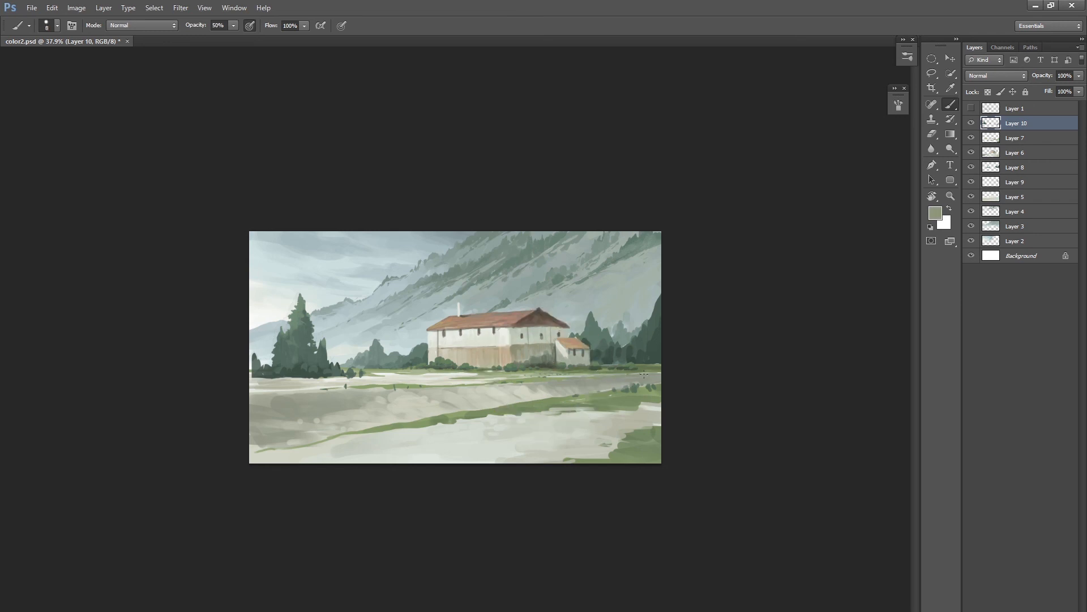
pyautogui.moveTo(654, 412); pyautogui.dragTo(566, 403)
pyautogui.moveTo(504, 416); pyautogui.dragTo(559, 391)
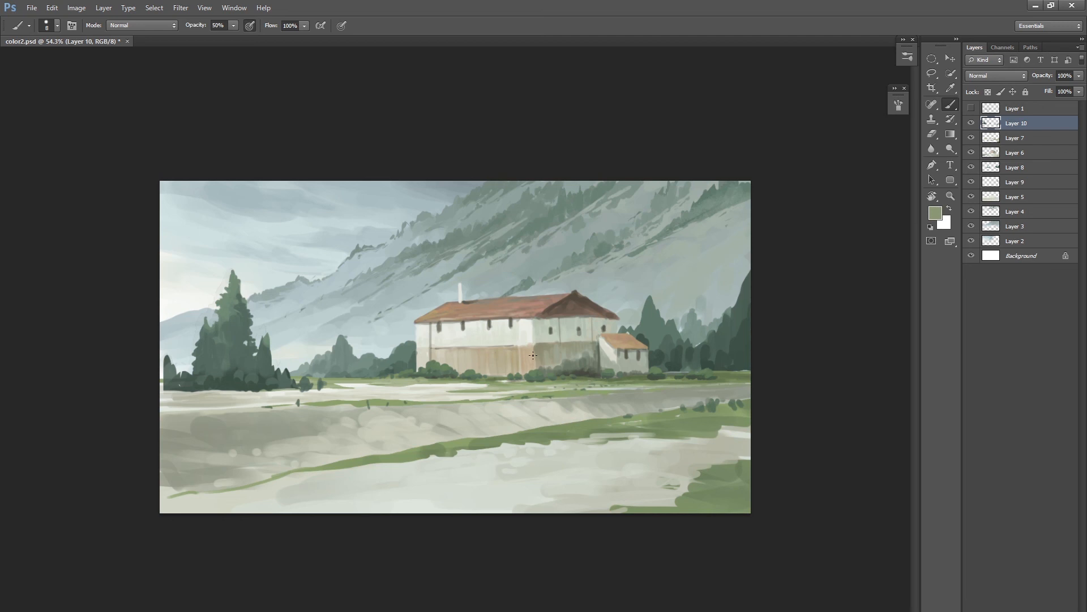
# Try a stroke on the lower bank with green sampled from the foreground grass, and undo it.
pyautogui.keyDown('alt'); pyautogui.click(724, 476); pyautogui.keyUp('alt')
pyautogui.moveTo(654, 439)
pyautogui.mouseDown()
pyautogui.moveTo(618, 452)
pyautogui.moveTo(655, 438)
pyautogui.mouseUp()
pyautogui.hotkey('ctrl', 'z')
# Enlarge the brush to 50 px at 100% opacity, make Layer 3 active, and toggle its visibility to check its contents.
pyautogui.moveTo(625, 305)
pyautogui.mouseDown()
pyautogui.moveTo(604, 313)
pyautogui.moveTo(619, 307)
pyautogui.mouseUp()
pyautogui.press(']')
pyautogui.press(']')
pyautogui.press(']')
pyautogui.press(']')
pyautogui.press(']')
pyautogui.click(992, 228)
pyautogui.click(972, 226)
pyautogui.click(972, 225)
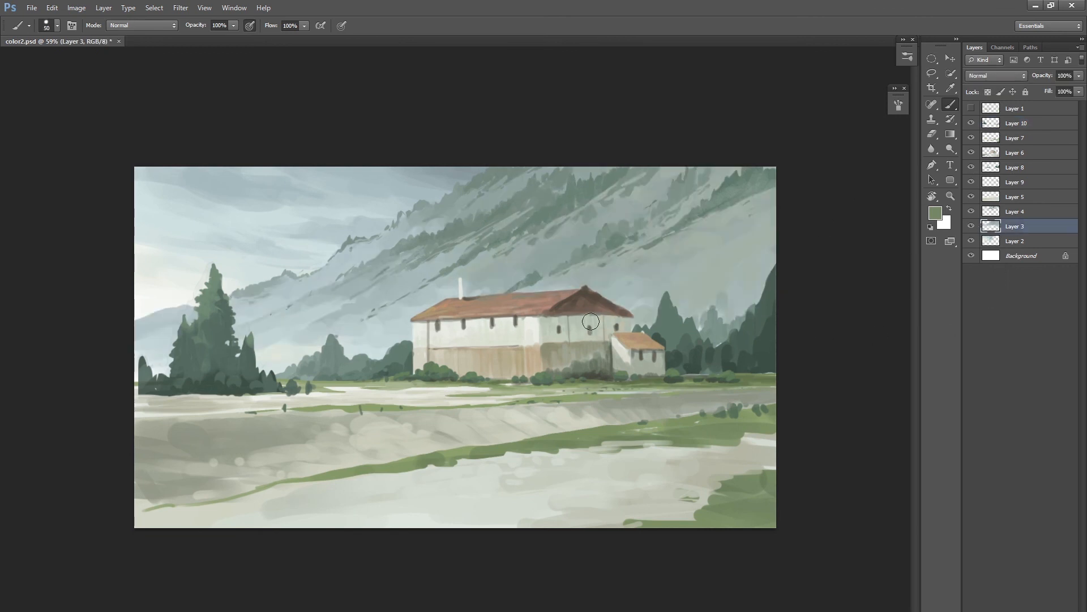
pyautogui.moveTo(587, 445)
pyautogui.mouseDown()
pyautogui.moveTo(556, 441)
pyautogui.moveTo(575, 437)
pyautogui.mouseUp()
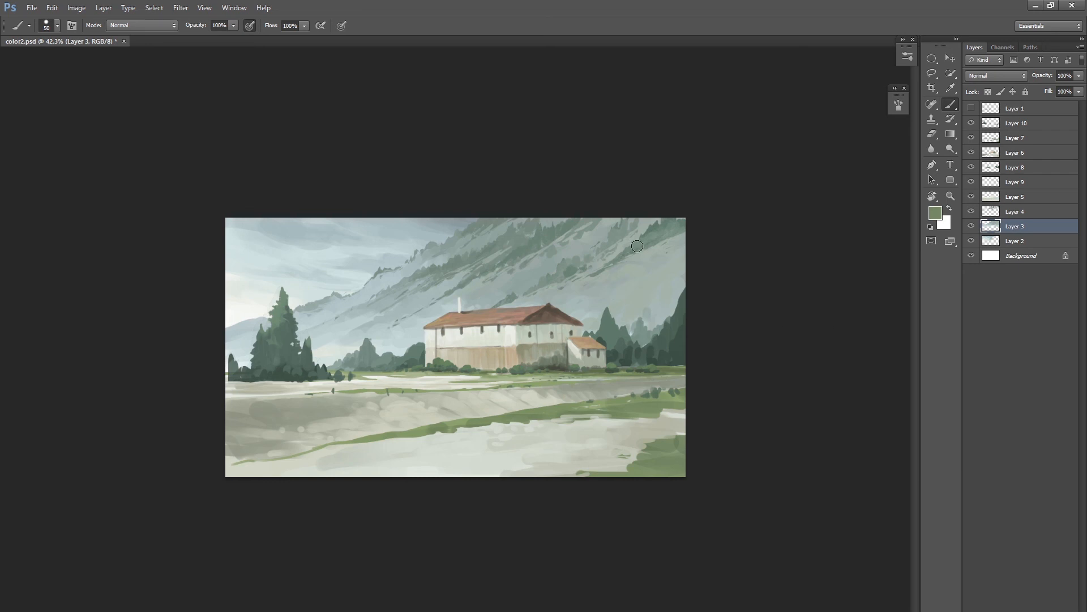
# Add a new layer above Layer 3, enlarge the brush to 70 px, and choose a grey based on the mountain slope's colour.
pyautogui.hotkey('ctrl', 'shift', 'alt', 'n')
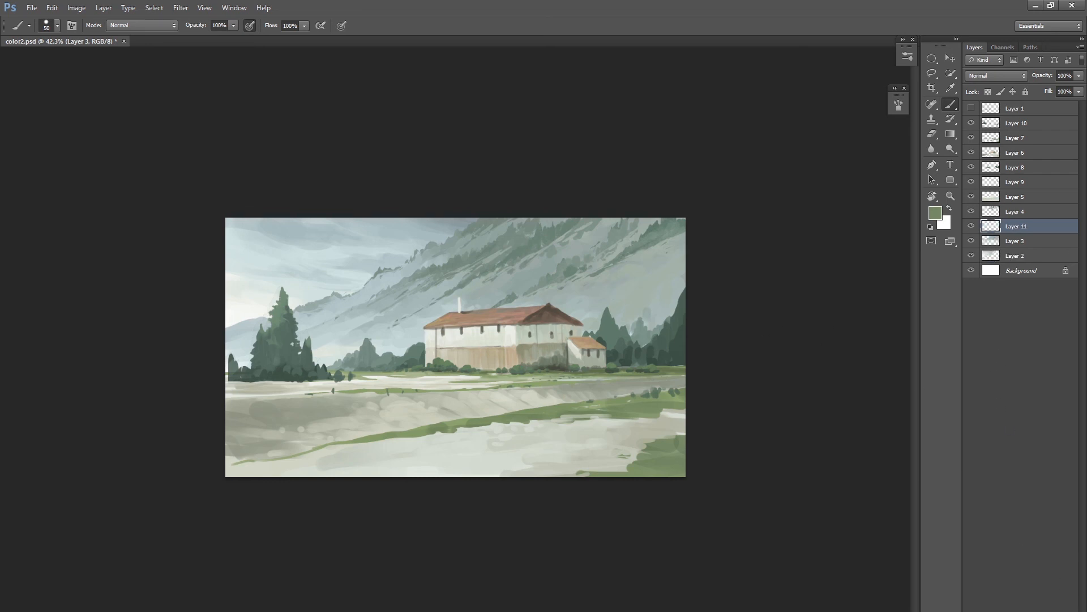
pyautogui.press(']')
pyautogui.press(']')
pyautogui.keyDown('alt'); pyautogui.click(602, 280); pyautogui.keyUp('alt')
pyautogui.click(935, 213)
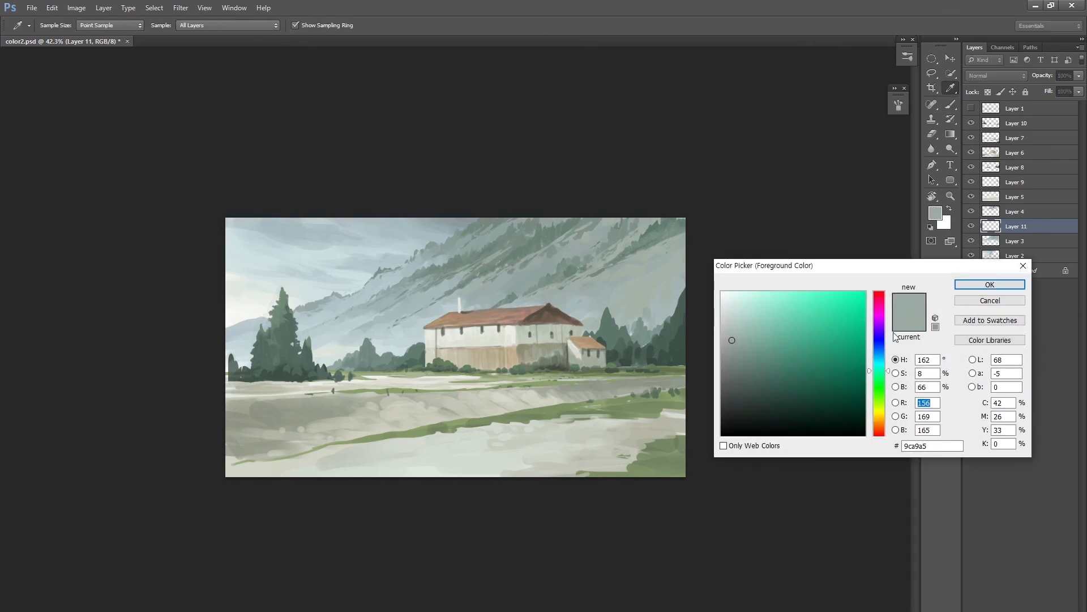
pyautogui.click(973, 290)
# Brush warm grey tones sampled from the riverbank and slope over the mountainside above the house's right end.
pyautogui.keyDown('alt'); pyautogui.click(600, 385); pyautogui.keyUp('alt')
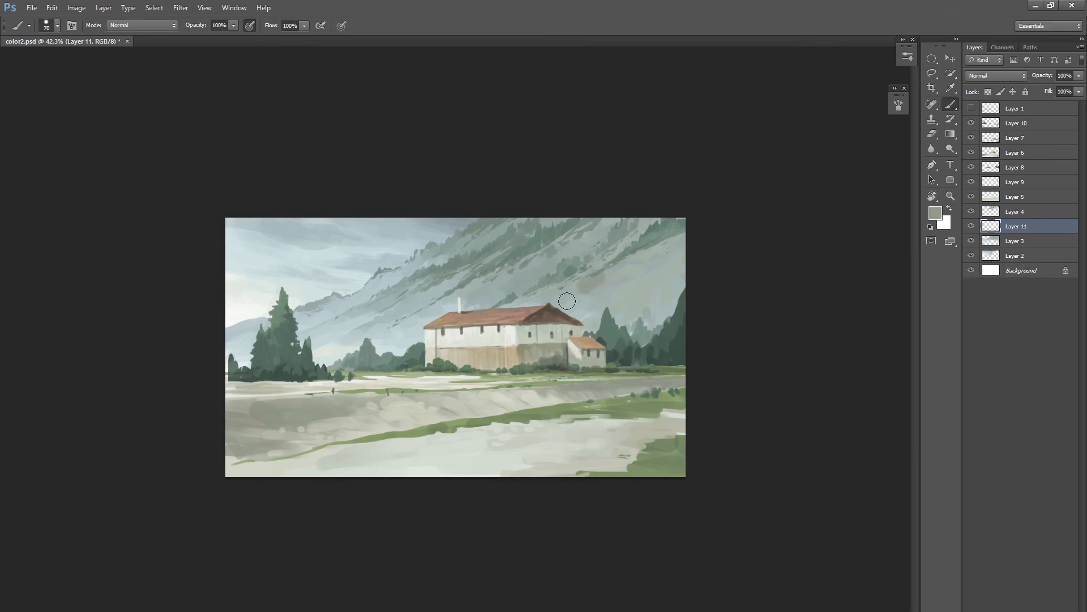
pyautogui.keyDown('alt'); pyautogui.click(586, 280); pyautogui.keyUp('alt')
pyautogui.moveTo(607, 257)
pyautogui.mouseDown()
pyautogui.moveTo(652, 218)
pyautogui.moveTo(617, 255)
pyautogui.moveTo(649, 248)
pyautogui.mouseUp()
pyautogui.keyDown('alt'); pyautogui.click(657, 247); pyautogui.keyUp('alt')
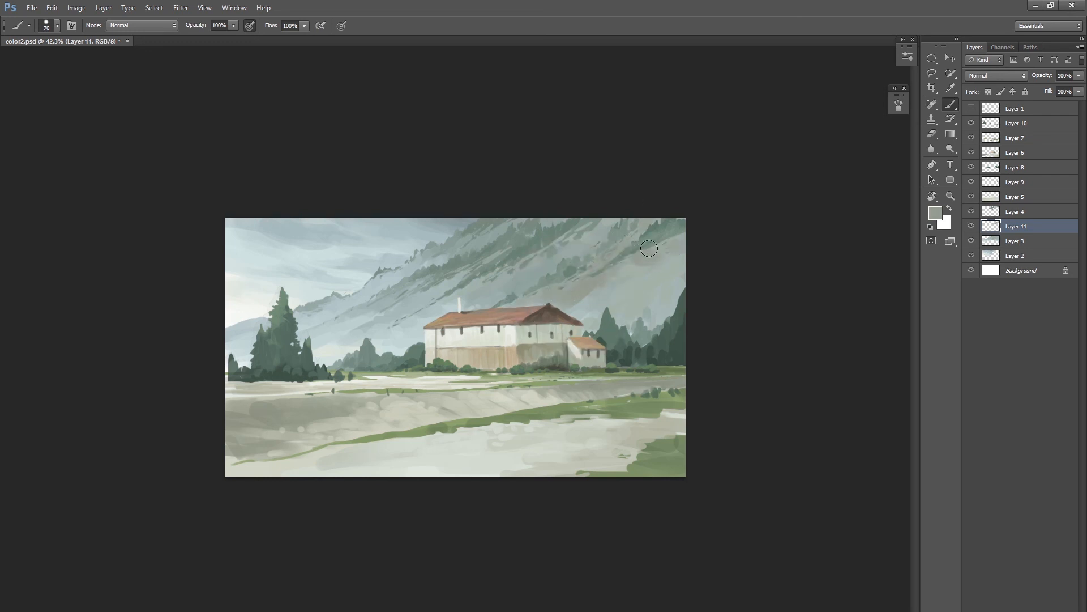
# Cover more of the bare mountain slope behind the house with warm grey, varying the brush between about 45 and 70 px.
pyautogui.press('[')
pyautogui.press('[')
pyautogui.press('[')
pyautogui.press('[')
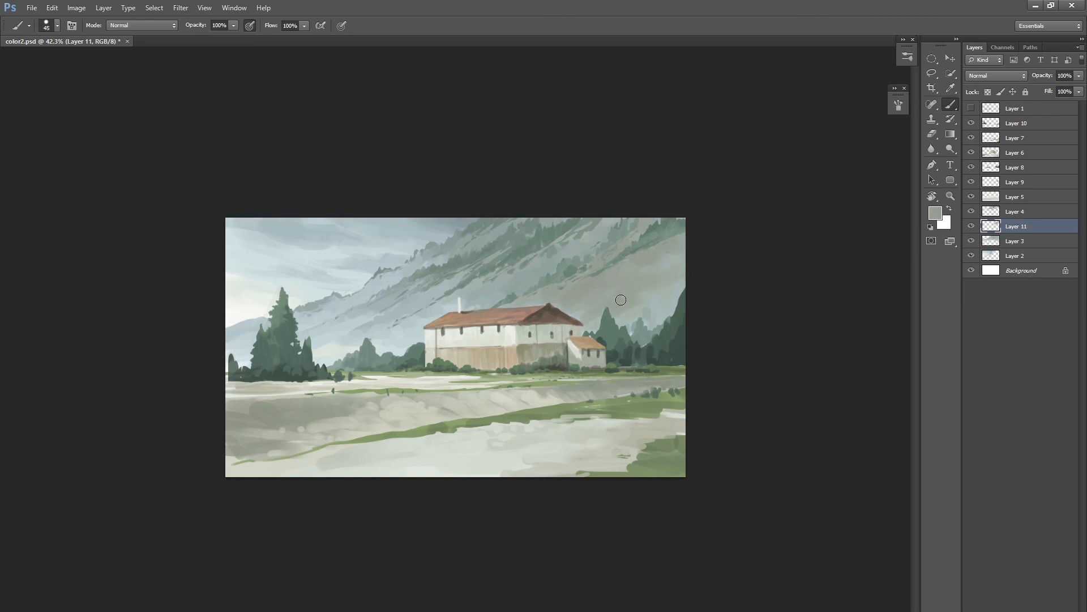
pyautogui.press(']')
pyautogui.press(']')
pyautogui.press(']')
pyautogui.press('[')
pyautogui.press('[')
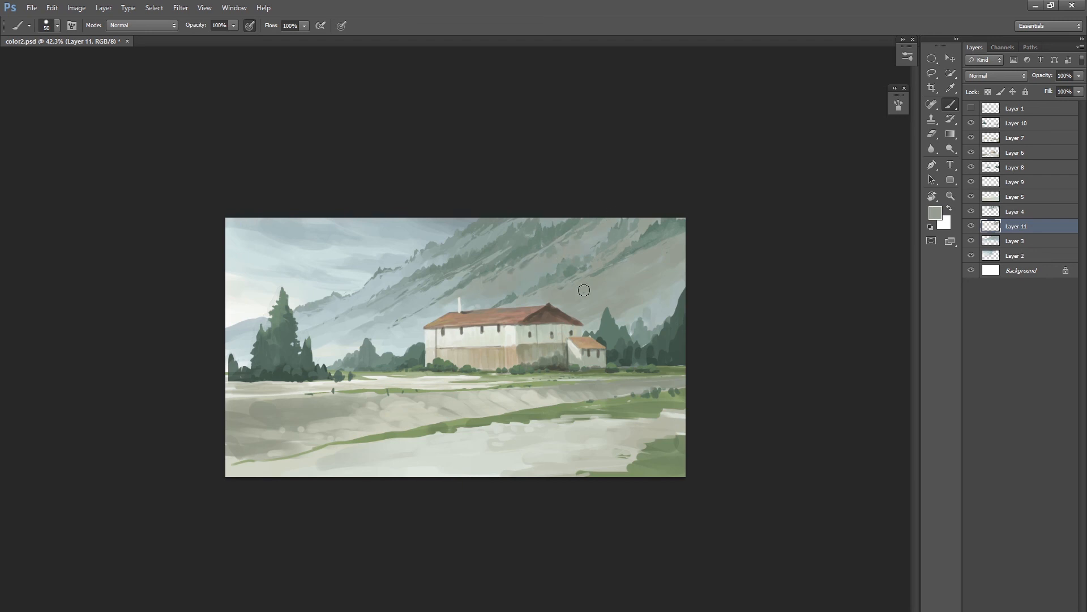
# Extend the grey over the lower slope left of the roof, and sample the slope tone above the right-hand trees.
pyautogui.press('[')
pyautogui.moveTo(446, 301)
pyautogui.mouseDown()
pyautogui.moveTo(343, 344)
pyautogui.moveTo(411, 295)
pyautogui.moveTo(368, 324)
pyautogui.mouseUp()
pyautogui.press('[')
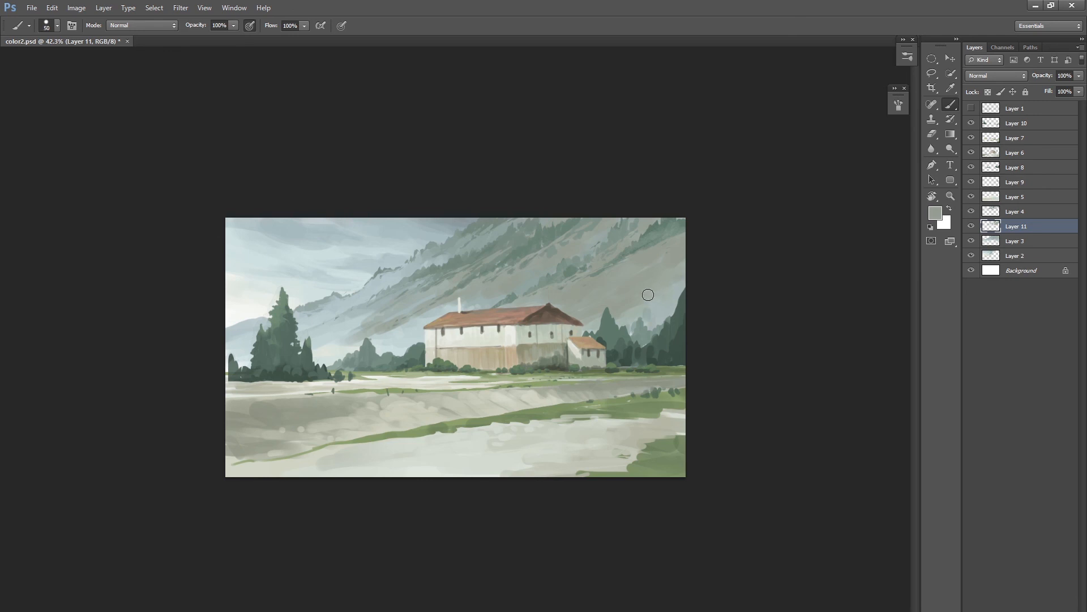
pyautogui.keyDown('alt'); pyautogui.click(632, 308); pyautogui.keyUp('alt')
pyautogui.press(']')
pyautogui.press(']')
# Sample the mountain's forest green and dot small shrubs across the grey slope with a fine 7 to 15 px brush.
pyautogui.keyDown('alt'); pyautogui.click(646, 235); pyautogui.keyUp('alt')
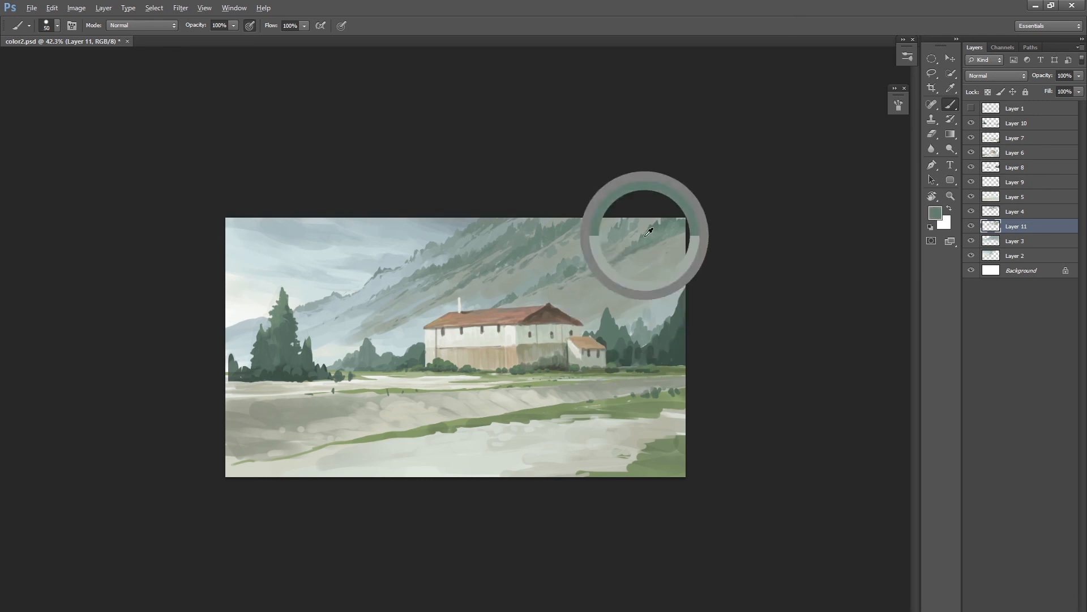
pyautogui.press('[')
pyautogui.press('[')
pyautogui.press('[')
pyautogui.press('[')
pyautogui.press('[')
pyautogui.press('[')
pyautogui.press('[')
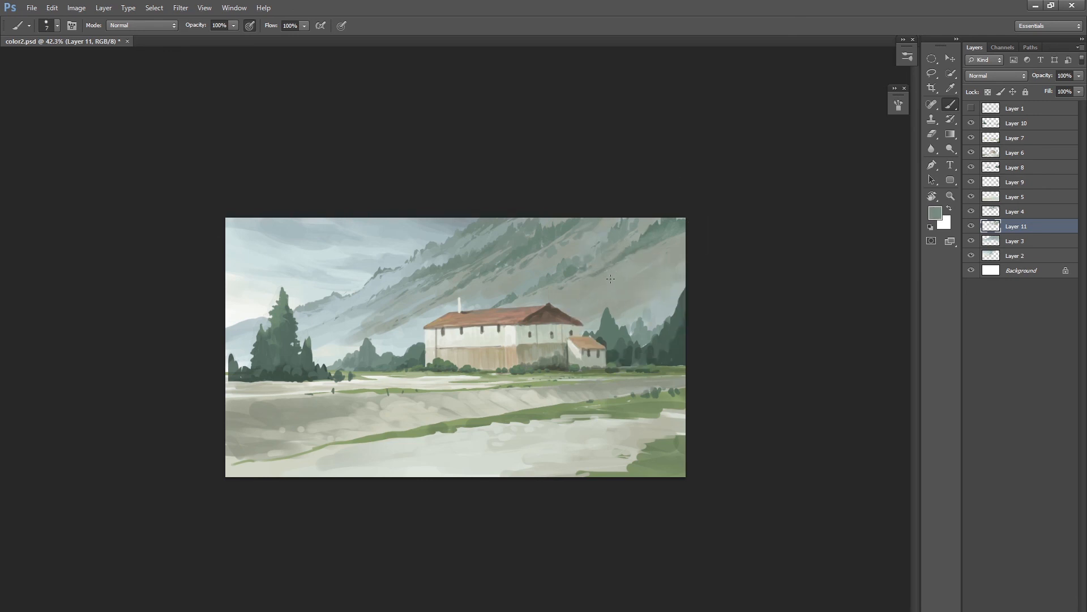
pyautogui.press(']')
pyautogui.press('[')
pyautogui.keyDown('alt'); pyautogui.click(661, 232); pyautogui.keyUp('alt')
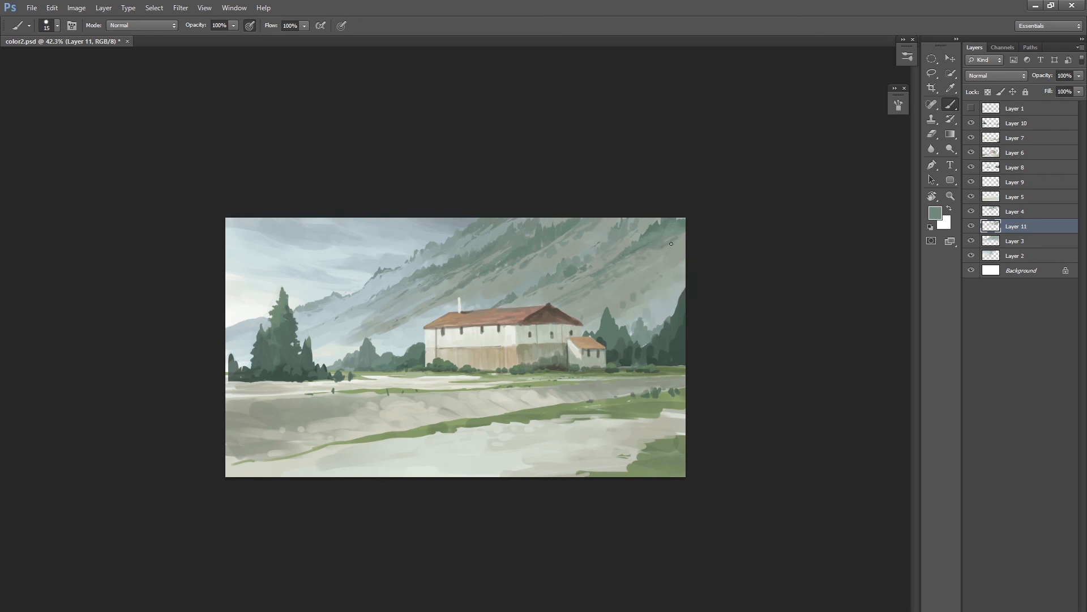
# Paint more sampled green foliage along the mountain's upper right slope at 15 px and check the whole picture zoomed out.
pyautogui.keyDown('alt'); pyautogui.click(651, 226); pyautogui.keyUp('alt')
pyautogui.moveTo(655, 223); pyautogui.dragTo(659, 224)
pyautogui.moveTo(669, 330); pyautogui.dragTo(612, 390)
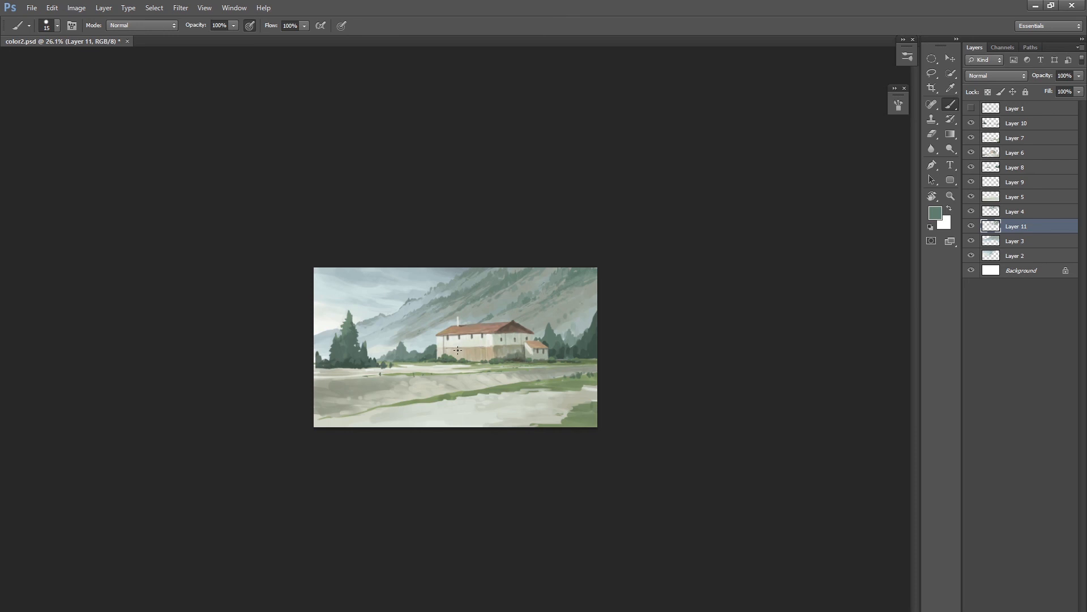
pyautogui.moveTo(444, 371); pyautogui.dragTo(481, 374)
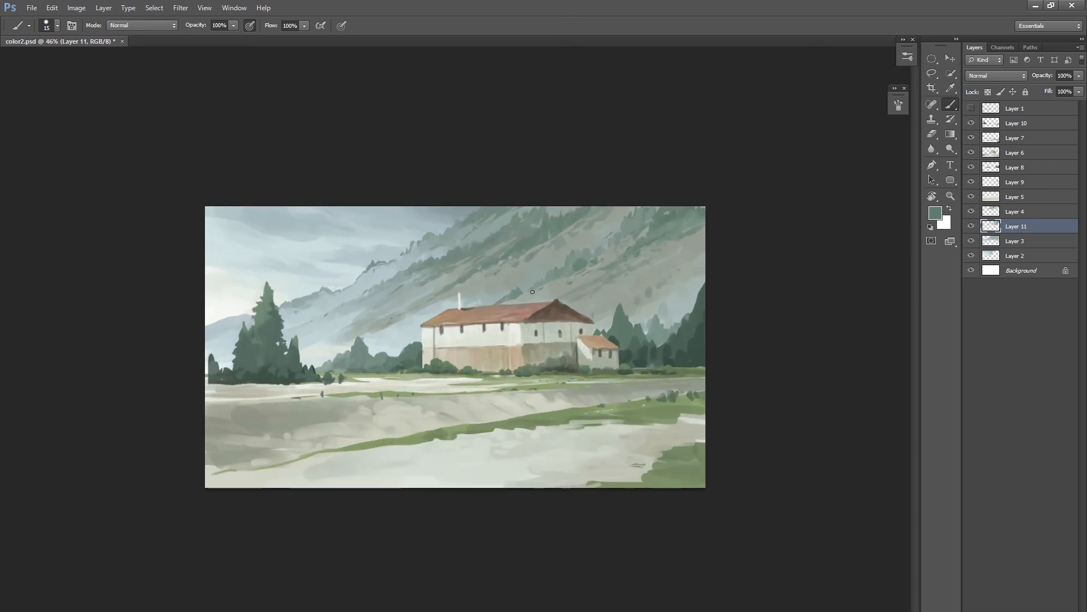
# Toggle Layer 10 and Layer 6 to check their contents, and make Layer 6 active for working on the house.
pyautogui.click(993, 126)
pyautogui.click(971, 123)
pyautogui.click(971, 123)
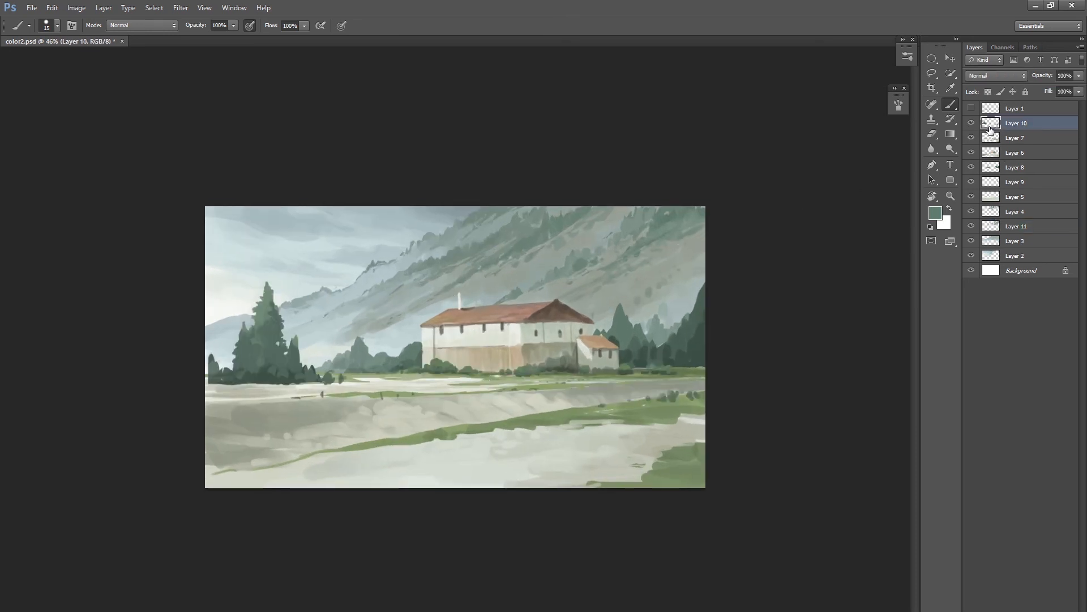
pyautogui.click(971, 153)
pyautogui.click(972, 152)
pyautogui.click(1013, 152)
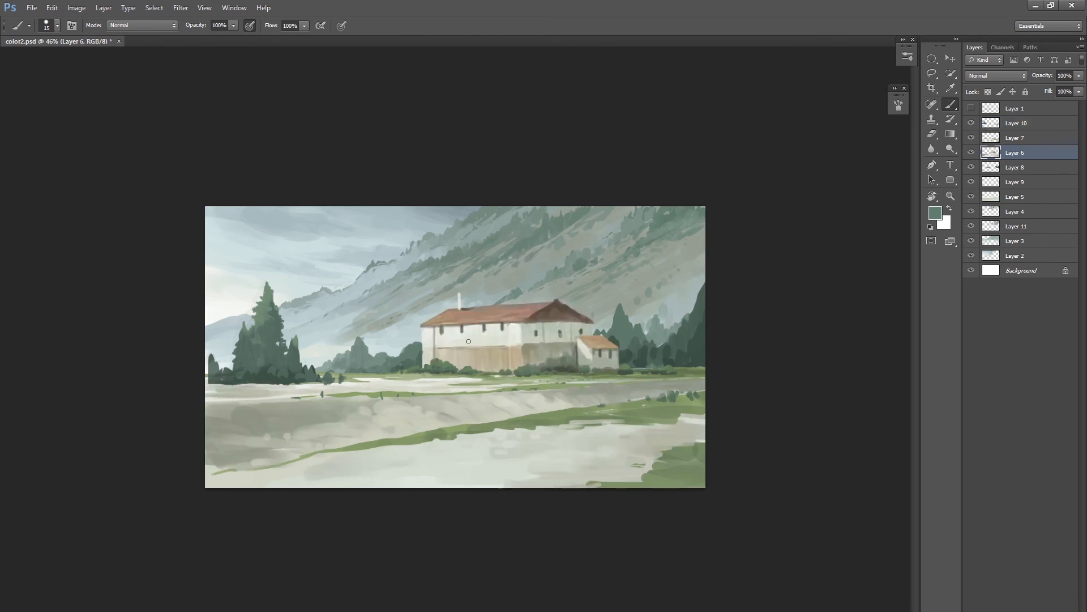
# Sample the roof colour, shift it to a yellowish ochre, and set the brush to 40% opacity for painting the roof.
pyautogui.keyDown('alt'); pyautogui.click(473, 318); pyautogui.keyUp('alt')
pyautogui.click(934, 212)
pyautogui.click(878, 416)
pyautogui.click(782, 339)
pyautogui.moveTo(878, 417); pyautogui.dragTo(879, 419)
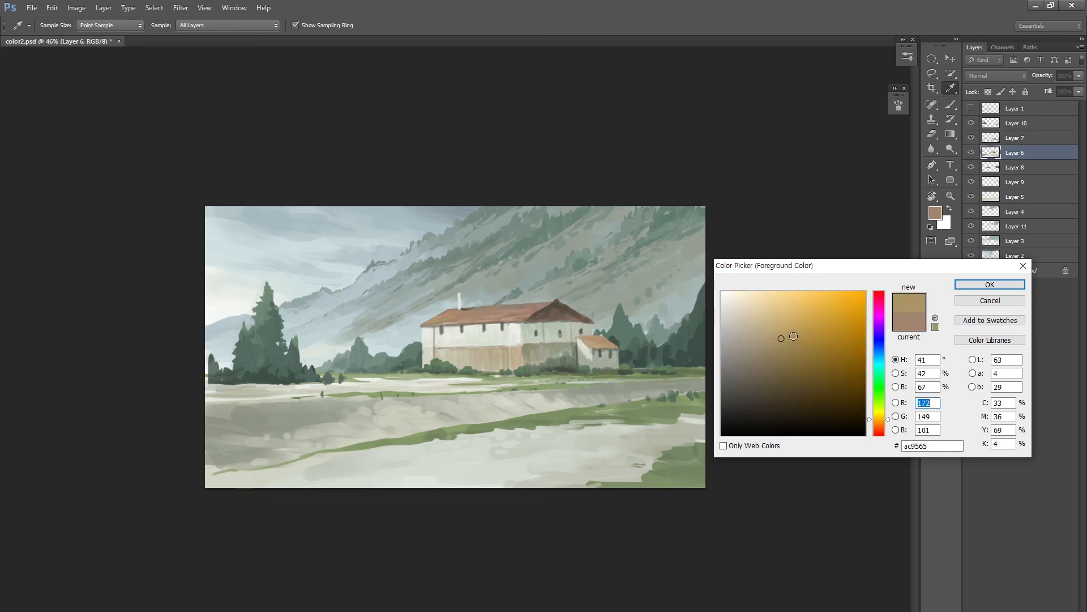
pyautogui.click(989, 284)
pyautogui.press('b')
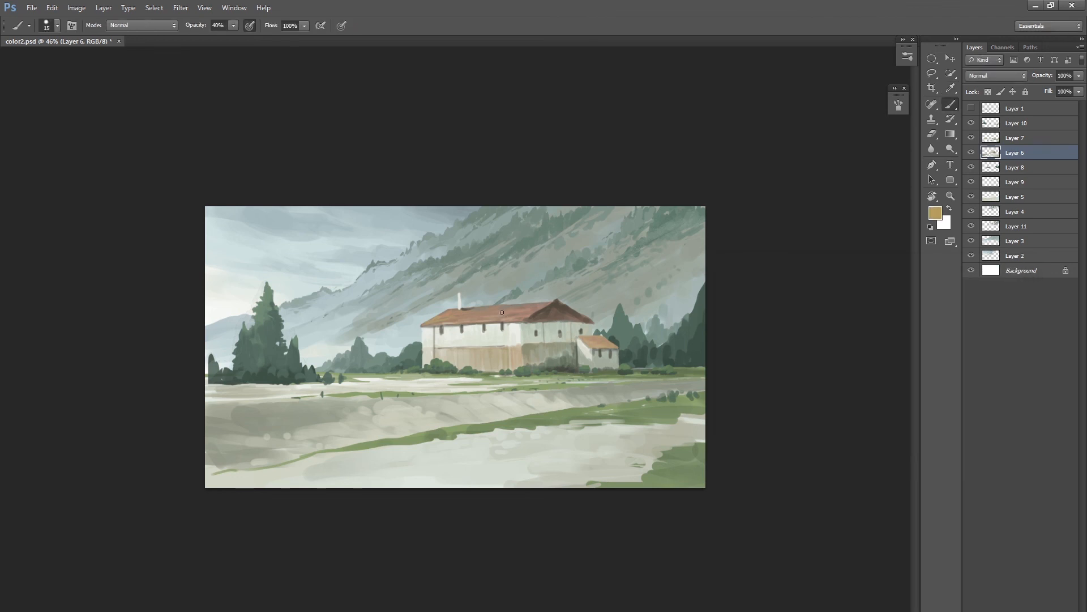